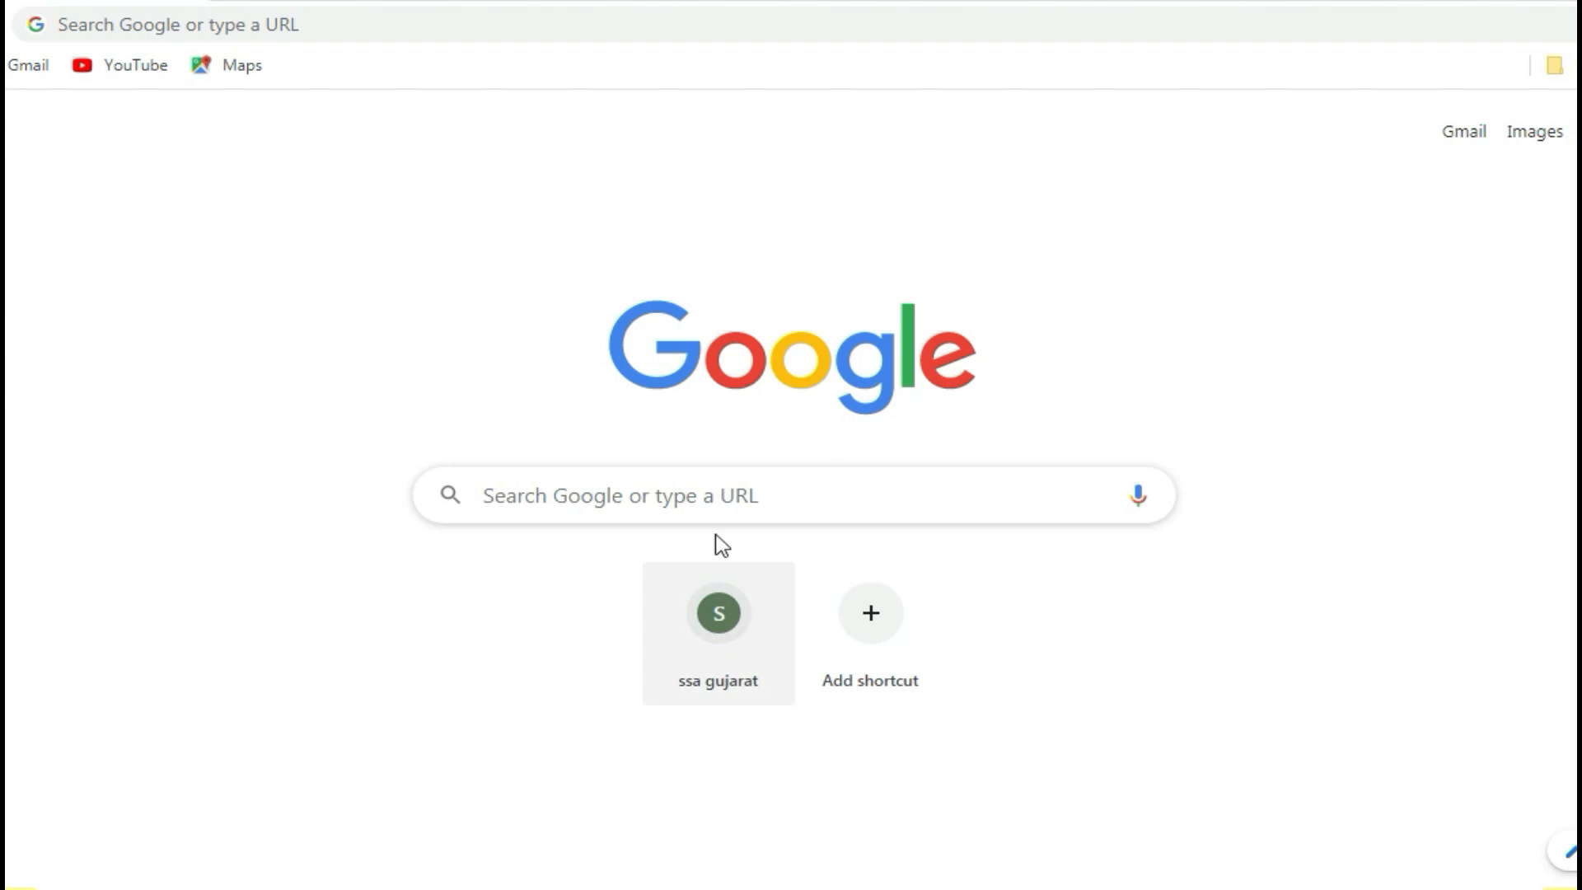
# - Open incometaxindiaefiling.gov.in and continue past the bank account pre-validation notice to the homepage
pyautogui.click(294, 21)
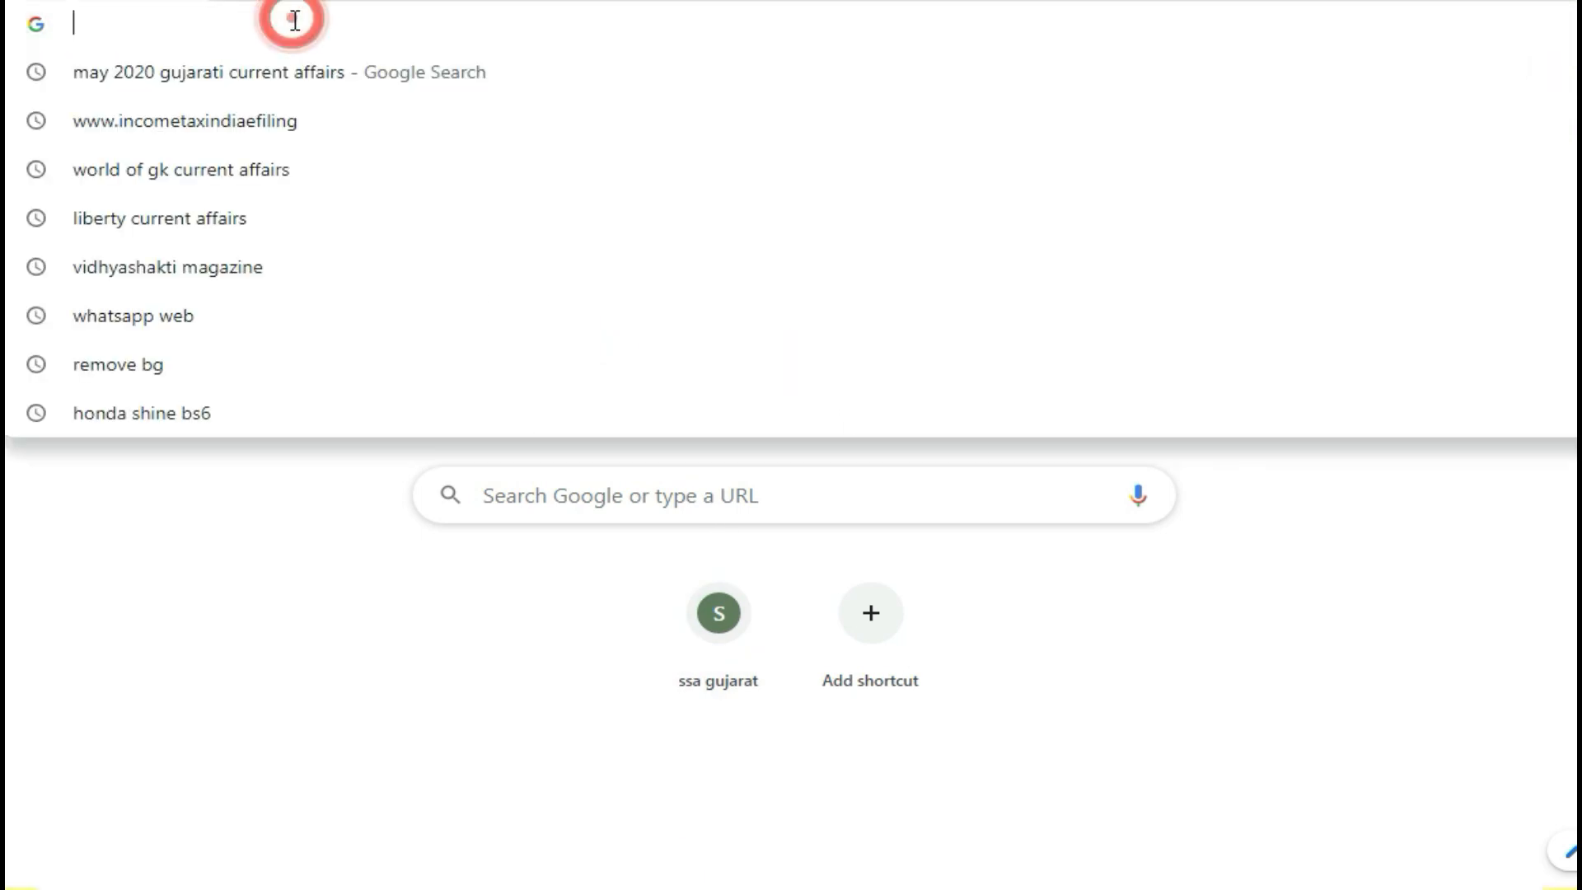
pyautogui.write('incometaxindiaefiling.gov.in')
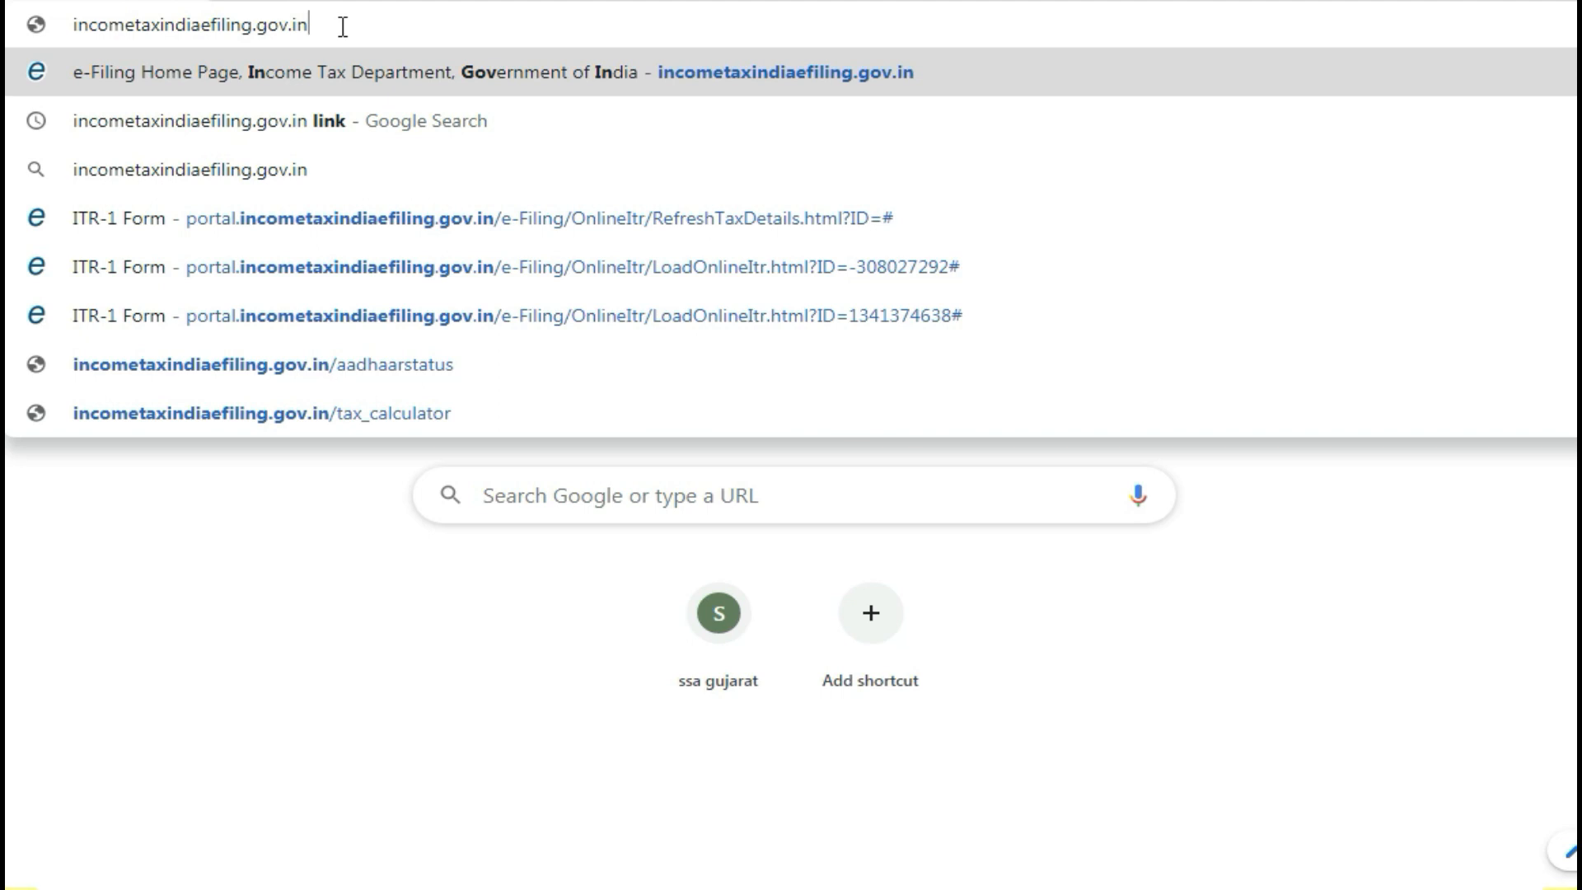
pyautogui.moveTo(336, 25); pyautogui.dragTo(78, 25)
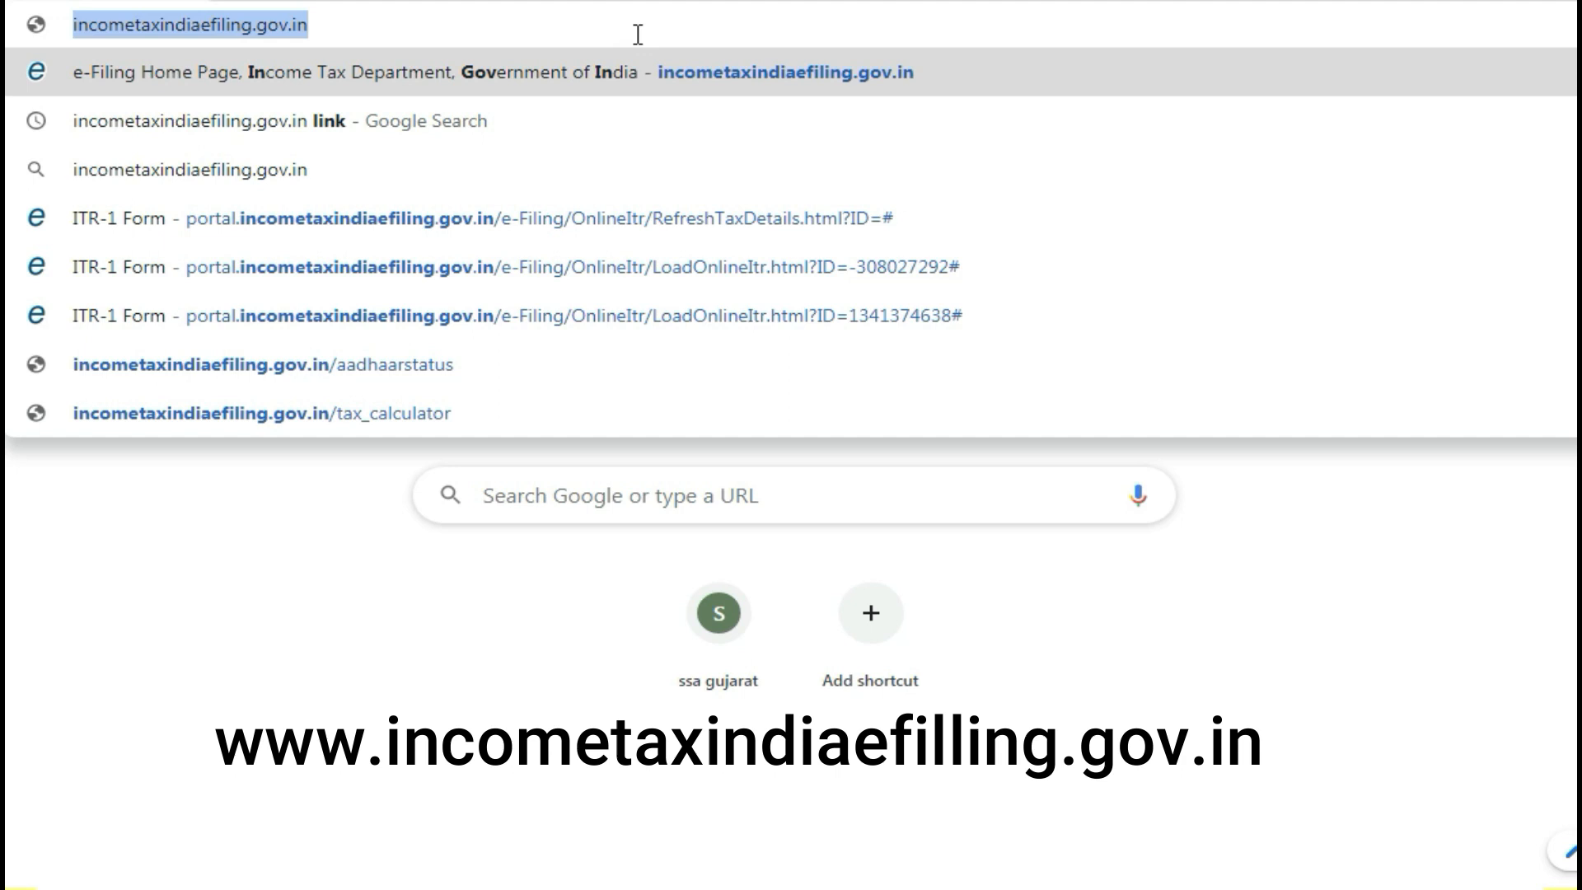
pyautogui.press('Return')
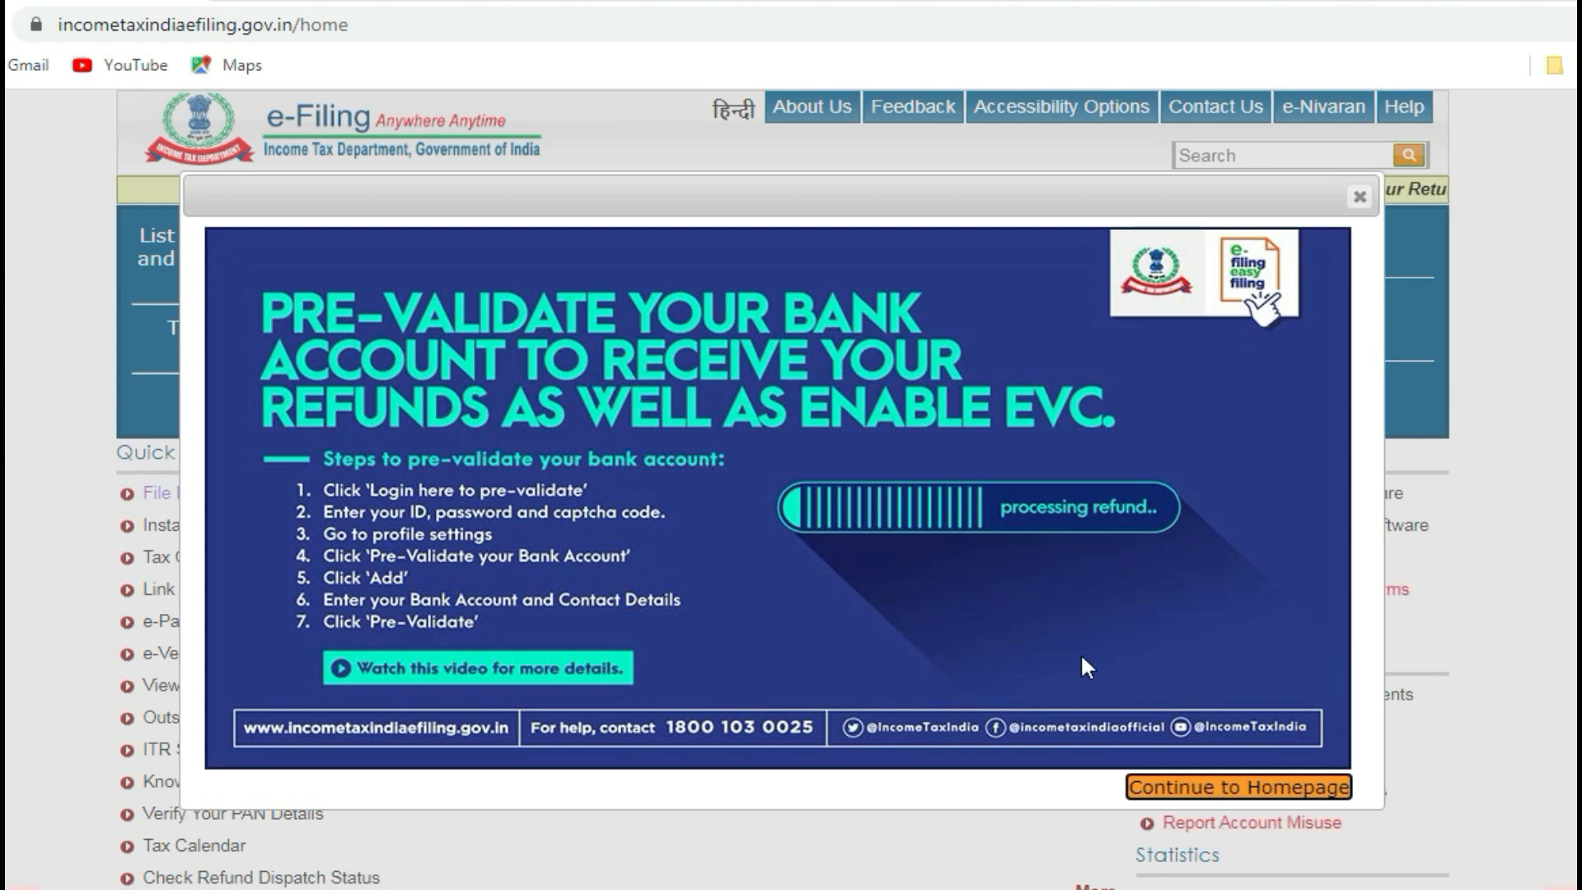
pyautogui.click(1211, 789)
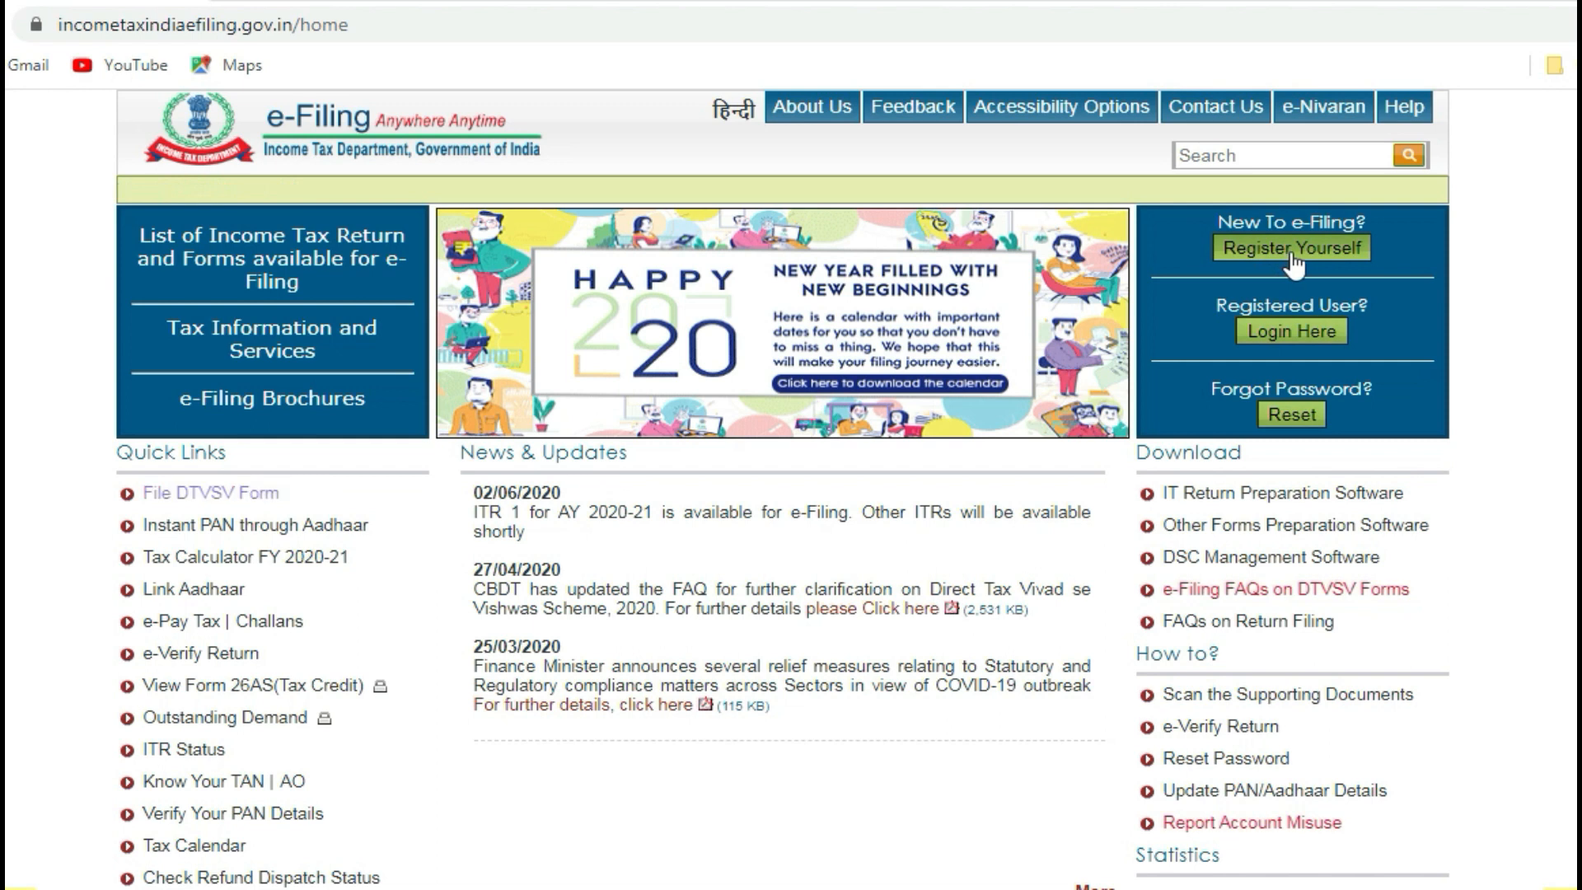
# - Open the new-user registration form for the user type Individual
pyautogui.click(1292, 257)
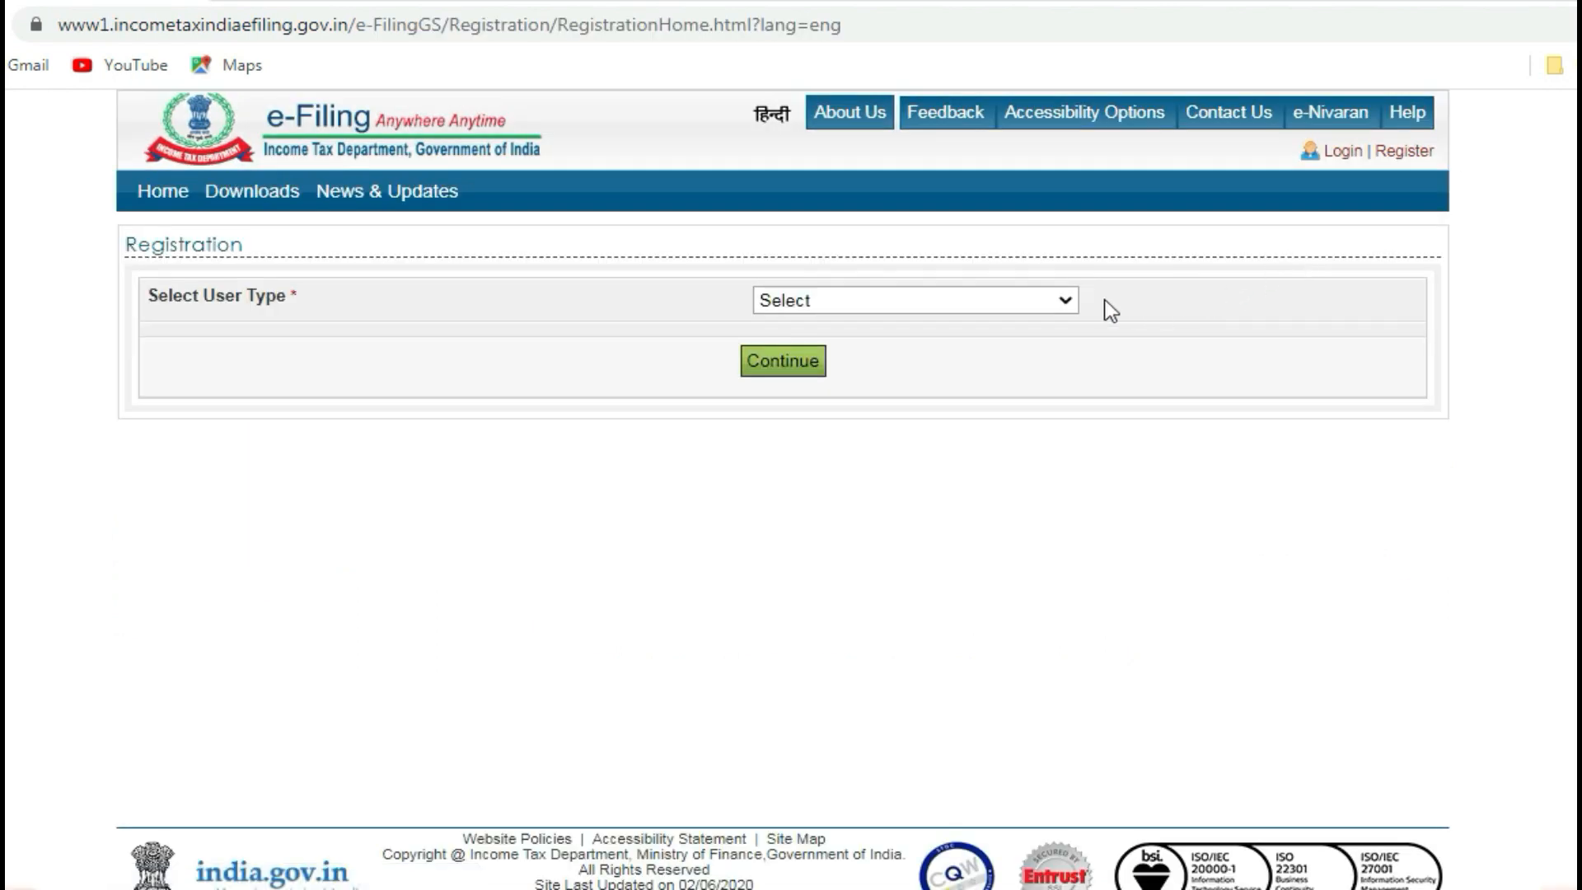
pyautogui.click(1043, 308)
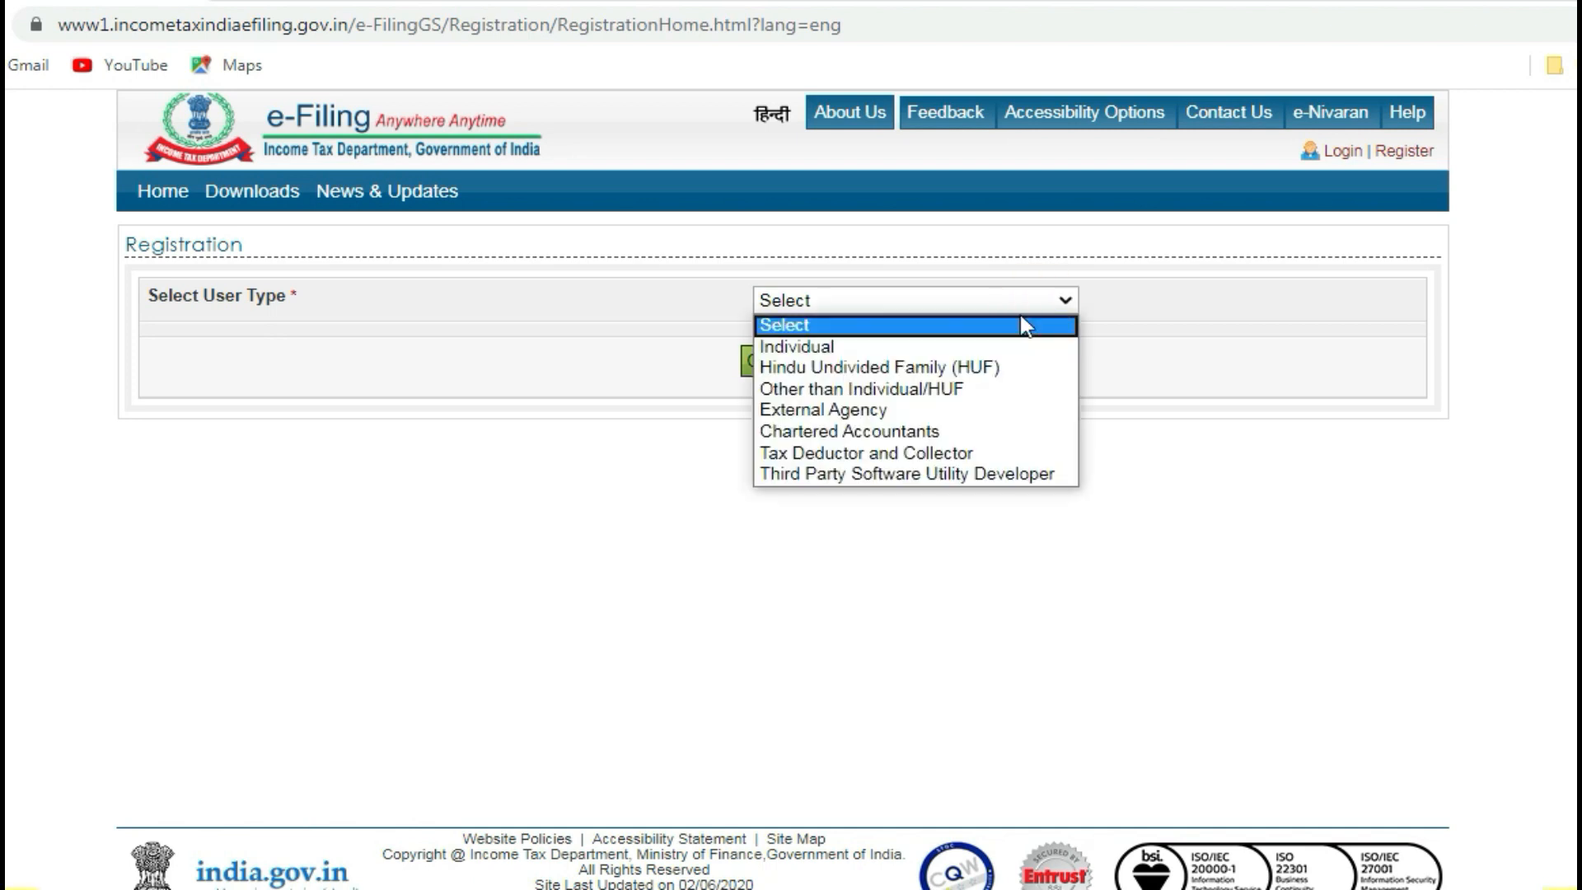
pyautogui.click(923, 348)
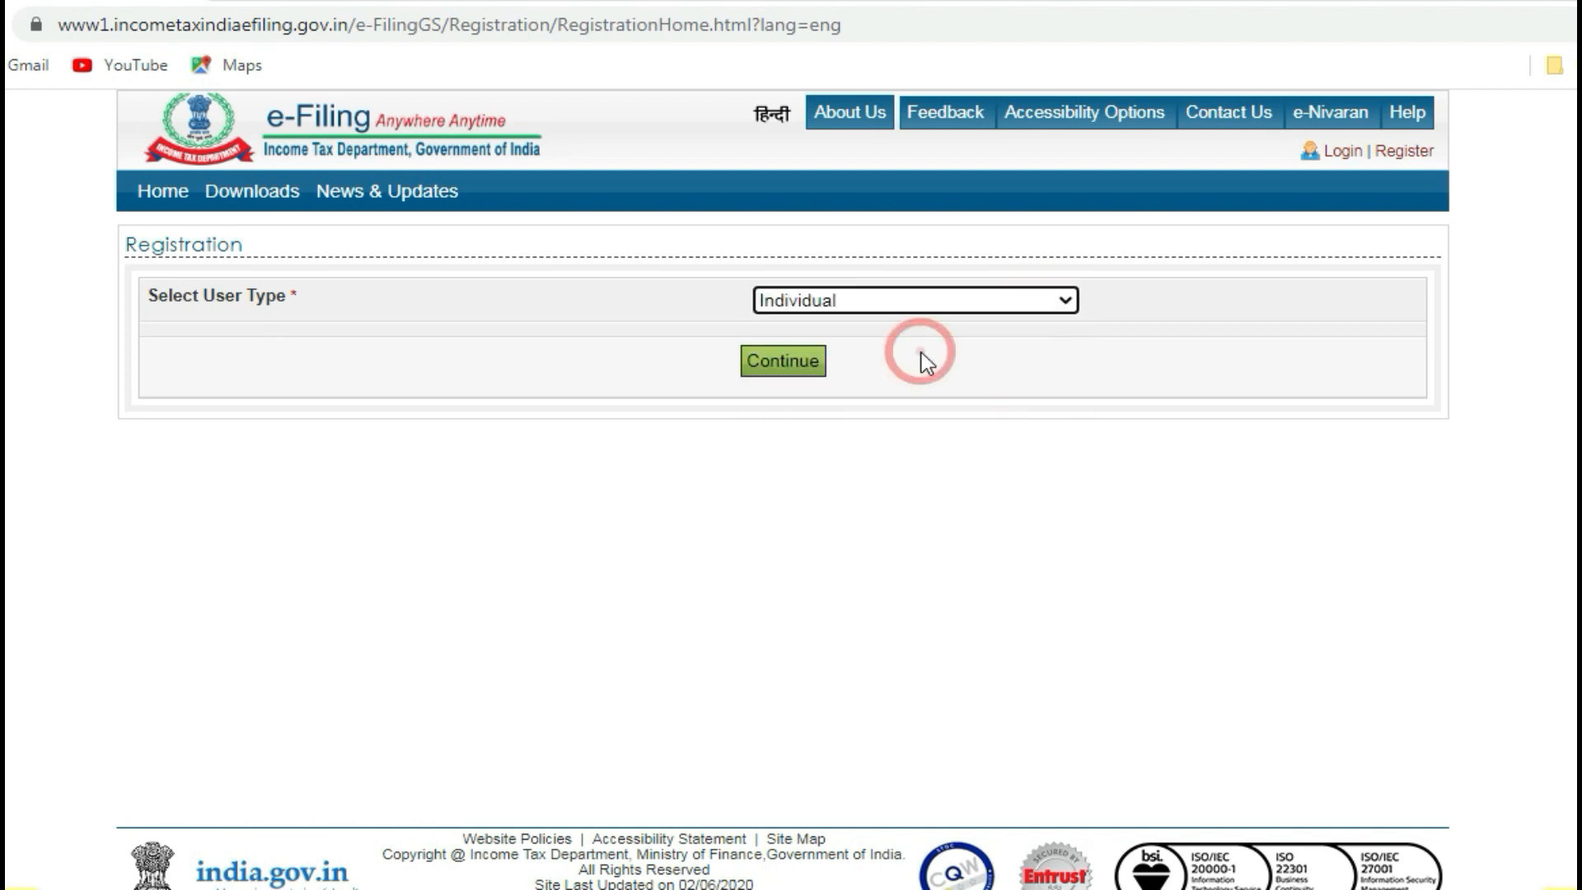
pyautogui.click(785, 370)
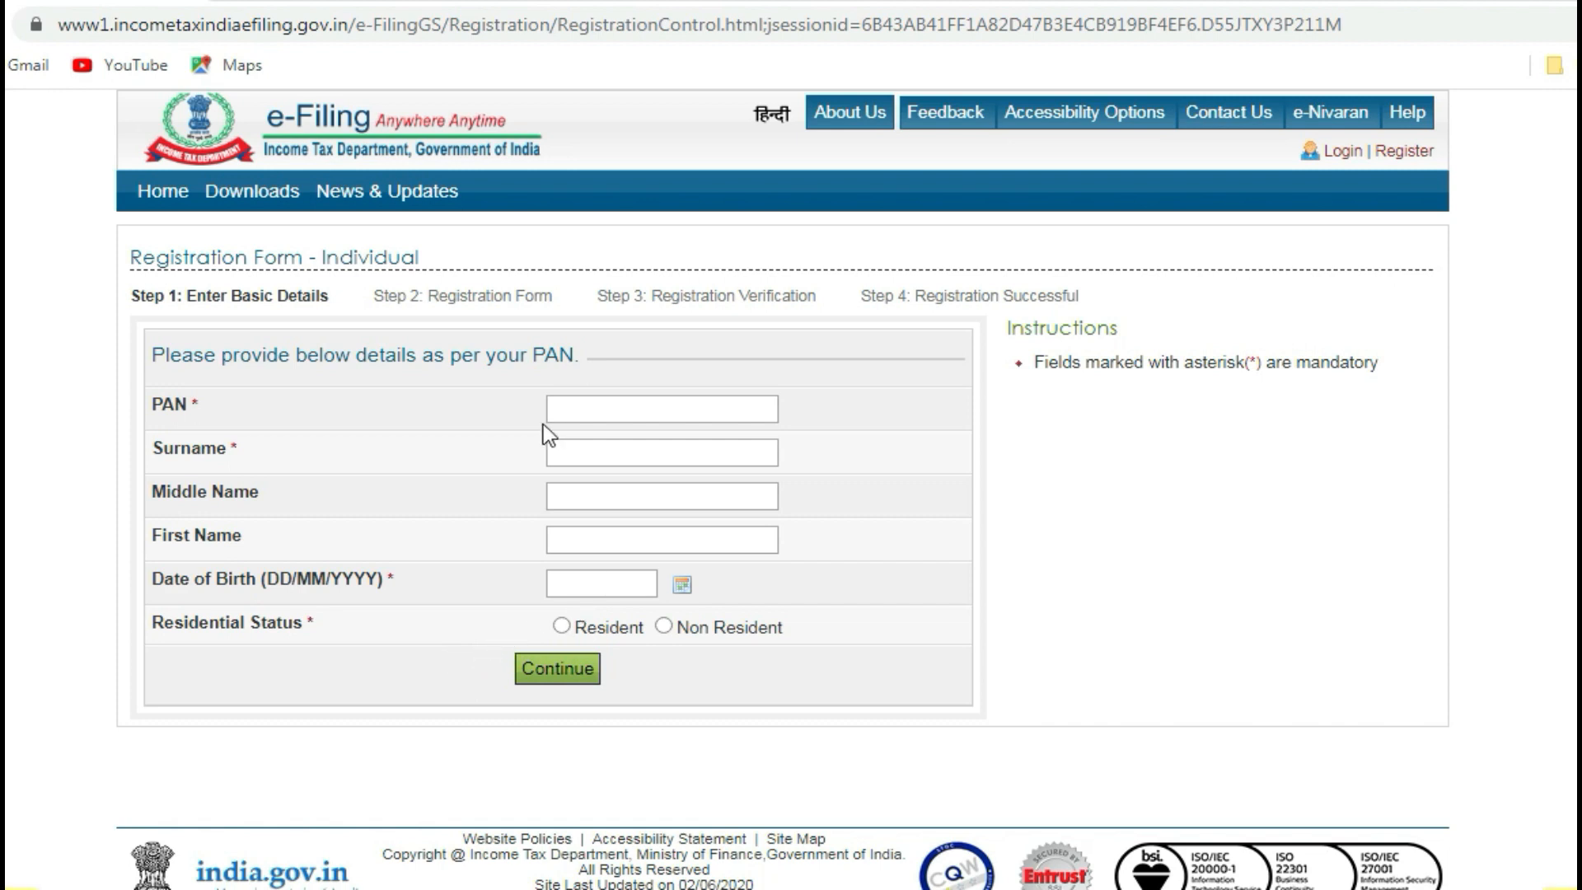
# - Leave the registration form and return to the e-Filing homepage, dismissing the pre-validation notice
pyautogui.click(563, 671)
pyautogui.click(947, 306)
pyautogui.hotkey('alt', 'Left')
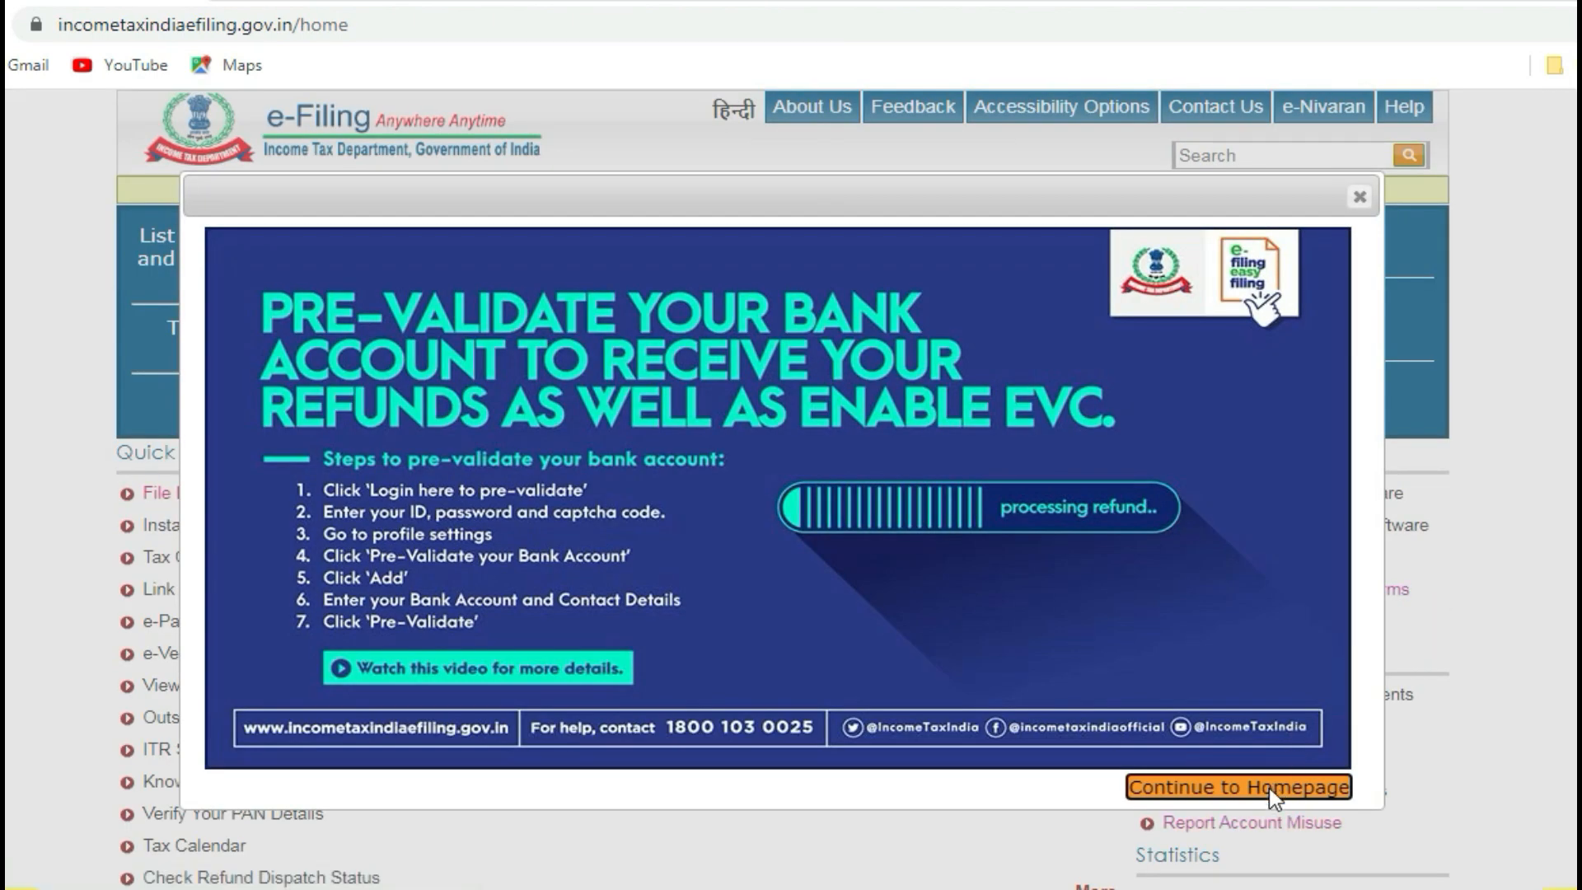
pyautogui.click(1274, 790)
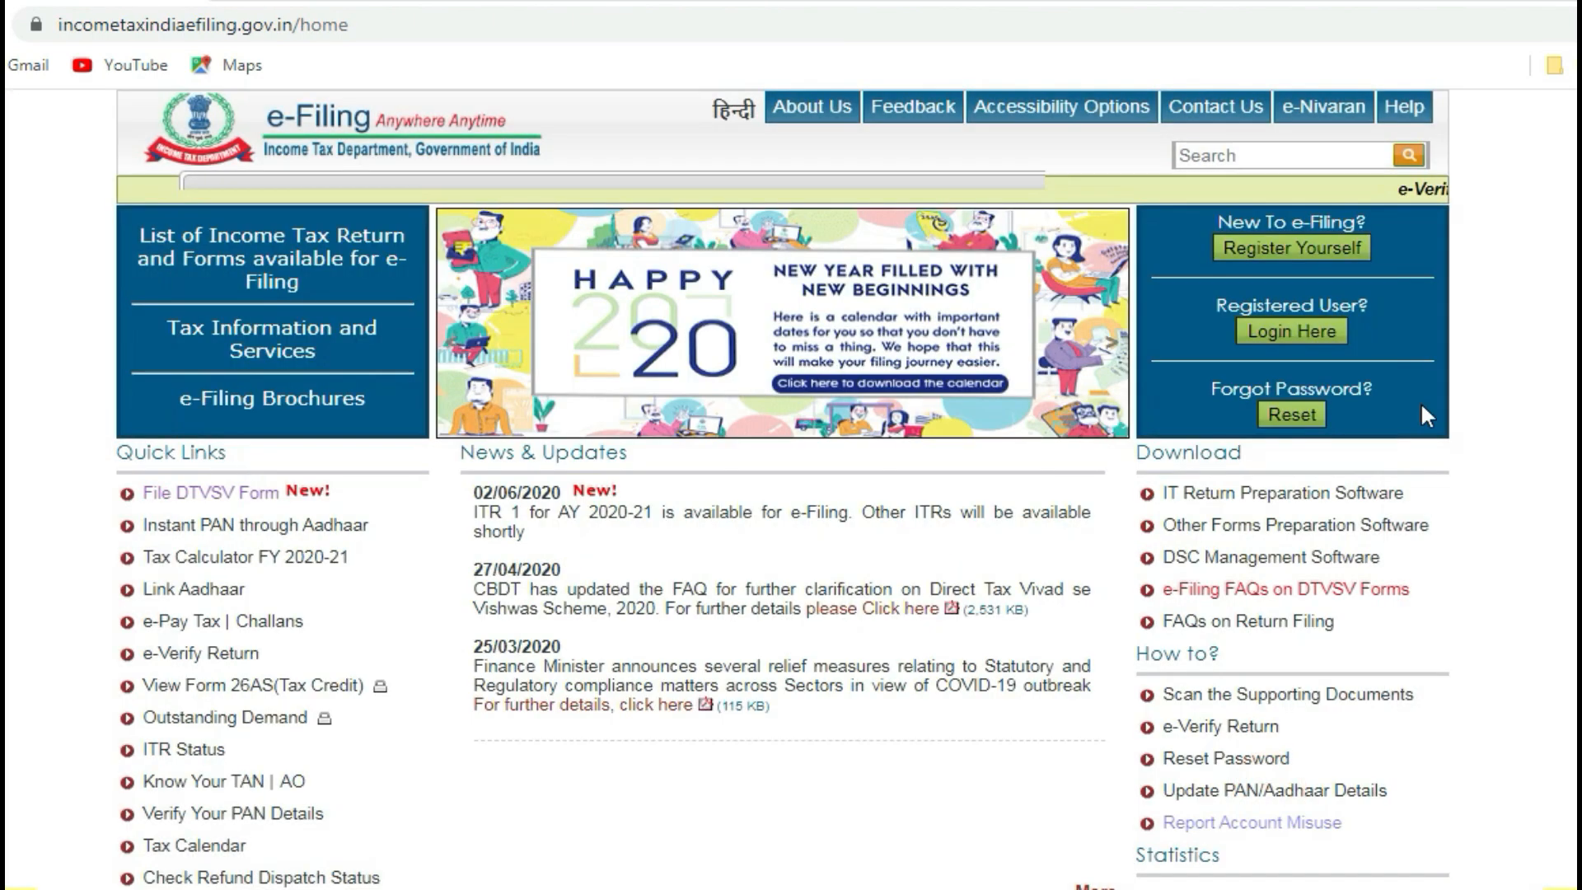
# - Log in as a registered user with the user ID, account password and captcha code
pyautogui.click(1273, 342)
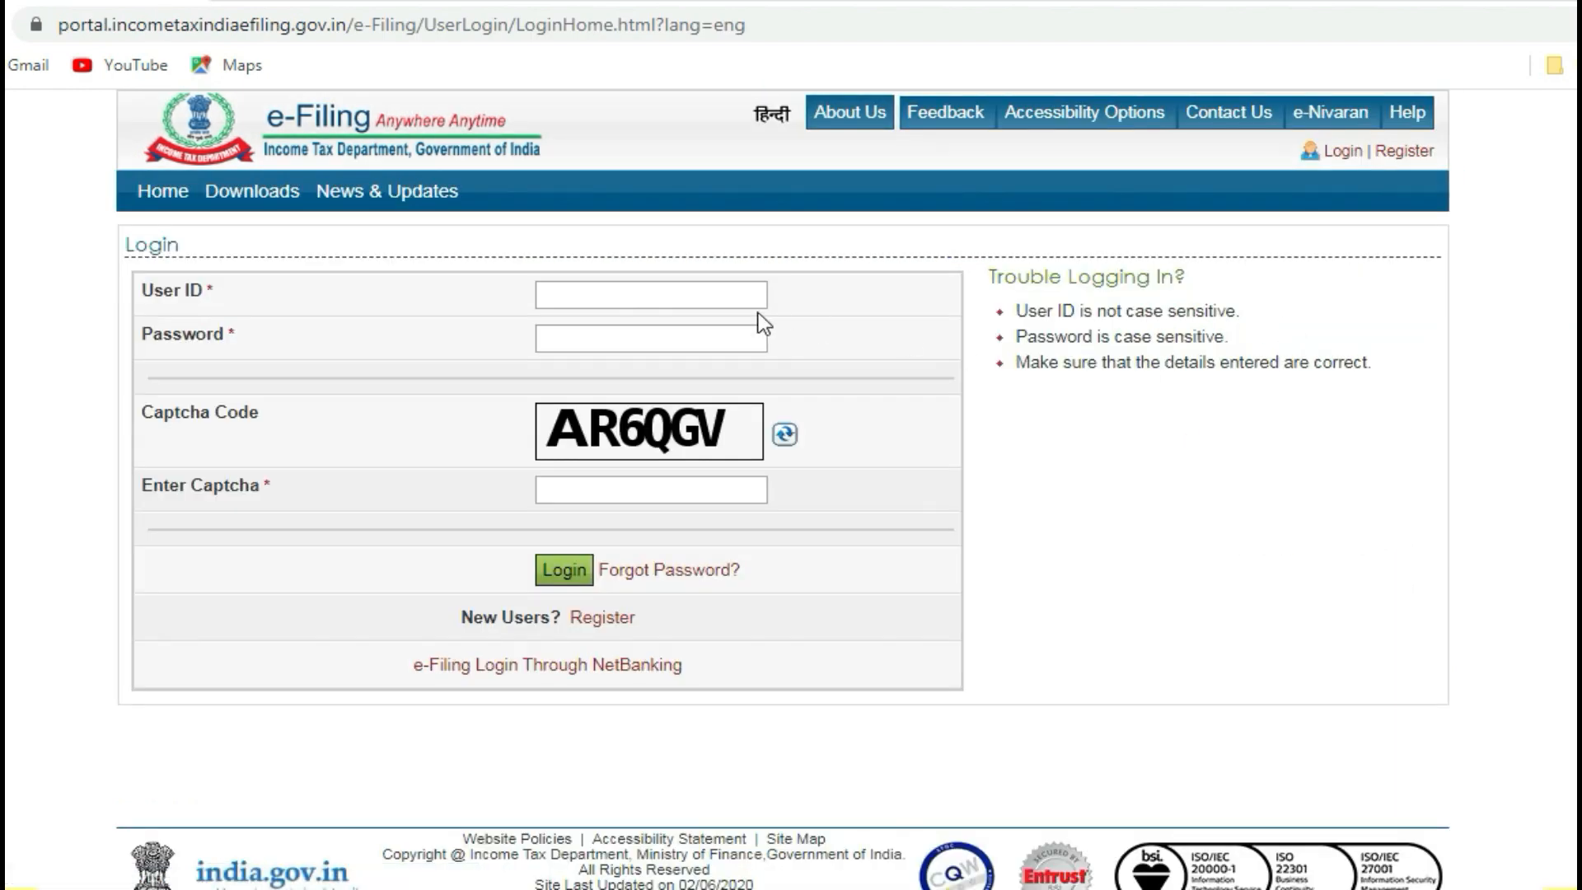
pyautogui.click(560, 296)
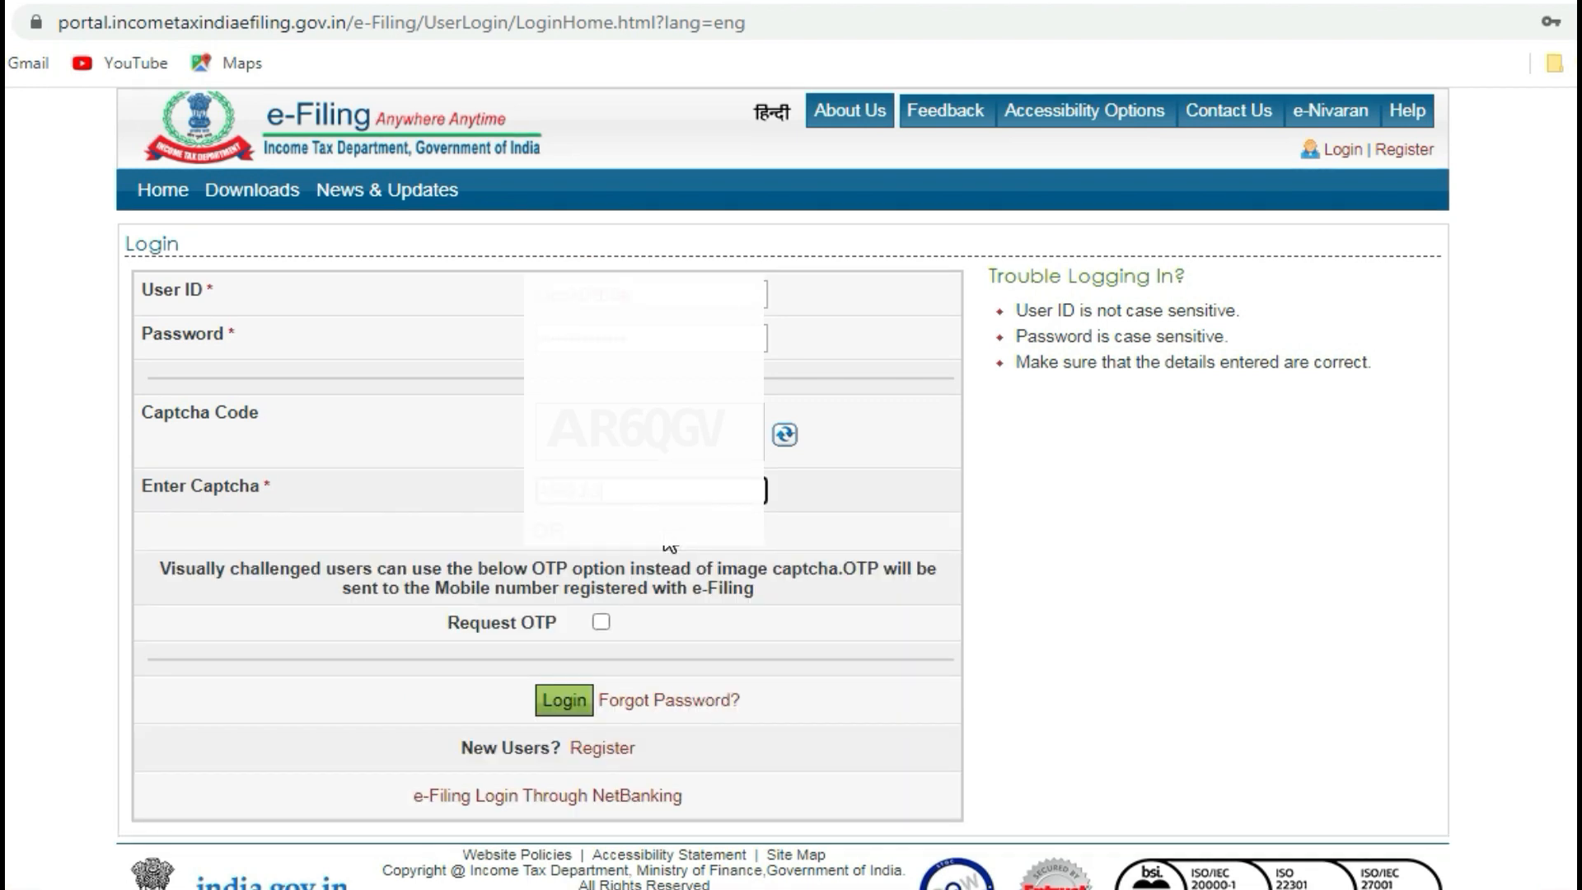
pyautogui.click(552, 705)
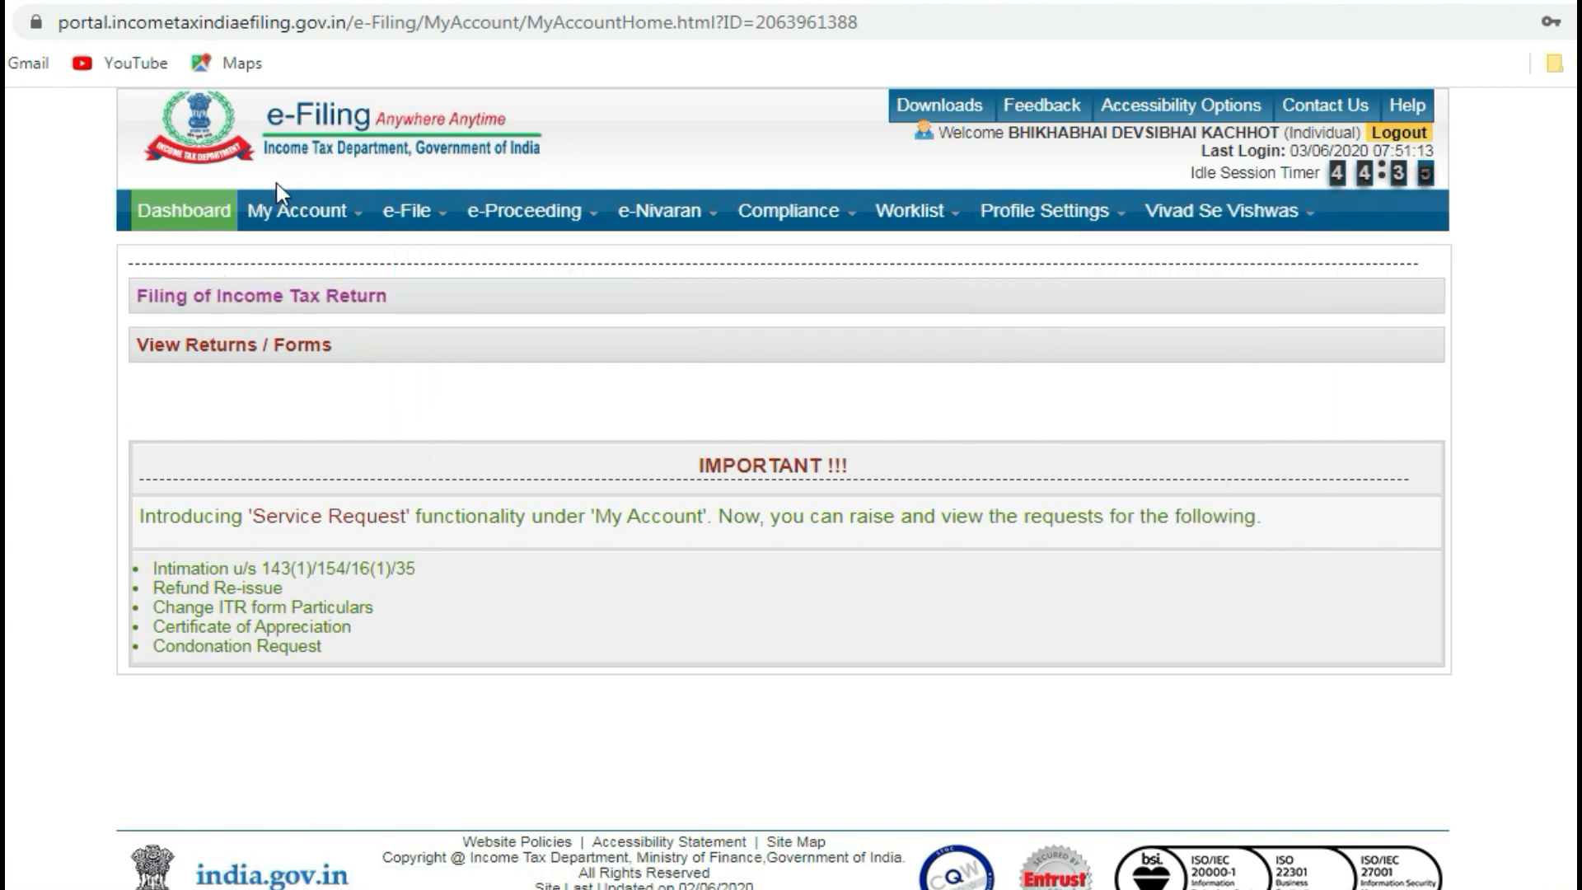
# - Request Form 26AS (Tax Credit) from the account and confirm the redirect to the TDS-CPC website
pyautogui.moveTo(283, 219)
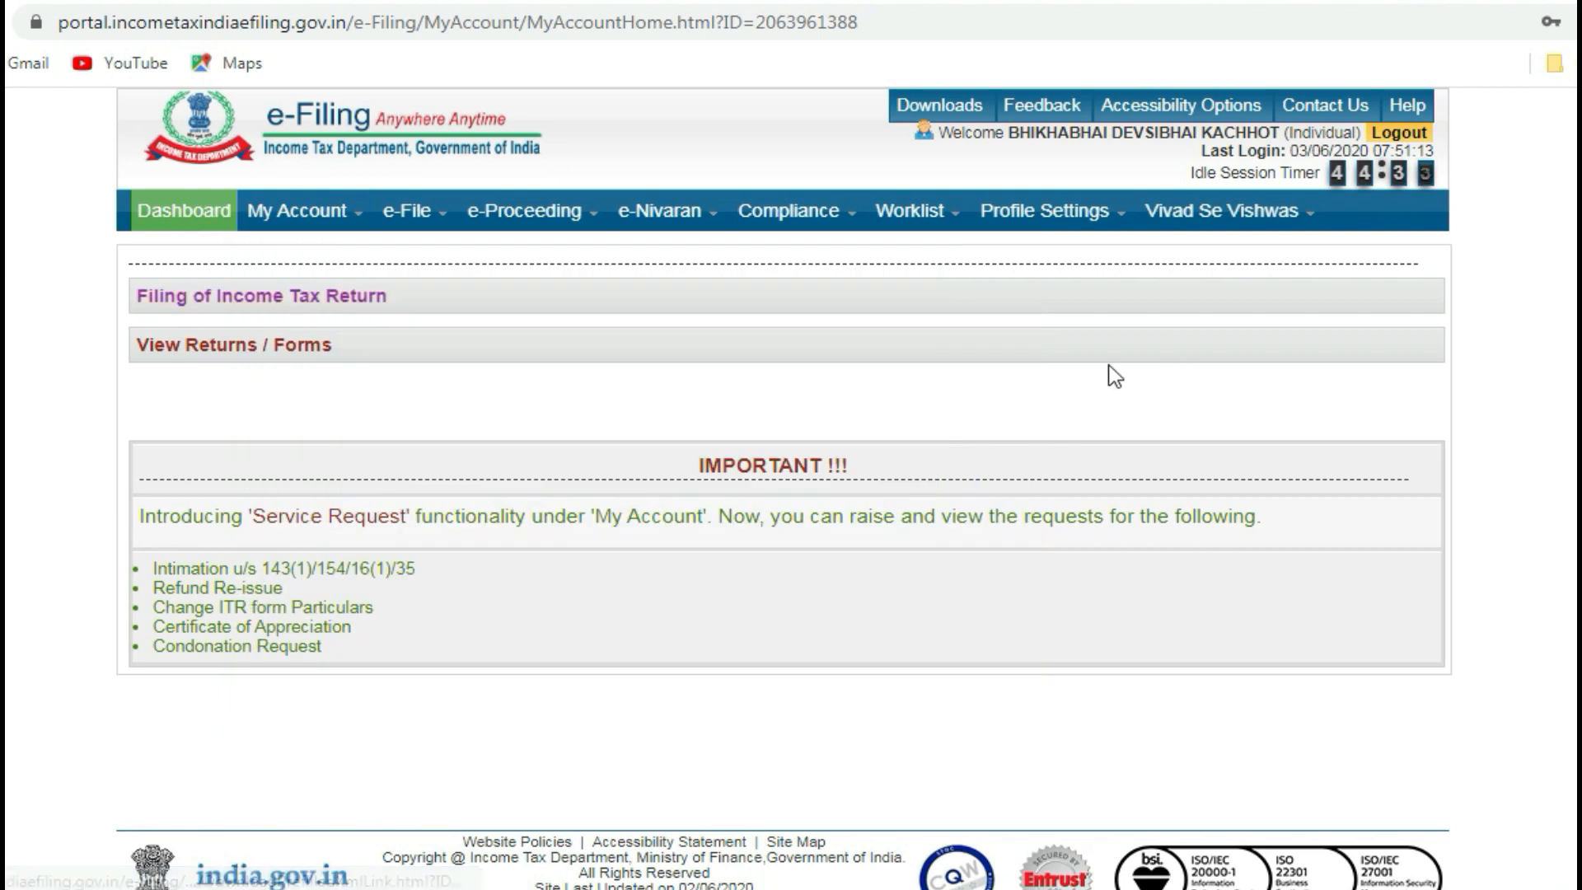
pyautogui.moveTo(425, 219)
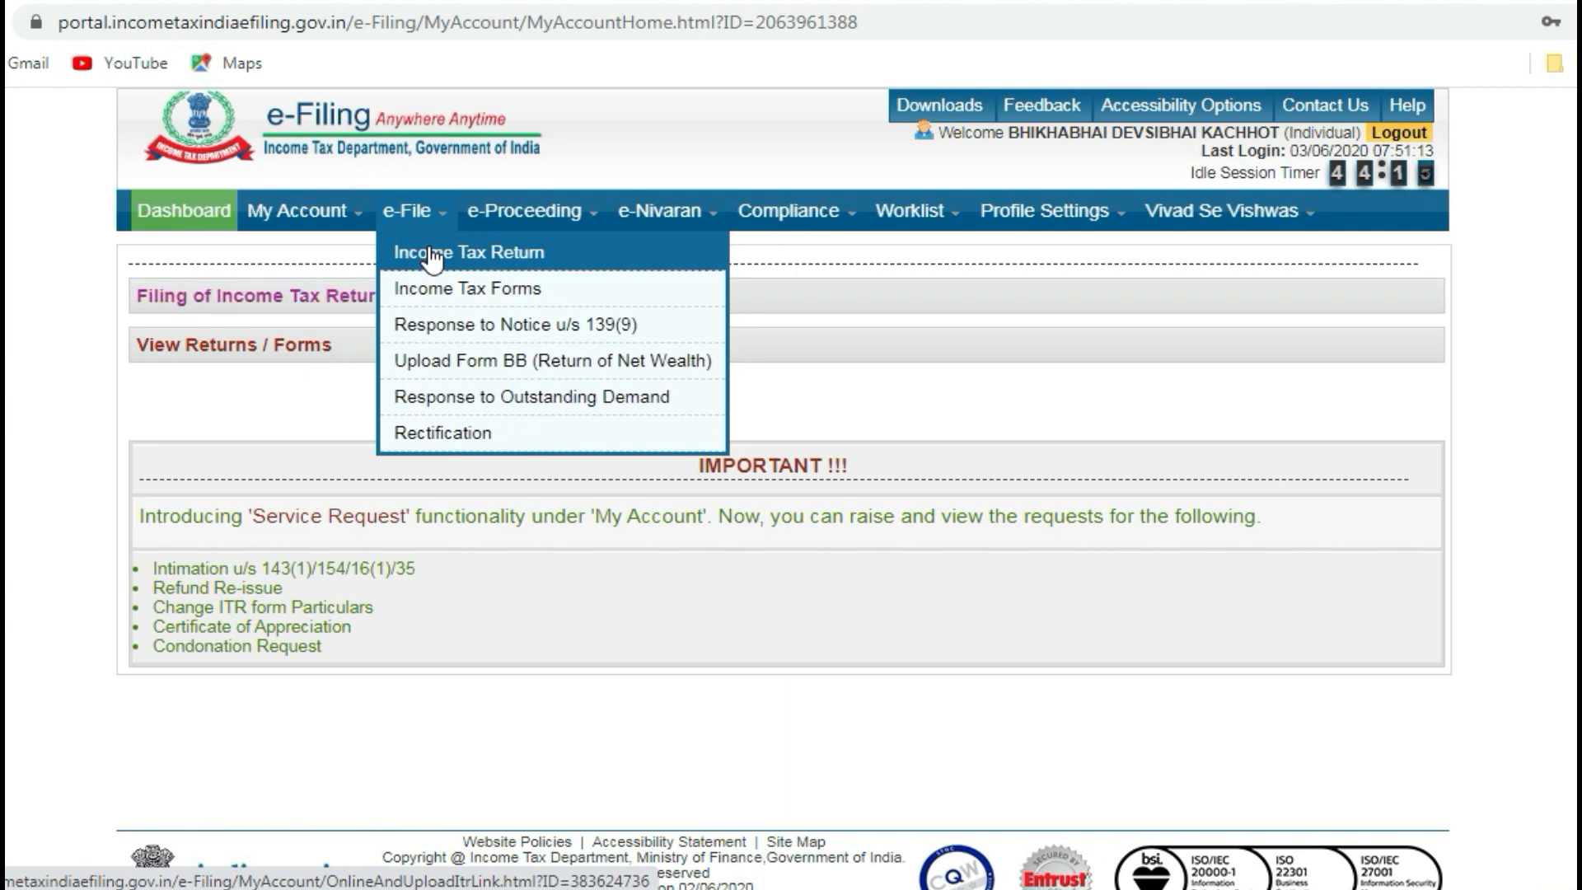
pyautogui.moveTo(334, 218)
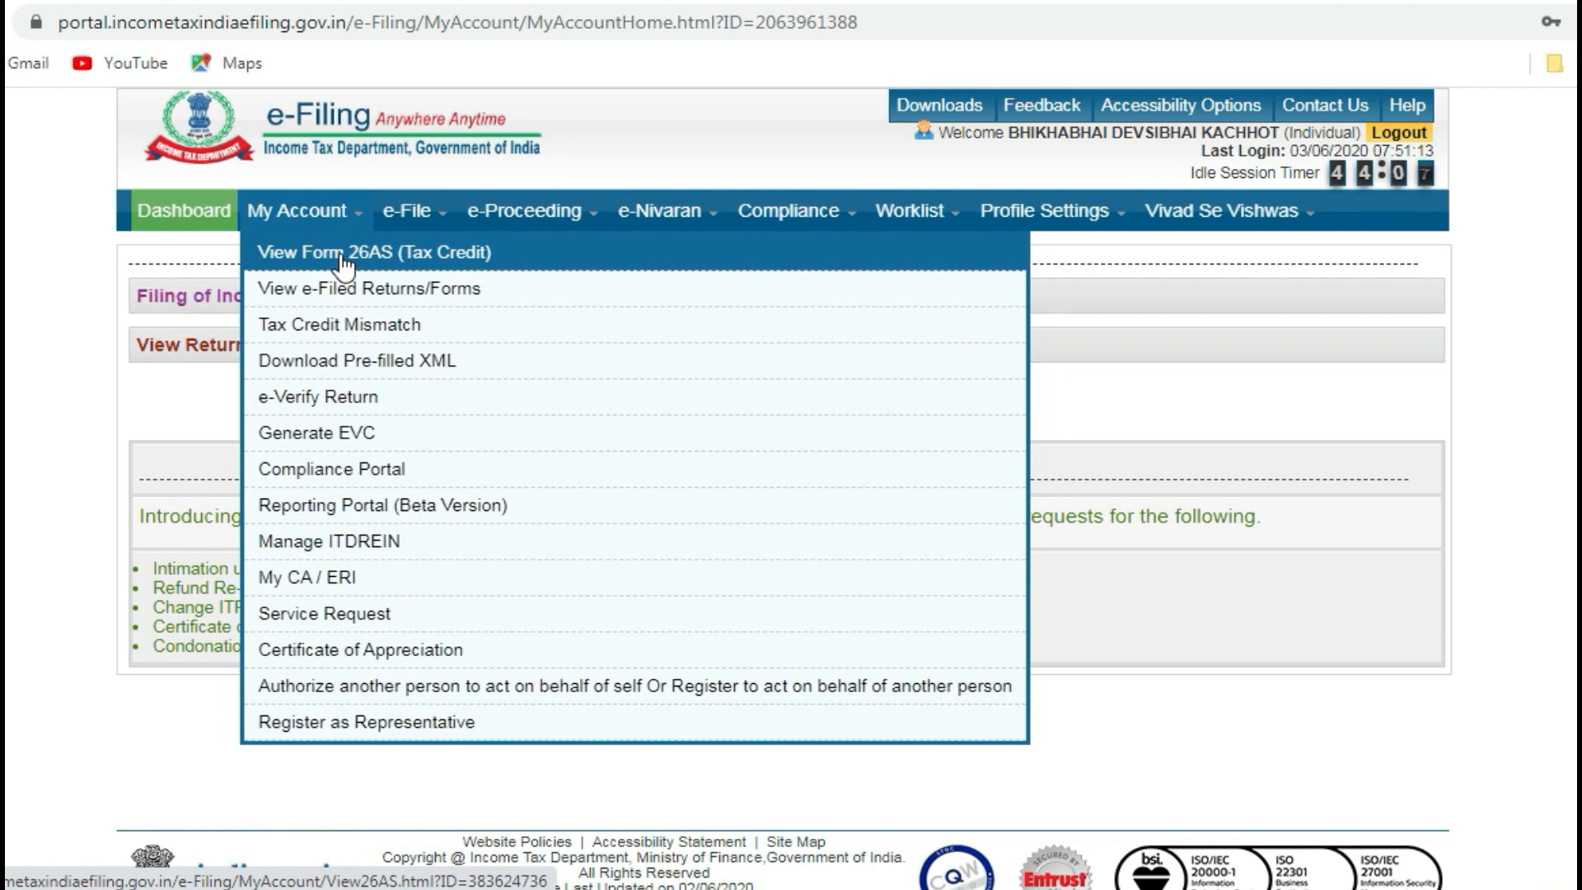
pyautogui.click(344, 262)
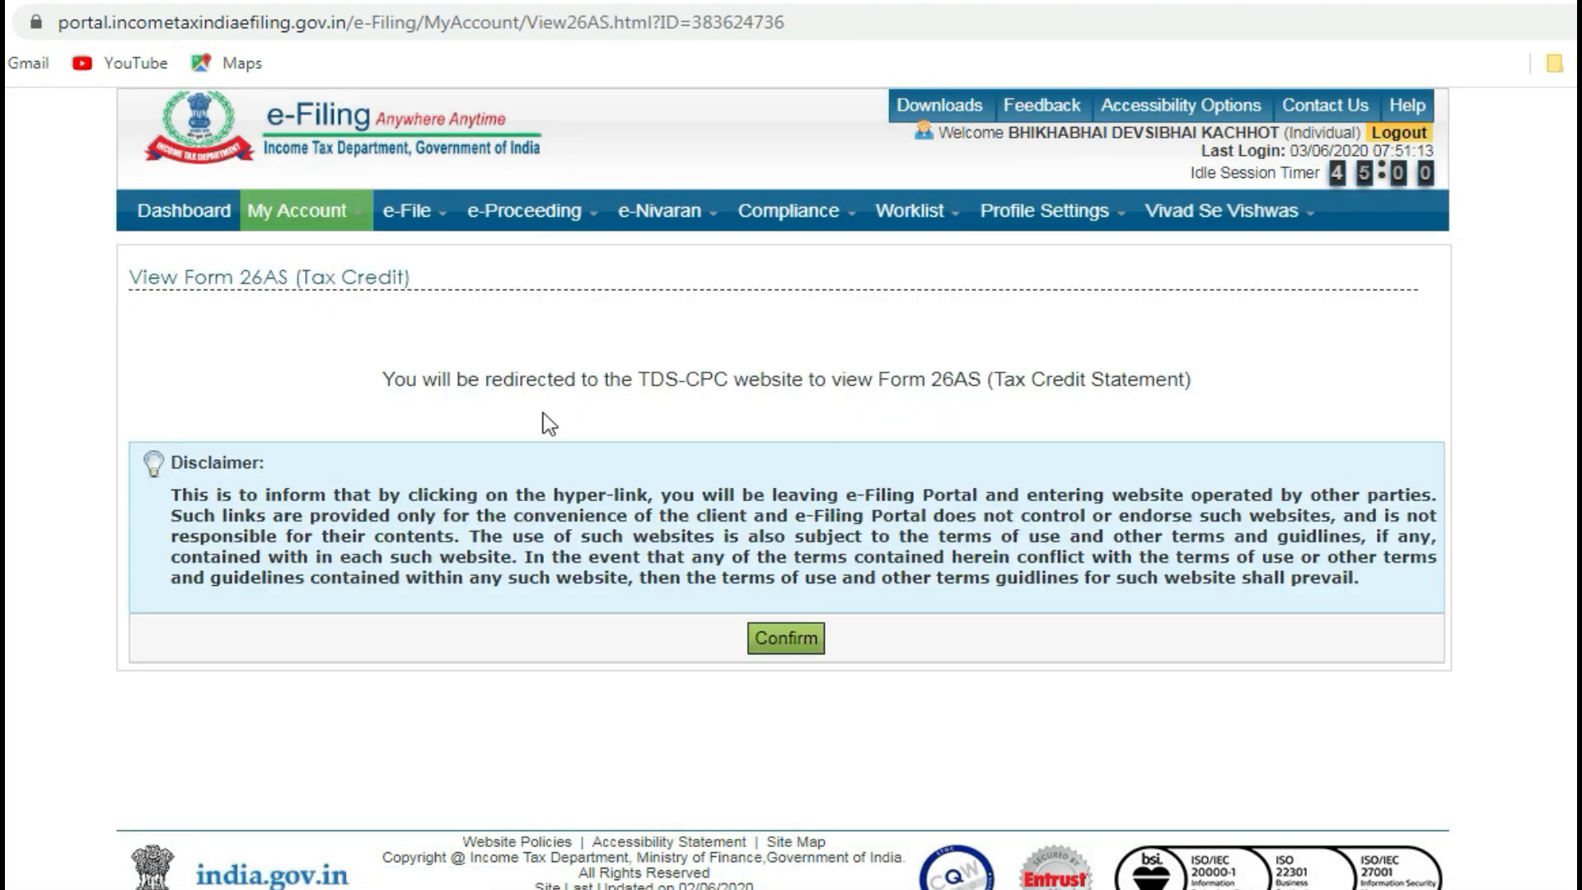
pyautogui.click(792, 643)
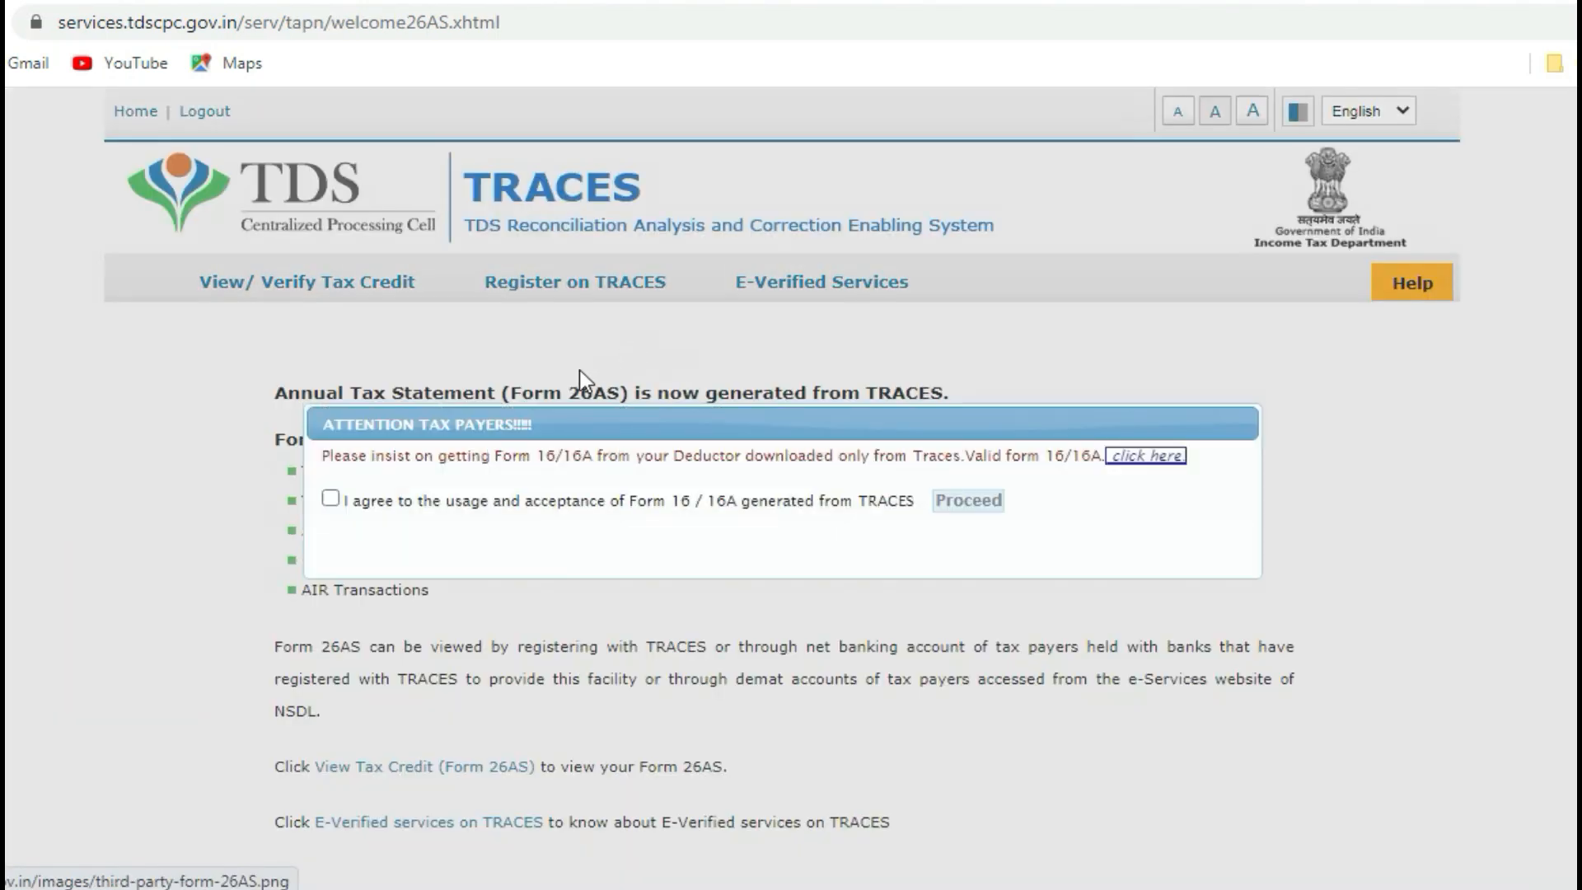
# - Agree to the usage of Form 16 / 16A generated from TRACES and open View Tax Credit (Form 26AS)
pyautogui.click(330, 500)
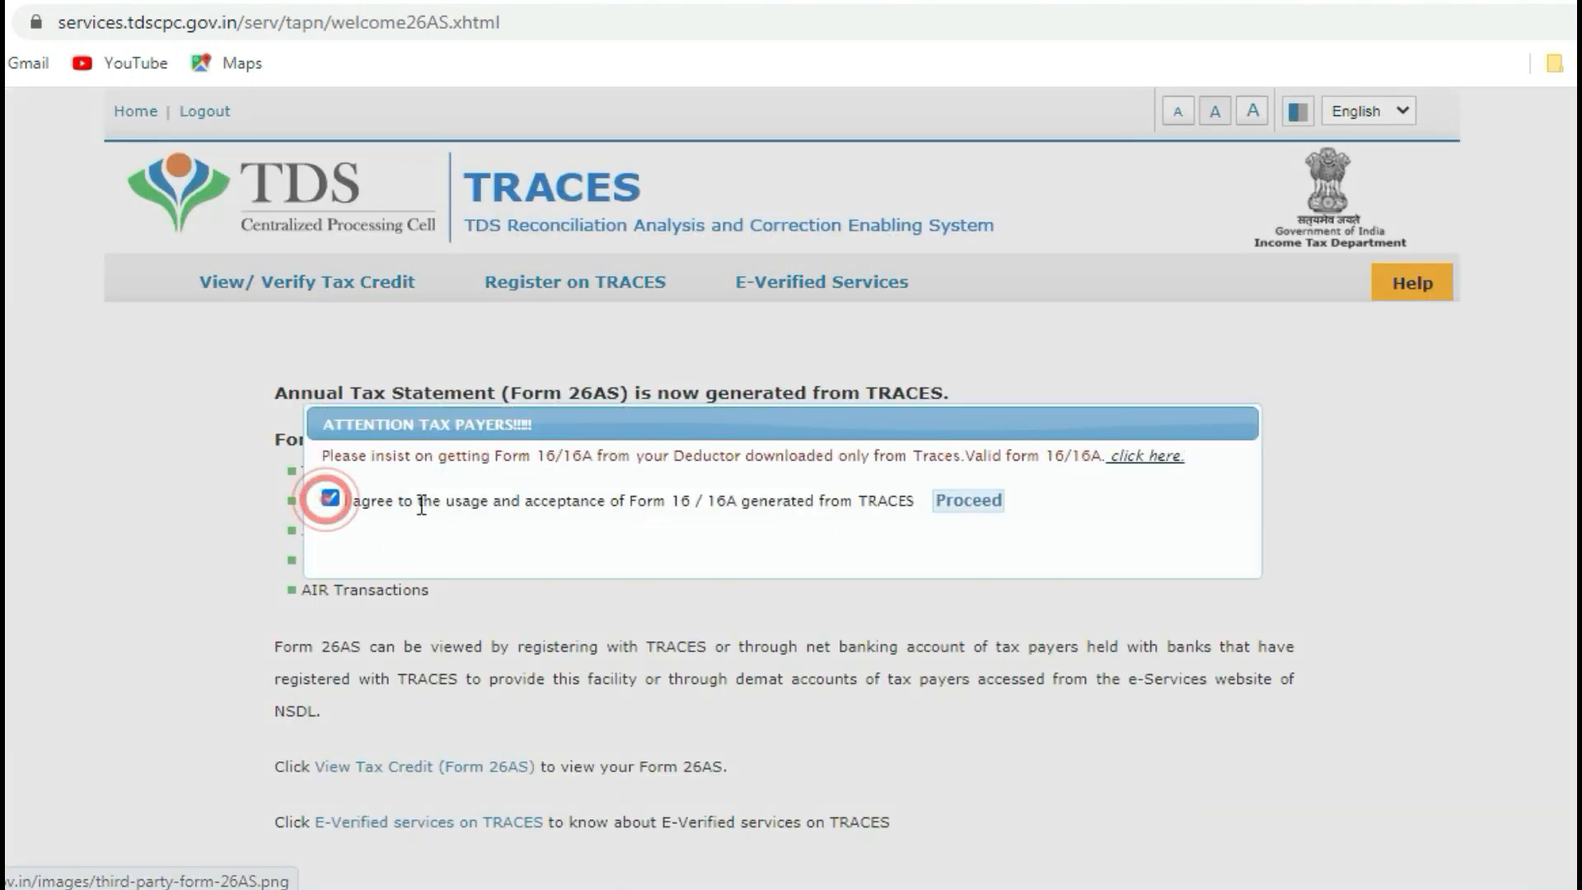
pyautogui.click(956, 503)
pyautogui.scroll(-1, 528, 606)
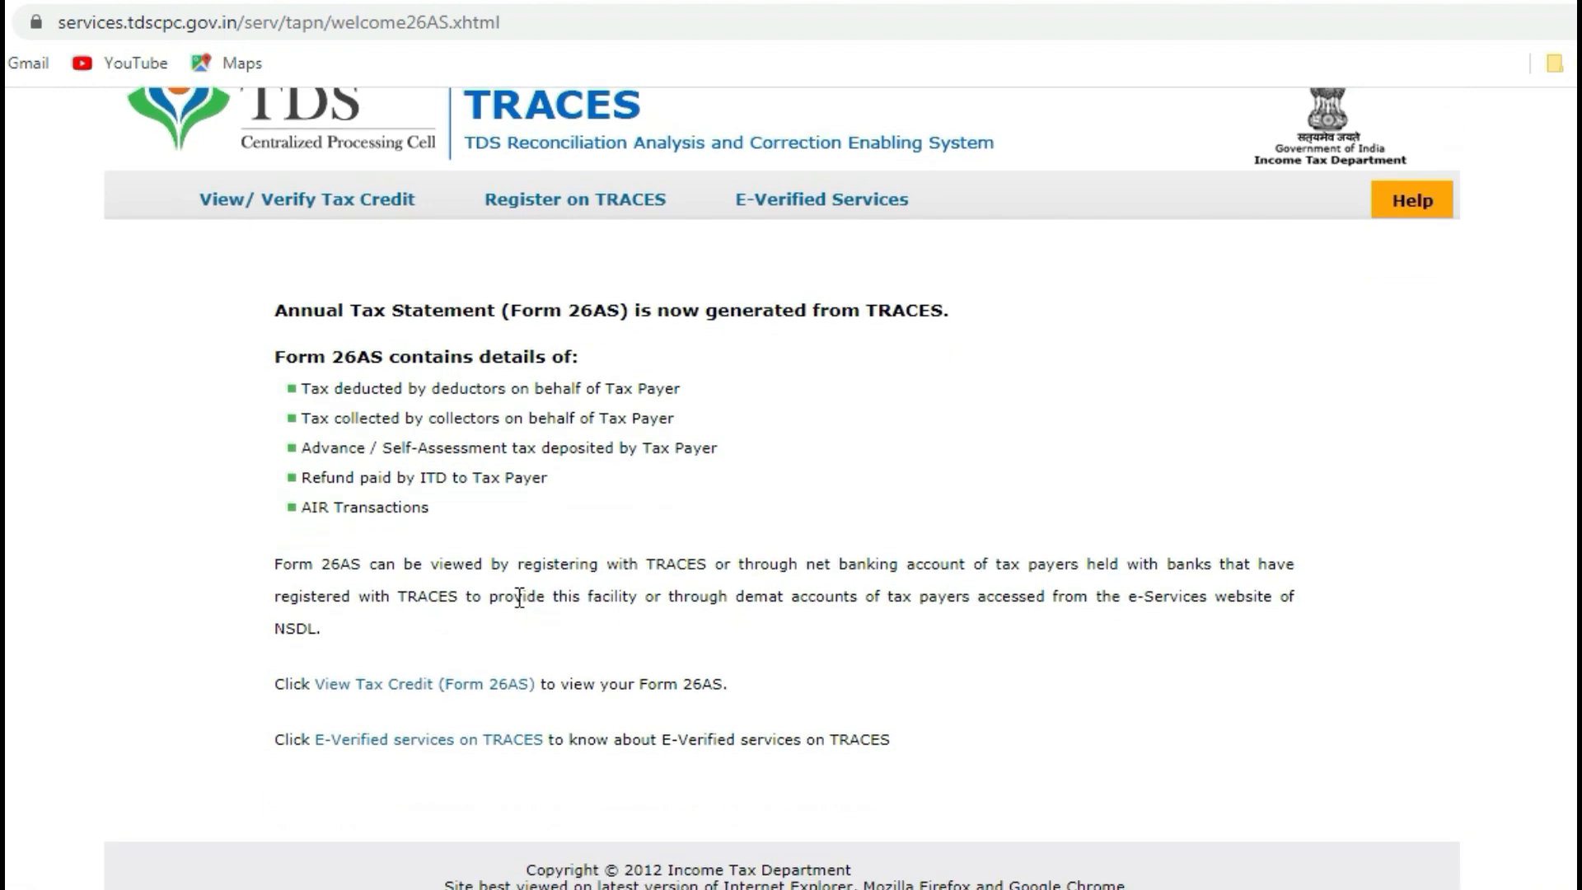
pyautogui.click(391, 692)
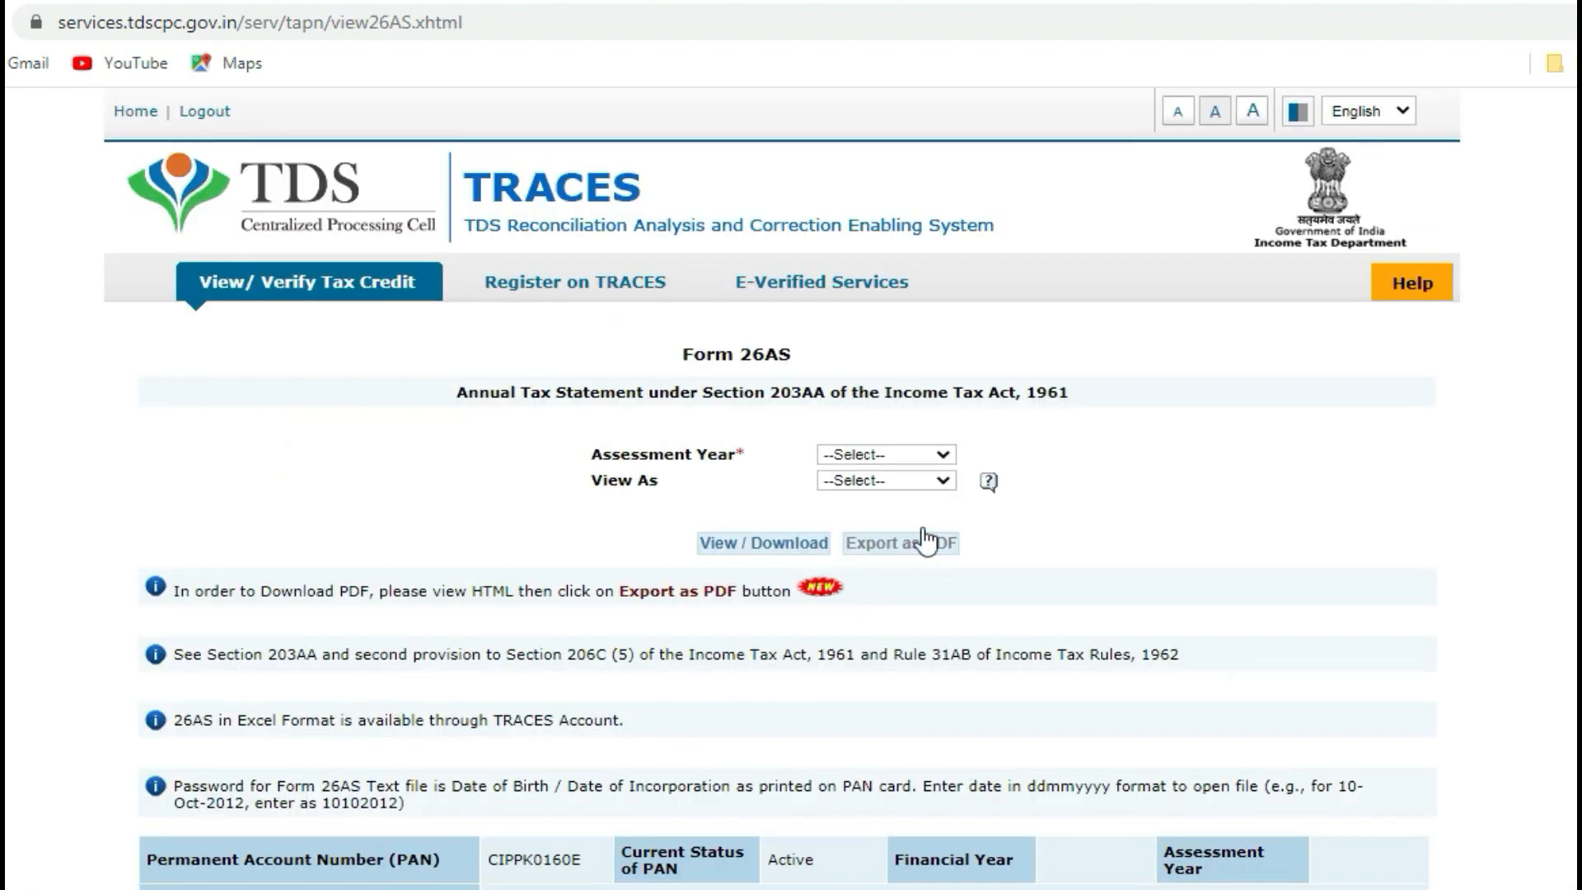
# - Display the Form 26AS statement for assessment year 2020-21 as HTML
pyautogui.click(889, 454)
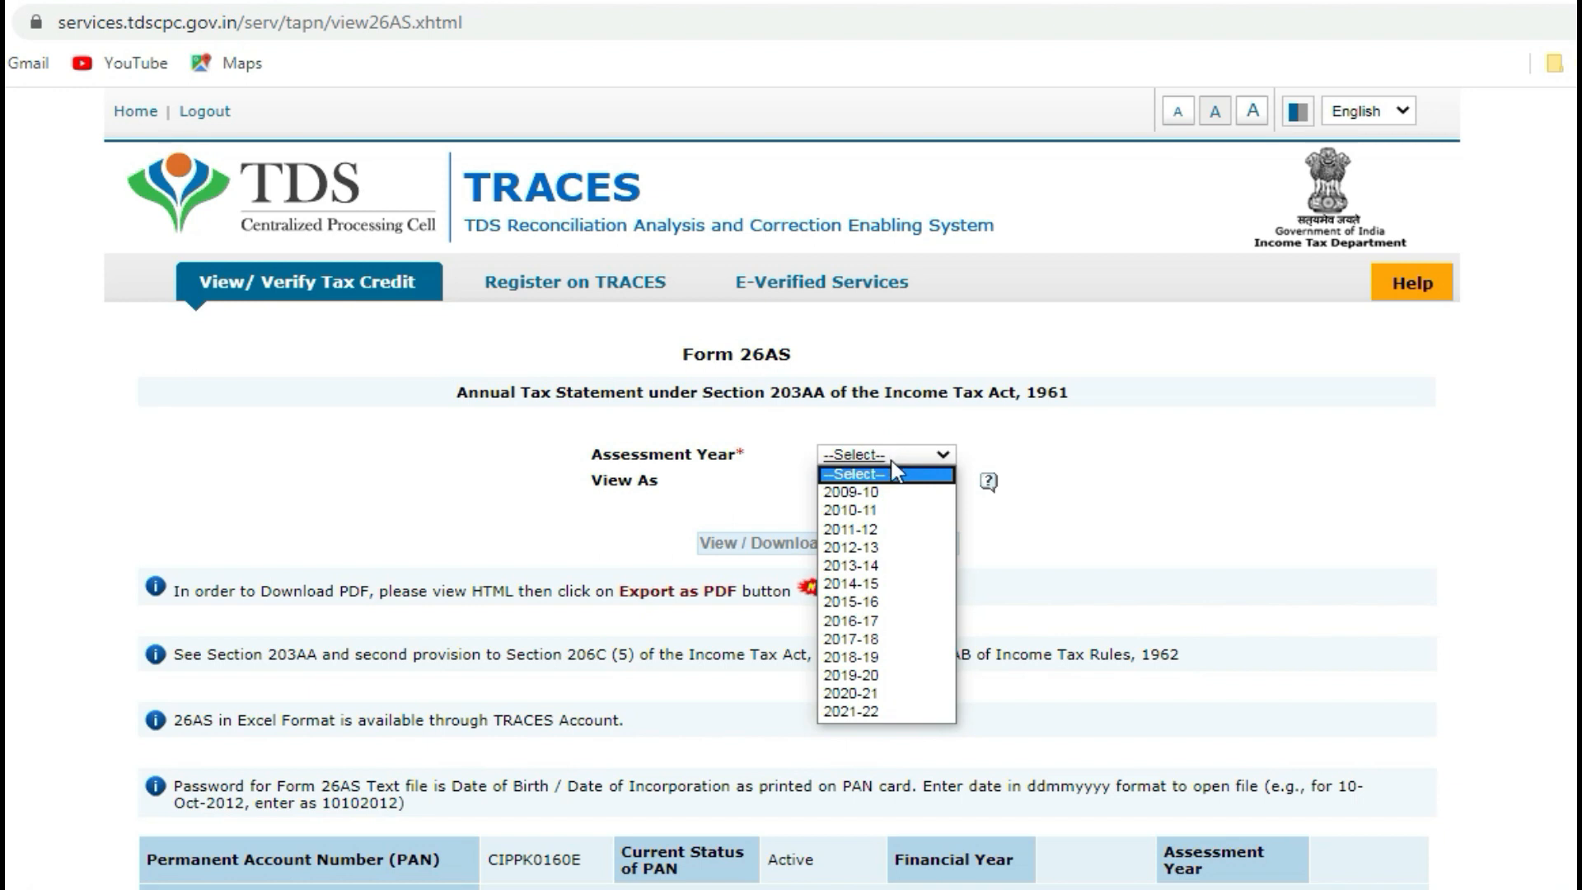
pyautogui.click(893, 694)
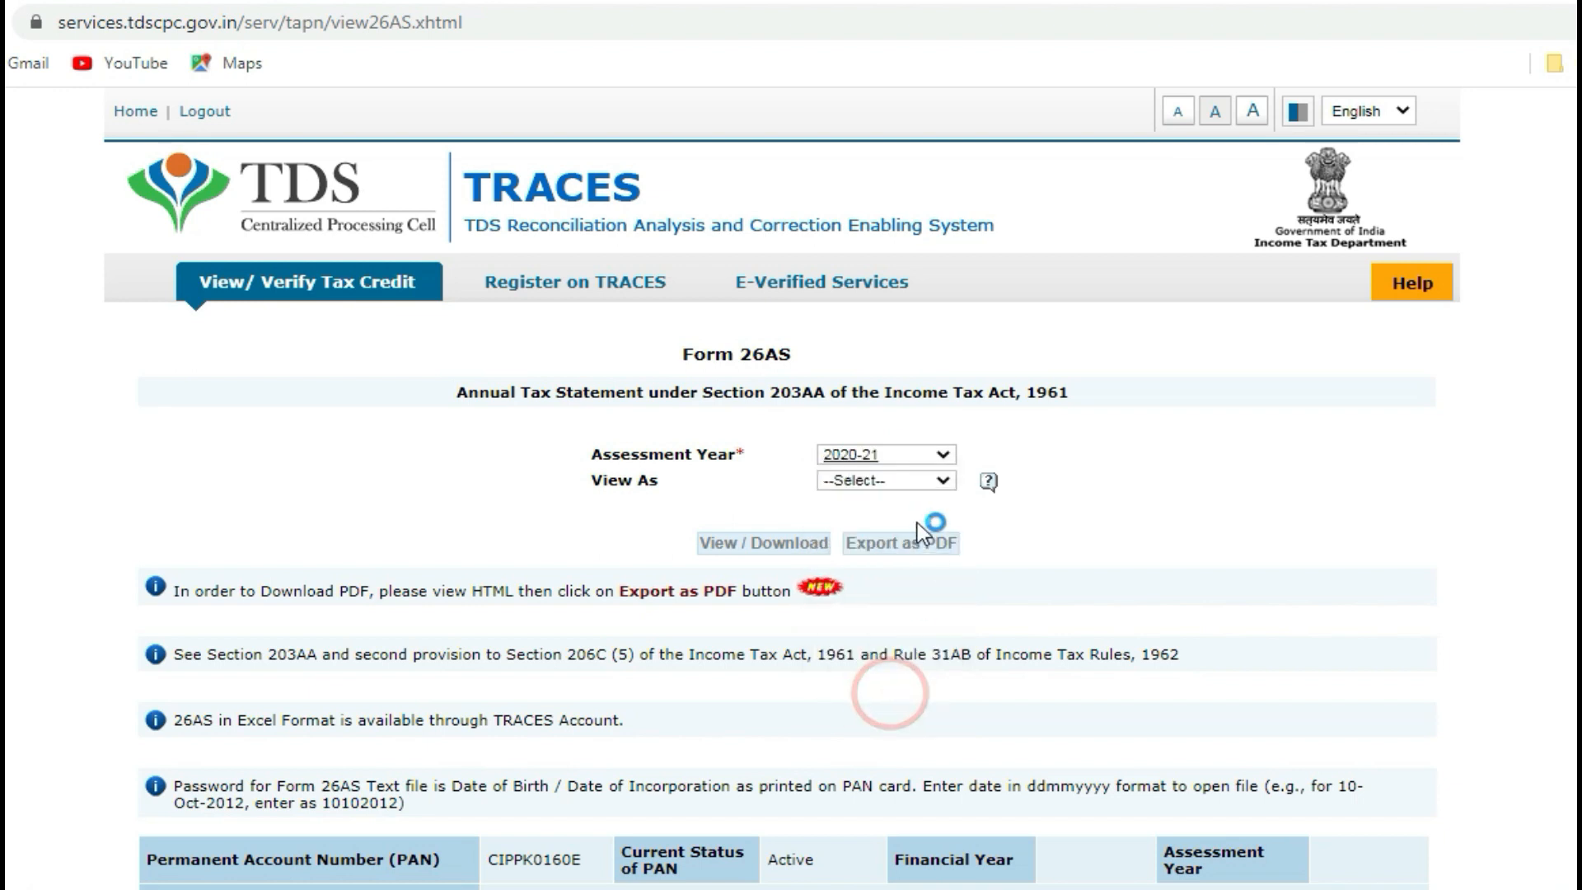
pyautogui.click(917, 481)
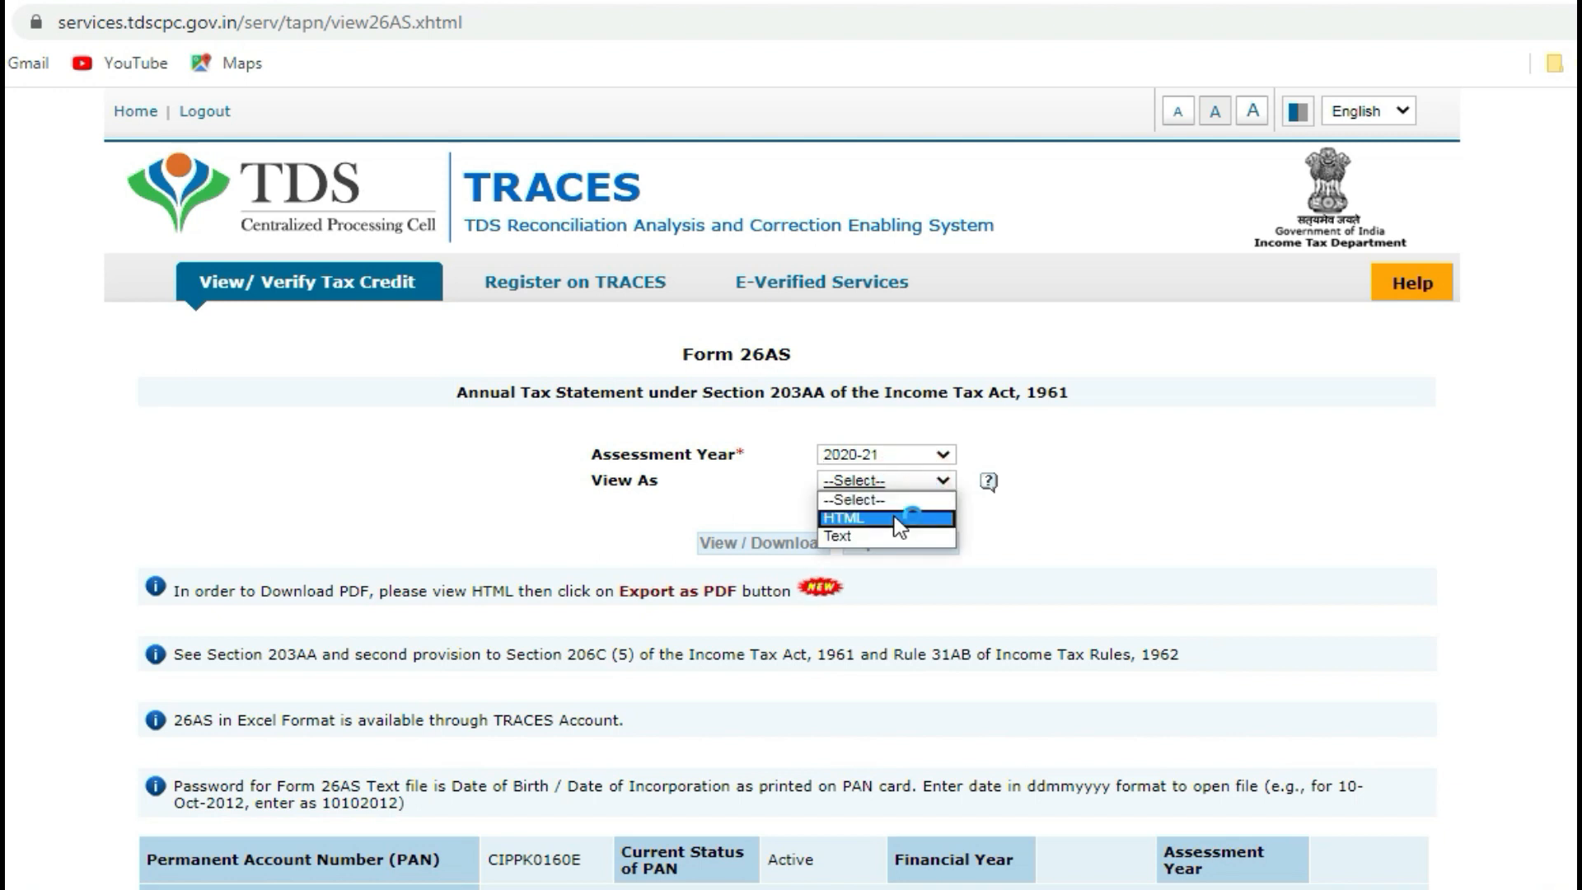
pyautogui.click(904, 518)
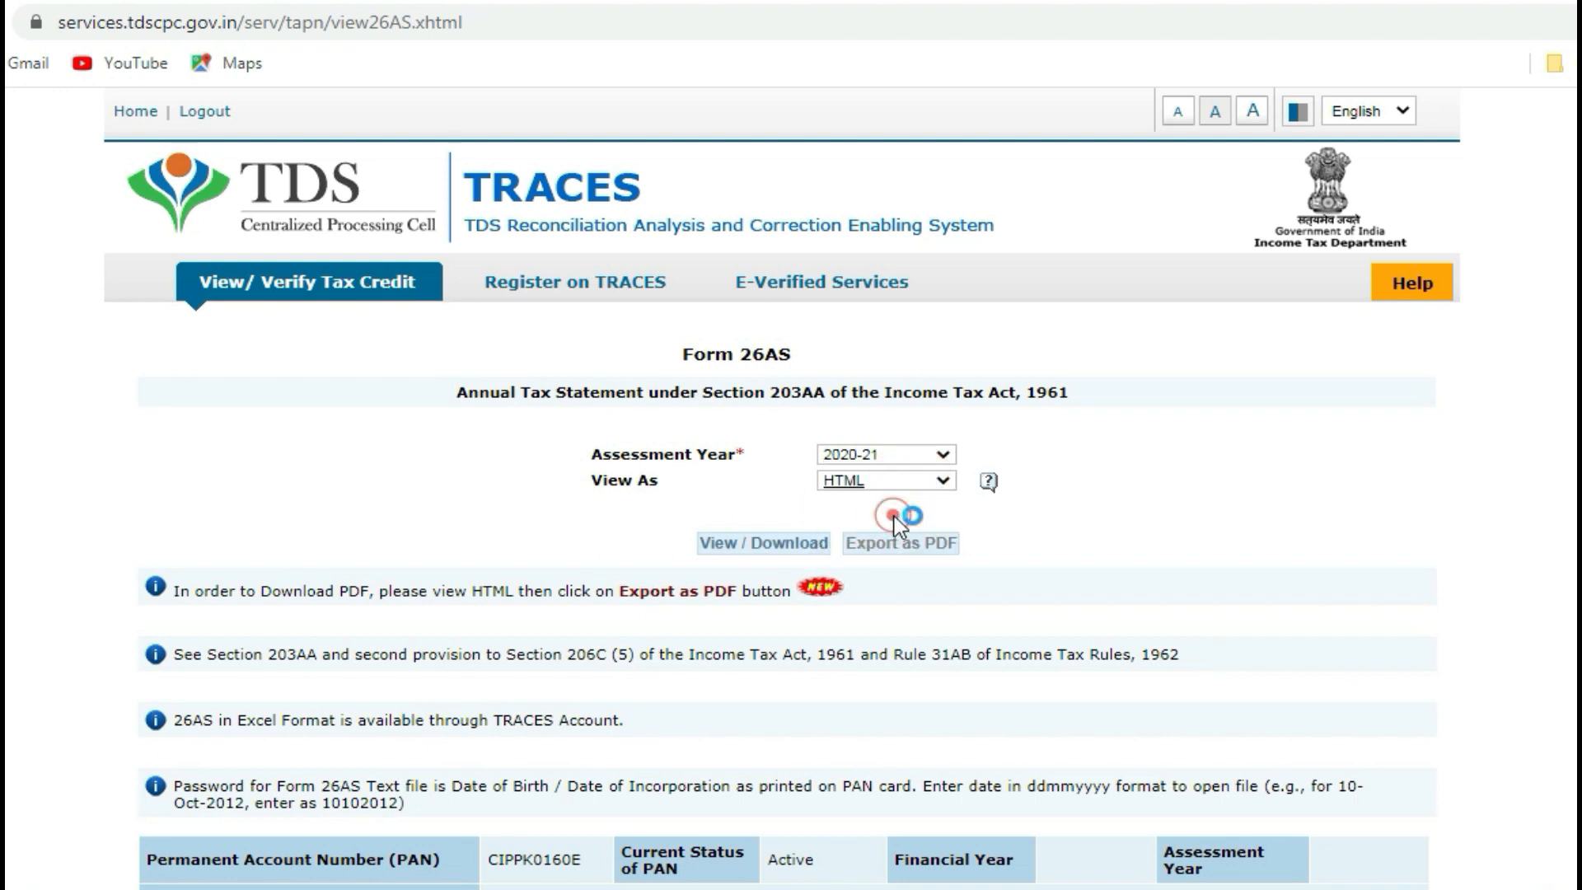
pyautogui.click(750, 544)
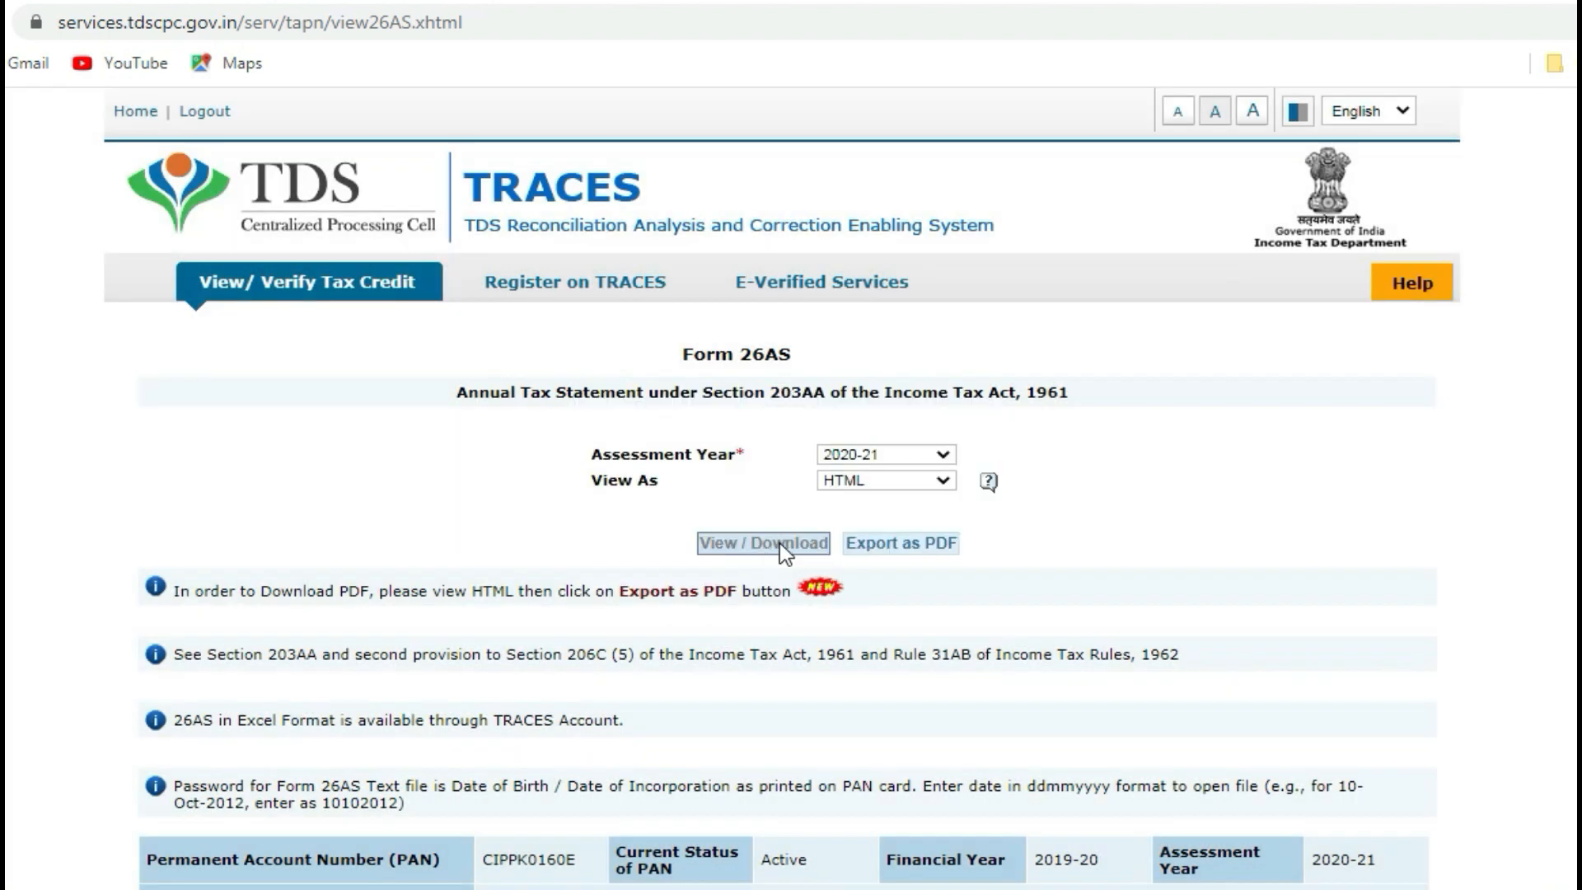
# - Export the Form 26AS statement as PDF and check the tax deduction sections in the downloaded file
pyautogui.click(907, 552)
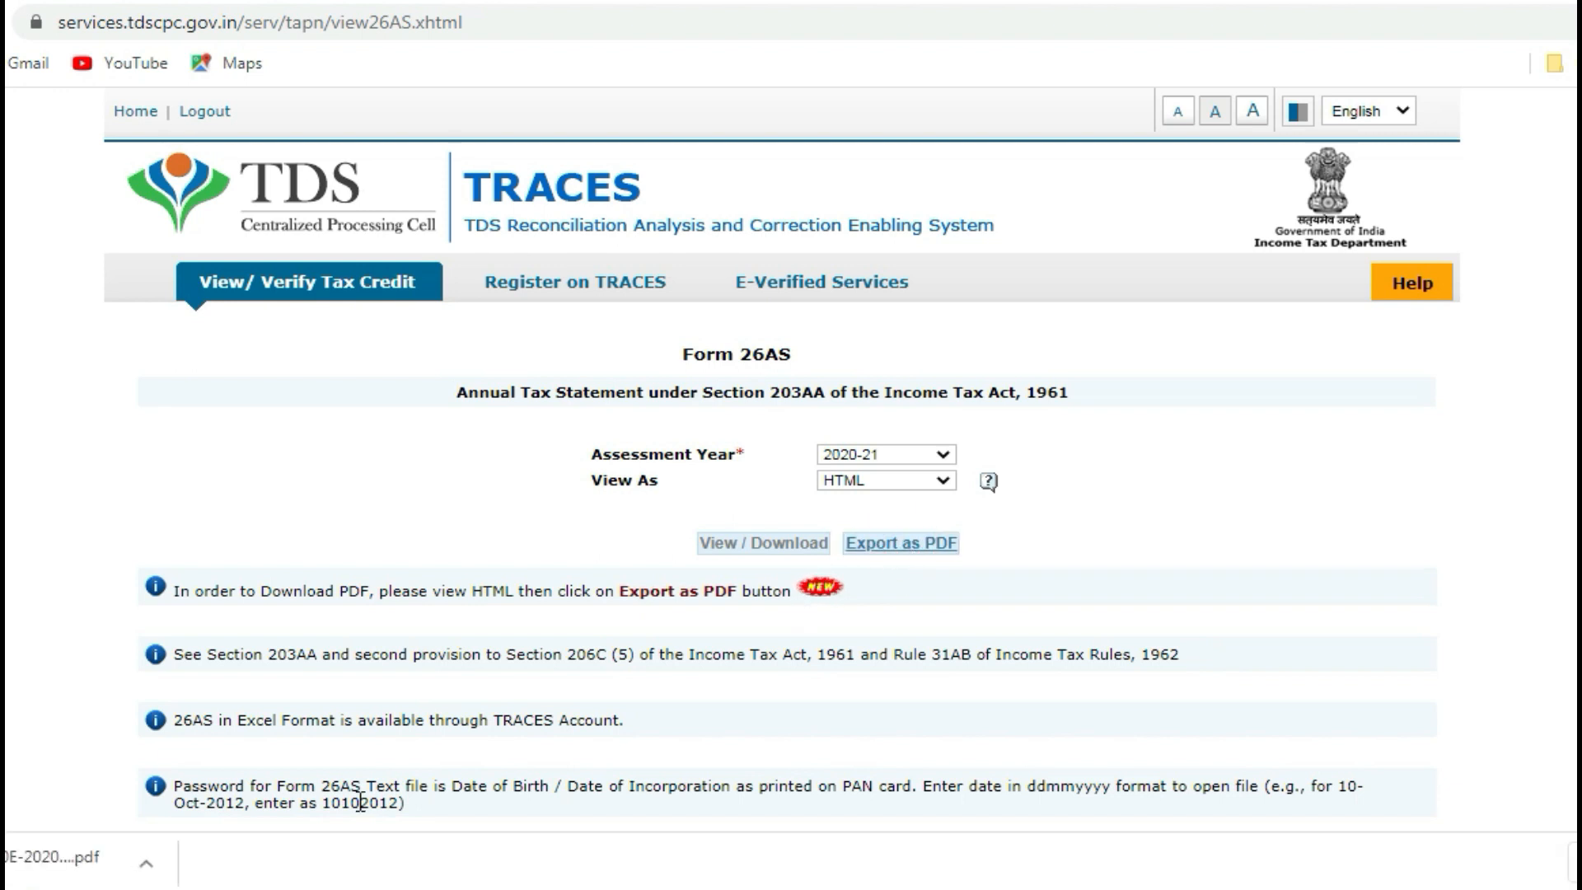
pyautogui.click(64, 862)
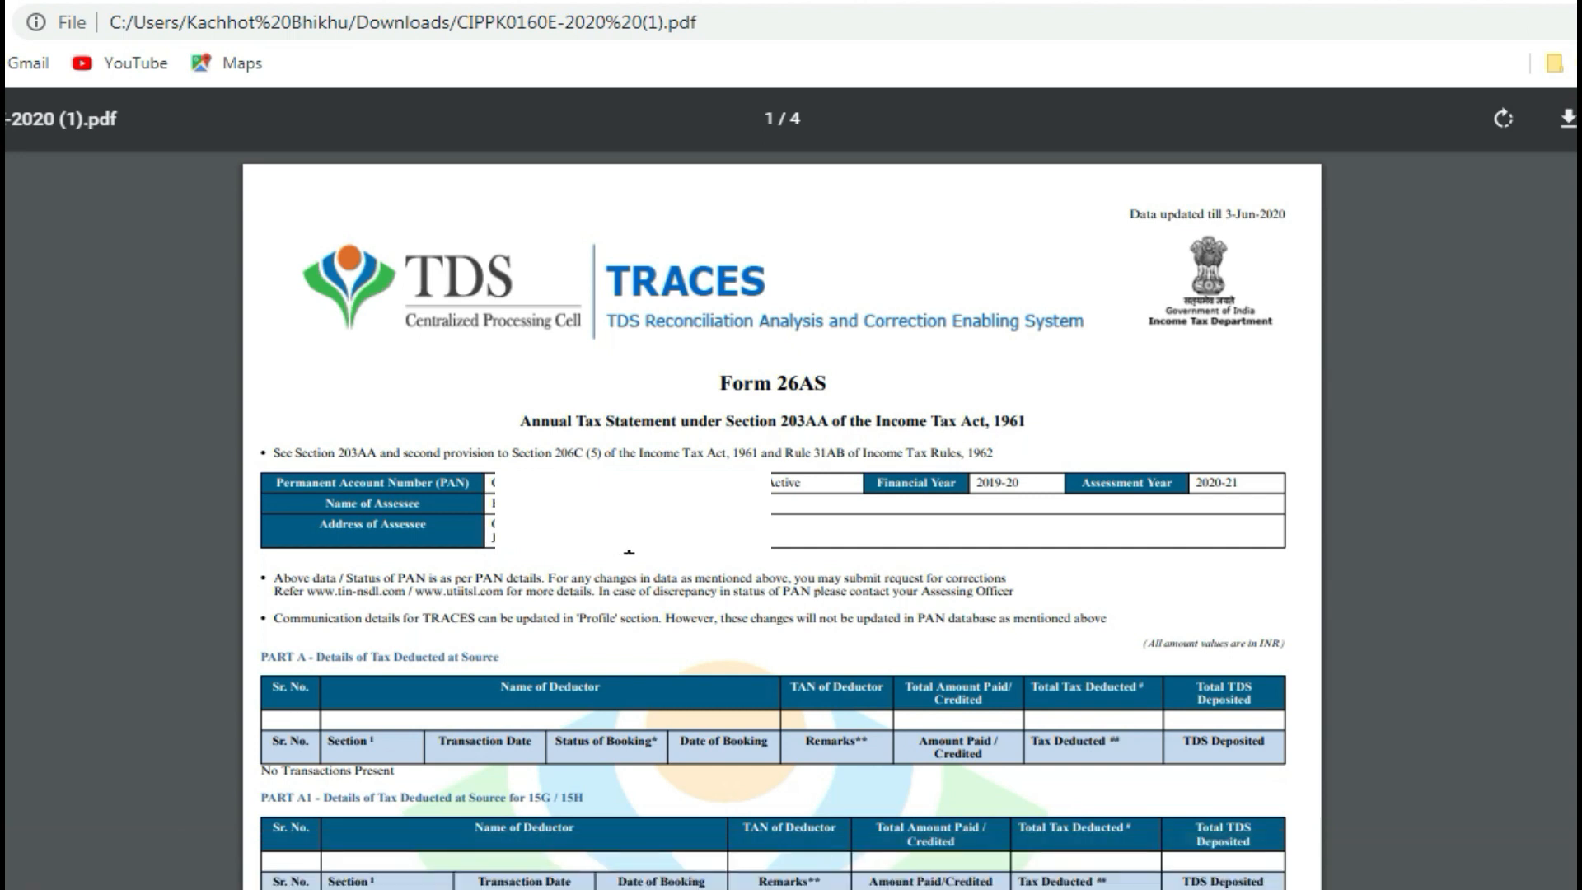
pyautogui.scroll(-6, 692, 535)
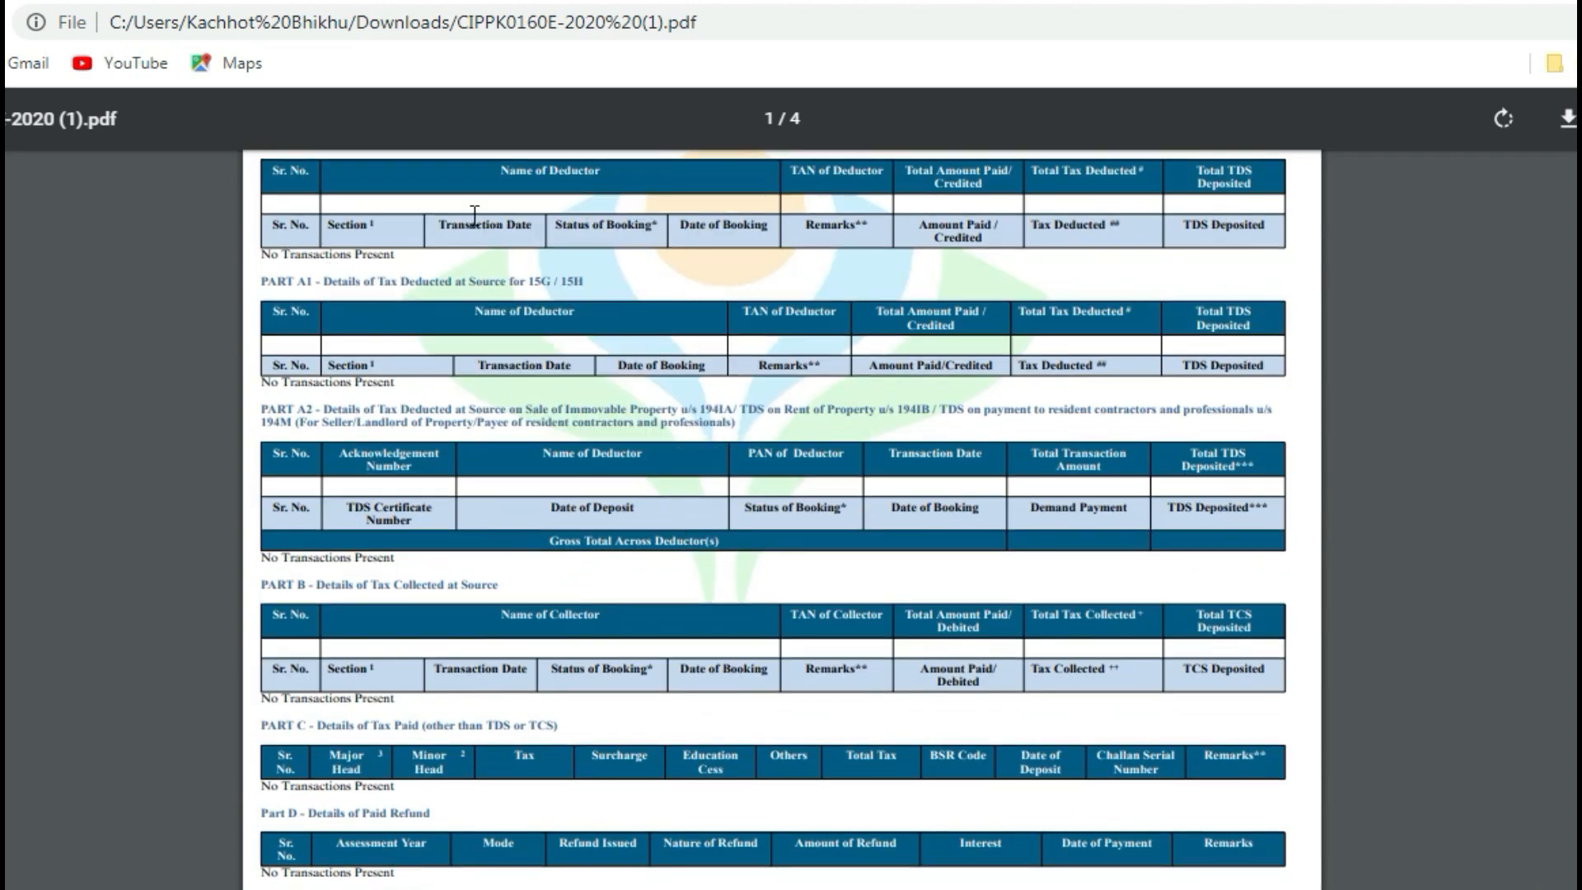
pyautogui.moveTo(266, 248); pyautogui.dragTo(402, 255)
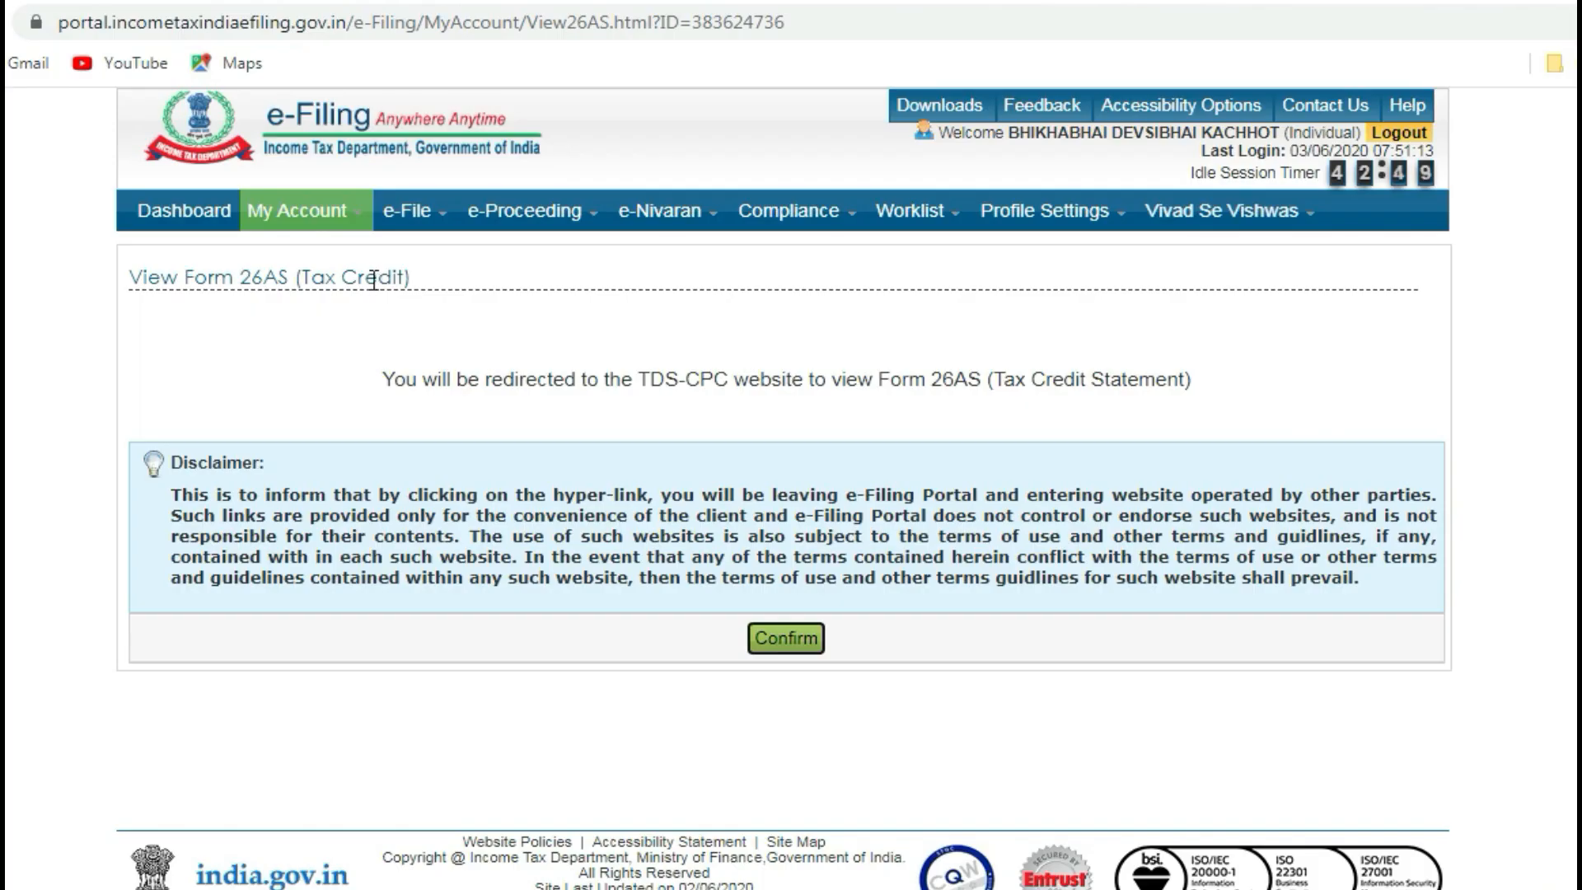
# - Start a new Income Tax Return filing with assessment year 2020-21 and ITR form number ITR-1
pyautogui.moveTo(317, 216)
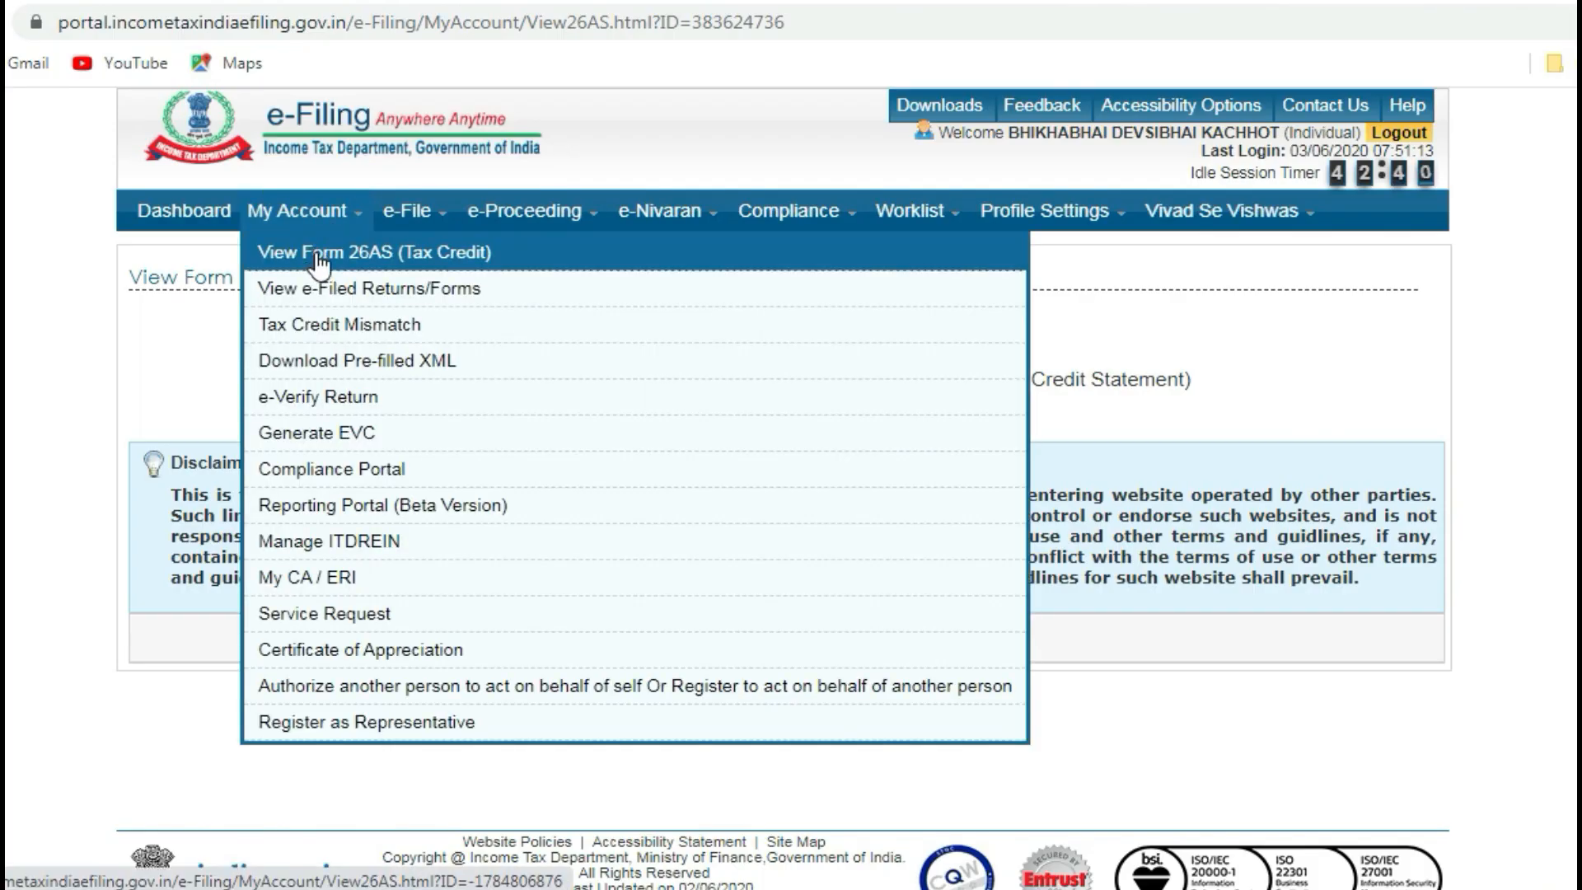
pyautogui.moveTo(410, 222)
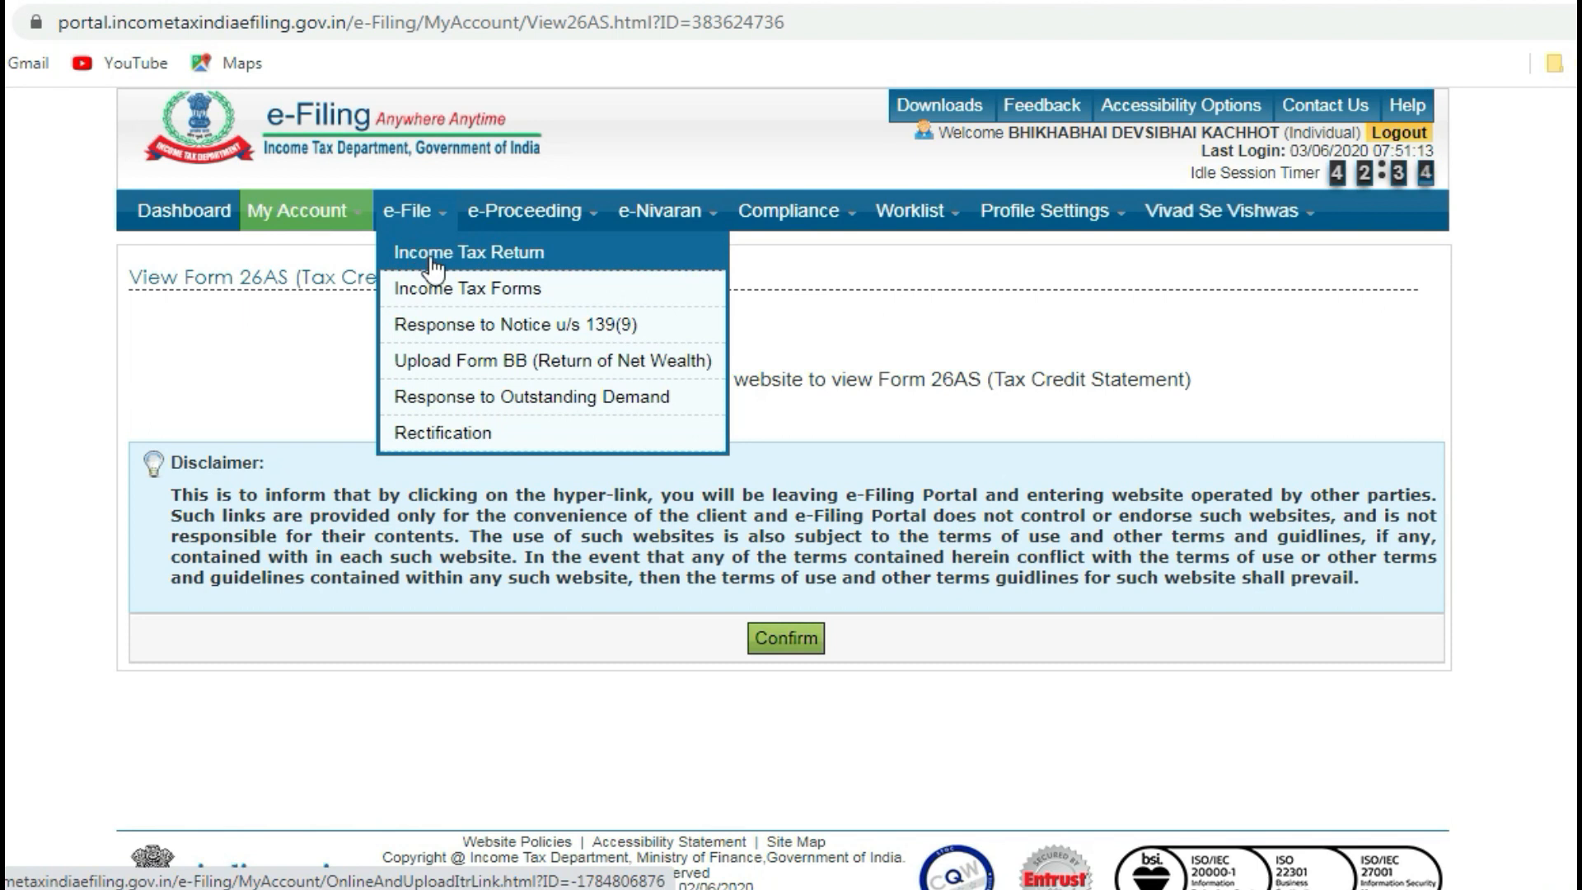
pyautogui.click(429, 257)
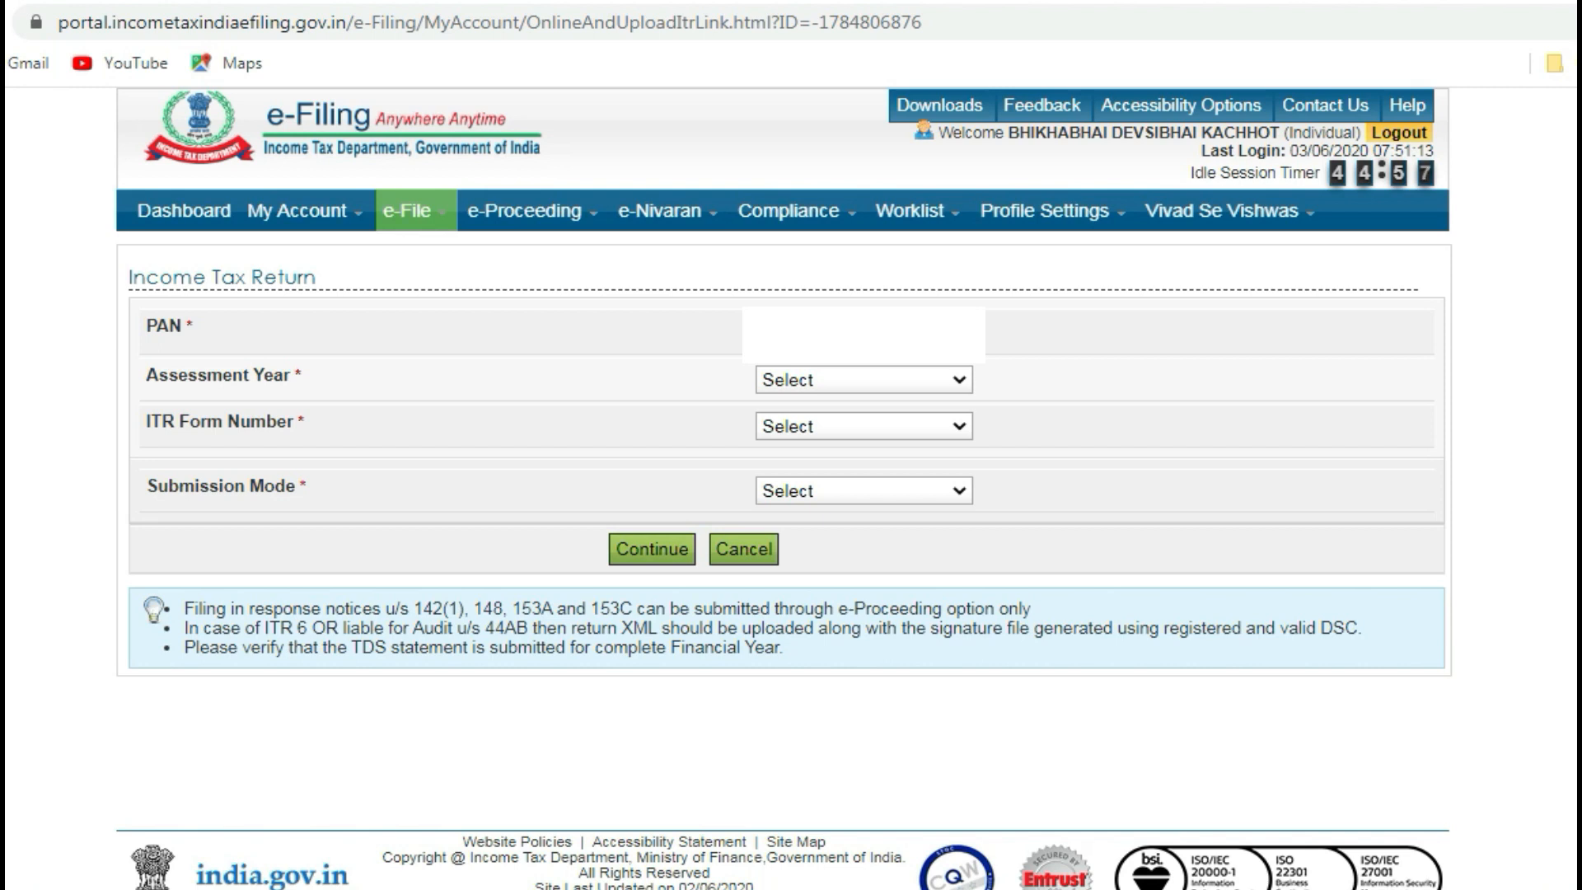
pyautogui.click(877, 379)
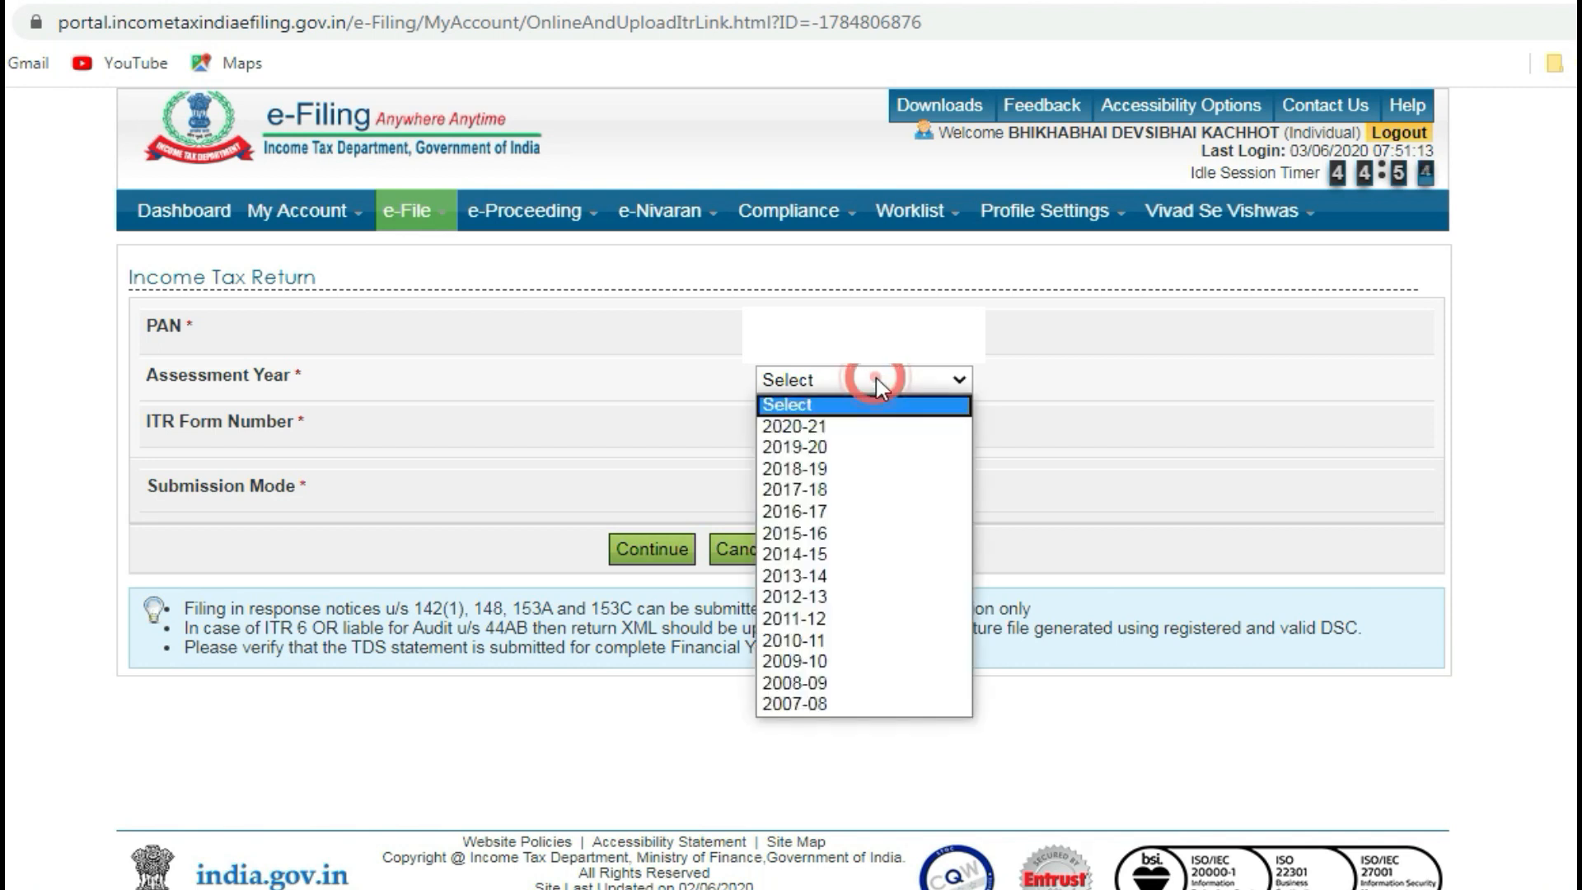
pyautogui.click(851, 427)
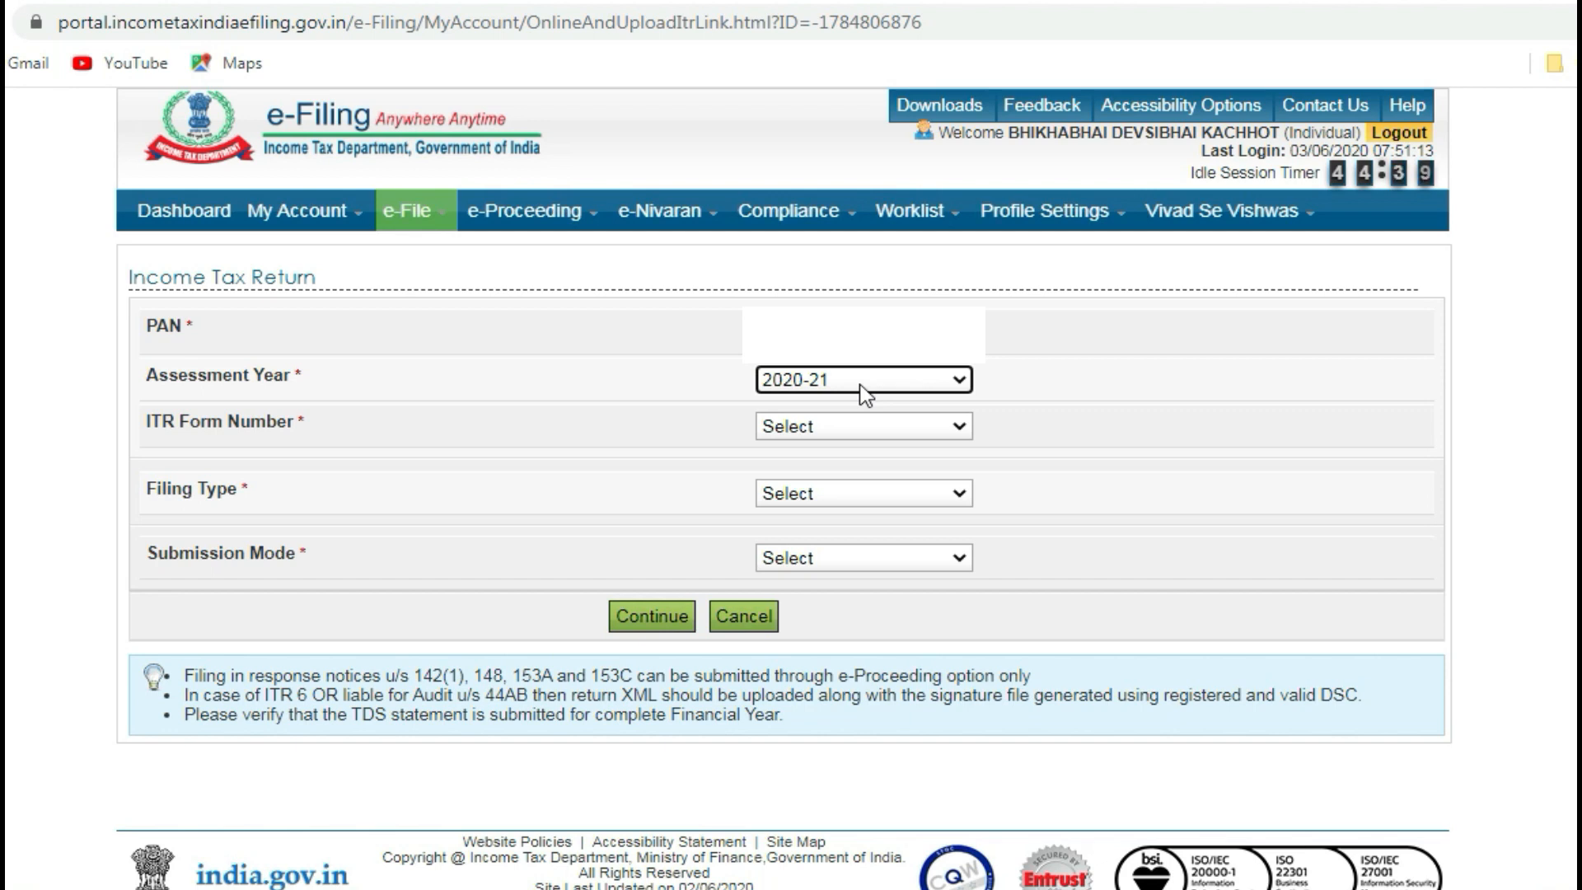
pyautogui.click(873, 427)
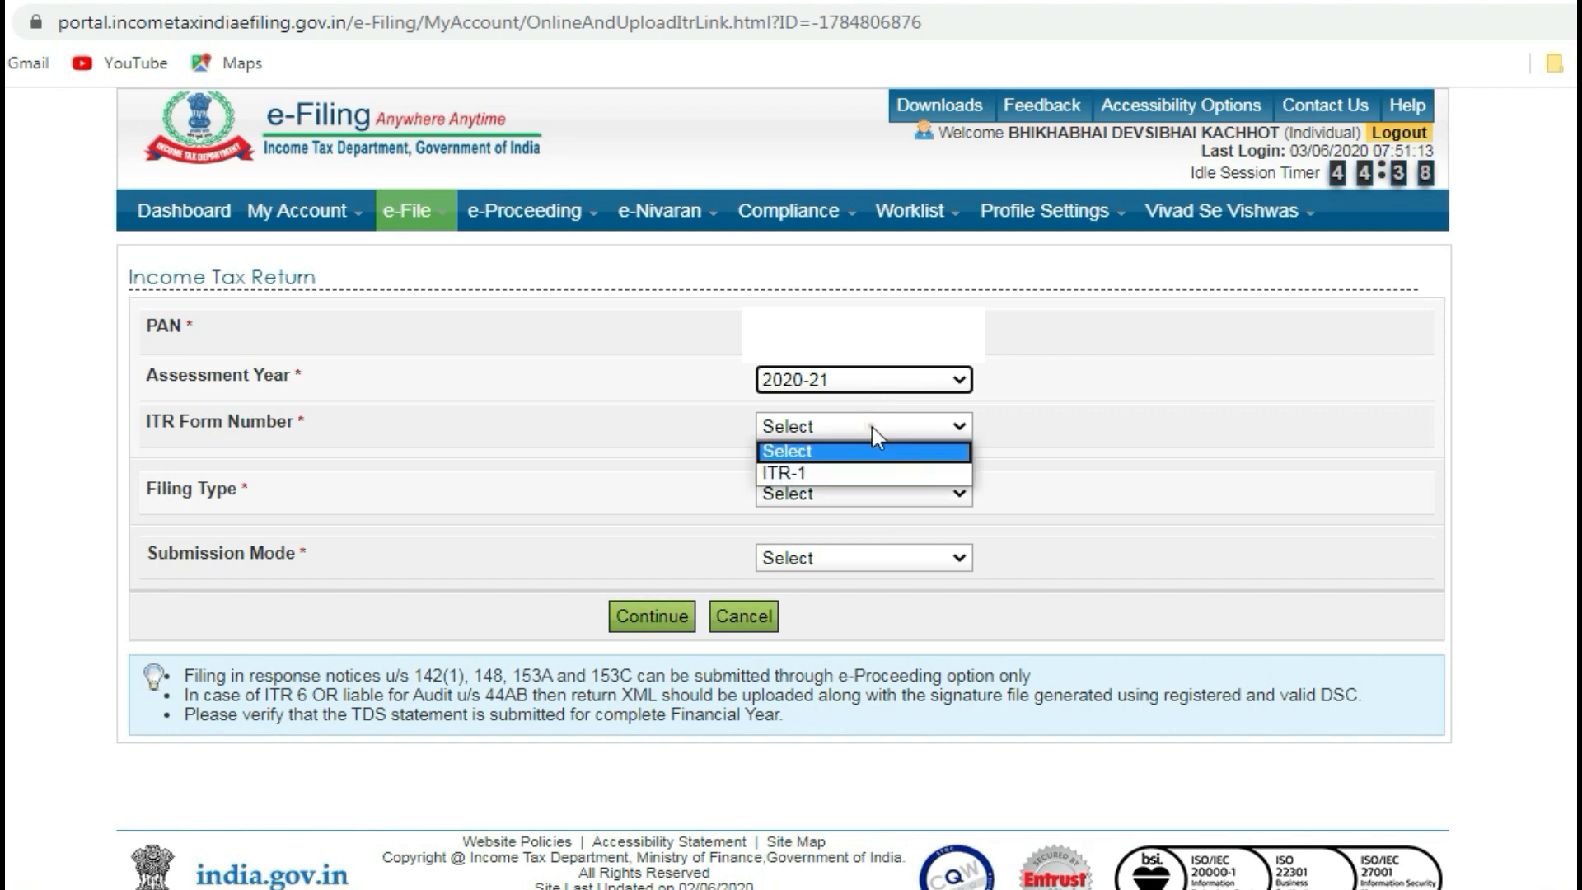
pyautogui.click(839, 476)
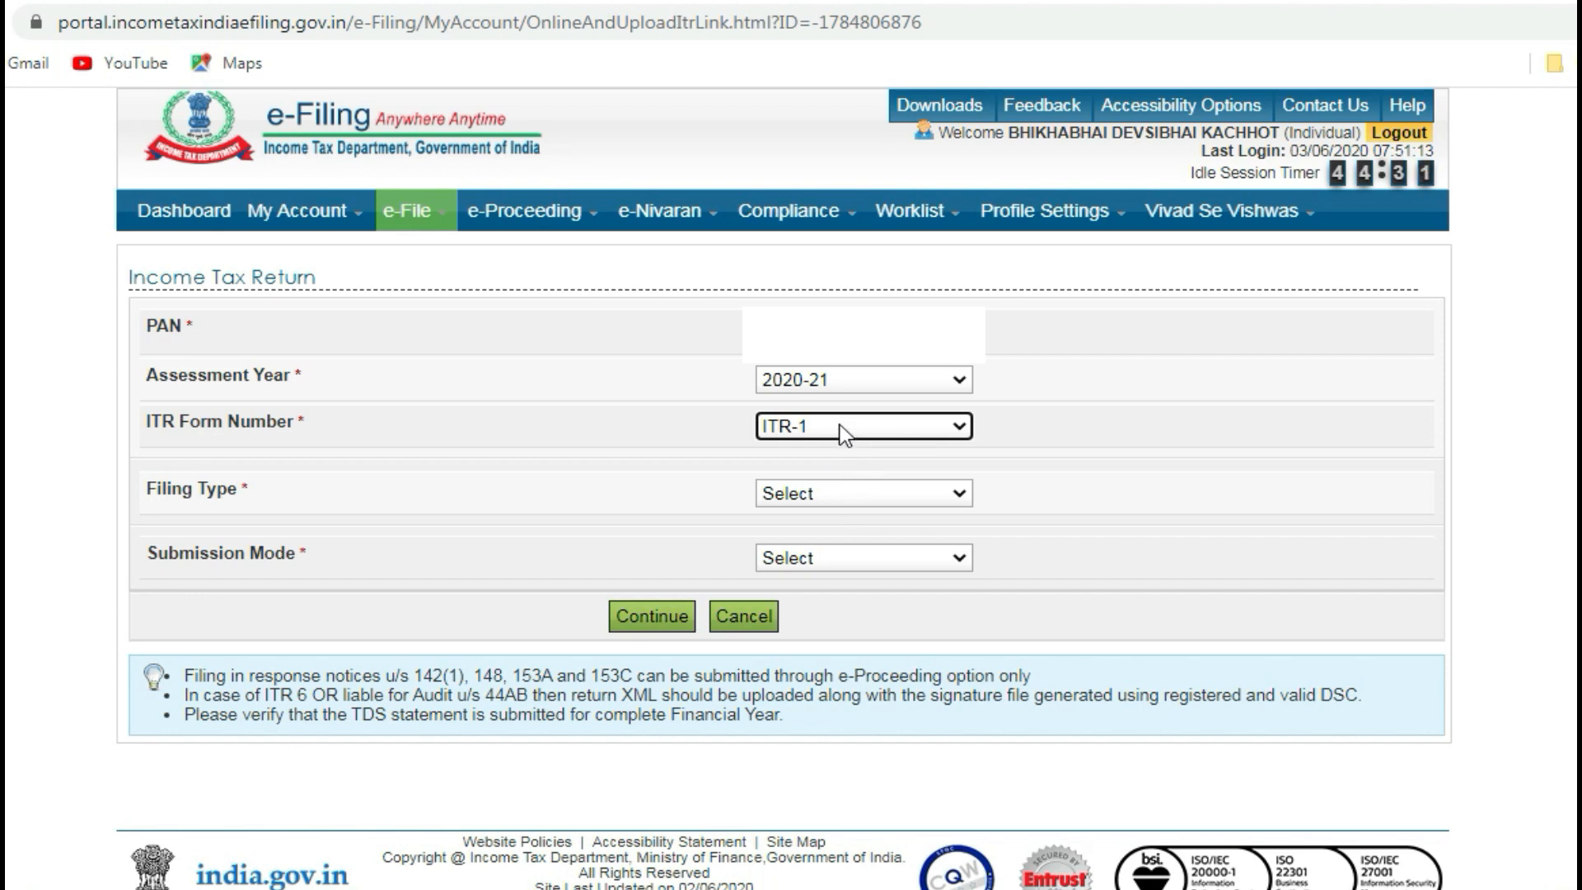
# - Set the filing type to Original/Revised Return and the submission mode to Prepare and Submit Online
pyautogui.click(834, 499)
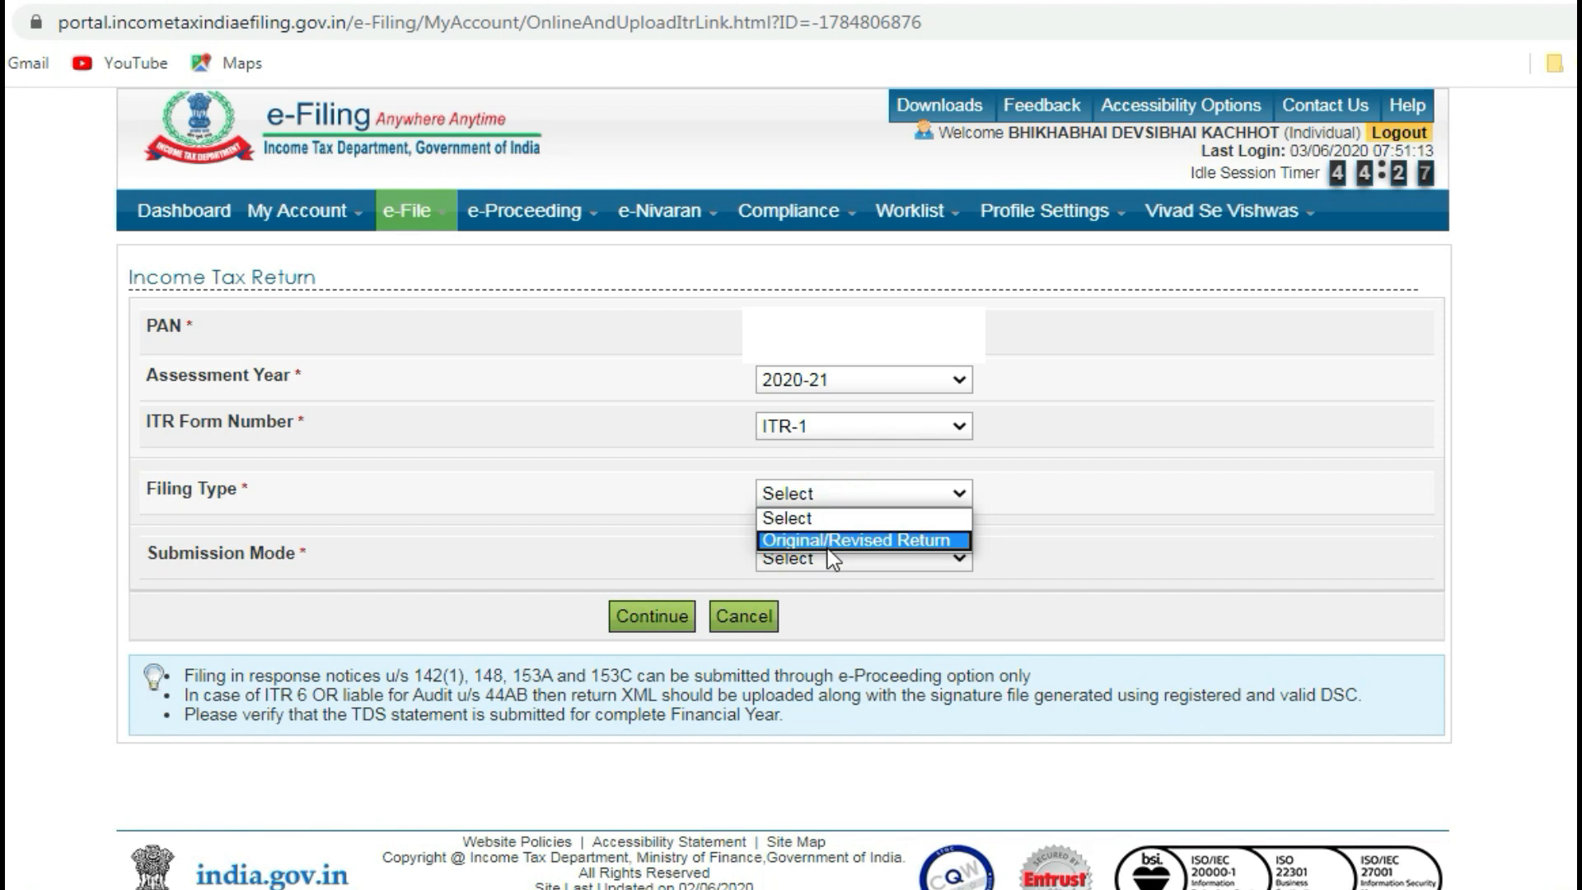
pyautogui.click(827, 541)
pyautogui.click(798, 561)
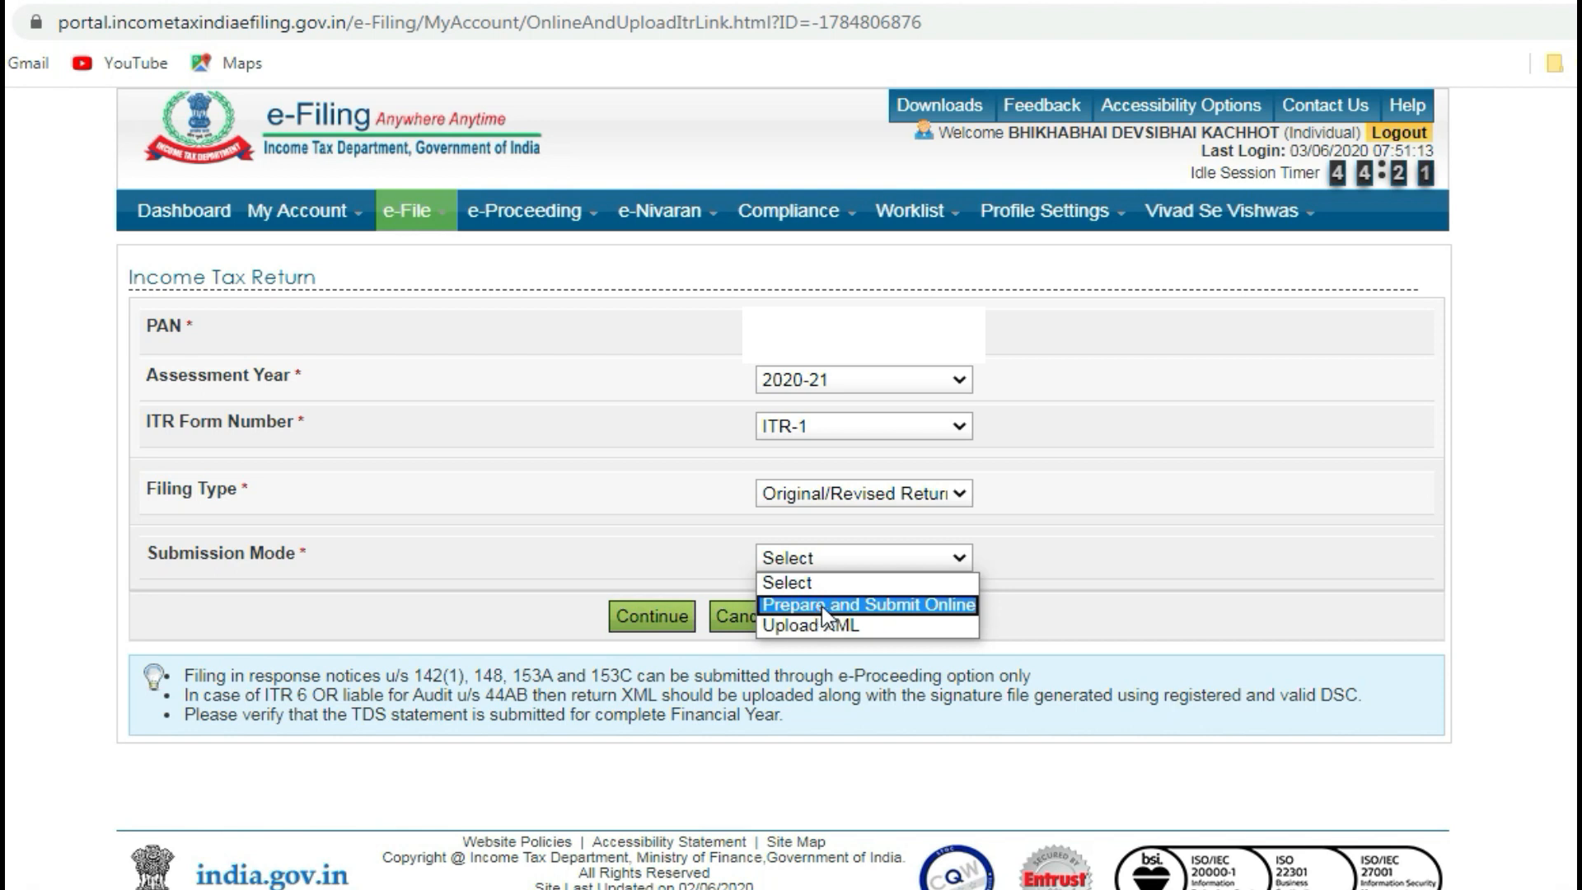
pyautogui.click(821, 606)
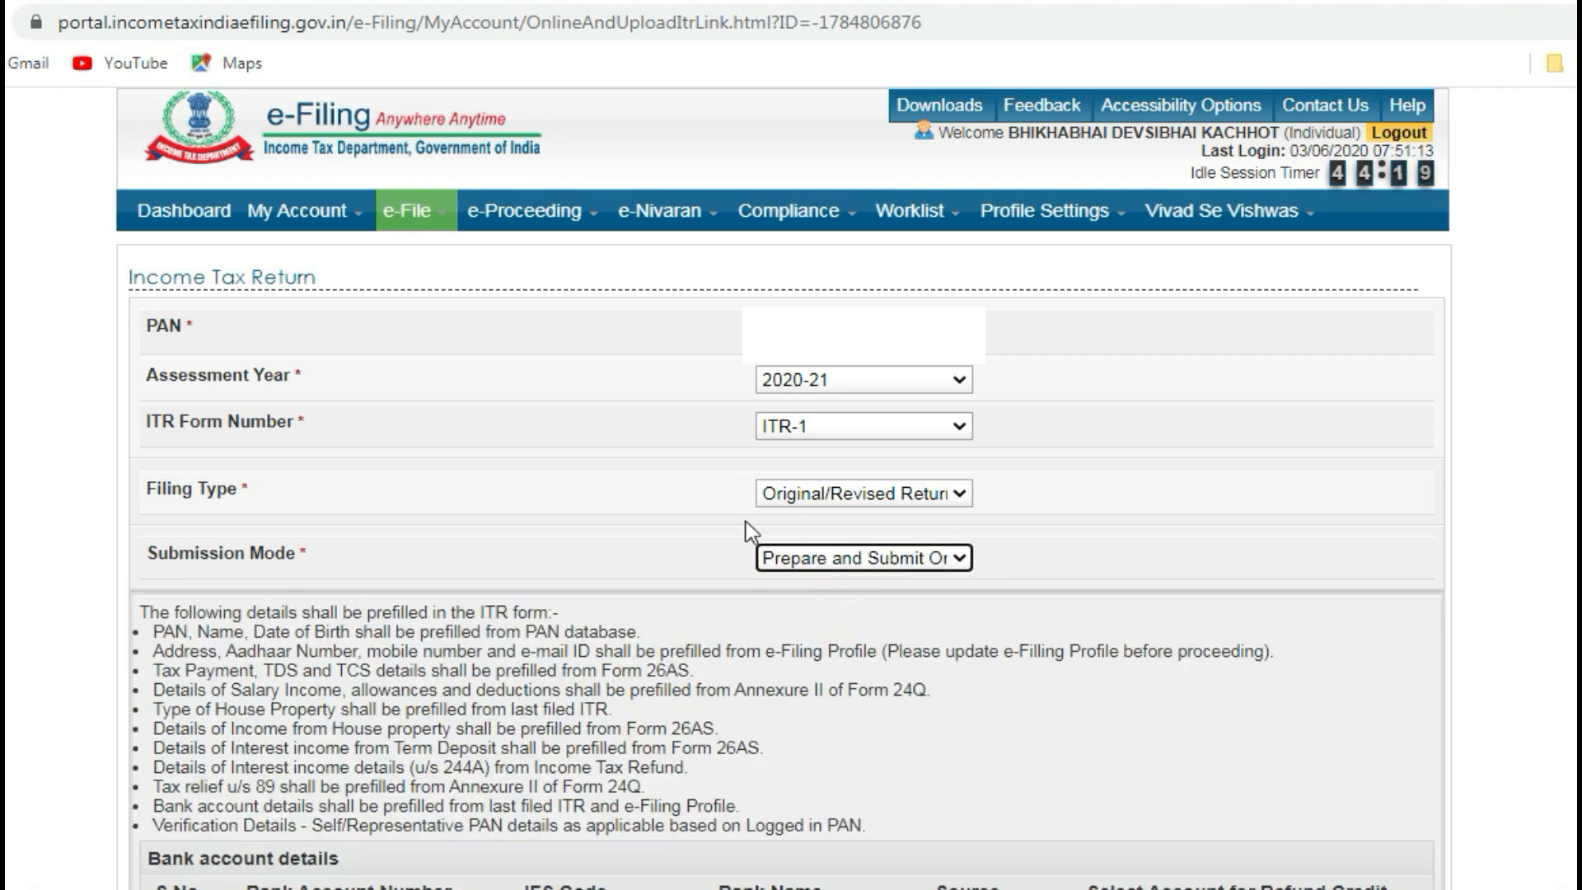
# - Select the prevalidated bank accounts for refund credit, and accept the prefill consent to open the online ITR-1 form
pyautogui.scroll(-5, 749, 530)
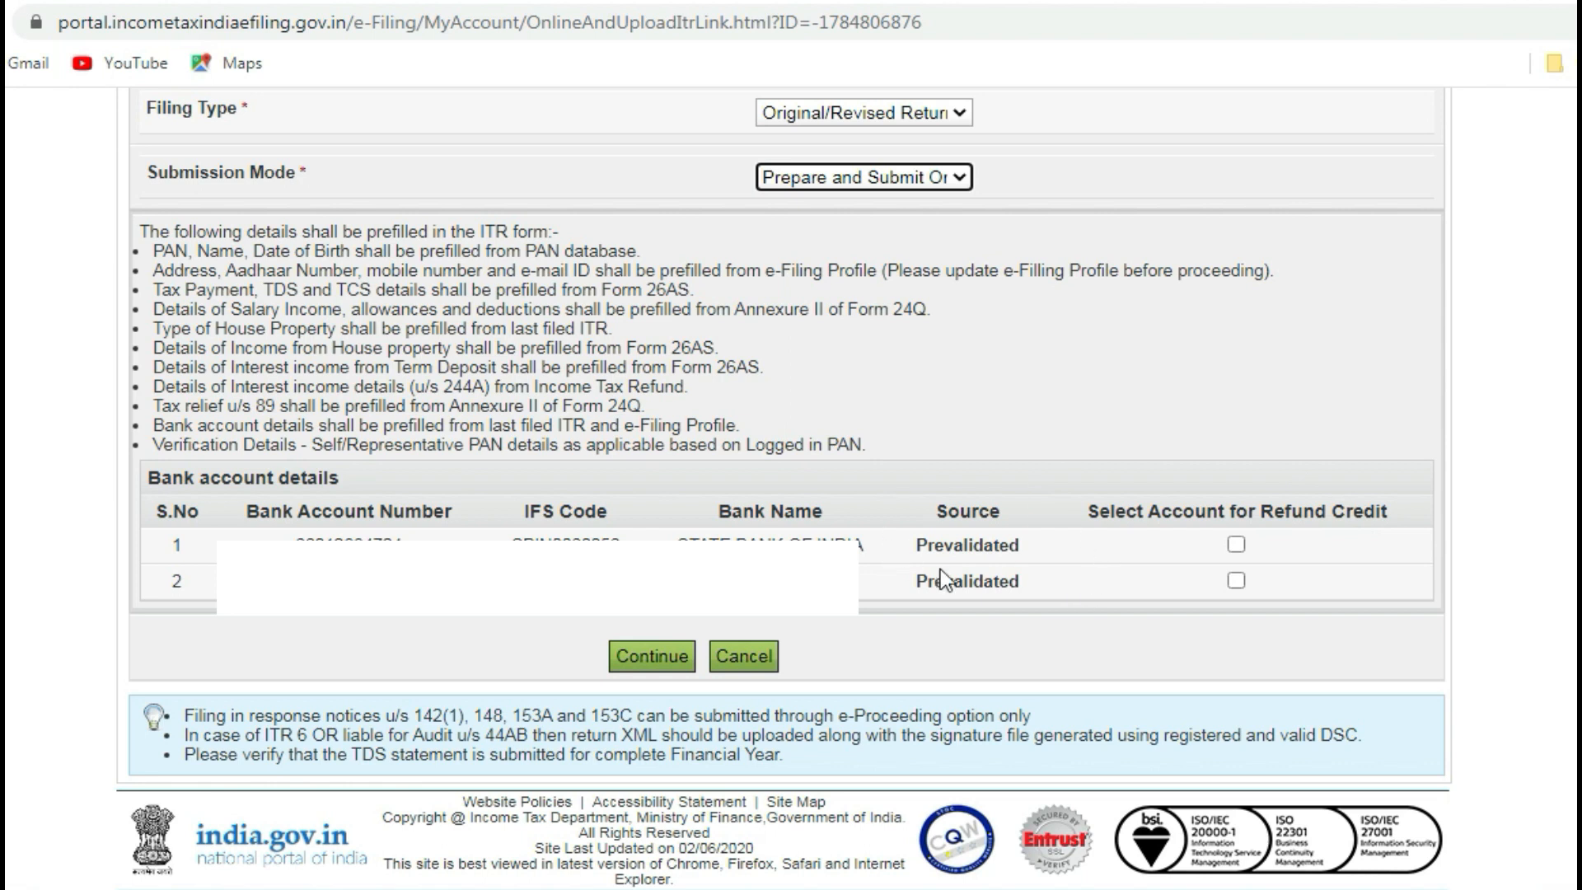
pyautogui.click(1236, 544)
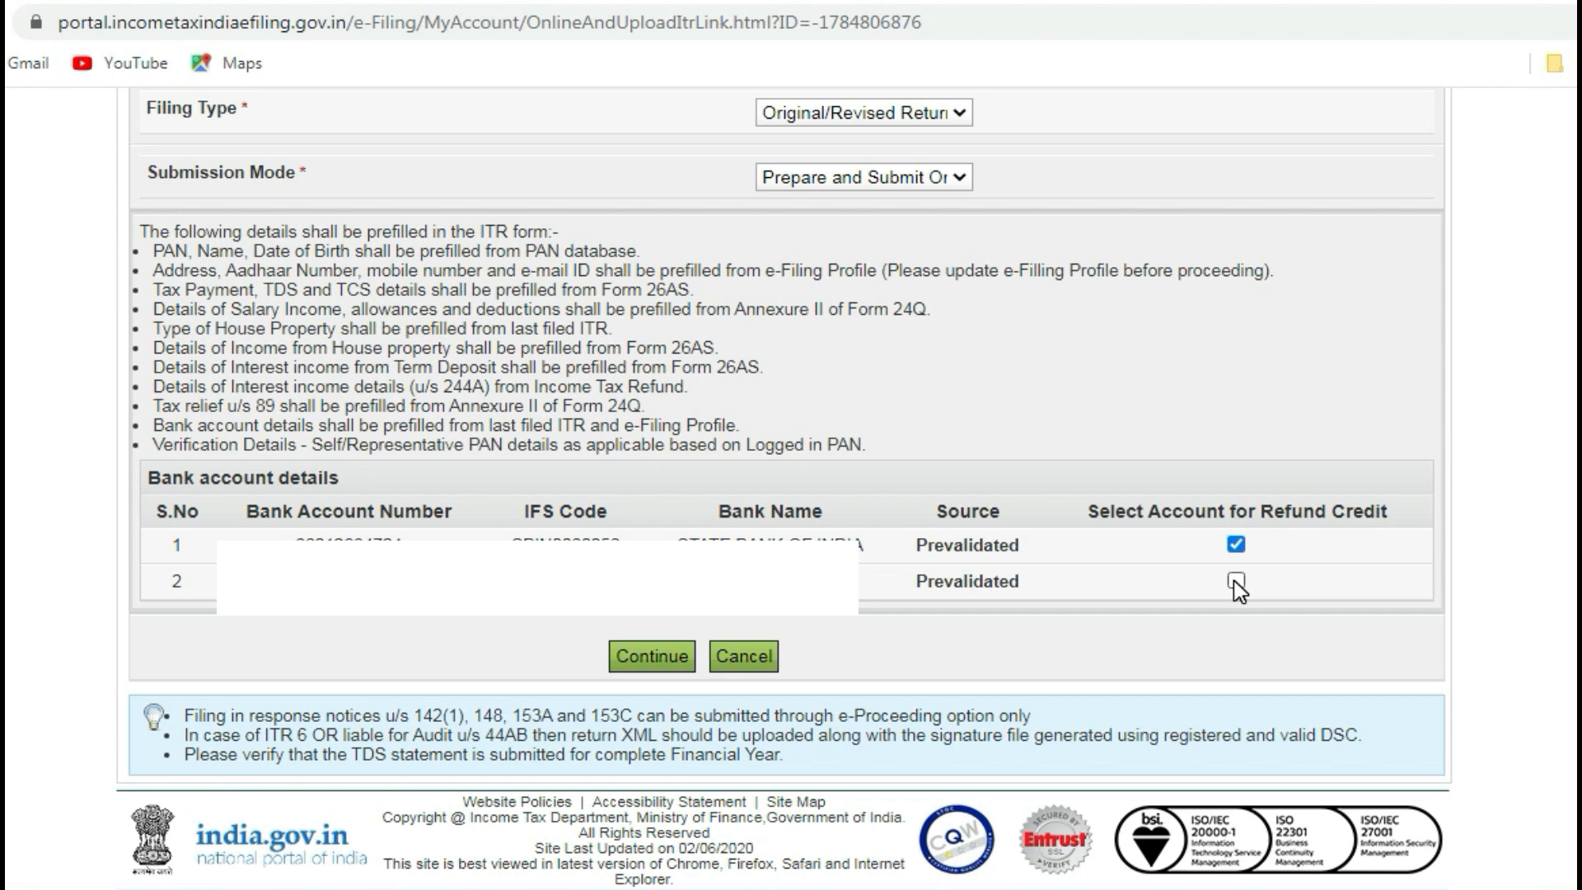
pyautogui.click(1237, 581)
pyautogui.click(637, 657)
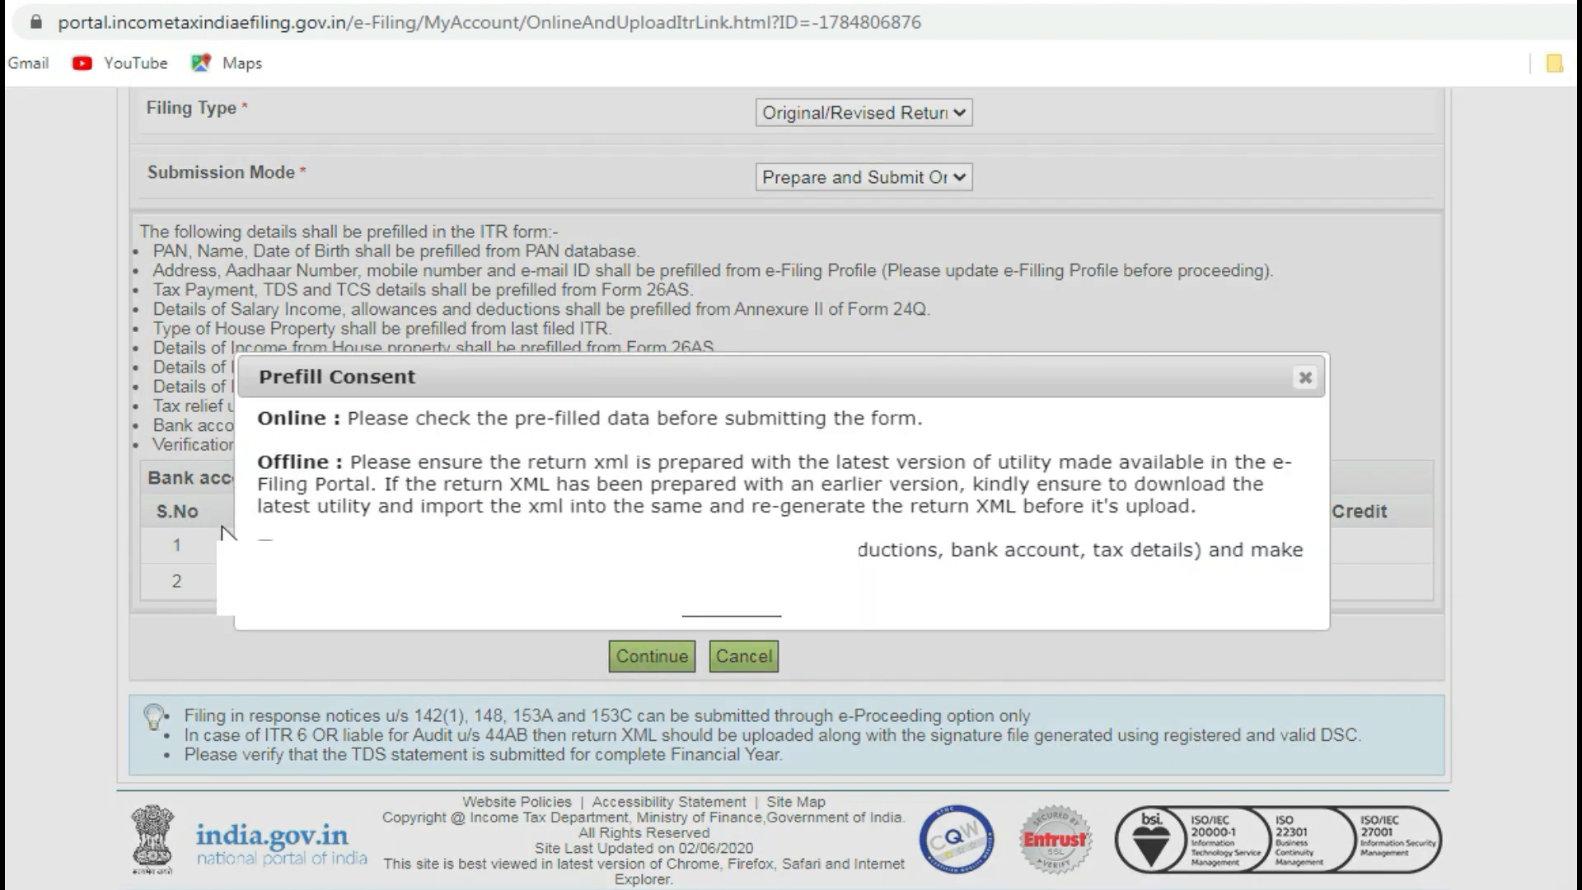
pyautogui.click(266, 546)
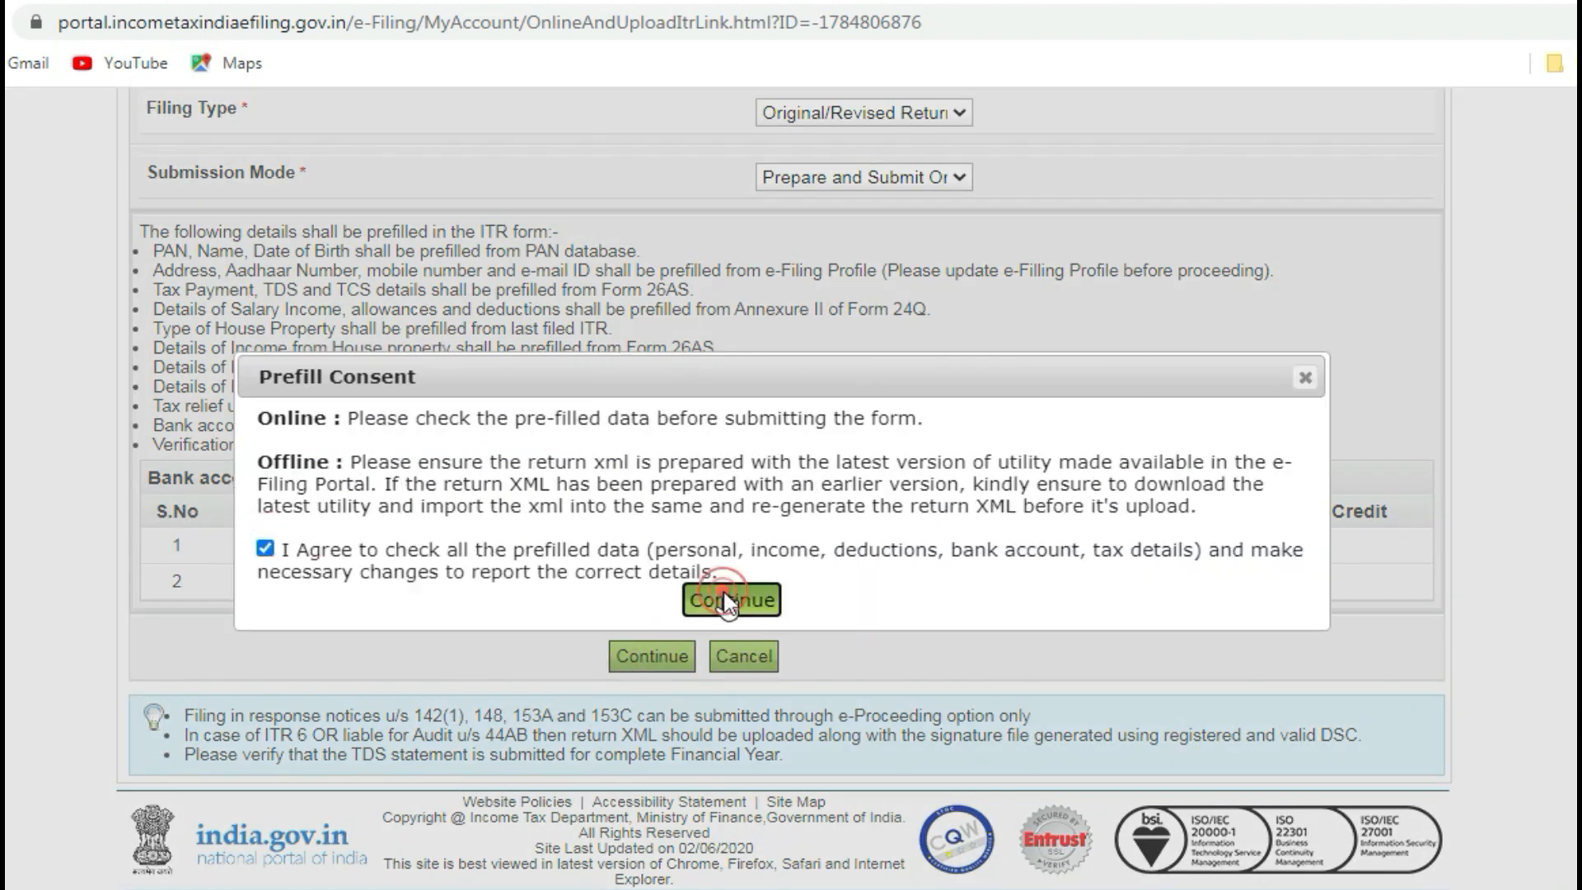
pyautogui.click(726, 595)
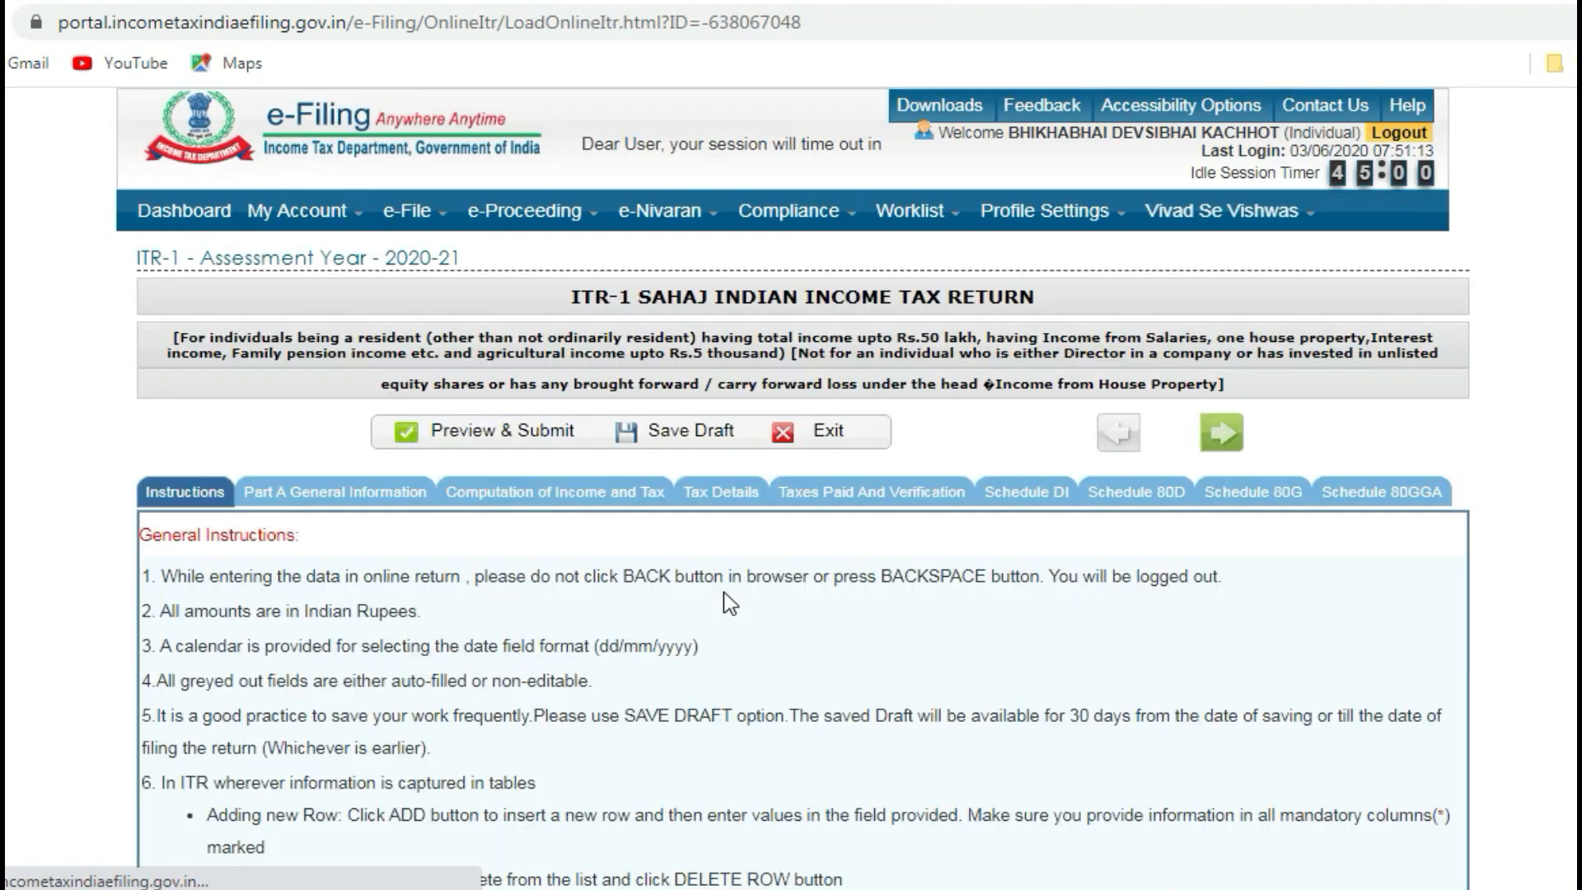
# - Look through the ITR-1 form sections from Part A General Information to Schedule 80GGA and return to the Instructions
pyautogui.scroll(-1, 725, 560)
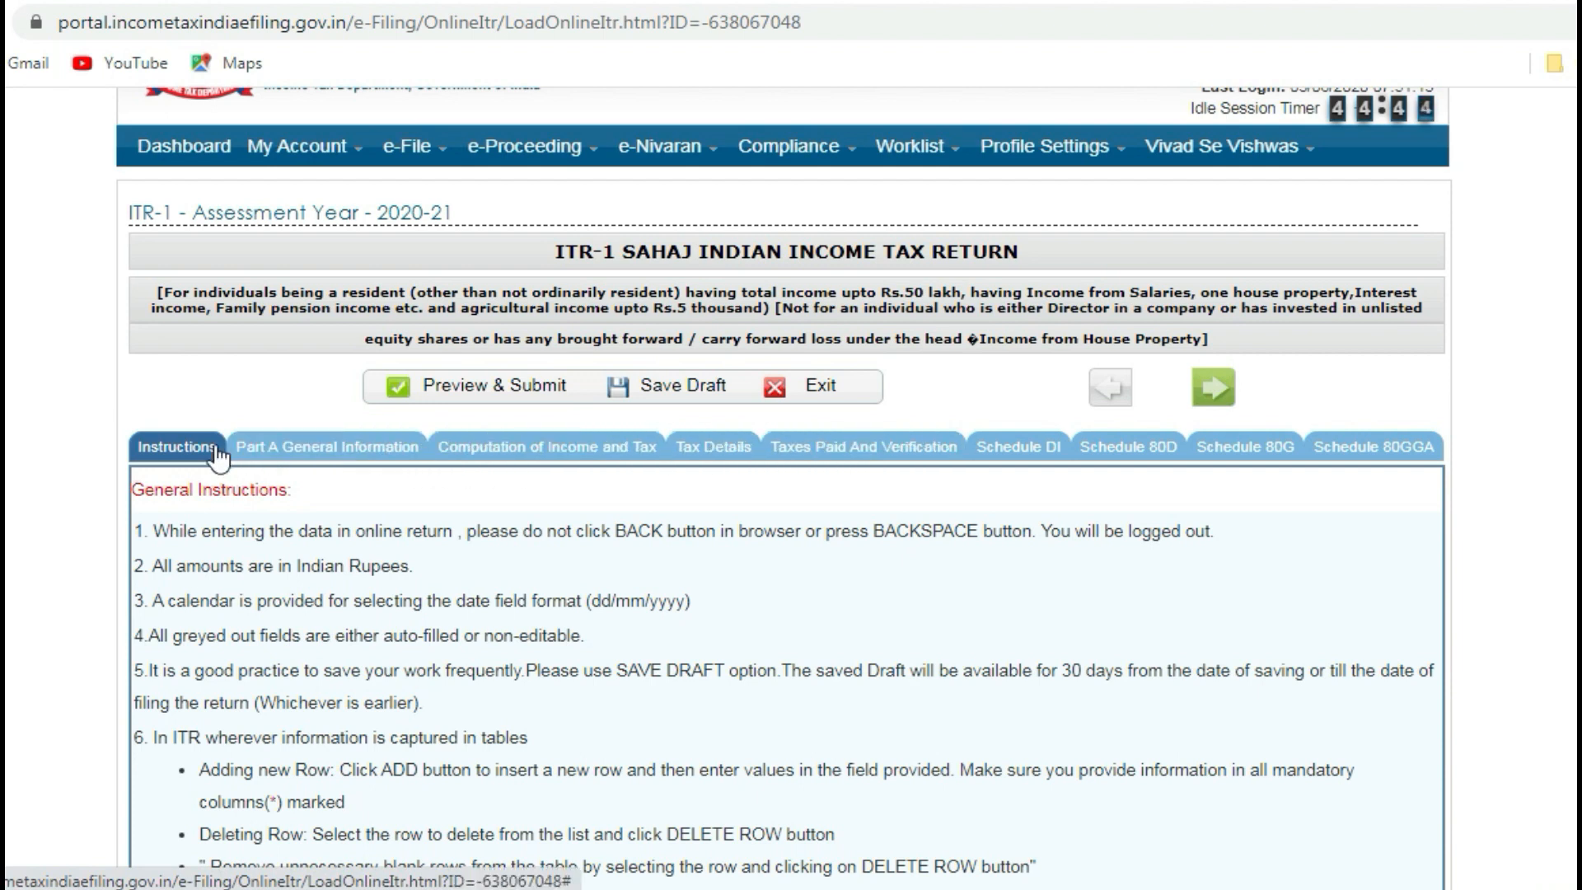
pyautogui.click(295, 447)
pyautogui.click(485, 452)
pyautogui.click(692, 446)
pyautogui.click(827, 445)
pyautogui.click(1127, 446)
pyautogui.click(1244, 446)
pyautogui.click(1370, 446)
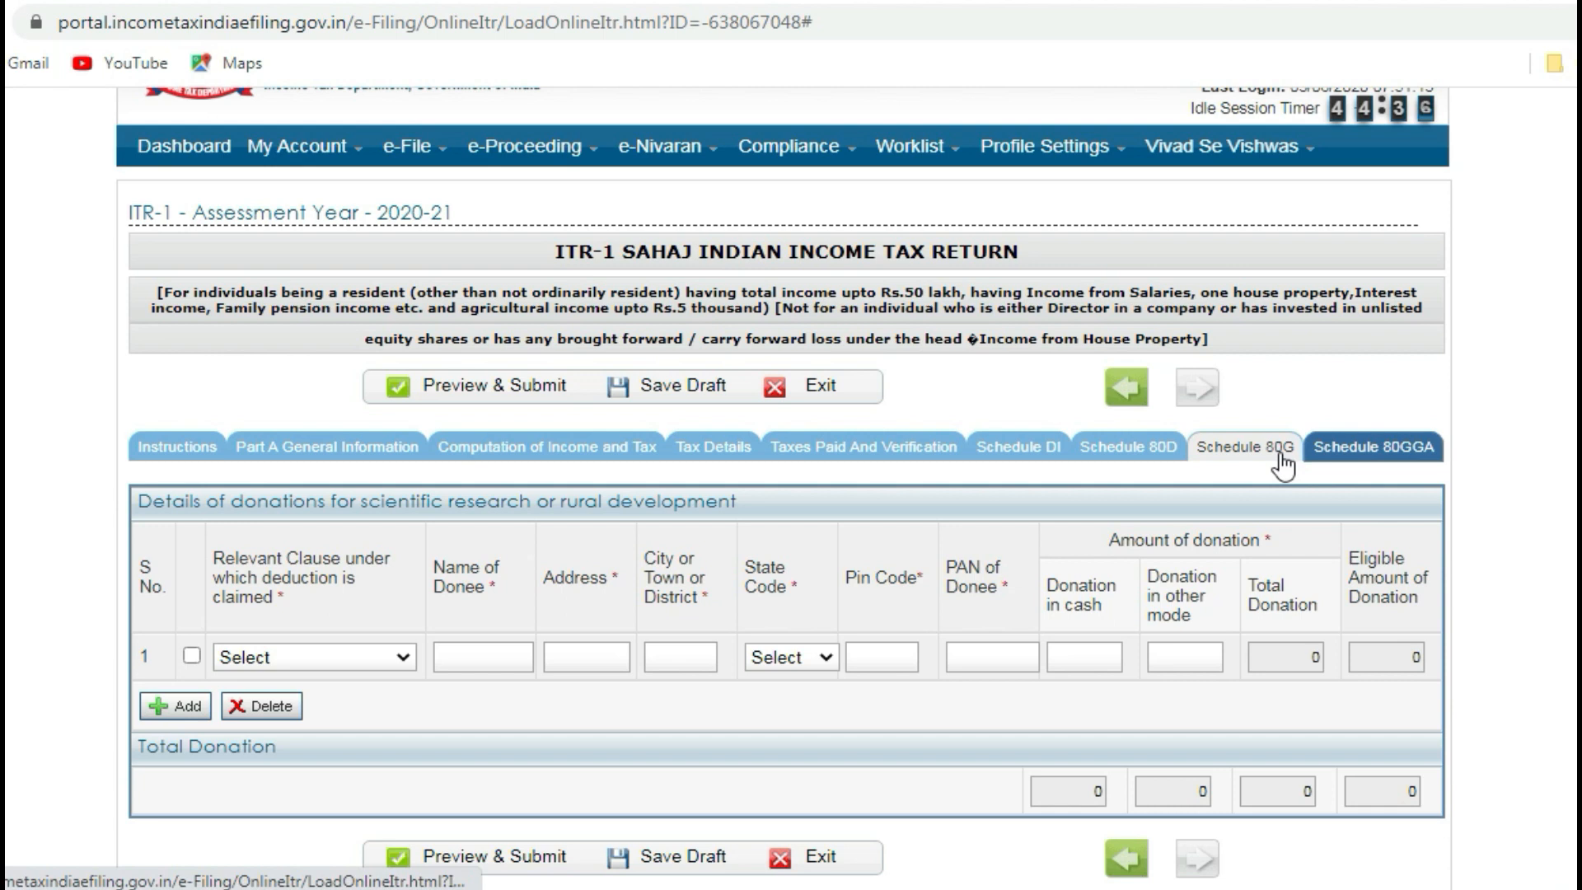
pyautogui.click(199, 455)
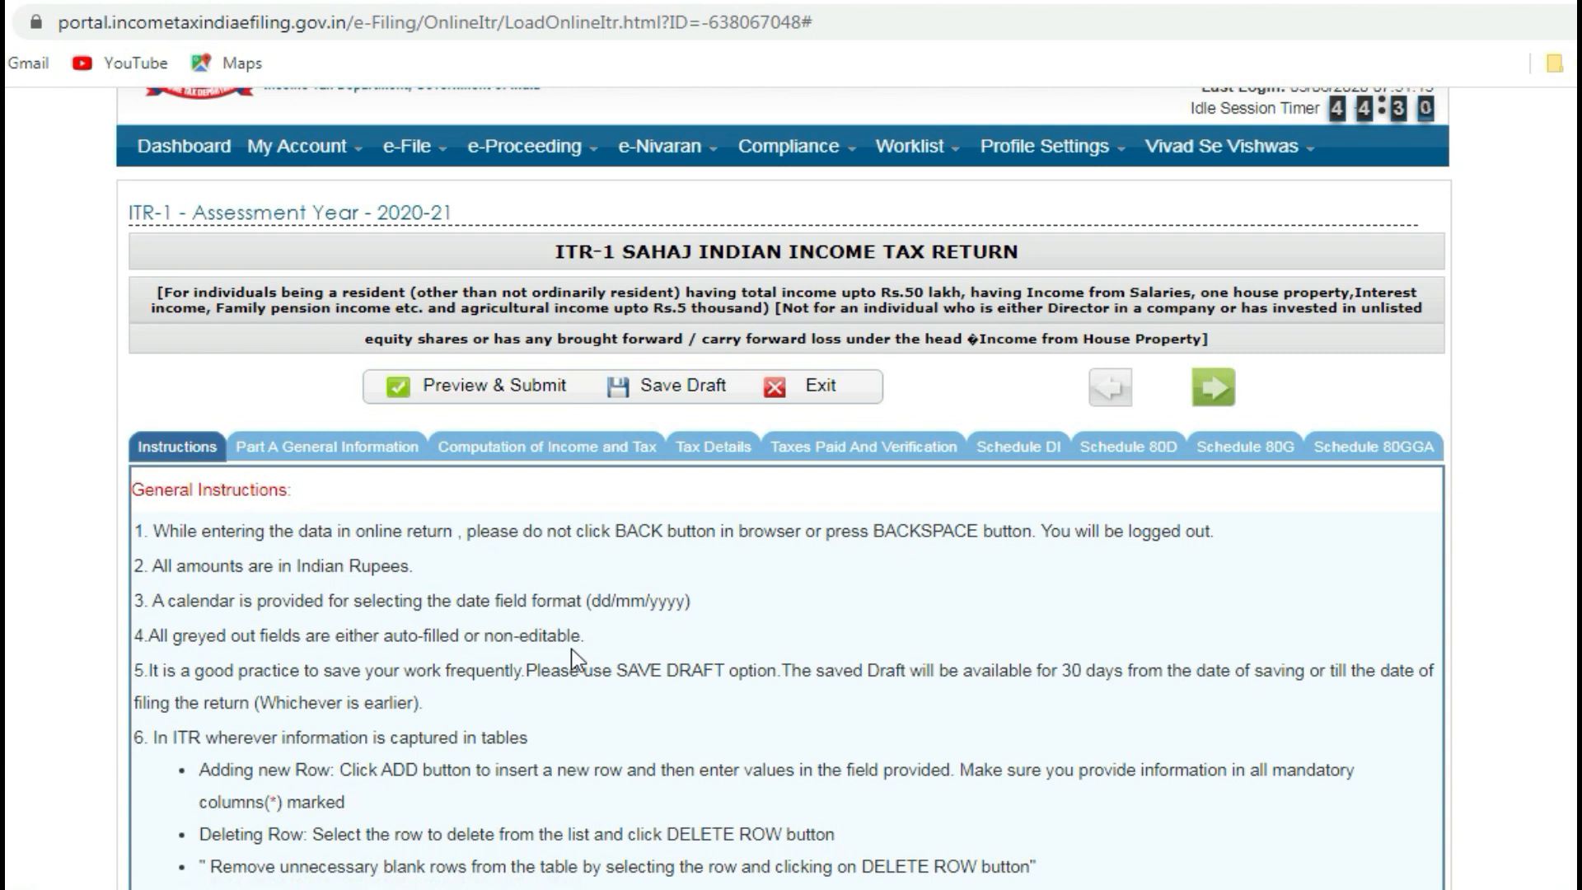
# - Read the general instructions of the ITR-1 form to the end and examine its section navigation controls
pyautogui.scroll(-5, 574, 659)
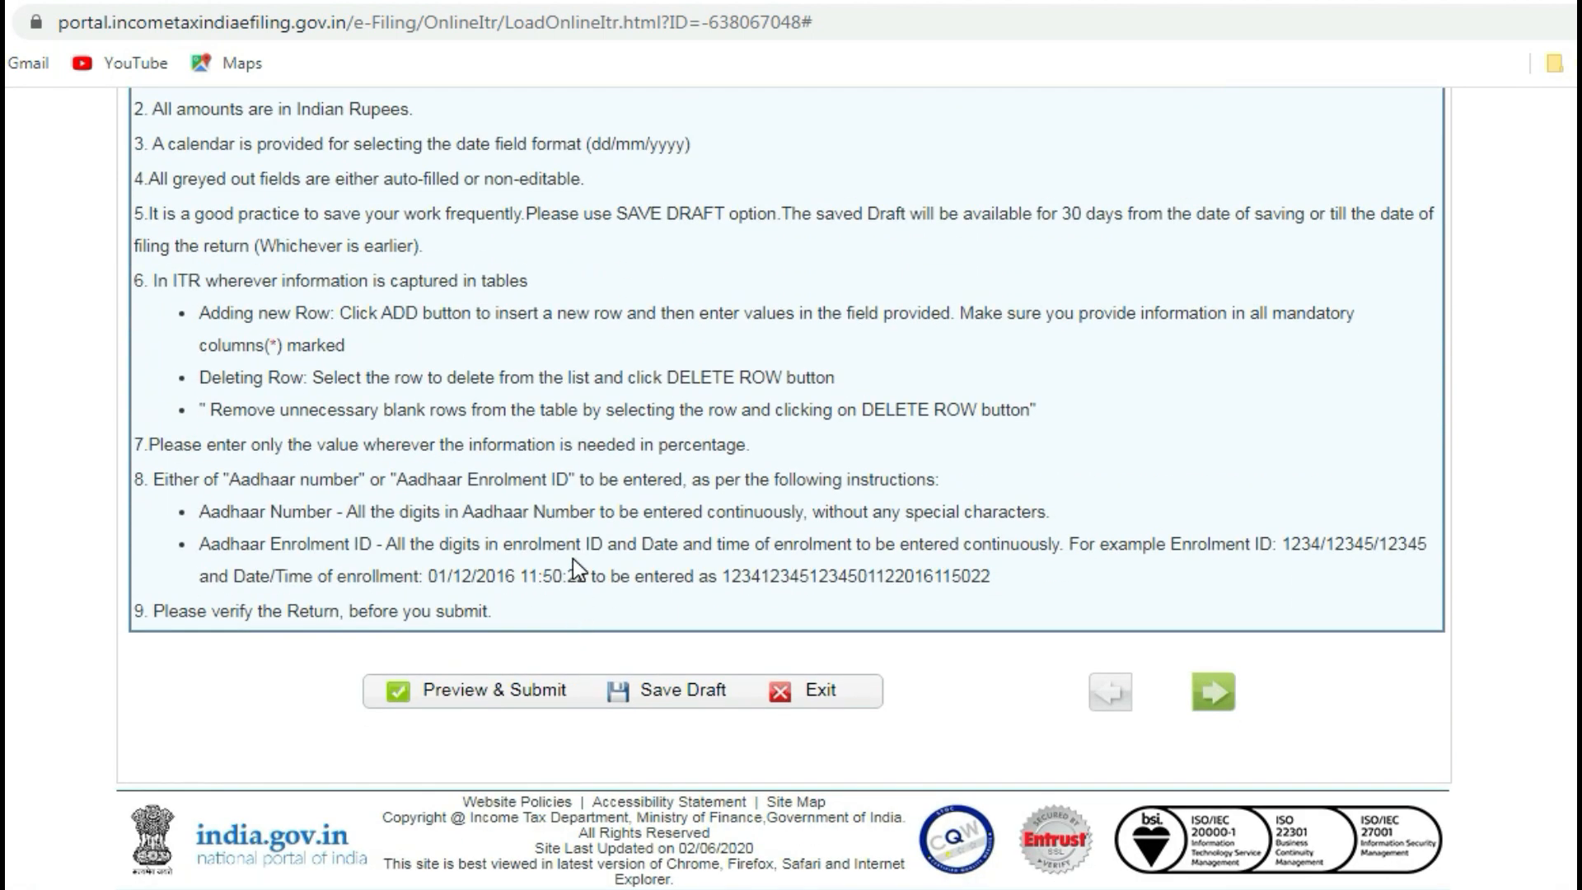
pyautogui.scroll(5, 572, 558)
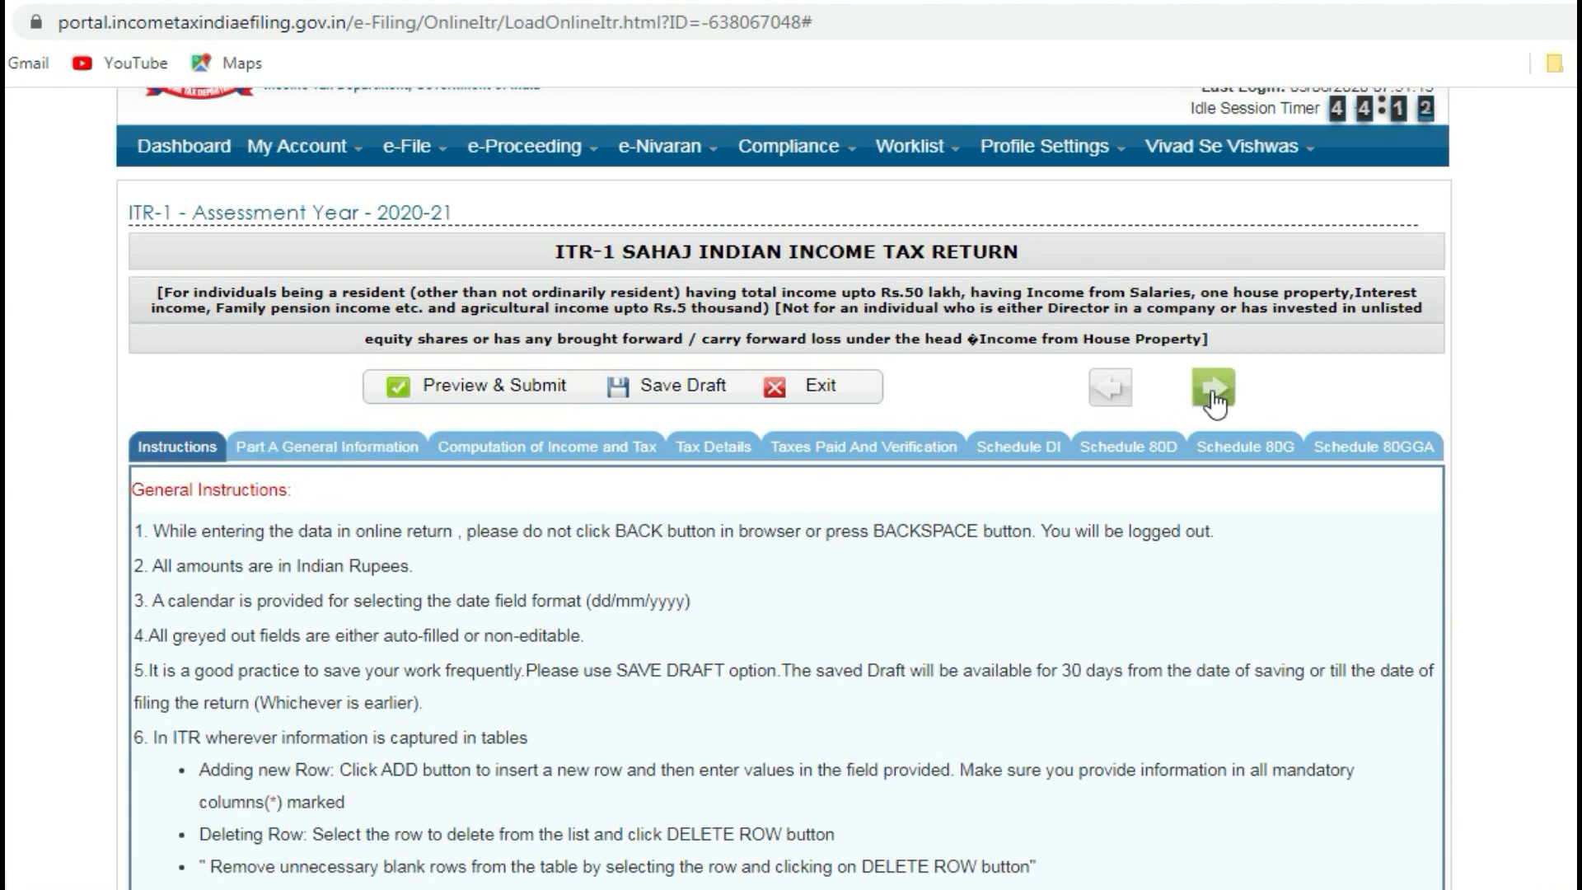
pyautogui.scroll(-5, 968, 625)
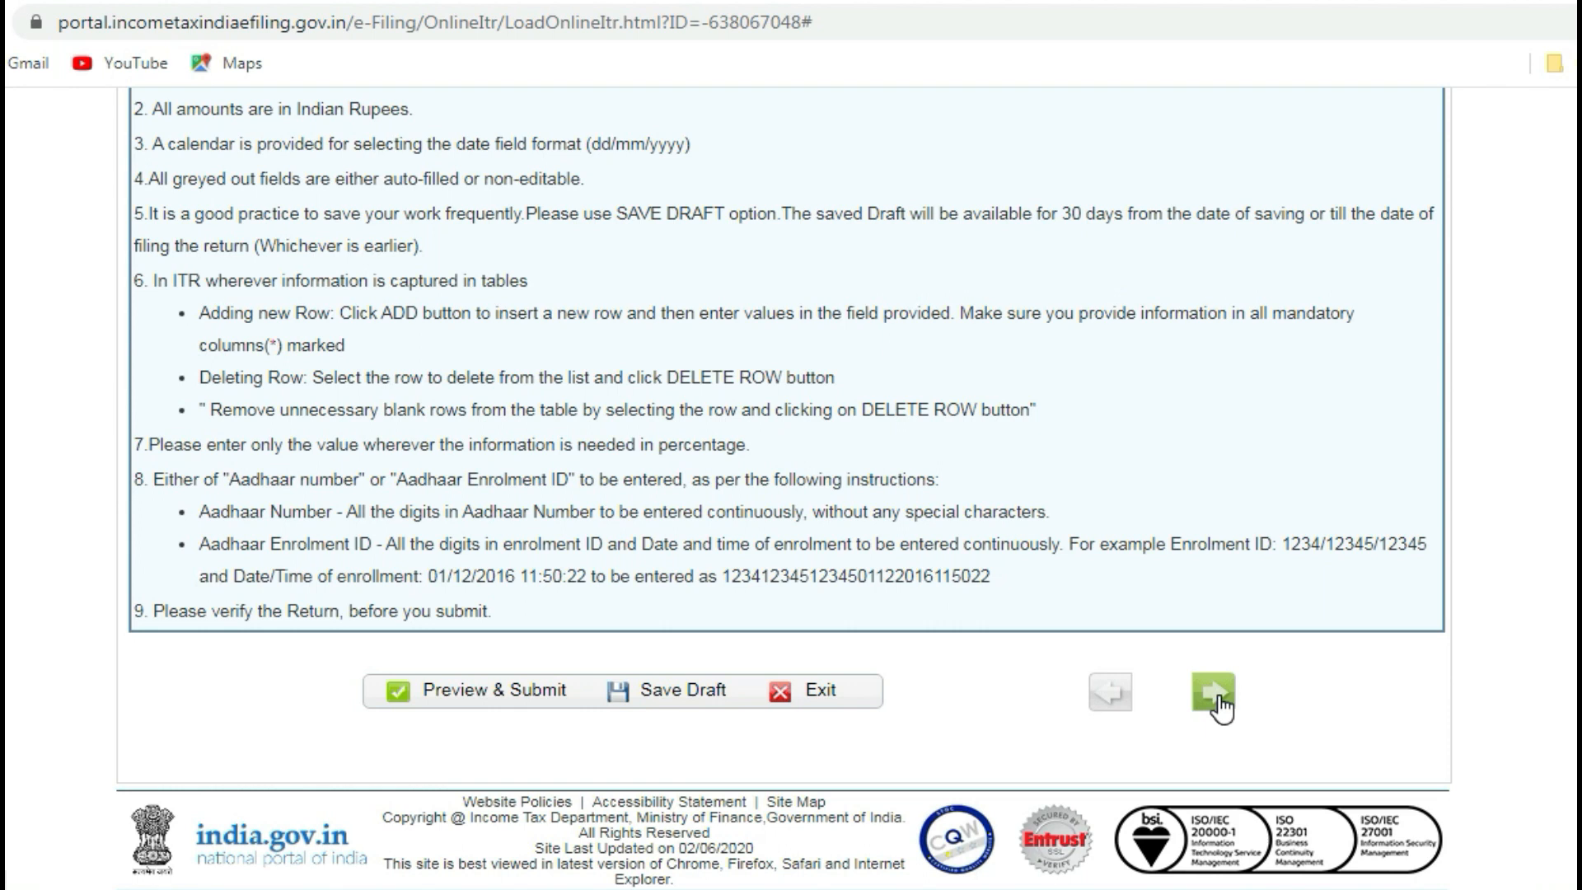
pyautogui.click(1218, 704)
pyautogui.click(1218, 704)
pyautogui.click(1136, 699)
pyautogui.scroll(5, 989, 600)
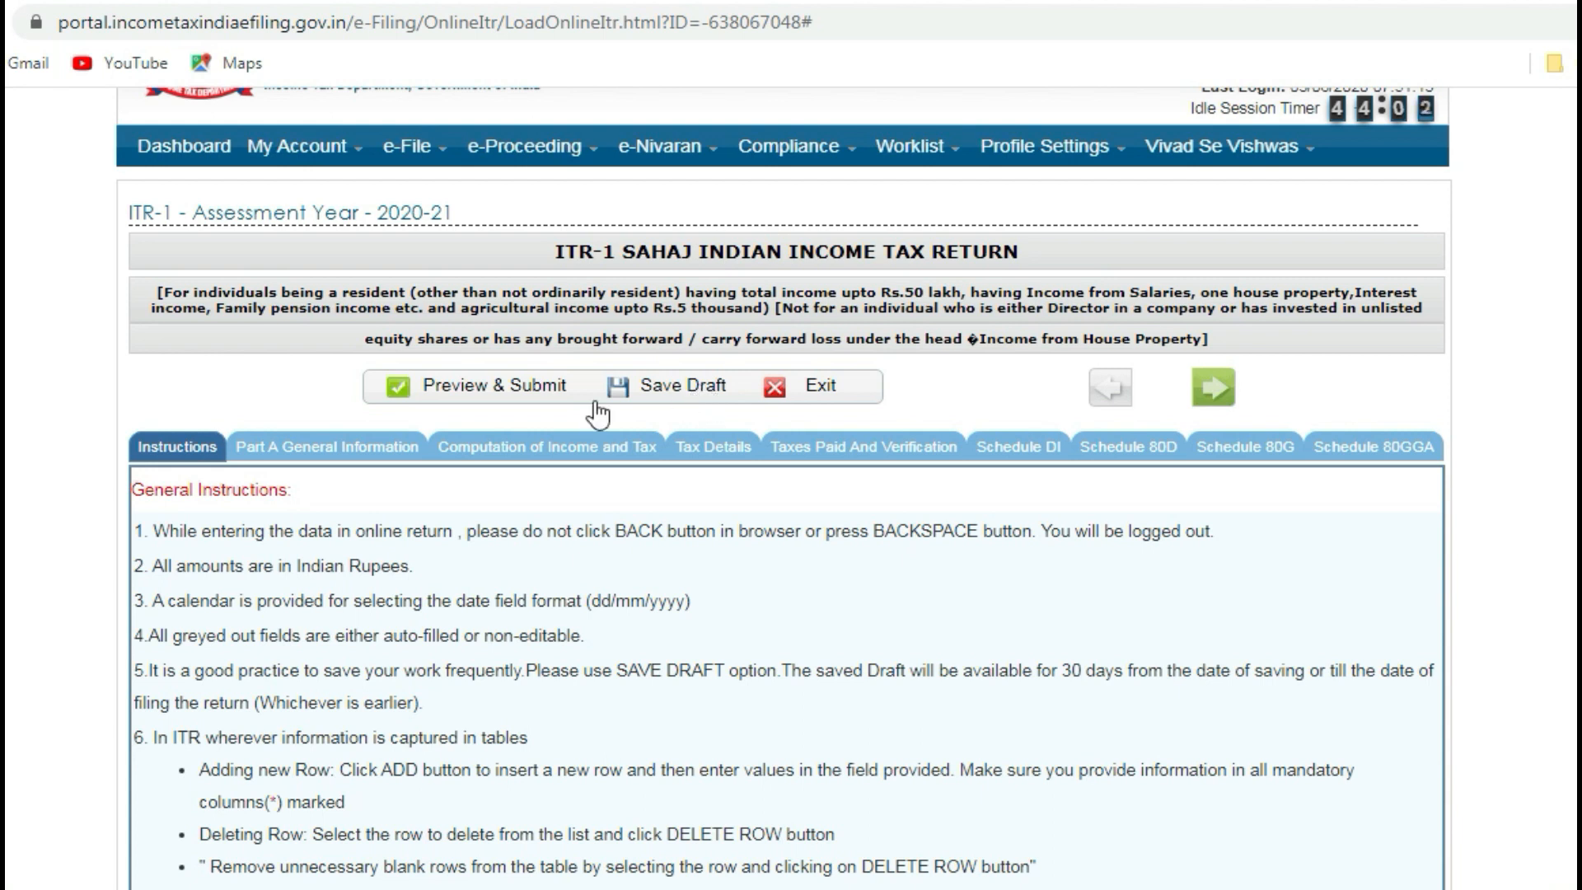
# - In Part A General Information, review the personal and address fields and set the nature of employment to State Government
pyautogui.click(295, 456)
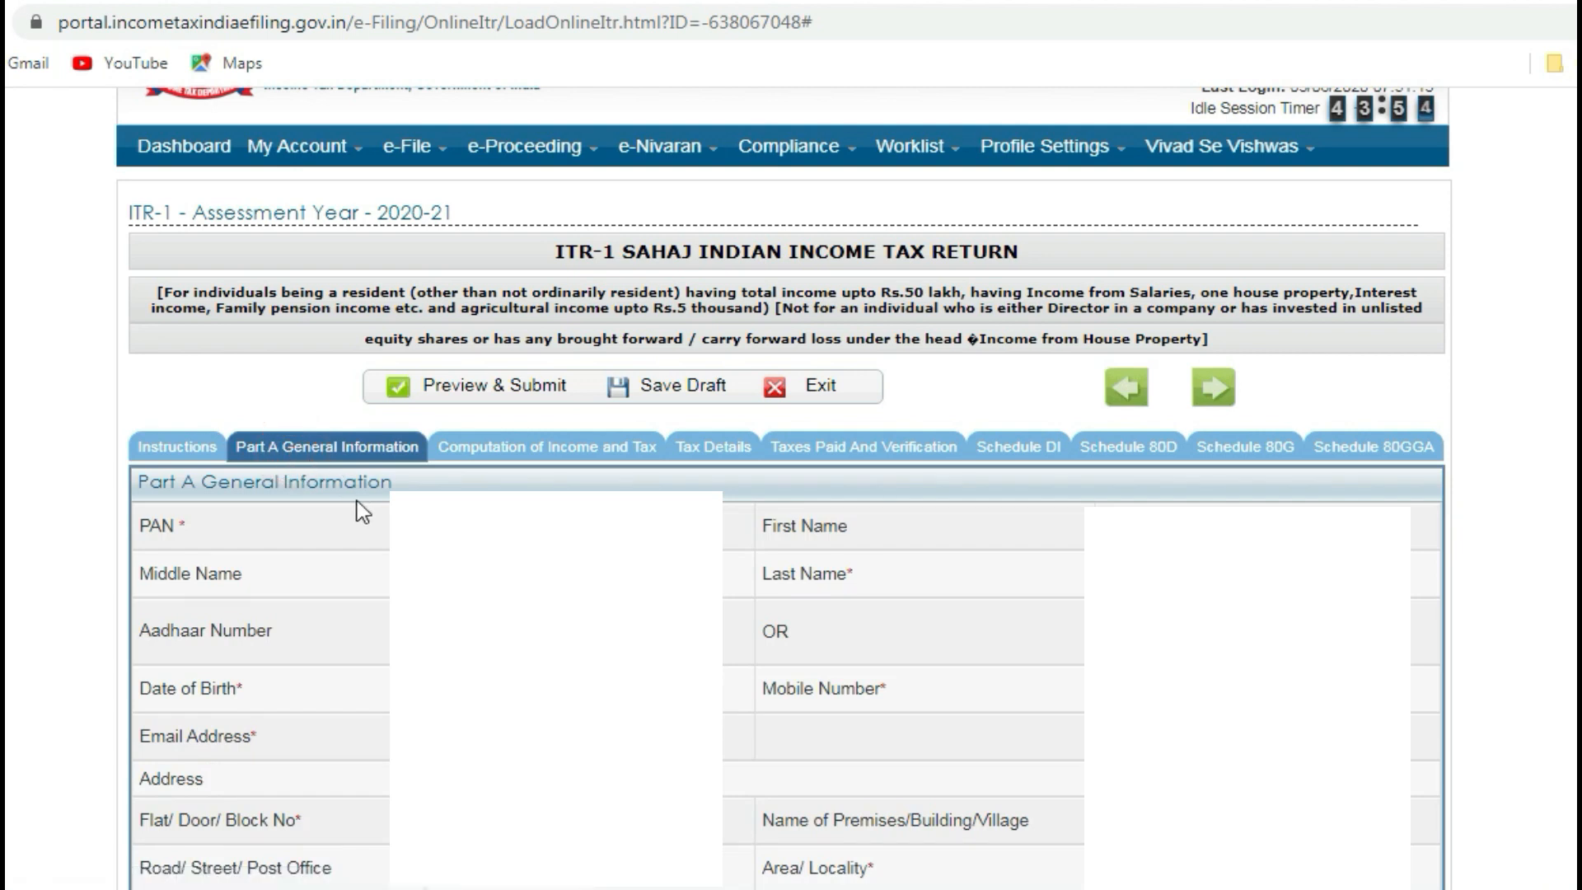
pyautogui.scroll(-2, 353, 505)
pyautogui.scroll(-2, 353, 505)
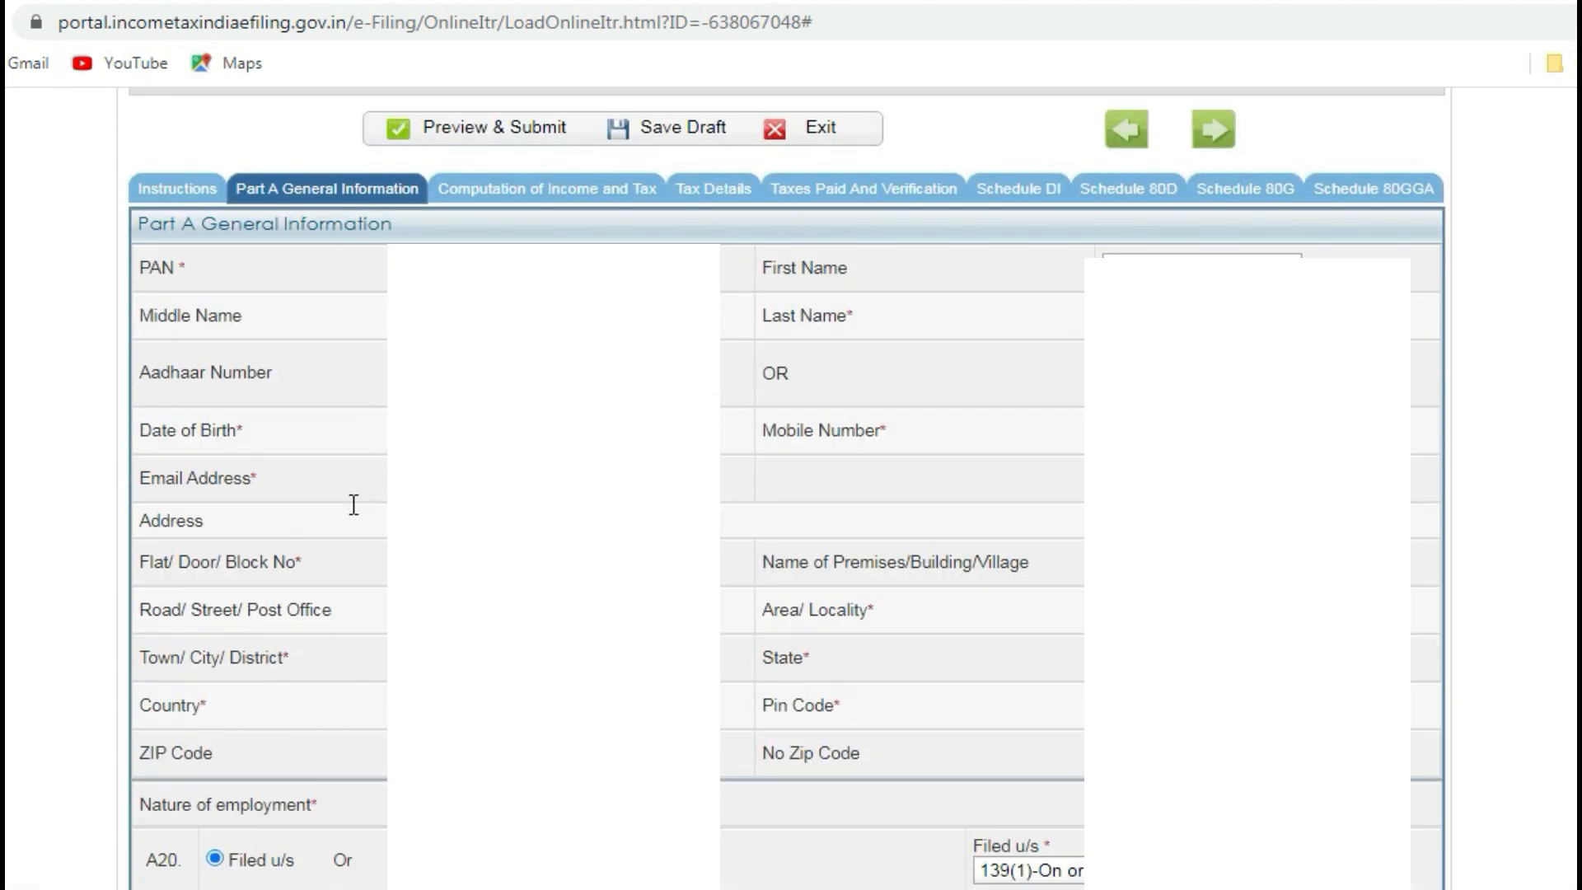
pyautogui.scroll(-2, 354, 504)
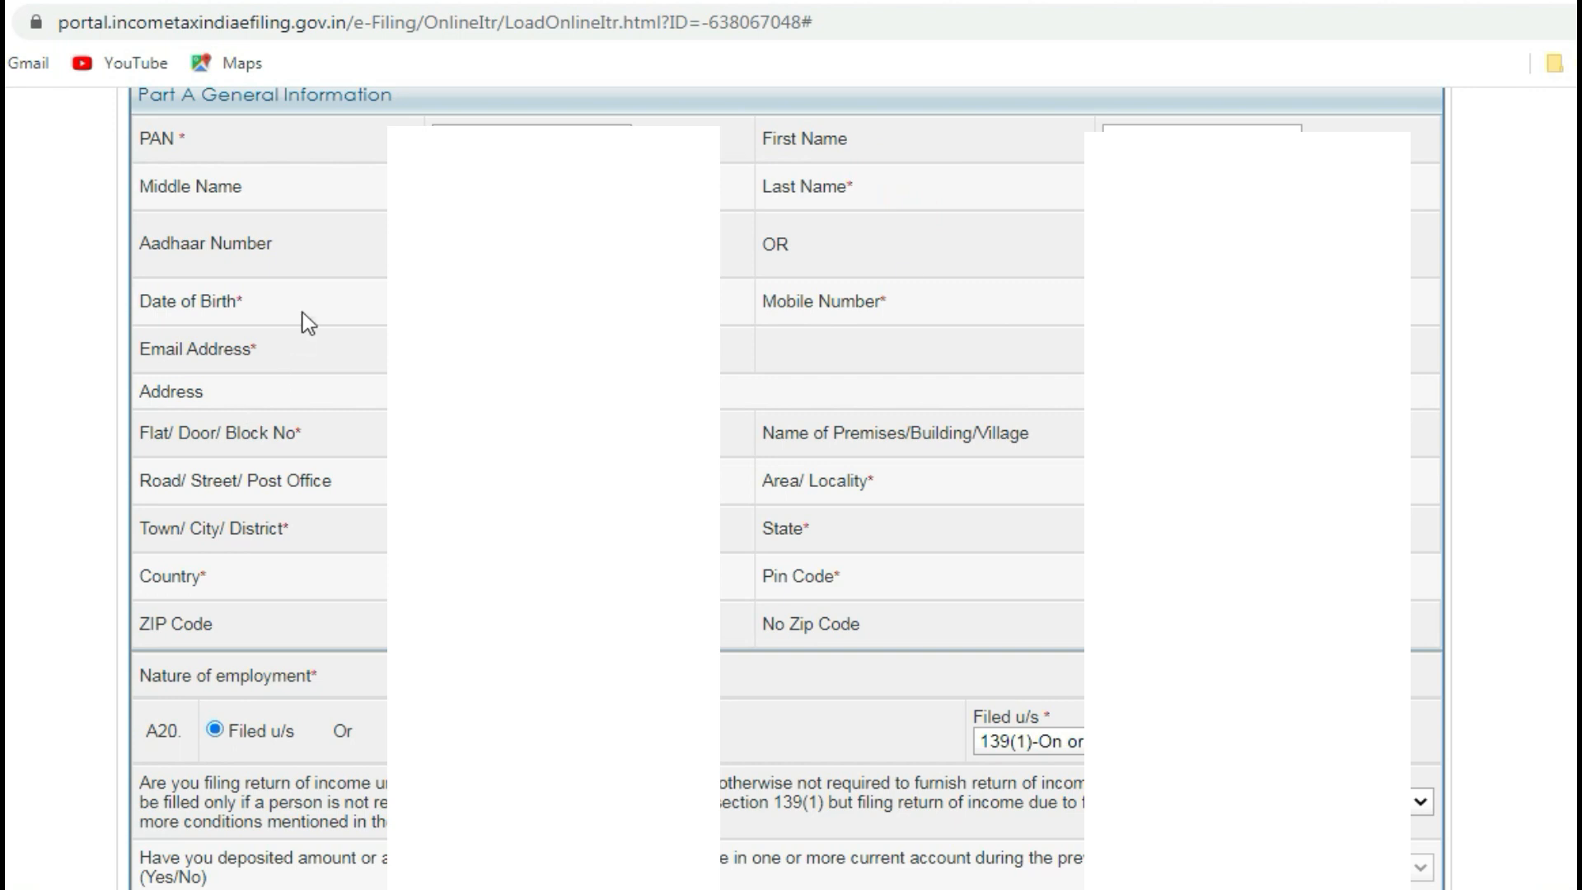
pyautogui.click(372, 254)
pyautogui.click(304, 310)
pyautogui.scroll(-3, 399, 649)
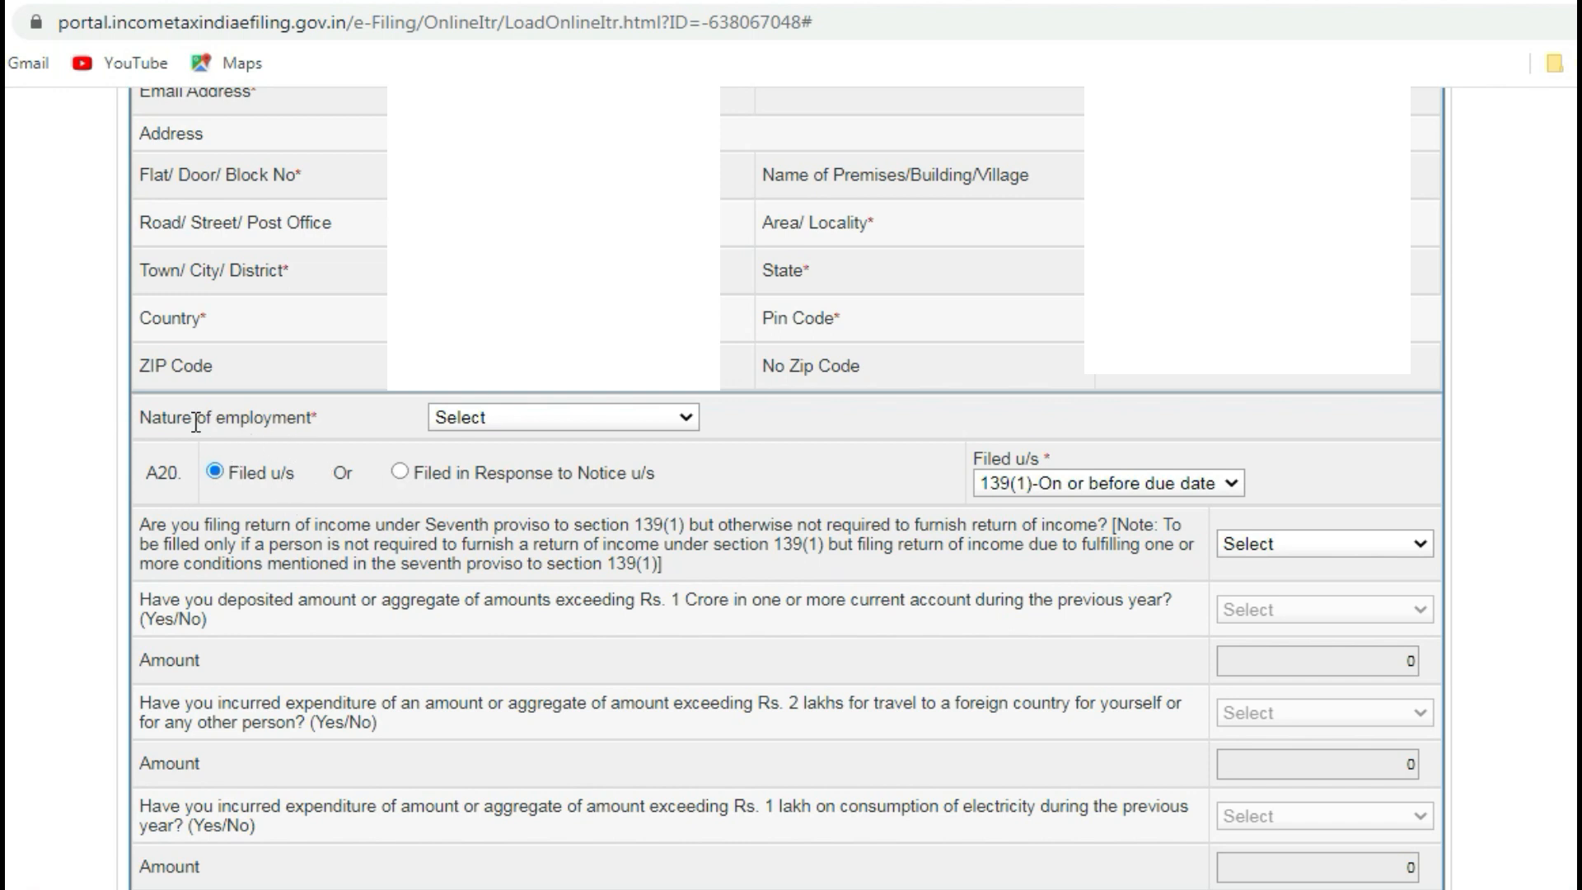
pyautogui.click(681, 420)
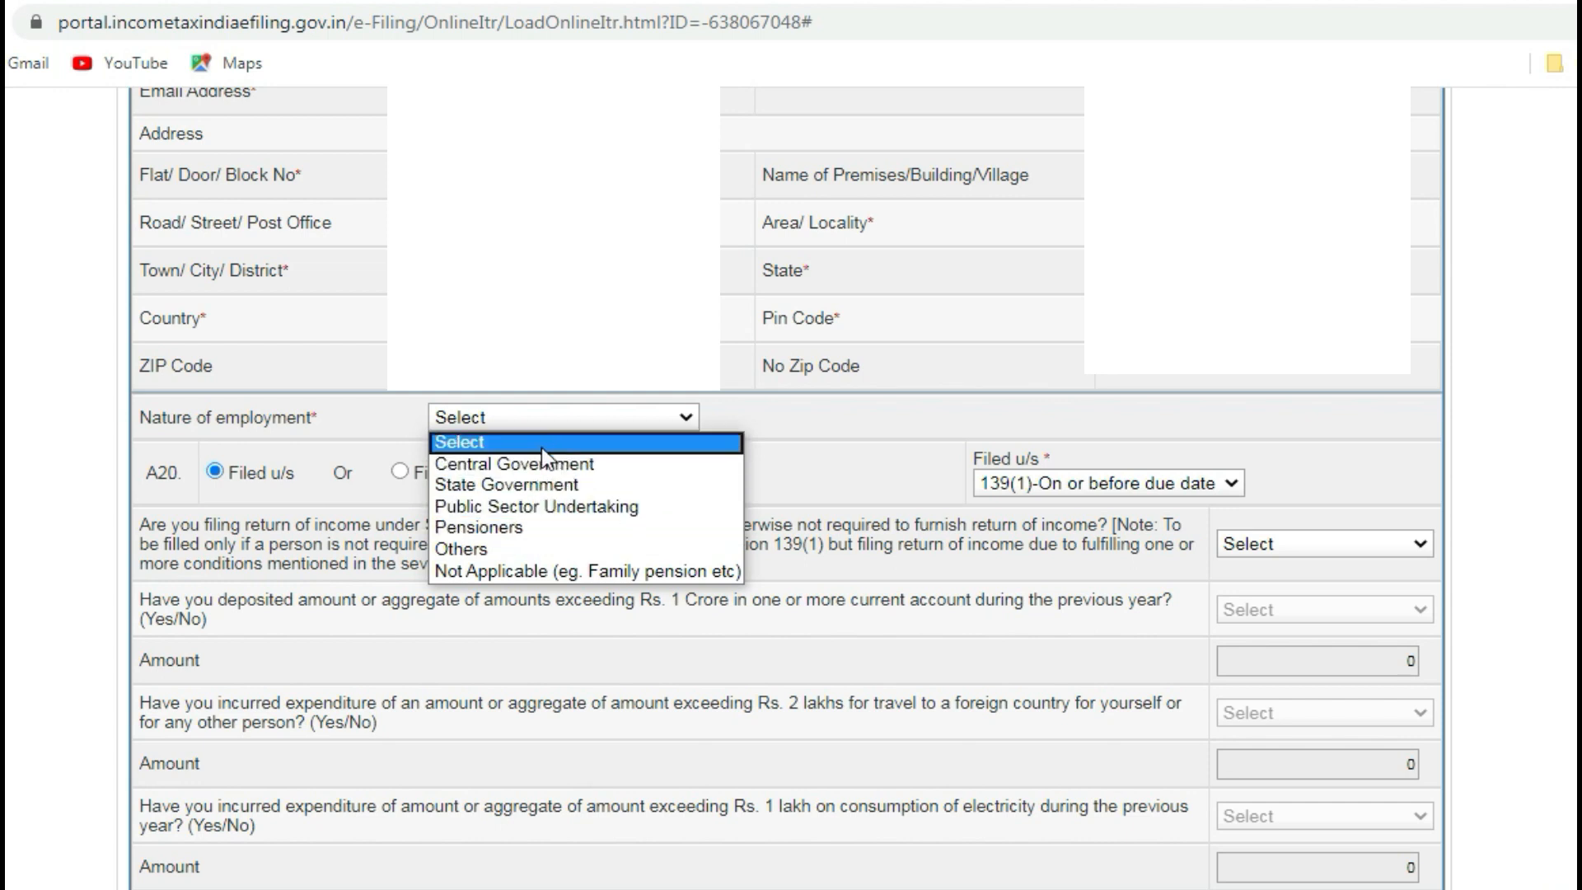
pyautogui.click(563, 491)
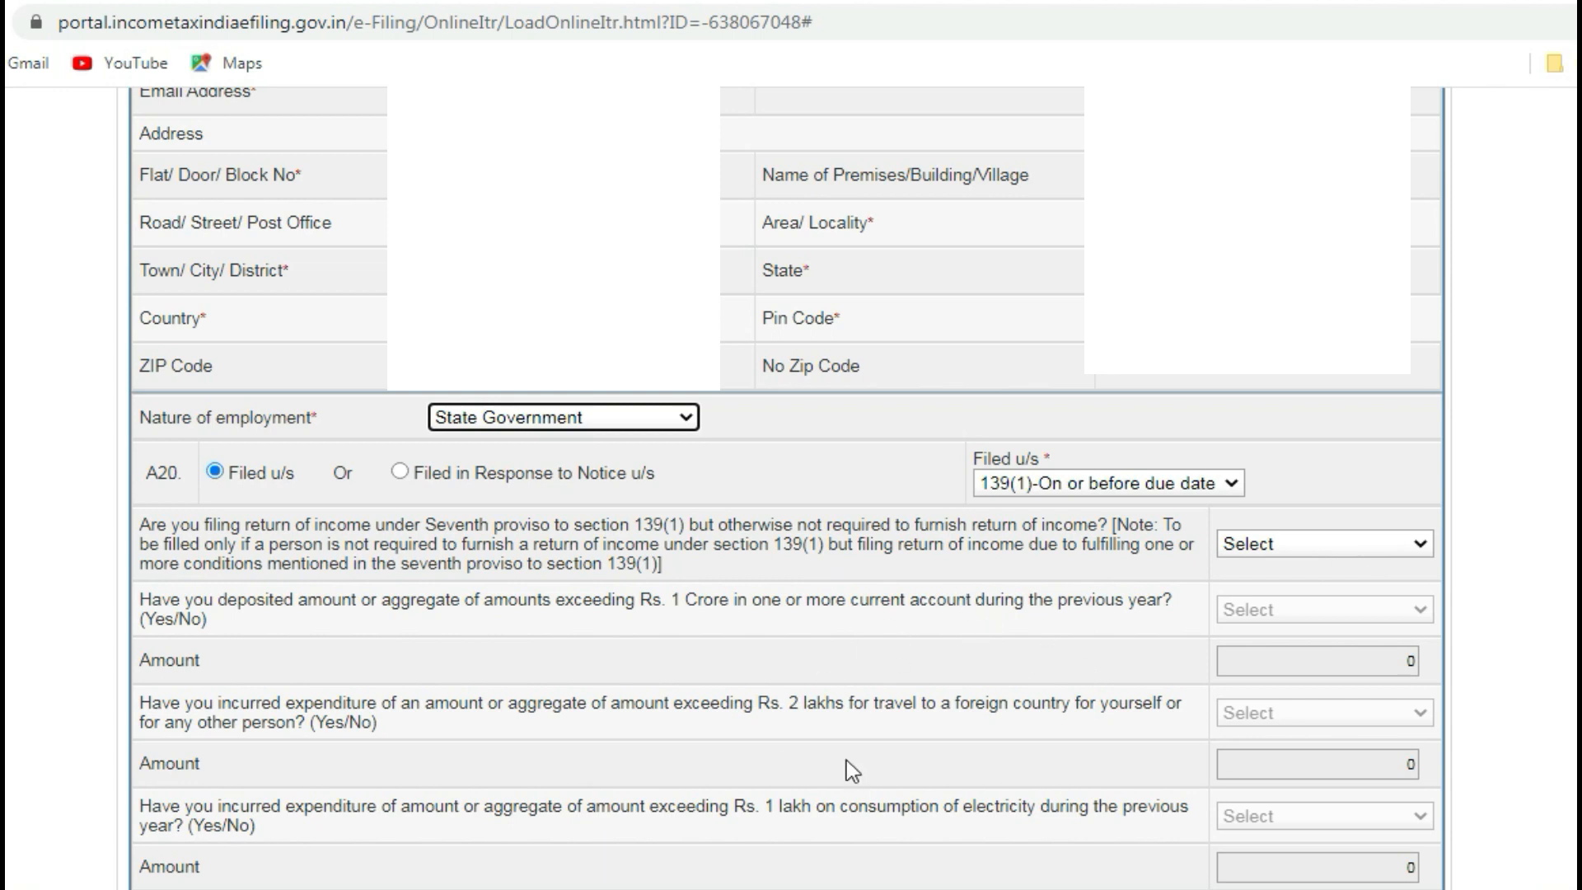
pyautogui.click(1373, 542)
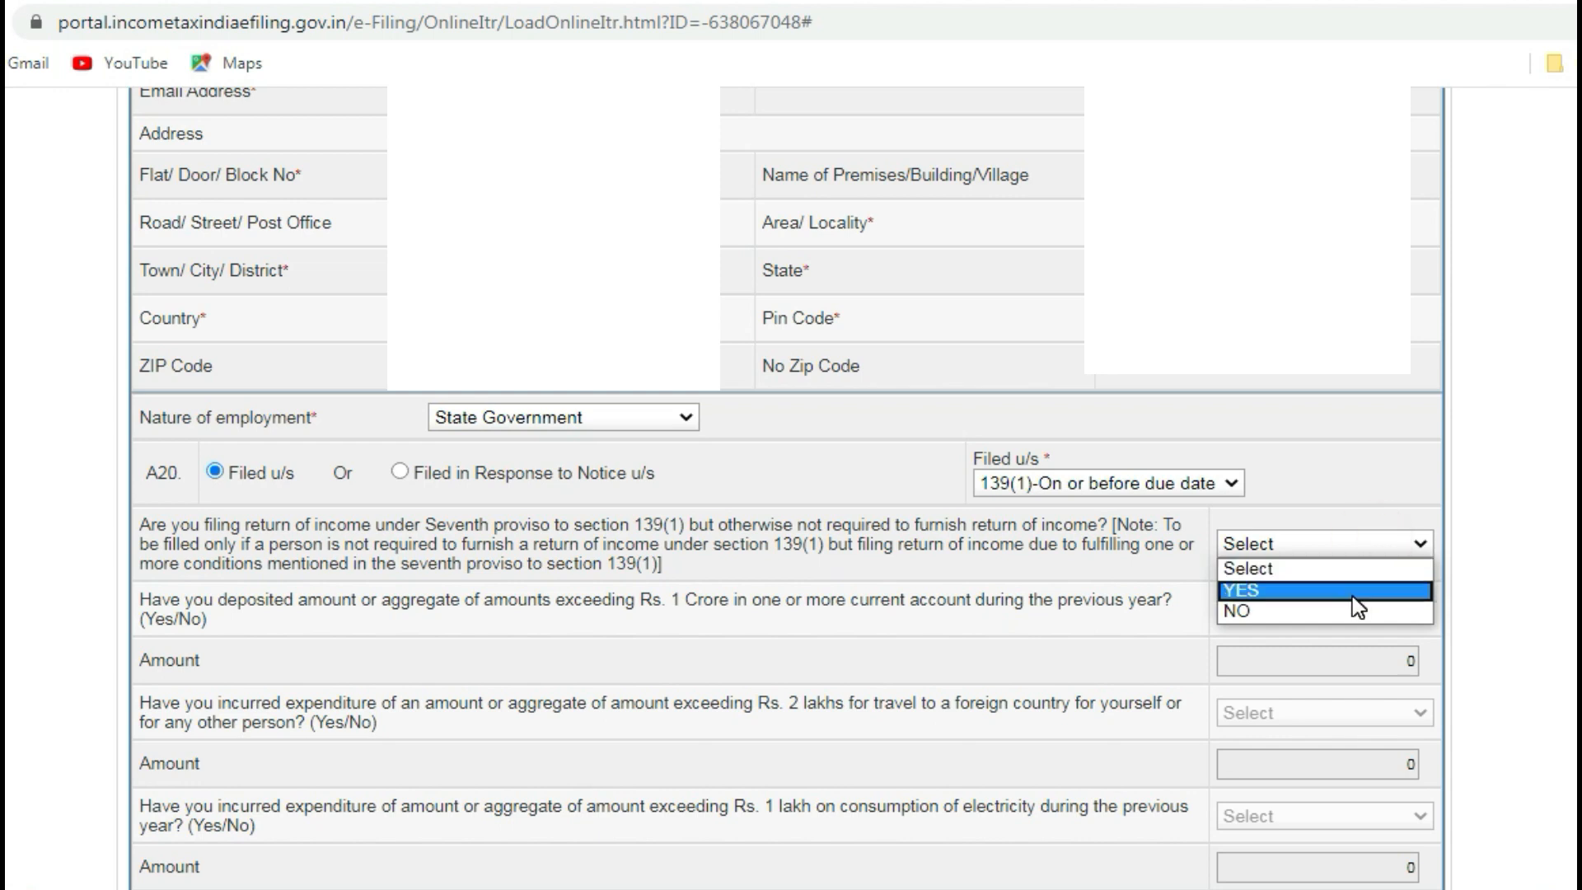
pyautogui.click(968, 670)
pyautogui.scroll(-3, 968, 669)
pyautogui.scroll(3, 962, 610)
pyautogui.scroll(3, 962, 610)
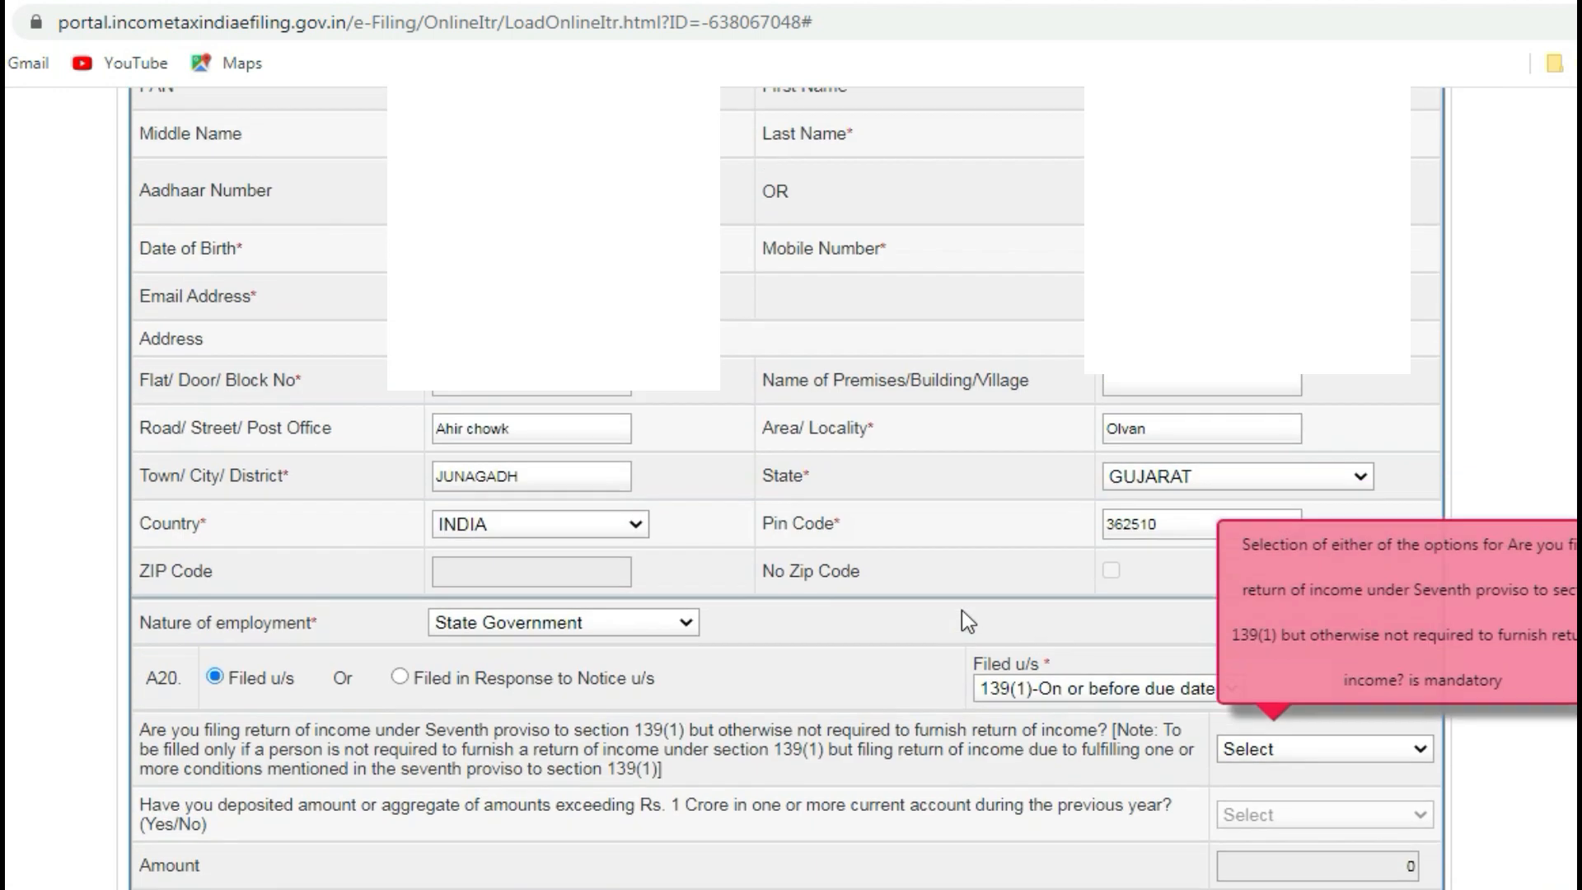
pyautogui.scroll(-2, 962, 610)
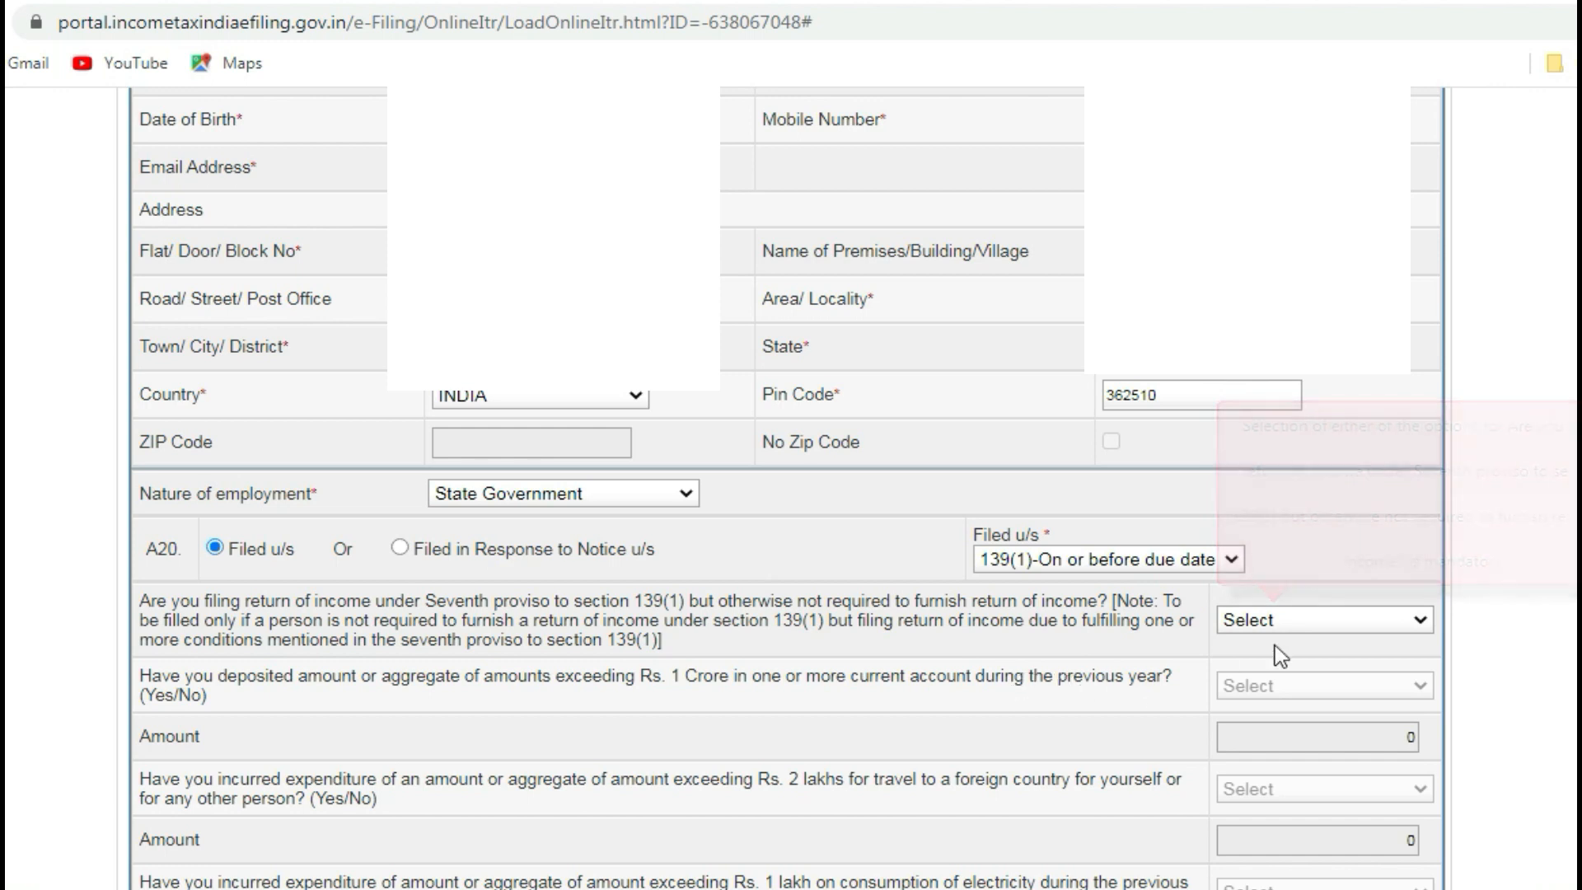
# - Answer YES to filing under the seventh proviso to section 139(1) and to current account deposits exceeding Rs. 1 Crore
pyautogui.click(1322, 619)
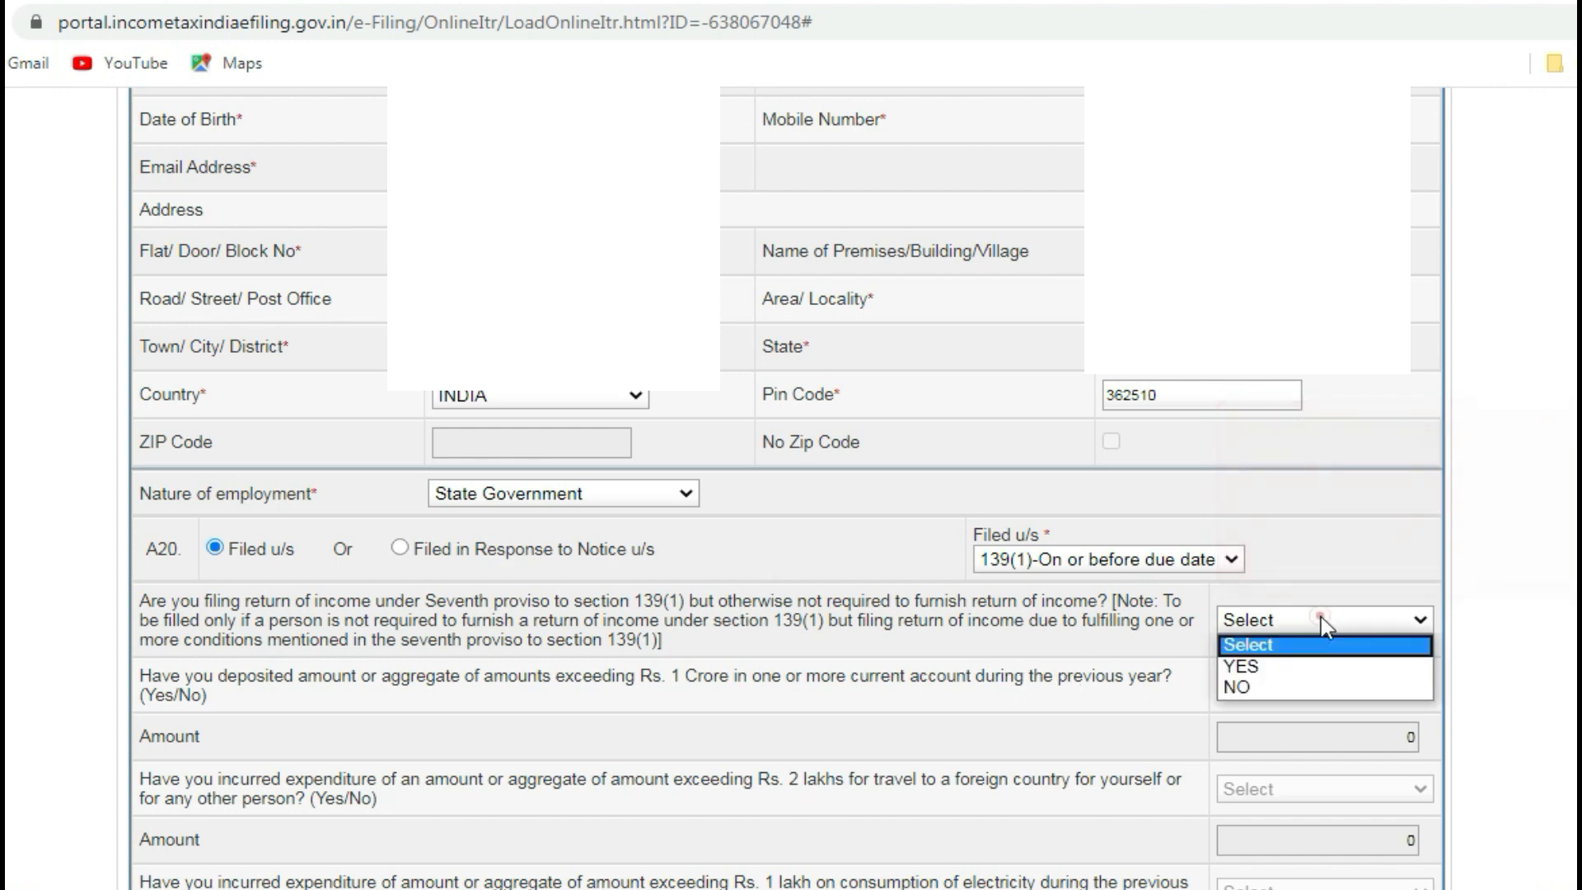
pyautogui.click(1309, 663)
pyautogui.click(1309, 684)
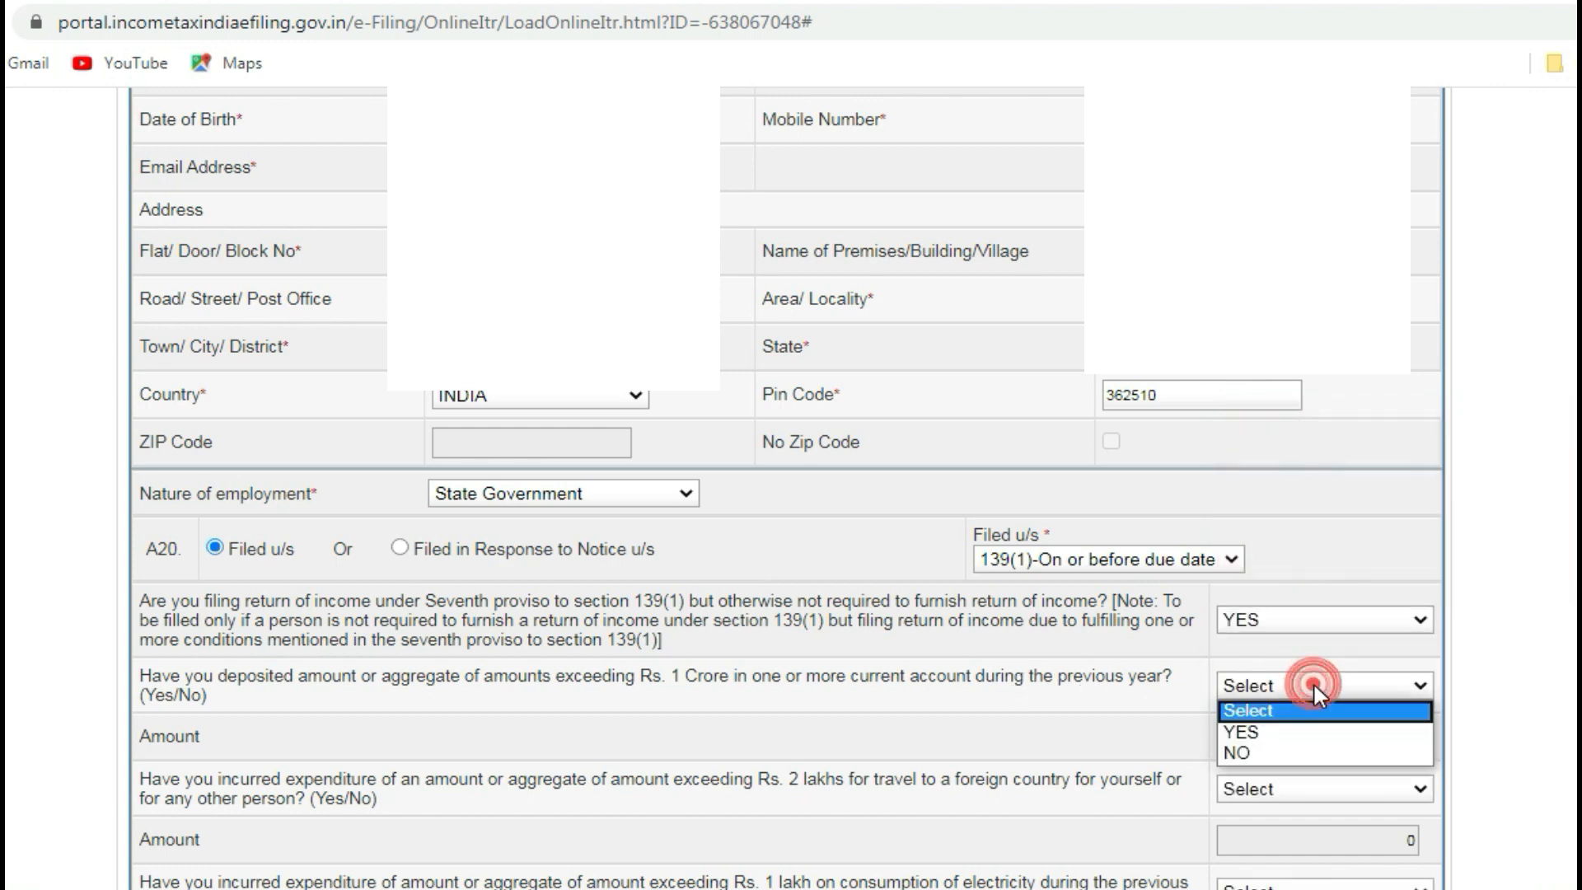
pyautogui.click(1302, 733)
pyautogui.click(1346, 733)
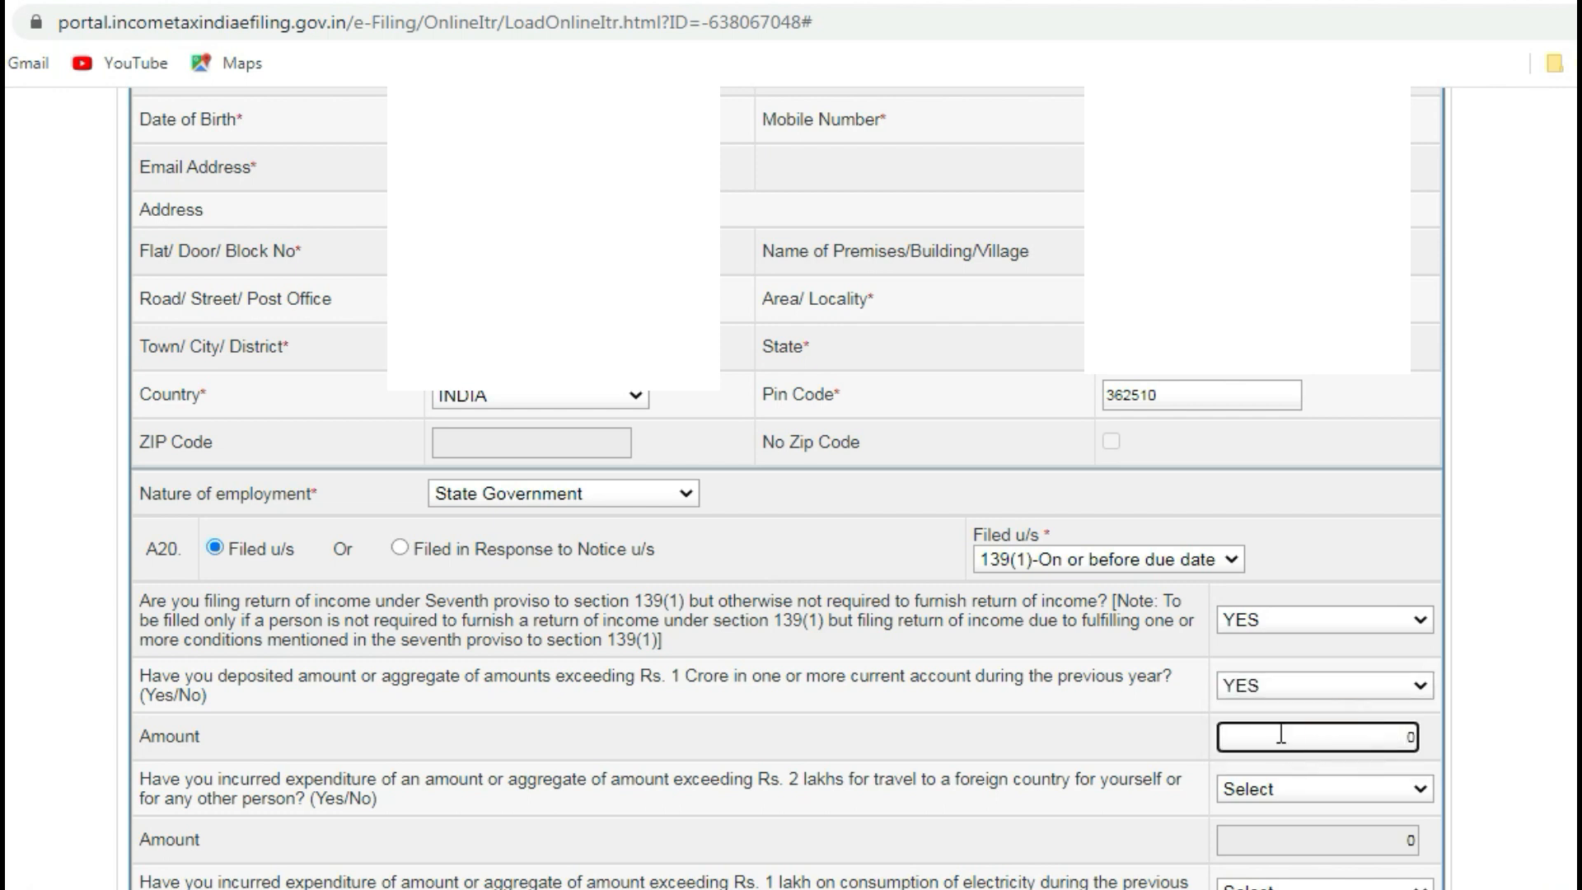
pyautogui.scroll(-3, 1282, 733)
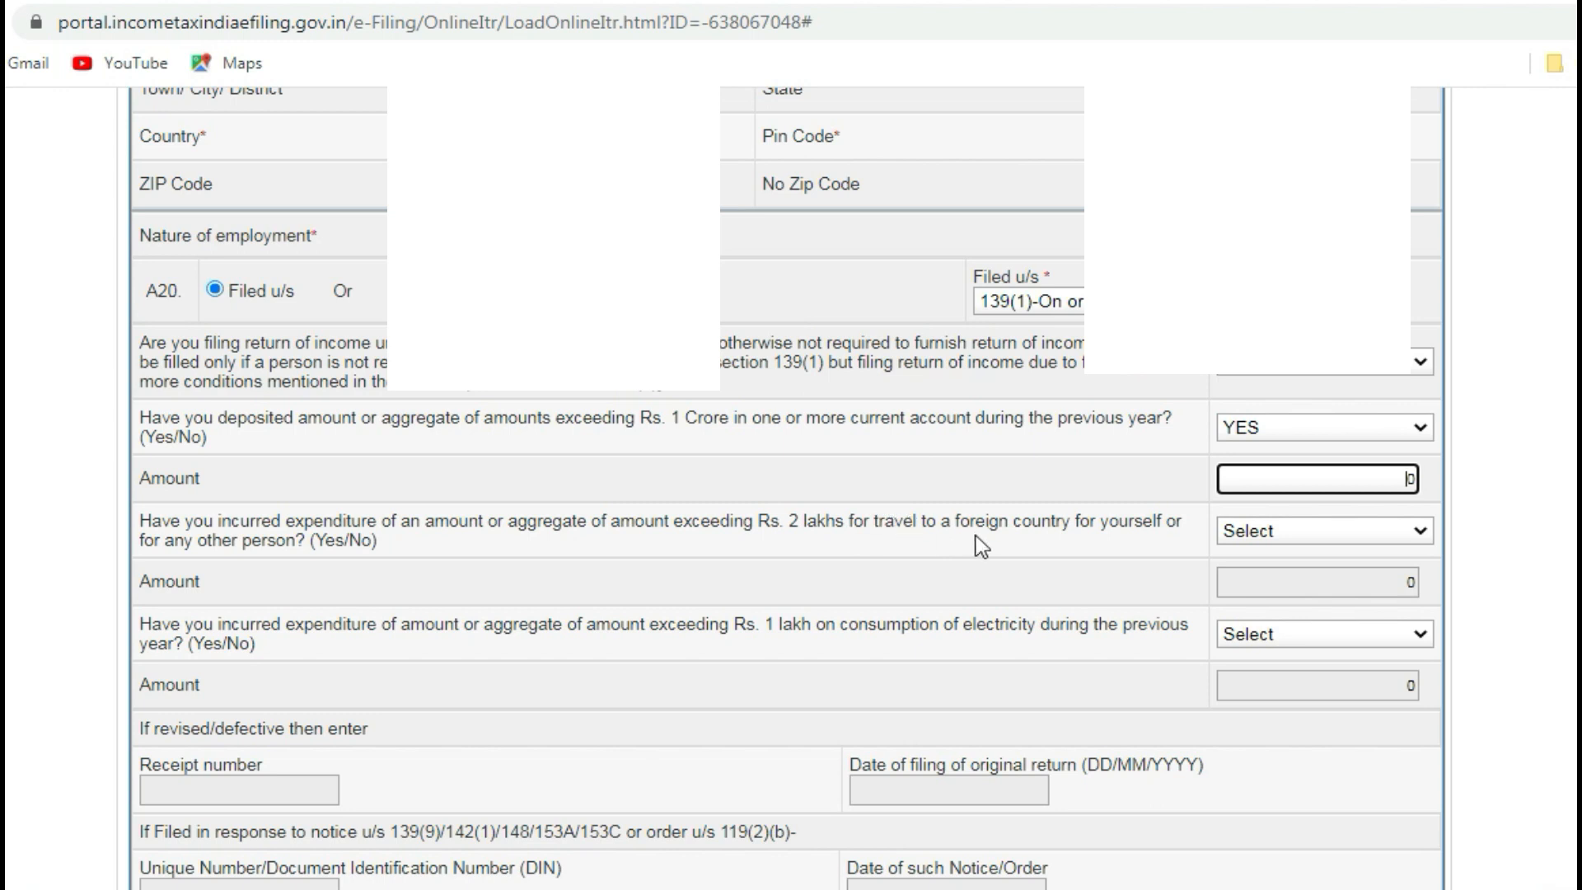
# - Answer YES to foreign travel expenditure exceeding Rs. 2 lakhs and to electricity expenditure exceeding Rs. 1 lakh
pyautogui.click(1337, 532)
pyautogui.click(1311, 574)
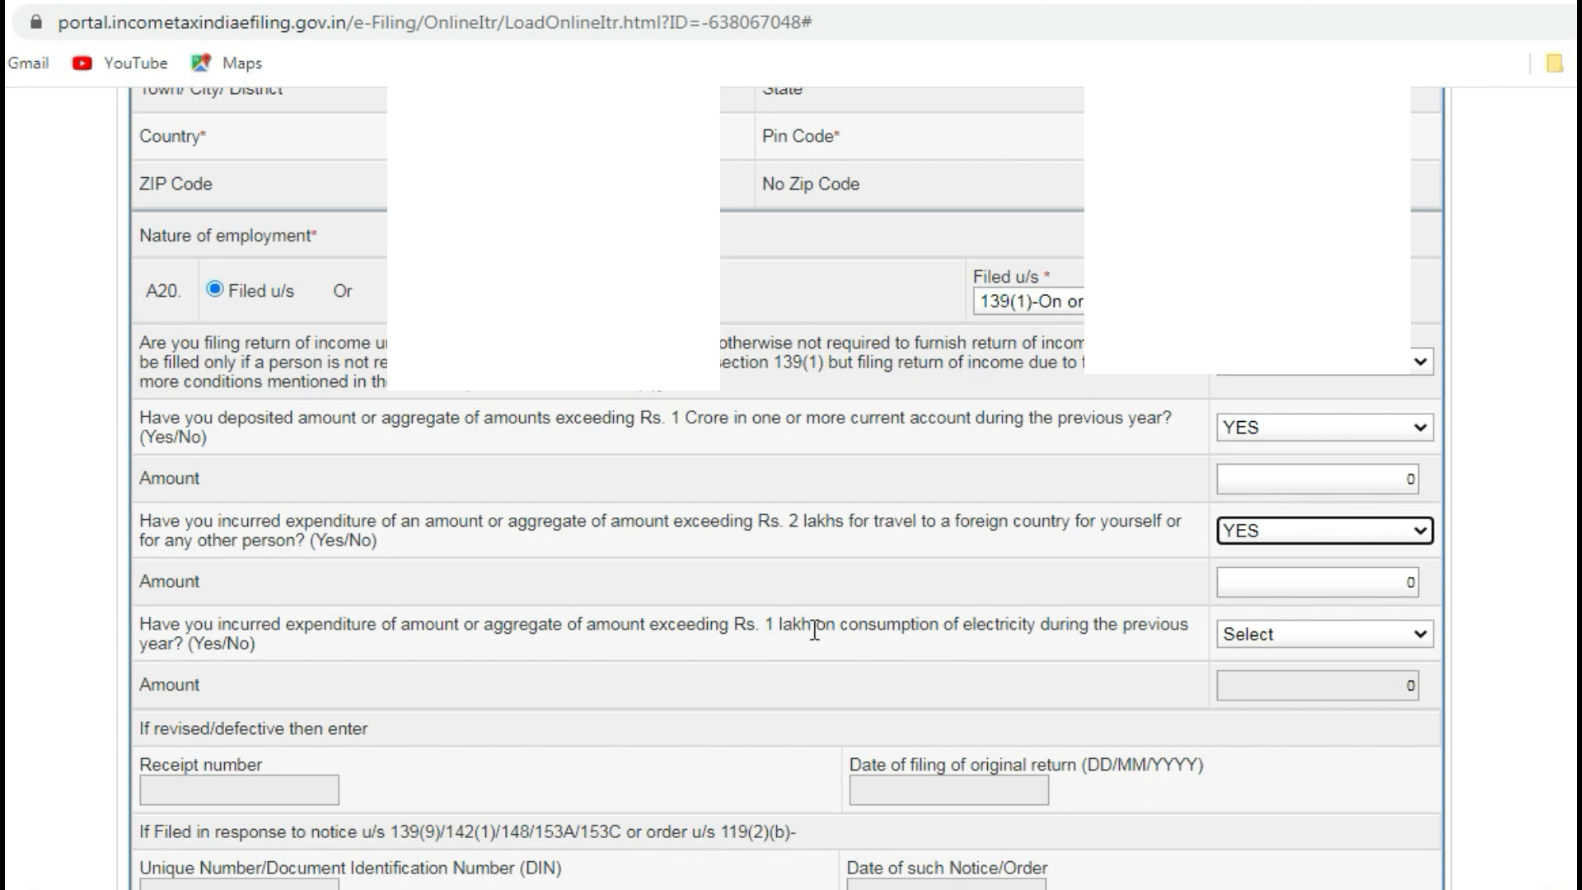
pyautogui.click(1343, 637)
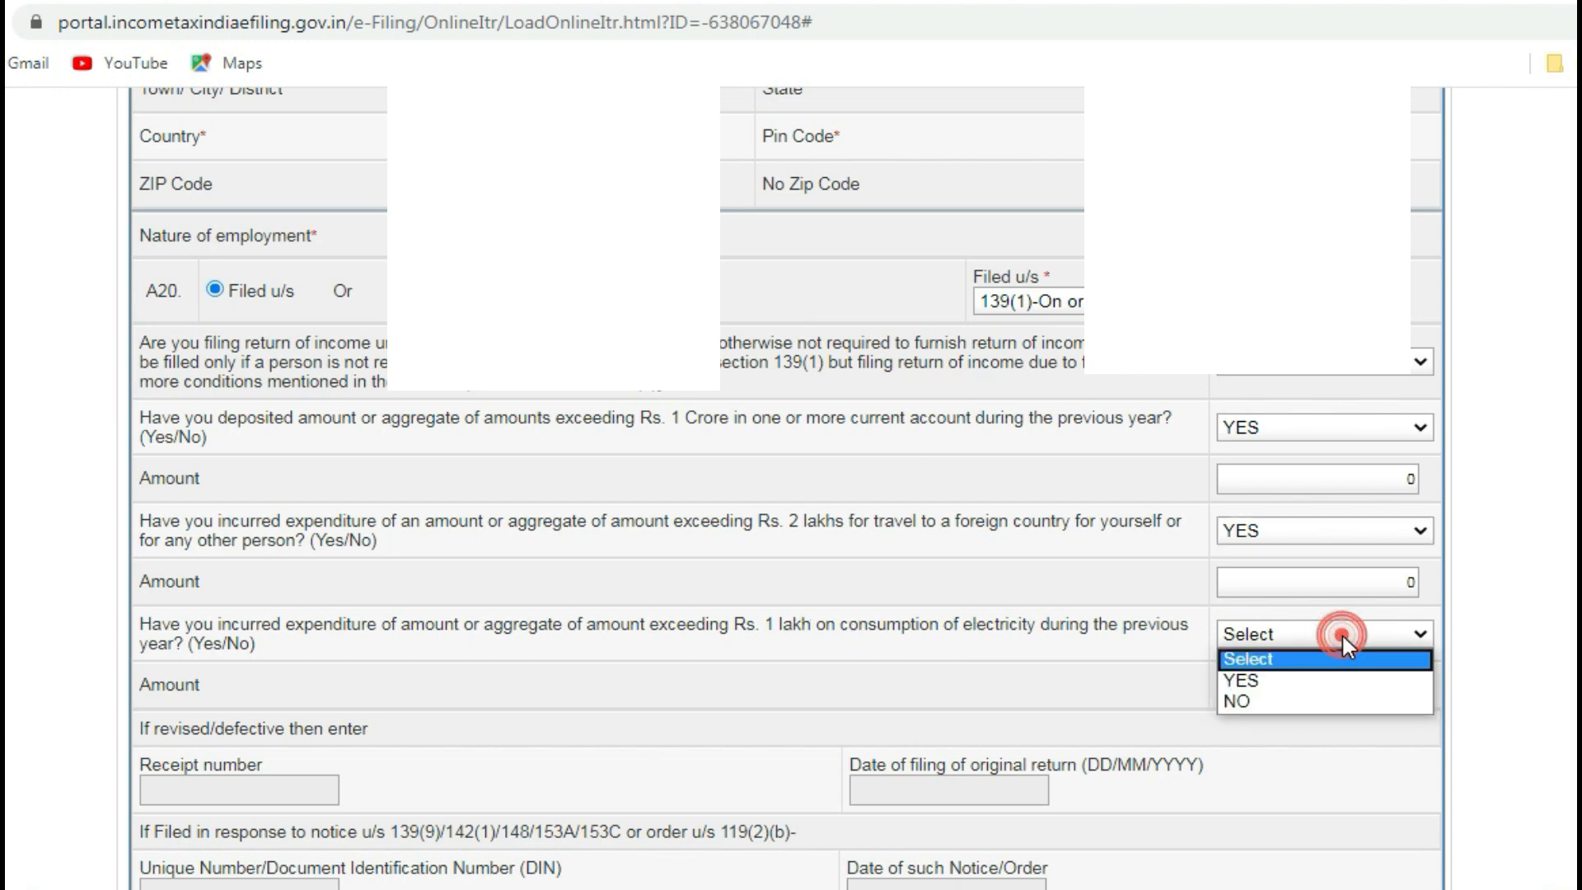
pyautogui.click(1311, 682)
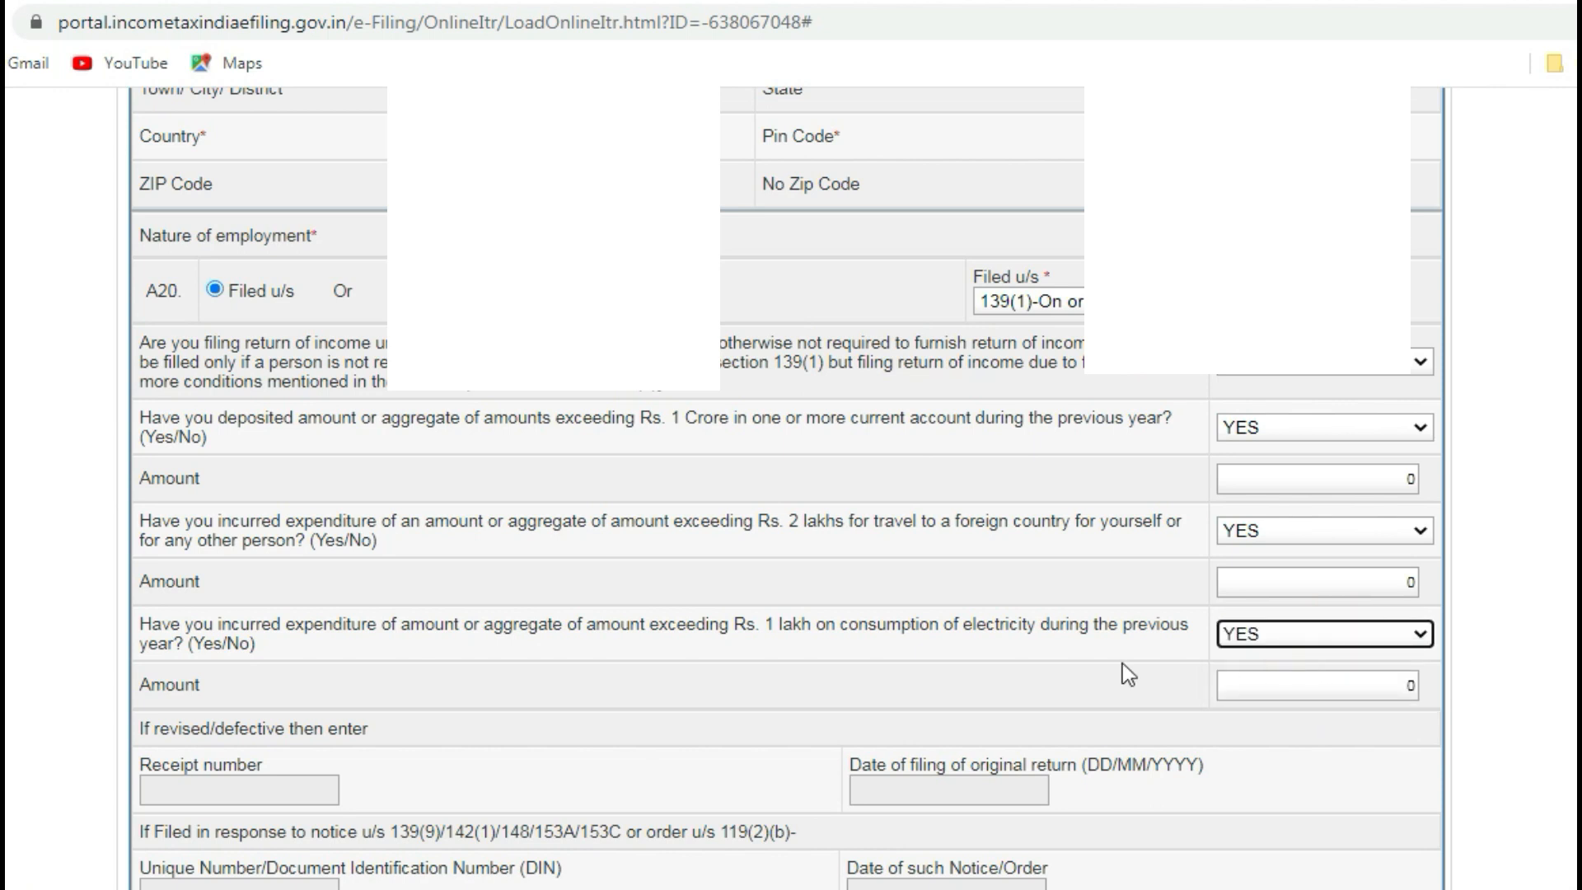
# - Reset the question on filing under the seventh proviso to section 139(1) back to Select
pyautogui.scroll(3, 1016, 628)
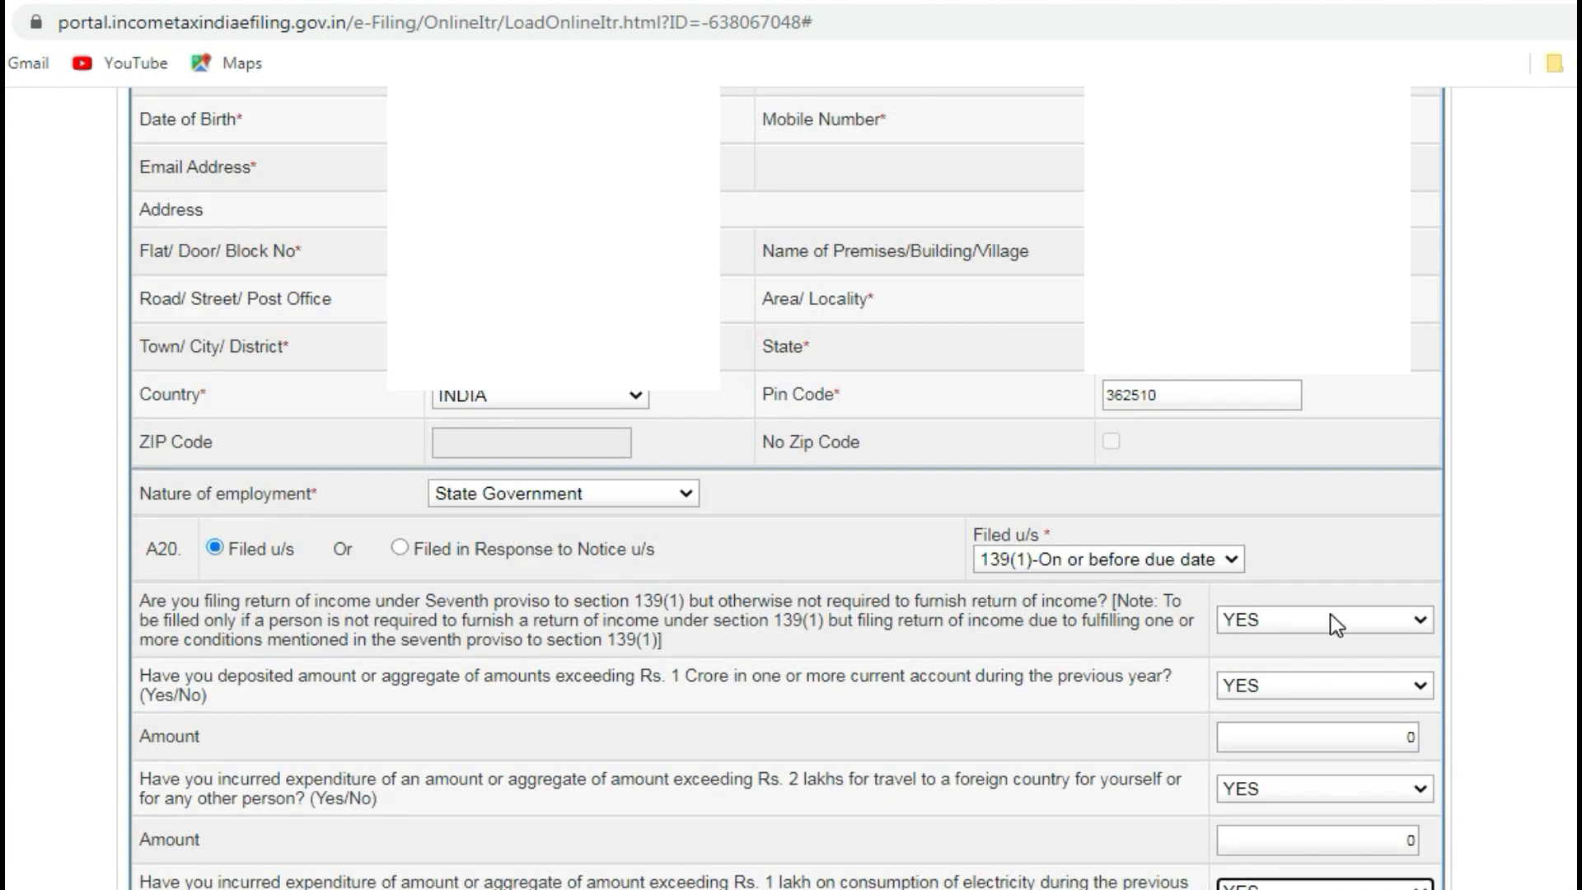
pyautogui.click(1335, 619)
pyautogui.click(1310, 689)
pyautogui.click(1383, 619)
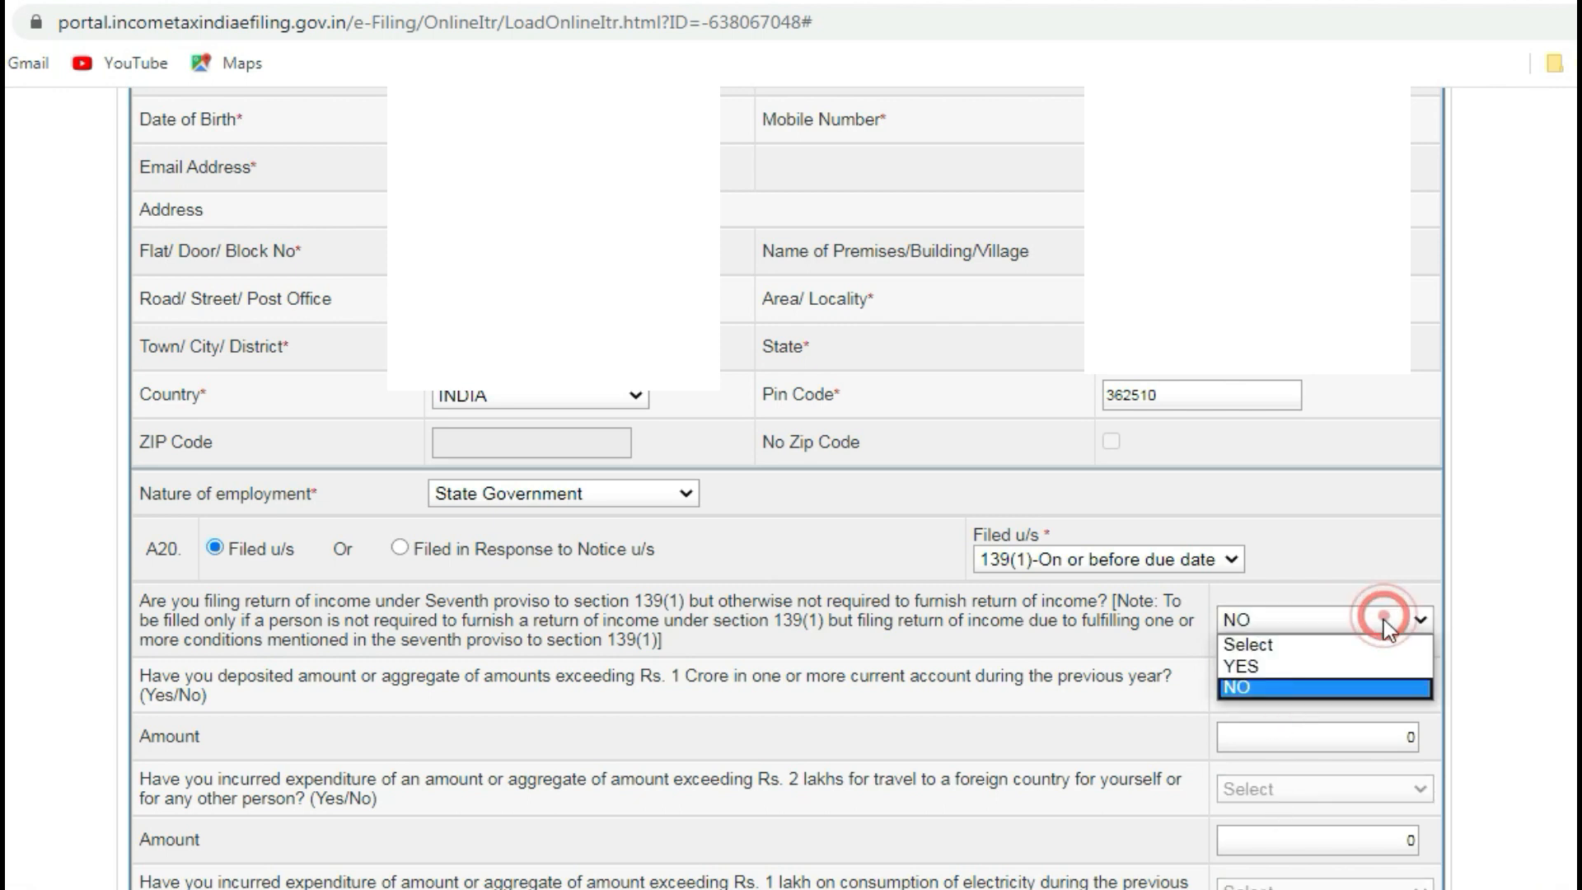
pyautogui.click(1277, 643)
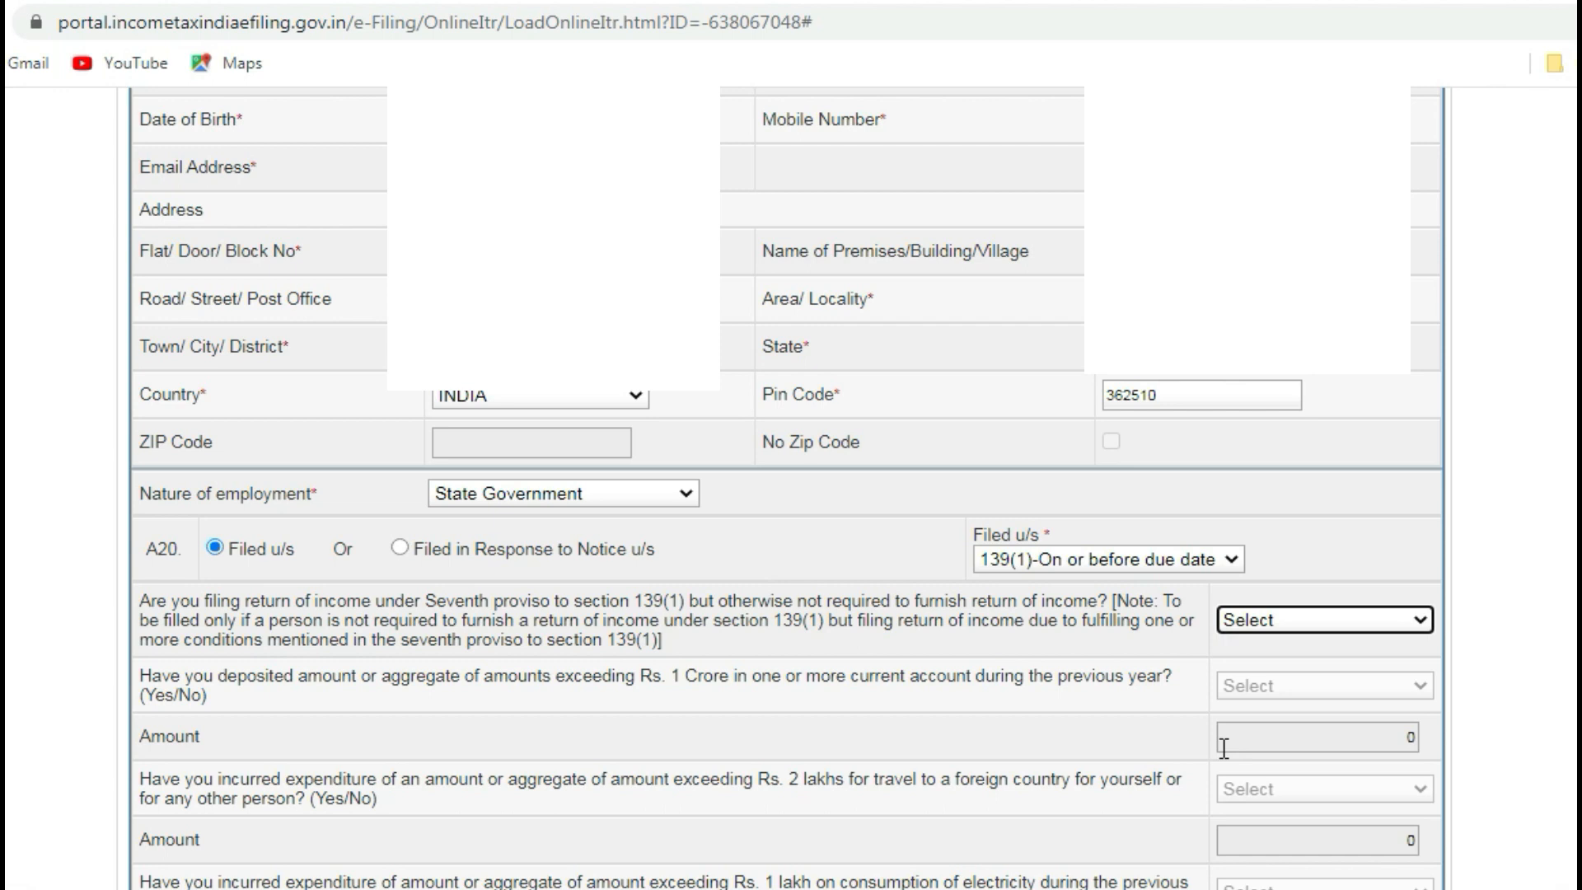
# - Try to save the return as a draft and move on to the Computation of Income and Tax section
pyautogui.scroll(-5, 1218, 742)
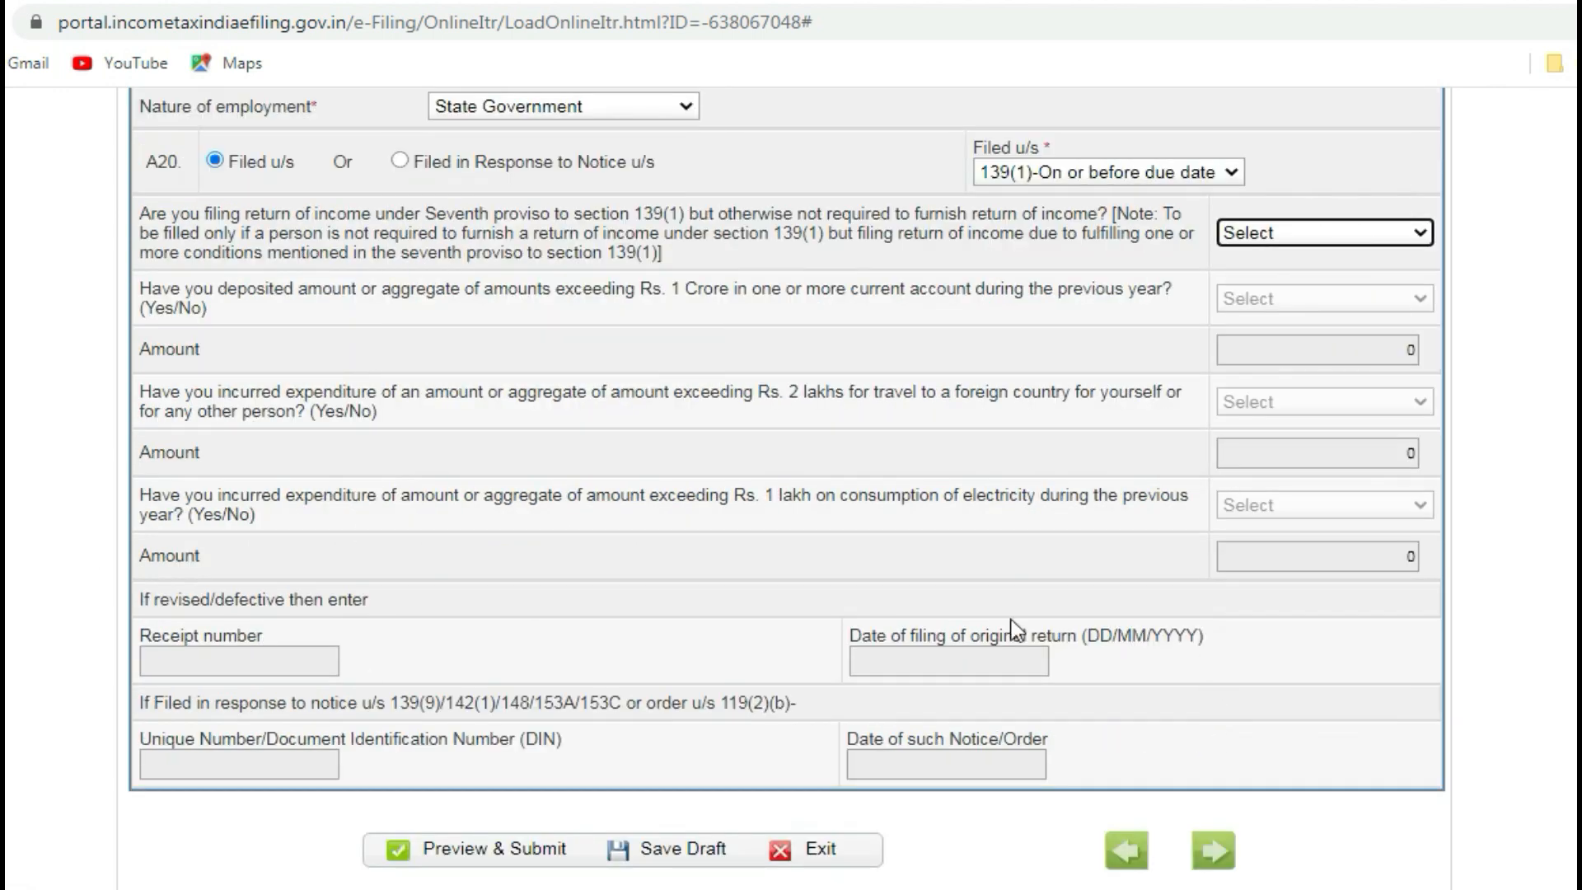
pyautogui.scroll(-1, 525, 725)
pyautogui.scroll(-2, 524, 725)
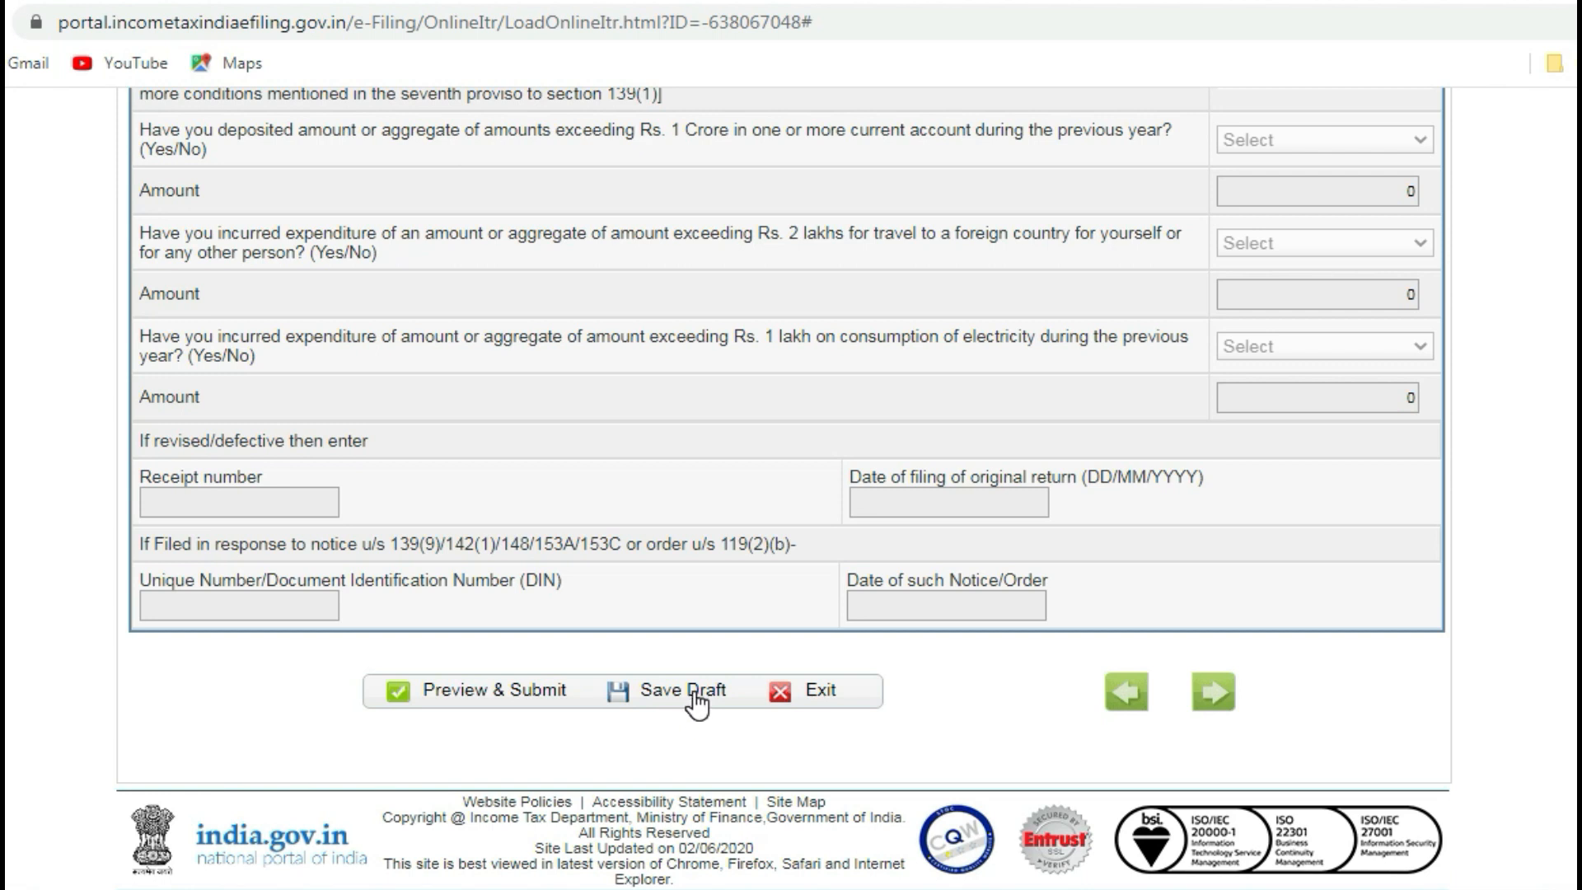
pyautogui.click(695, 709)
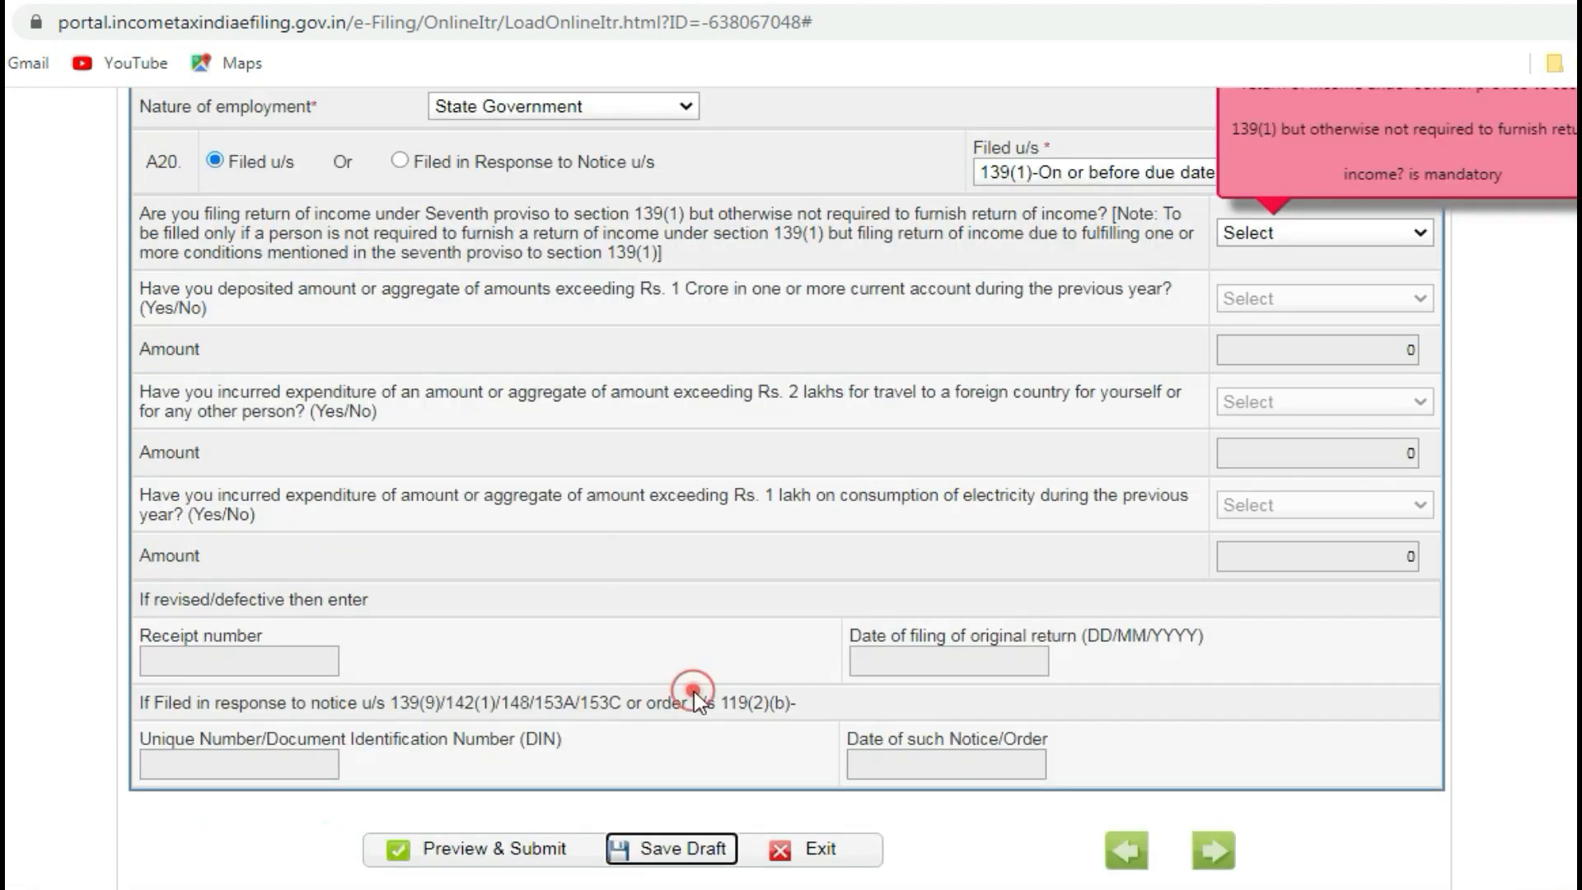
pyautogui.click(1213, 857)
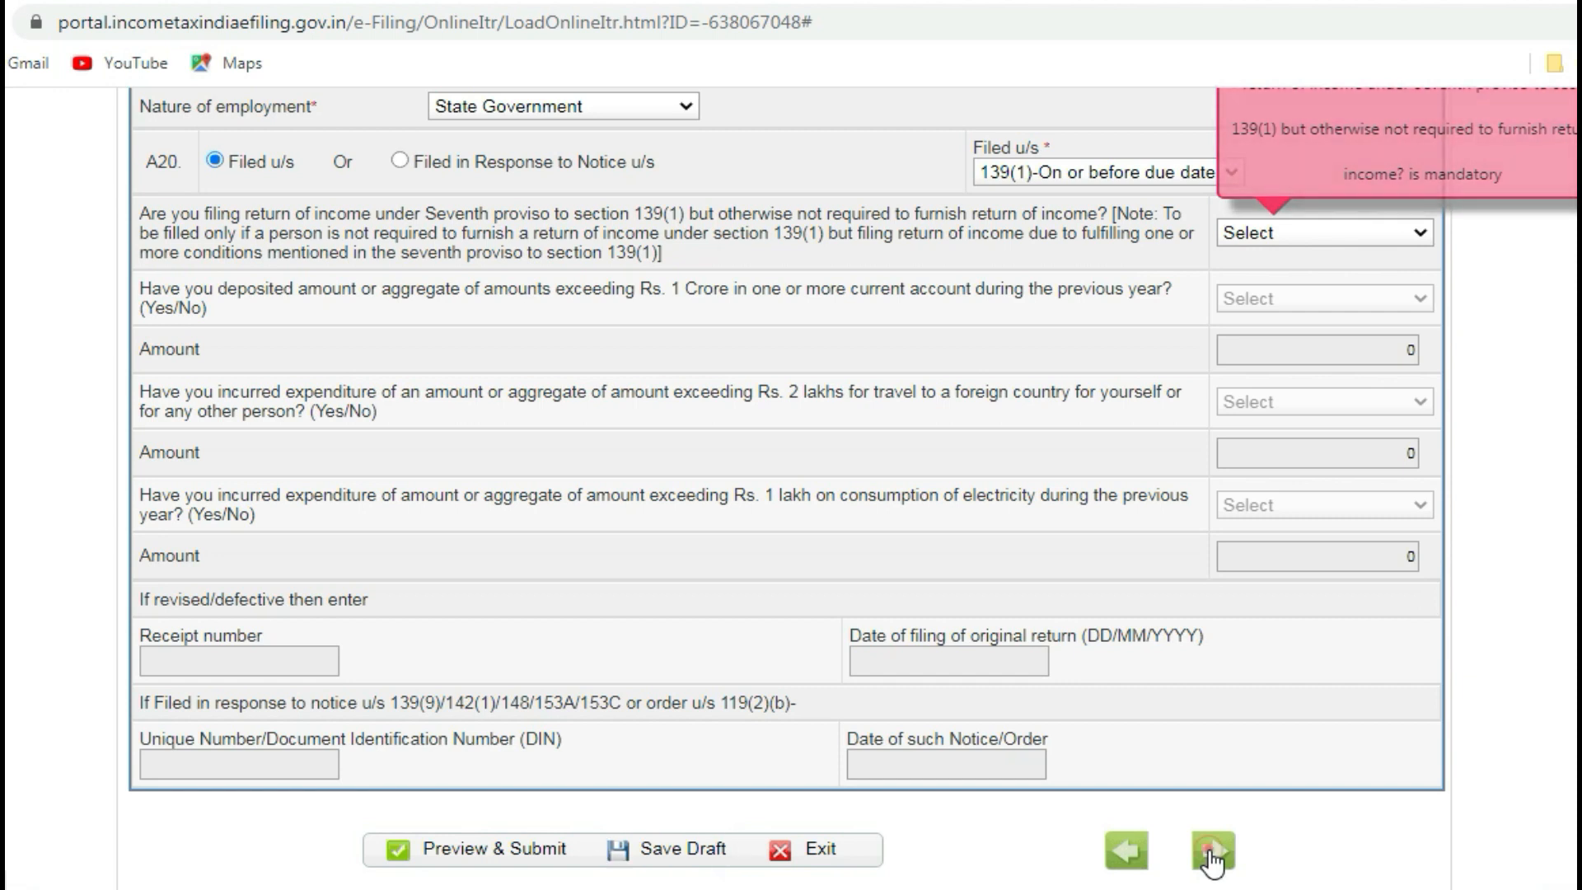
pyautogui.scroll(10, 986, 763)
pyautogui.scroll(10, 983, 758)
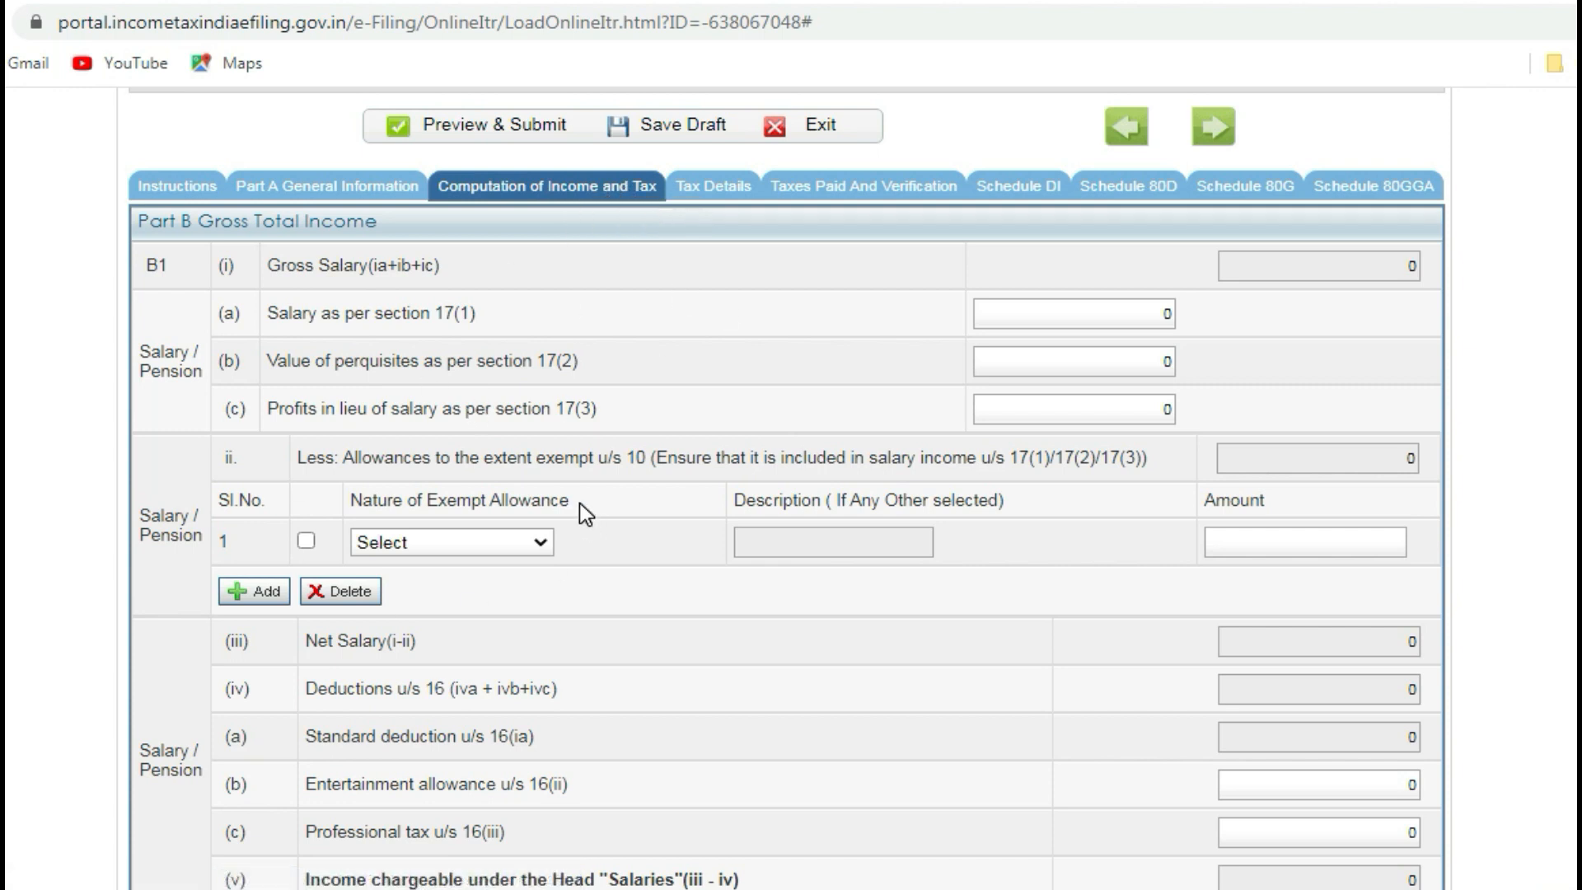
pyautogui.scroll(3, 1072, 354)
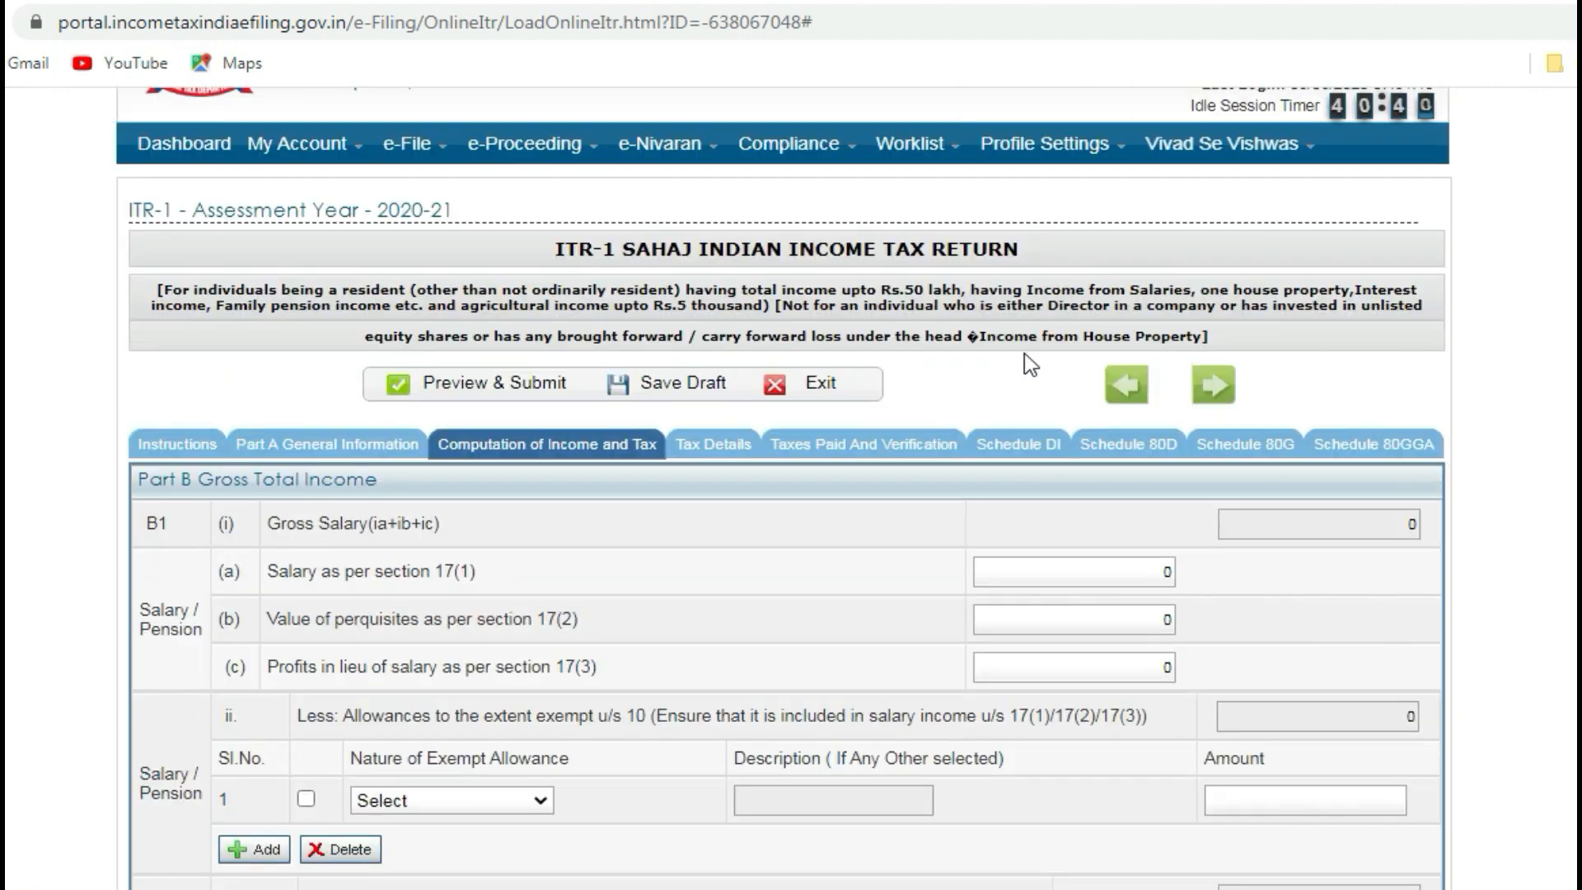
# - Switch to the Form-16 PDF and copy the annual salary figure 396082
pyautogui.scroll(-5, 1022, 360)
pyautogui.scroll(3, 948, 366)
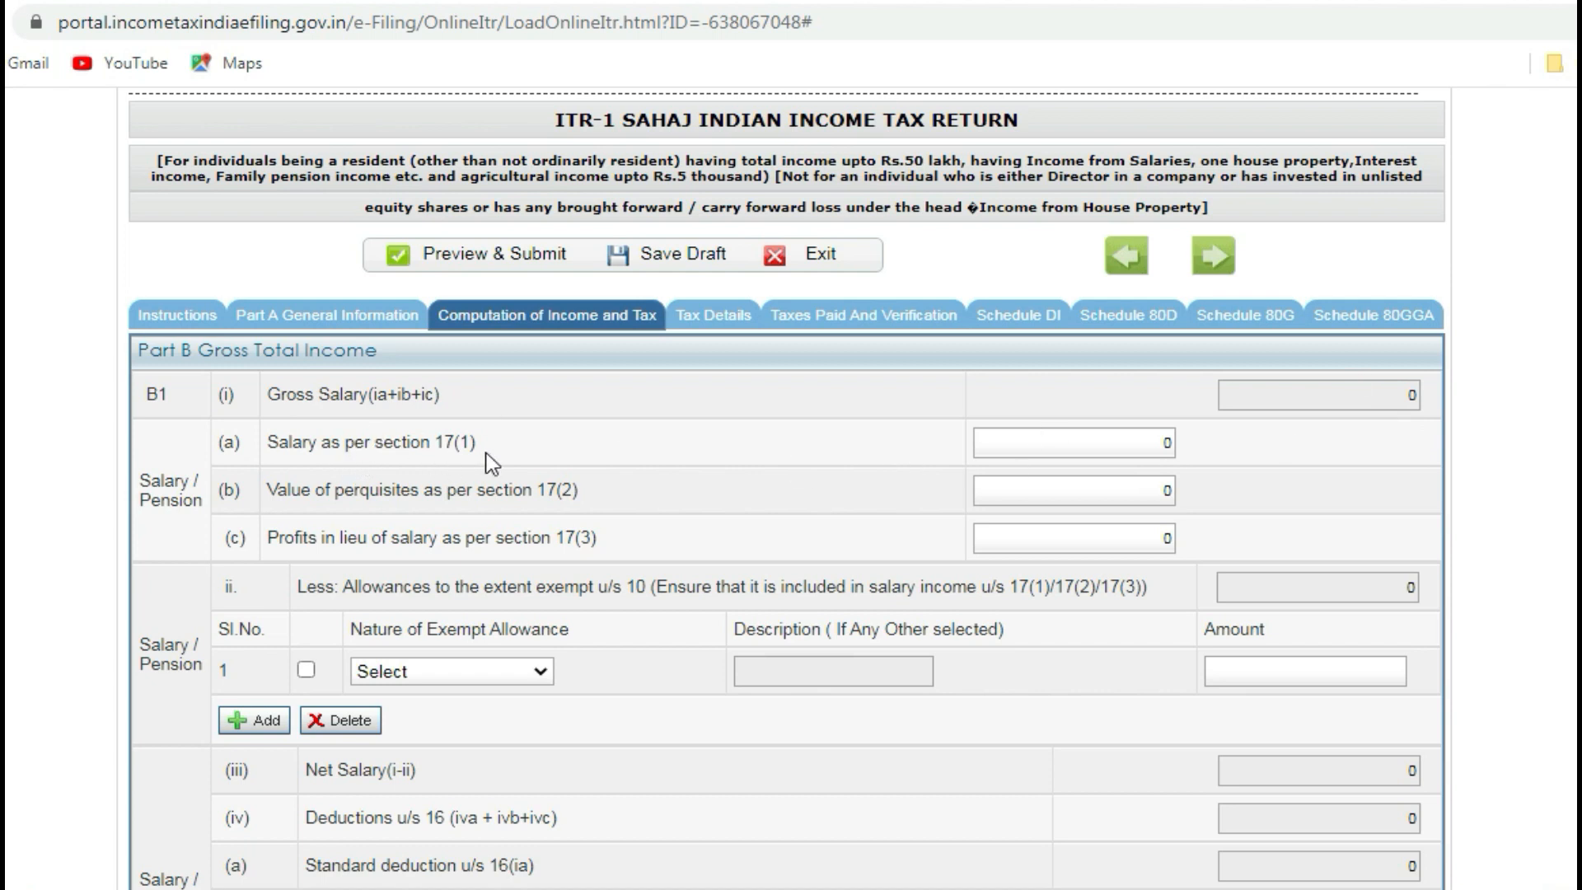
pyautogui.click(1160, 449)
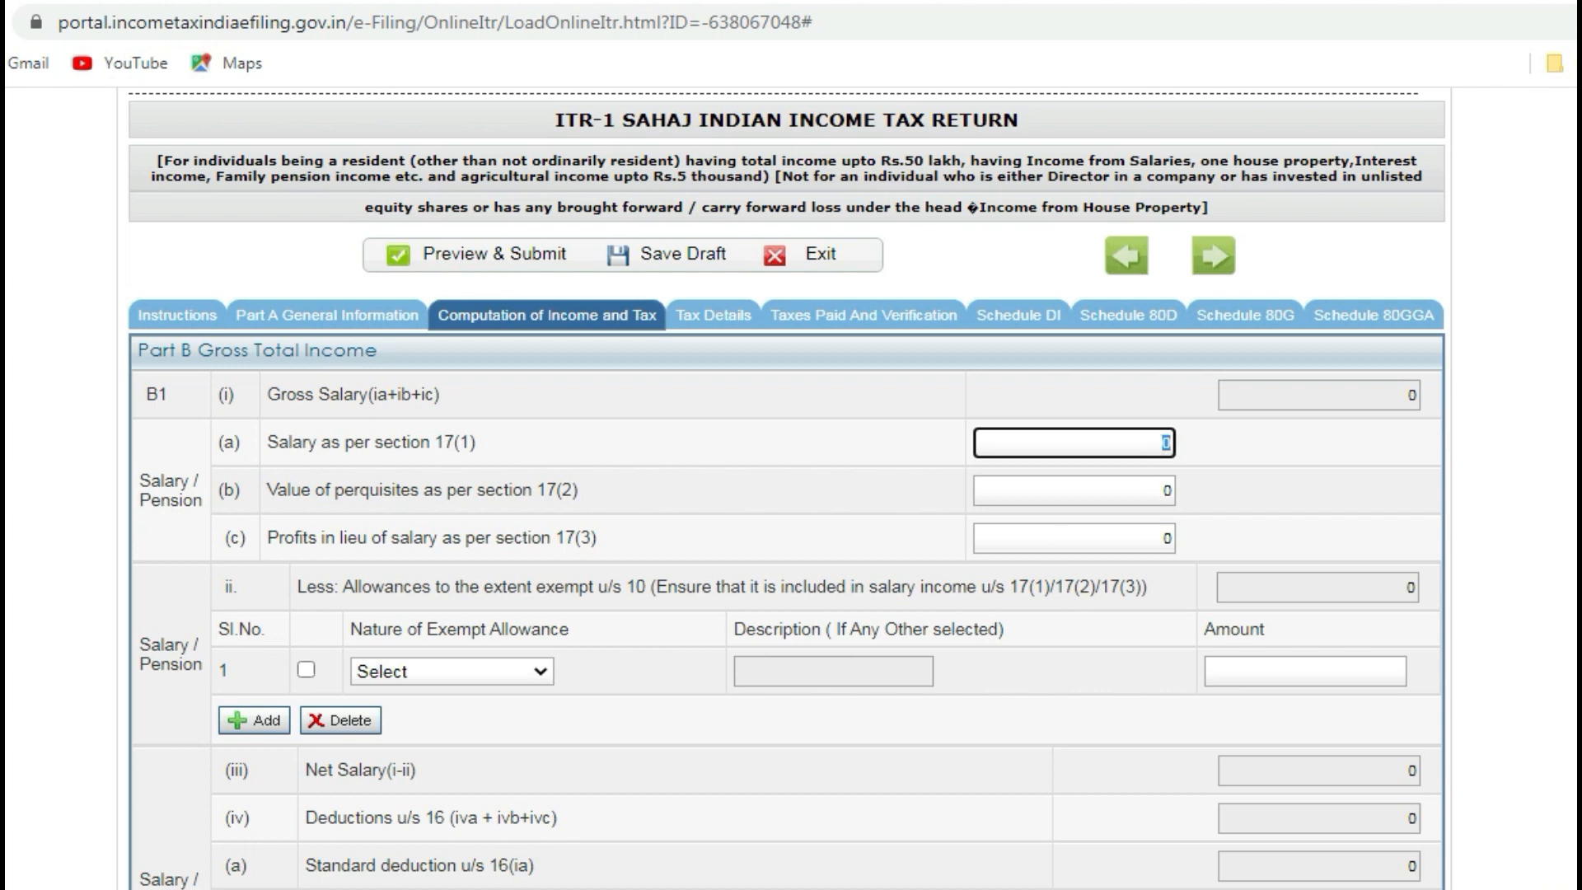
pyautogui.moveTo(108, 886)
pyautogui.click(115, 833)
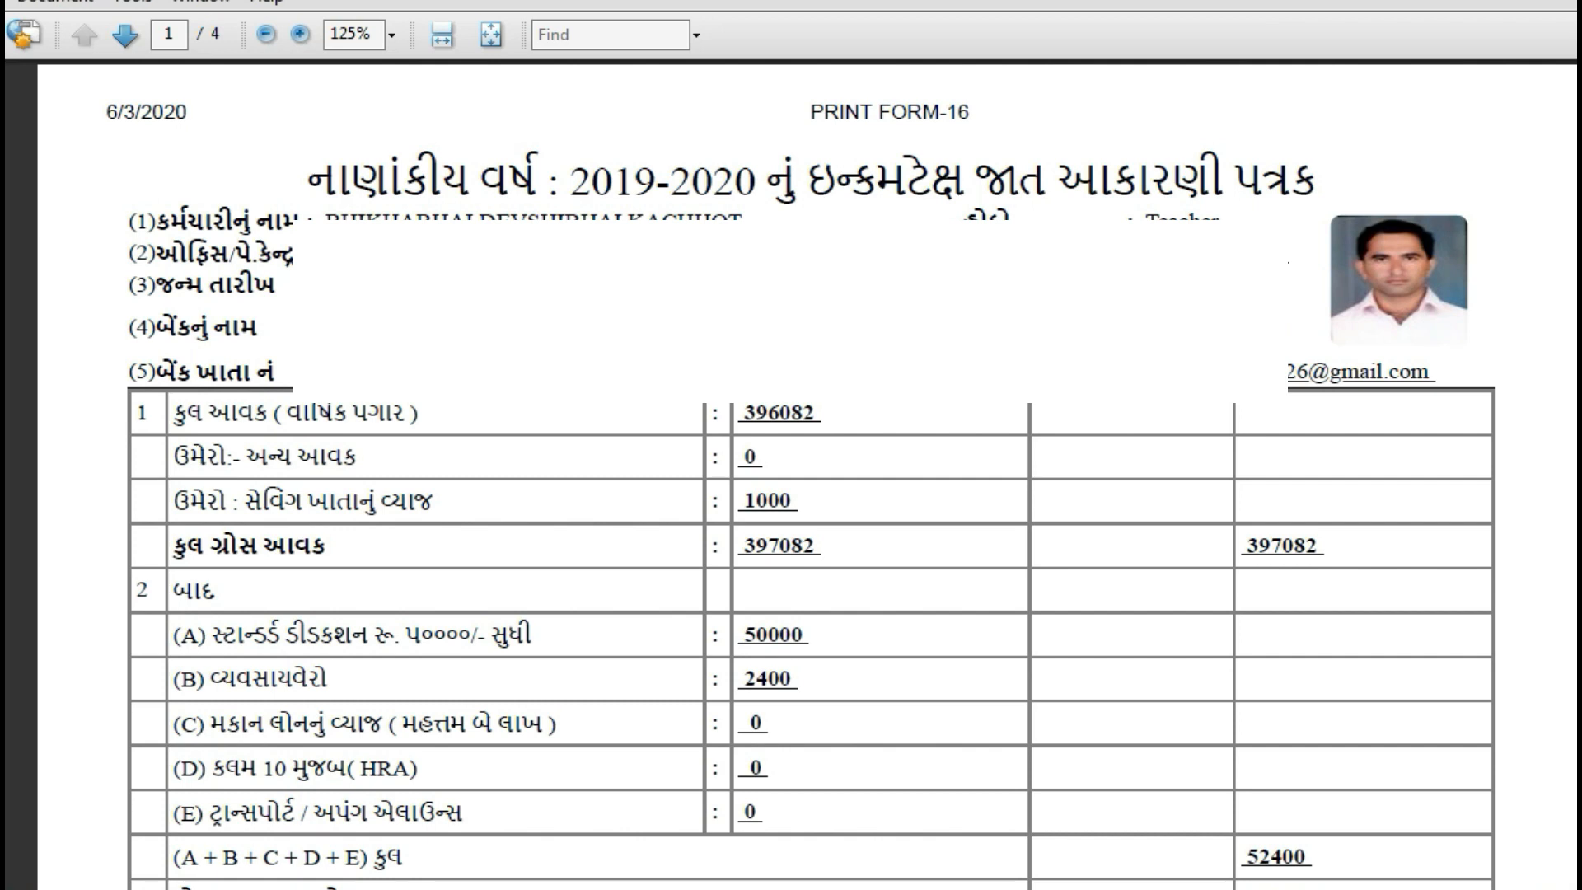
pyautogui.moveTo(736, 412); pyautogui.dragTo(831, 421)
pyautogui.hotkey('ctrl', 'c')
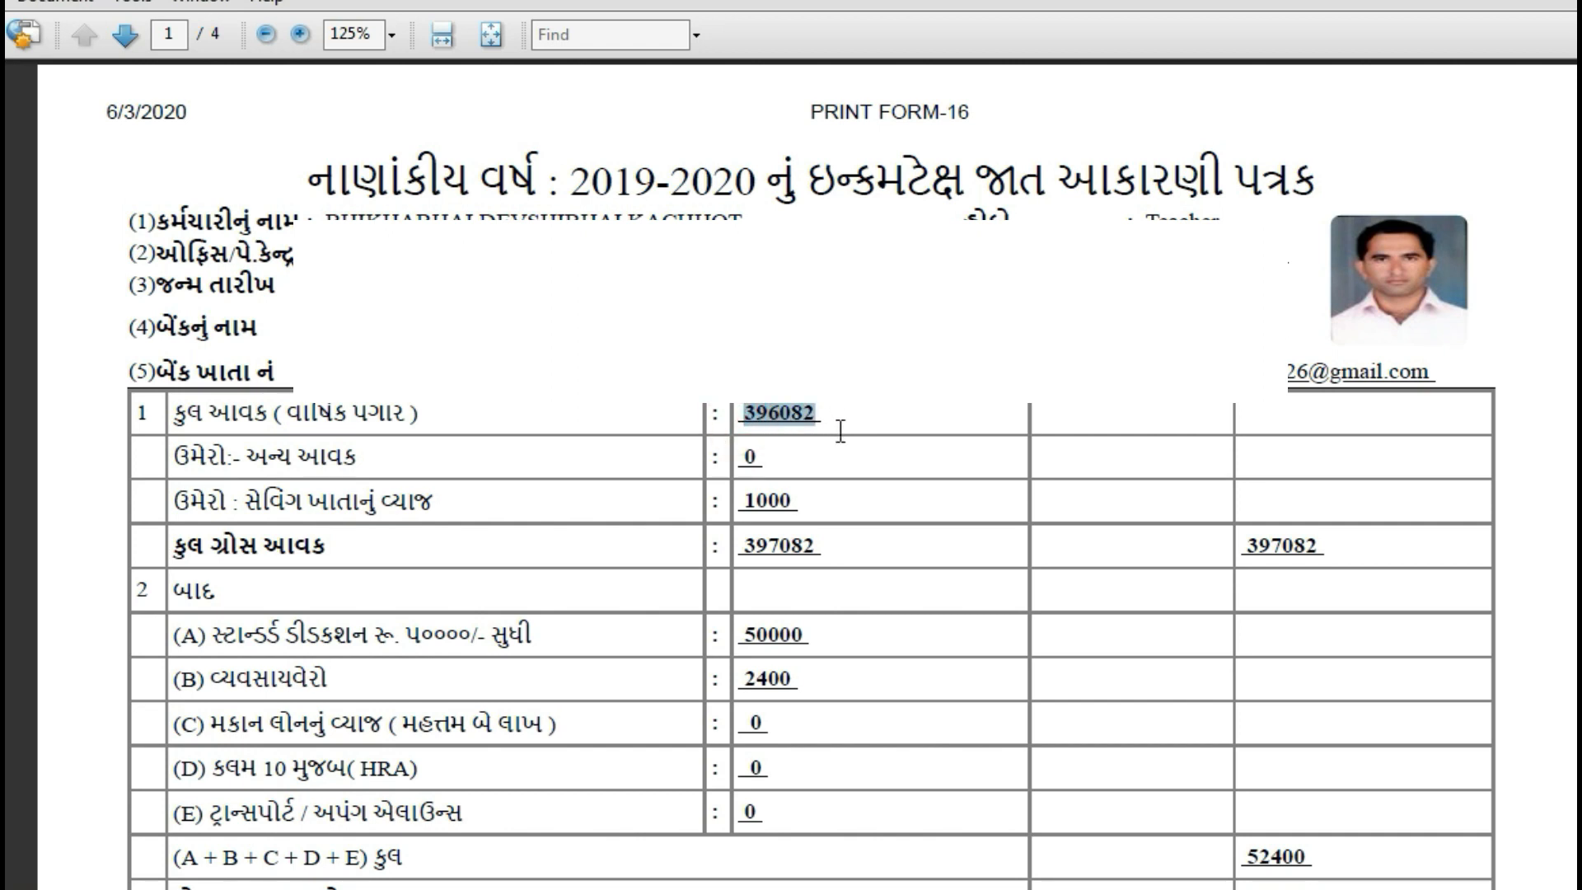
# - Return to the ITR-1 form in the browser, dismiss the save reminder and enter 396082 as salary as per section 17(1)
pyautogui.click(78, 887)
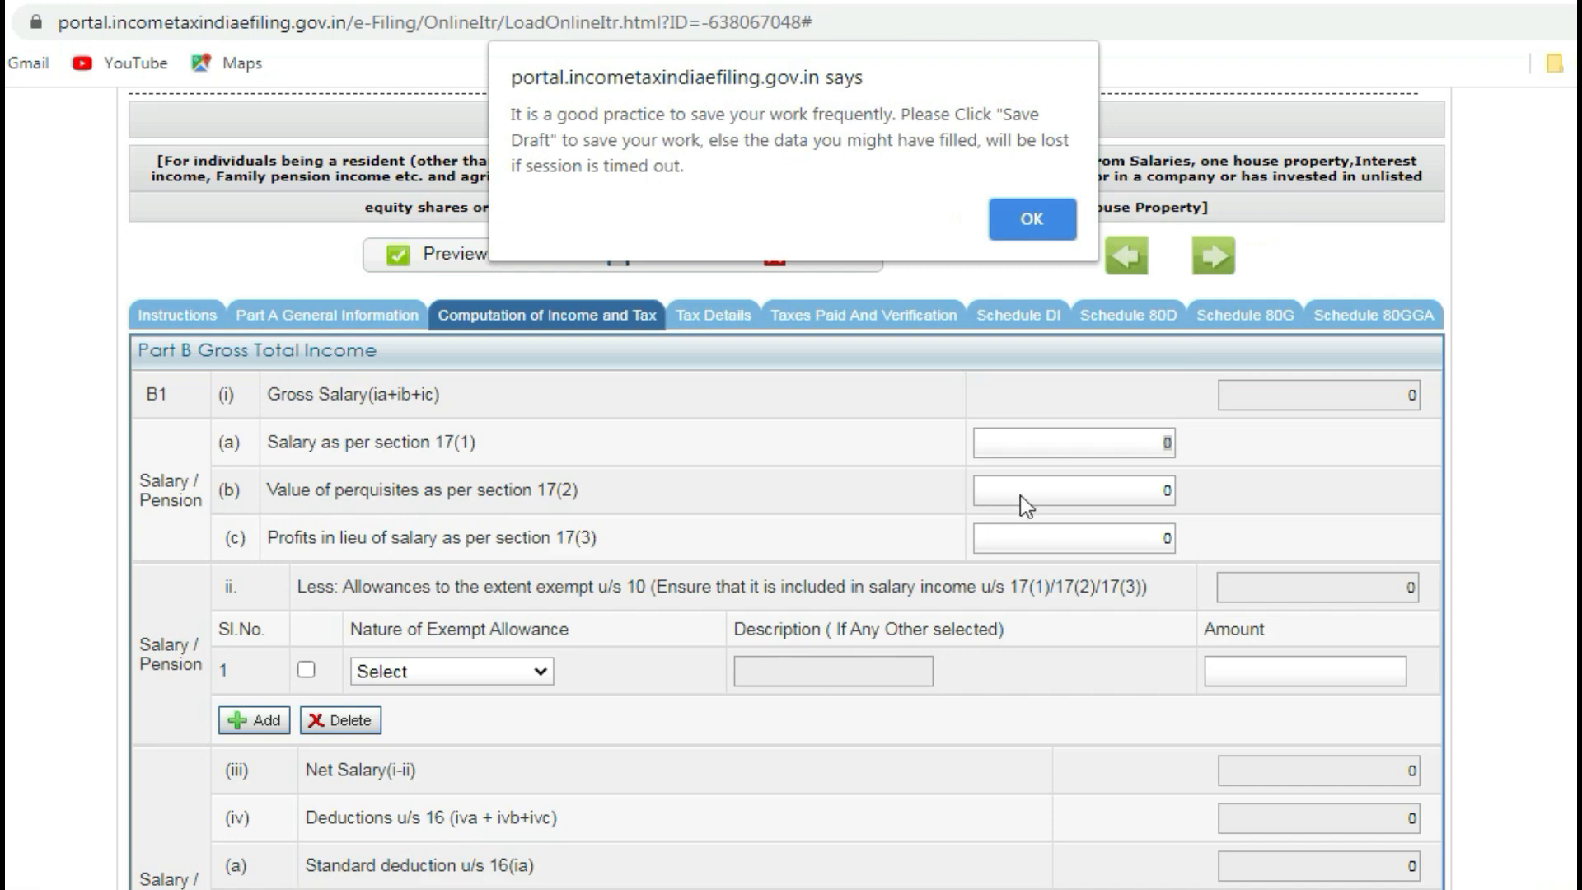
pyautogui.click(1164, 443)
pyautogui.click(1031, 220)
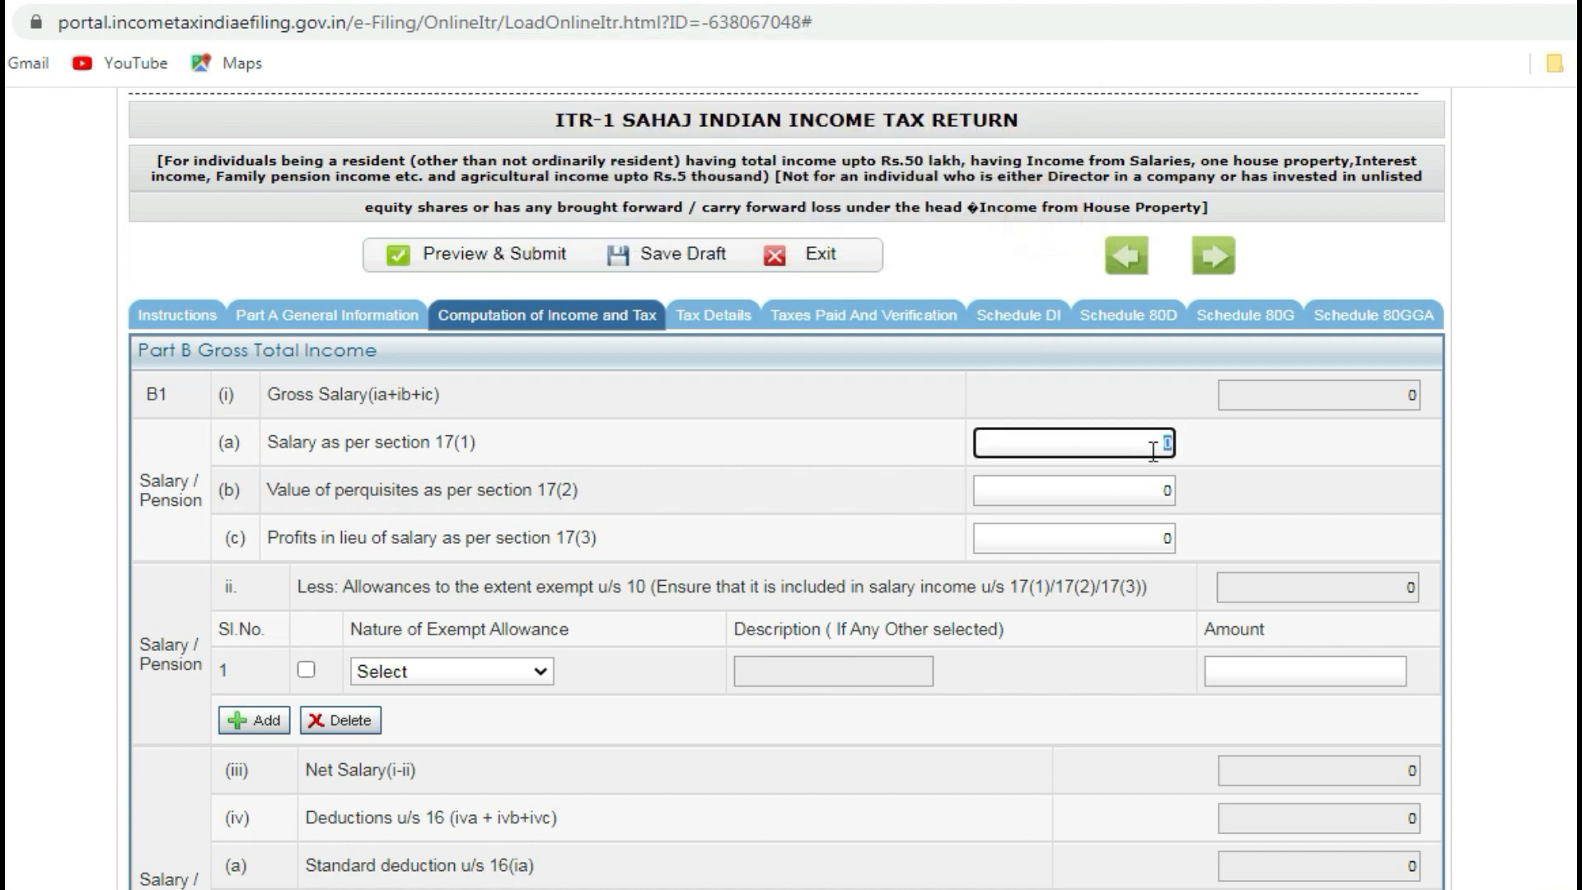
pyautogui.hotkey('ctrl', 'v')
# - Examine the available kinds of exempt allowance under section 10 without choosing one
pyautogui.click(527, 677)
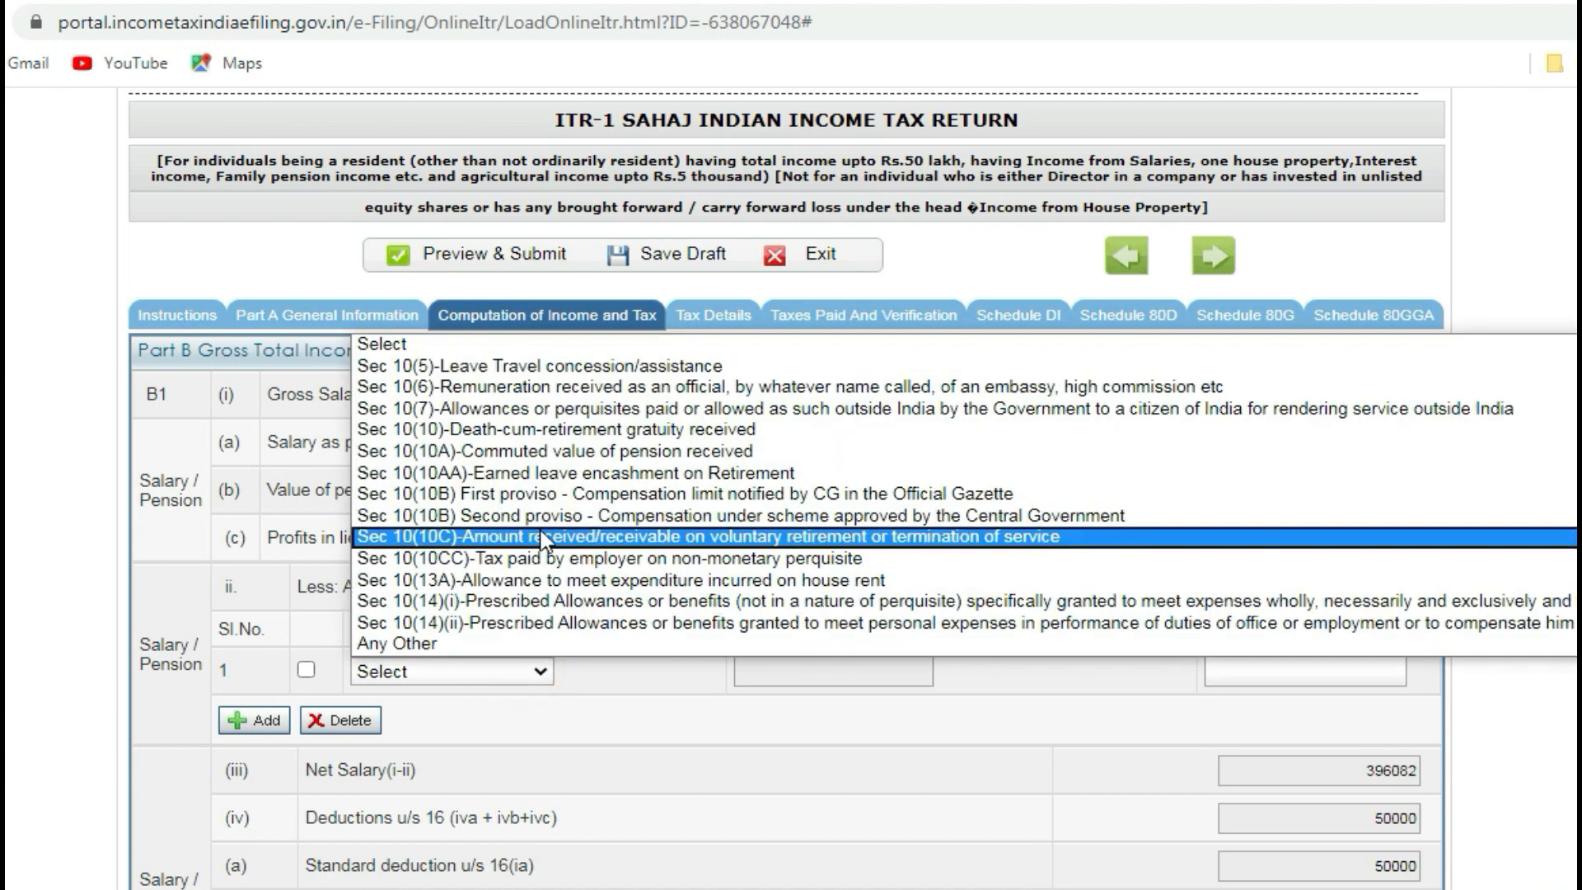
pyautogui.click(616, 746)
pyautogui.scroll(-3, 651, 729)
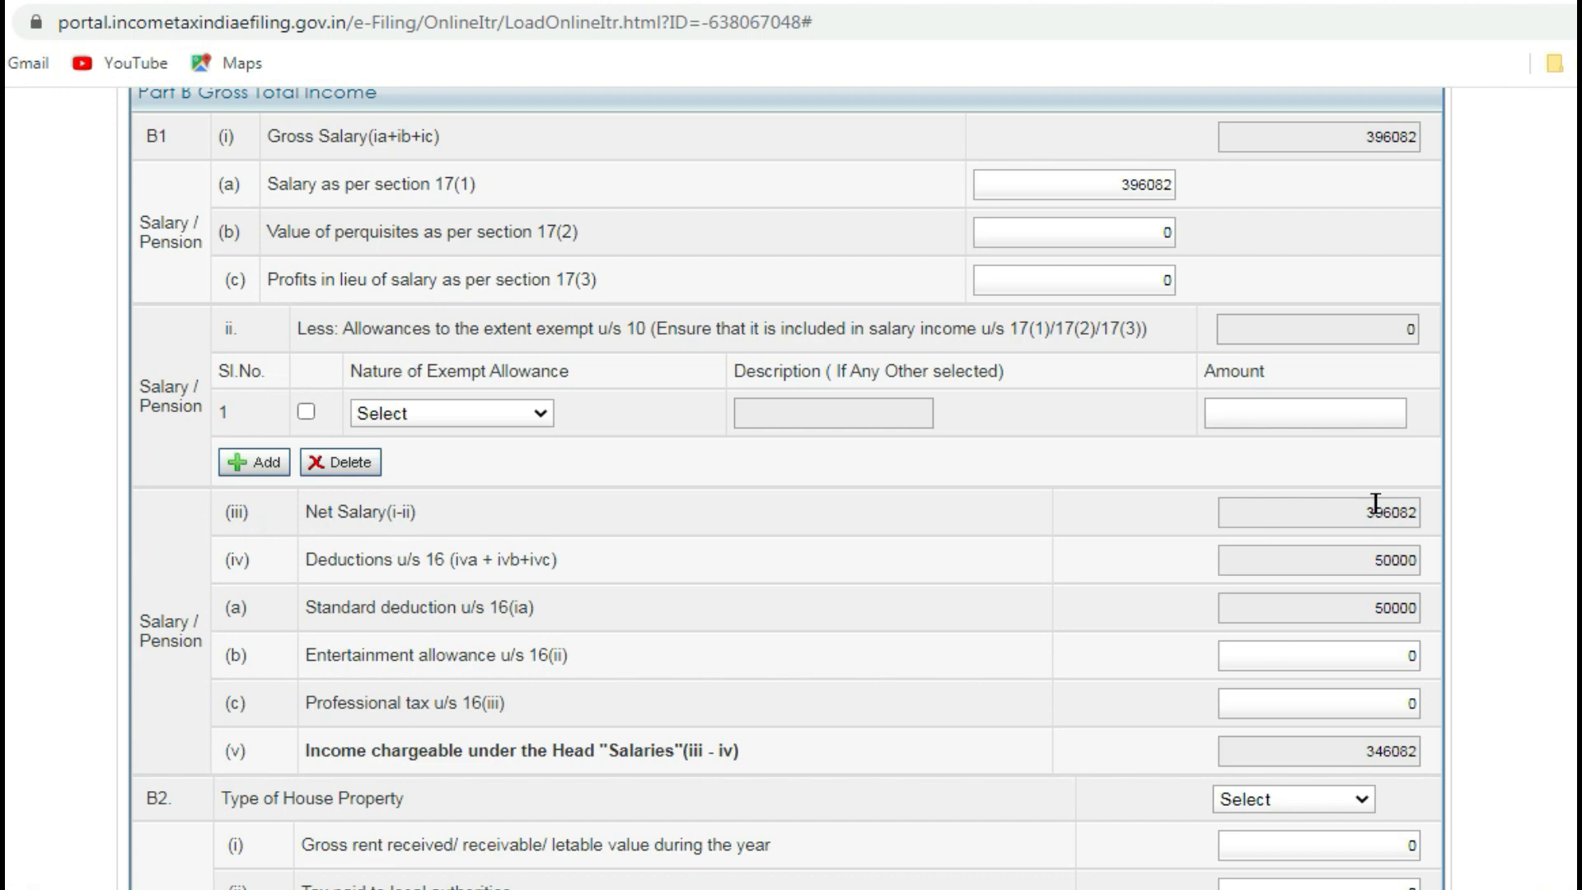
# - Enter 2400 as the professional tax u/s 16(iii) in the salary deductions
pyautogui.click(1115, 185)
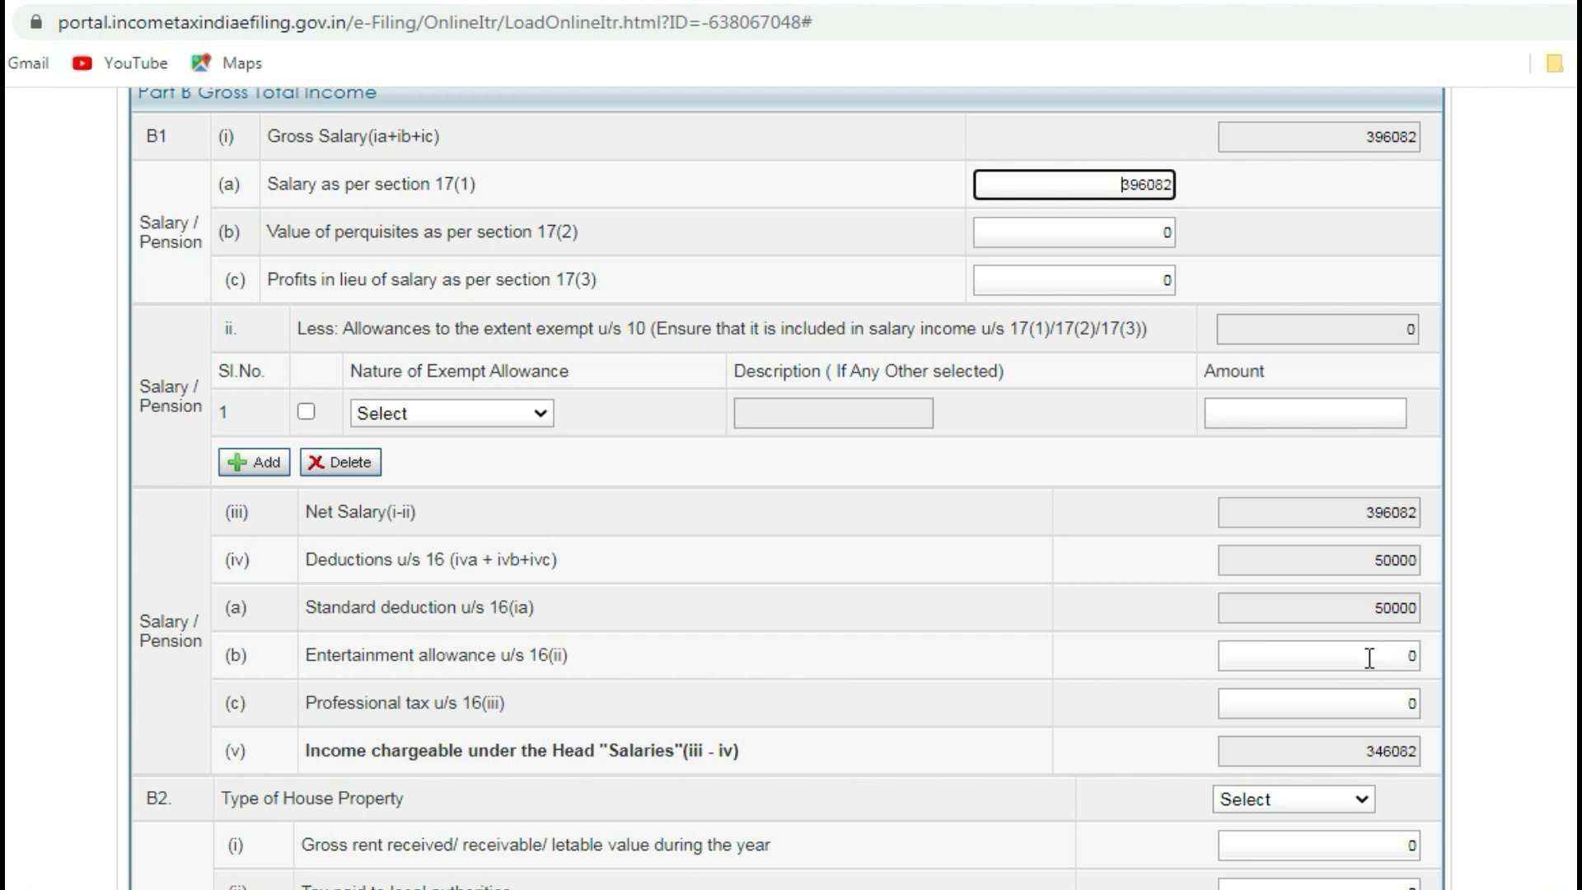
pyautogui.click(1404, 705)
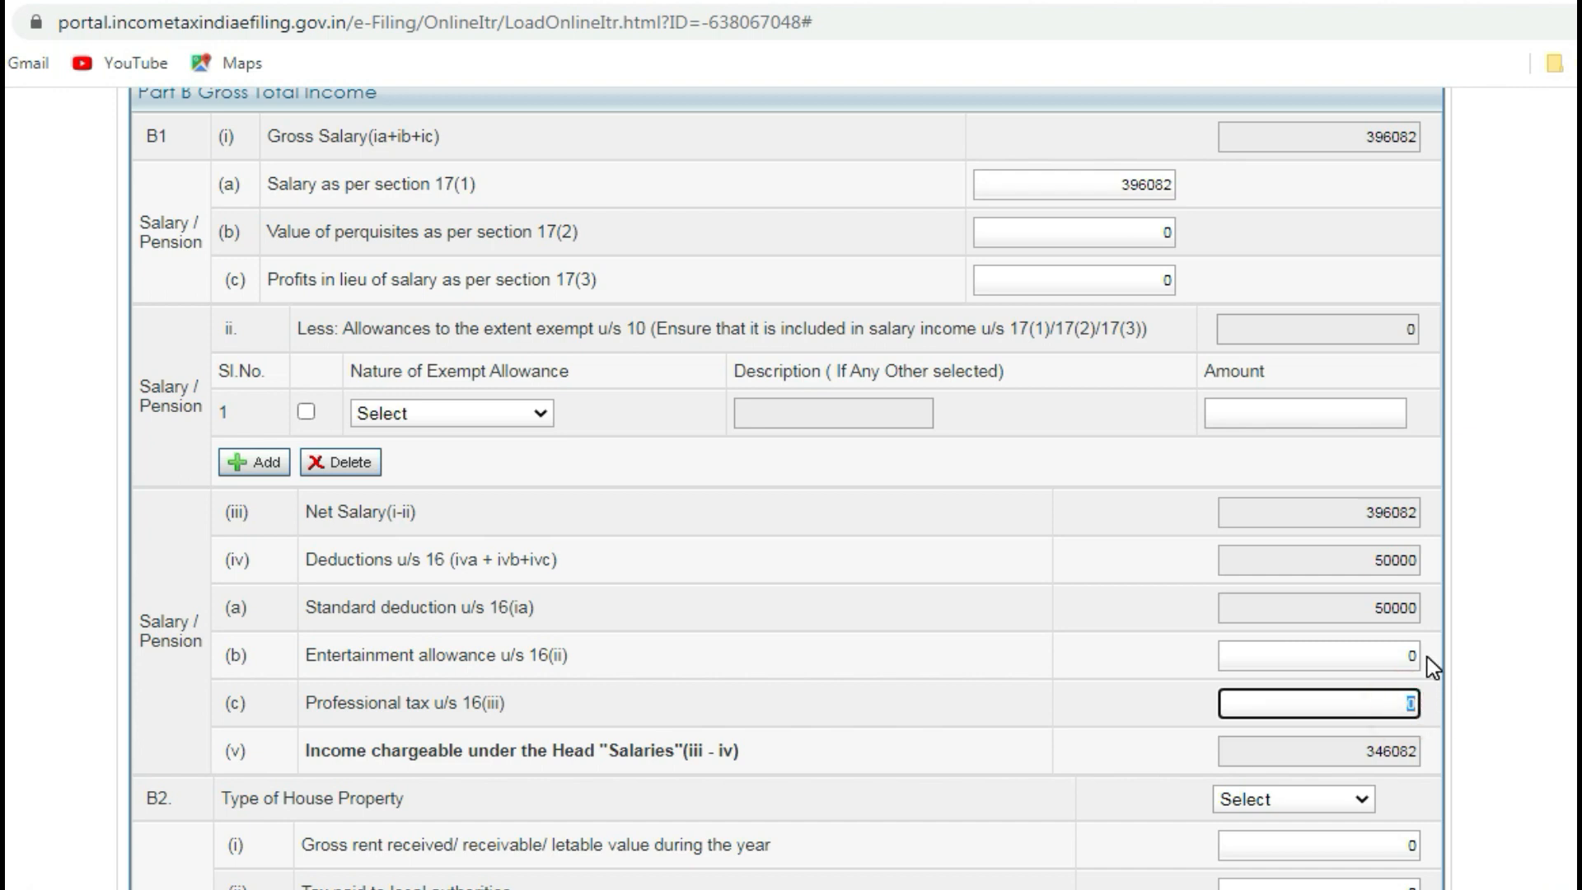
pyautogui.write('2400')
pyautogui.click(1531, 686)
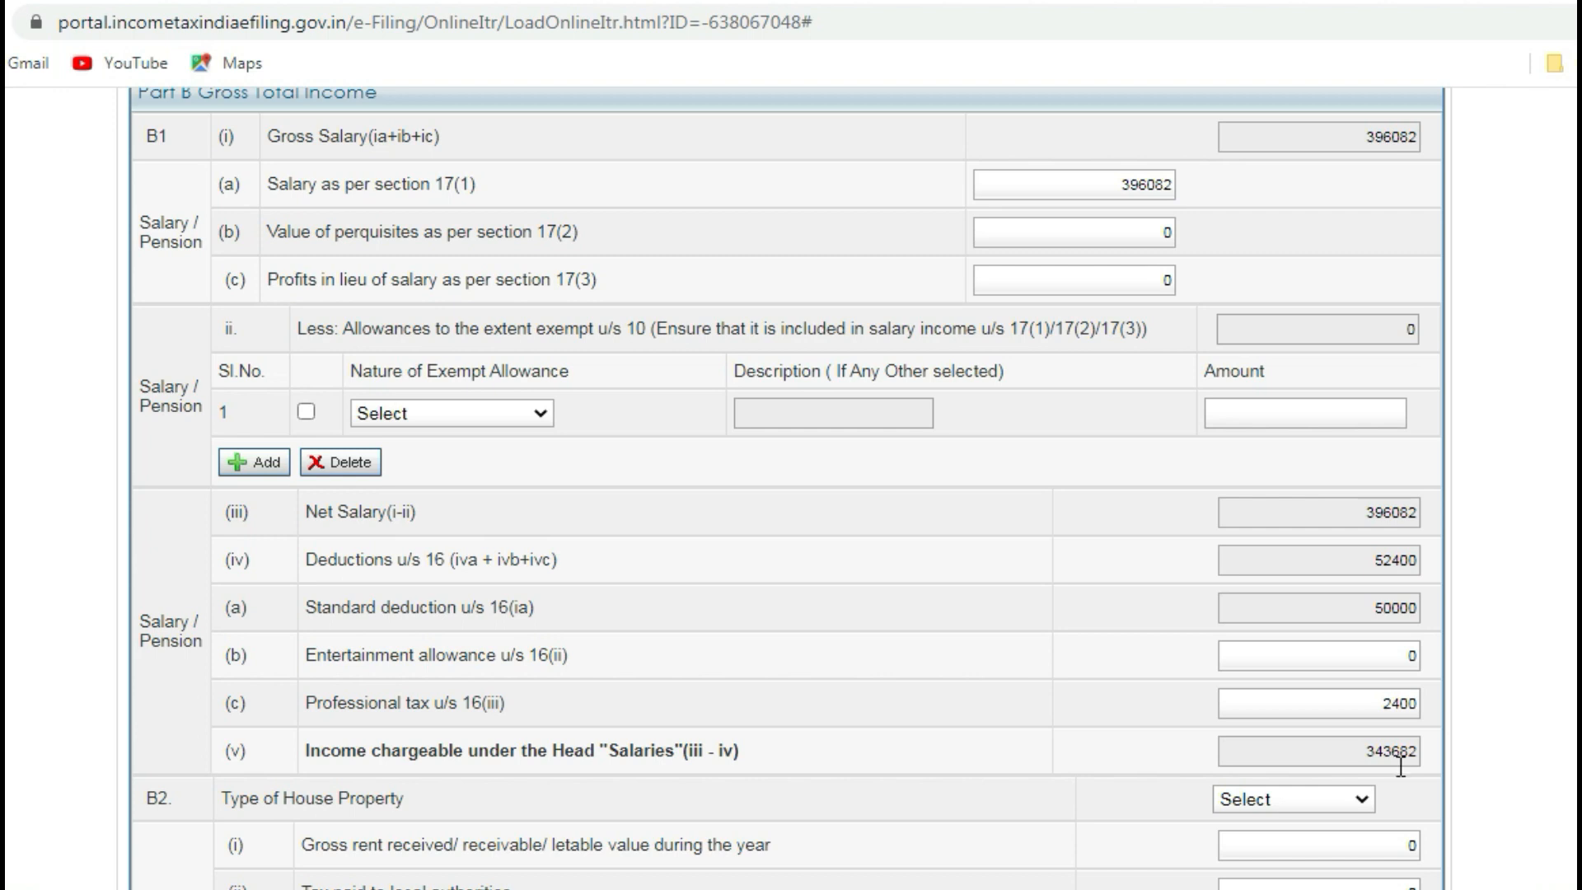
# - Try Self Occupied and Let Out as the type of house property and reset the choice to Select
pyautogui.scroll(-3, 1405, 762)
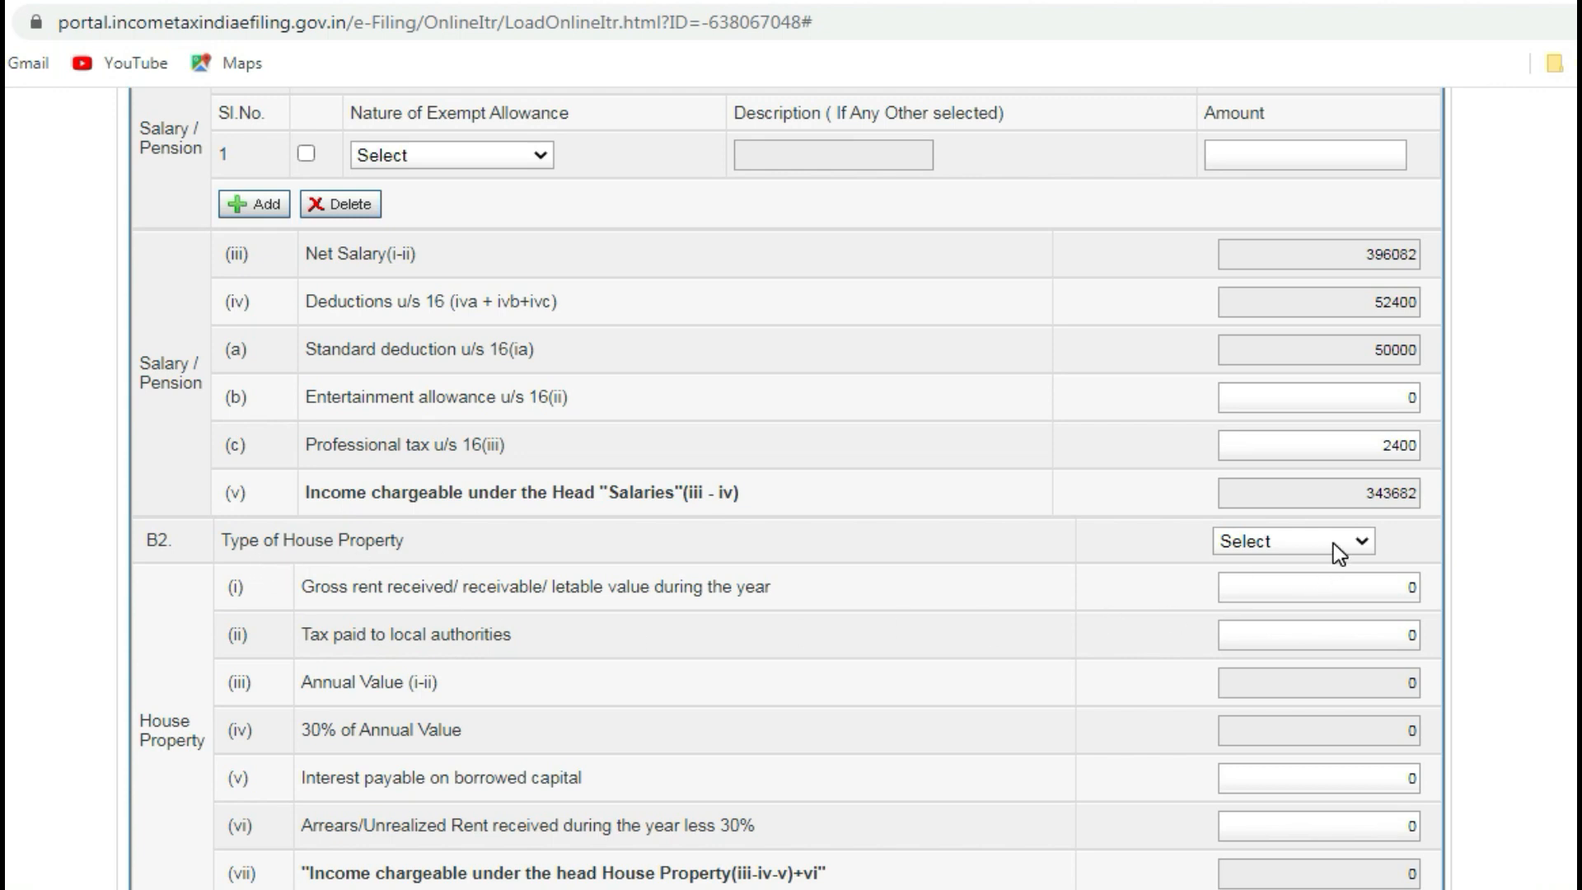
pyautogui.click(1365, 542)
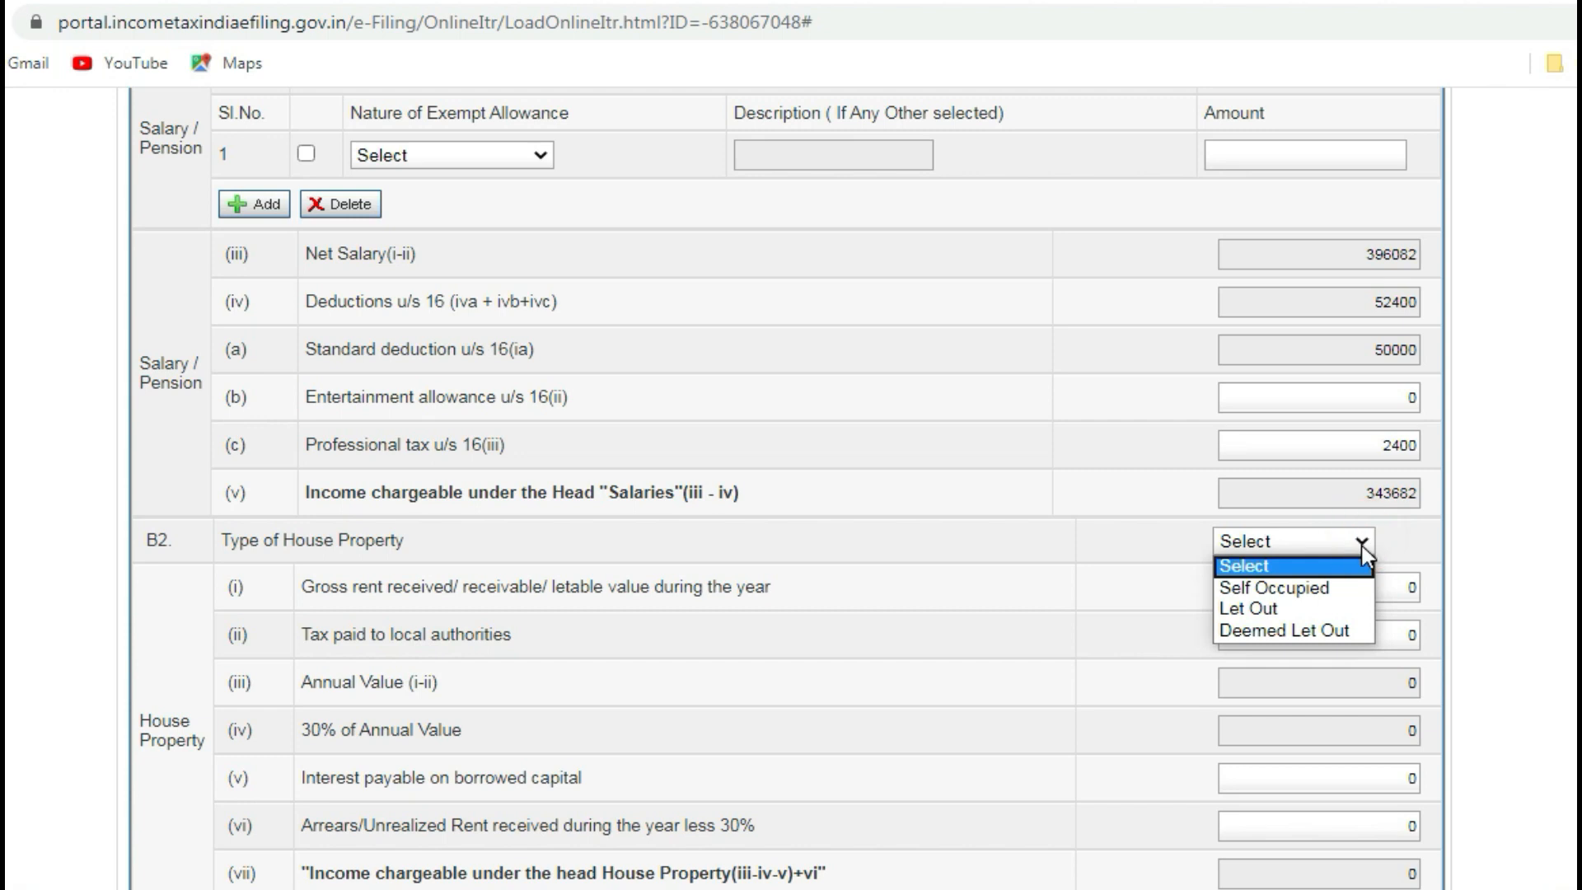
pyautogui.click(1318, 589)
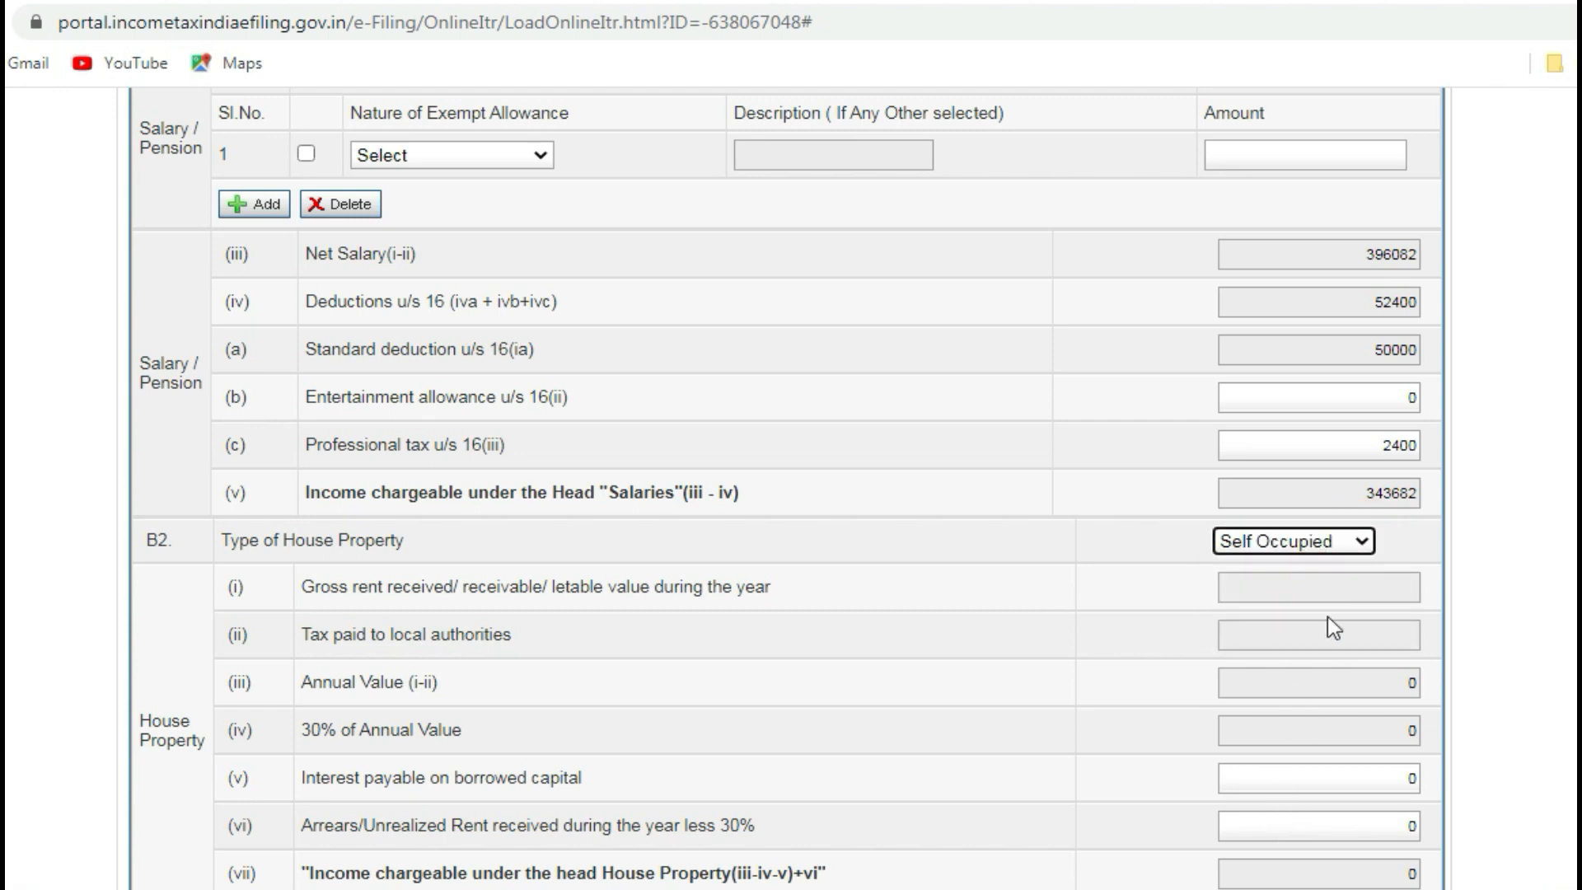
pyautogui.click(1358, 543)
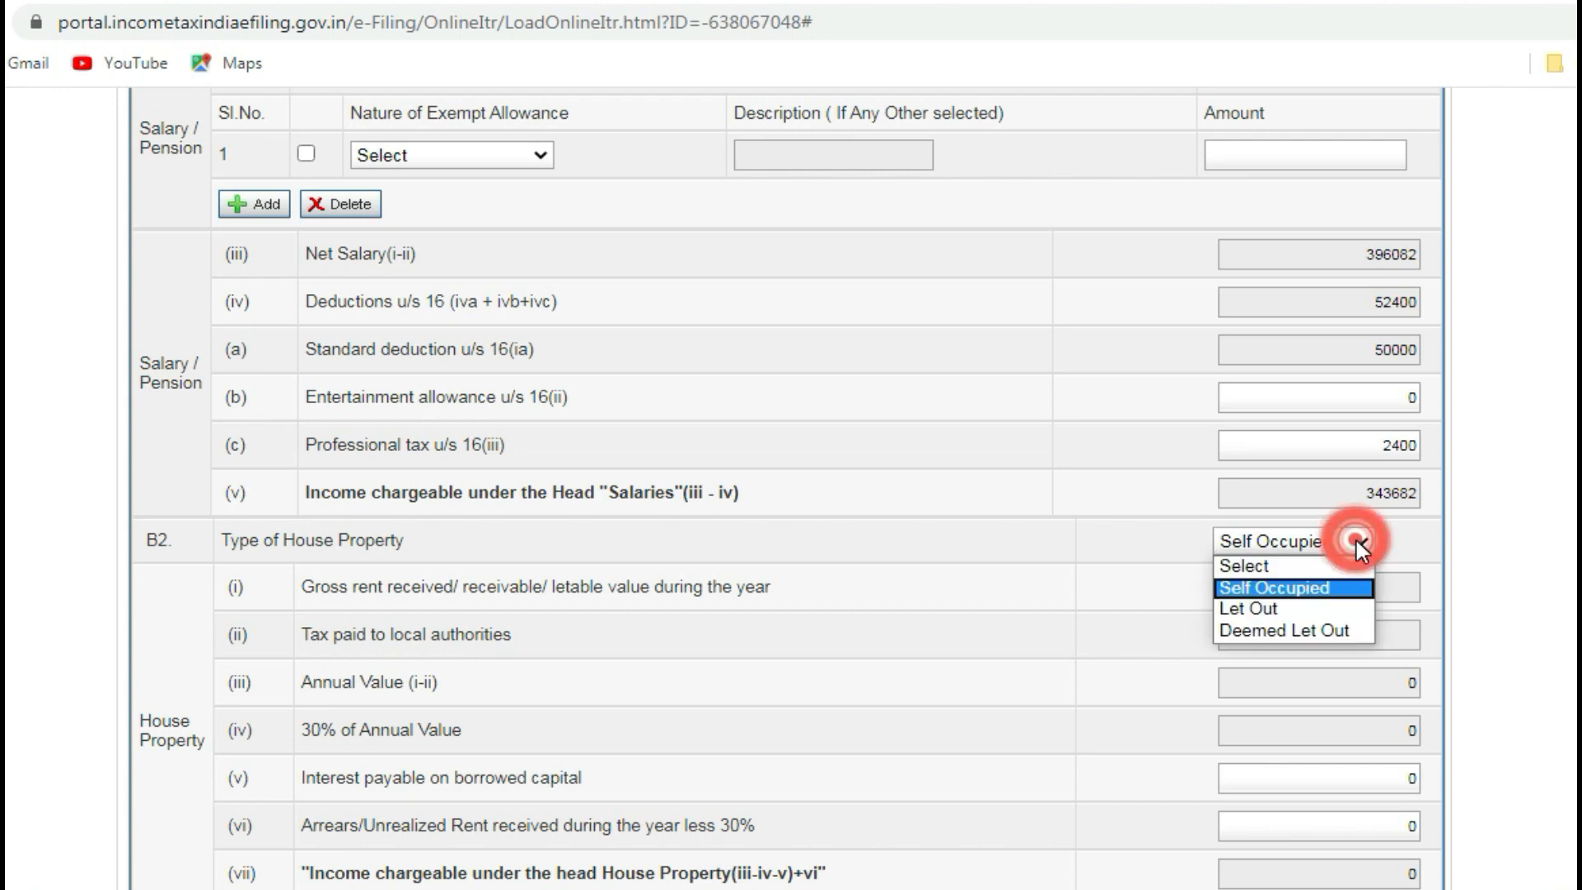
pyautogui.click(1295, 612)
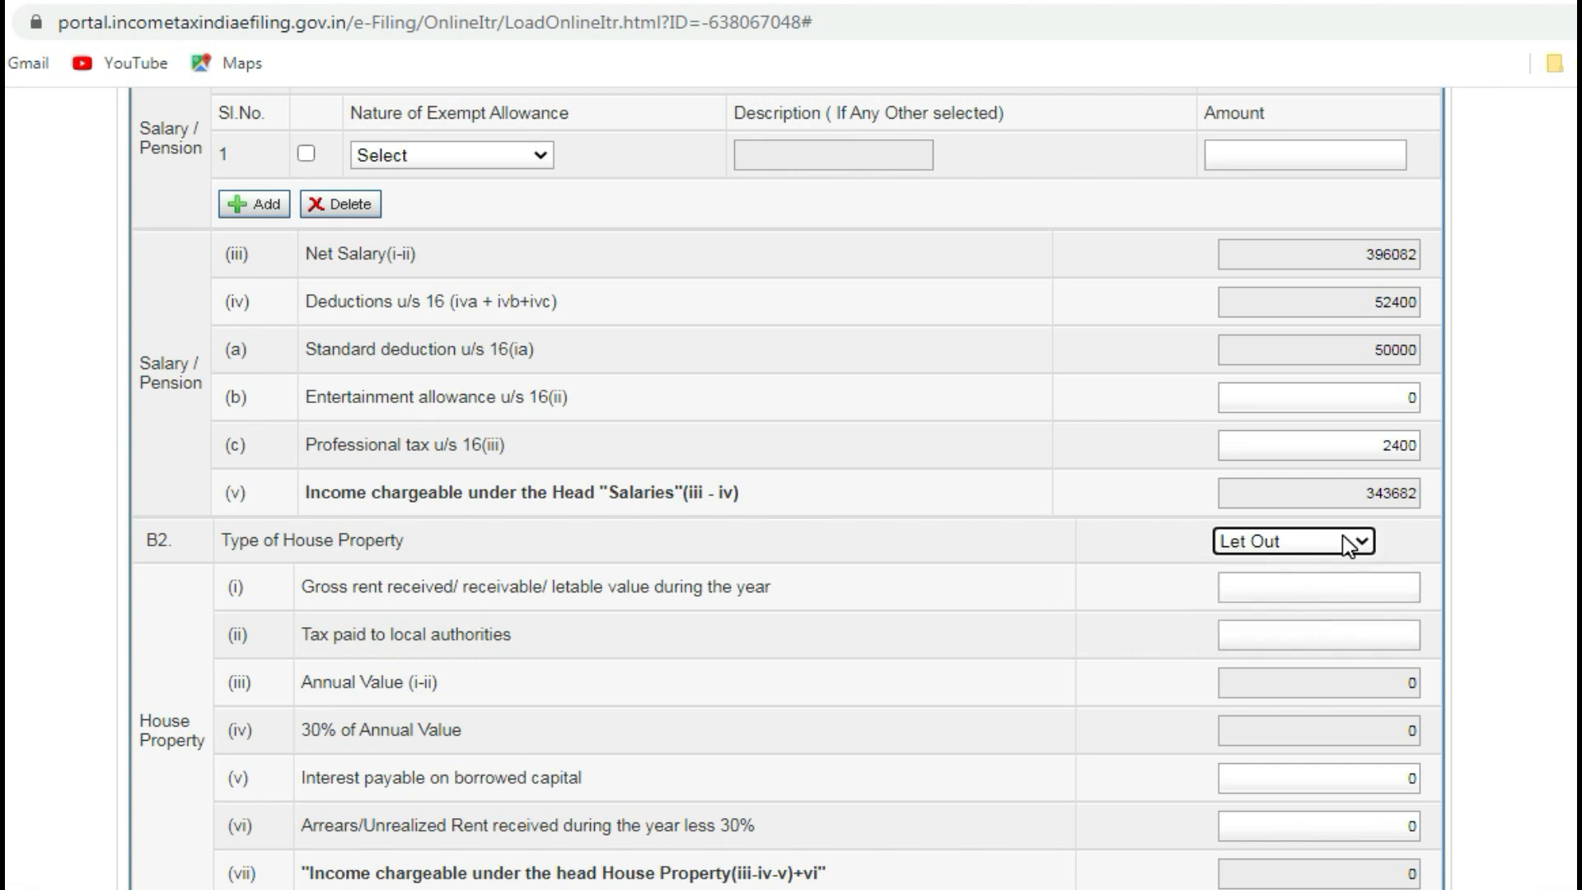
pyautogui.click(1315, 593)
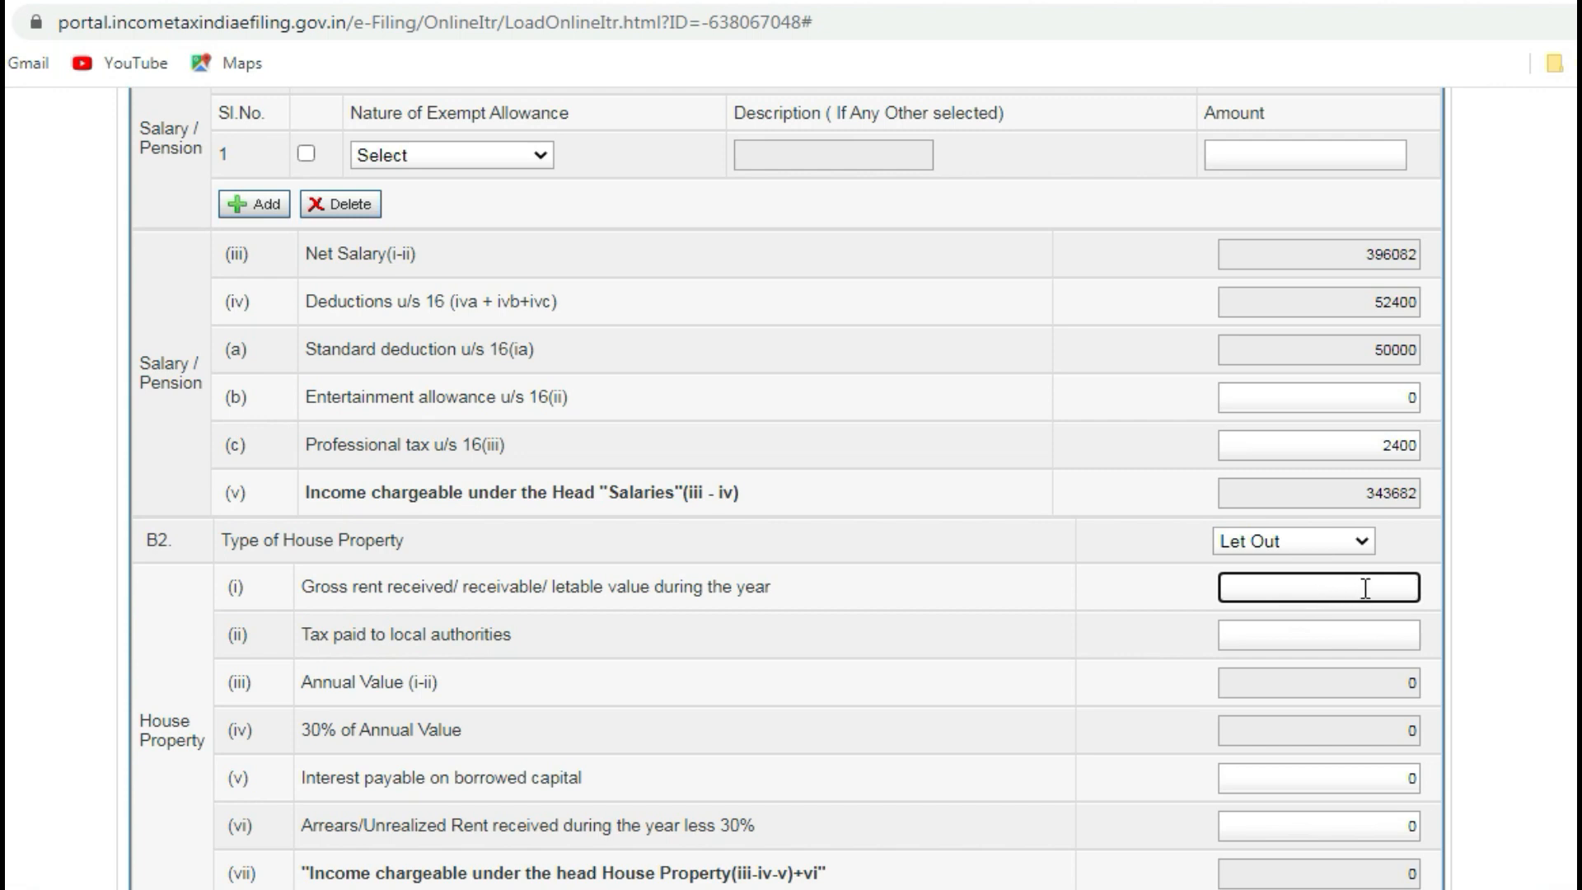
pyautogui.click(1376, 637)
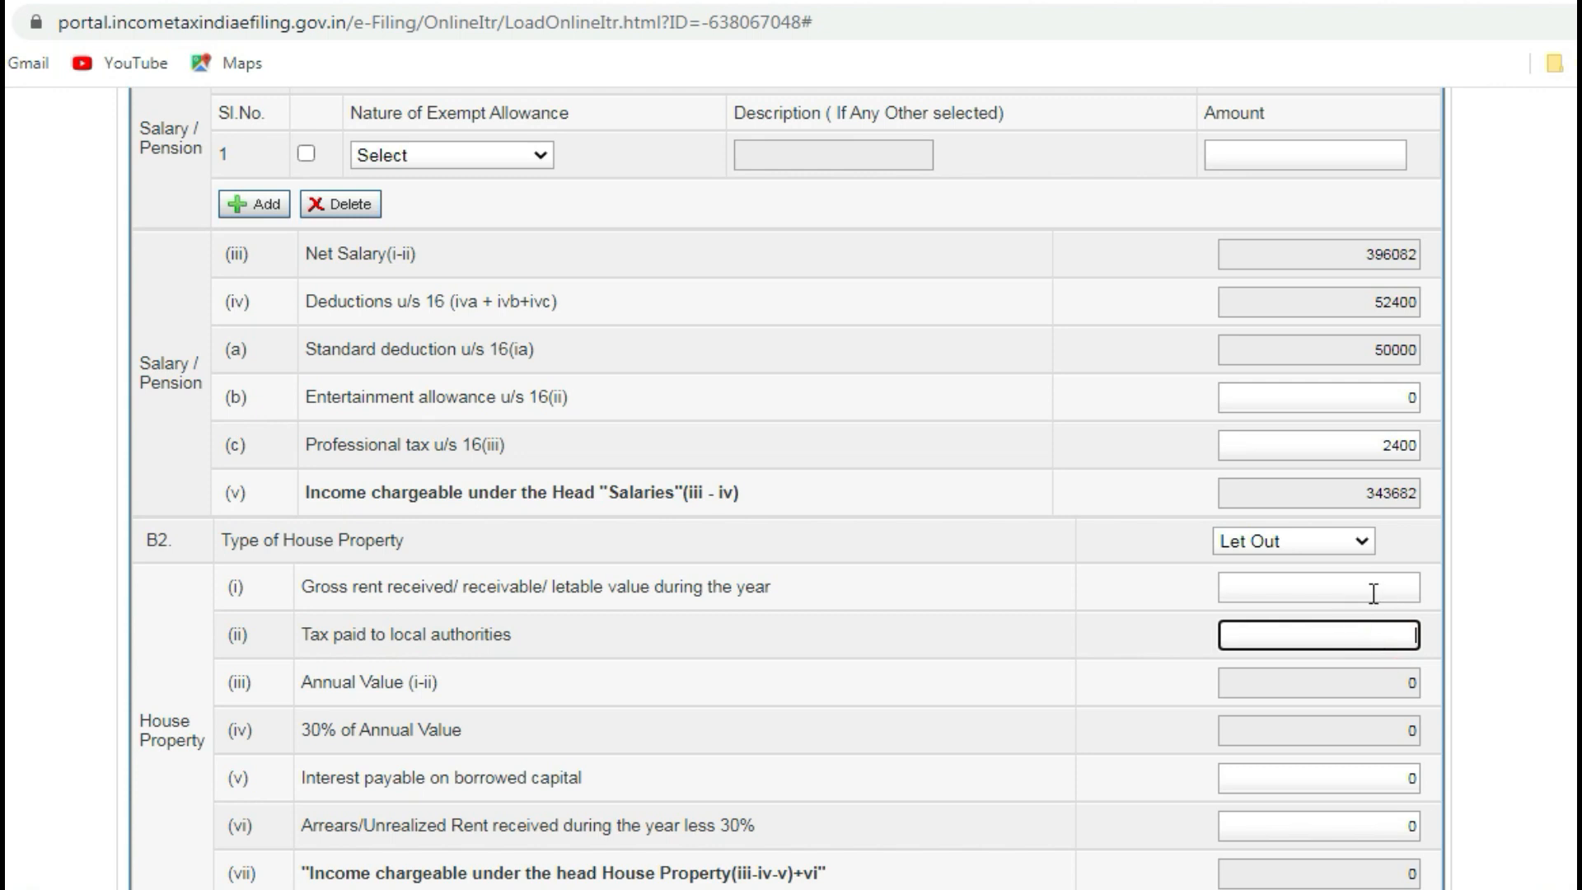
pyautogui.click(1335, 546)
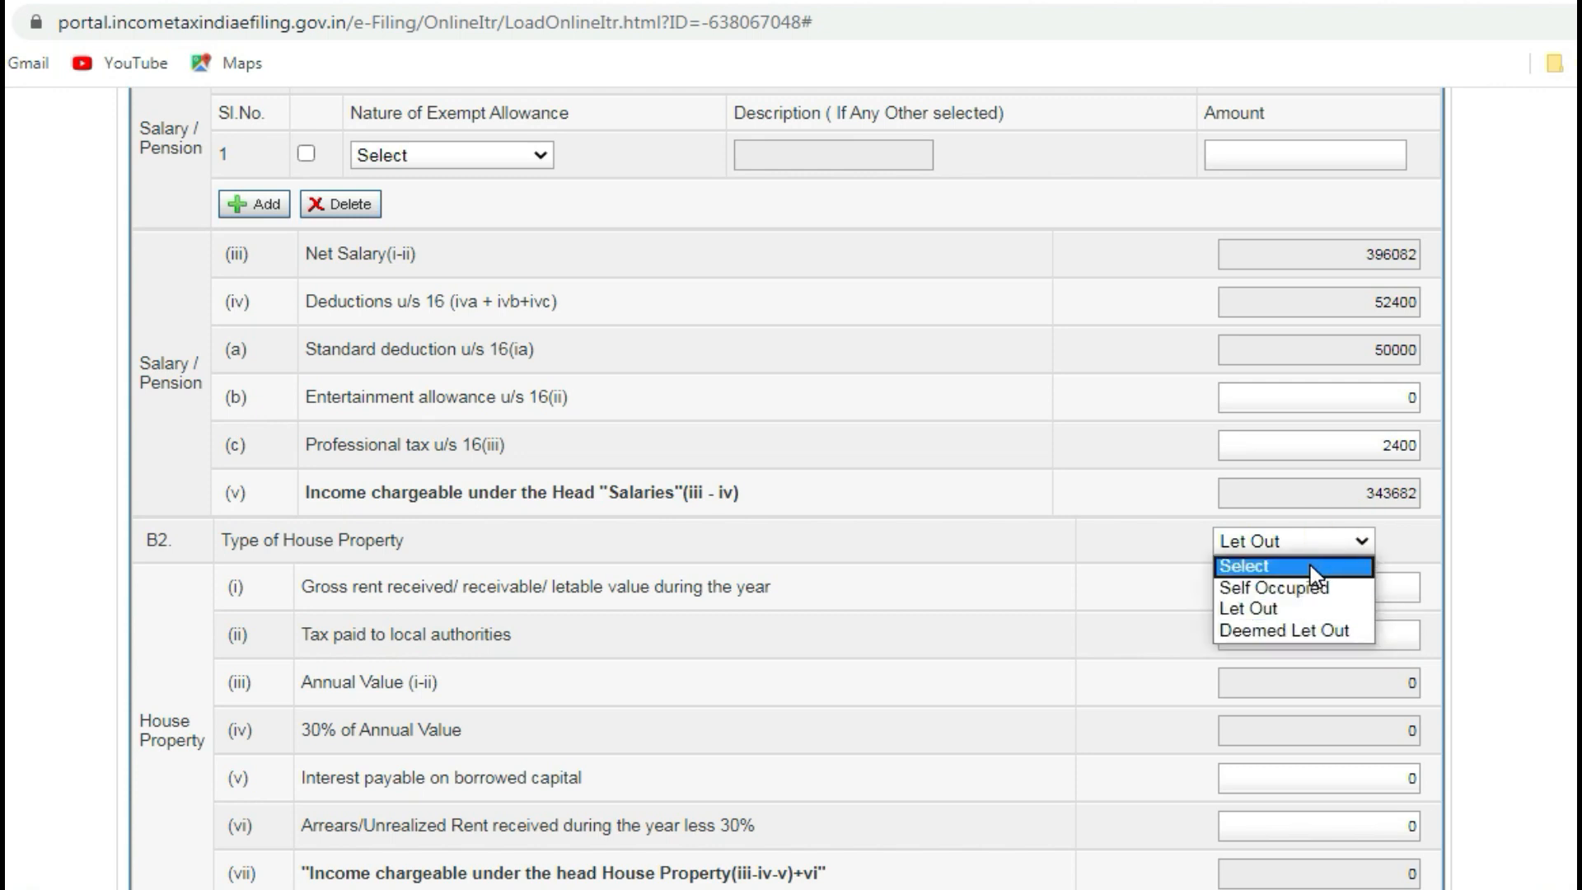
pyautogui.click(1309, 565)
# - Examine the interest payable on borrowed capital entry in the House Property section
pyautogui.scroll(-2, 1281, 745)
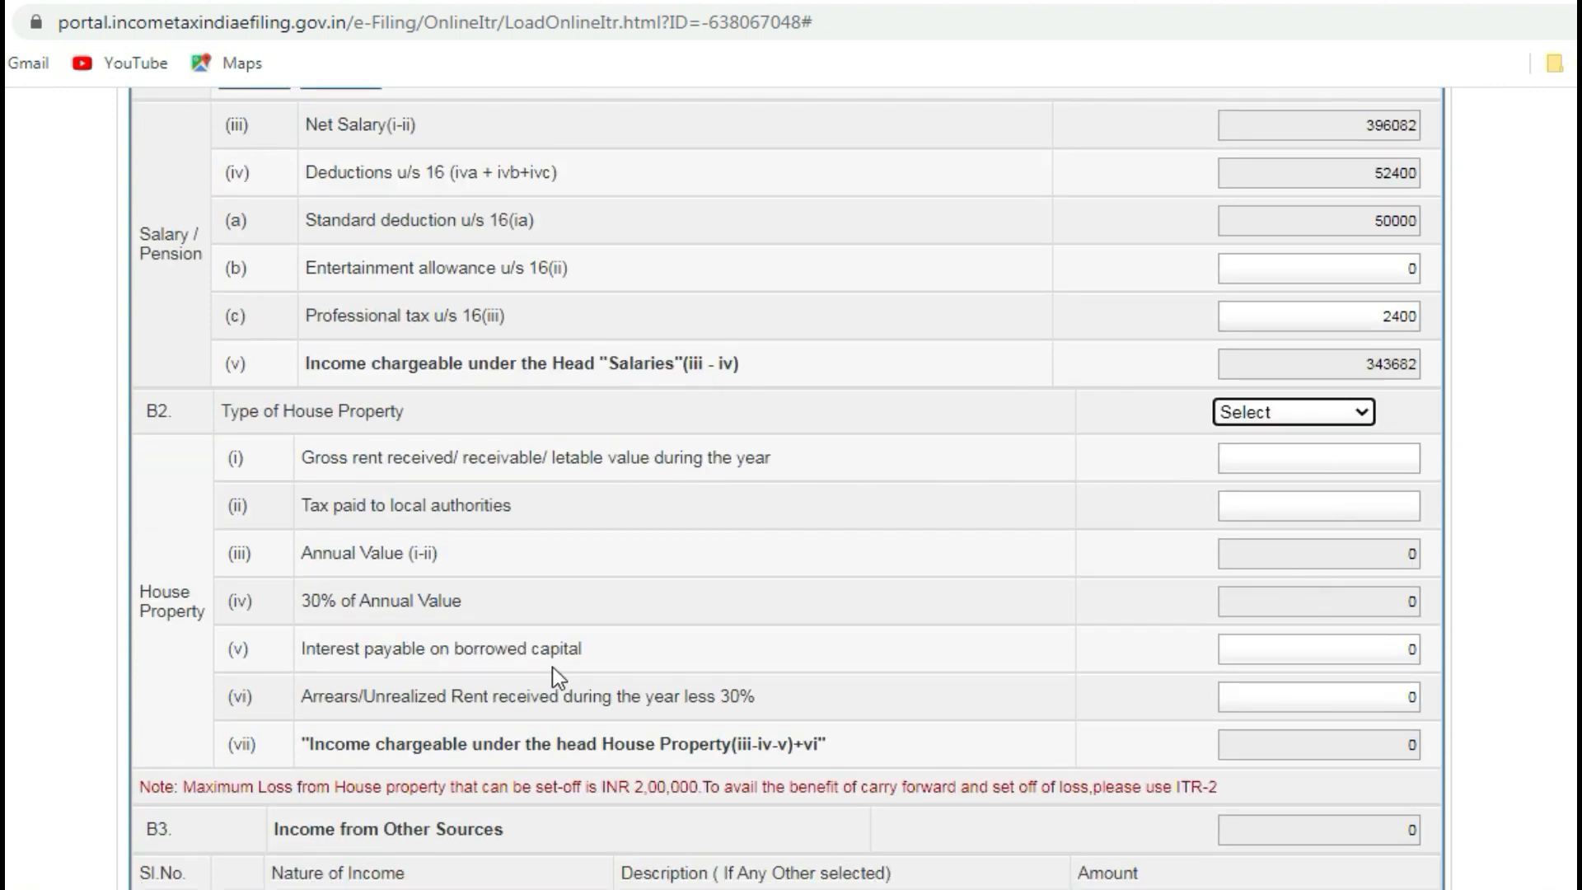
pyautogui.click(1392, 651)
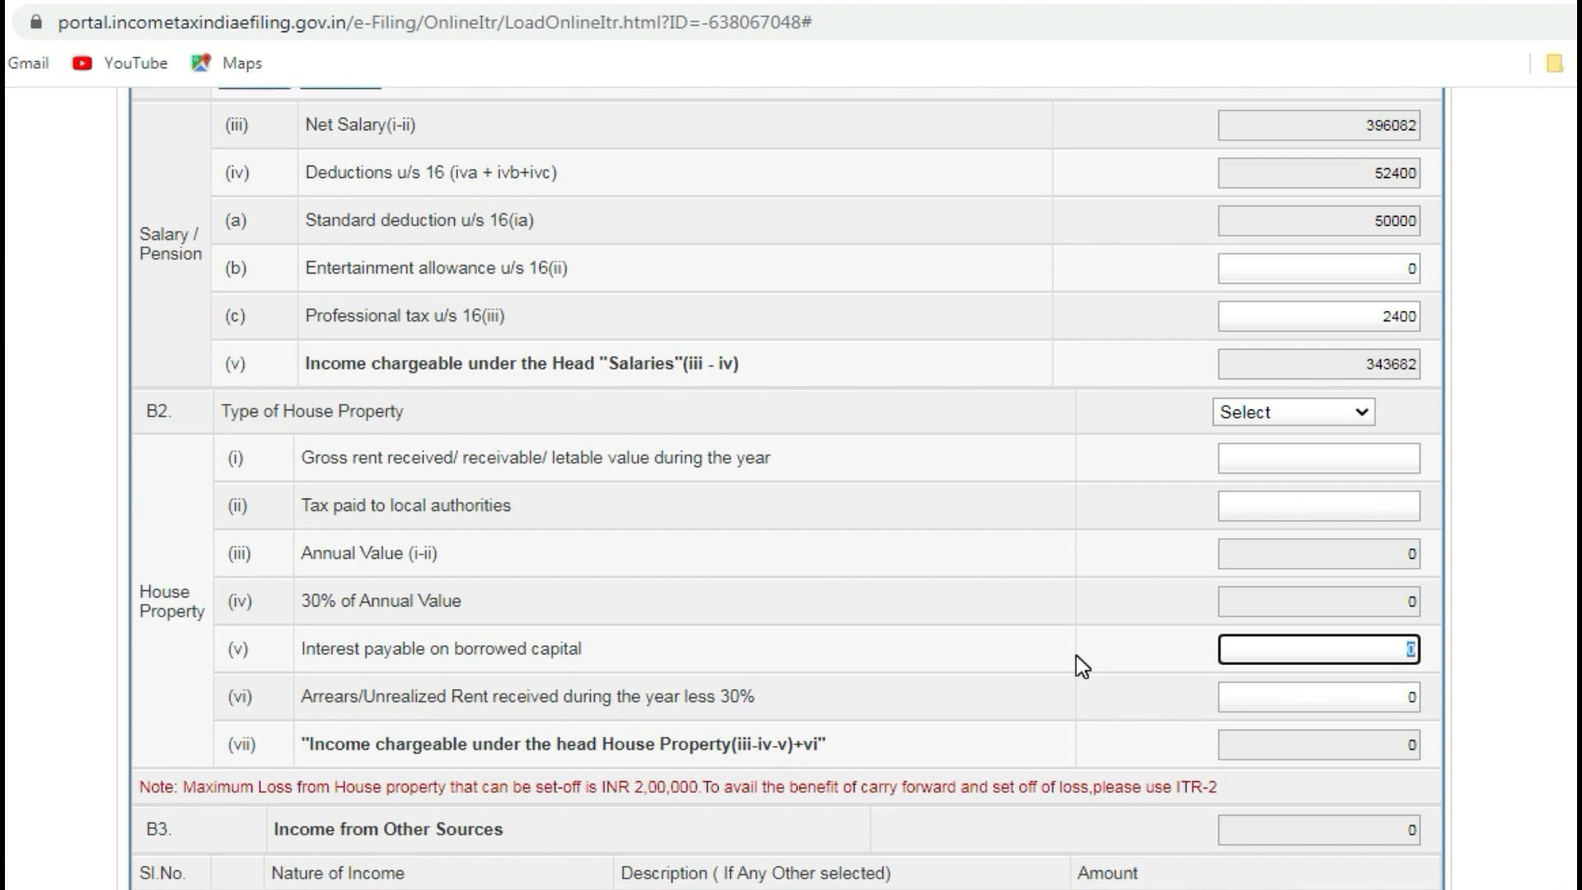
# - Add Interest from Saving Account of 1000 under Income from Other Sources, after trying Any Other as the nature of income
pyautogui.scroll(-3, 1077, 655)
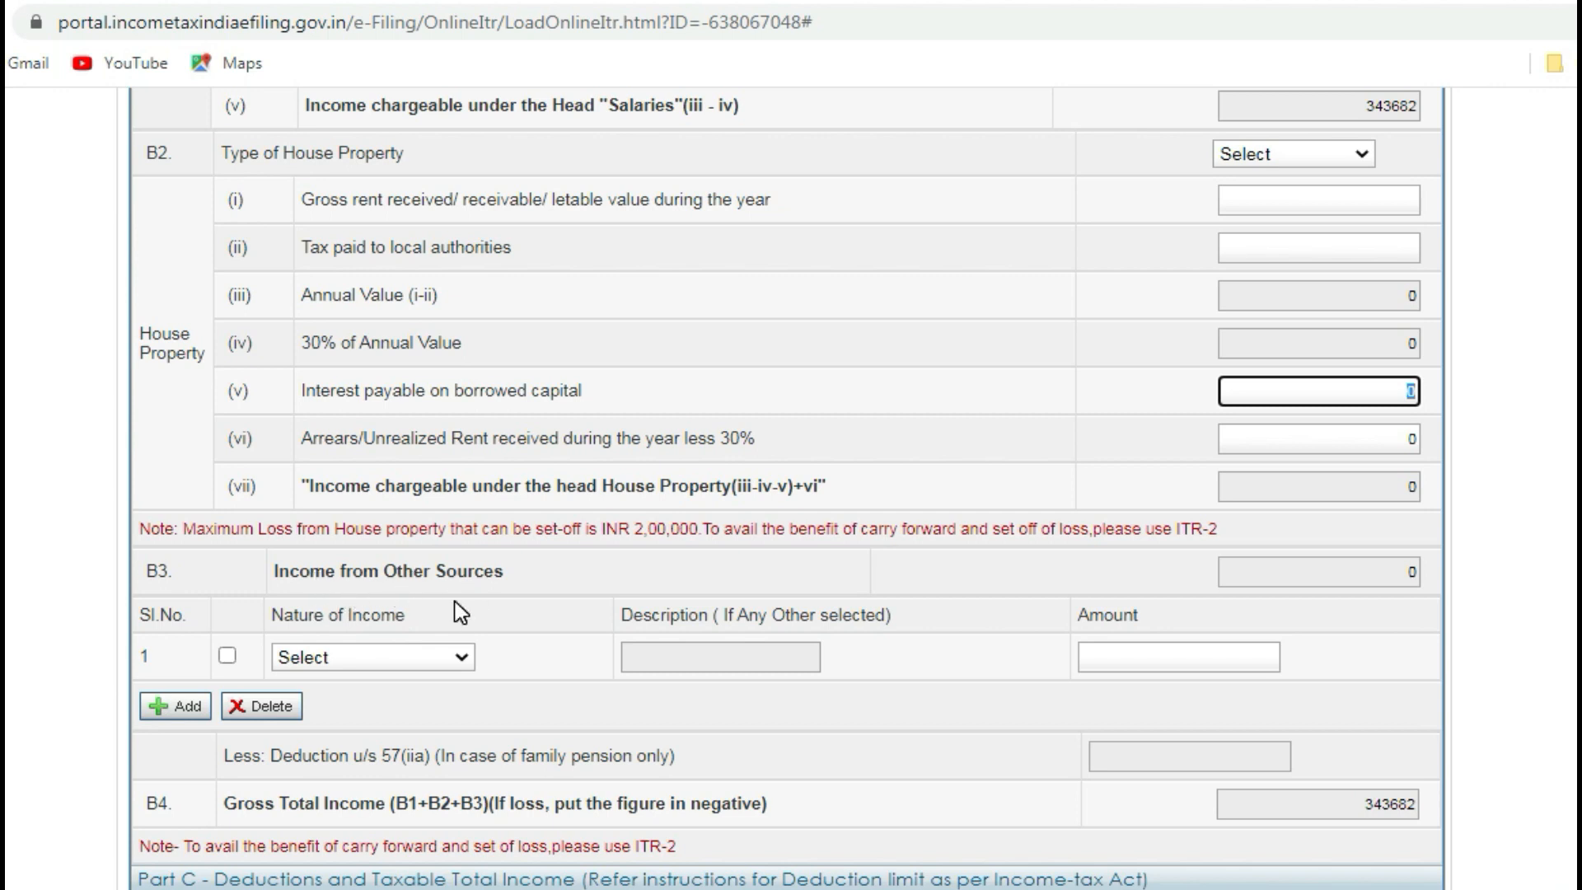
pyautogui.click(424, 660)
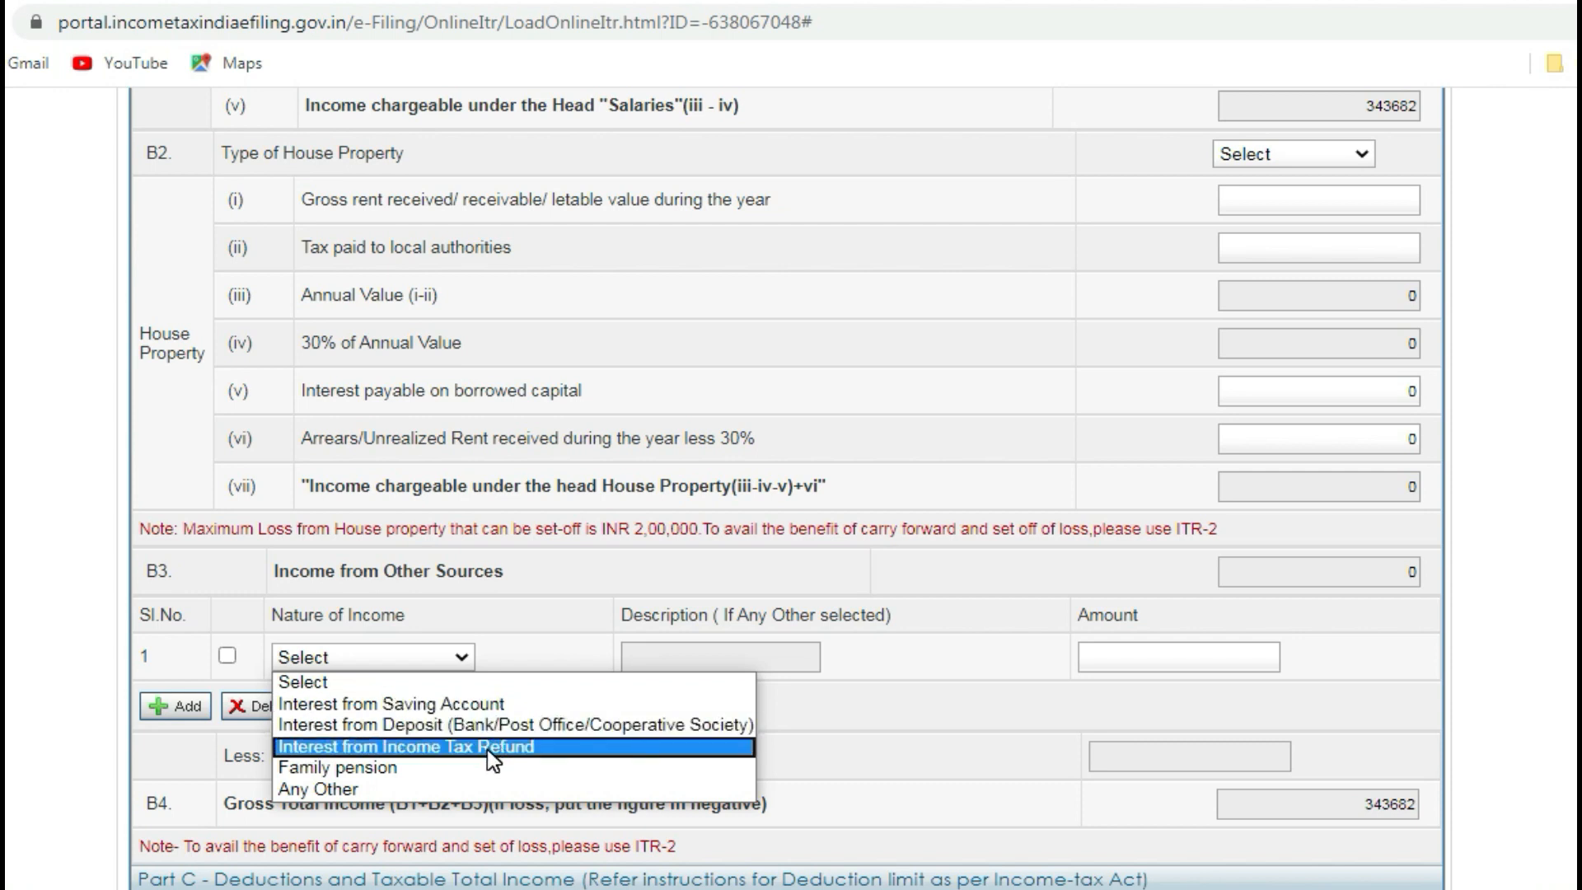
pyautogui.click(387, 791)
pyautogui.click(638, 659)
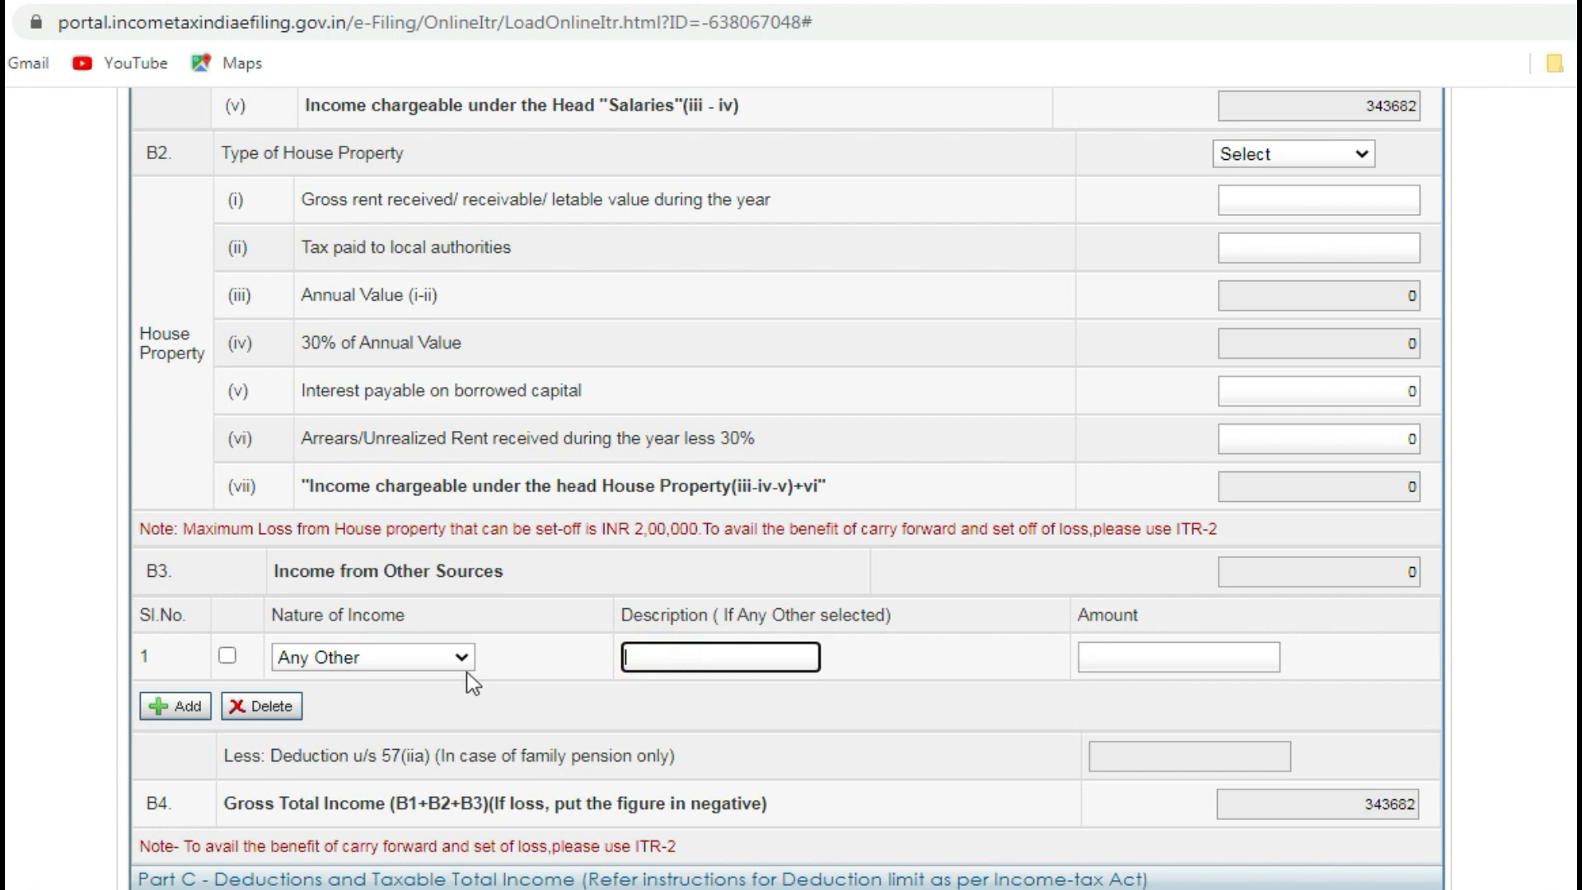
pyautogui.click(457, 657)
pyautogui.click(425, 705)
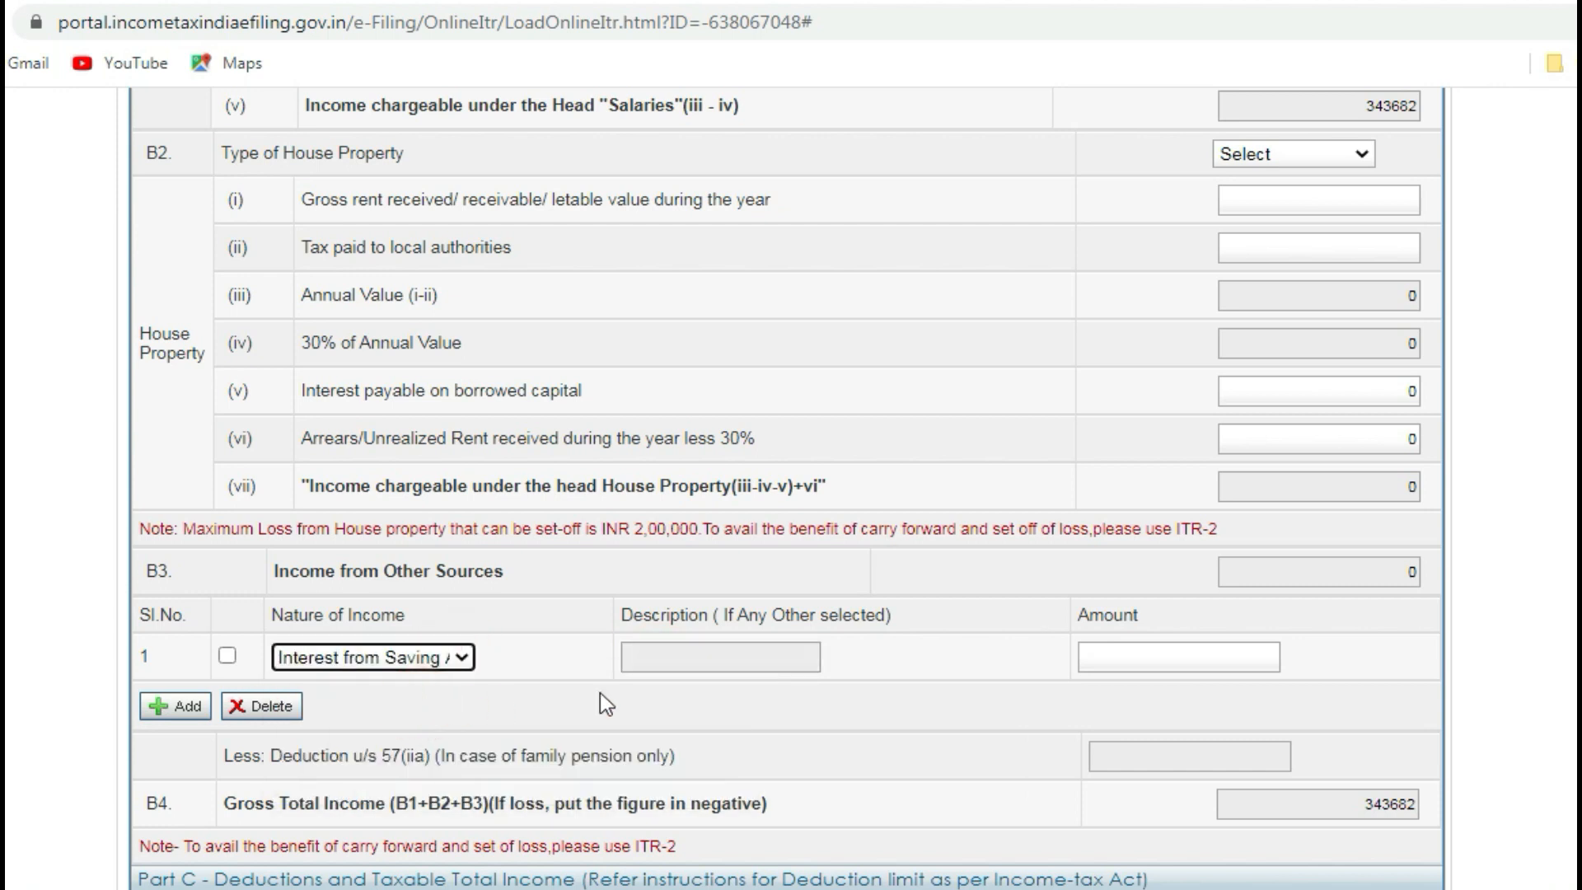
pyautogui.click(1155, 659)
pyautogui.write('1000')
pyautogui.click(1310, 651)
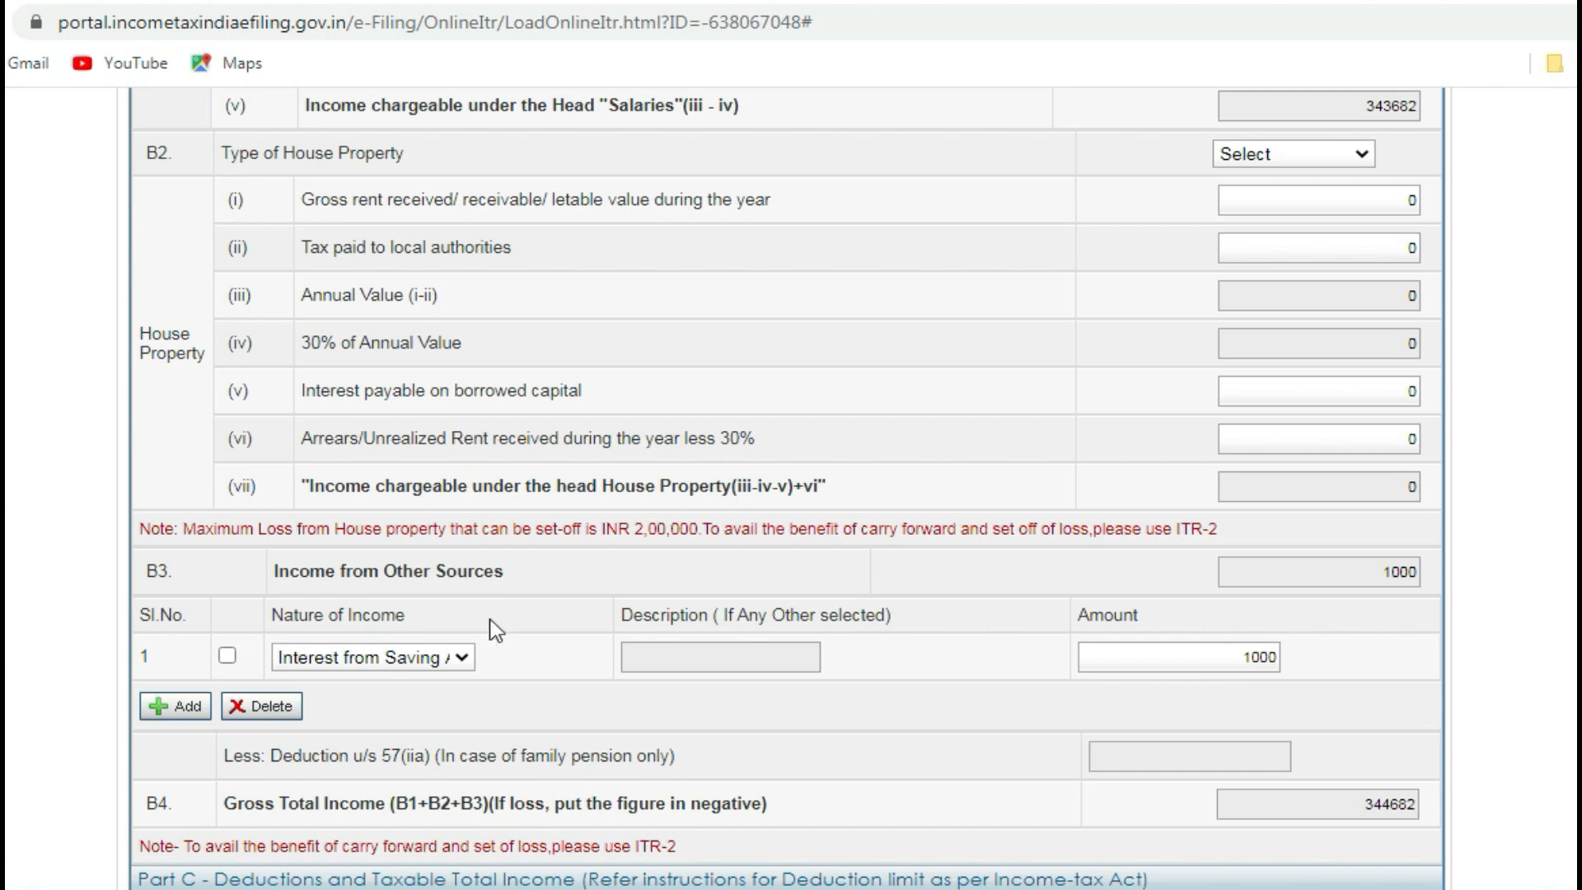
# - Enter 1000 as the 80TTA deduction for interest on saving bank accounts in Part C
pyautogui.scroll(-14, 1211, 689)
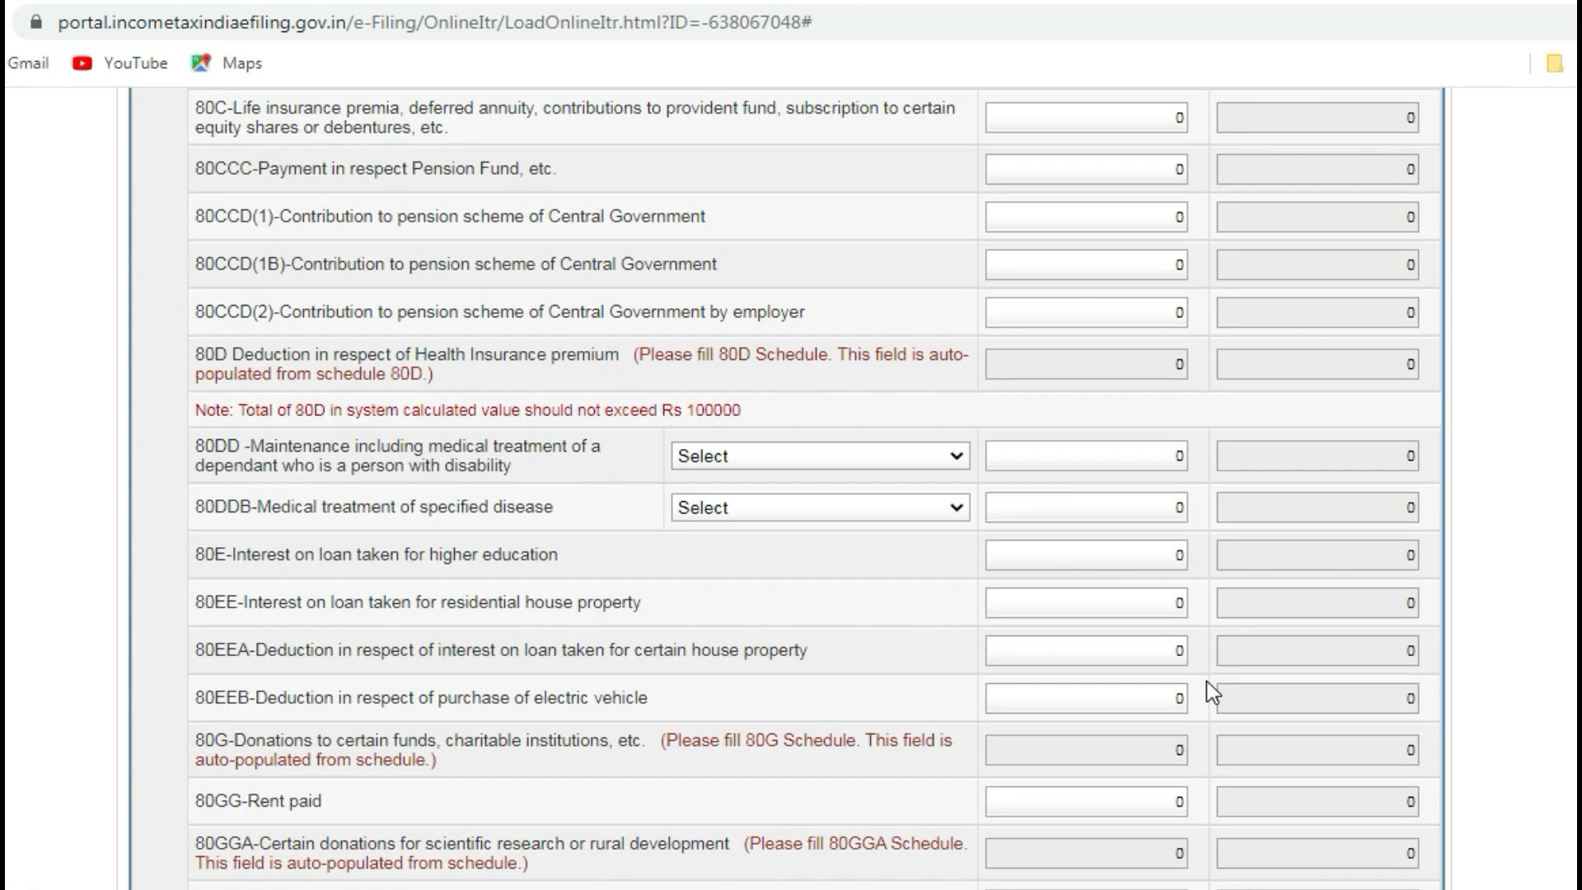
pyautogui.scroll(-3, 1212, 692)
pyautogui.scroll(2, 328, 597)
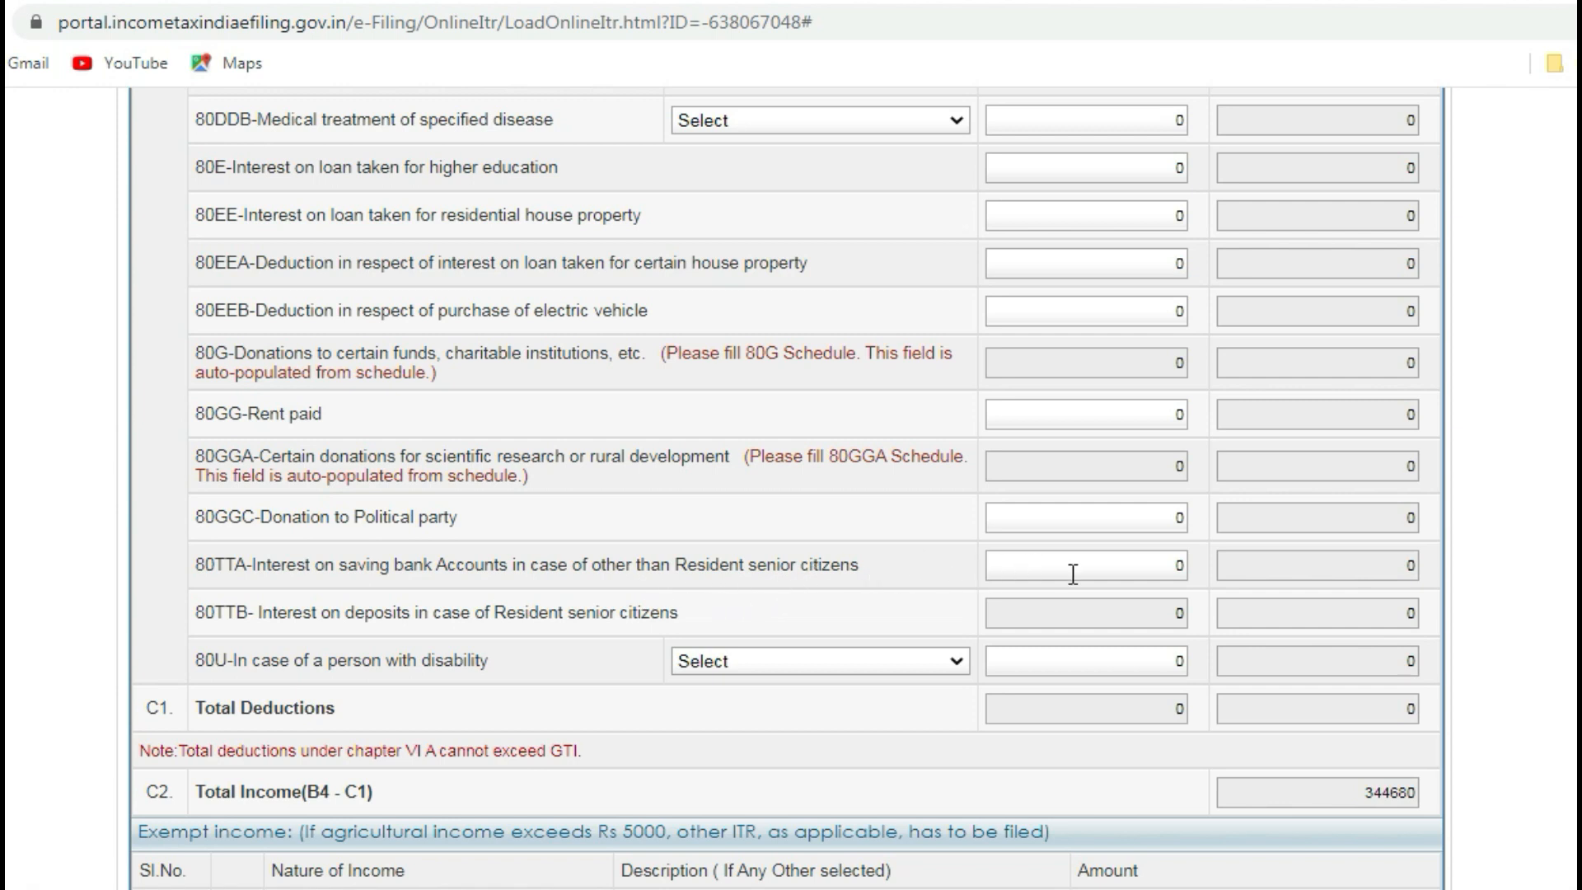
pyautogui.click(1160, 569)
pyautogui.write('1')
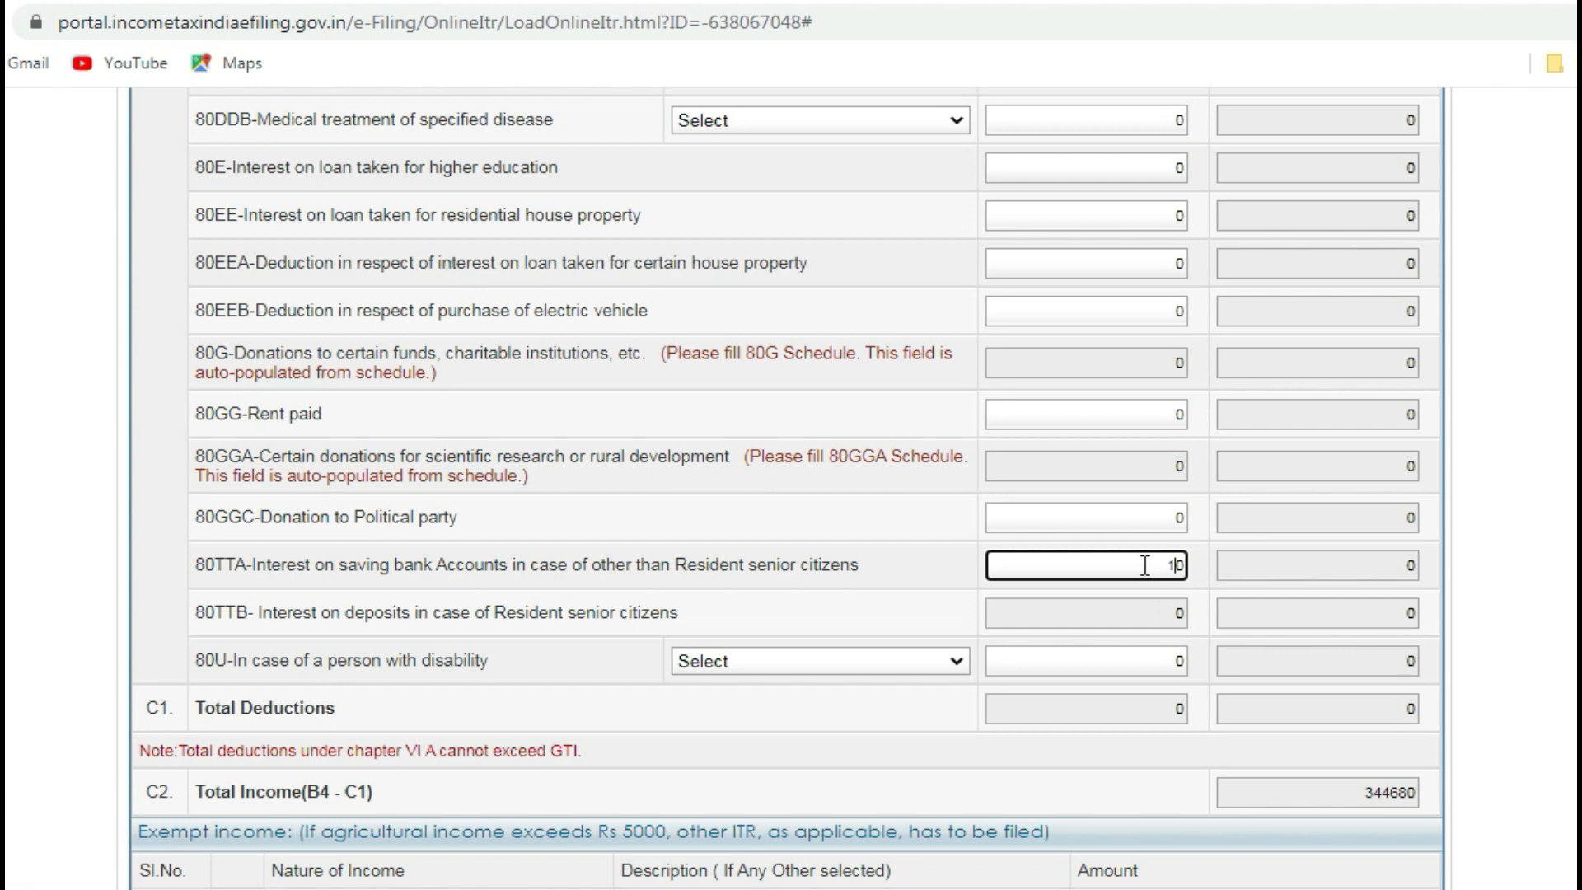
pyautogui.write('00')
pyautogui.click(1531, 559)
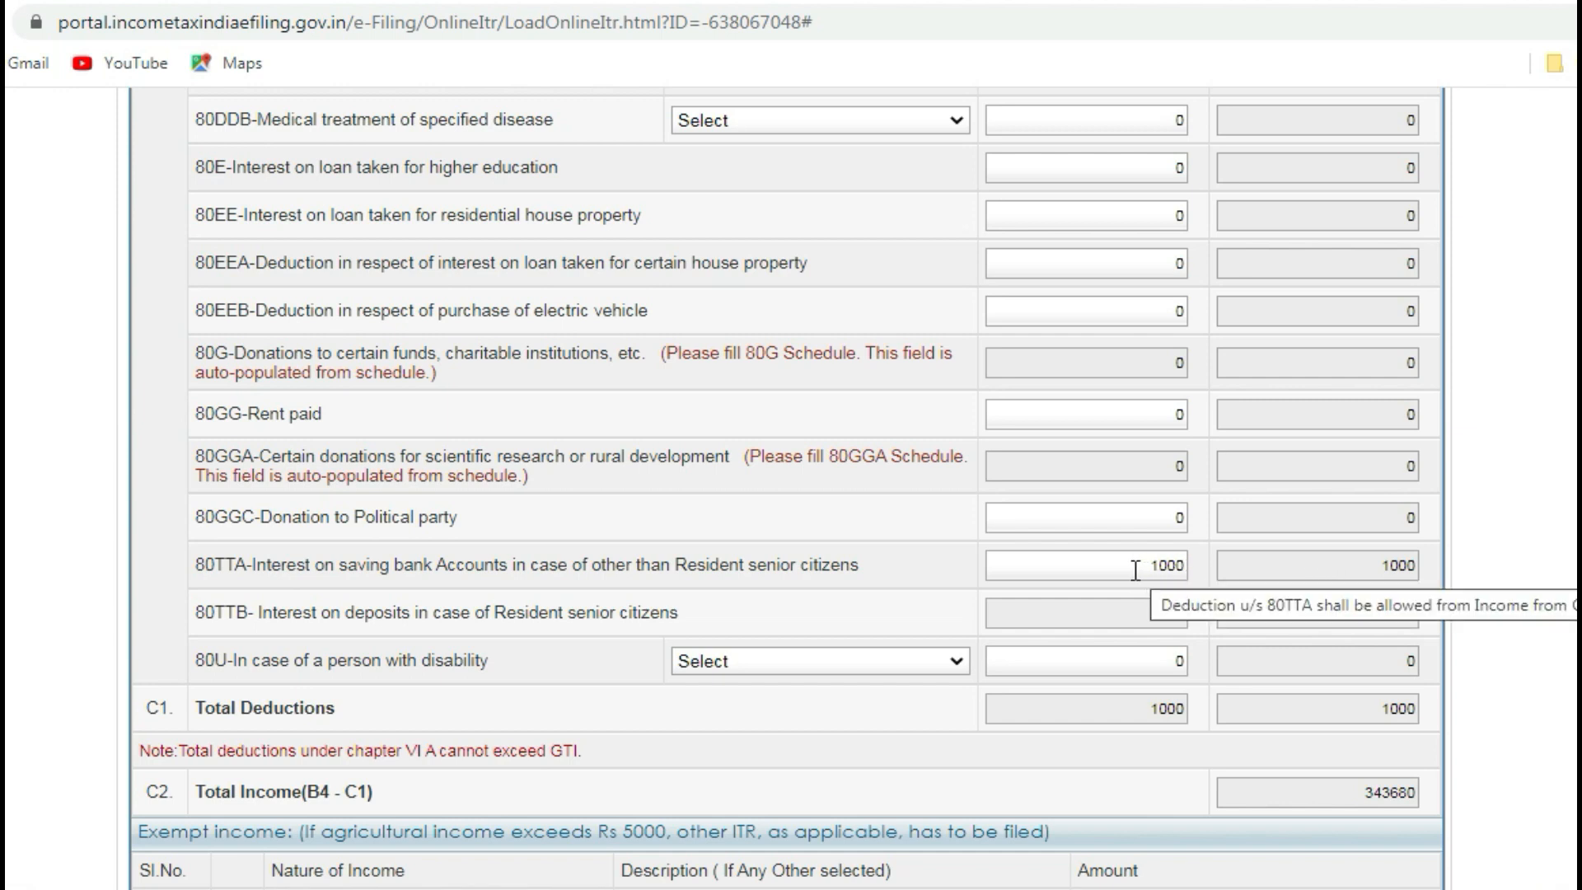
# - Compare the savings interest under Income from Other Sources with the 80TTA deduction and the Part C deduction list
pyautogui.scroll(10, 1130, 569)
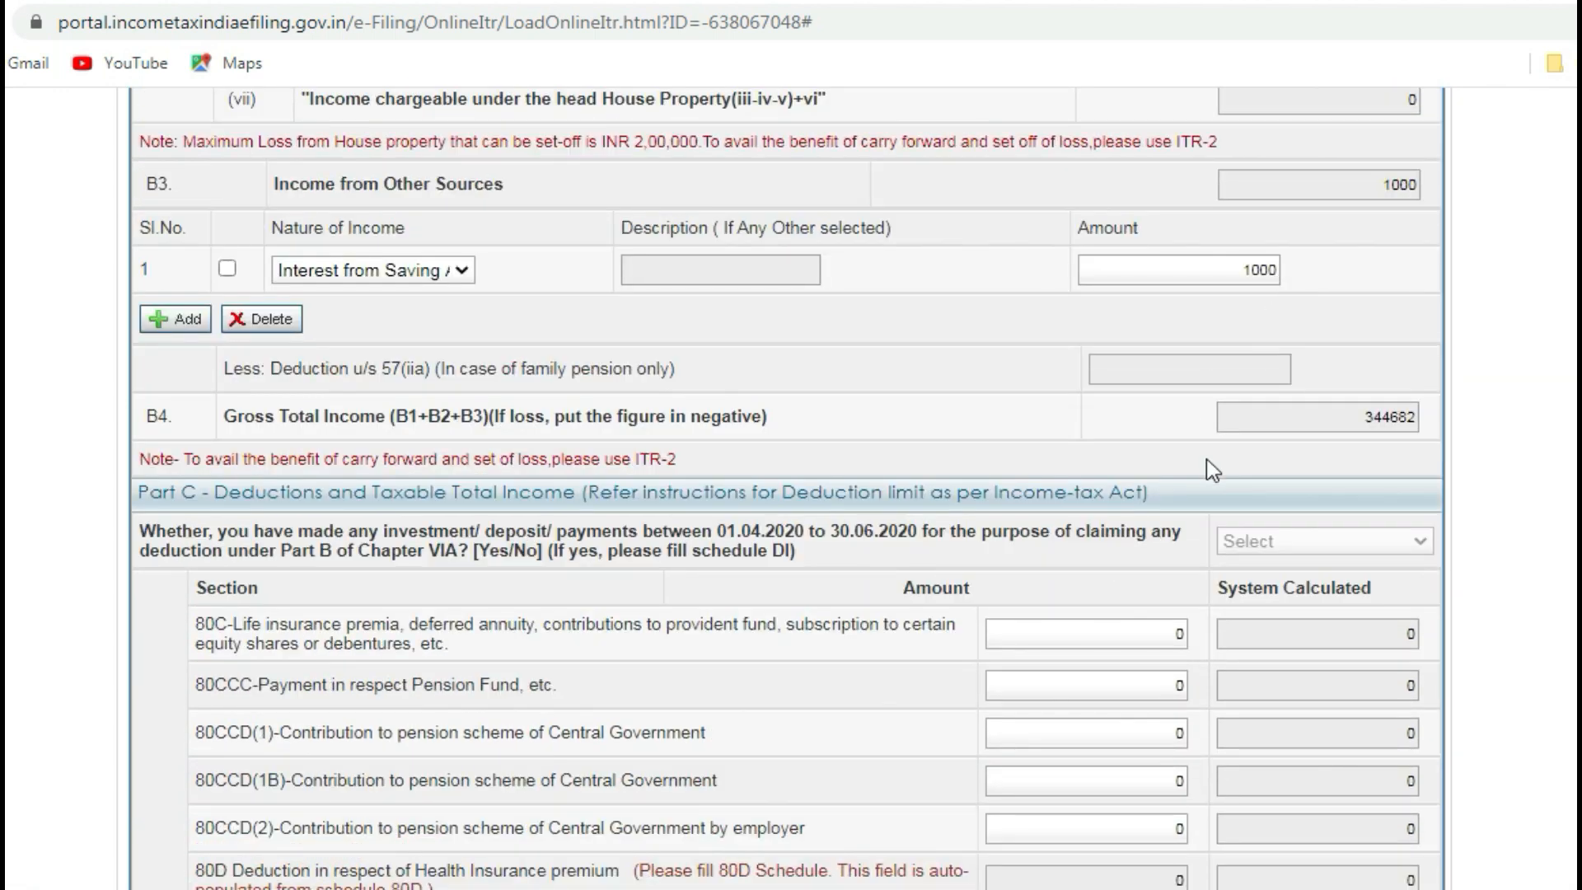
pyautogui.scroll(-6, 1199, 503)
pyautogui.scroll(-5, 1075, 742)
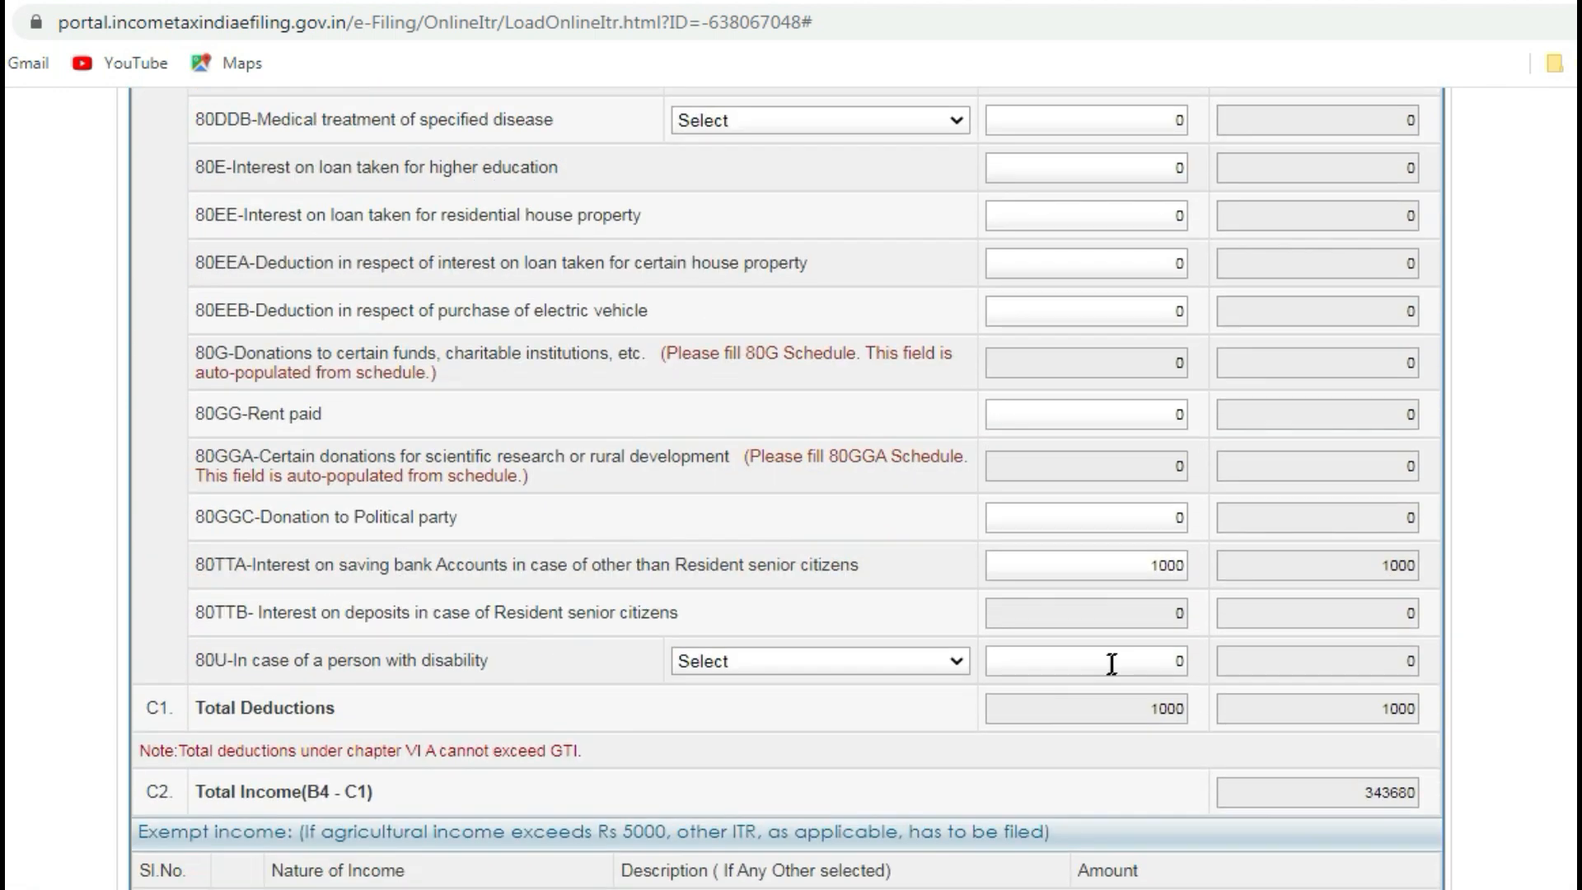
pyautogui.scroll(12, 1133, 579)
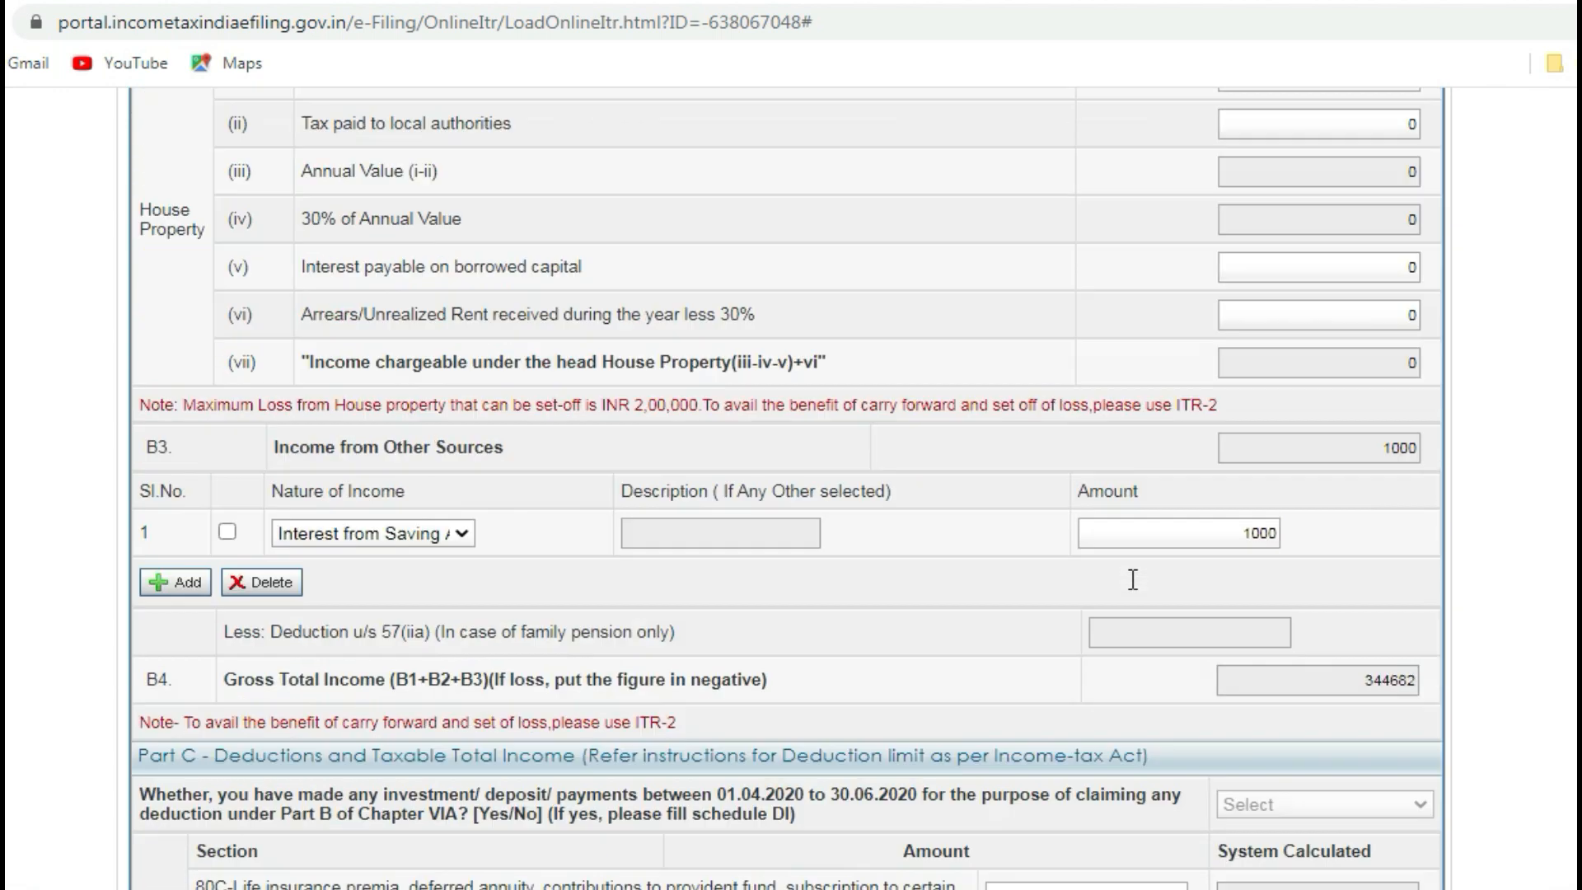
pyautogui.scroll(-3, 1119, 610)
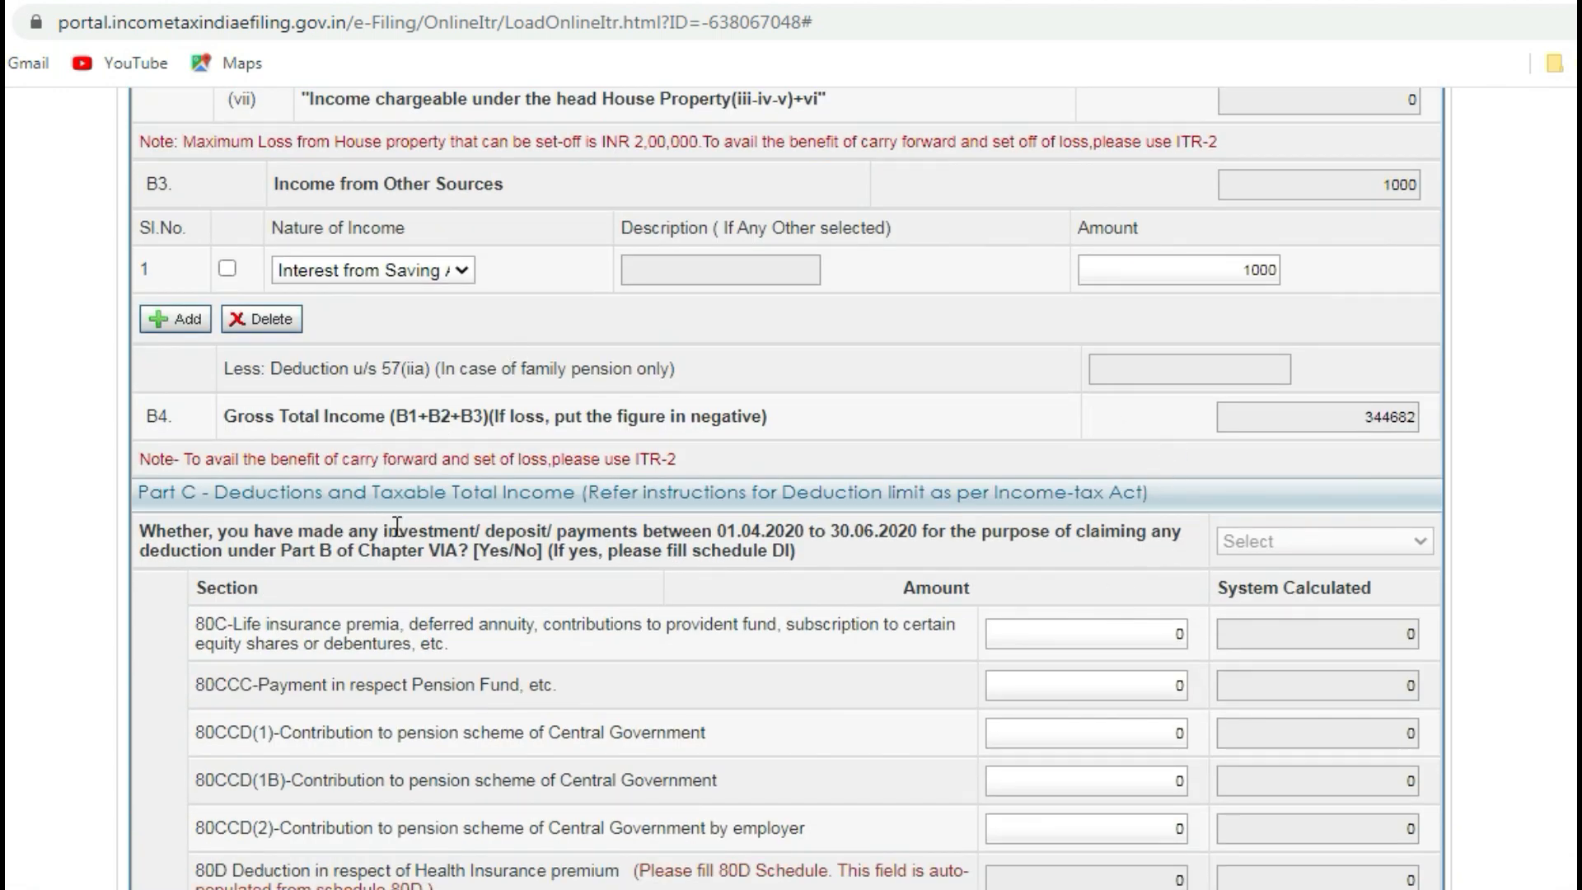
pyautogui.scroll(-2, 398, 521)
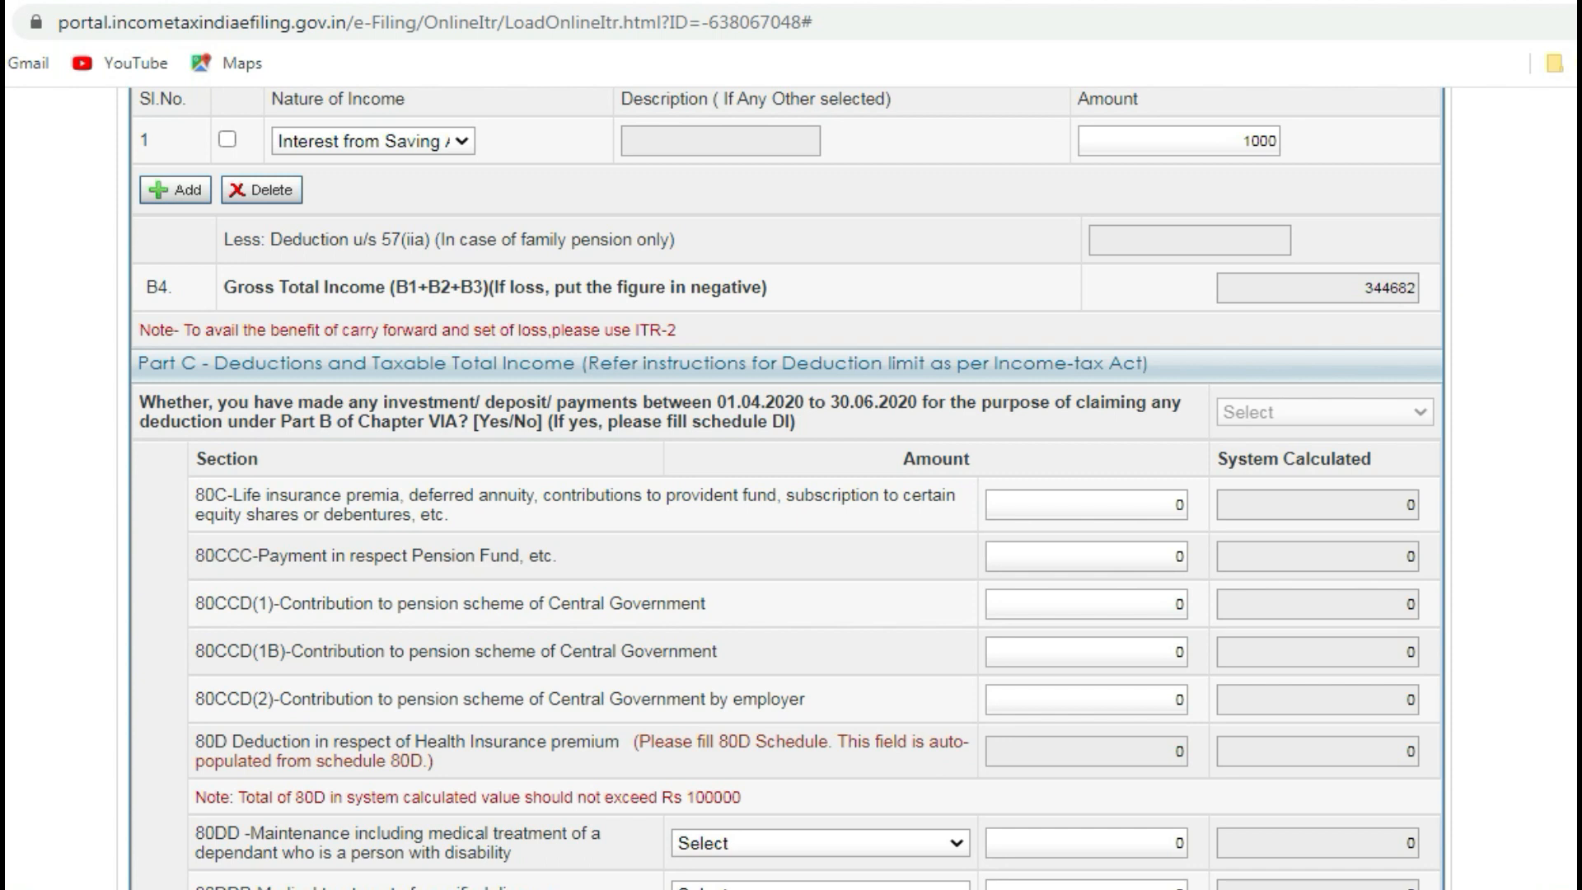
# - Switch to the Form-16 PDF and check its savings interest, standard deduction, professional tax and income after those deductions
pyautogui.click(103, 889)
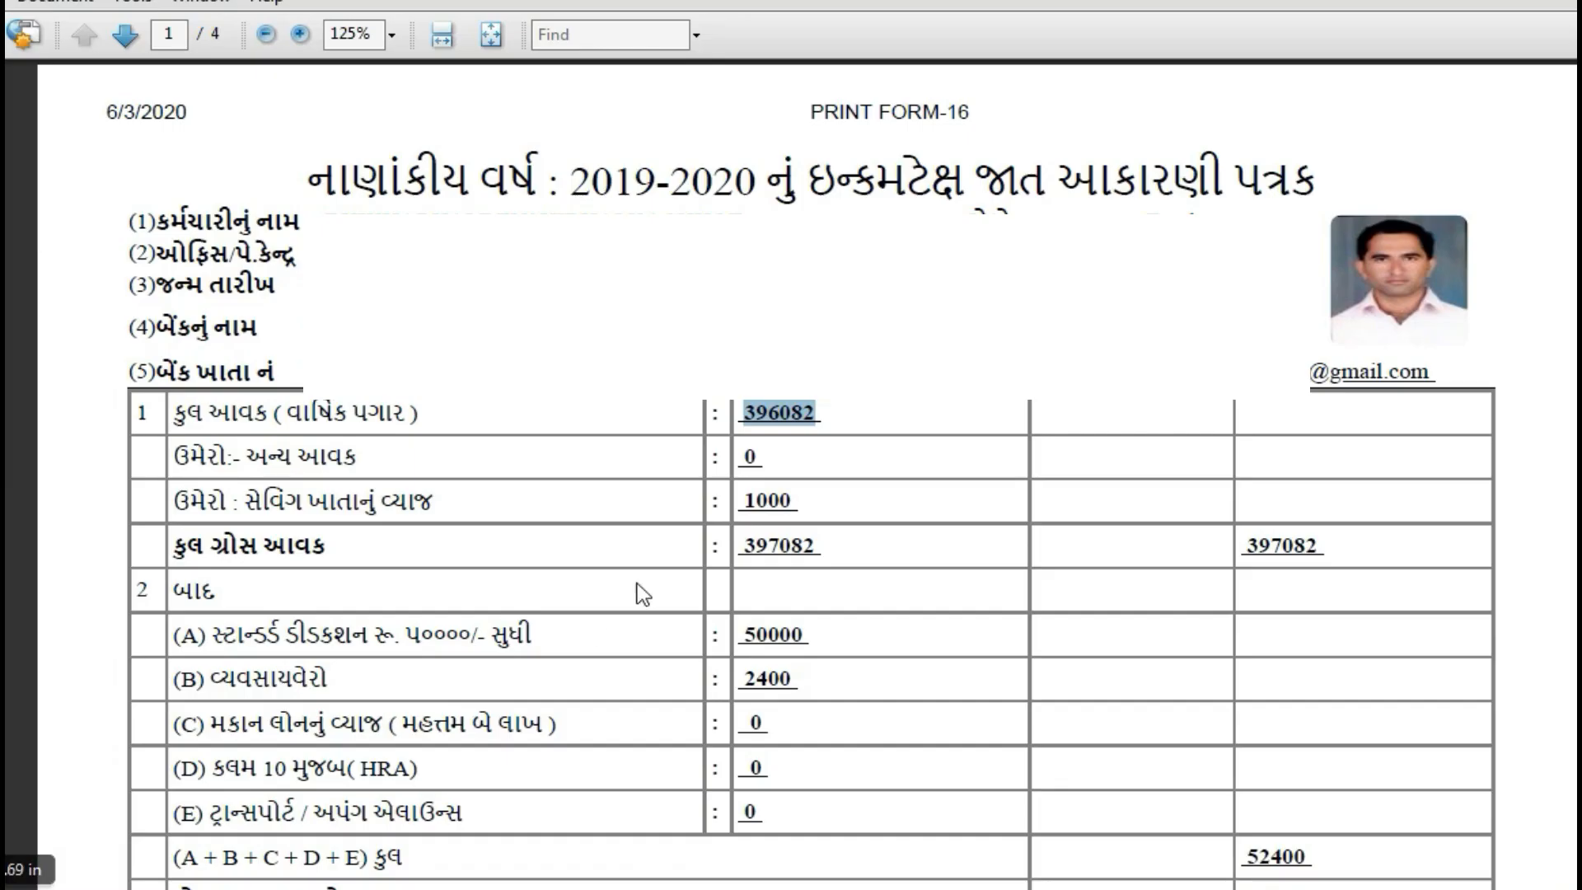
pyautogui.moveTo(807, 520); pyautogui.dragTo(741, 511)
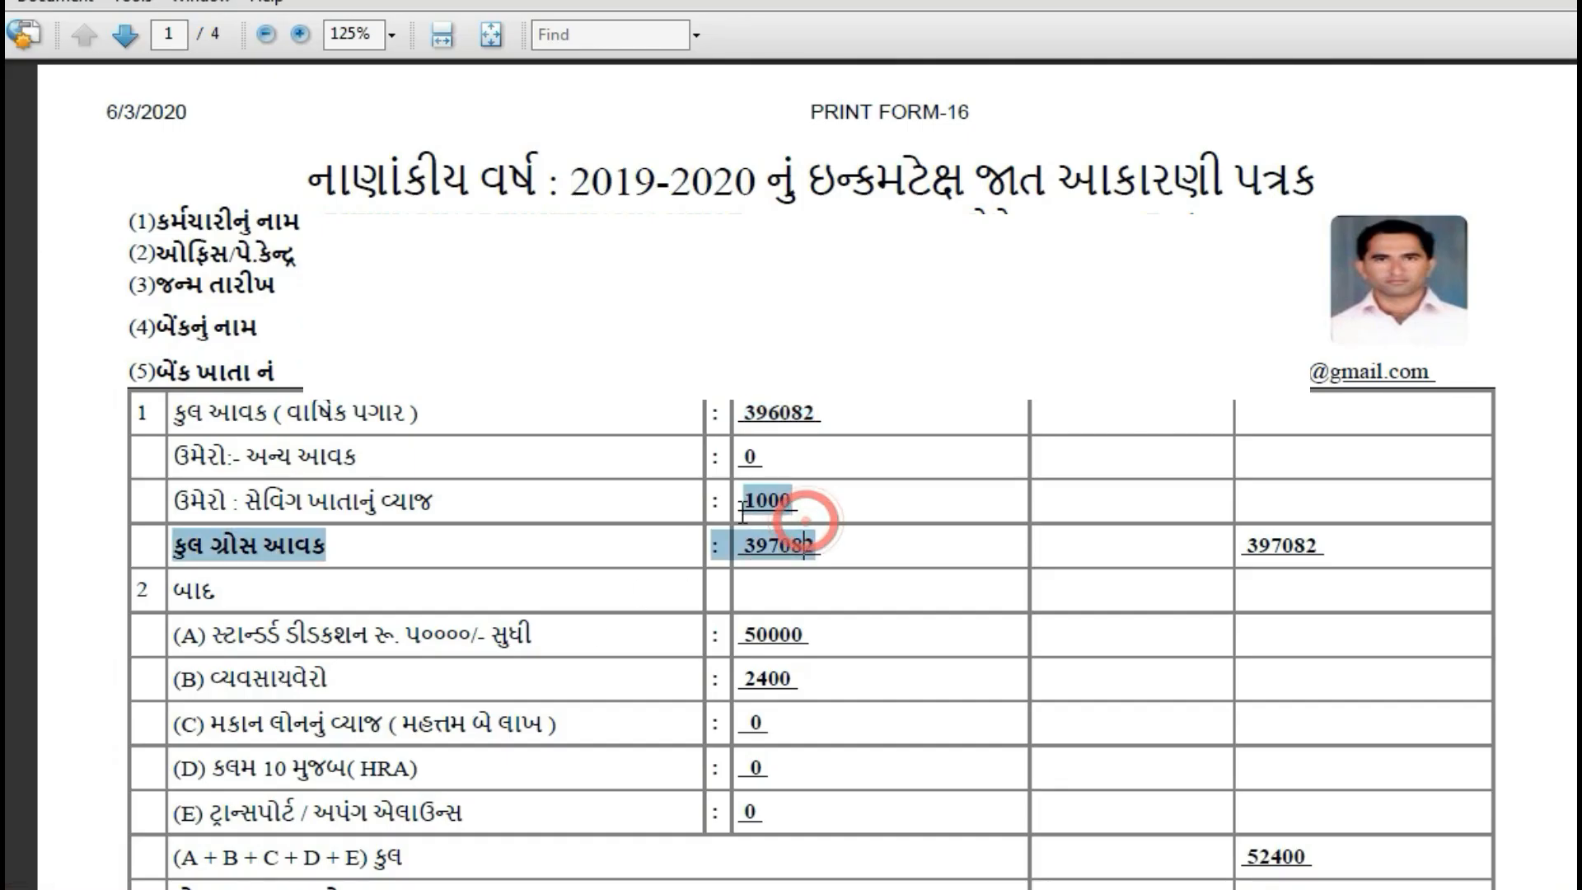
pyautogui.click(805, 499)
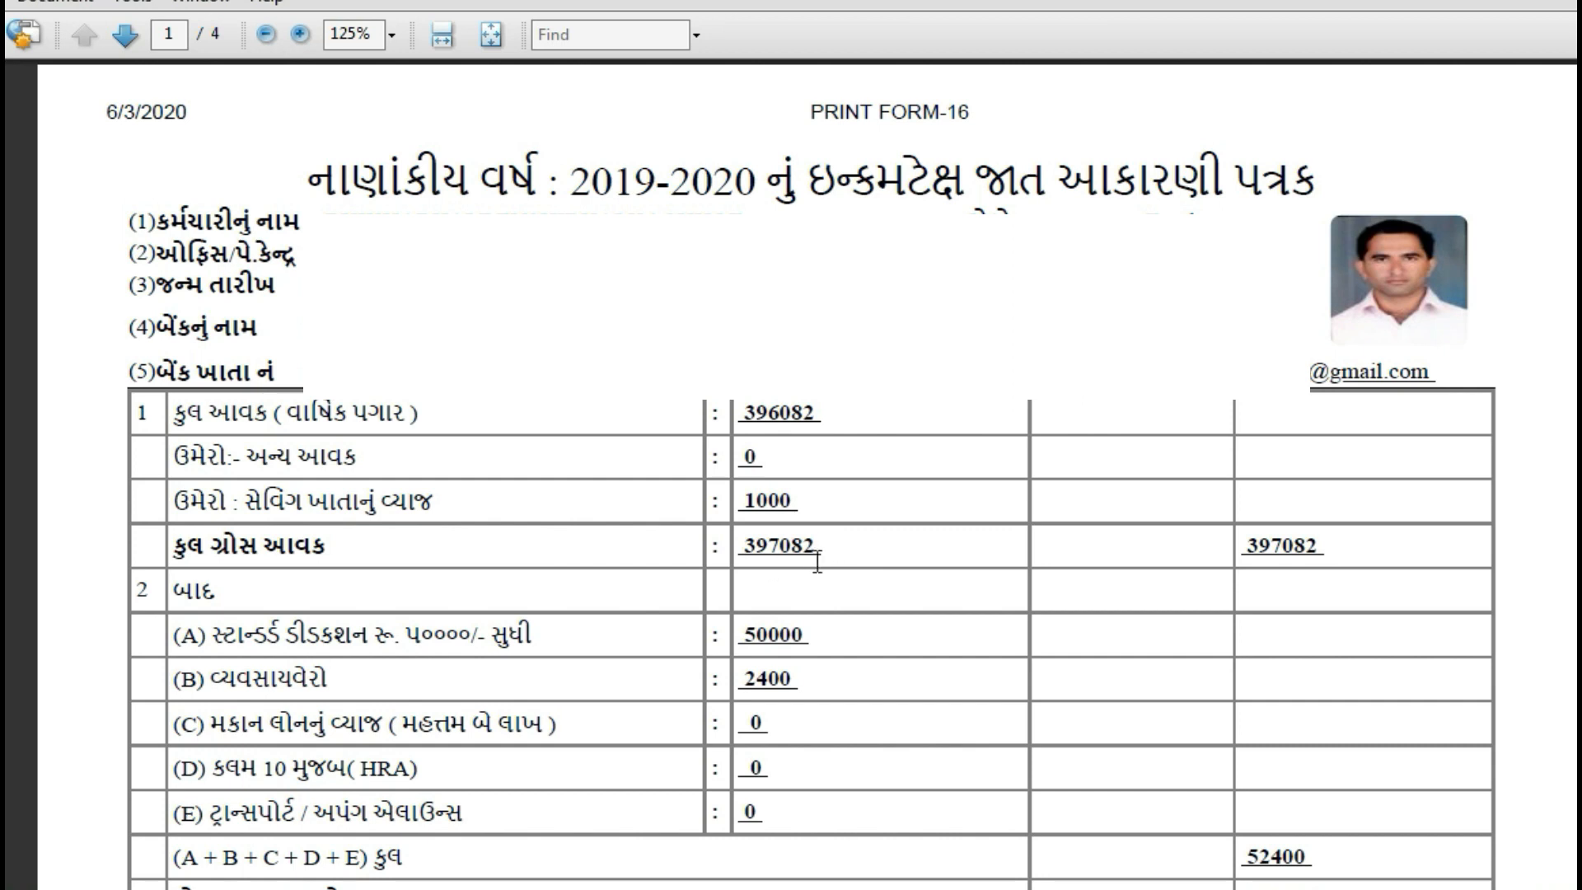
pyautogui.scroll(-1, 804, 605)
pyautogui.moveTo(806, 574); pyautogui.dragTo(730, 582)
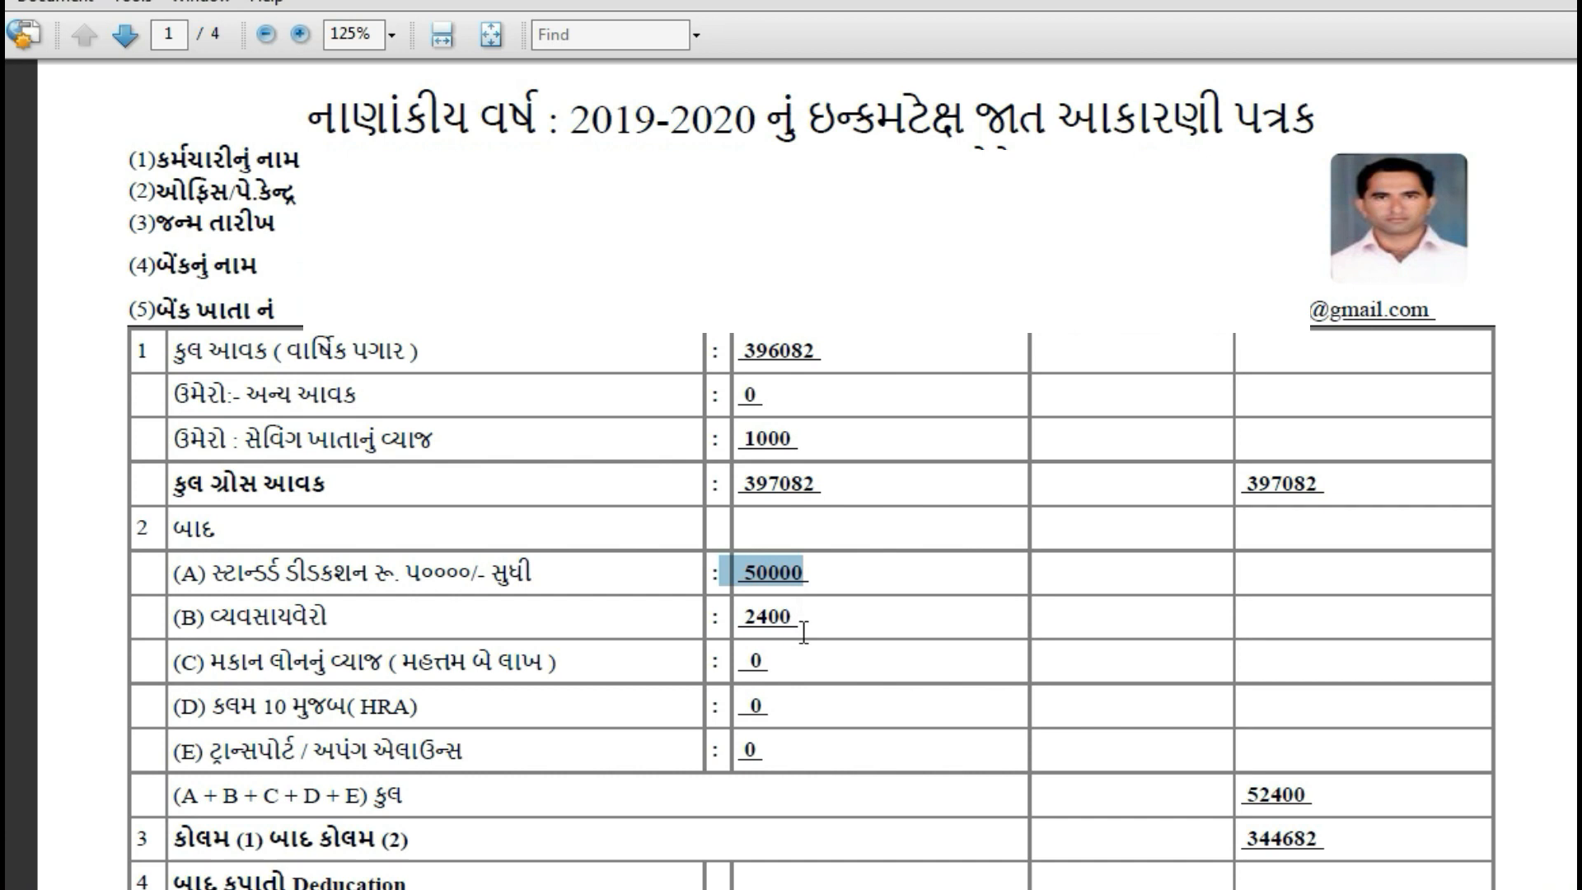
pyautogui.moveTo(804, 624); pyautogui.dragTo(742, 620)
pyautogui.scroll(-2, 883, 687)
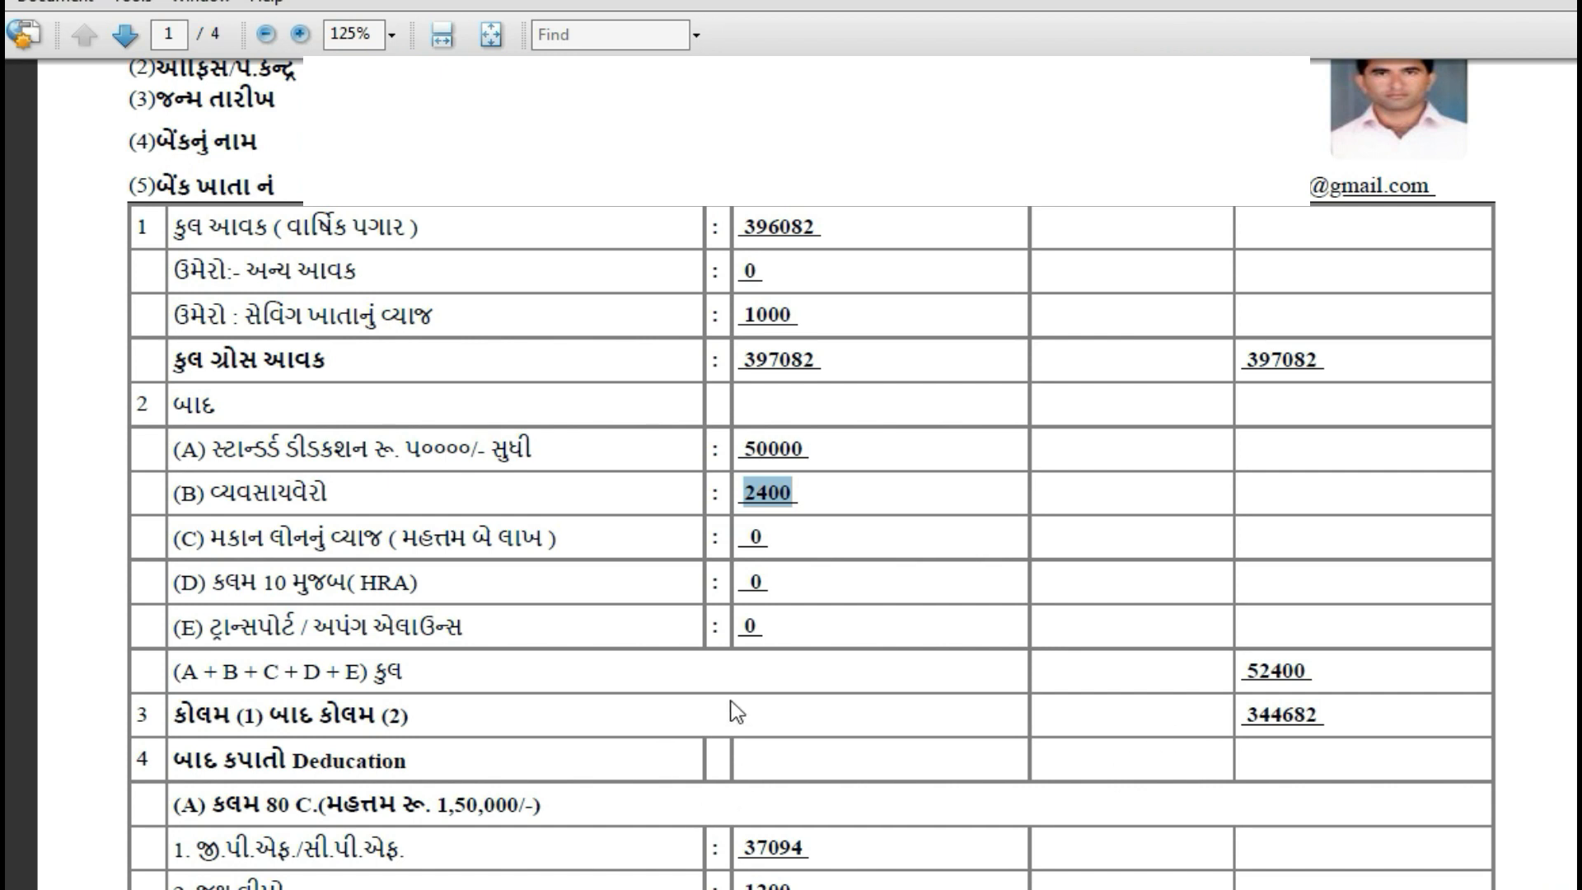
pyautogui.moveTo(1337, 722); pyautogui.dragTo(1235, 713)
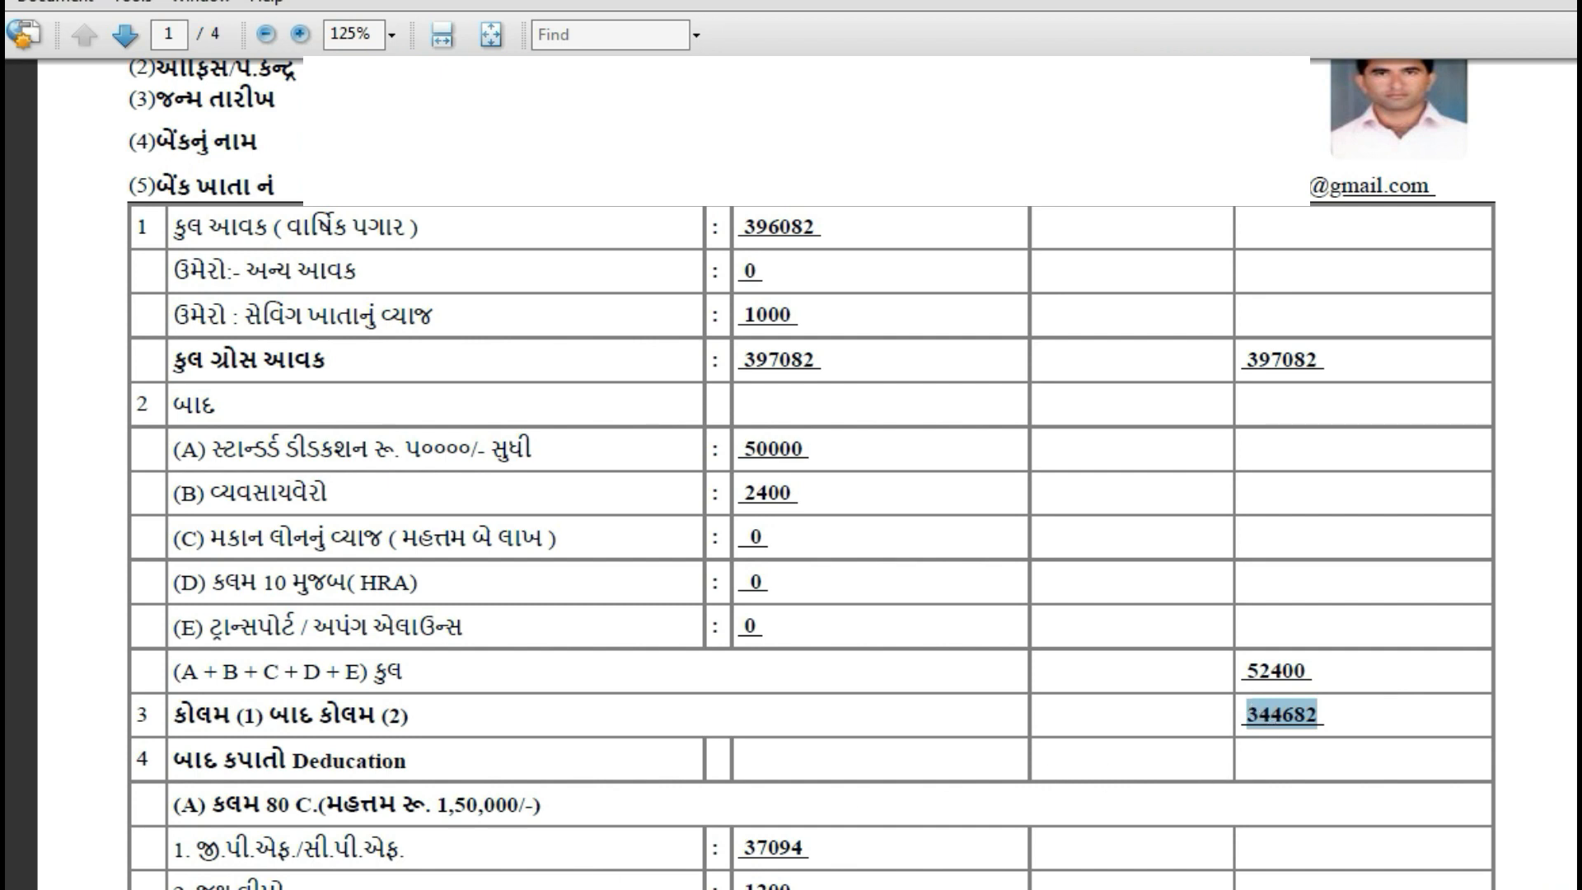
# - Return to the ITR-1 form in the browser and check the B4 Gross Total Income against the Form-16 figure
pyautogui.moveTo(230, 889)
pyautogui.click(231, 886)
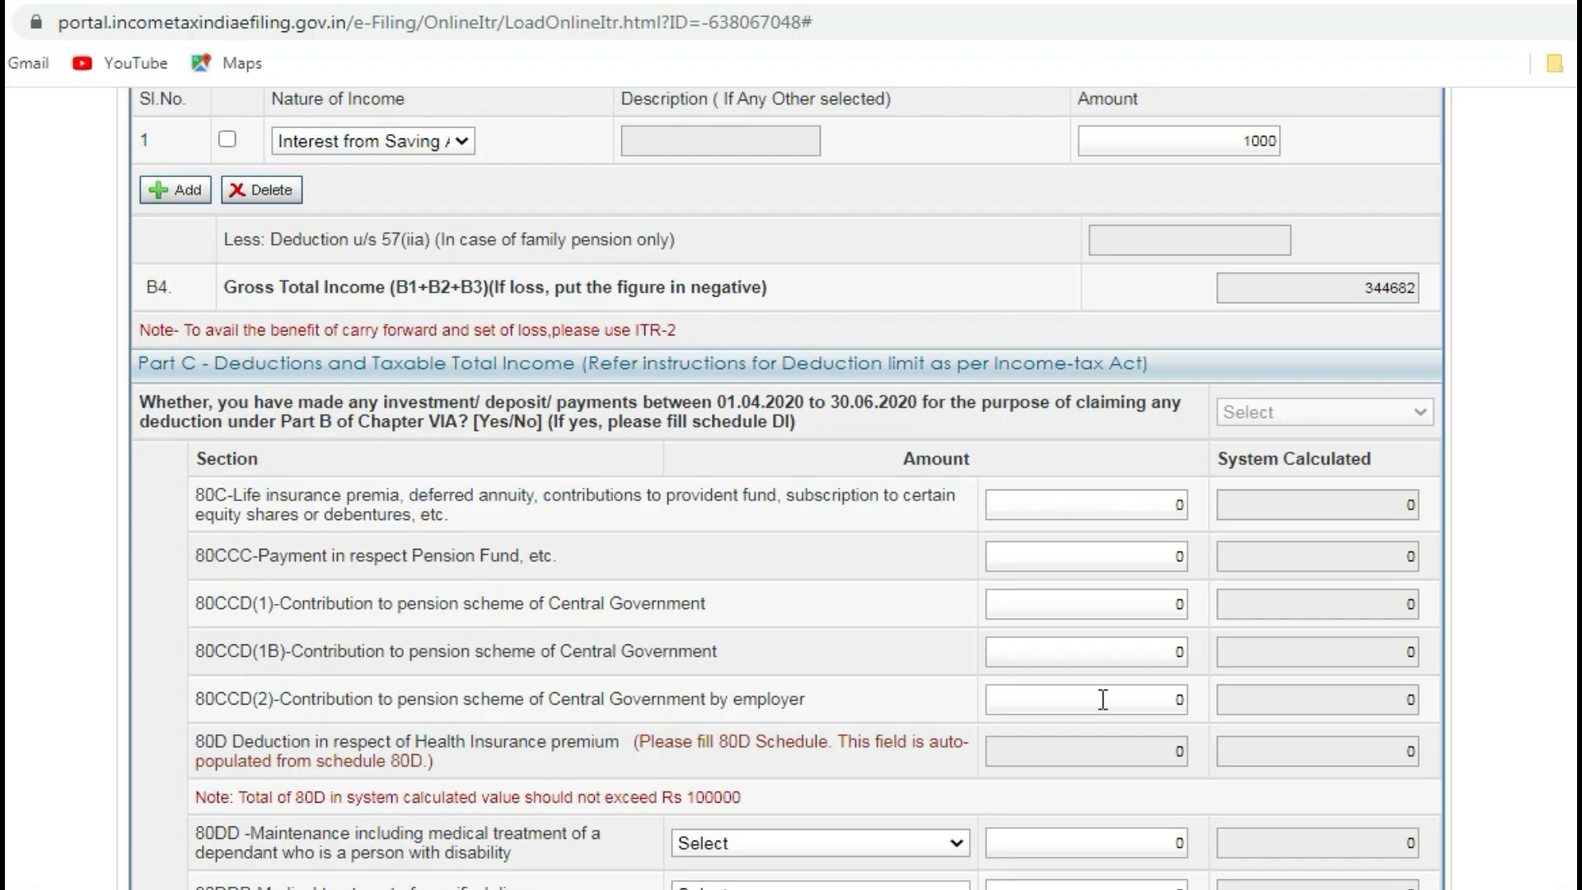
pyautogui.moveTo(1355, 283); pyautogui.dragTo(1434, 288)
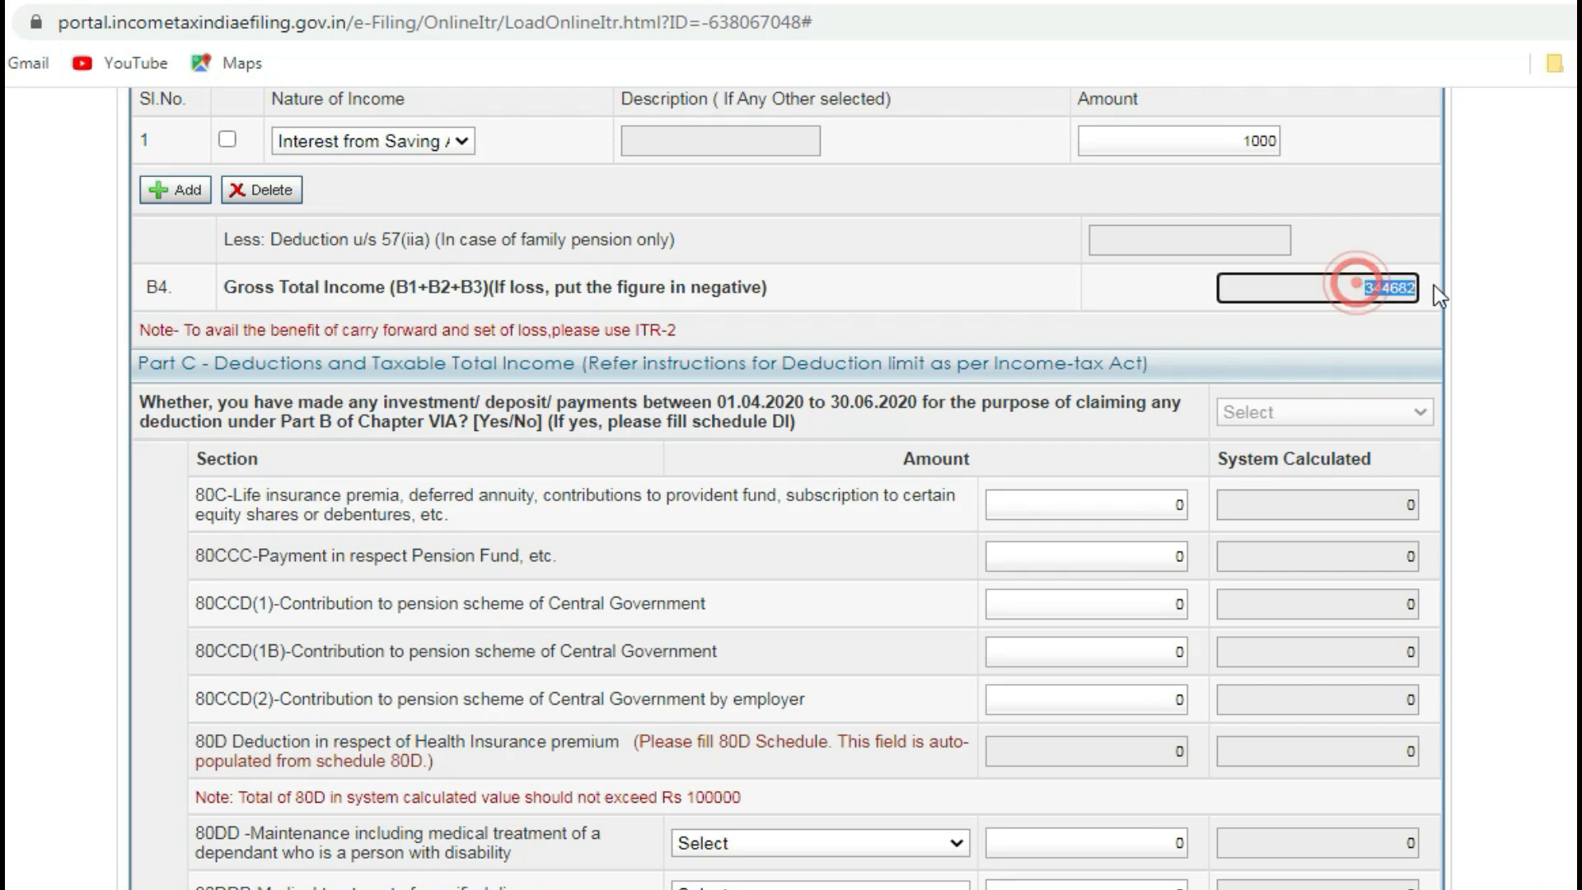
pyautogui.click(1352, 347)
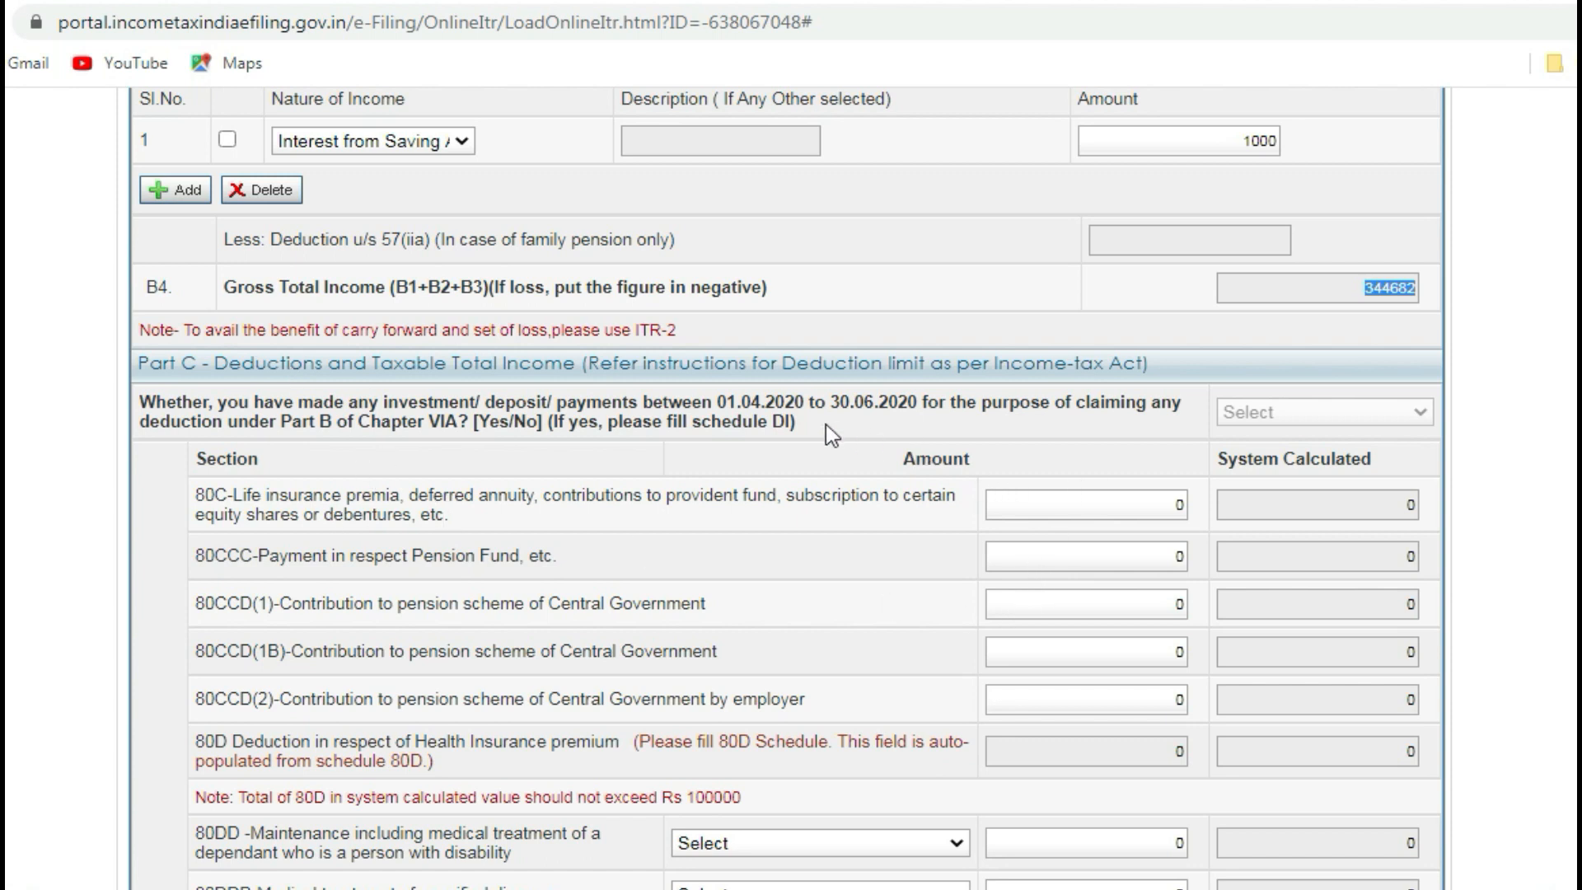
pyautogui.click(1007, 228)
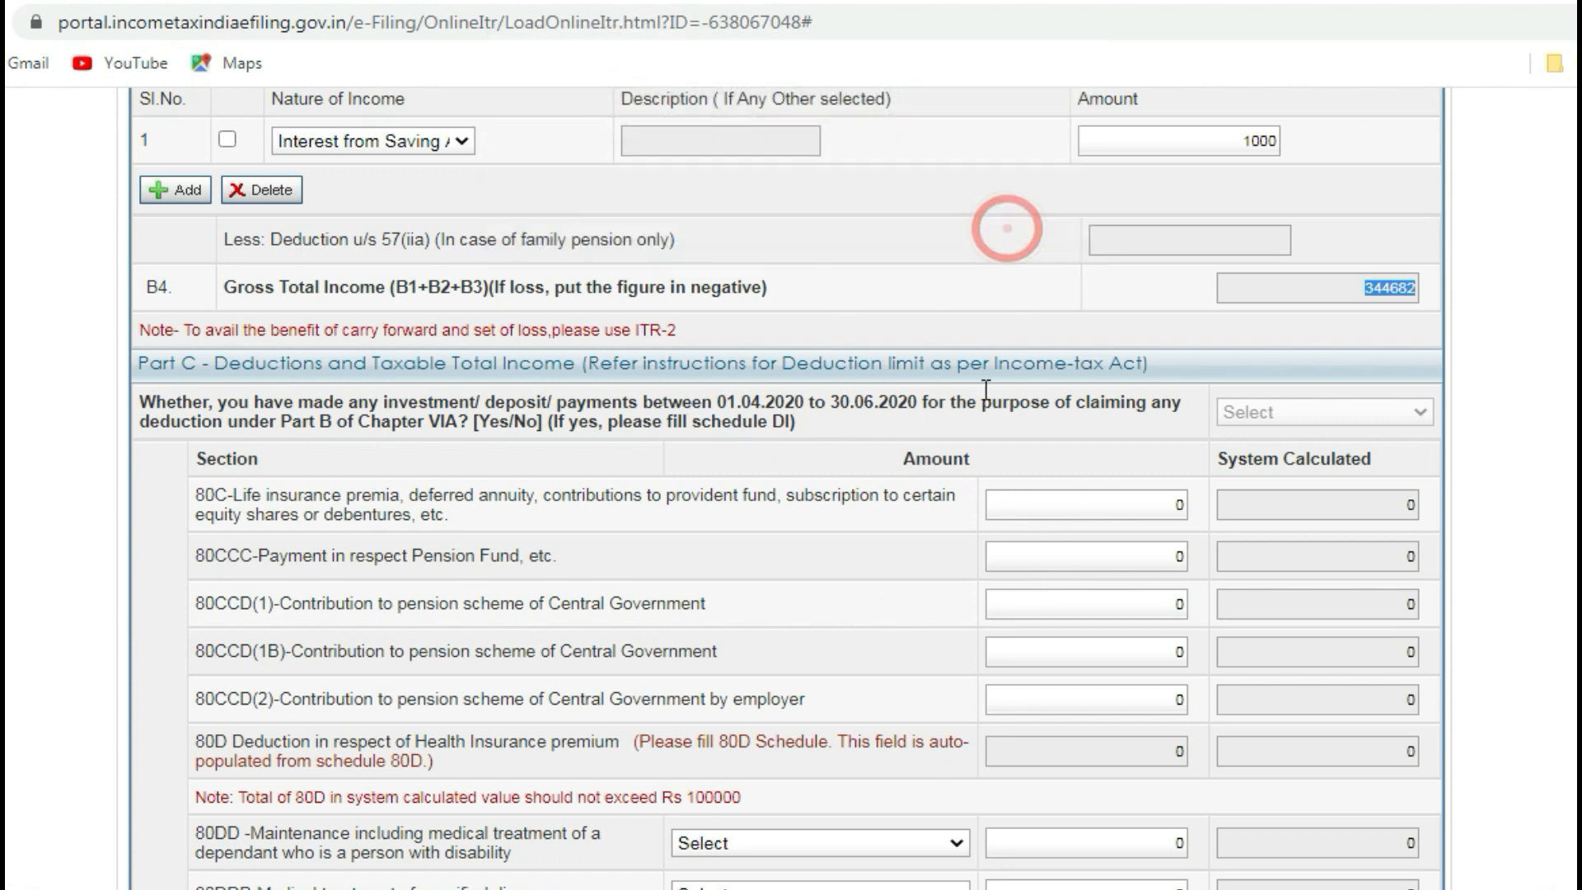
# - Review the Computation of Income and Tax page from gross salary through the Part D tax payable
pyautogui.scroll(15, 963, 458)
pyautogui.click(705, 128)
pyautogui.scroll(-1, 860, 484)
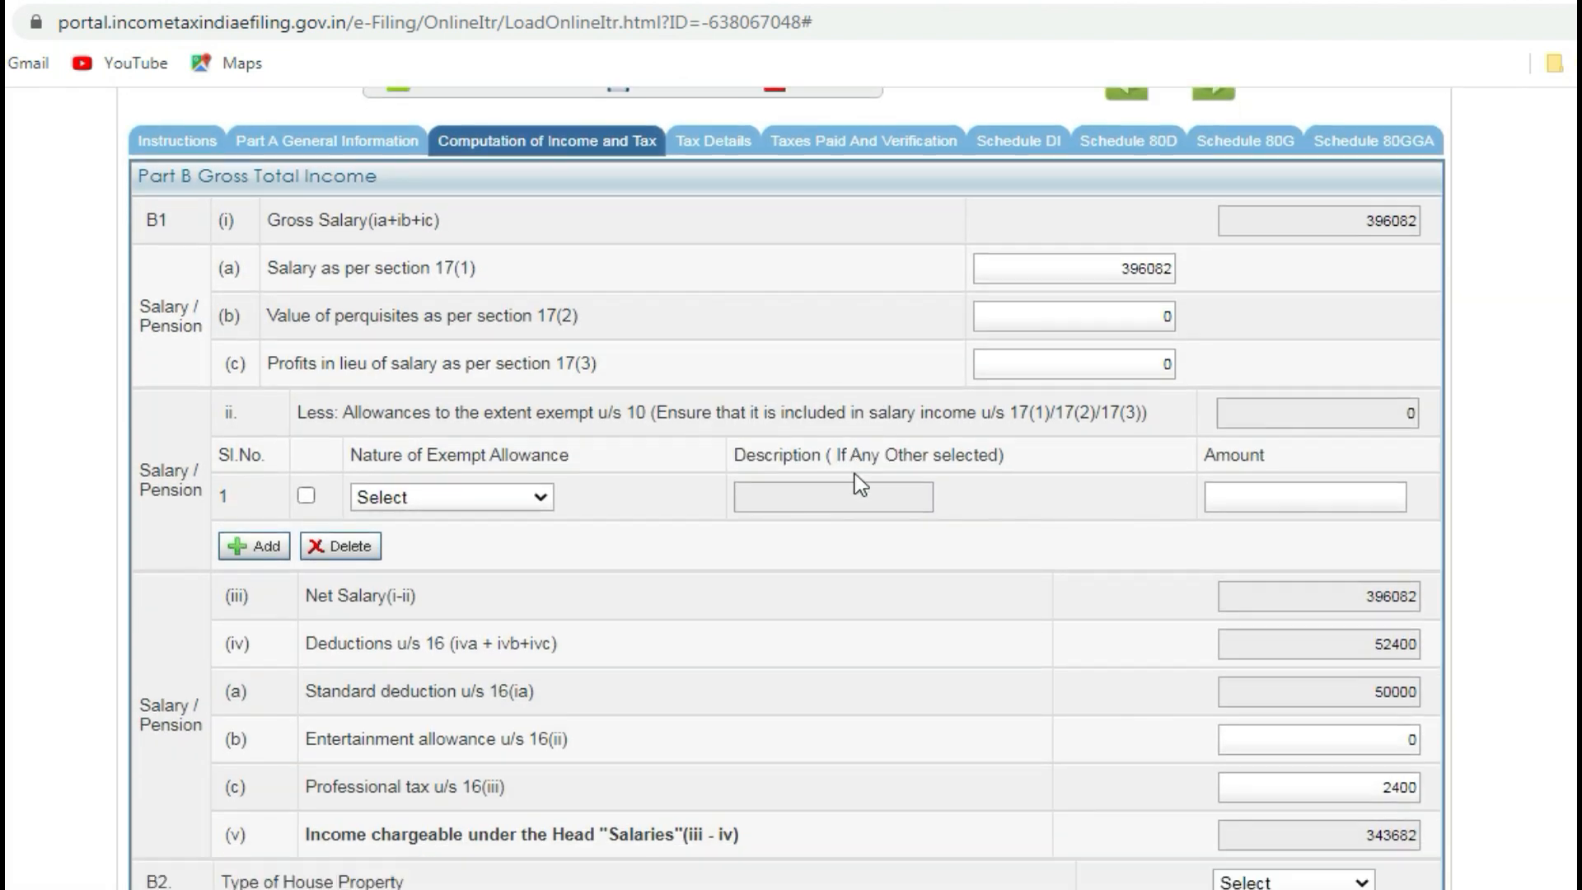
pyautogui.scroll(-17, 859, 485)
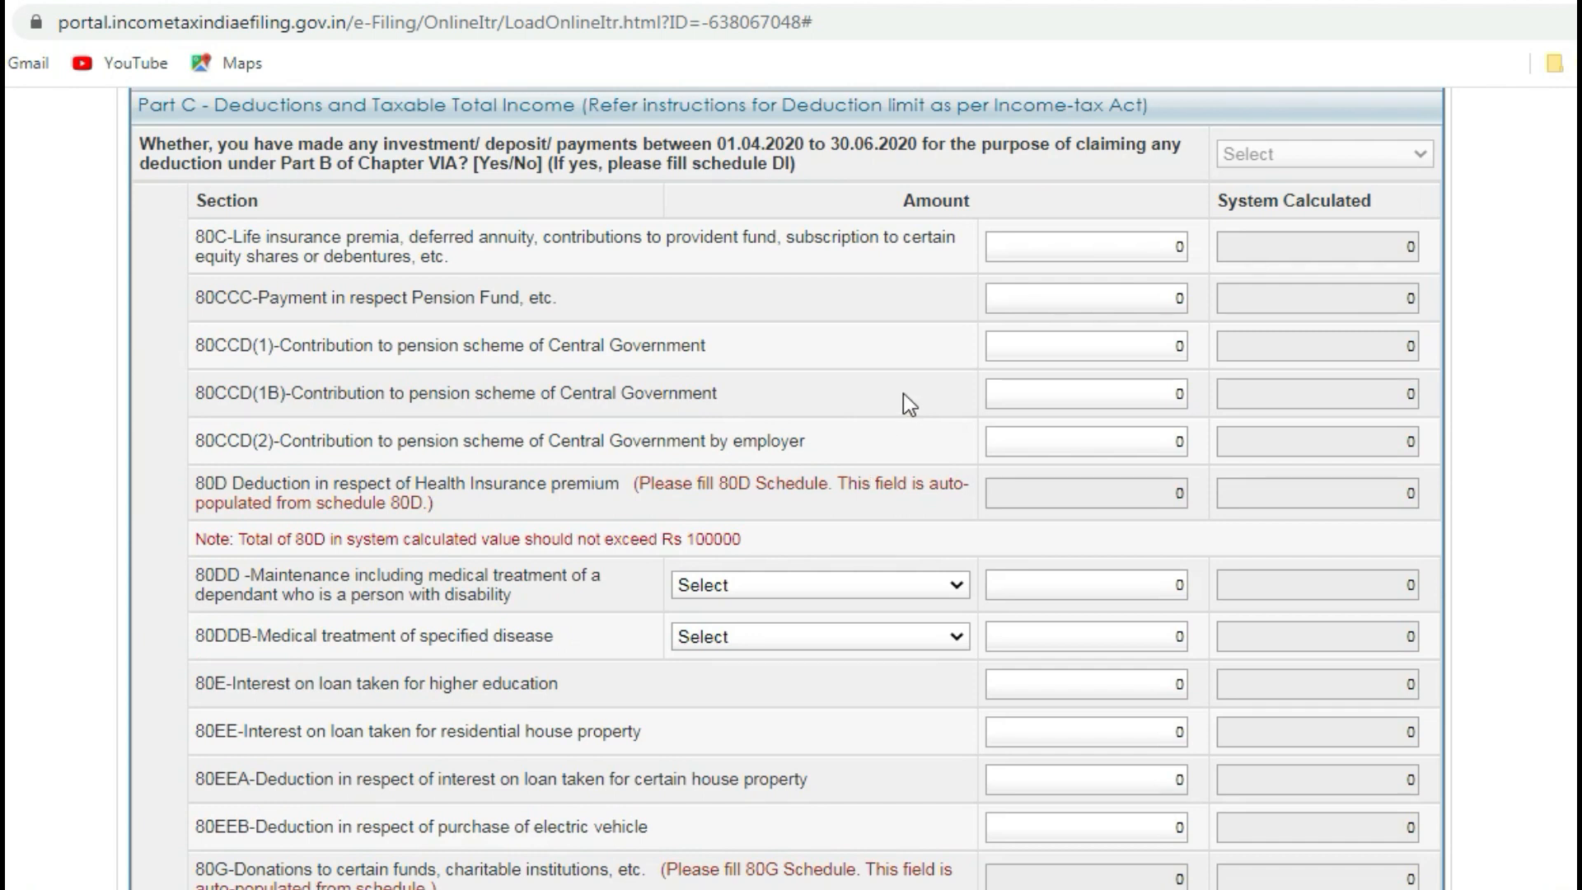
pyautogui.scroll(-20, 904, 393)
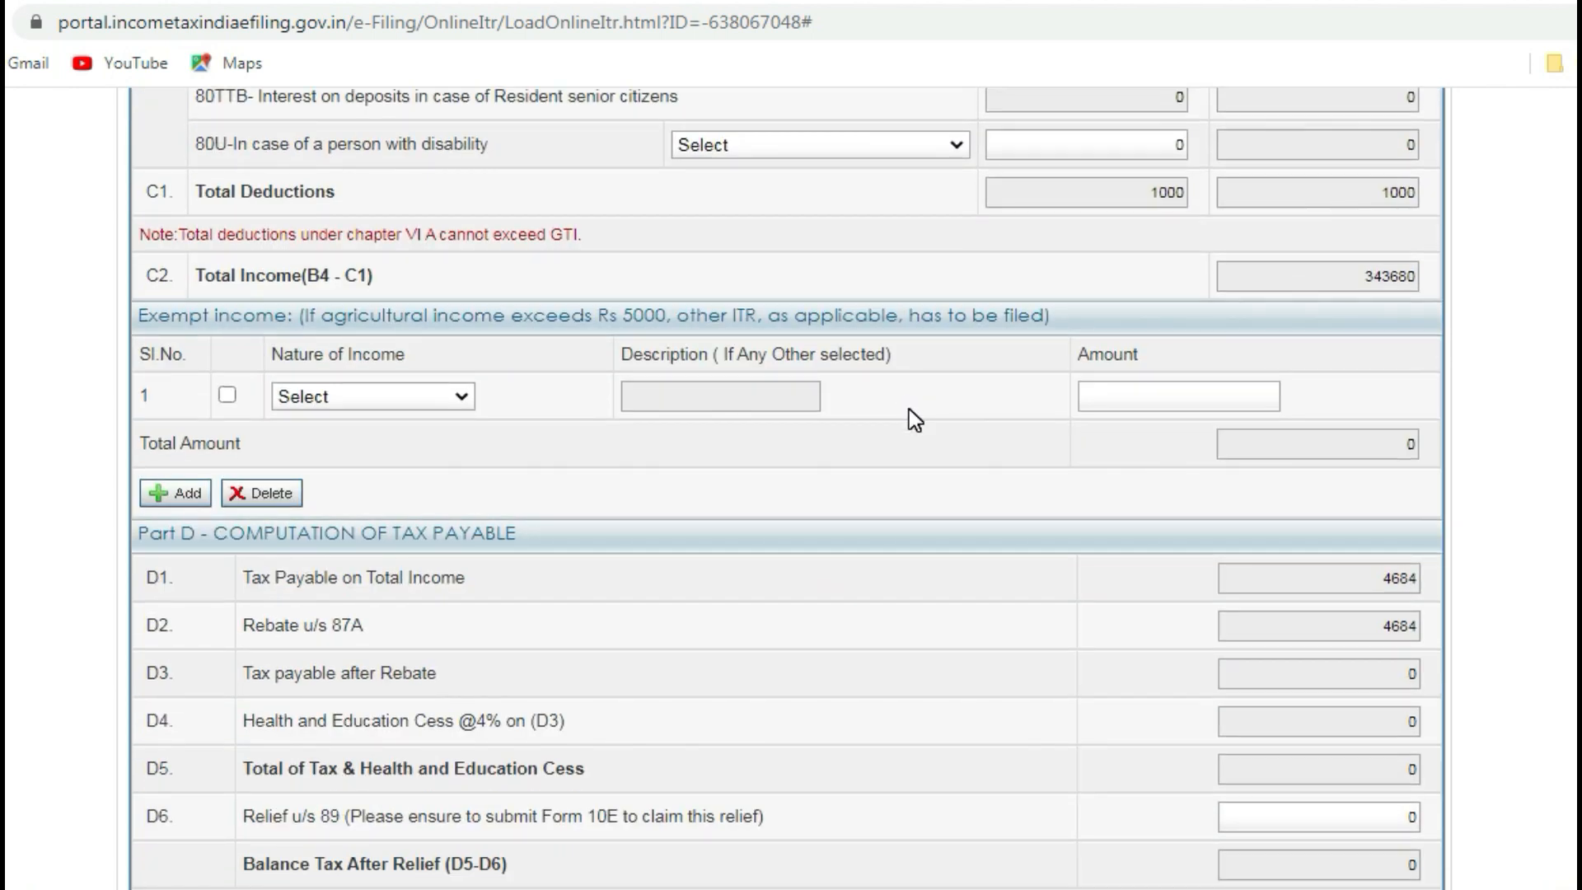
# - Enter 83414 as the 80C deduction in Part C, copying the section 80C total from the Form-16 PDF
pyautogui.scroll(15, 908, 409)
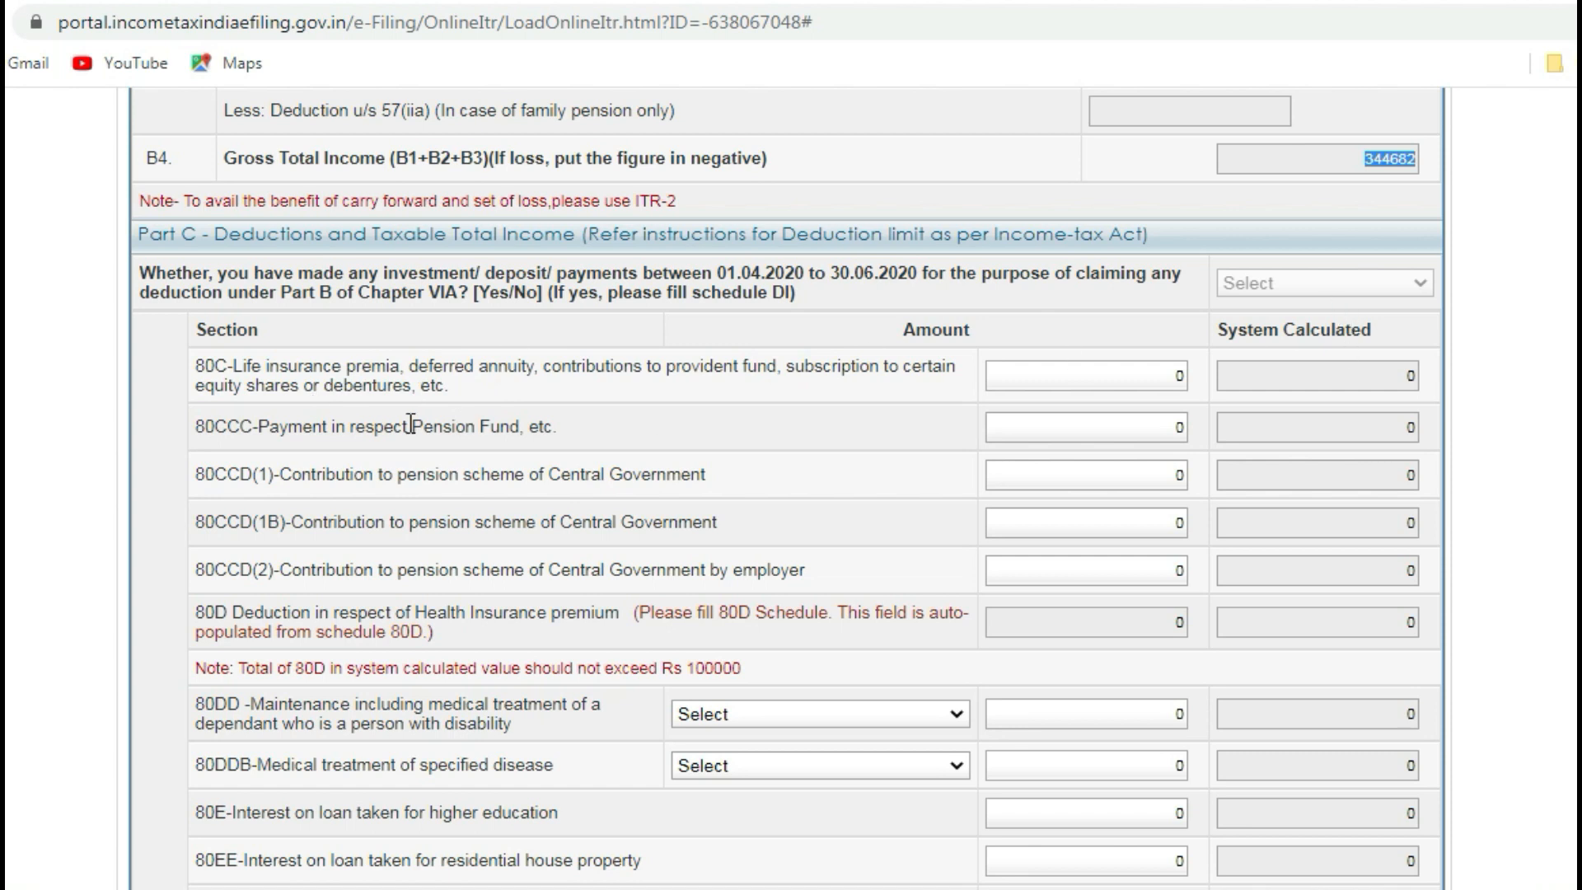
pyautogui.click(1129, 384)
pyautogui.doubleClick(1170, 377)
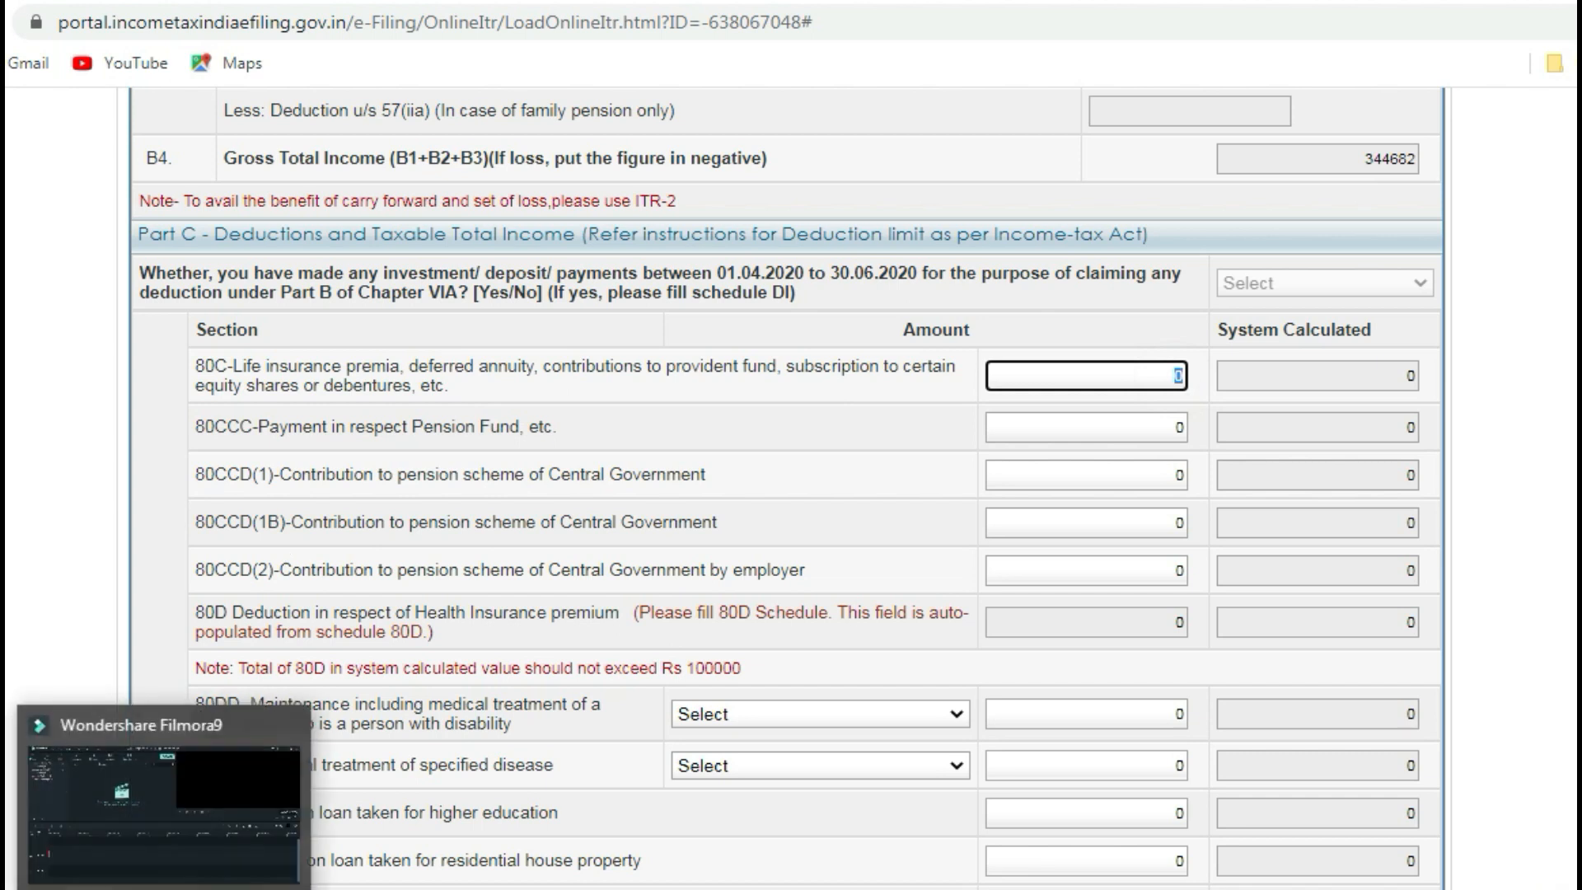
pyautogui.click(165, 887)
pyautogui.scroll(-3, 671, 540)
pyautogui.scroll(-8, 673, 540)
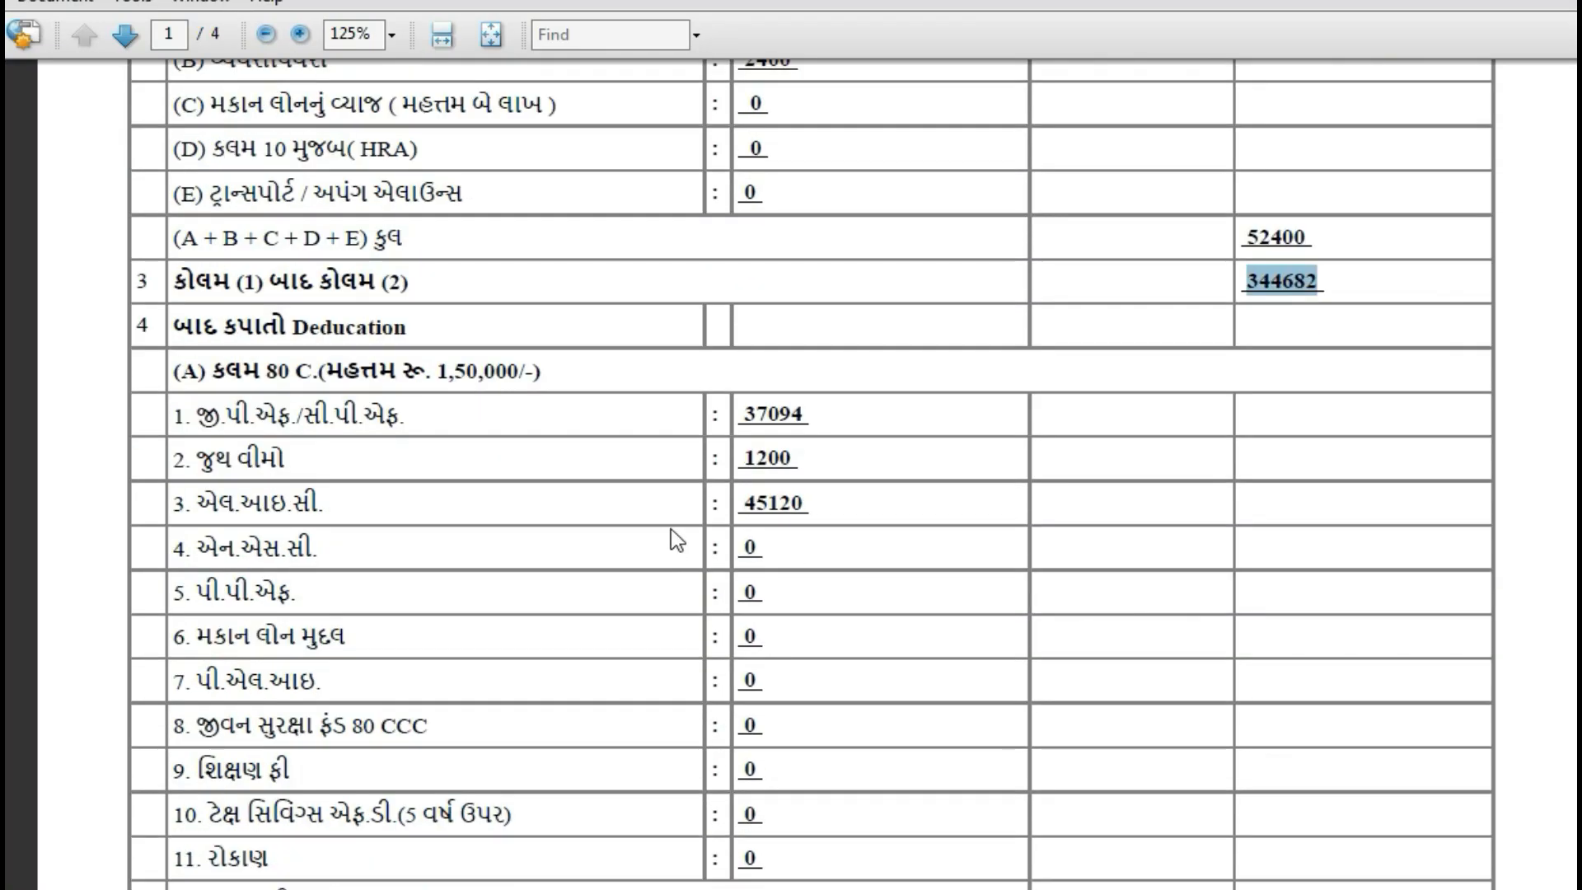
pyautogui.scroll(4, 664, 523)
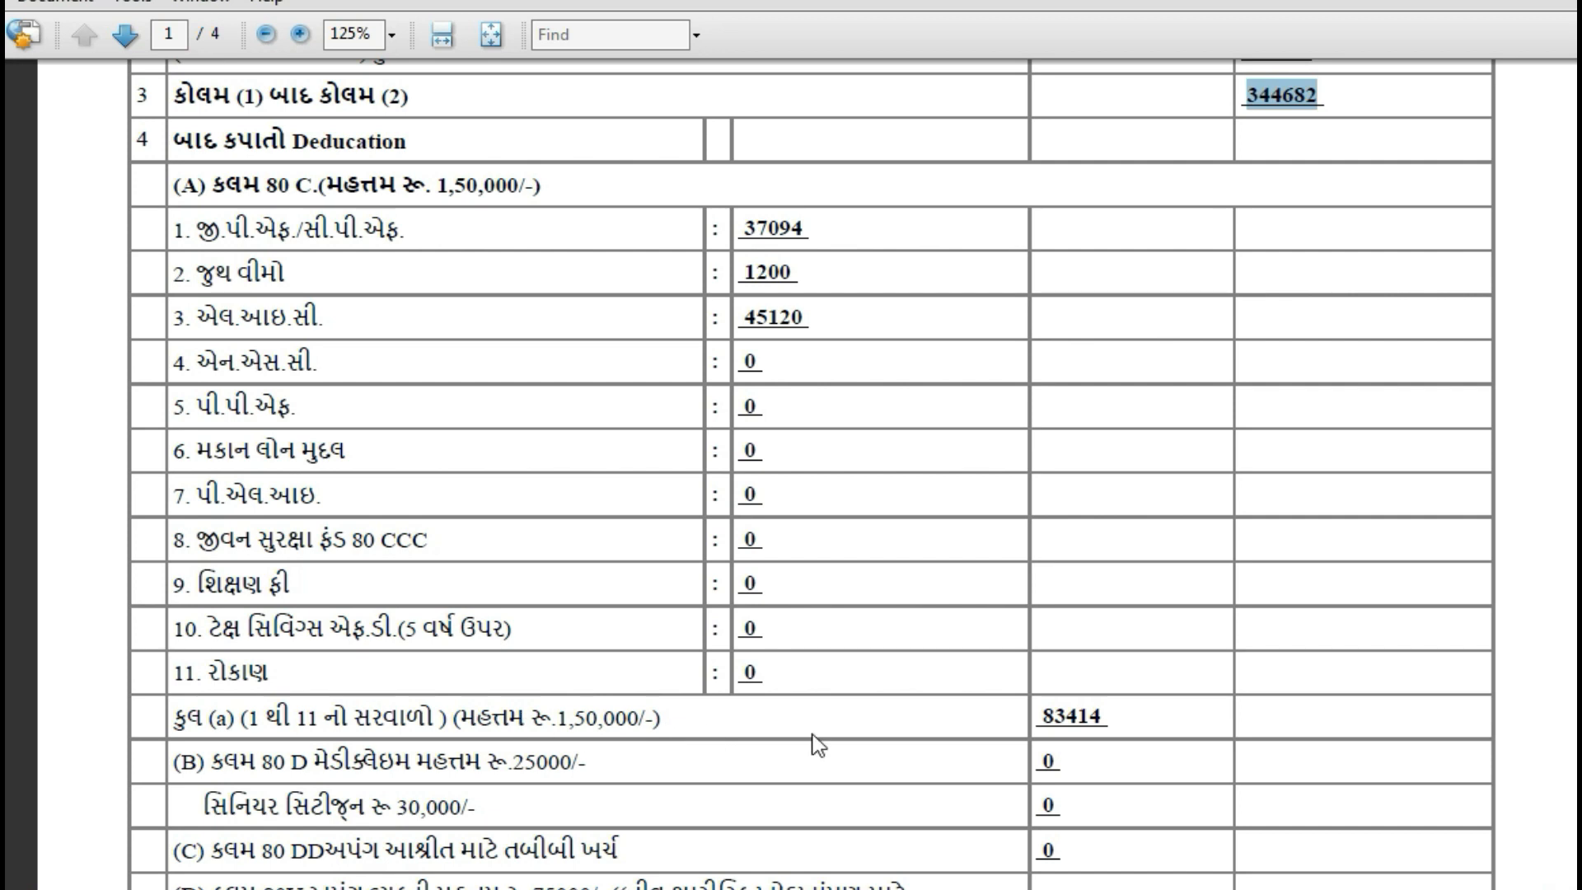
pyautogui.moveTo(1040, 716); pyautogui.dragTo(1104, 716)
pyautogui.hotkey('ctrl', 'c')
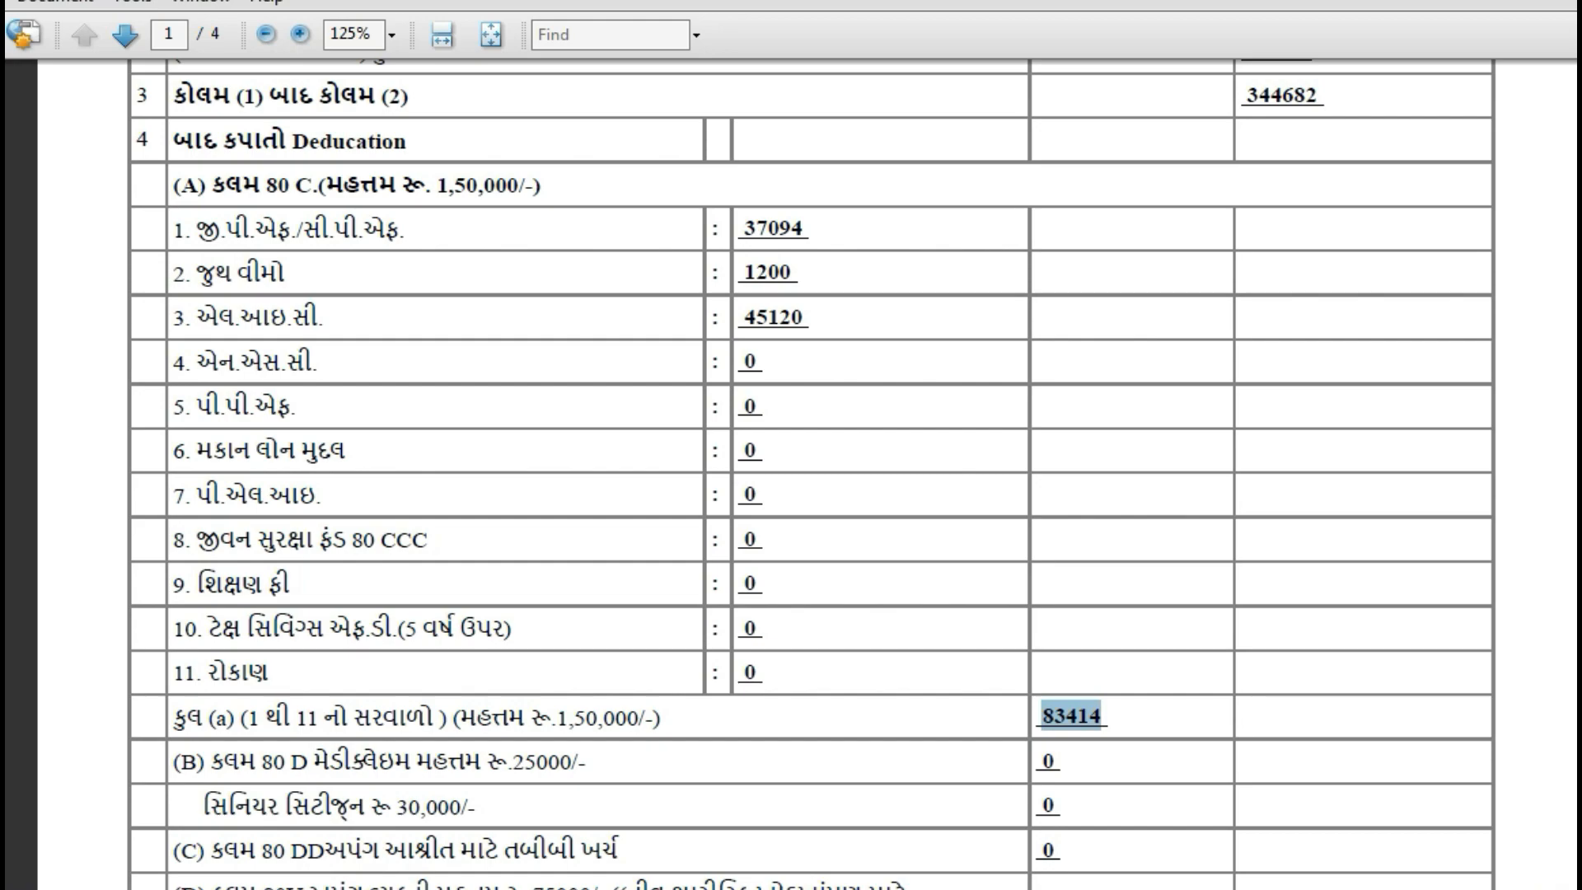
pyautogui.hotkey('alt', 'Tab')
pyautogui.click(1111, 379)
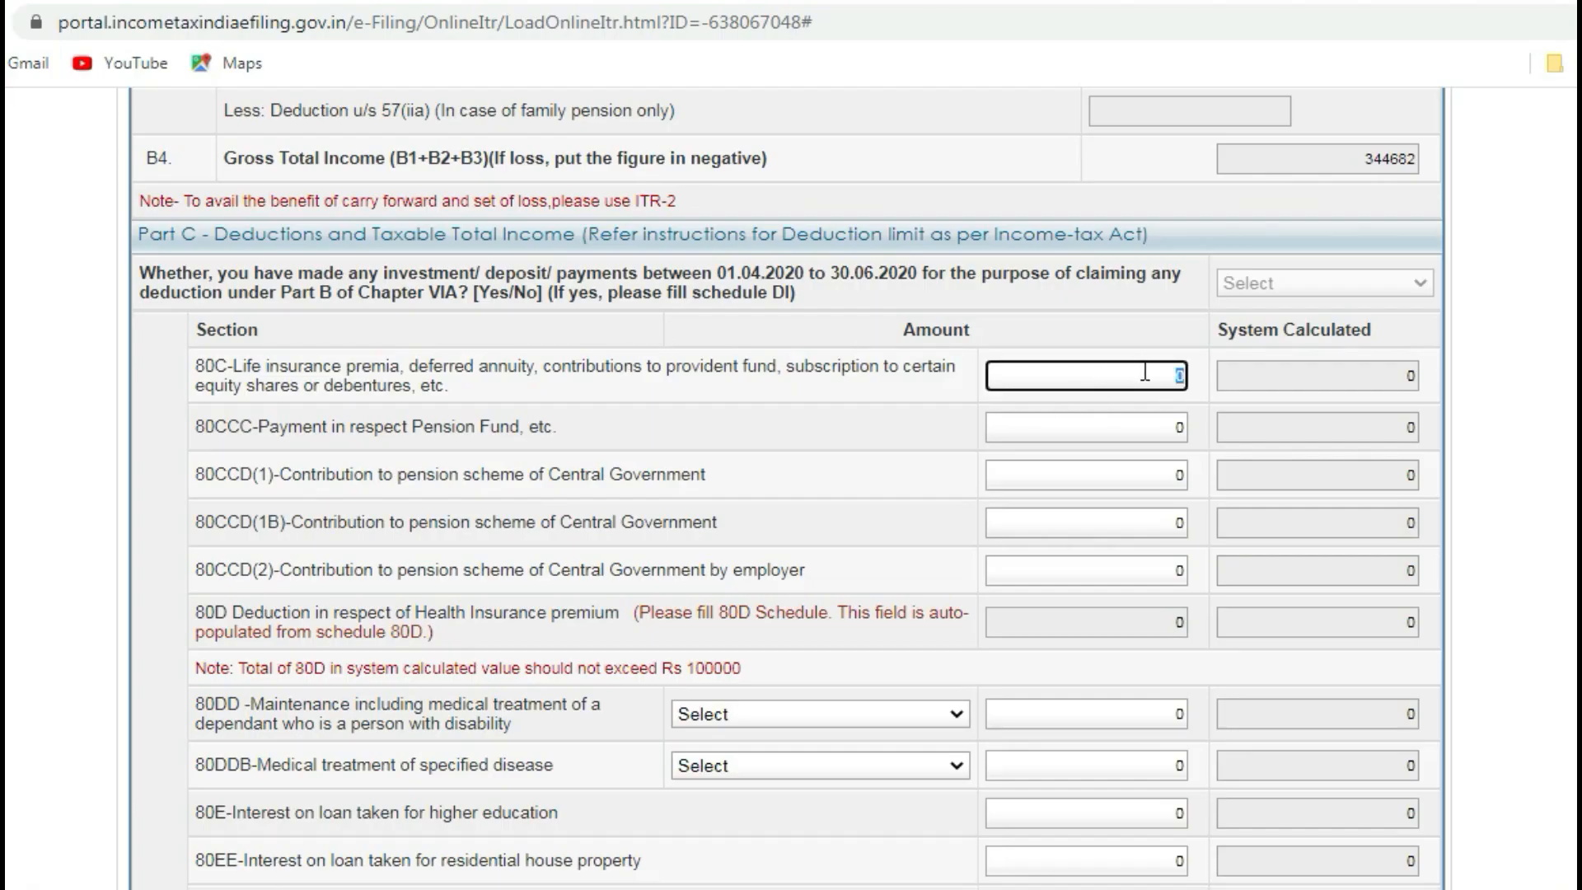
pyautogui.hotkey('ctrl', 'v')
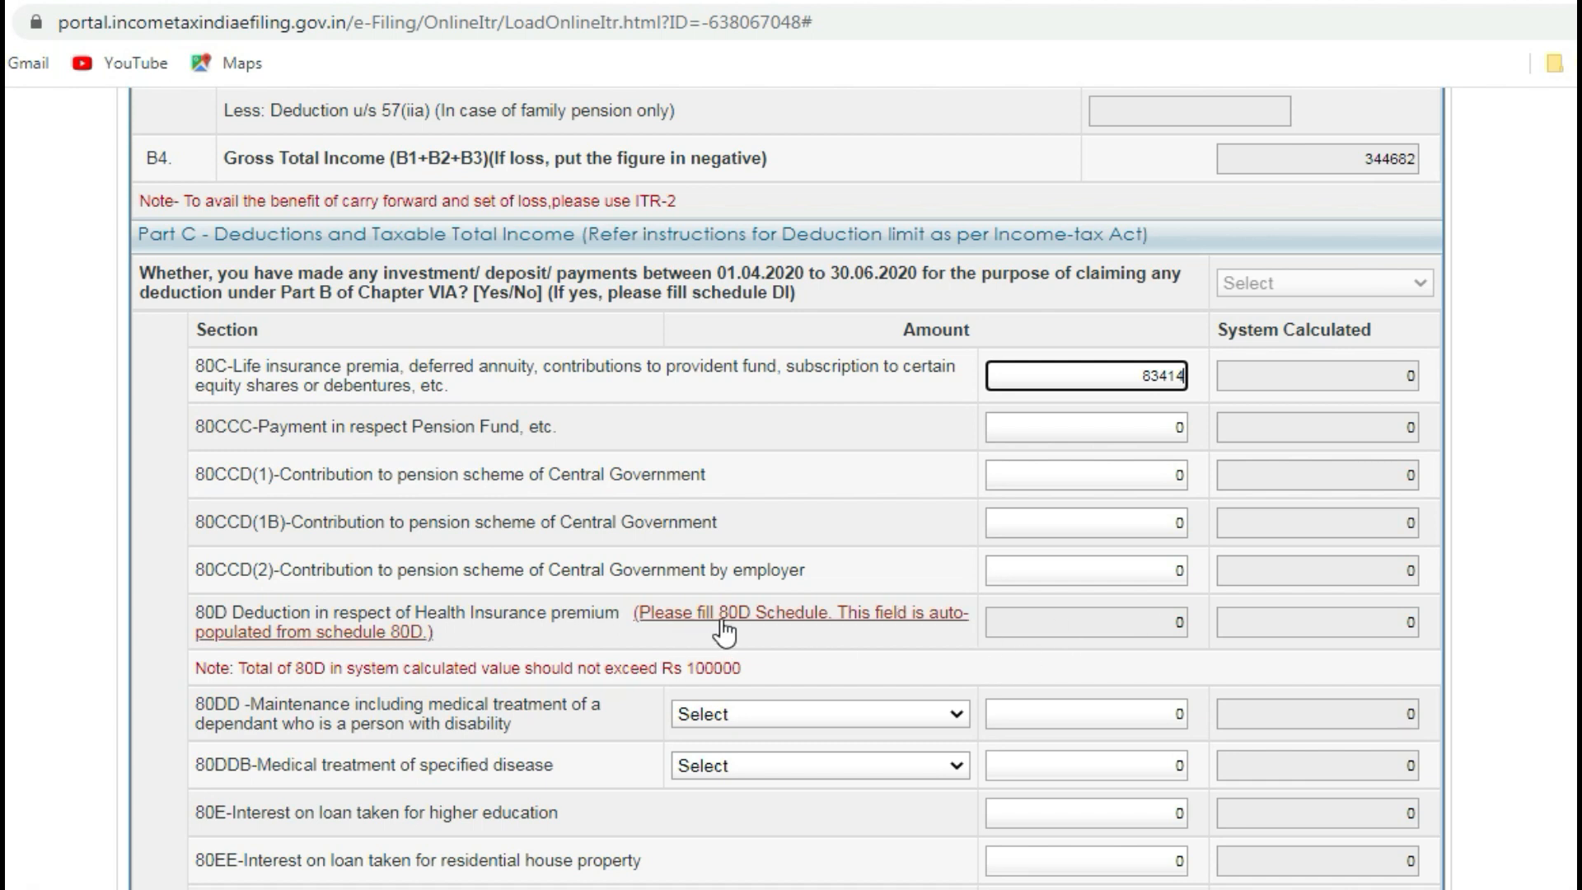
# - Open Schedule 80D of the ITR-1 form for the health insurance deduction
pyautogui.scroll(10, 758, 610)
pyautogui.scroll(6, 787, 597)
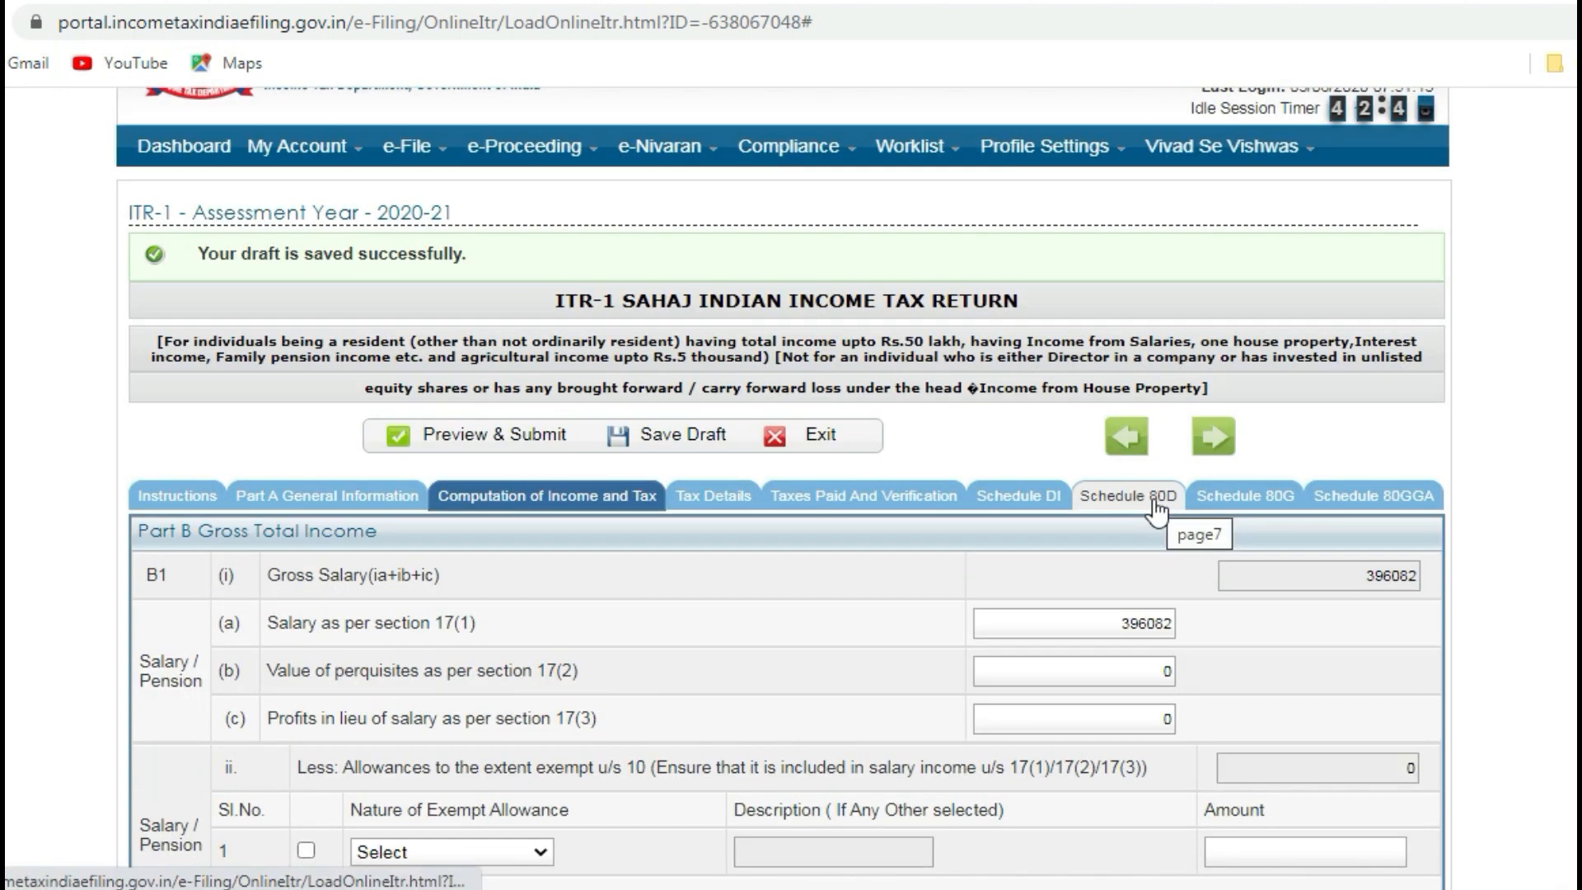
pyautogui.click(1154, 503)
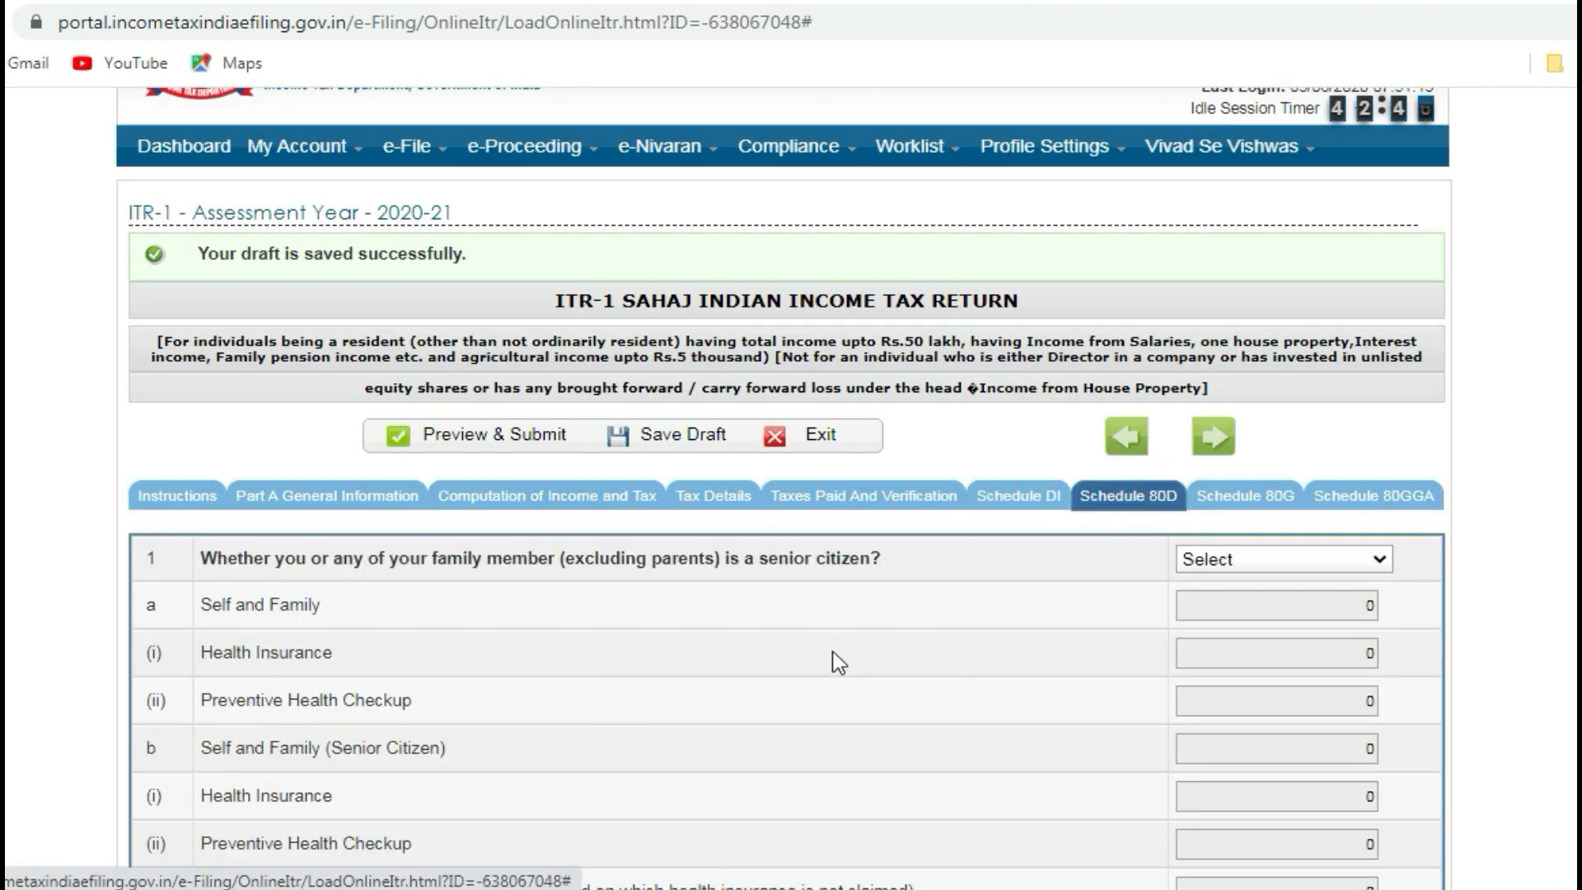
pyautogui.scroll(-3, 961, 675)
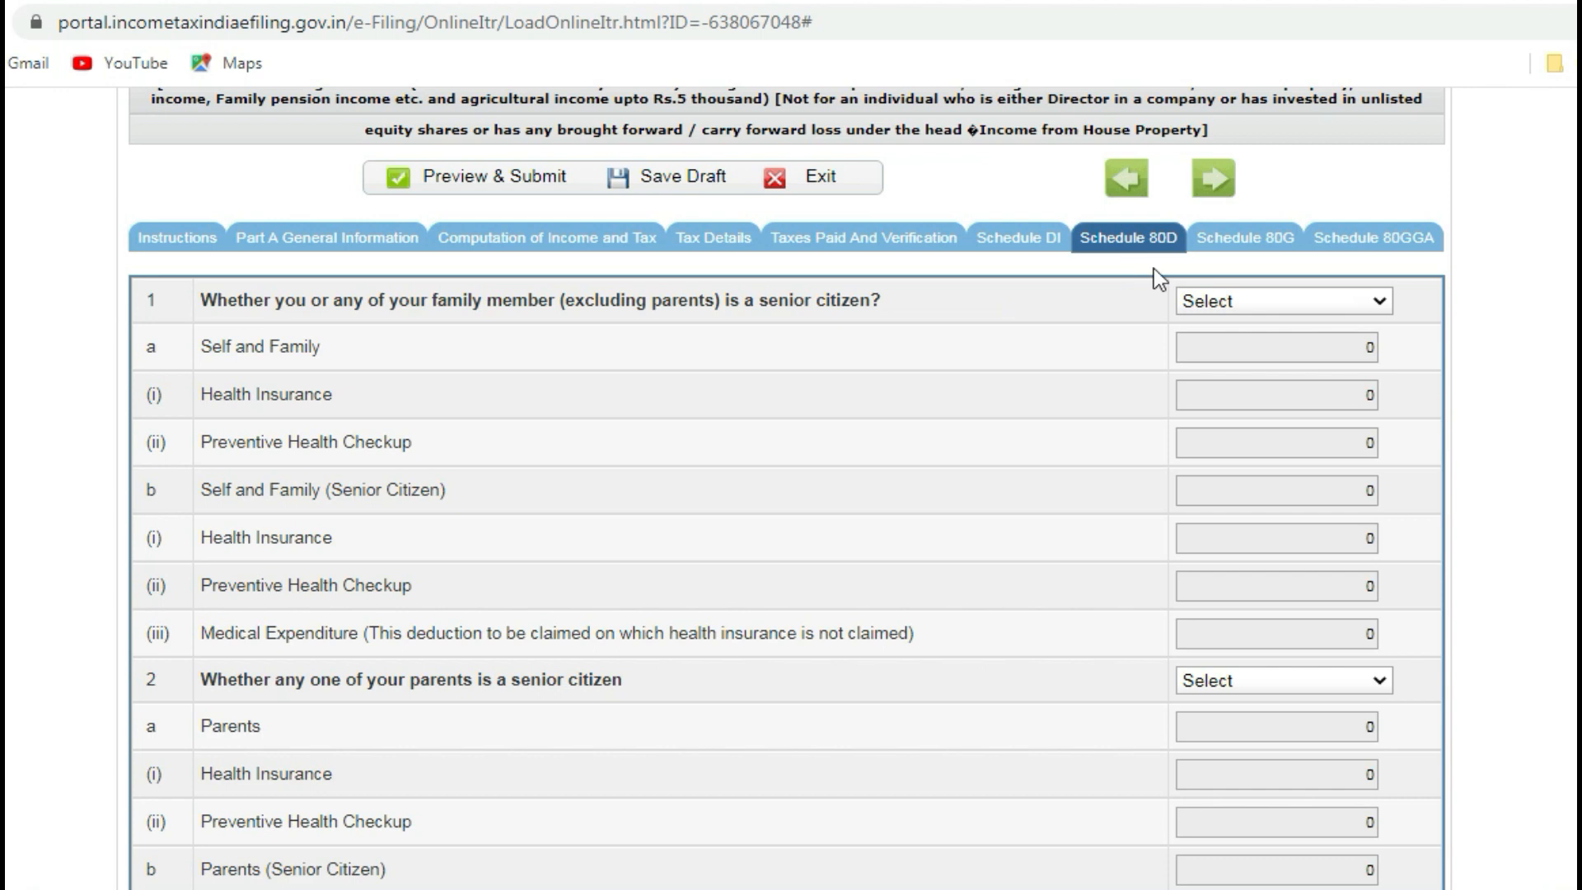
# - Try the YES and NO answers to the self/family senior citizen question, then reset it to Select
pyautogui.click(1245, 310)
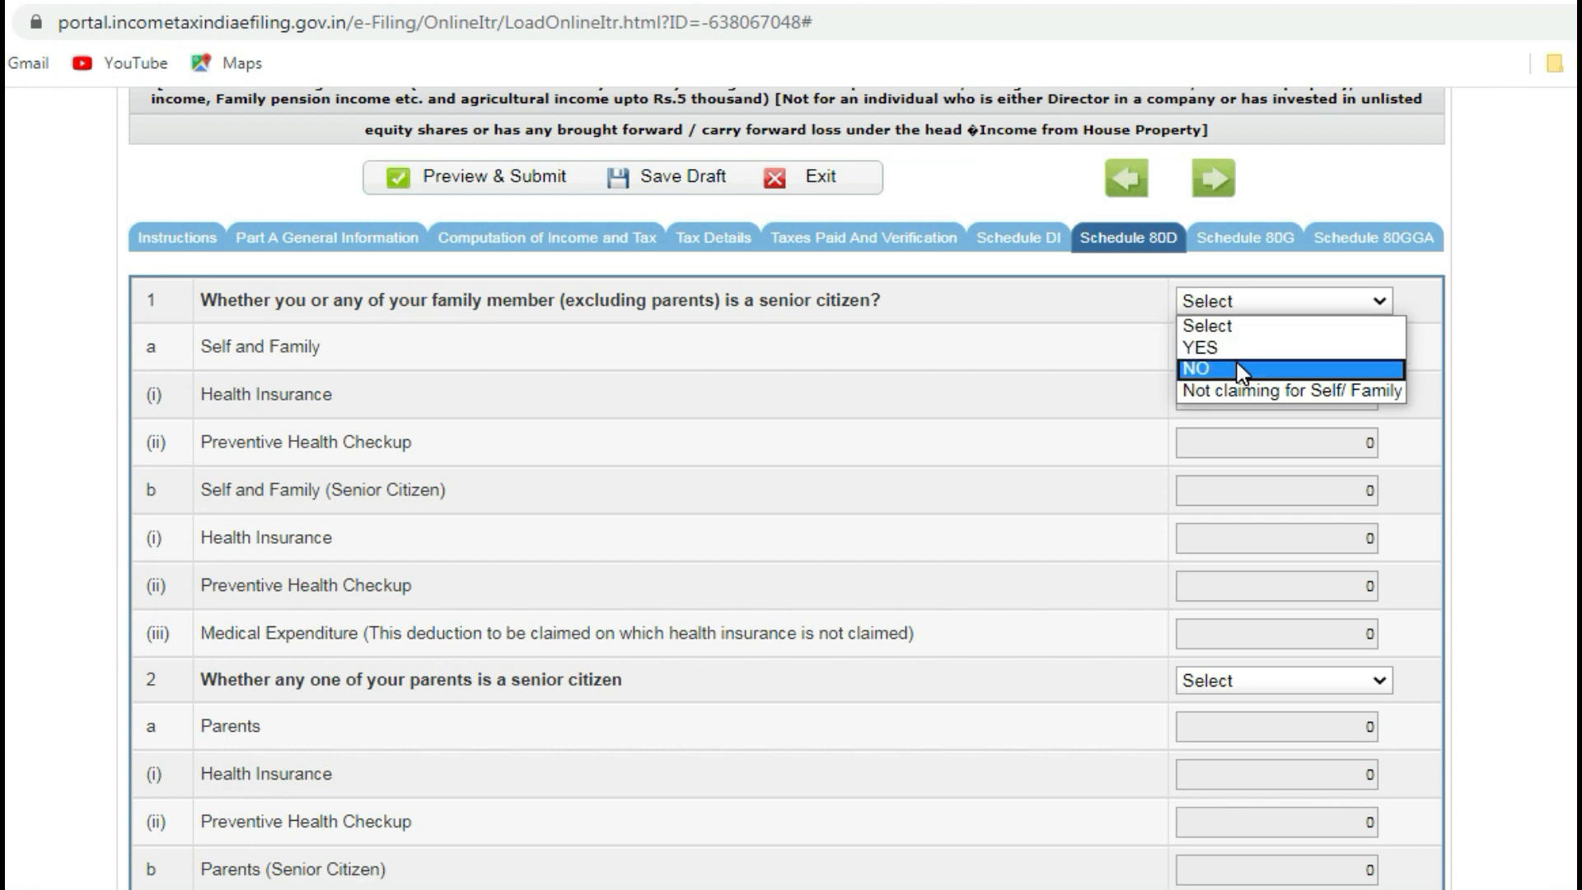
pyautogui.click(1234, 348)
pyautogui.click(1258, 306)
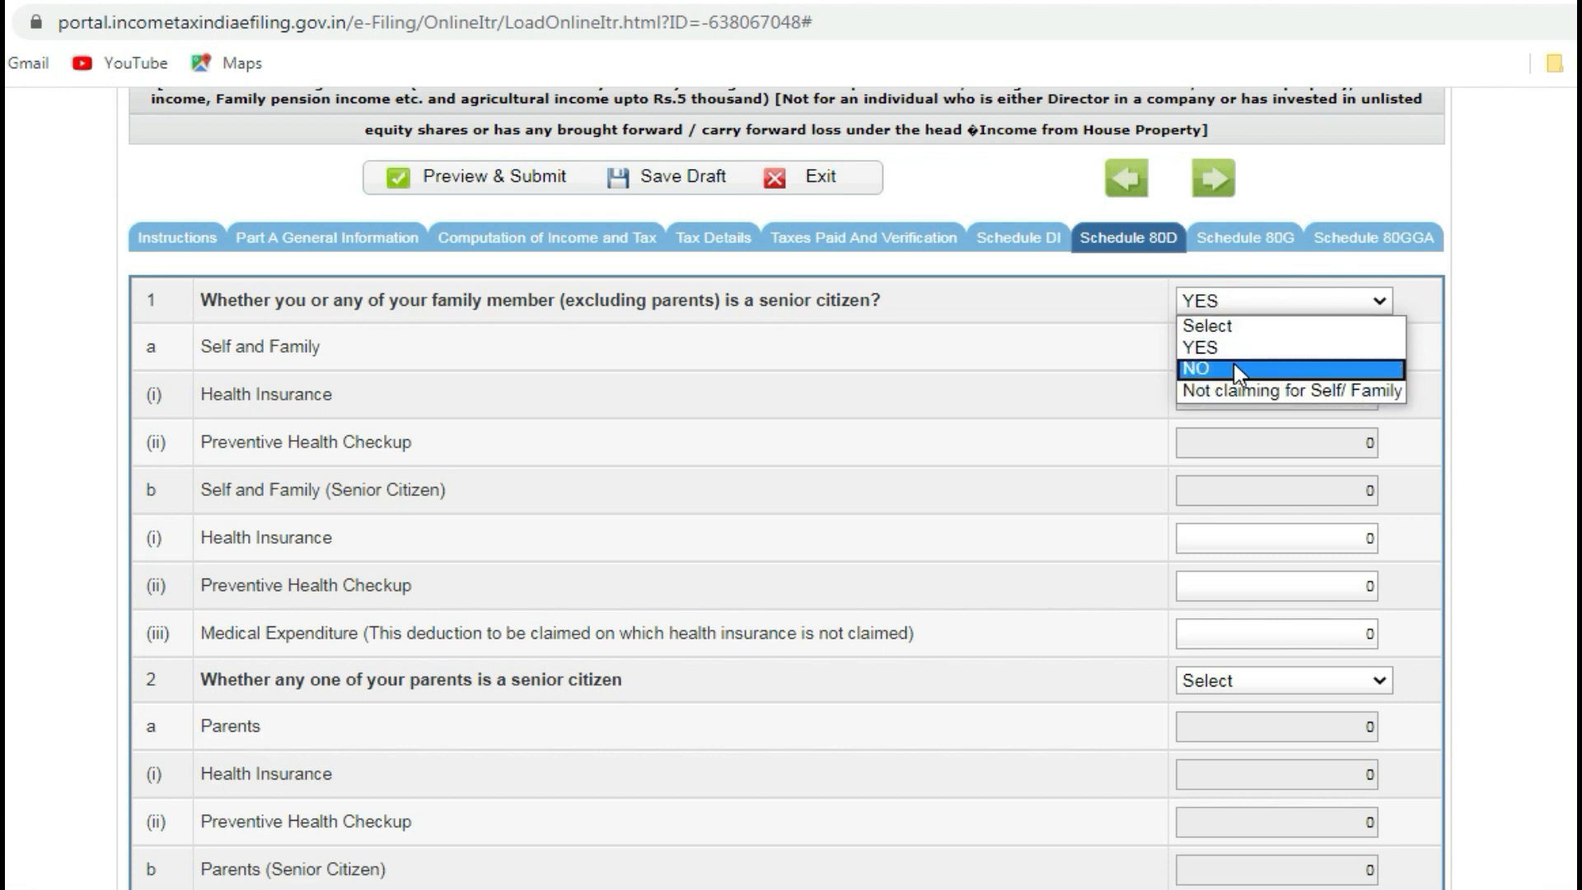
pyautogui.click(1261, 368)
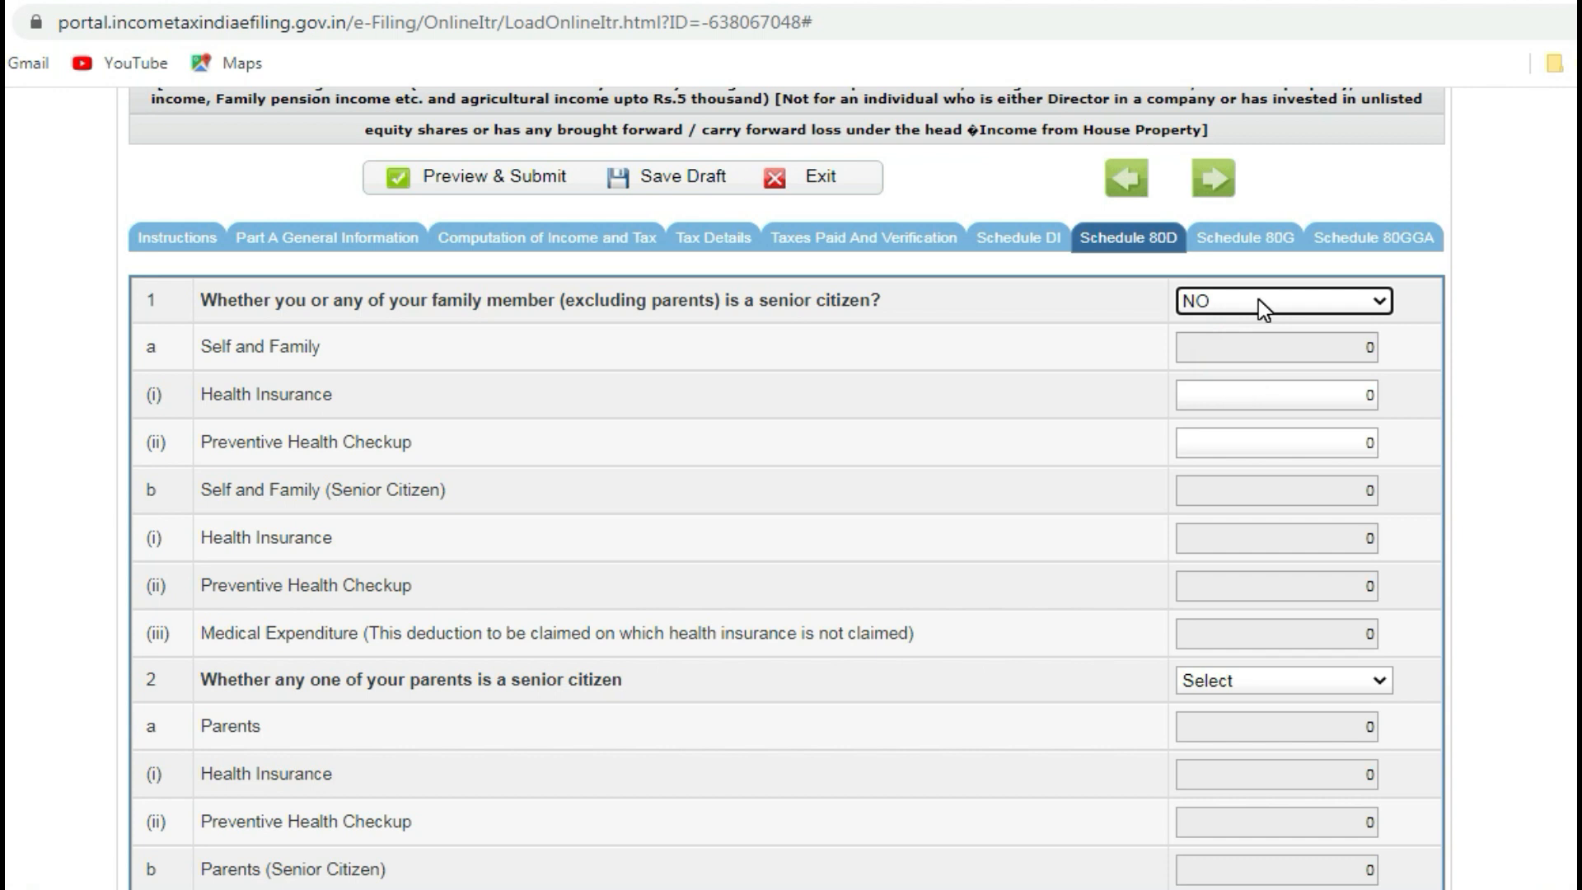
pyautogui.click(1266, 311)
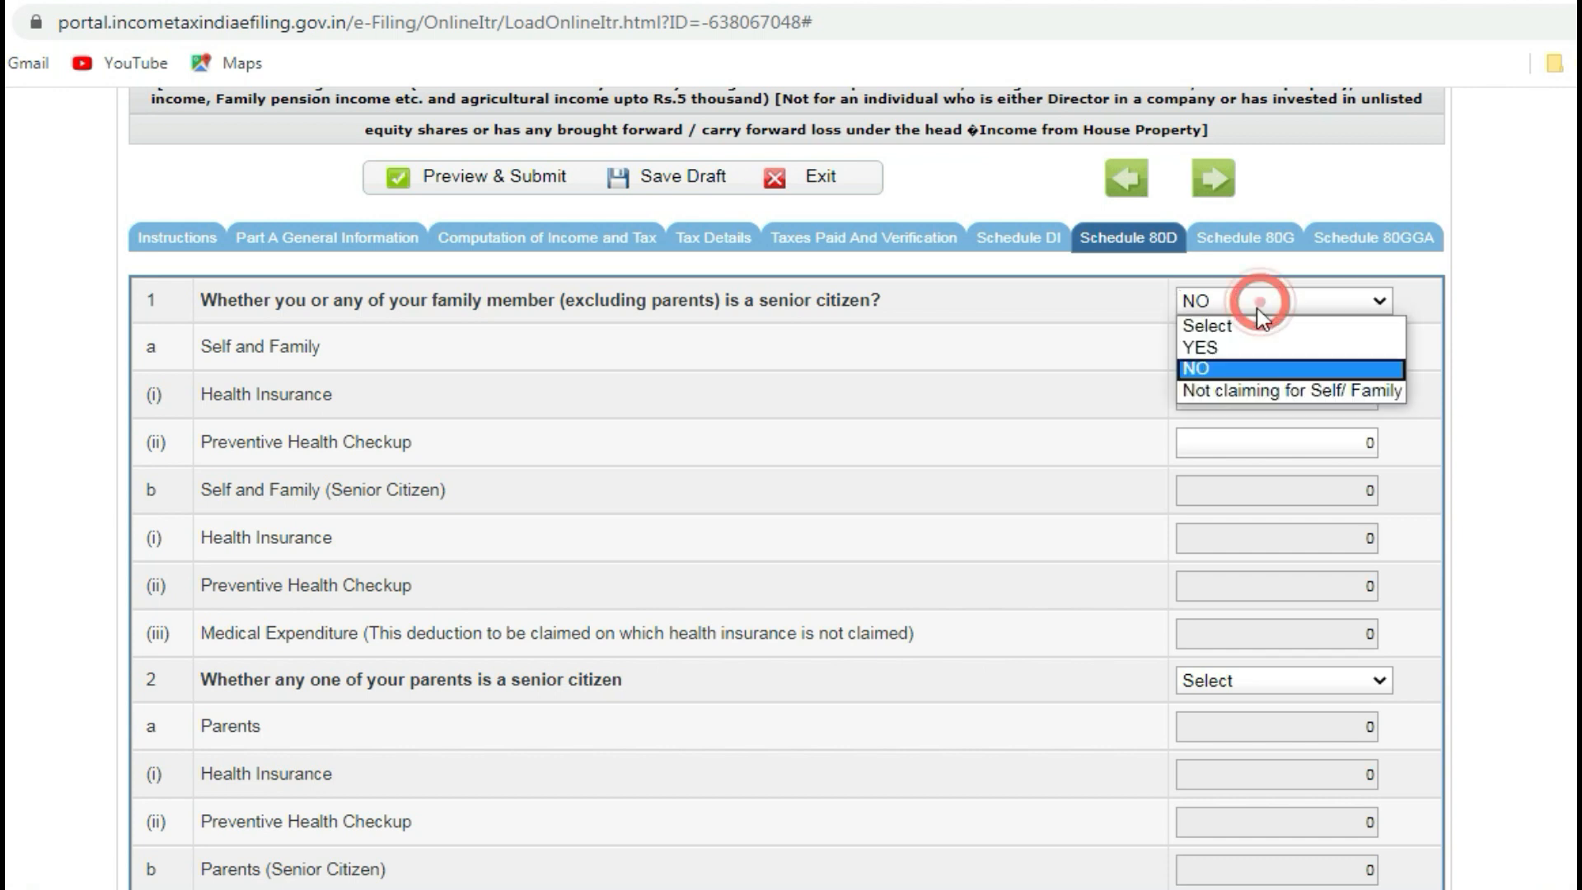
pyautogui.click(1261, 343)
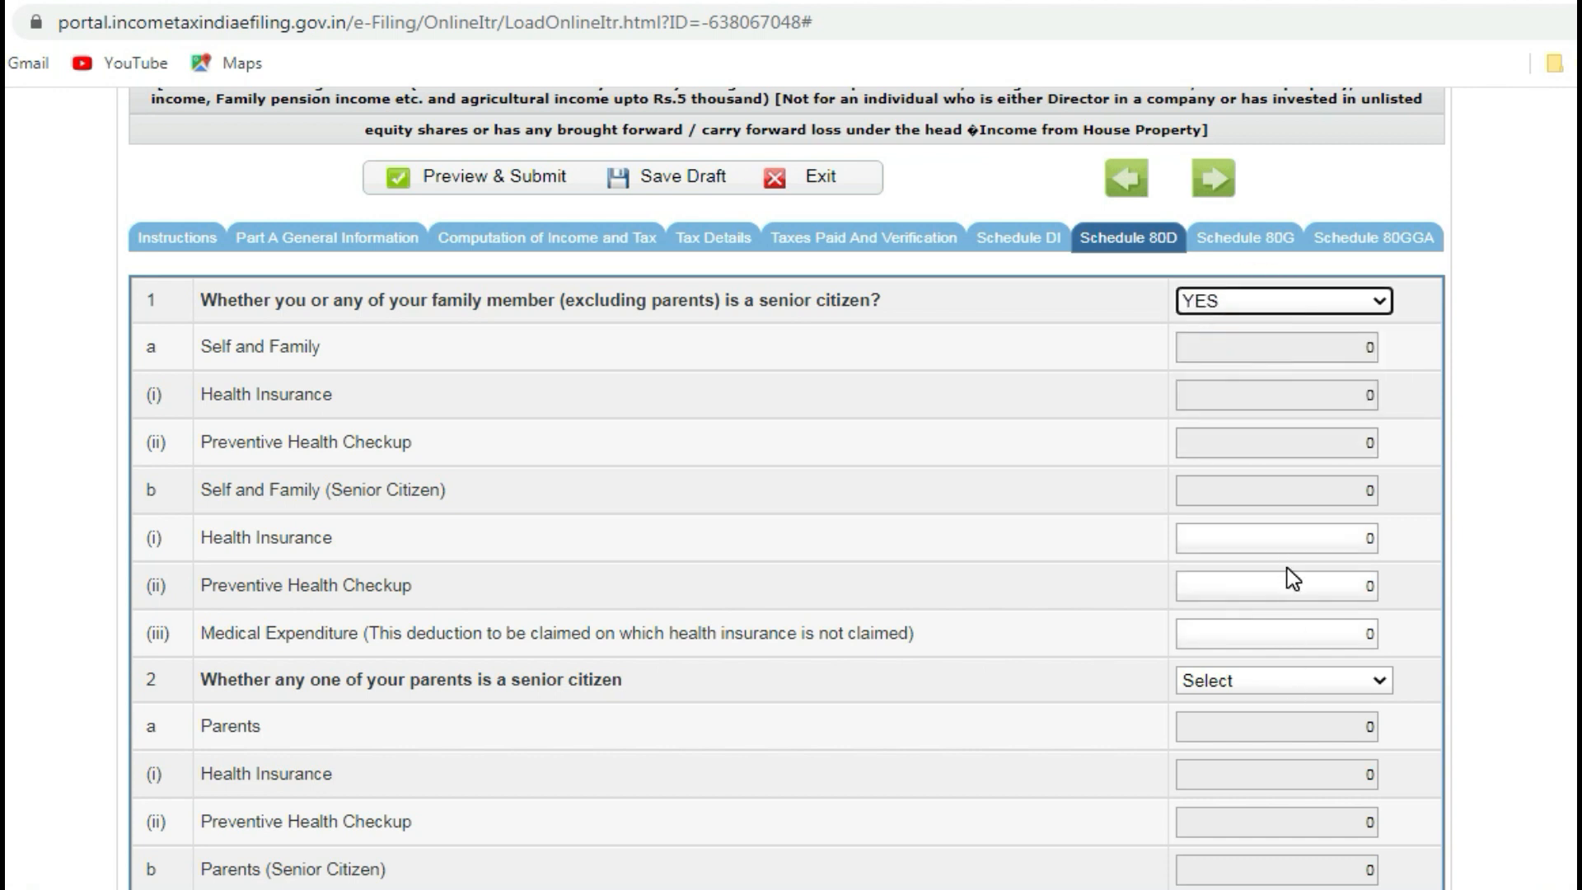
pyautogui.click(1295, 541)
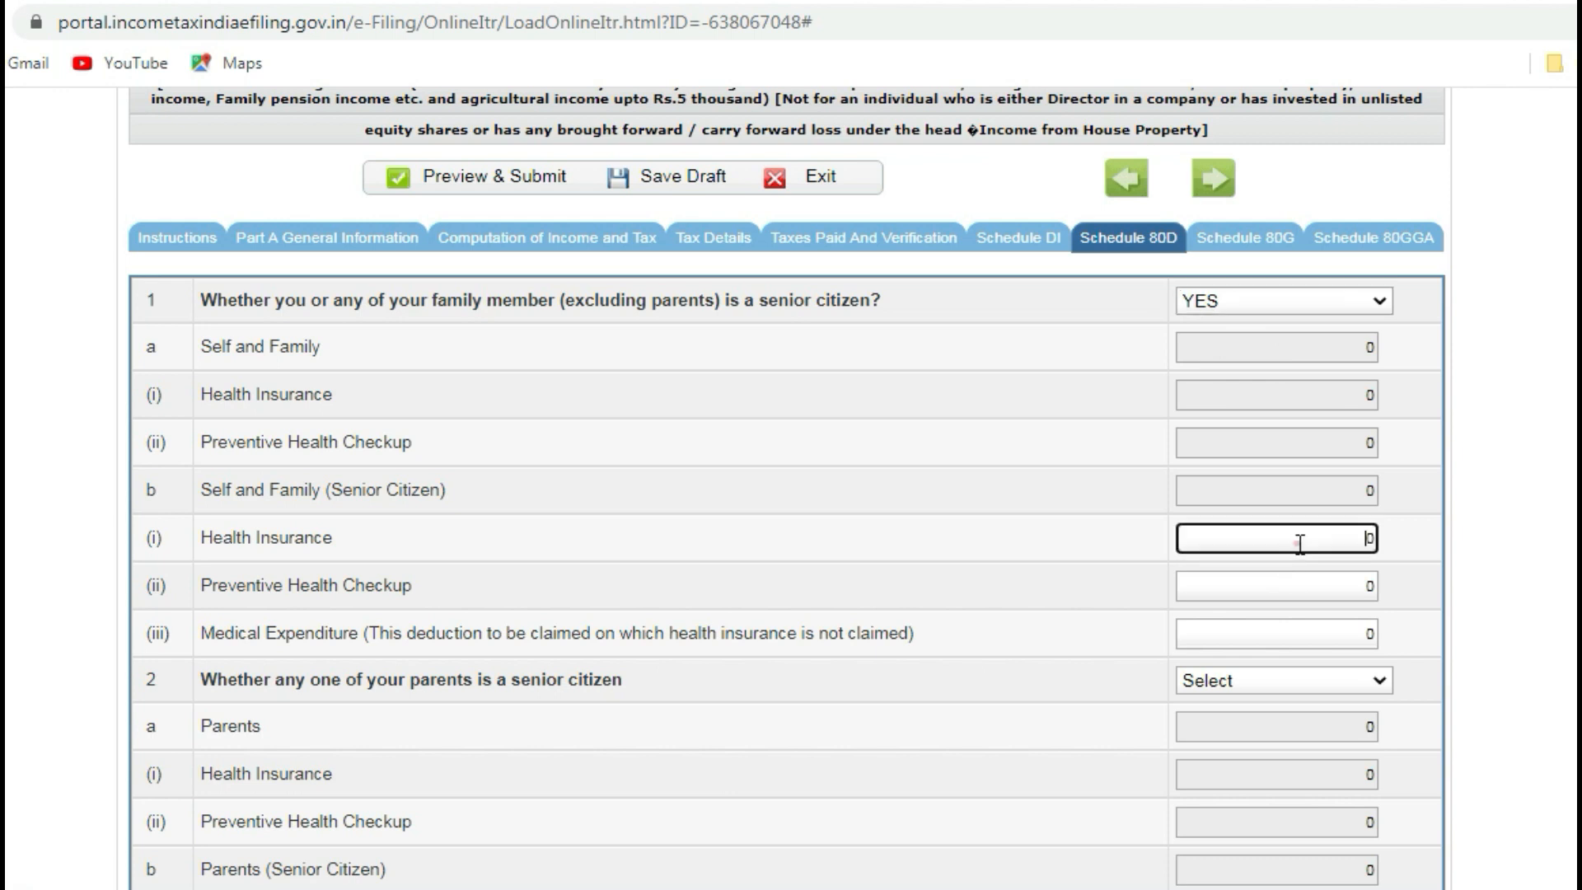
pyautogui.click(1254, 301)
pyautogui.click(1220, 321)
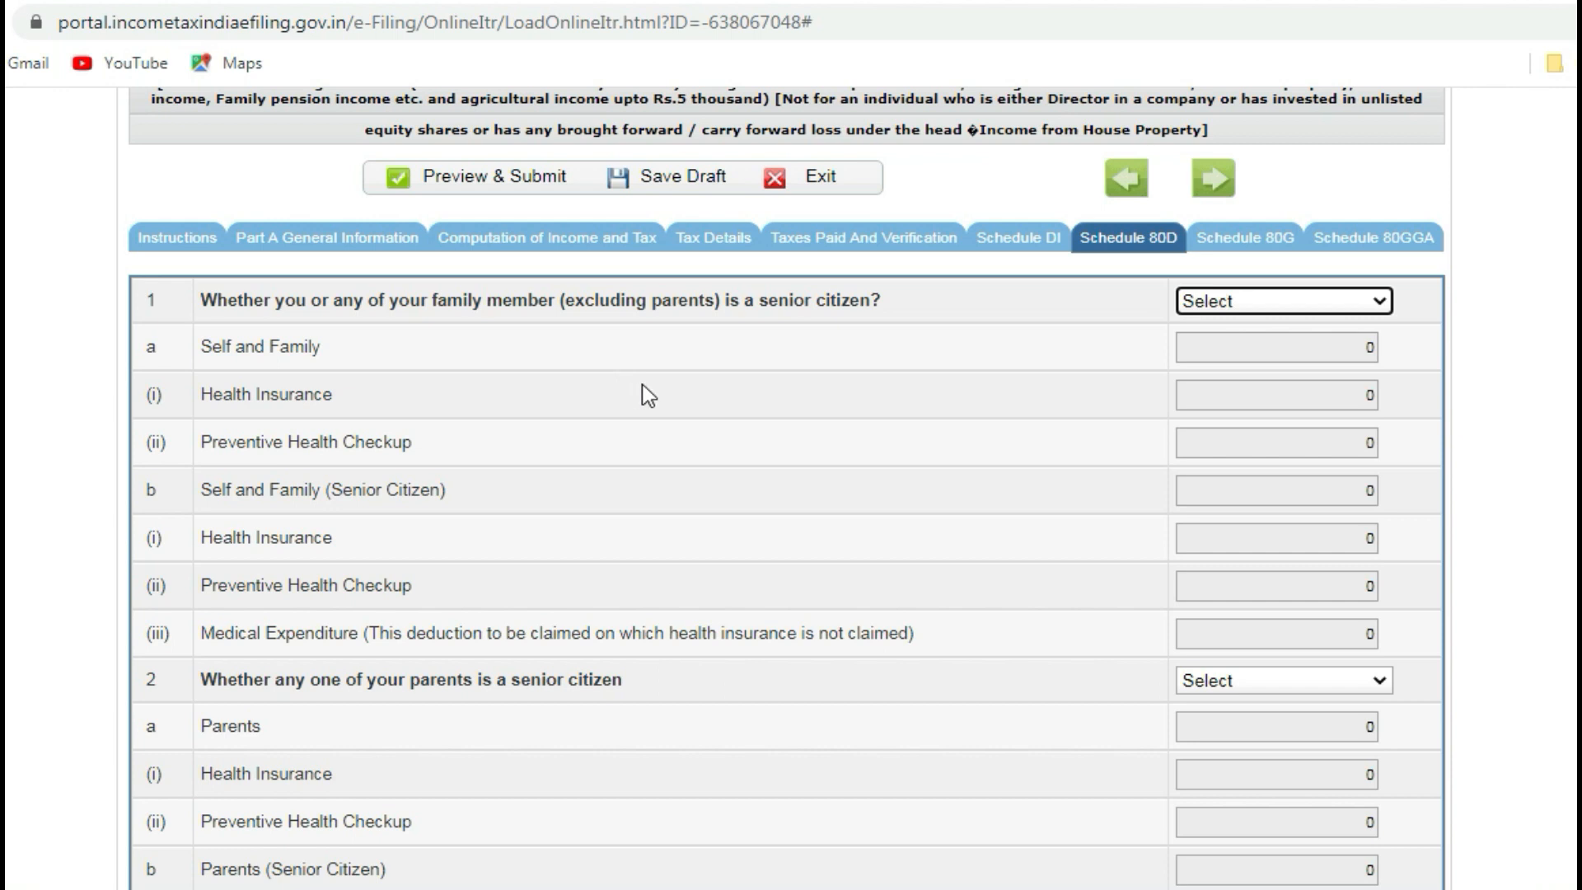
# - Answer YES to the self/family senior citizen question and try its Health Insurance and Preventive Health Checkup amount fields
pyautogui.click(1348, 301)
pyautogui.click(1313, 350)
pyautogui.click(1275, 537)
pyautogui.doubleClick(1364, 537)
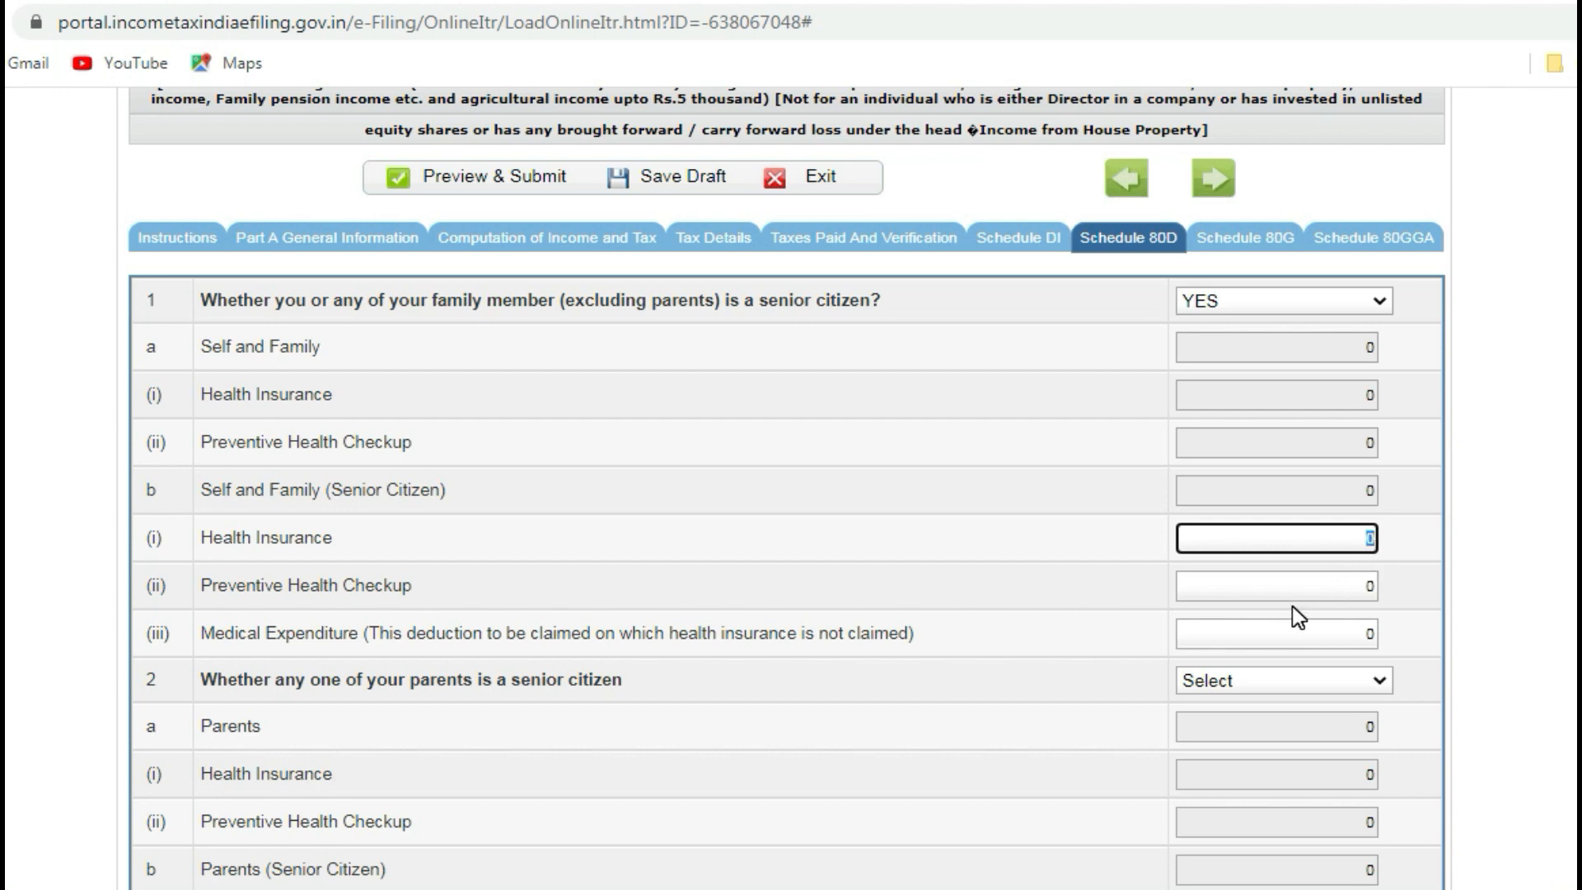
pyautogui.doubleClick(1354, 586)
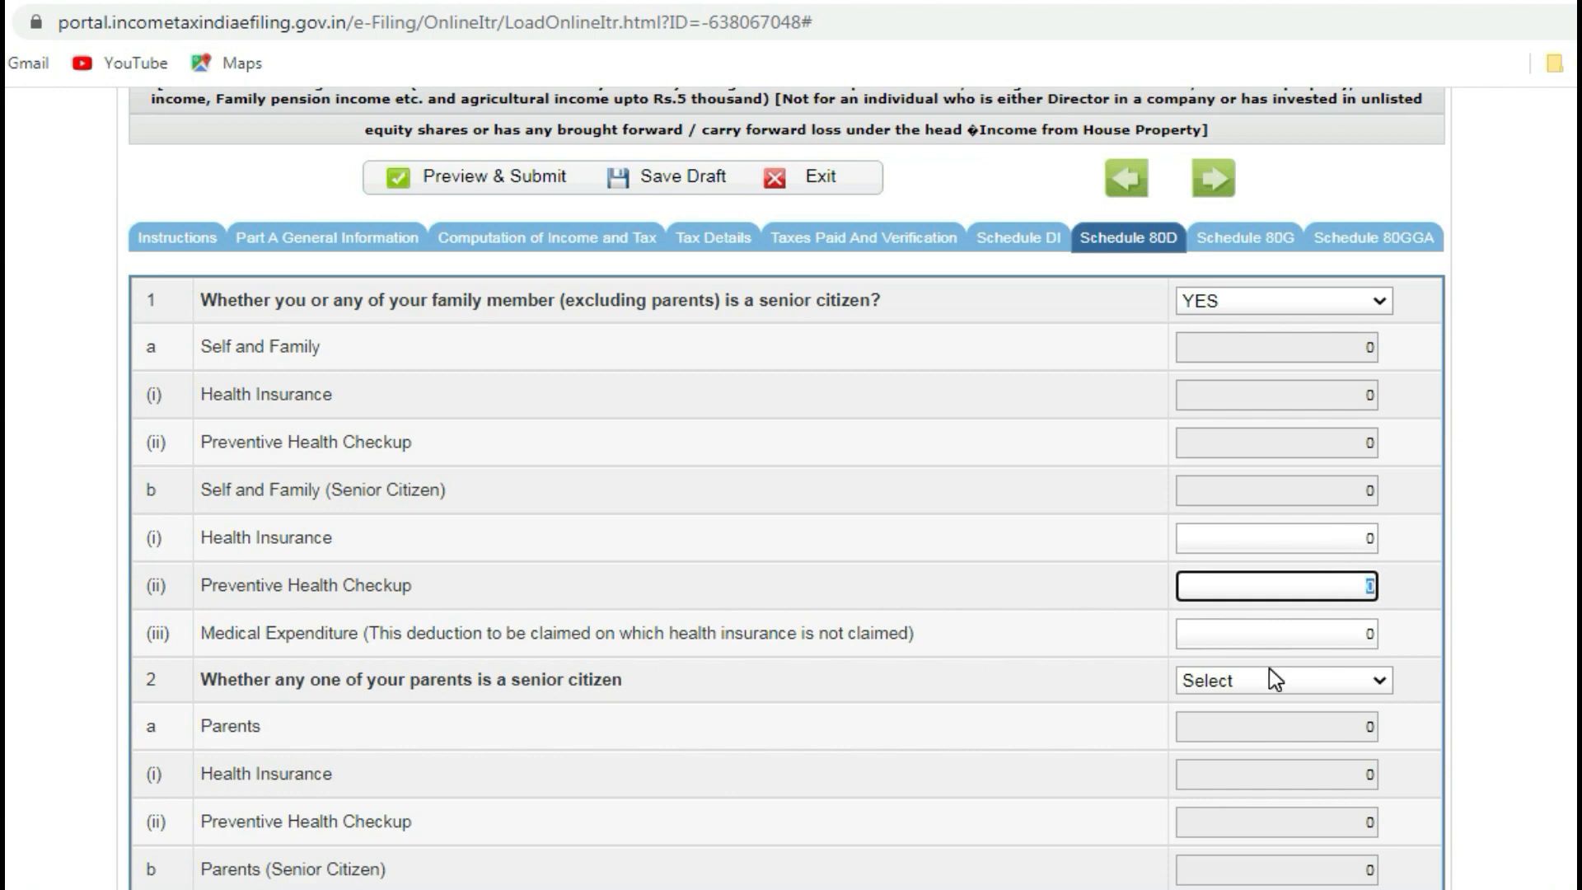
# - Try YES for whether any one of the parents is a senior citizen, then set the answer to NO
pyautogui.scroll(-2, 1071, 651)
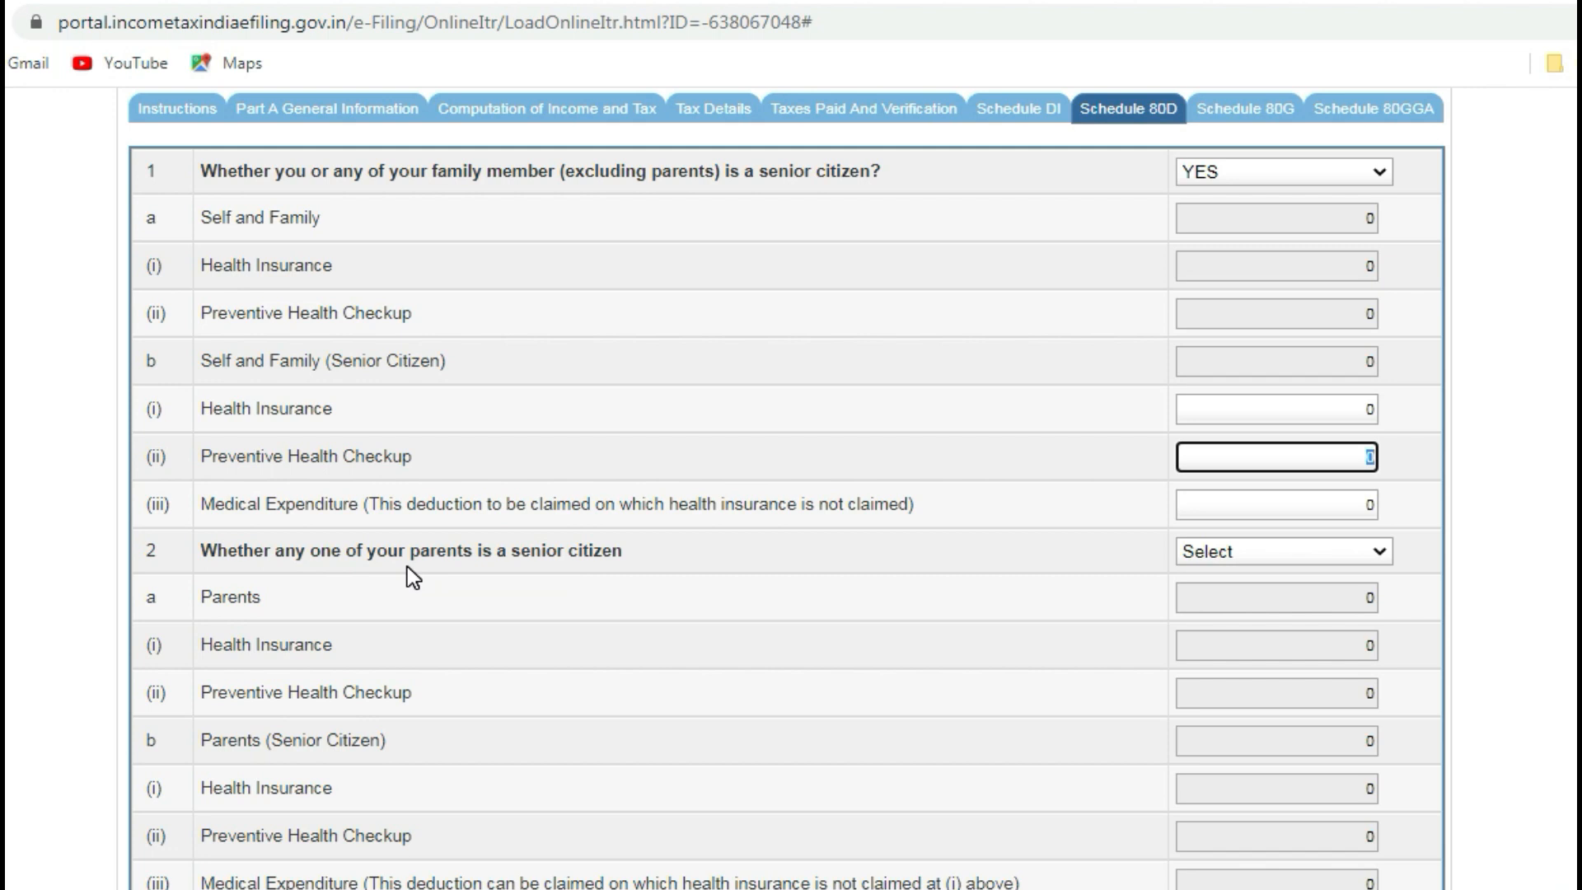
pyautogui.click(1386, 561)
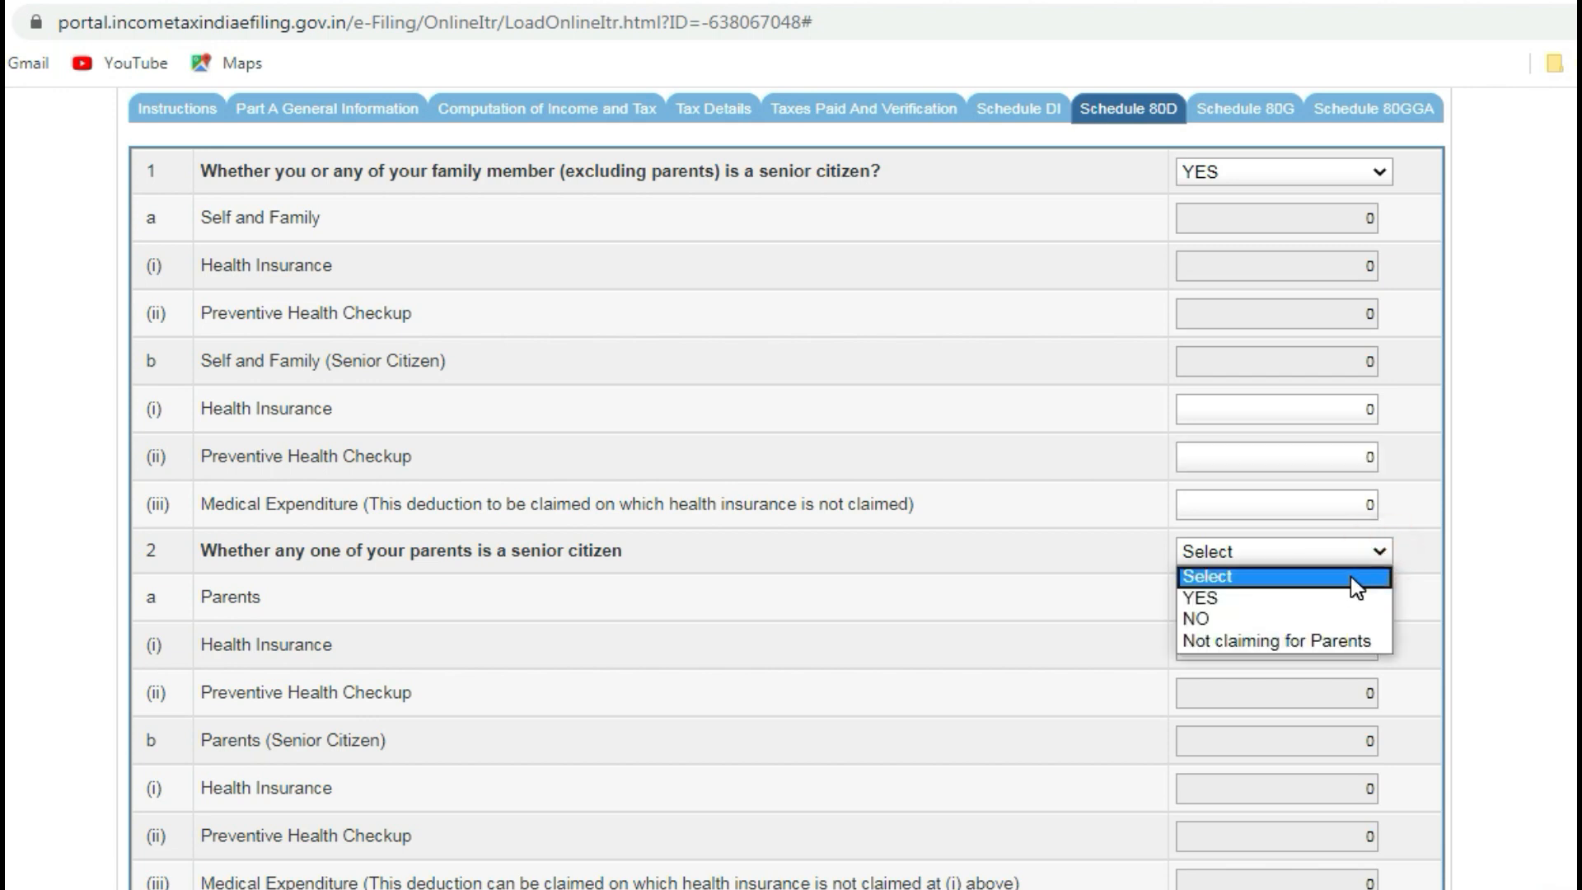
pyautogui.click(1323, 599)
pyautogui.scroll(-2, 1301, 634)
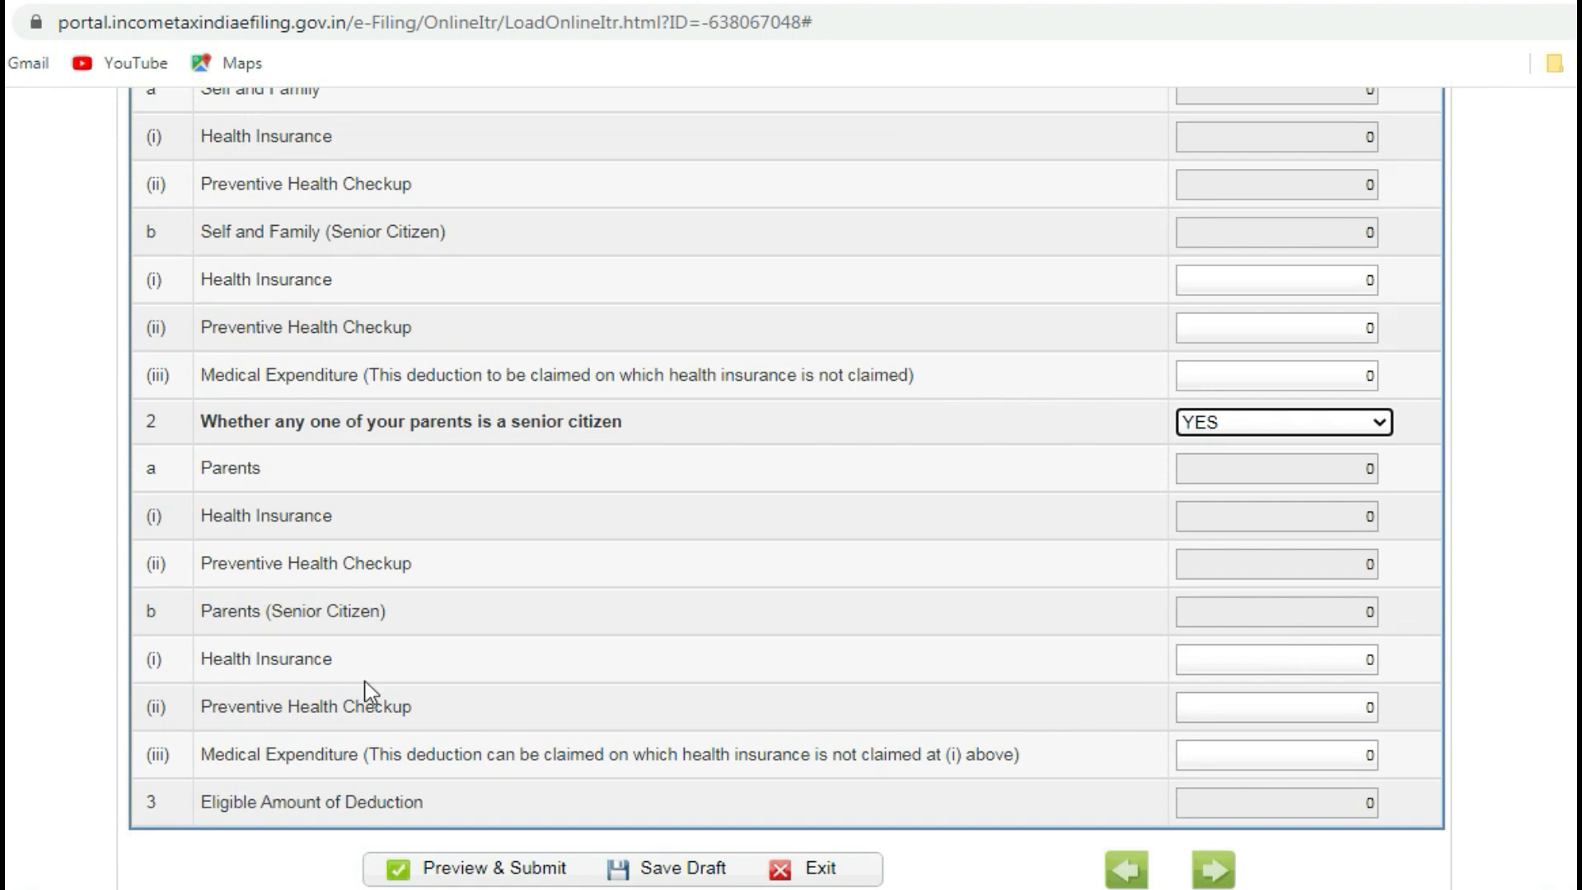
pyautogui.click(1364, 663)
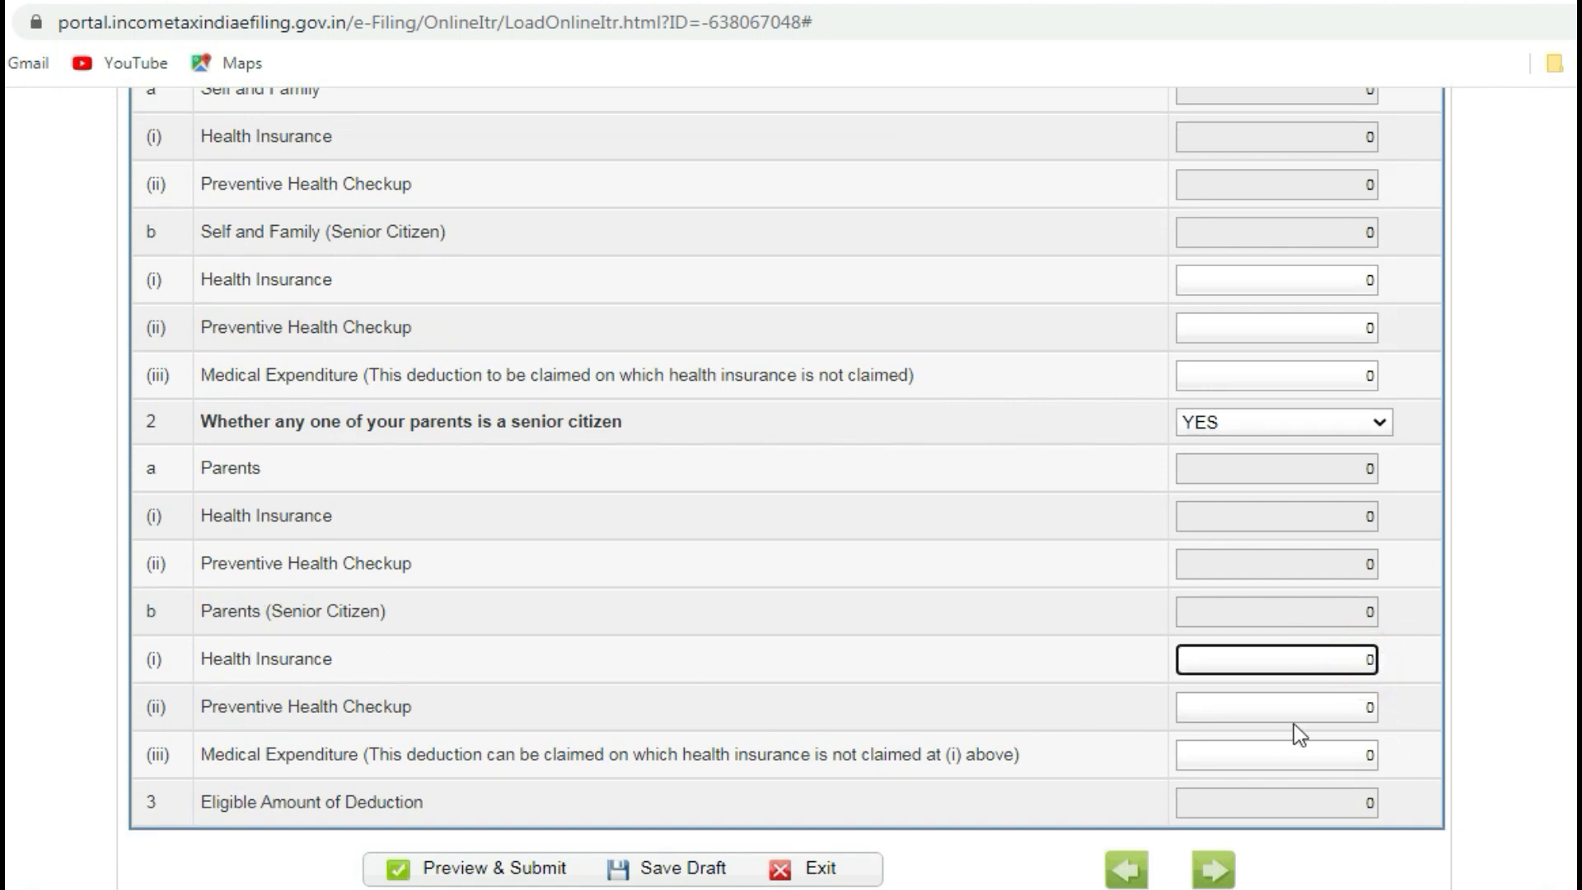
pyautogui.click(1361, 422)
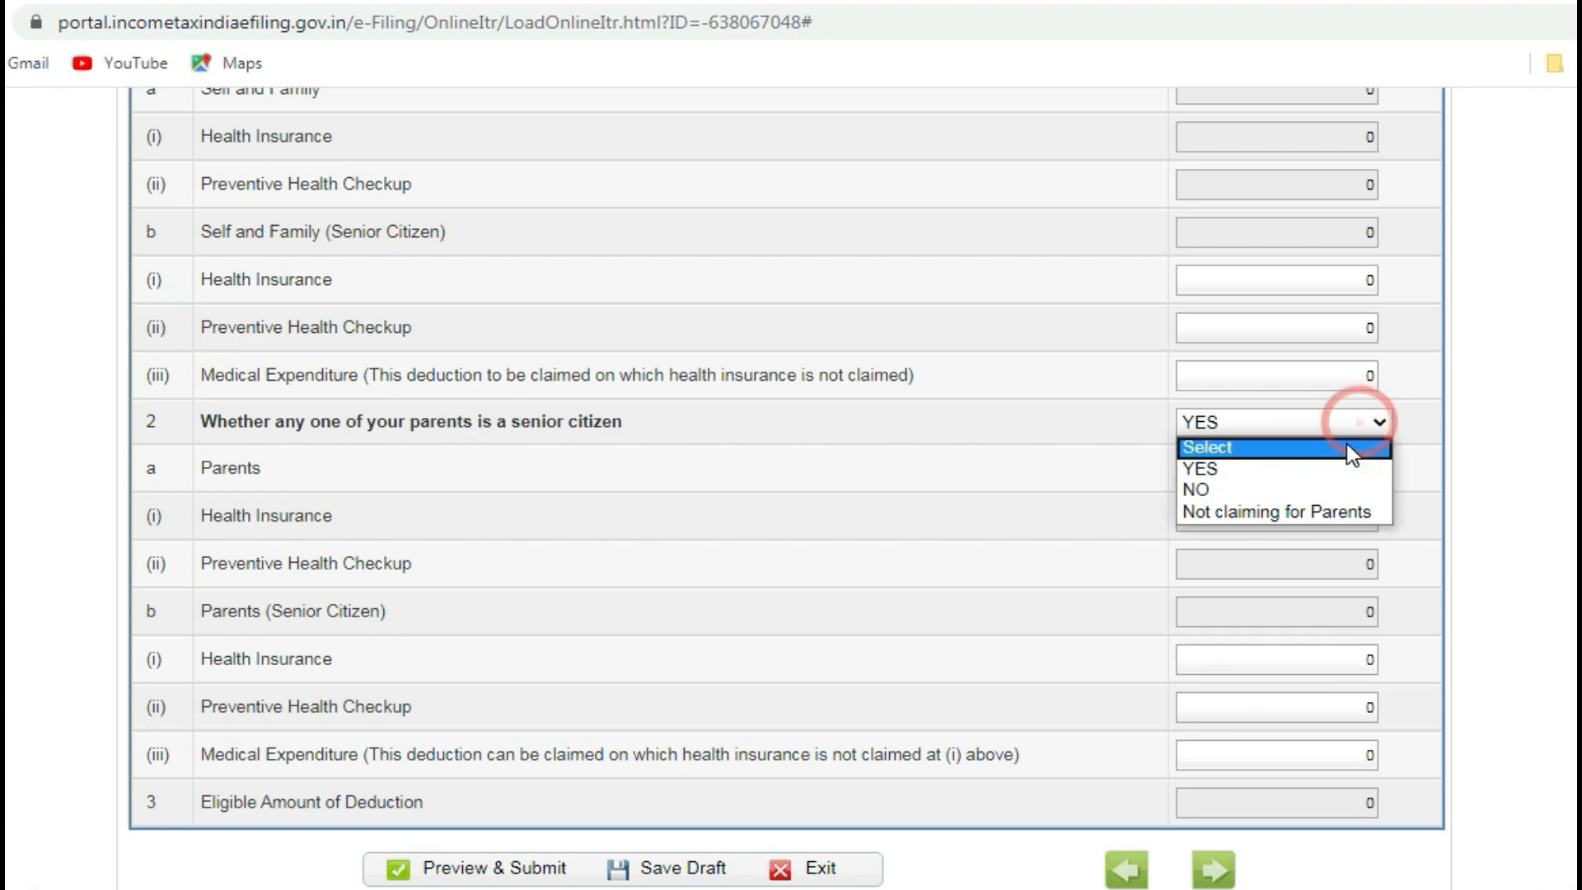
pyautogui.click(1313, 488)
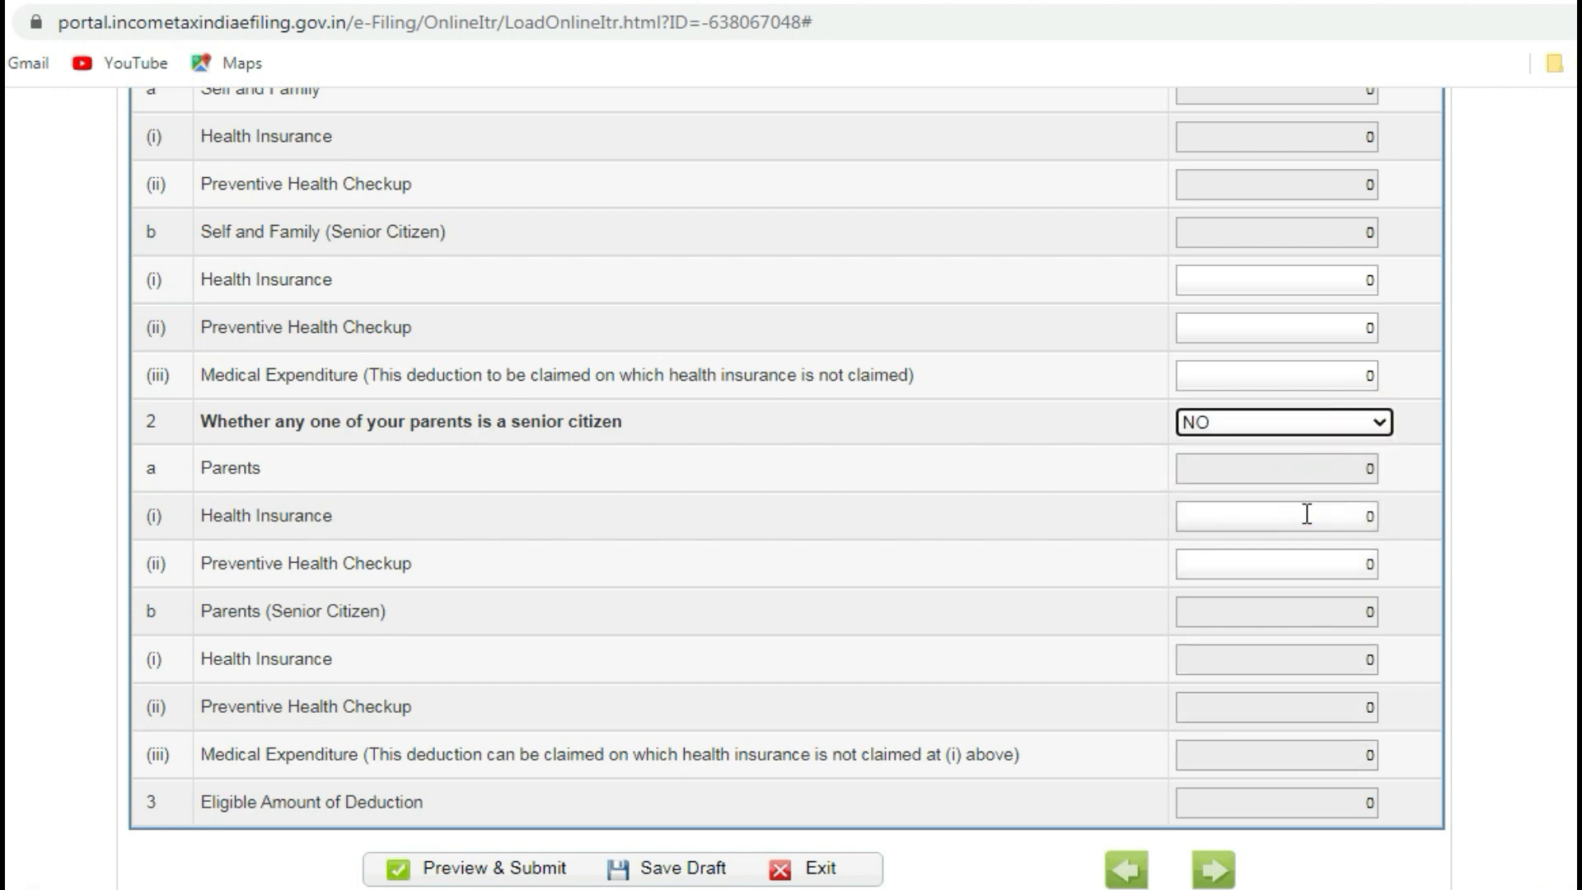
# - Change the self/family senior citizen answer in Schedule 80D to NO
pyautogui.scroll(5, 1280, 540)
pyautogui.click(1319, 557)
pyautogui.click(1286, 628)
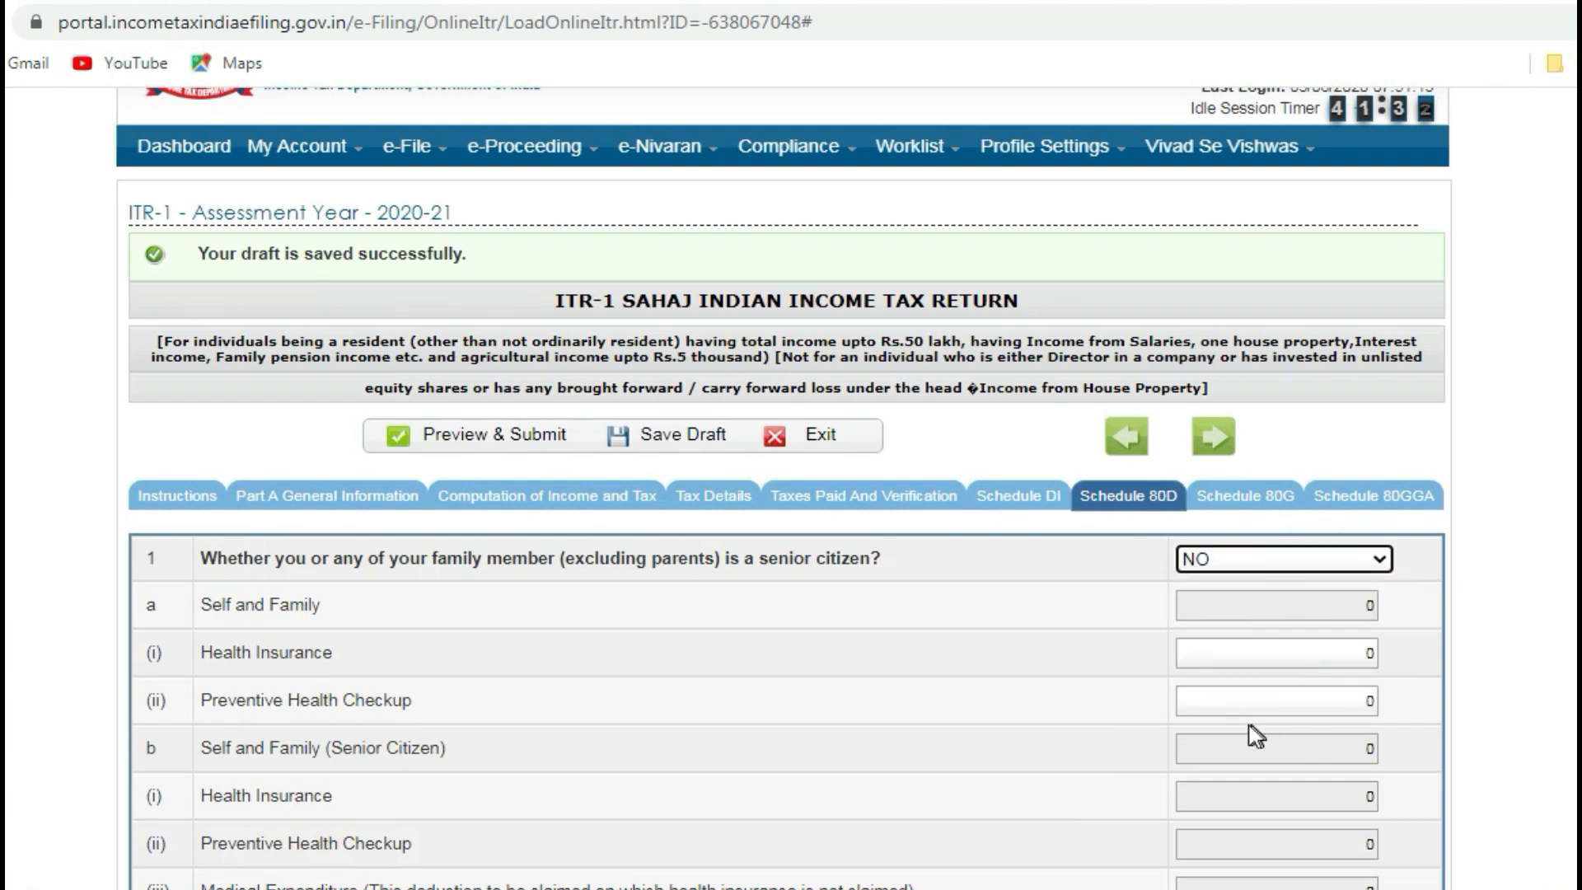
pyautogui.scroll(-3, 1154, 734)
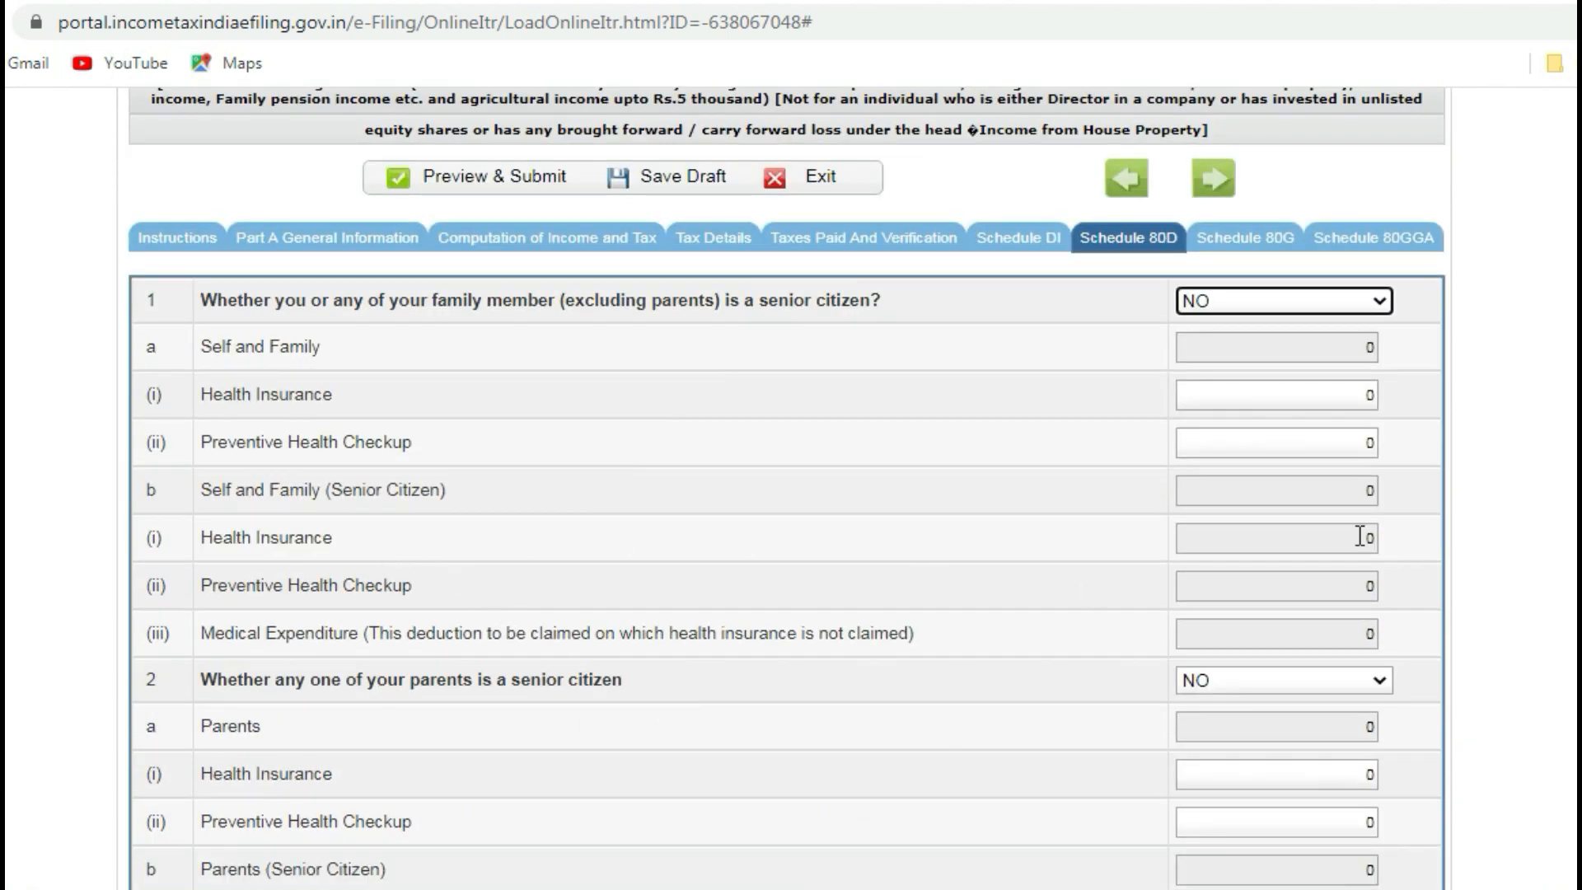
# - Answer YES to the self/family senior citizen question and enter 5000 as the senior citizen Health Insurance amount
pyautogui.click(1360, 302)
pyautogui.click(1335, 343)
pyautogui.click(1353, 531)
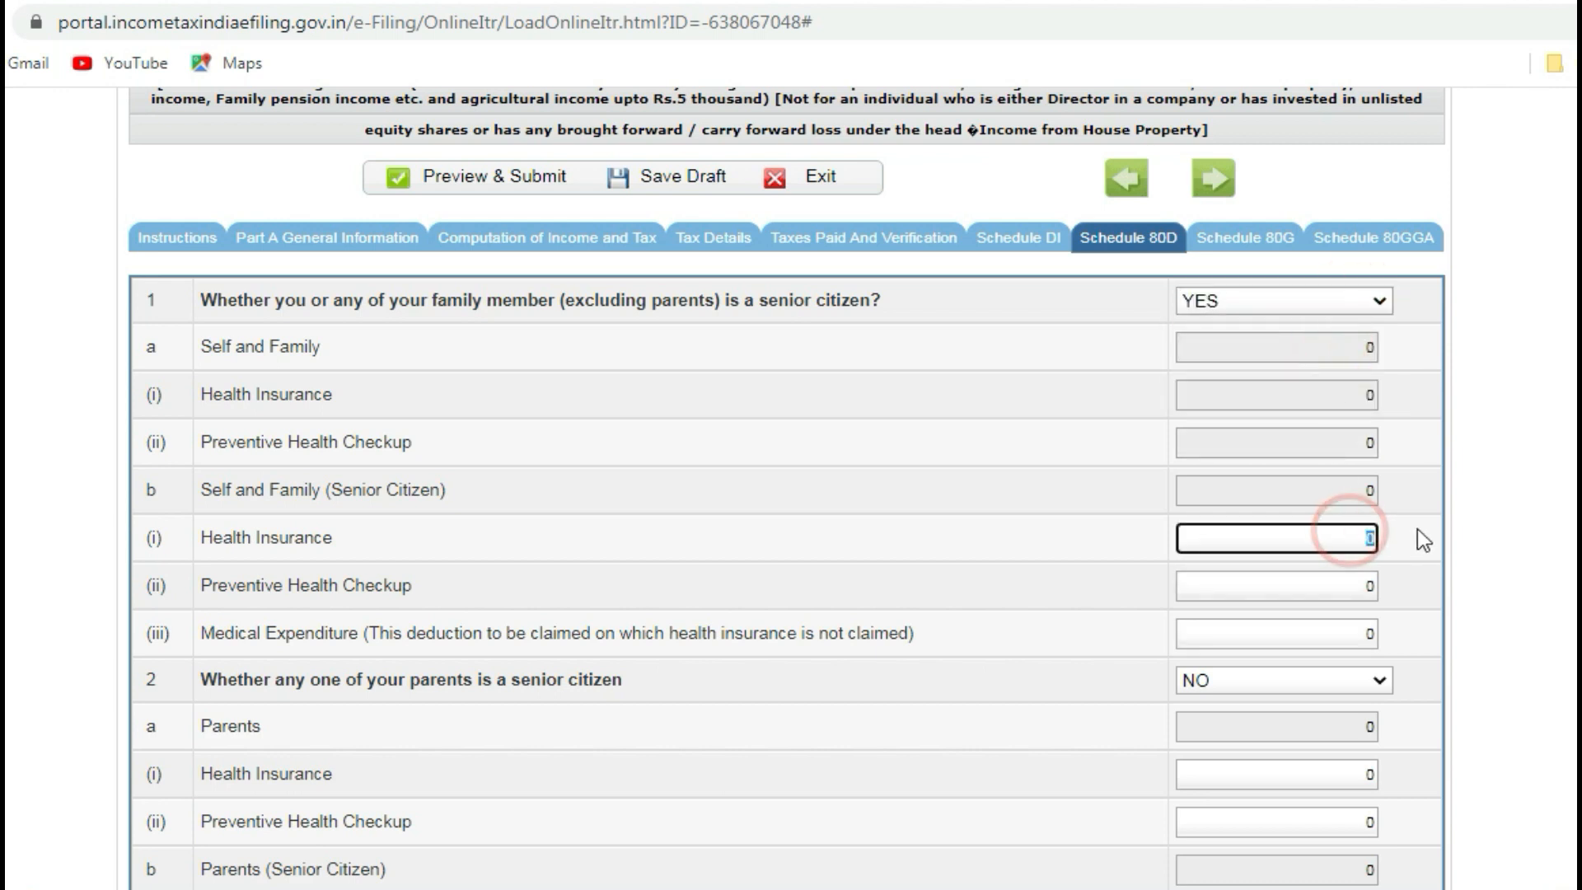
pyautogui.write('5000')
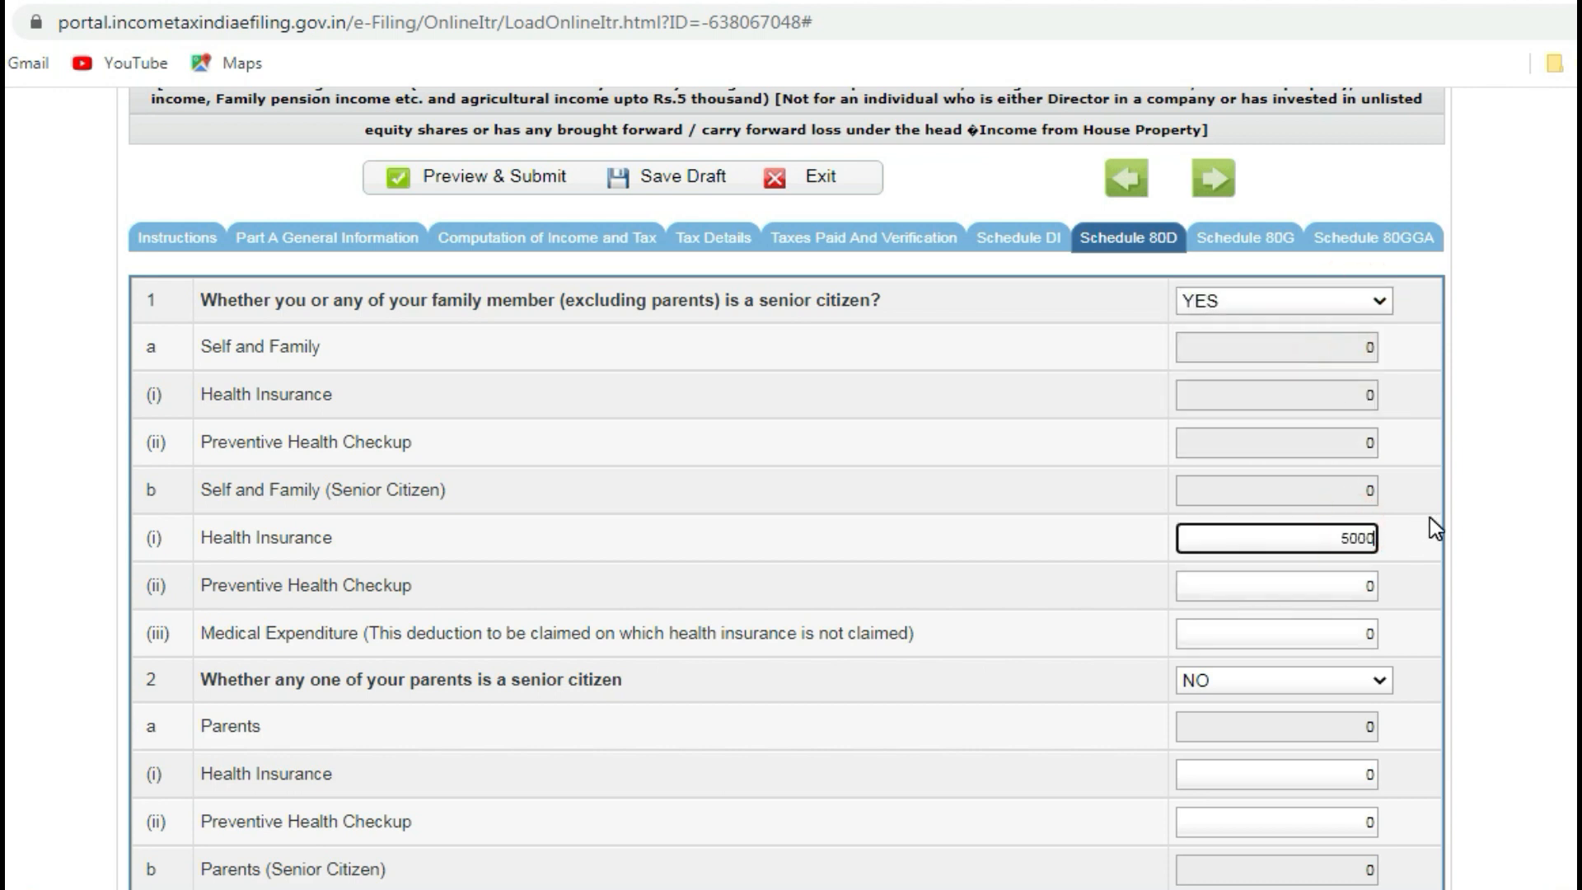
pyautogui.click(865, 493)
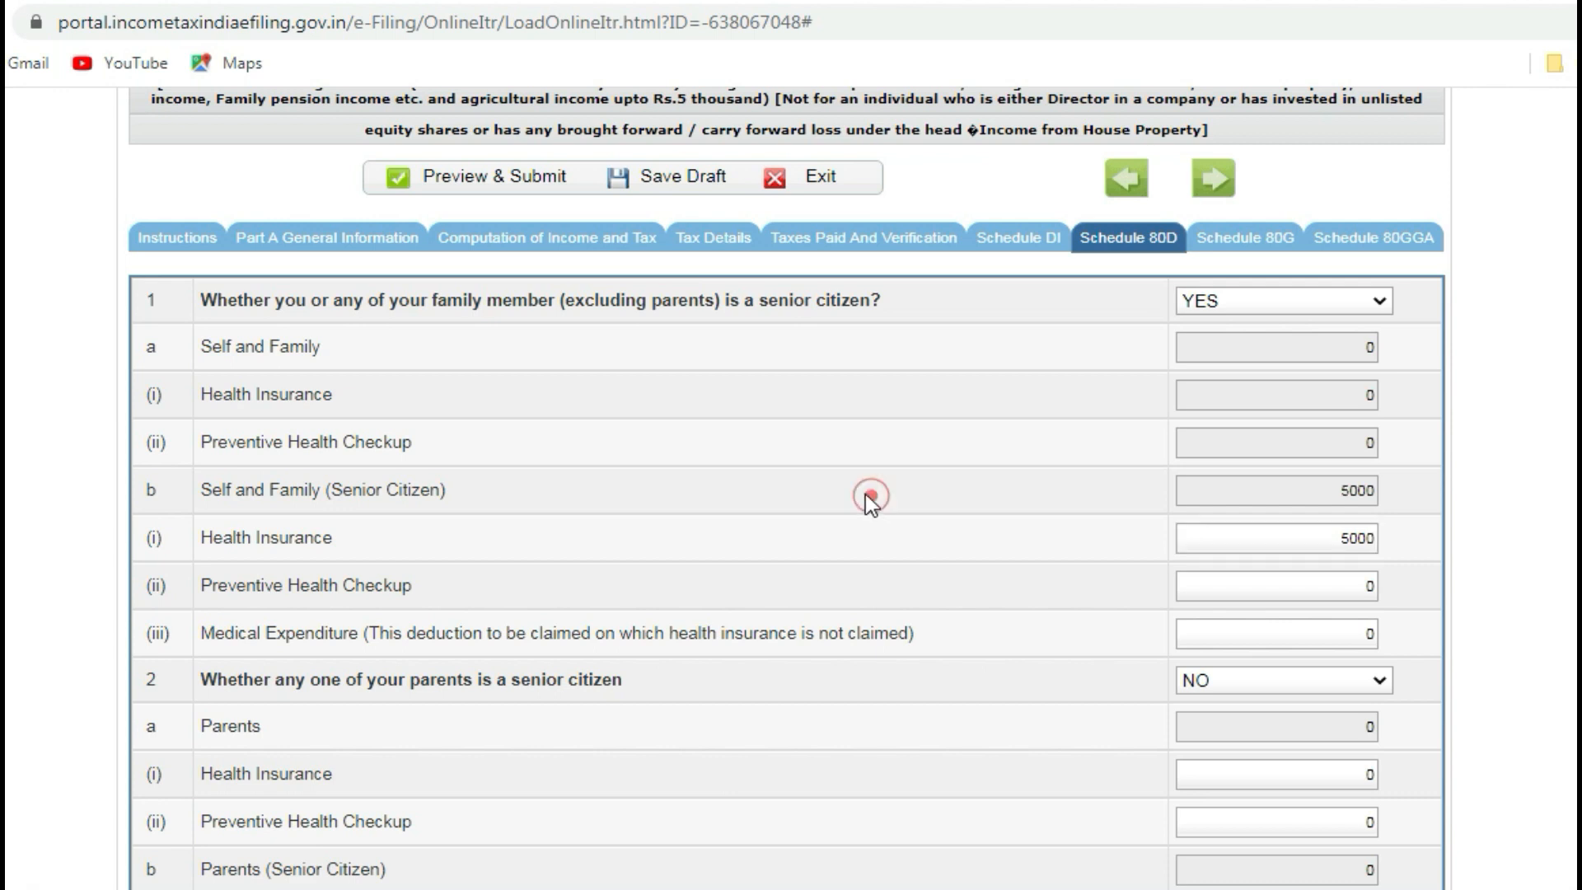
# - Check the auto-populated 80D deduction in Part C of the Computation of Income and Tax page
pyautogui.click(501, 241)
pyautogui.scroll(-10, 618, 429)
pyautogui.scroll(-20, 634, 461)
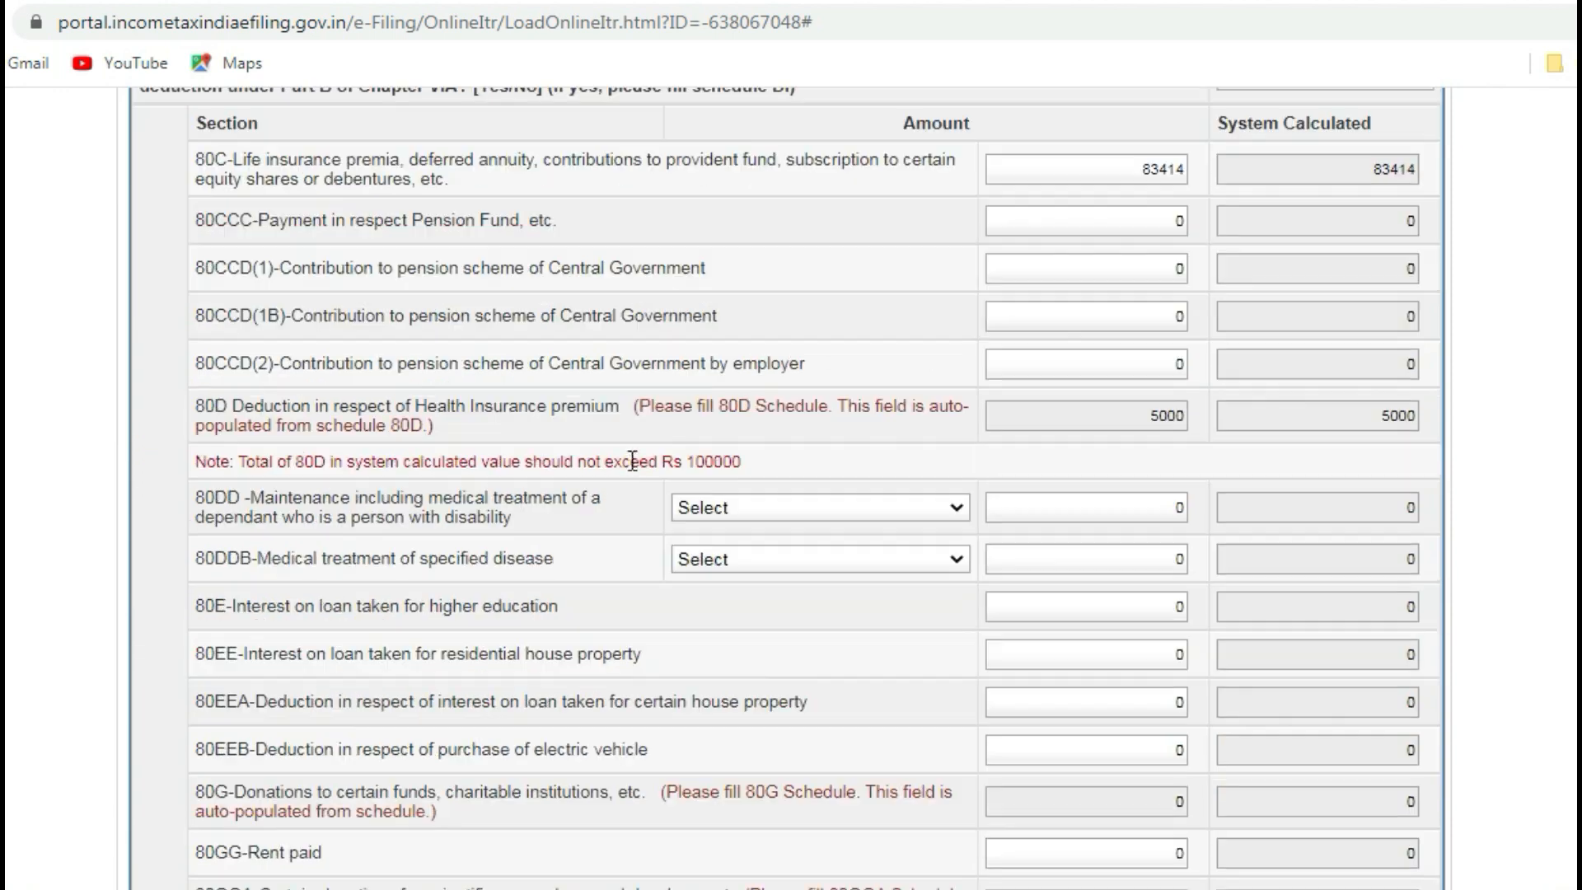
pyautogui.scroll(15, 647, 466)
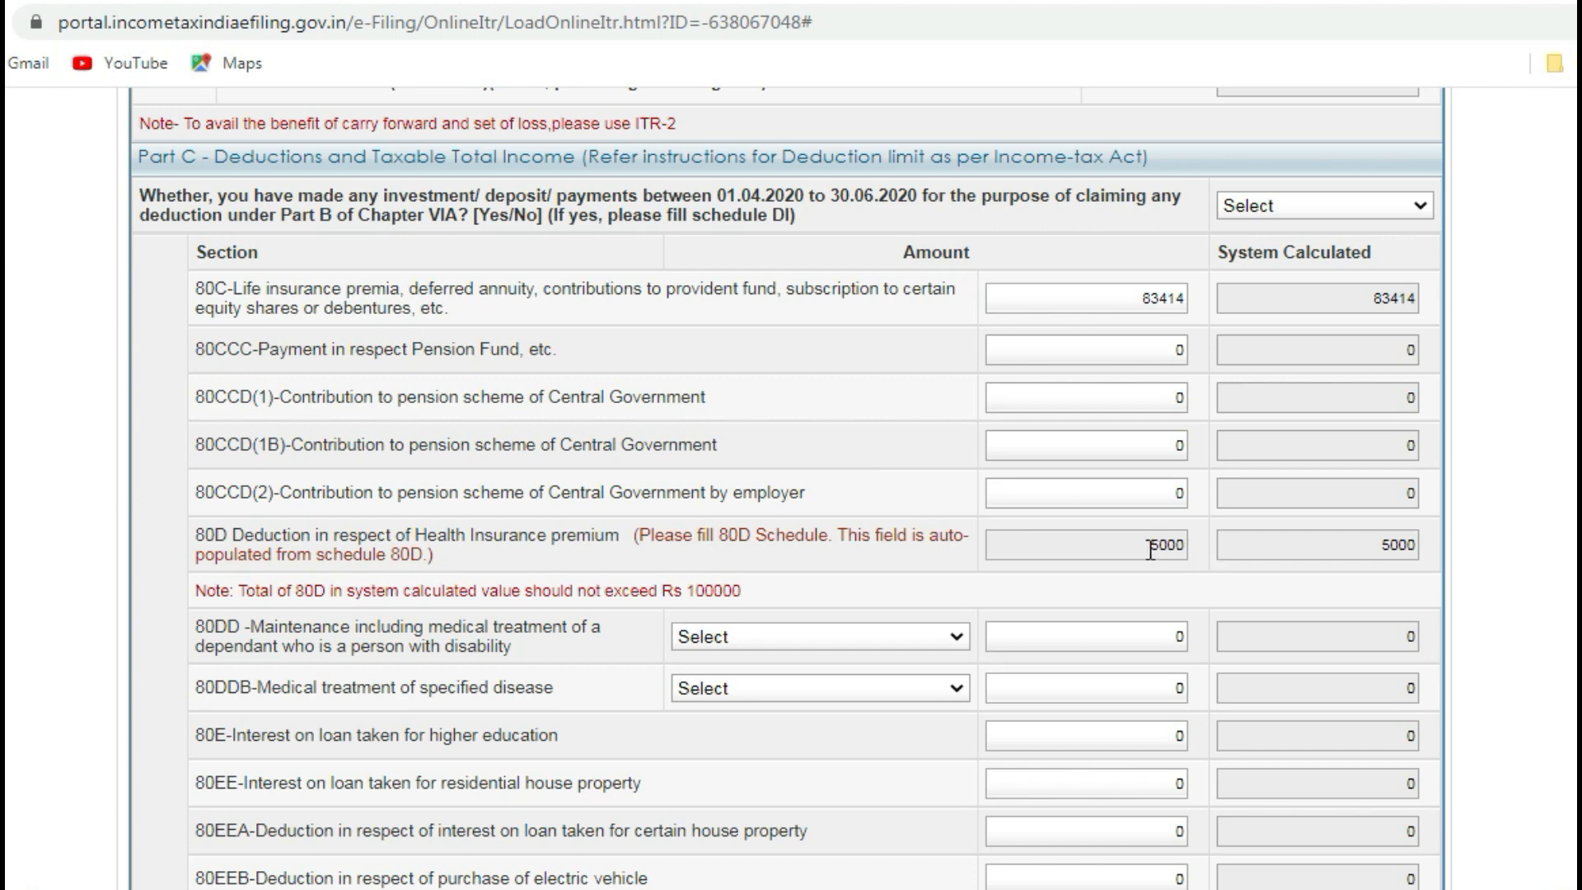
pyautogui.scroll(20, 1133, 544)
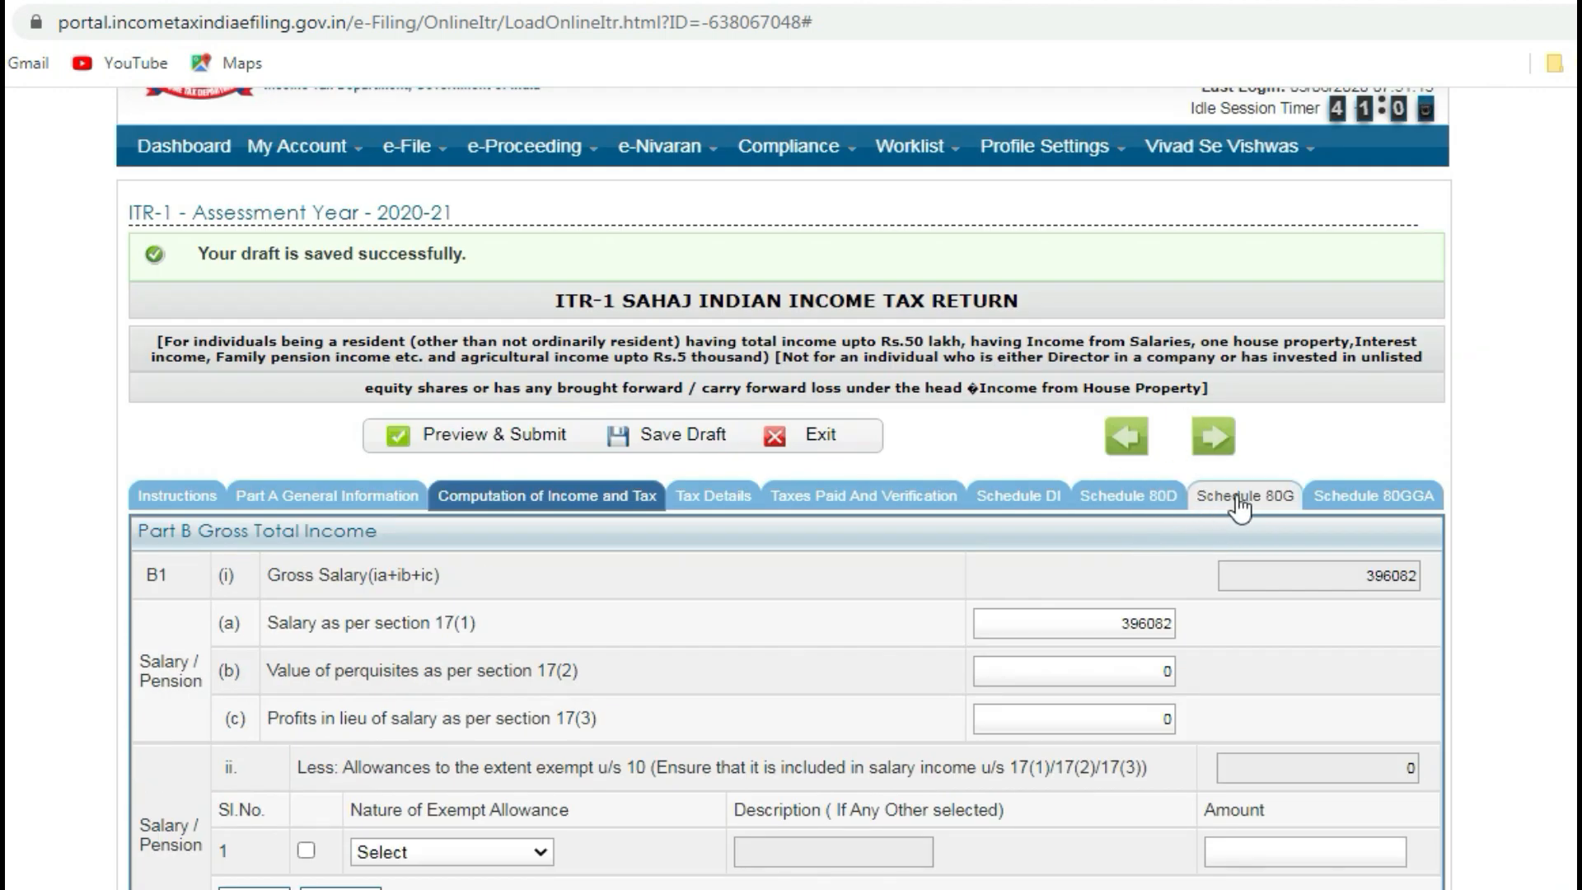
# - Set the self/family senior citizen answer in Schedule 80D to NO, then return to the Part C deductions in Computation of Income and Tax
pyautogui.click(1164, 499)
pyautogui.click(1352, 560)
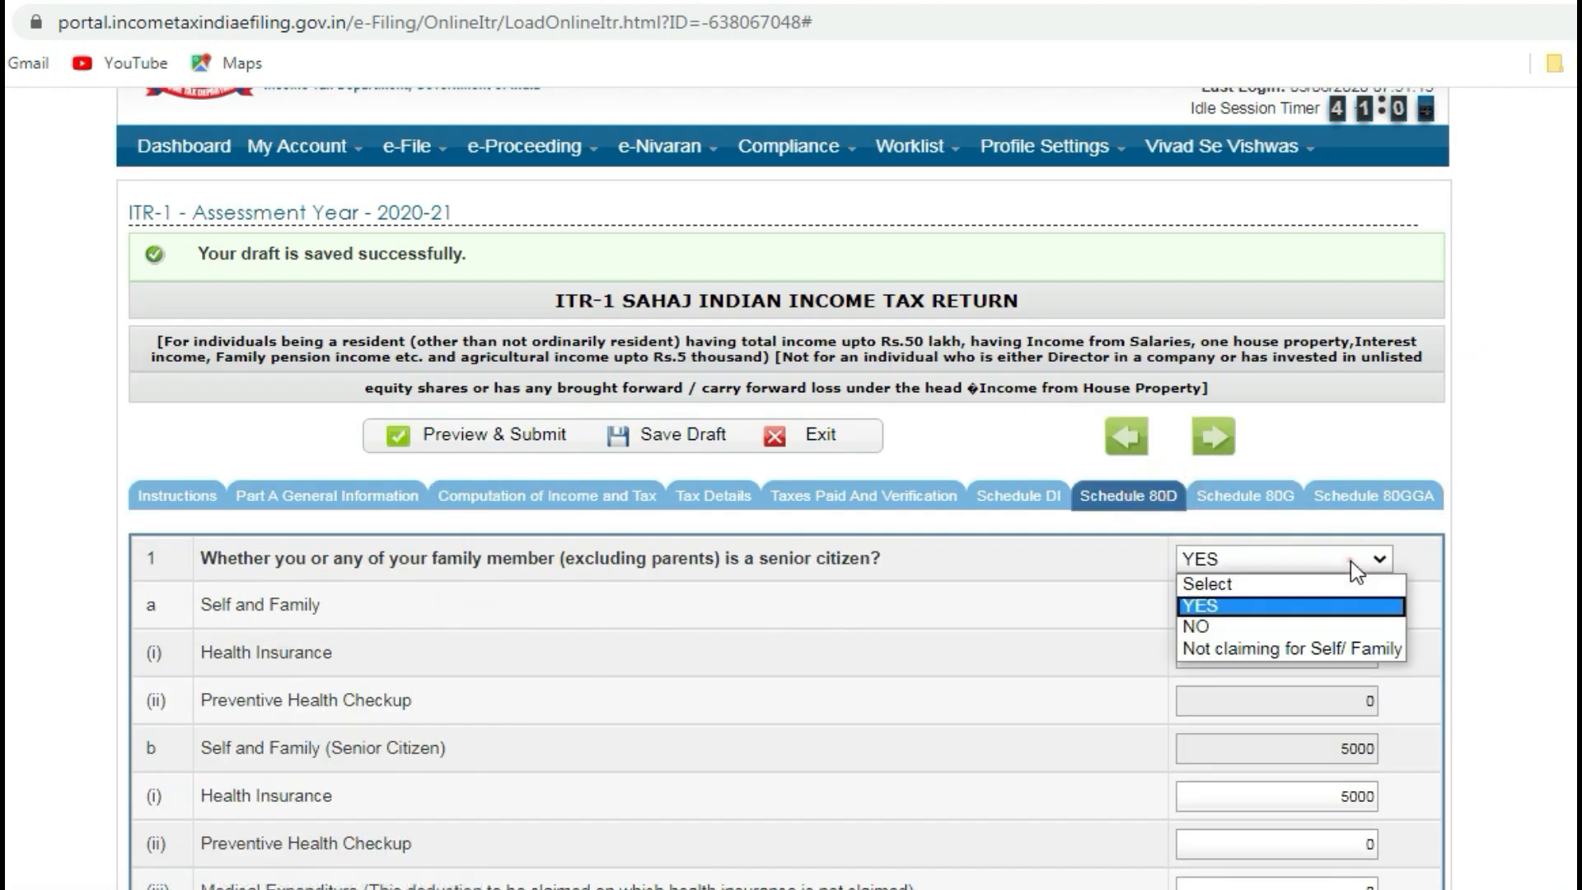
pyautogui.click(1306, 634)
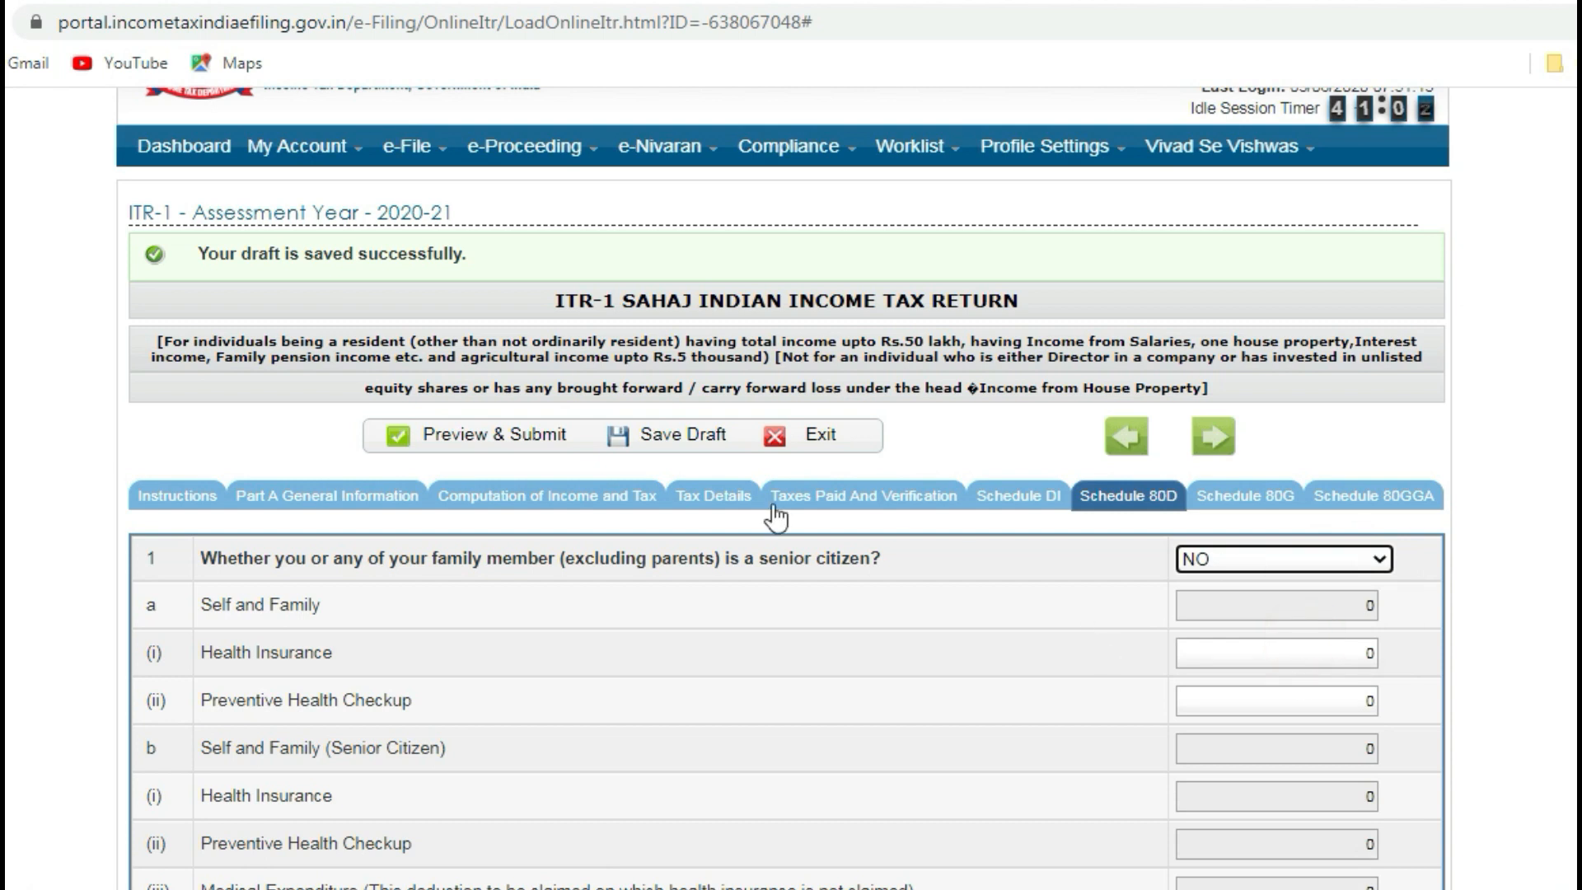
pyautogui.click(487, 505)
pyautogui.scroll(-20, 758, 643)
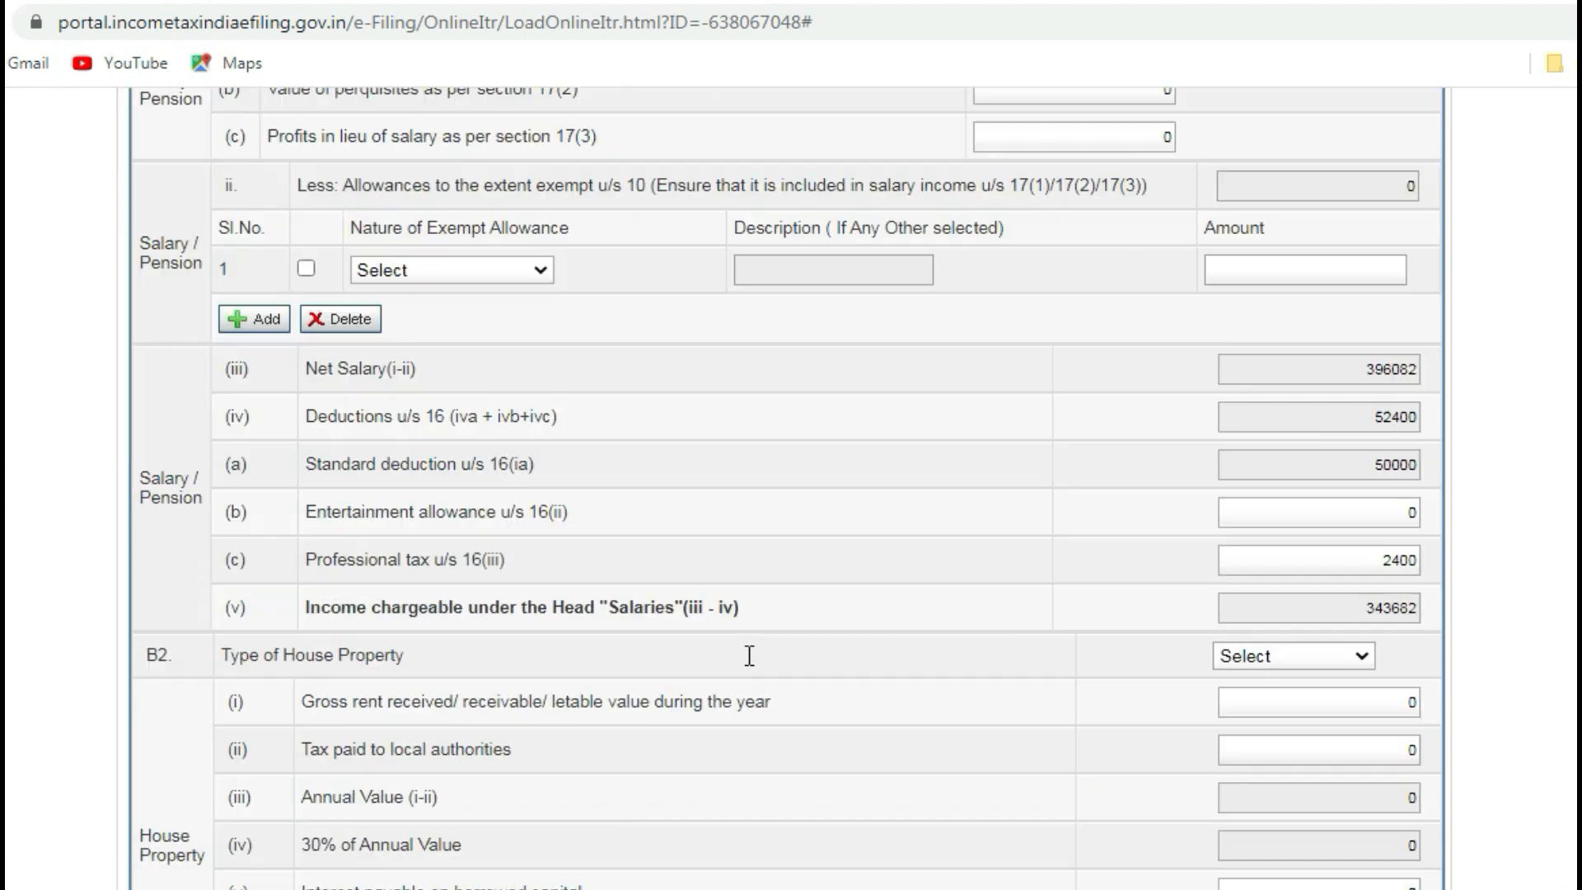
pyautogui.scroll(-5, 763, 636)
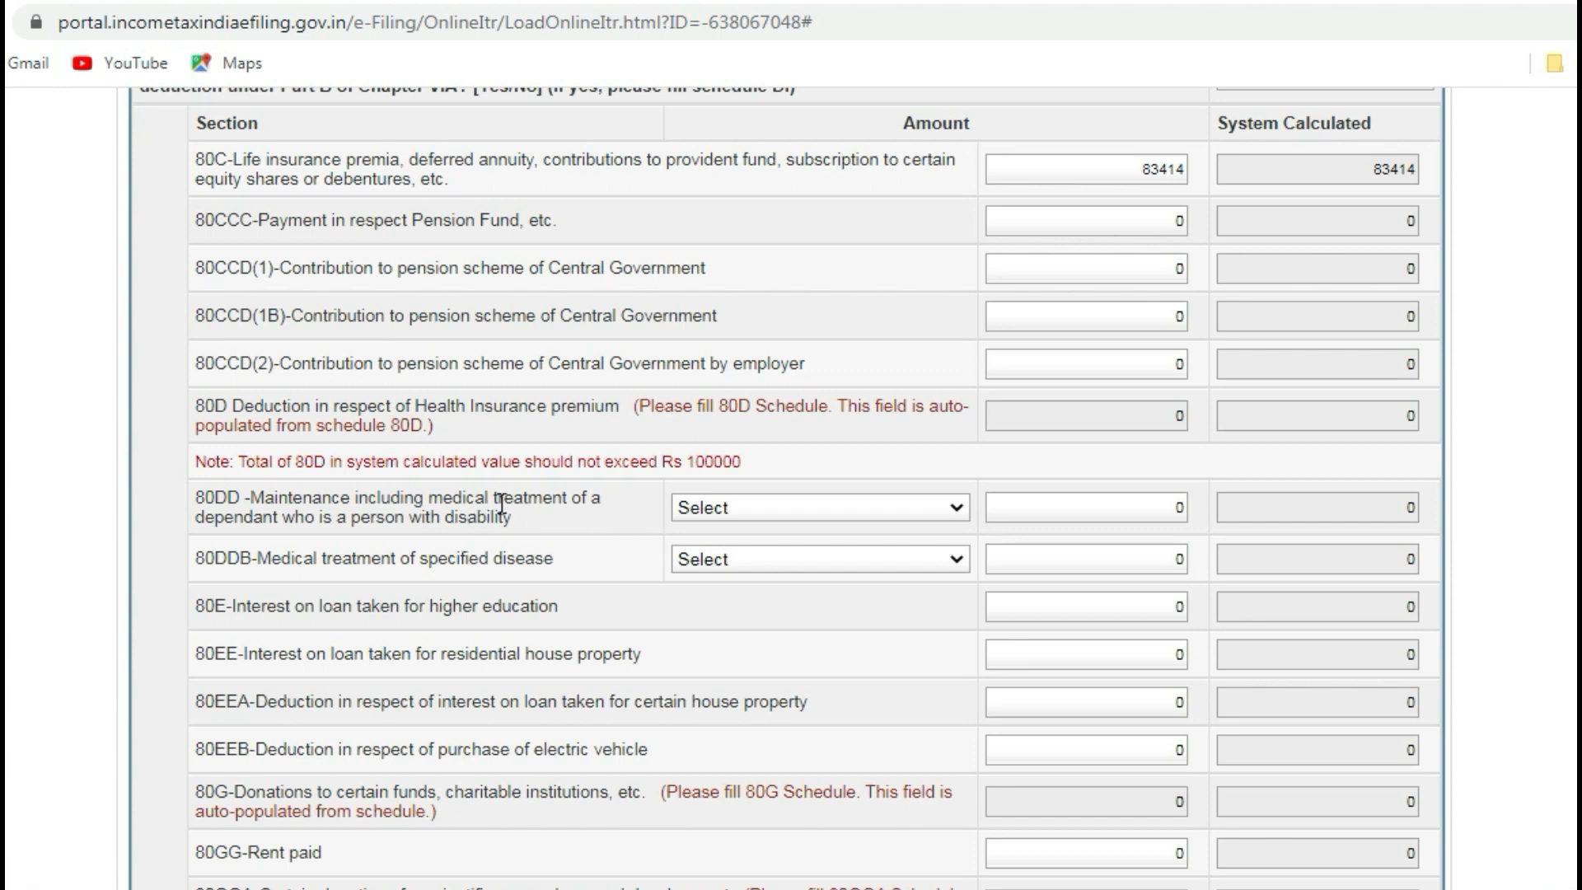
# - Try the Dependent person with Disability option for the 80DD deduction, then reset it to Select
pyautogui.click(788, 506)
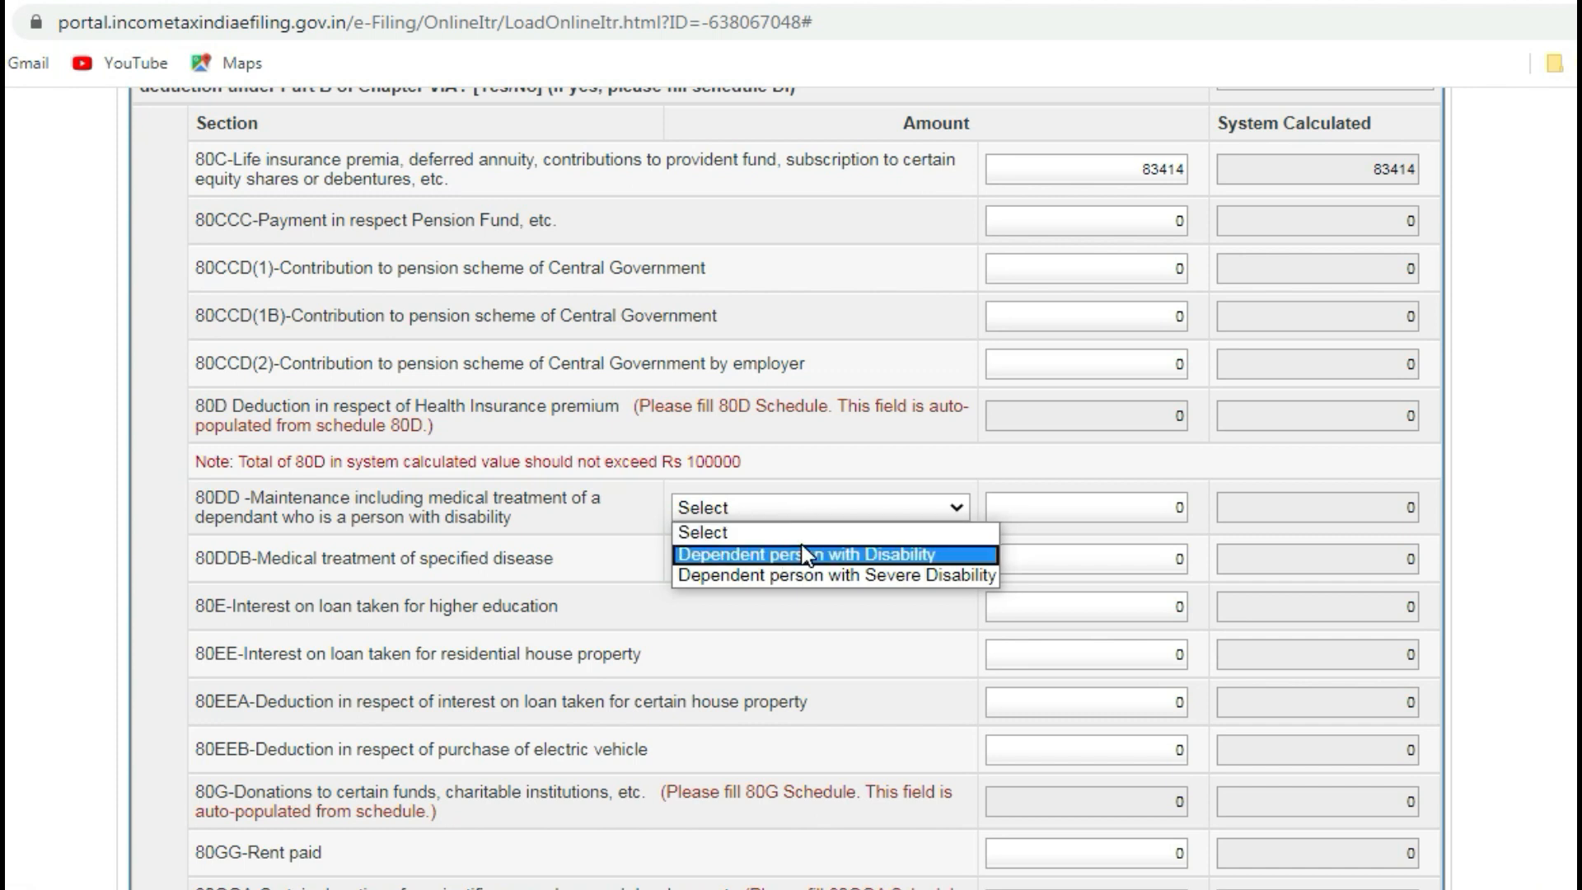
pyautogui.click(855, 567)
pyautogui.click(1150, 511)
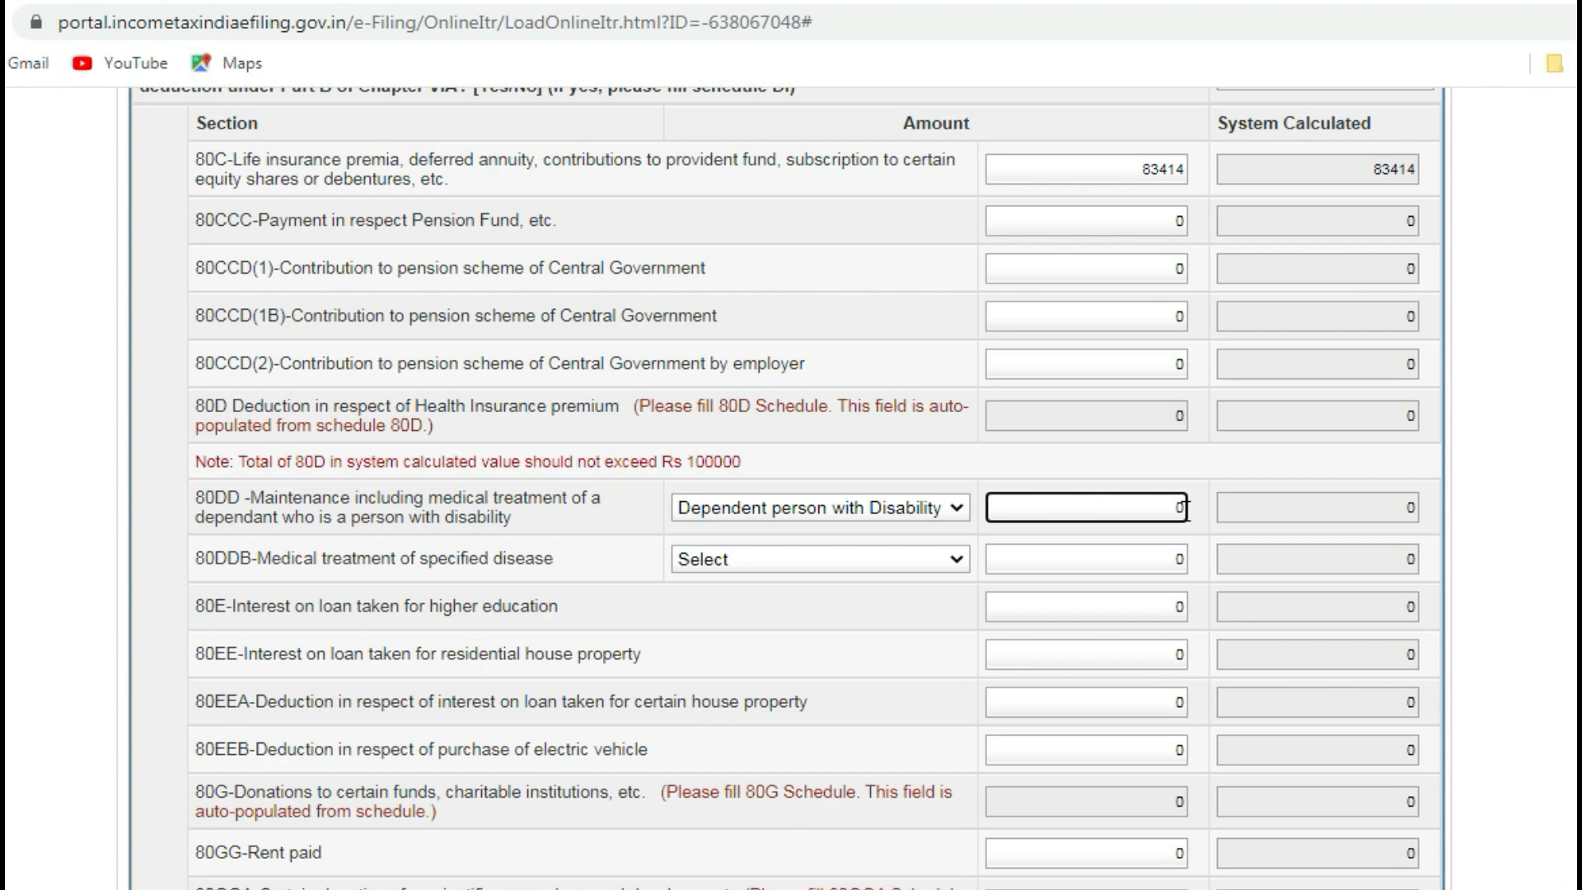
pyautogui.click(936, 507)
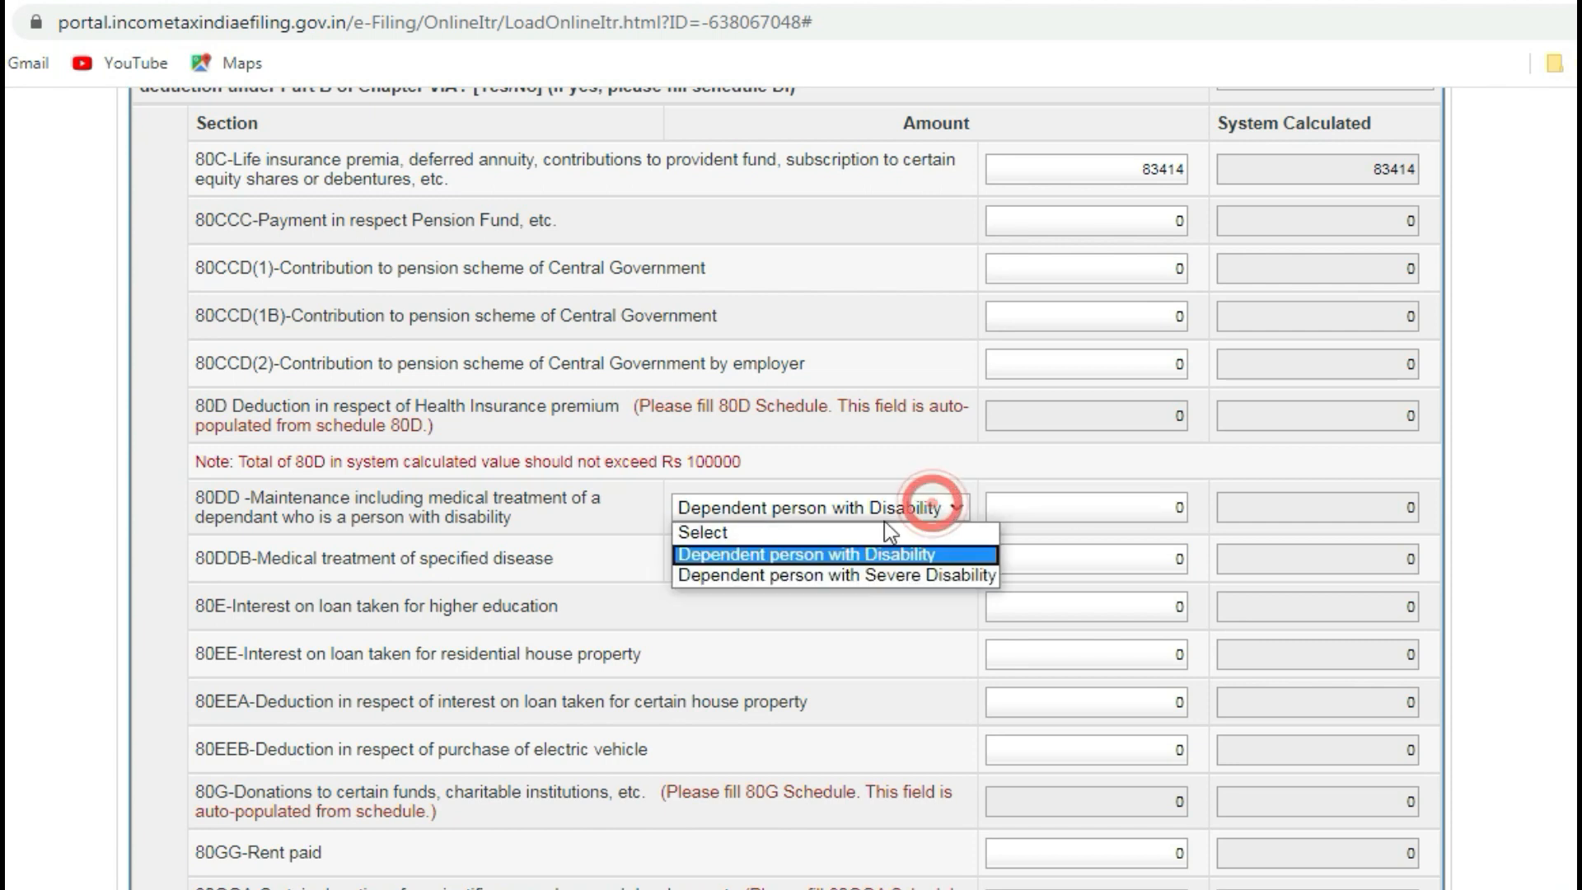
pyautogui.click(819, 528)
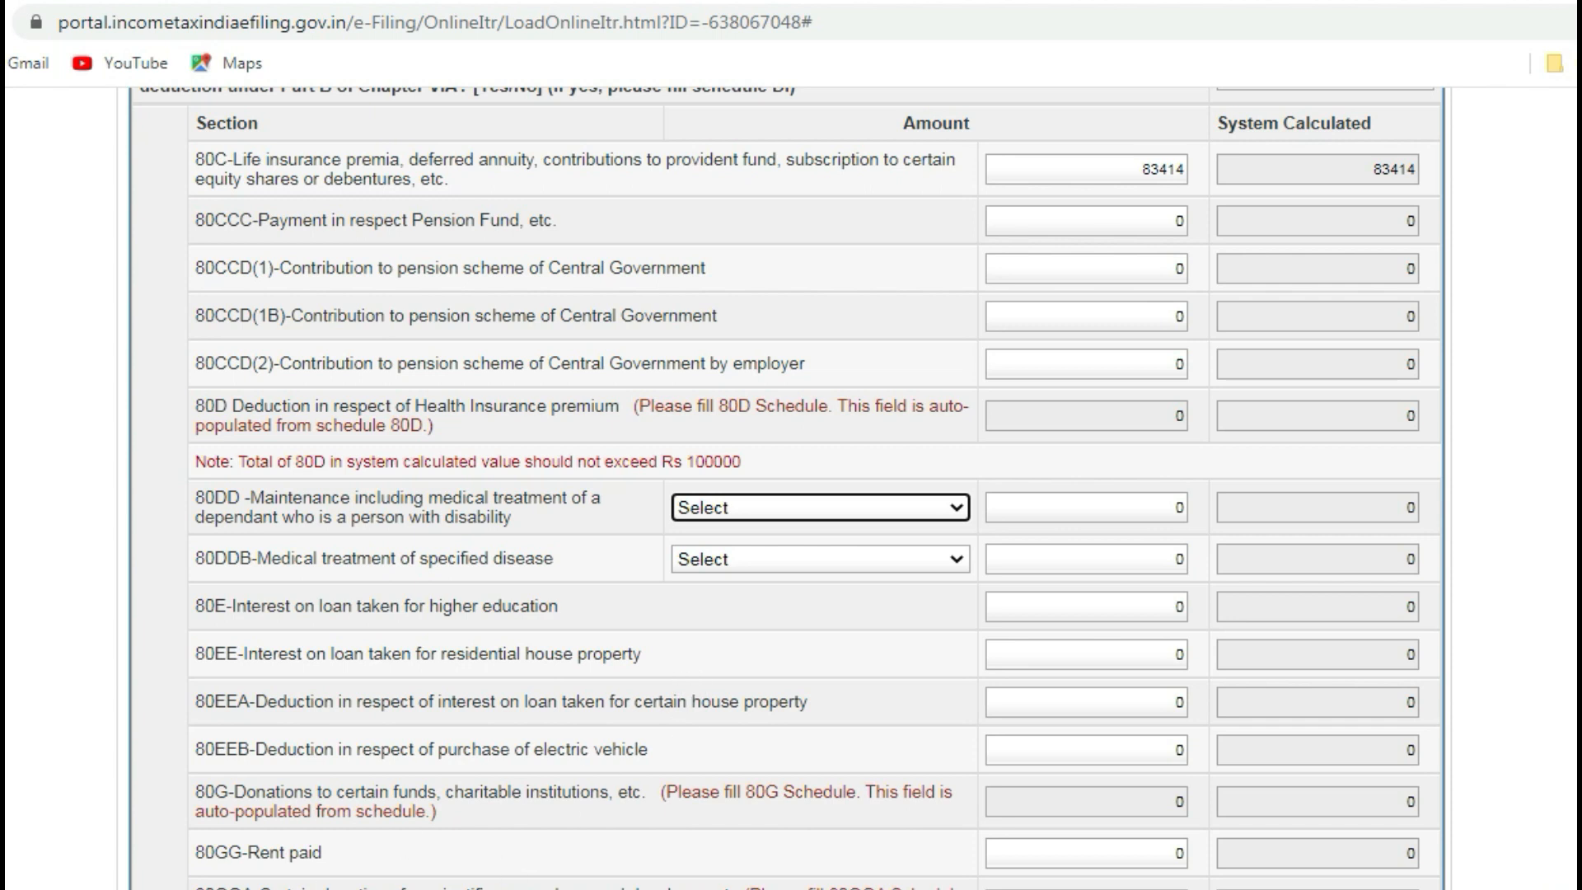
# - Switch to the Form-16 PDF and review its deductions under section 80 and the tax calculation
pyautogui.moveTo(231, 889)
pyautogui.click(105, 889)
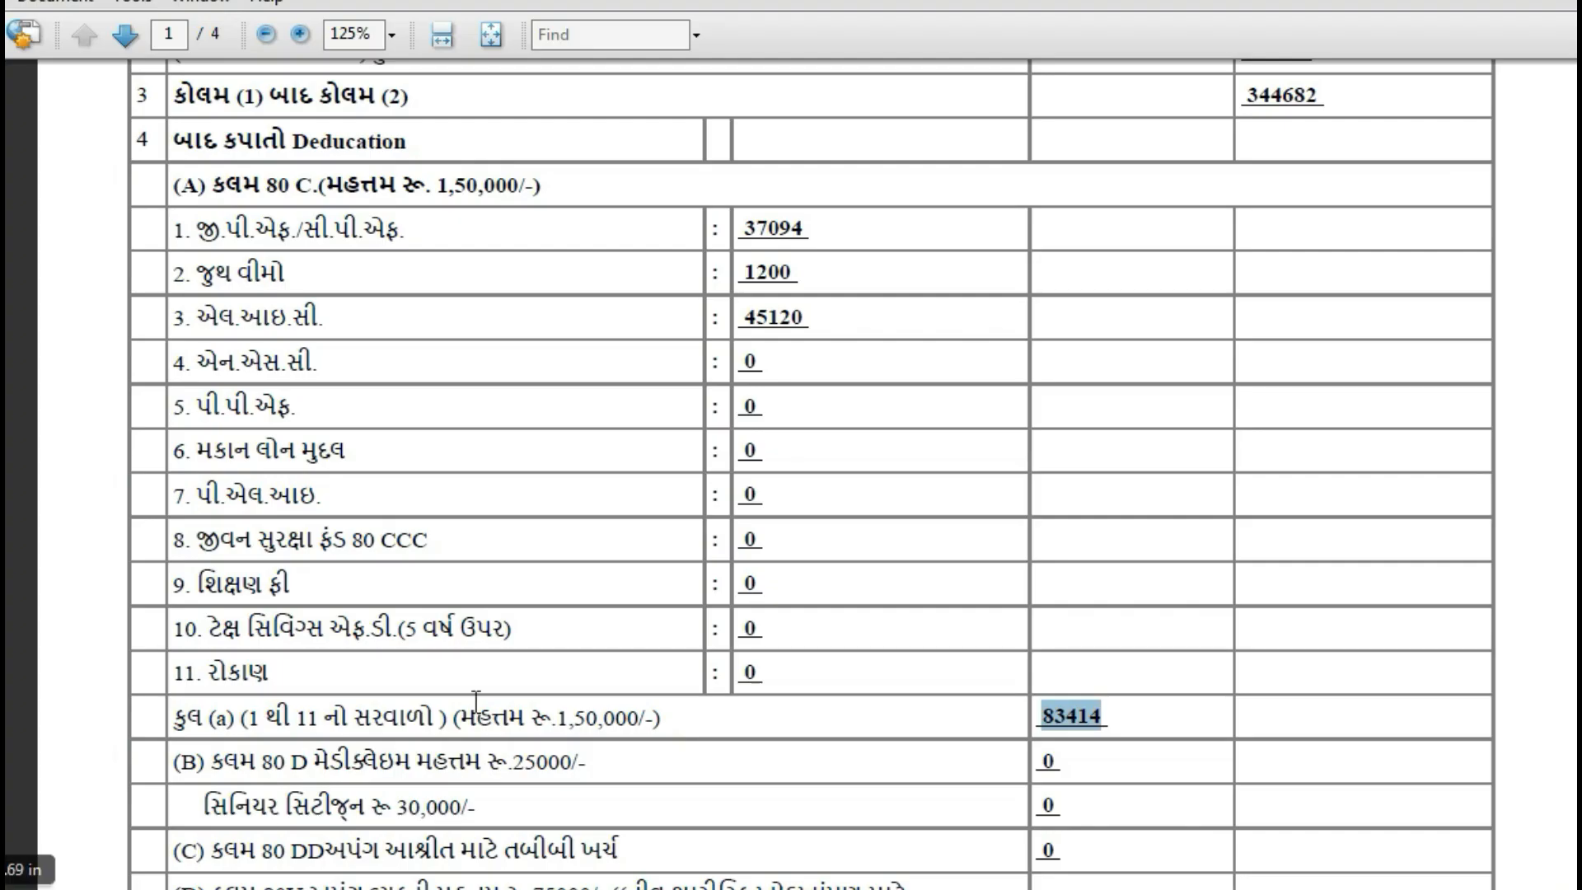
pyautogui.scroll(-15, 805, 547)
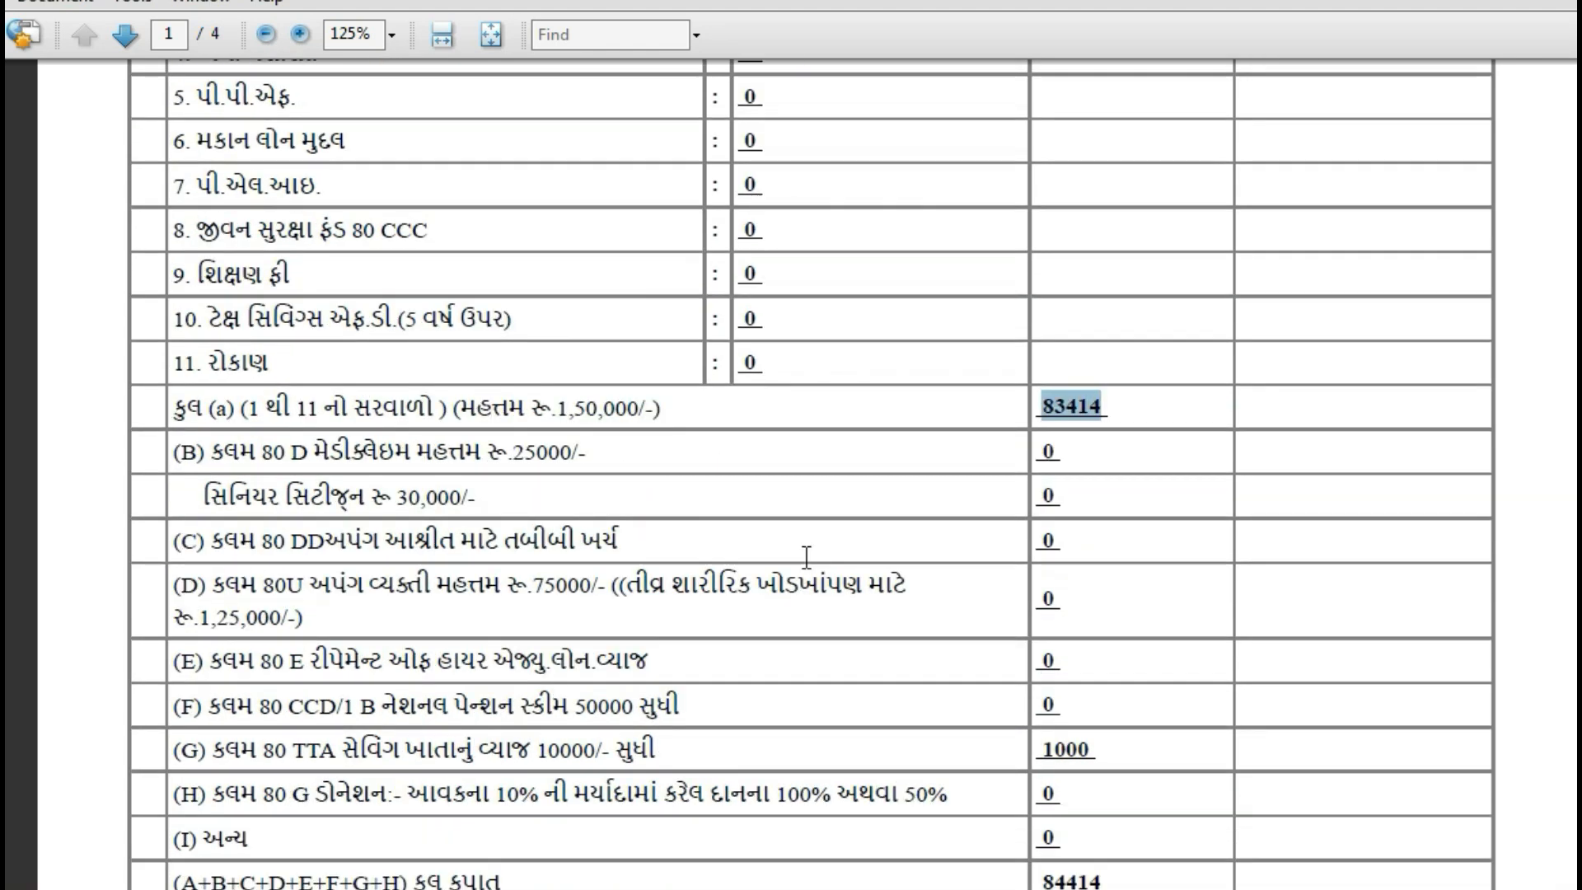
pyautogui.scroll(12, 828, 567)
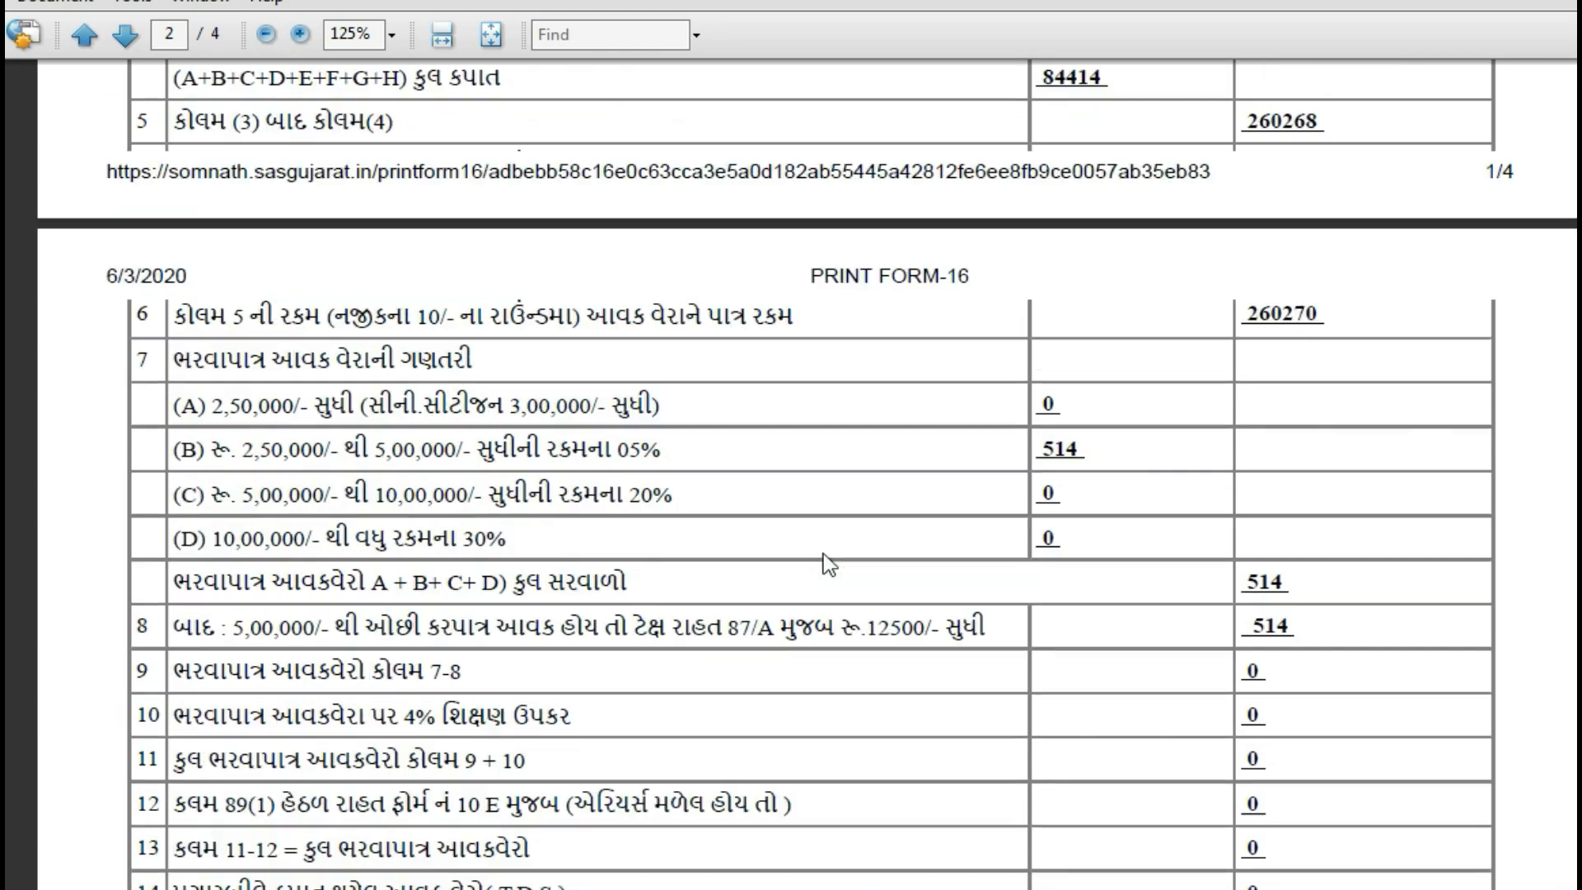
pyautogui.scroll(1, 828, 567)
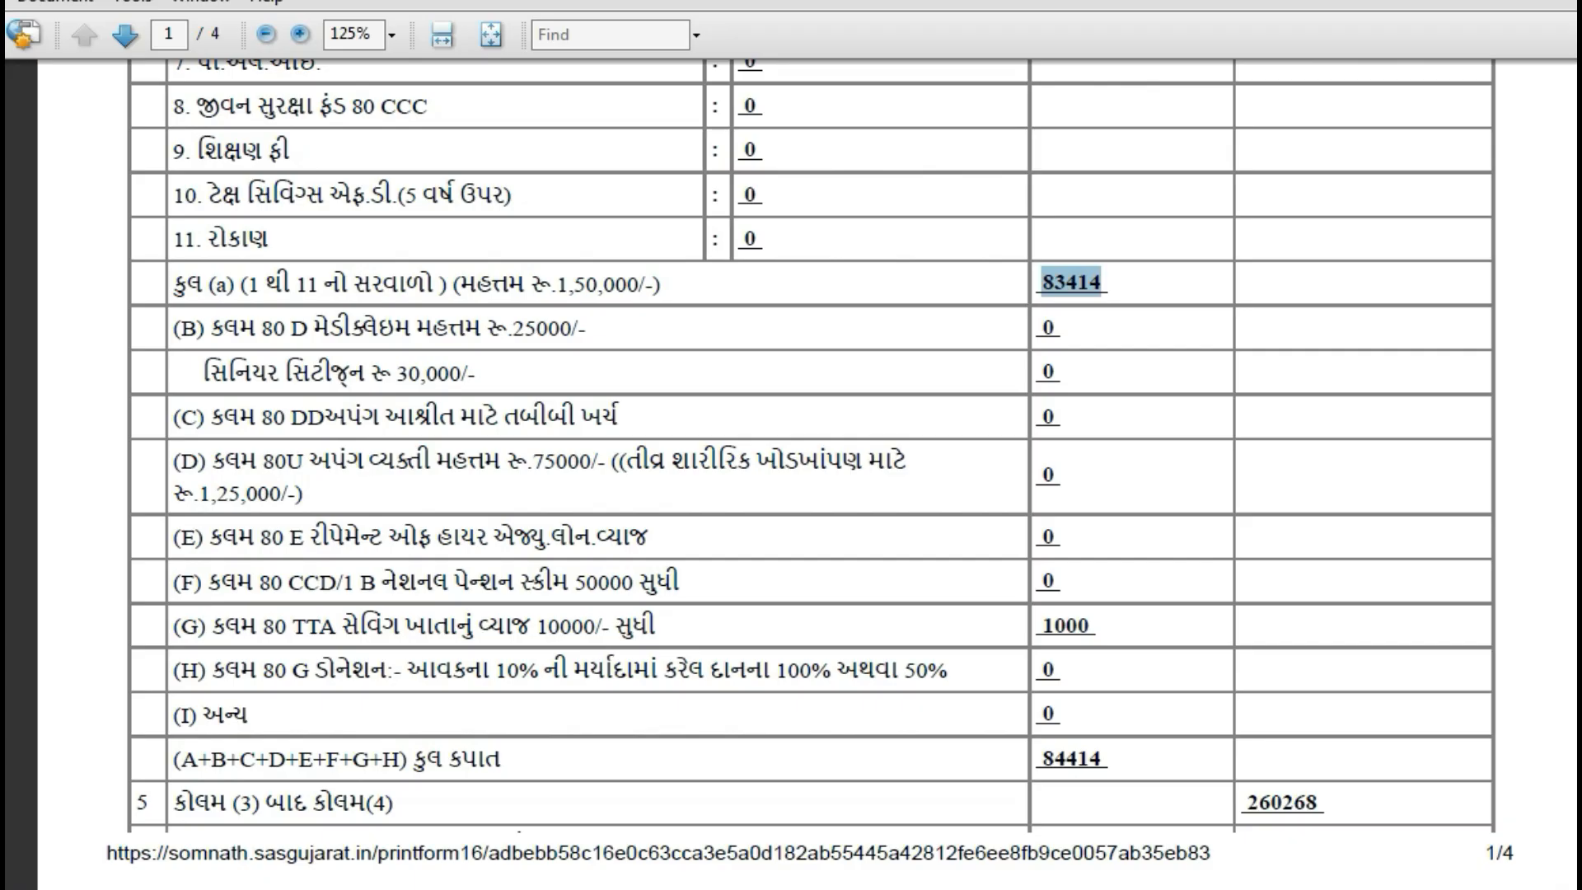
# - Return to the ITR-1 form in the browser and compare its Part C deductions with the Form-16 figures
pyautogui.click(416, 888)
pyautogui.click(1032, 218)
pyautogui.scroll(-6, 966, 379)
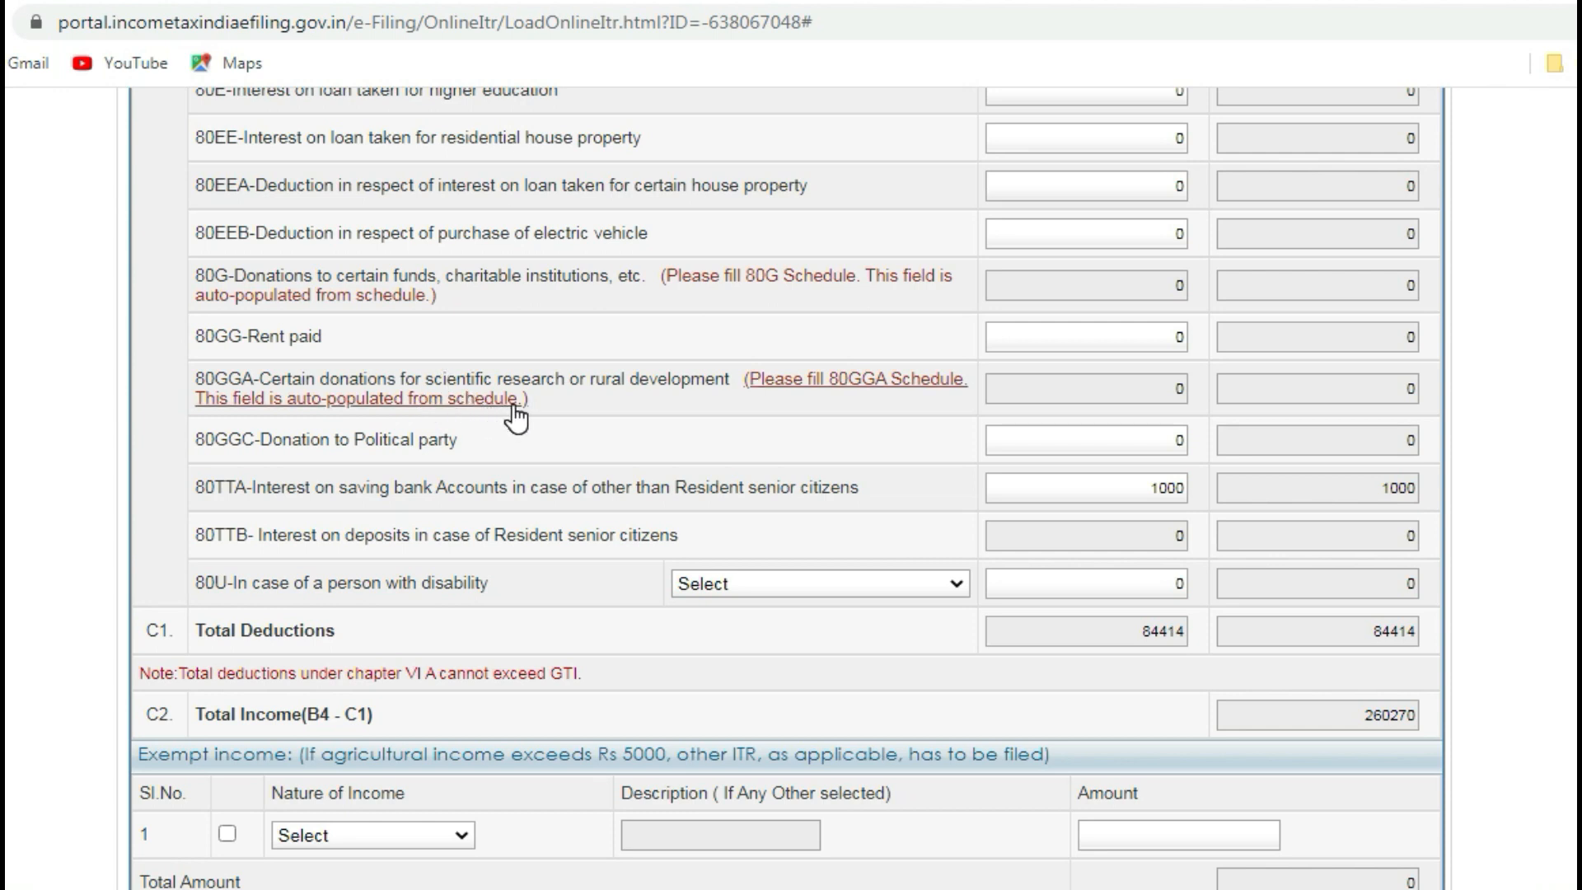
pyautogui.click(856, 397)
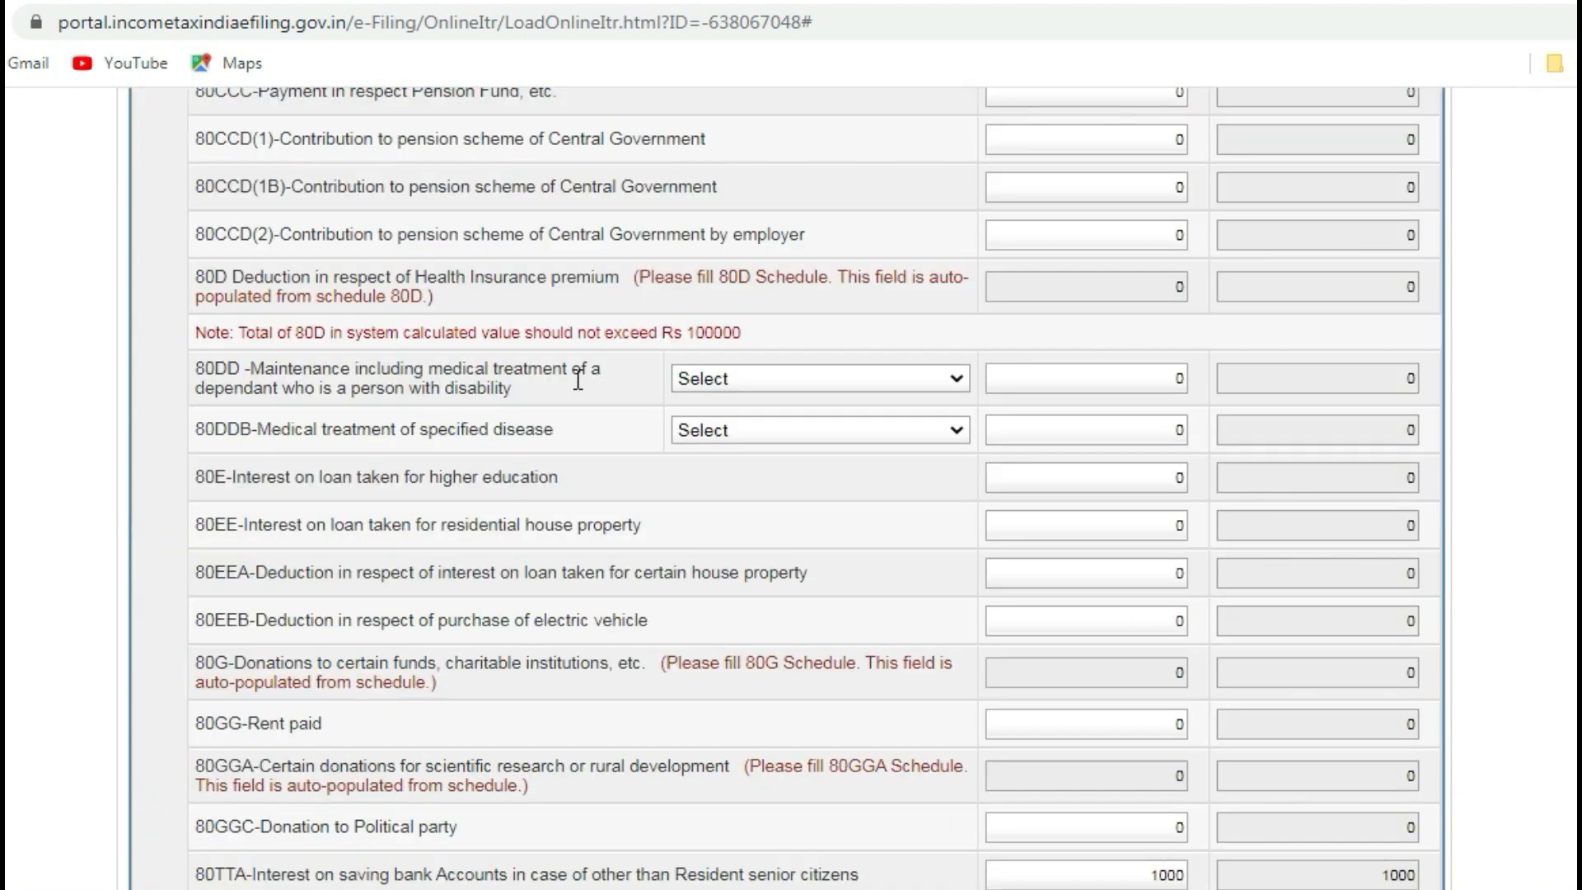
# - Try Dependent person with Disability for 80DD and its amount field, then set the option back to Select
pyautogui.moveTo(907, 394)
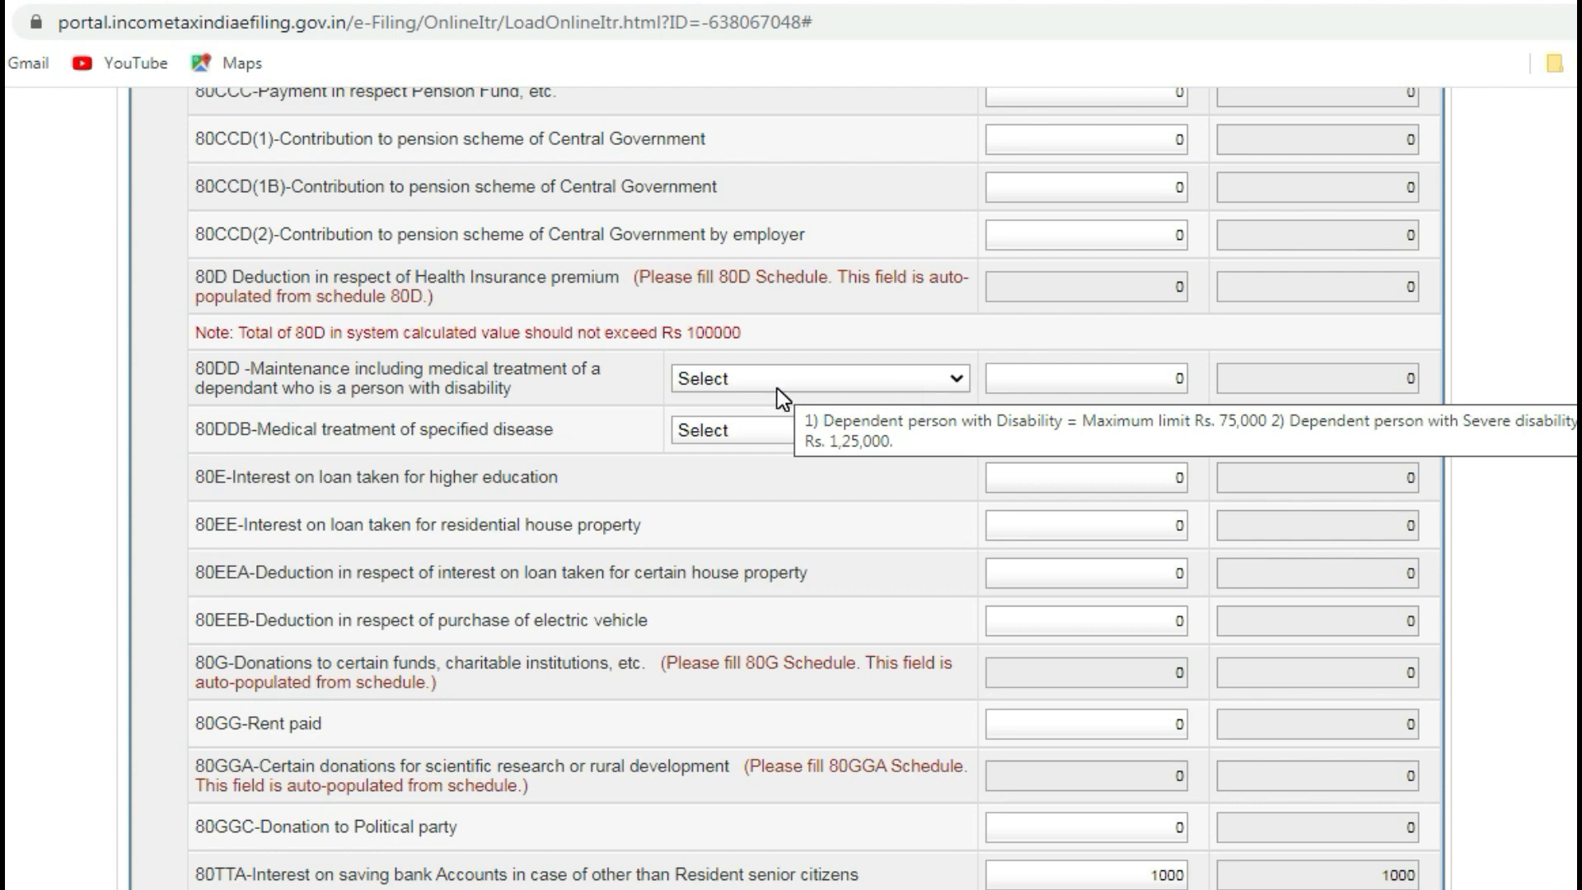
pyautogui.click(818, 382)
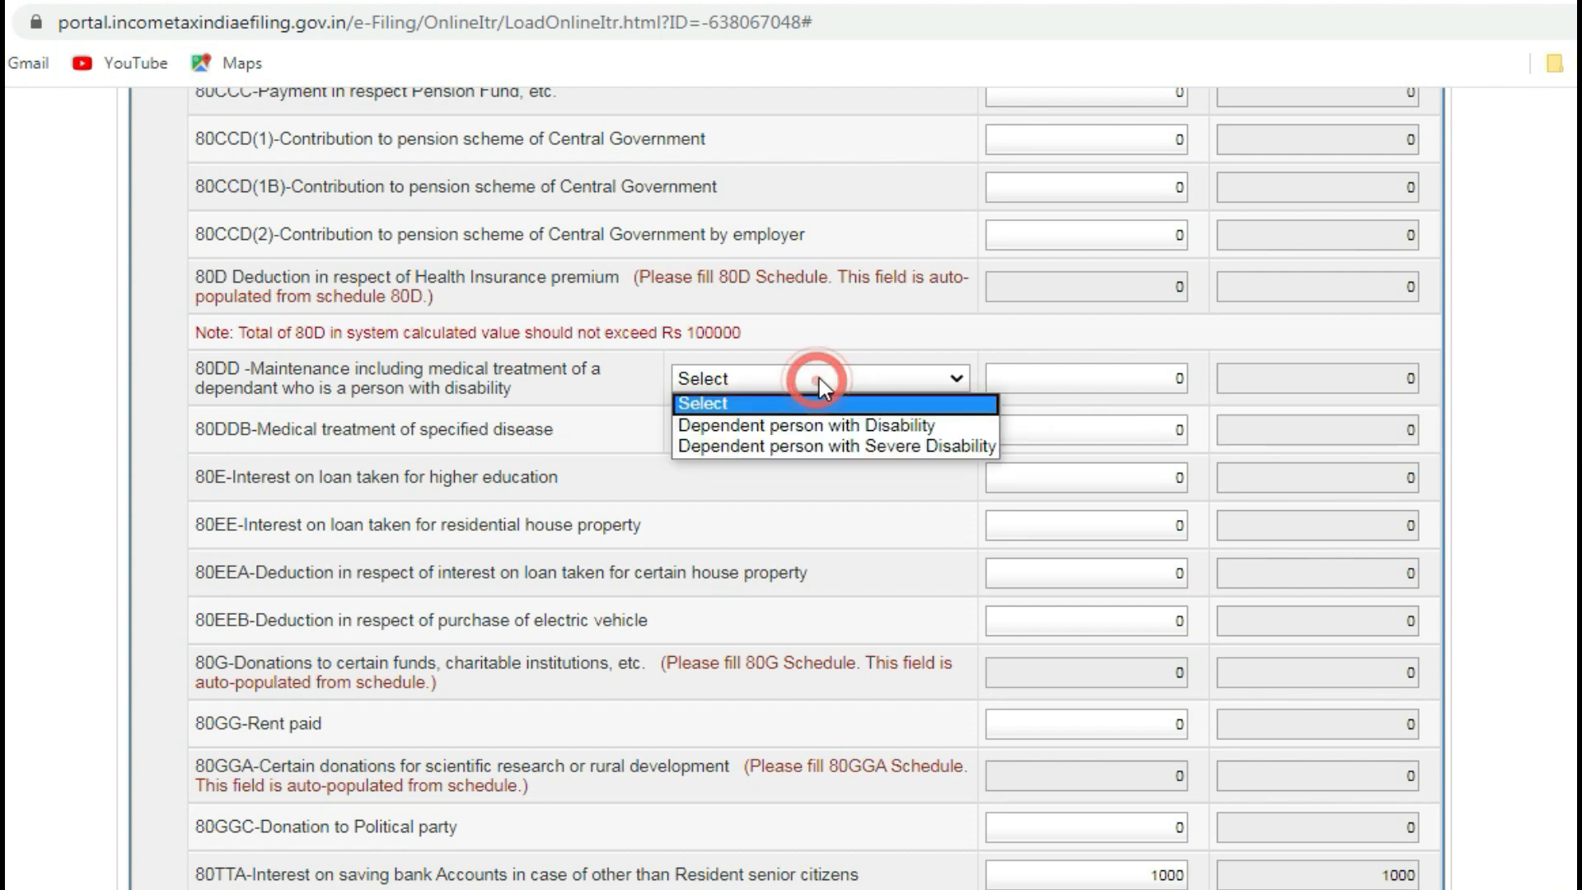
pyautogui.click(807, 427)
pyautogui.click(1141, 378)
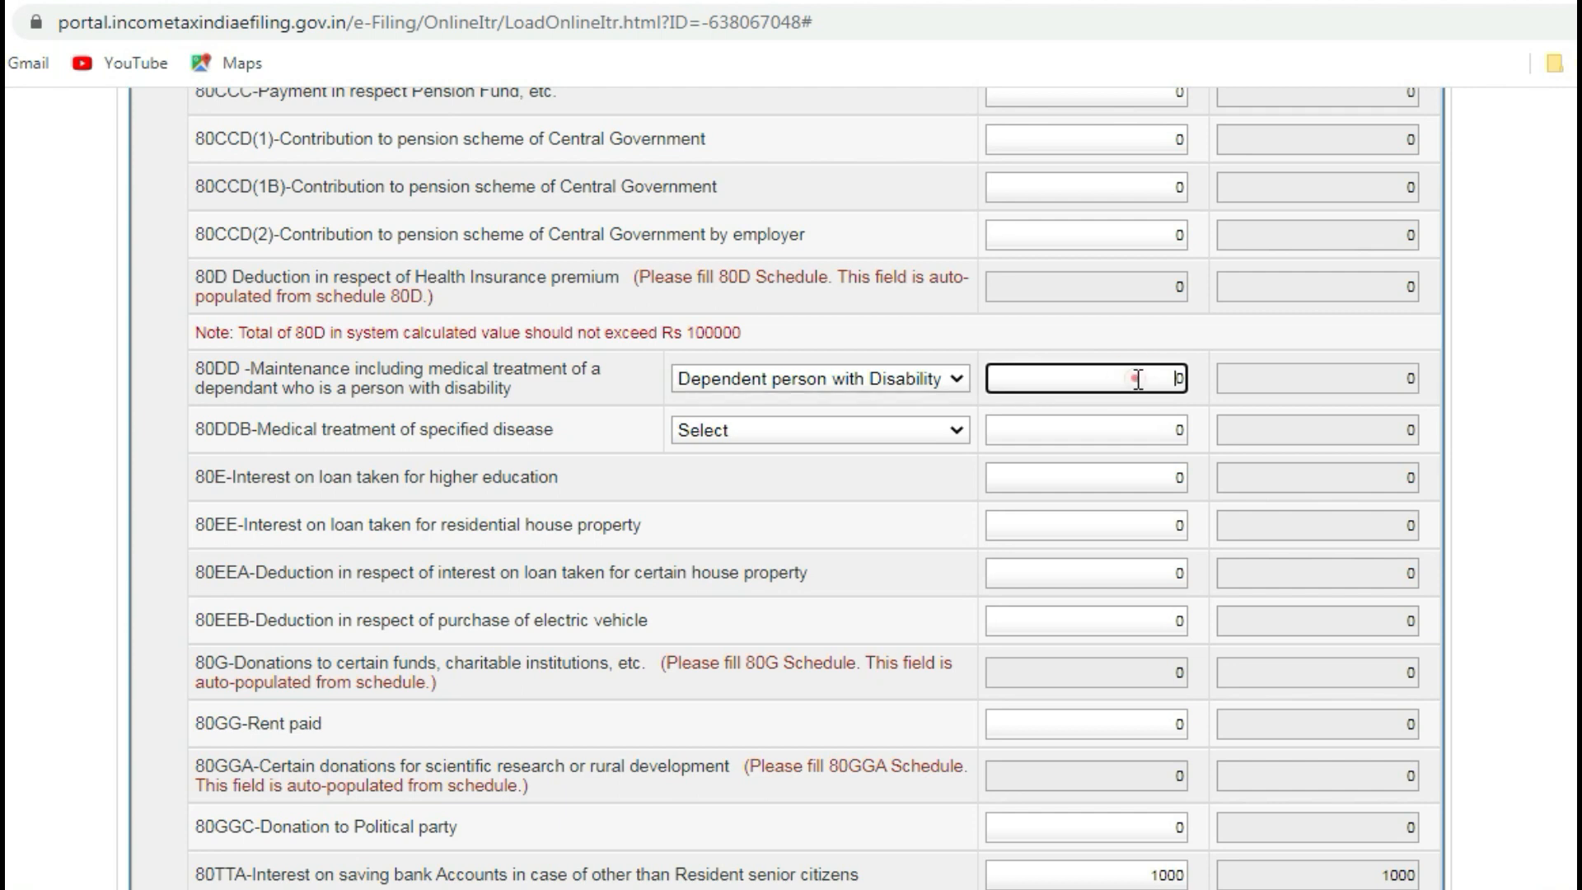
pyautogui.doubleClick(1150, 378)
pyautogui.click(956, 378)
pyautogui.click(846, 398)
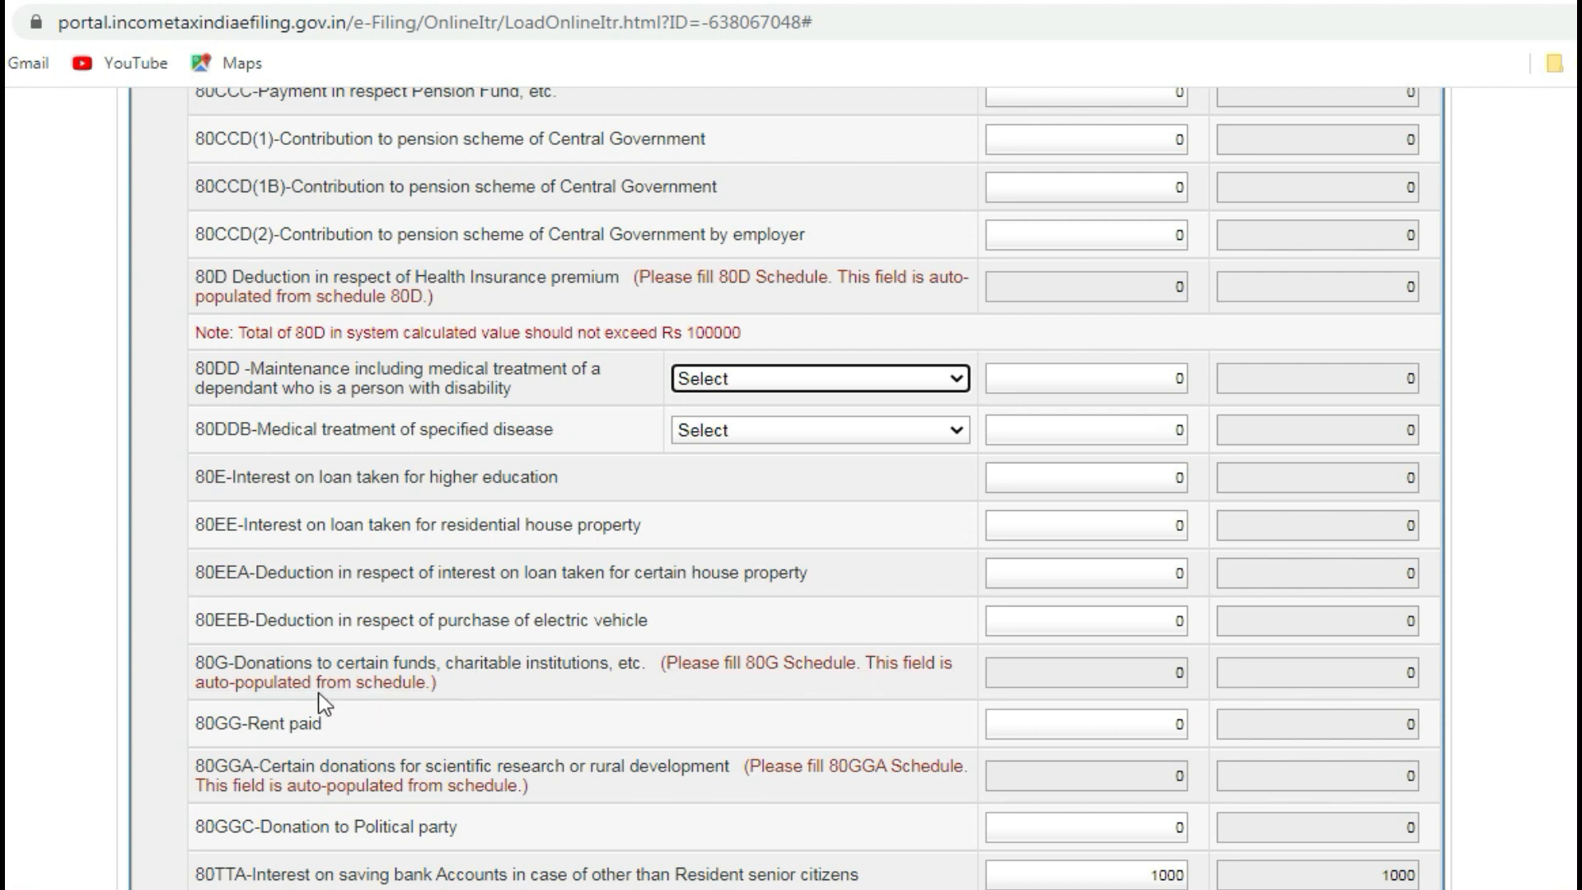
# - Check the auto-populated 80G donation fields in Part C, then open Schedule 80G
pyautogui.click(1159, 677)
pyautogui.click(1302, 673)
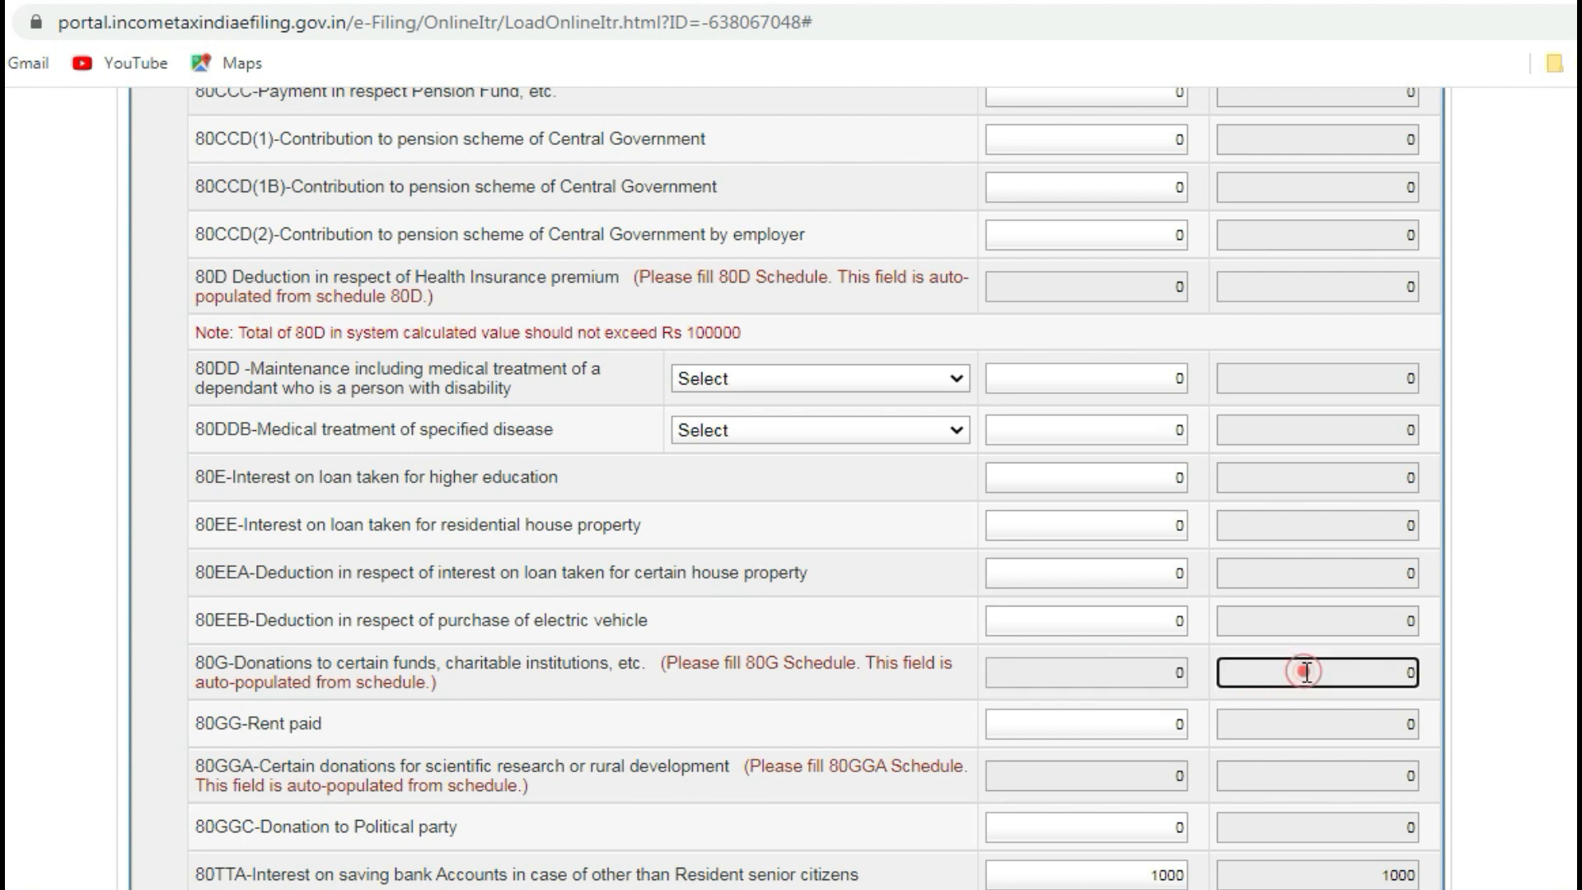
pyautogui.click(1166, 678)
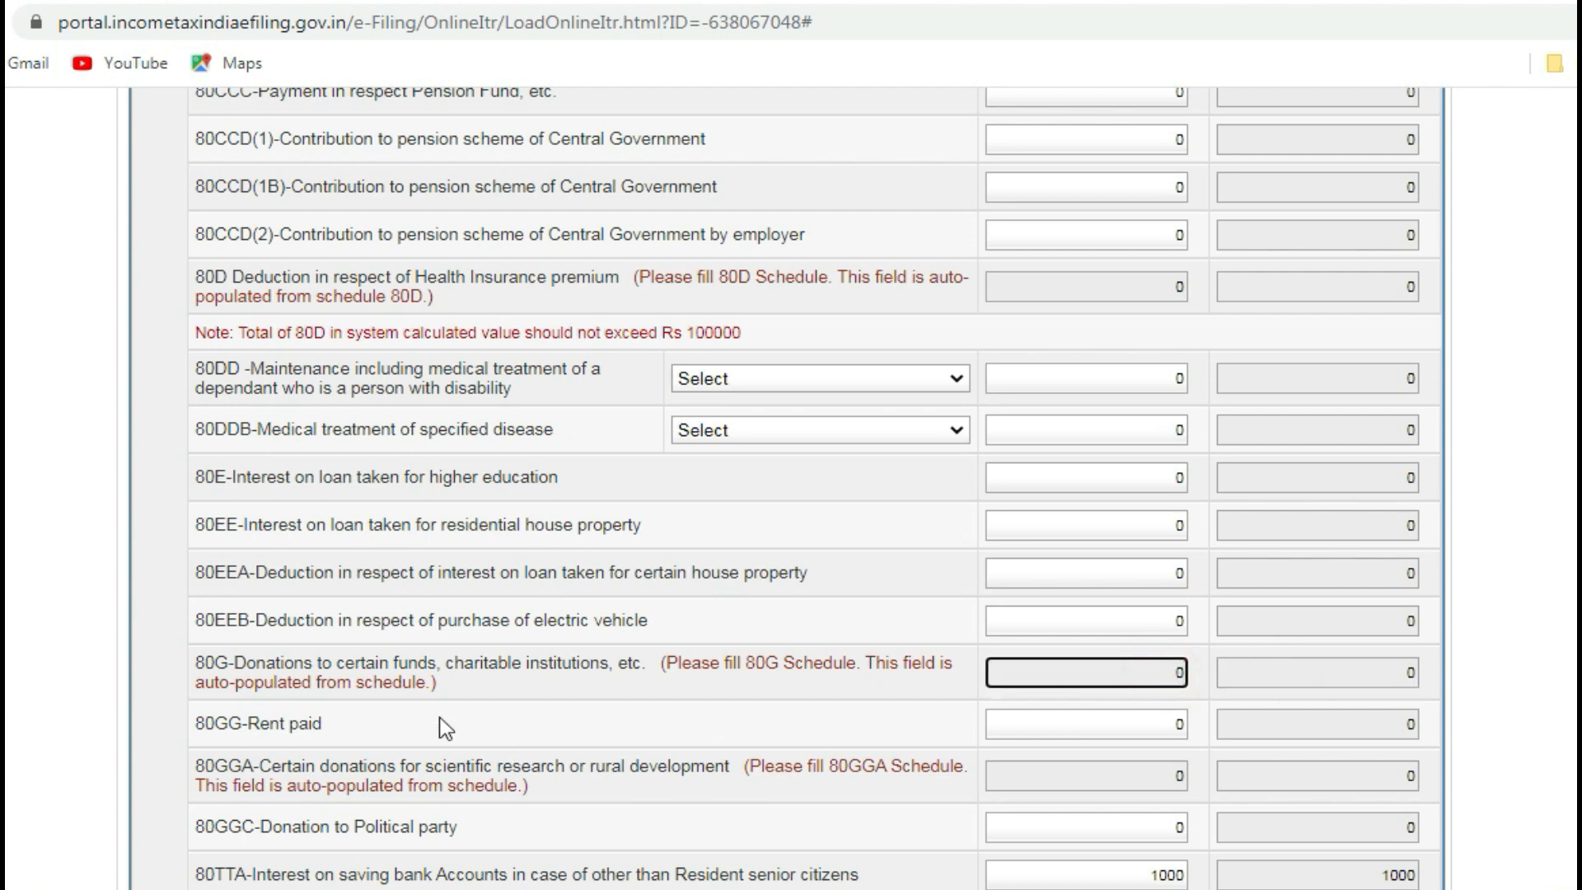
pyautogui.scroll(20, 445, 622)
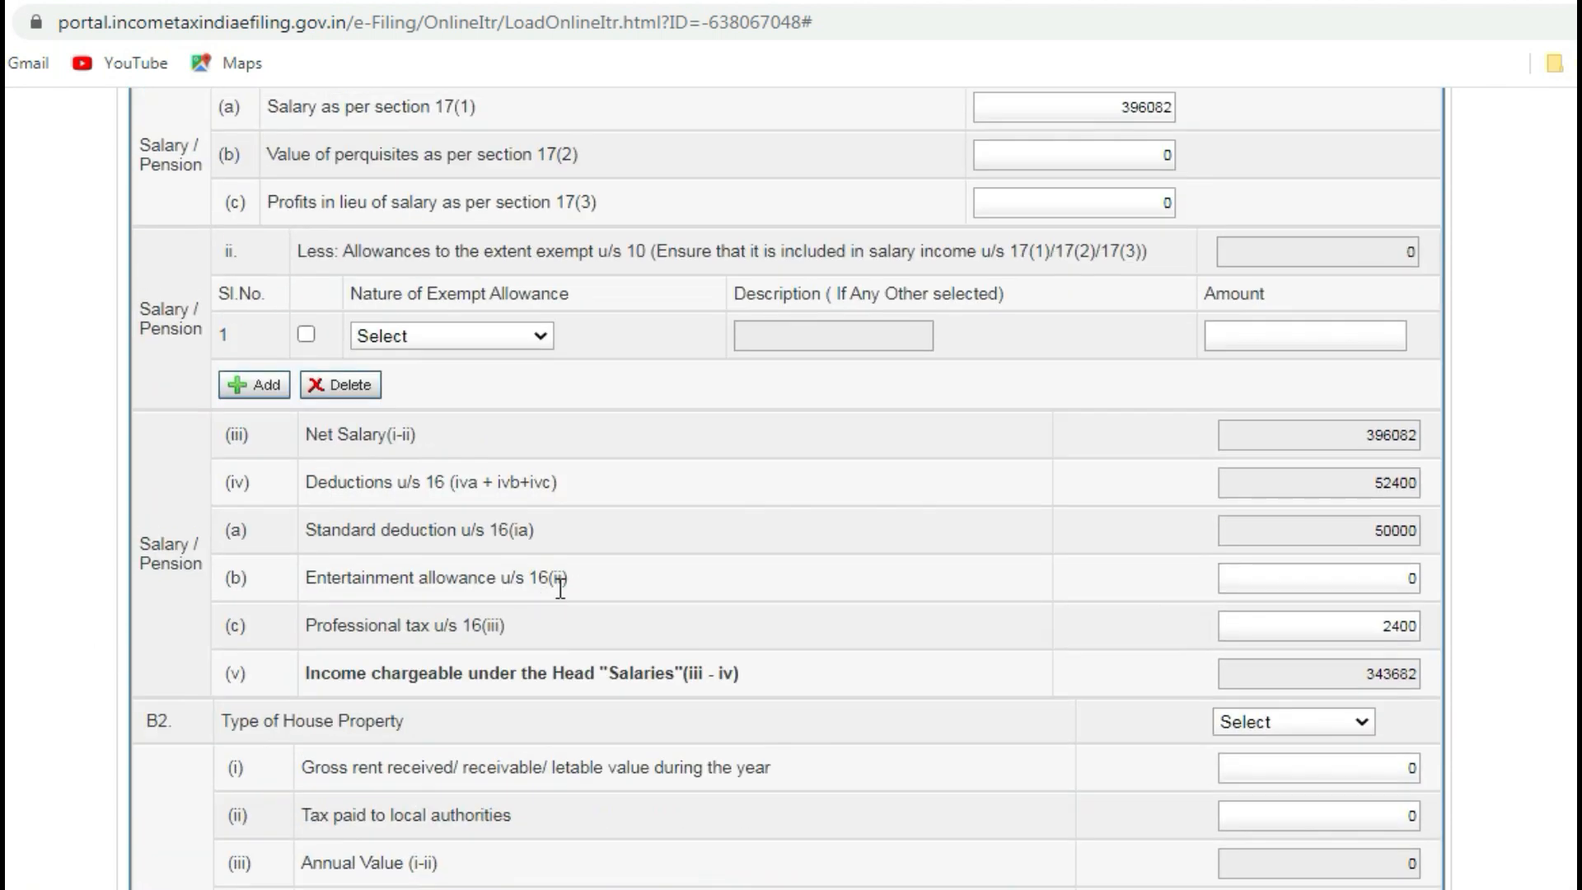
pyautogui.click(1279, 499)
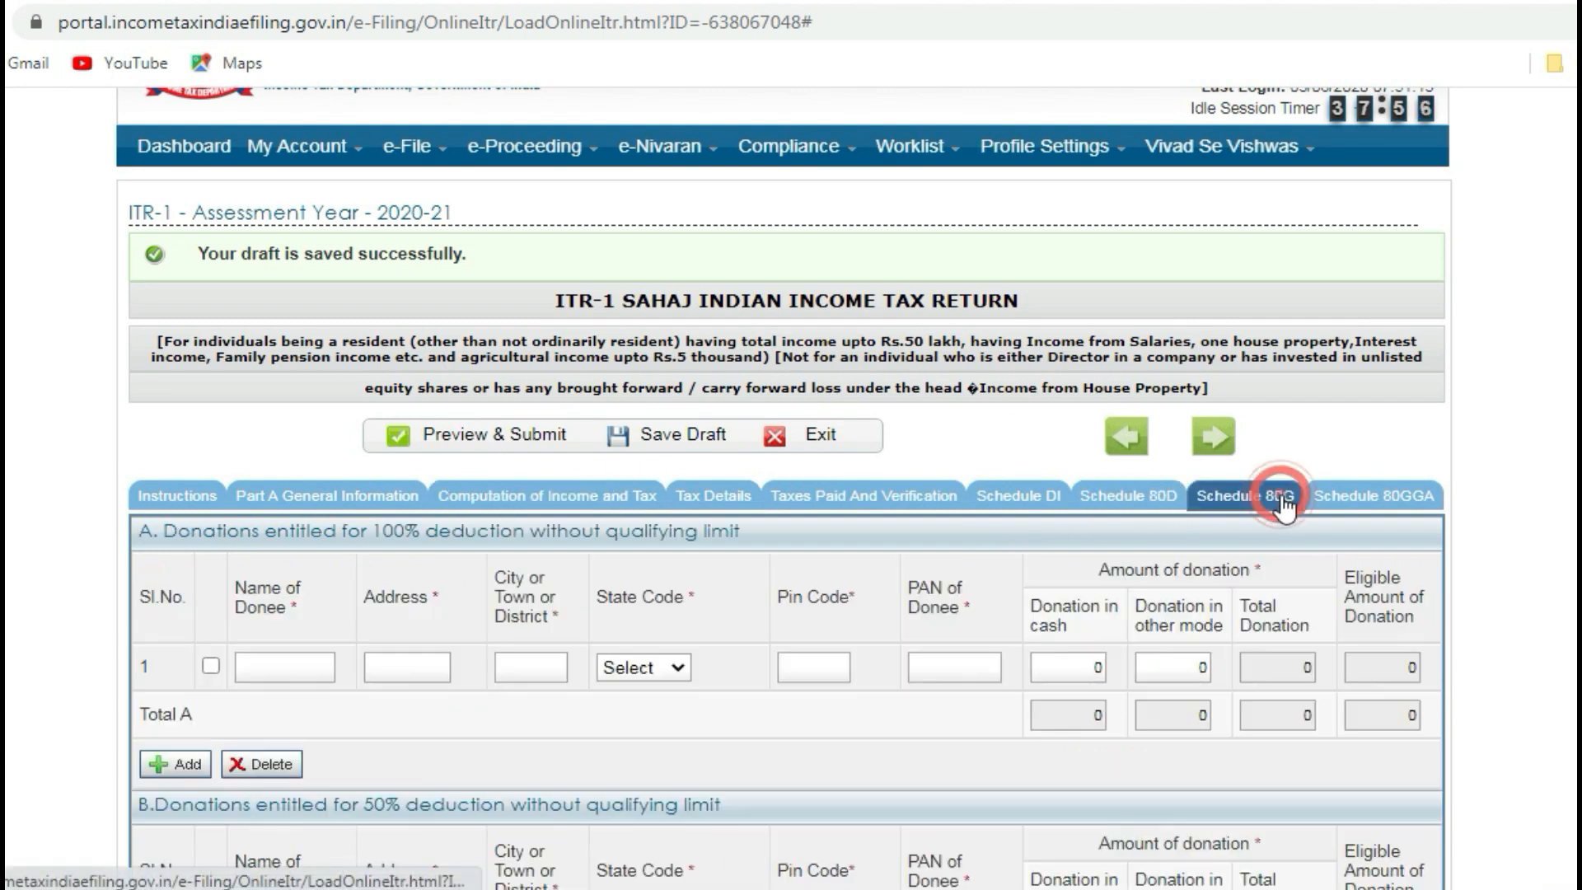
pyautogui.scroll(-1, 1146, 546)
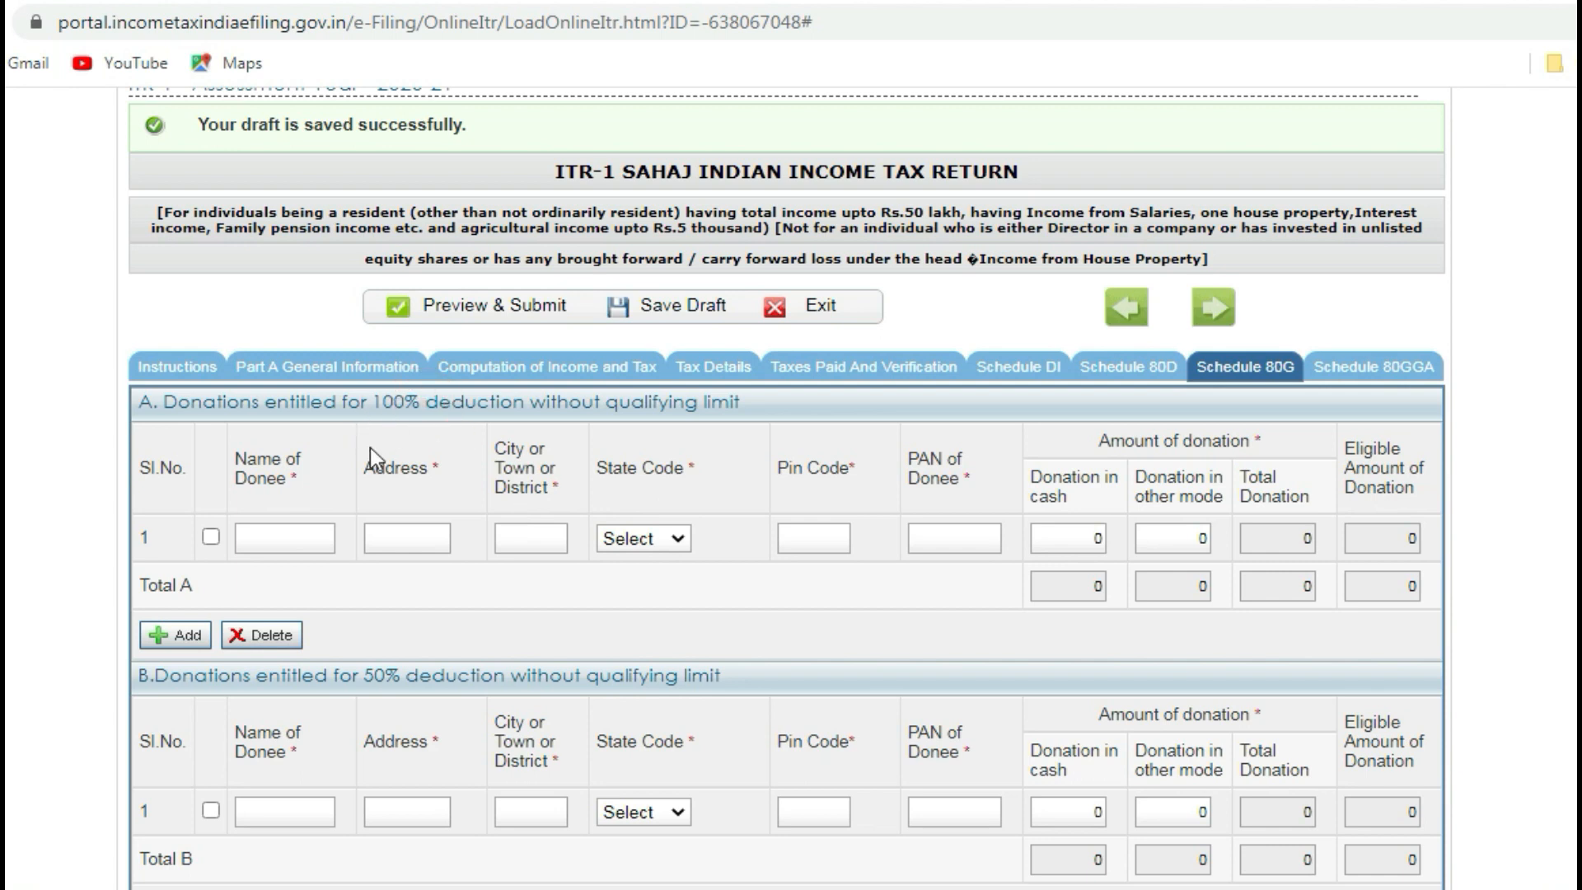
# - Go through the donee name, city, state code, pin code and PAN fields in section A of Schedule 80G
pyautogui.click(316, 536)
pyautogui.click(540, 537)
pyautogui.click(675, 538)
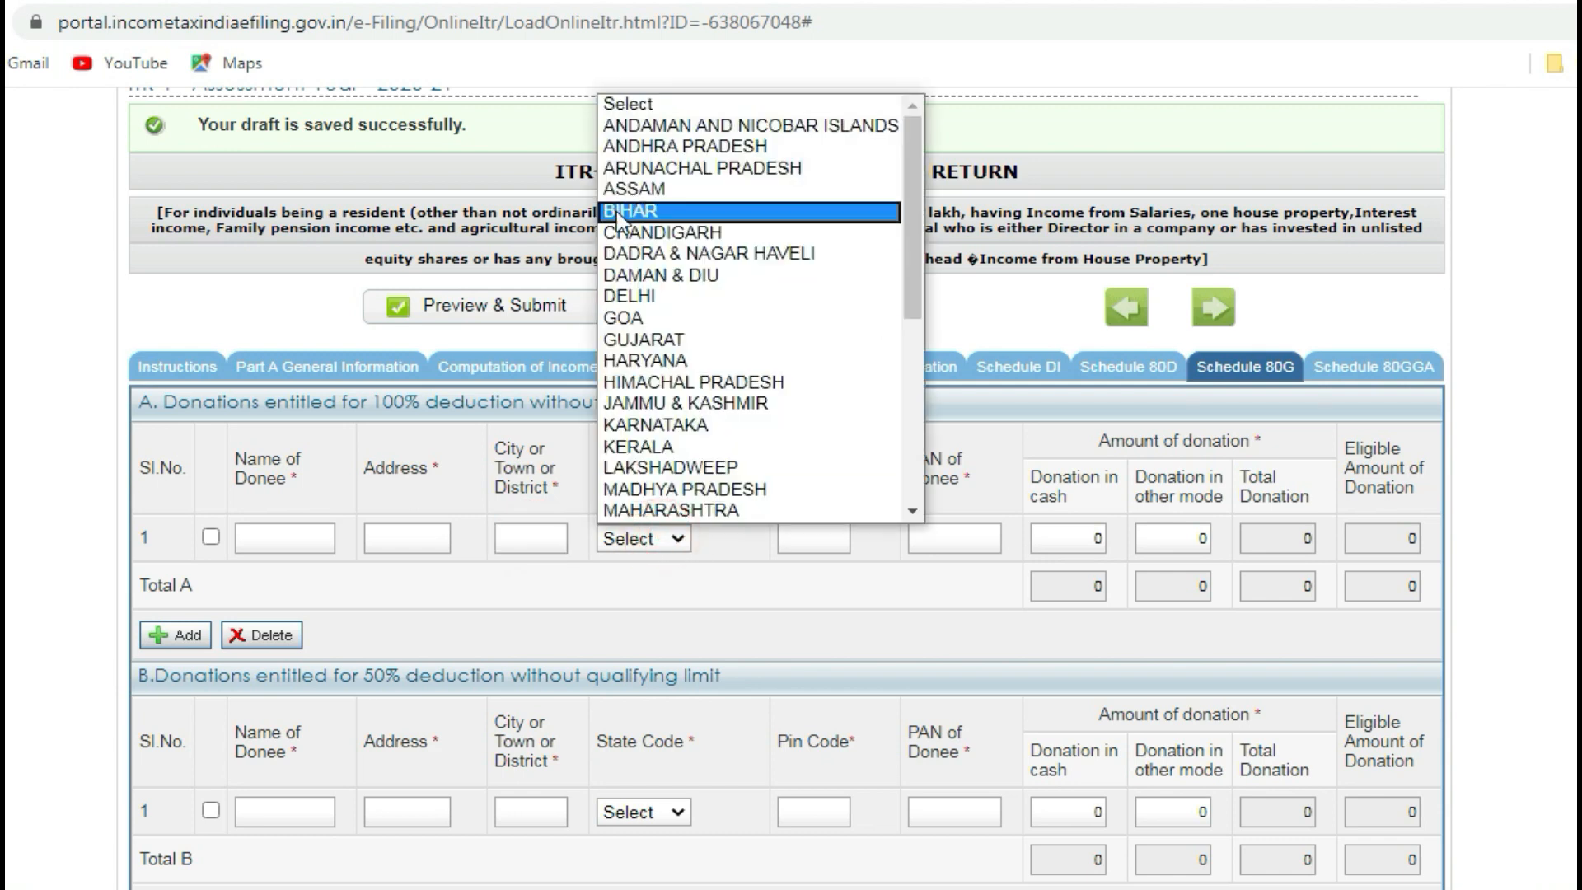
pyautogui.click(674, 593)
pyautogui.click(820, 539)
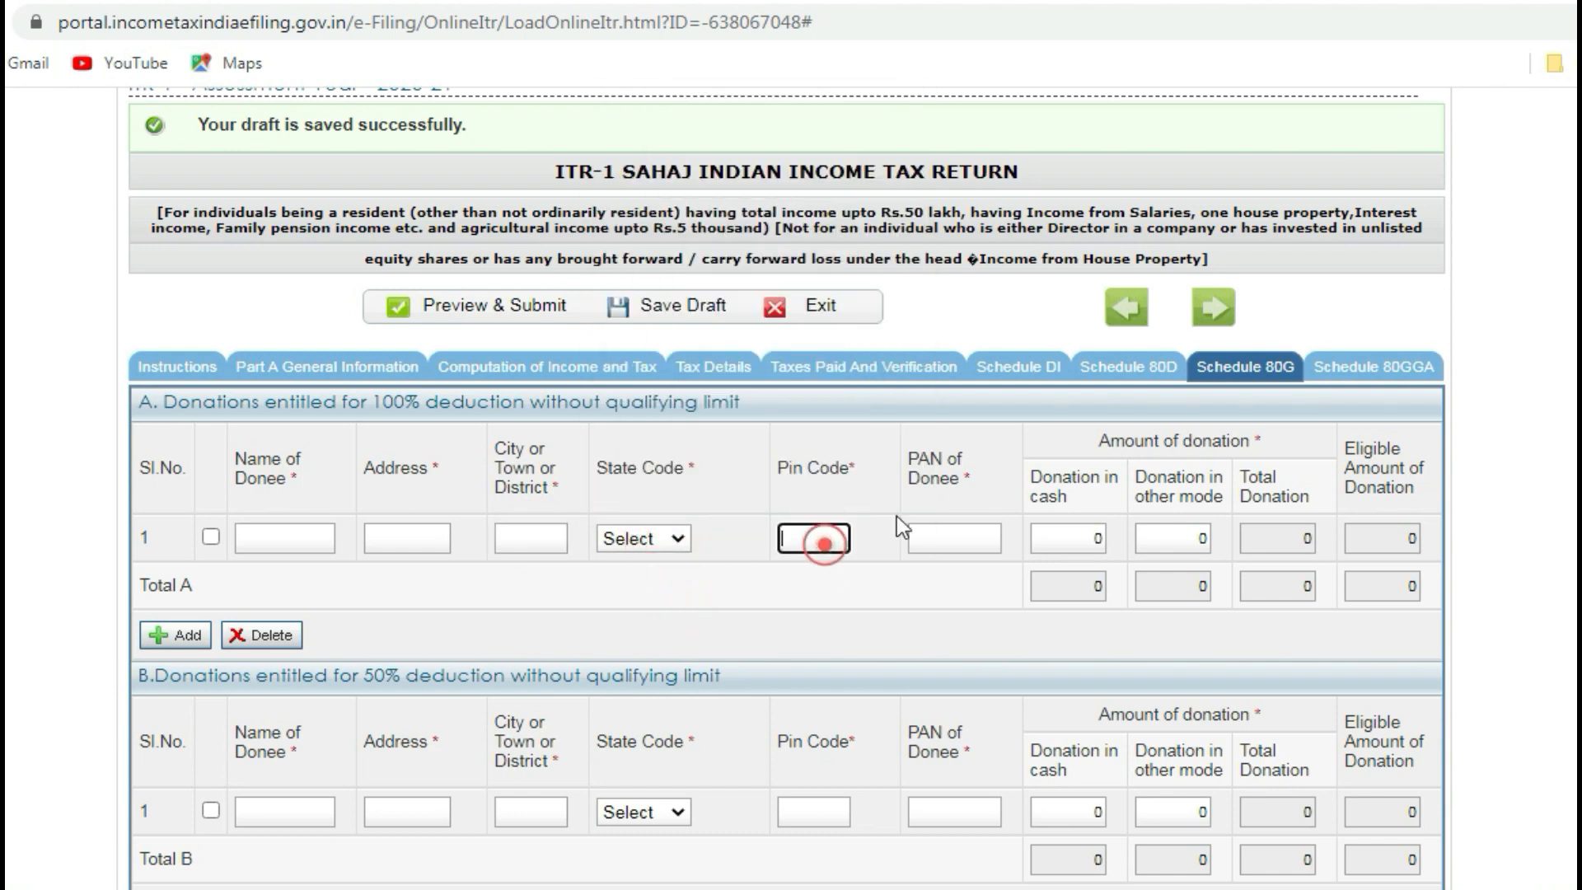
pyautogui.click(952, 535)
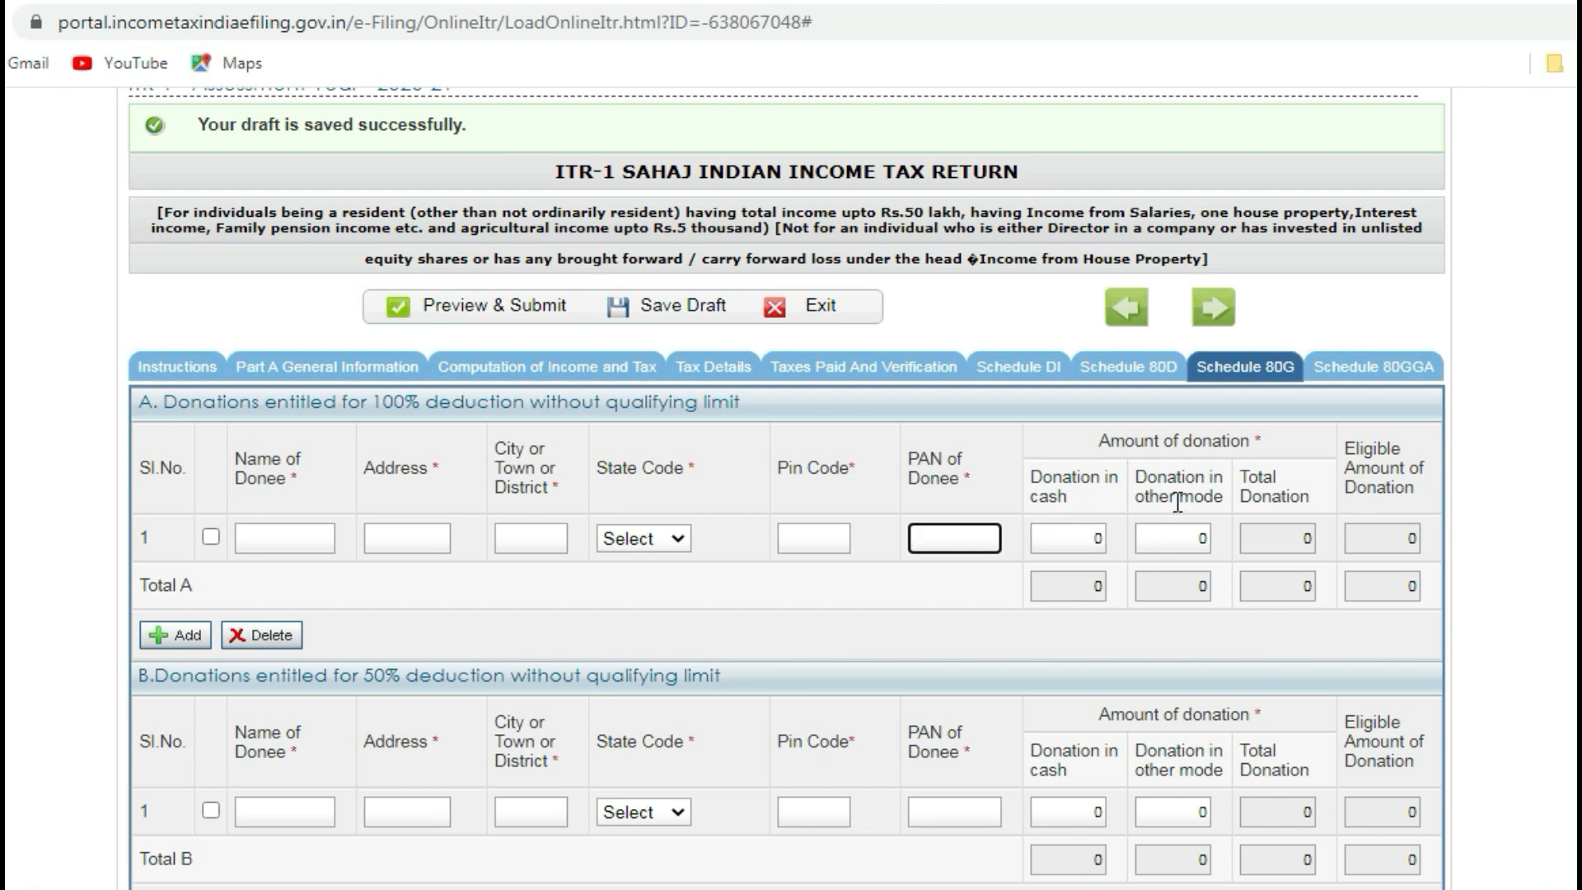
# - Enter 1000 as the donation in cash in row 1 of the 100% deduction without qualifying limit section
pyautogui.click(1185, 538)
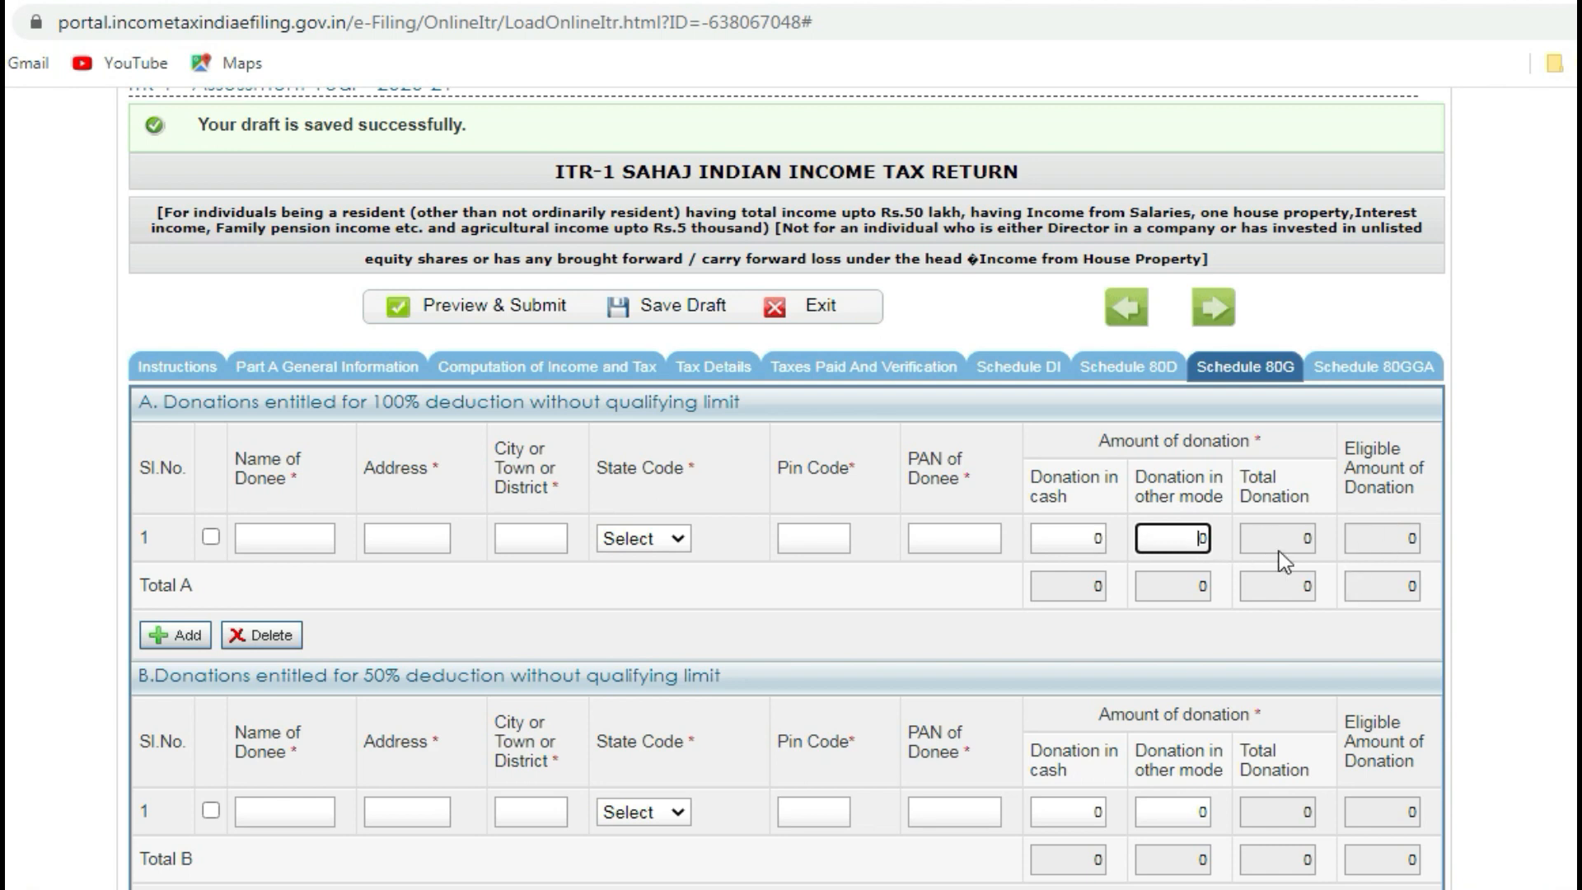
pyautogui.click(1087, 538)
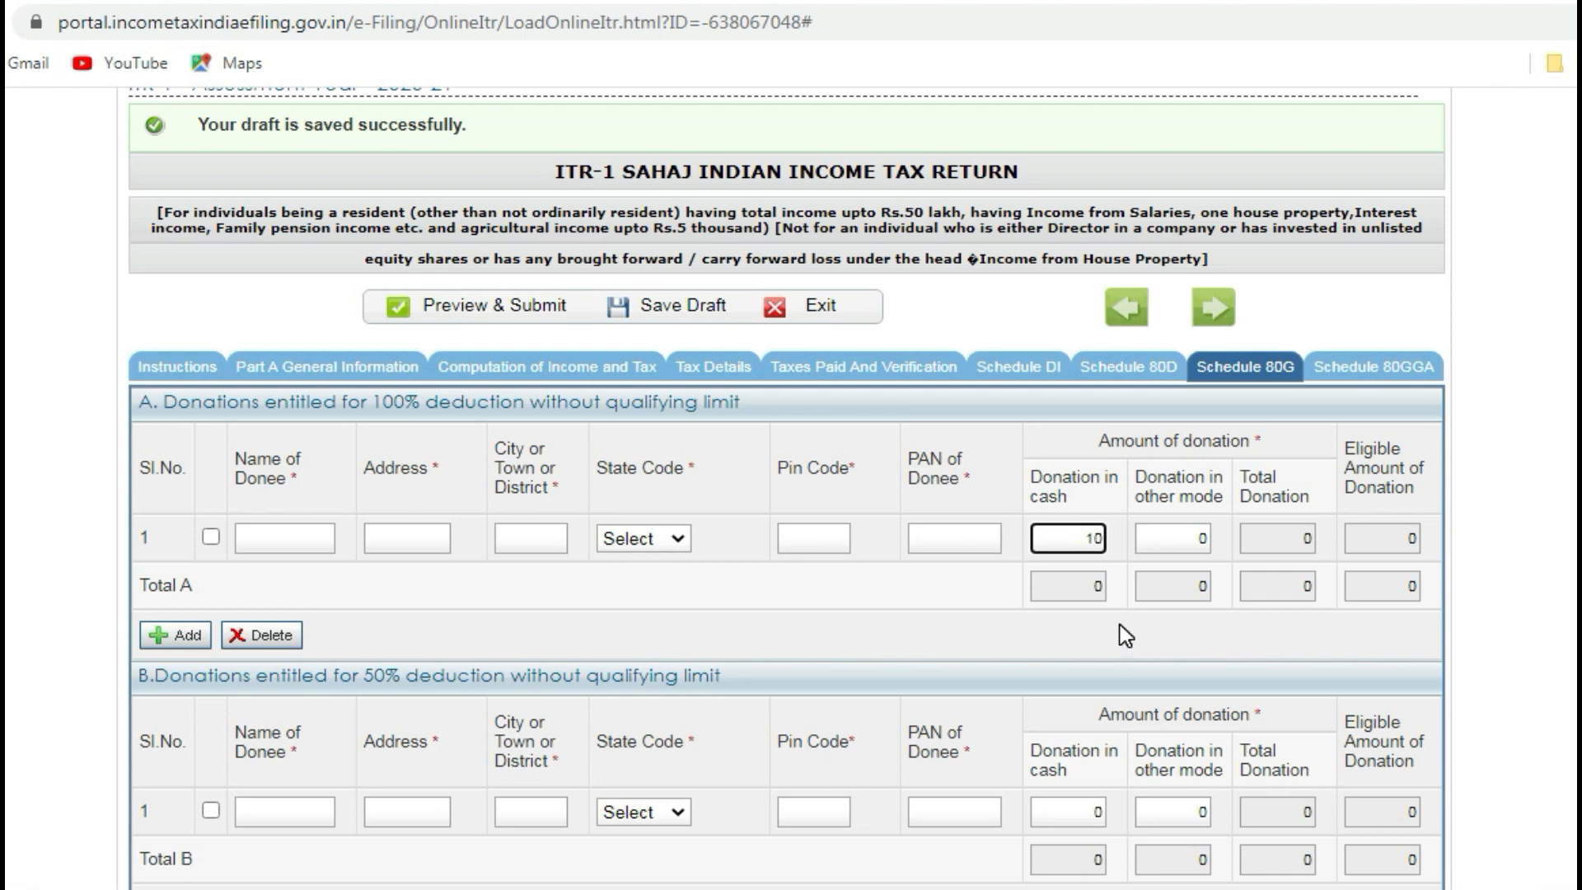
pyautogui.click(927, 610)
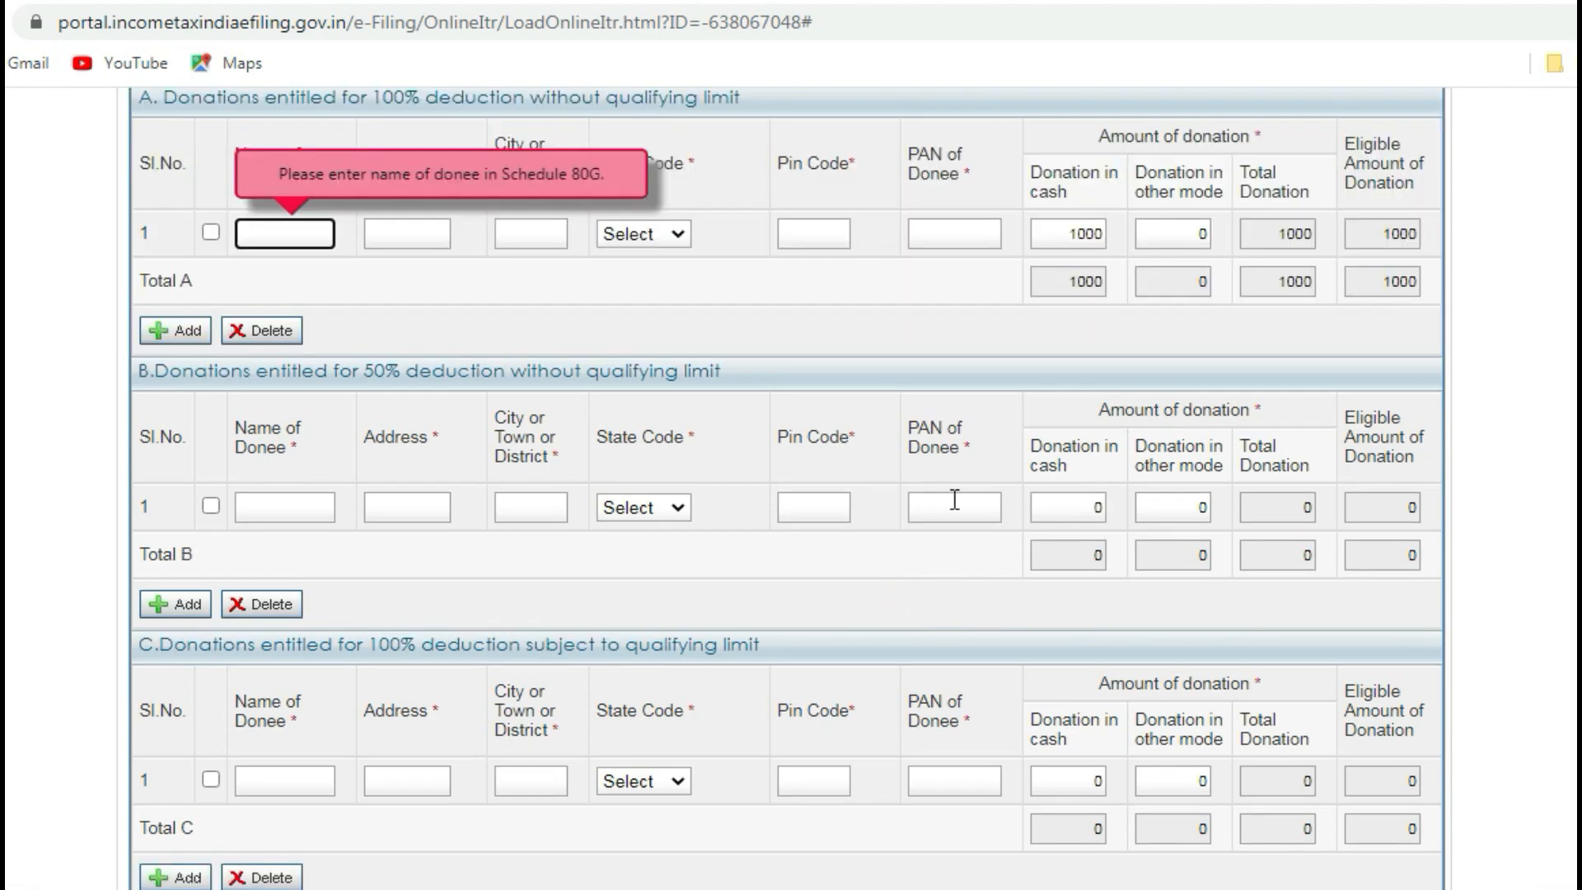
# - Return to Computation of Income and Tax and check the auto-populated 80G deduction in Part C
pyautogui.scroll(5, 945, 477)
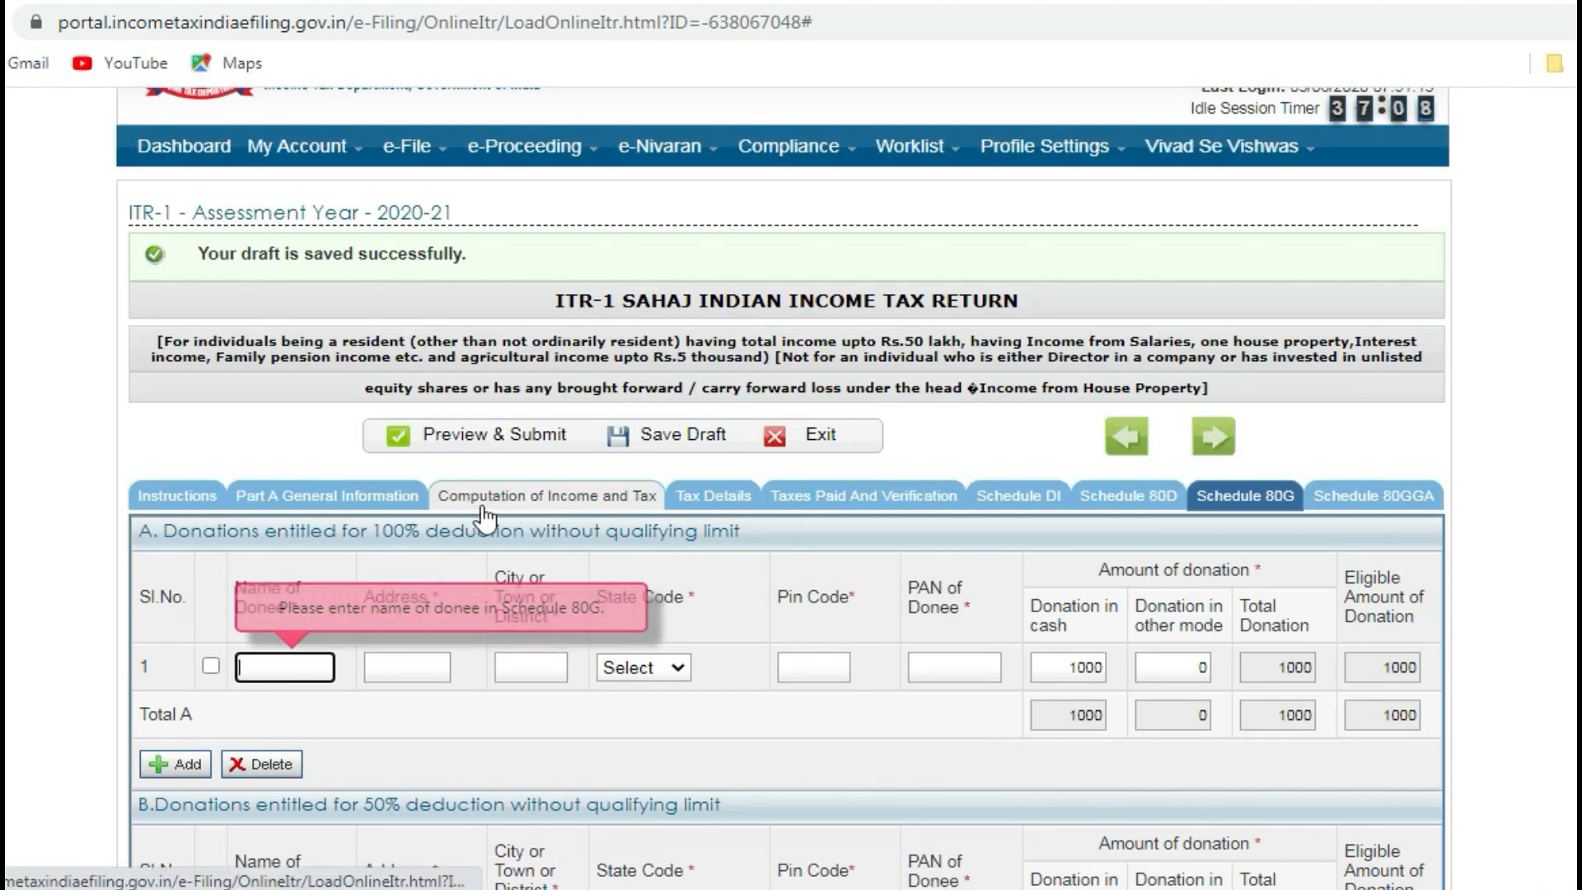
pyautogui.click(540, 499)
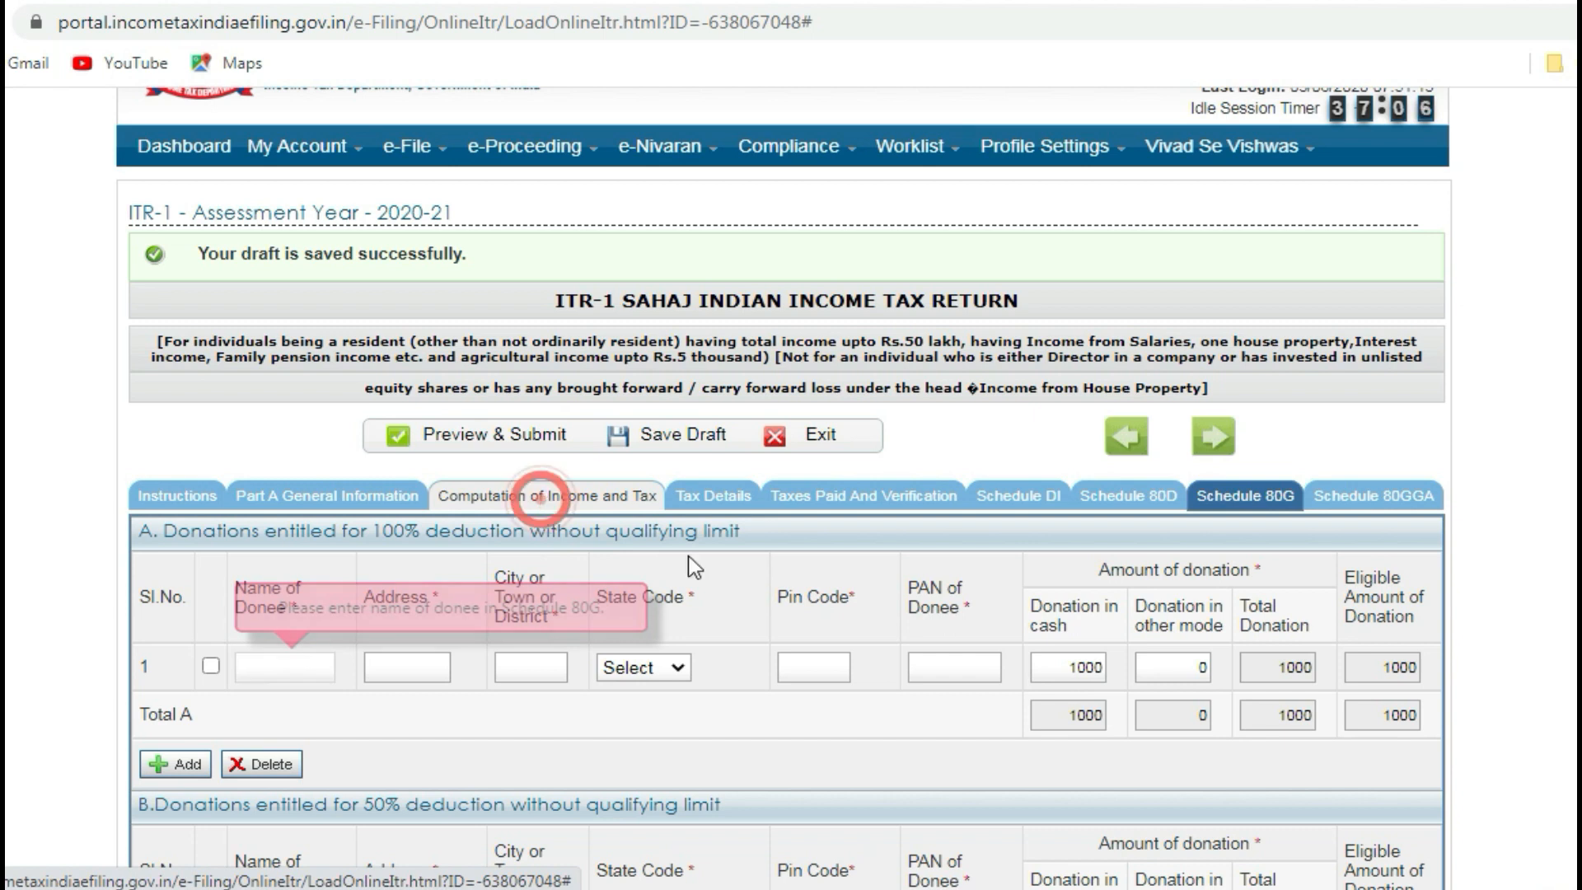
pyautogui.scroll(-15, 745, 569)
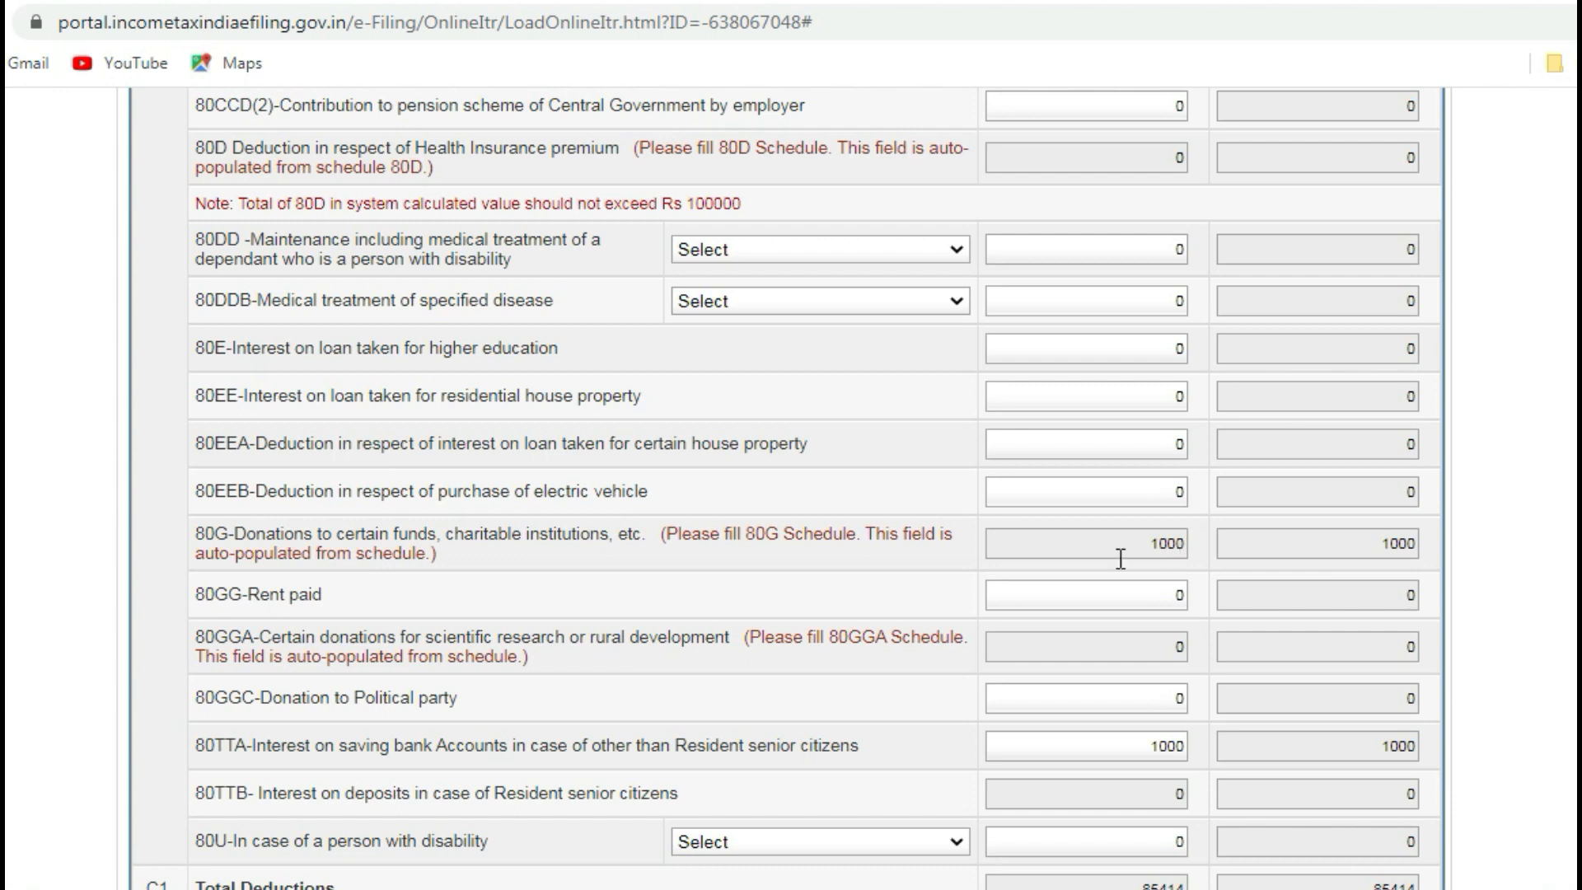
# - Reopen Schedule 80G from the 80G deduction row and clear the donation in cash in section A
pyautogui.click(822, 545)
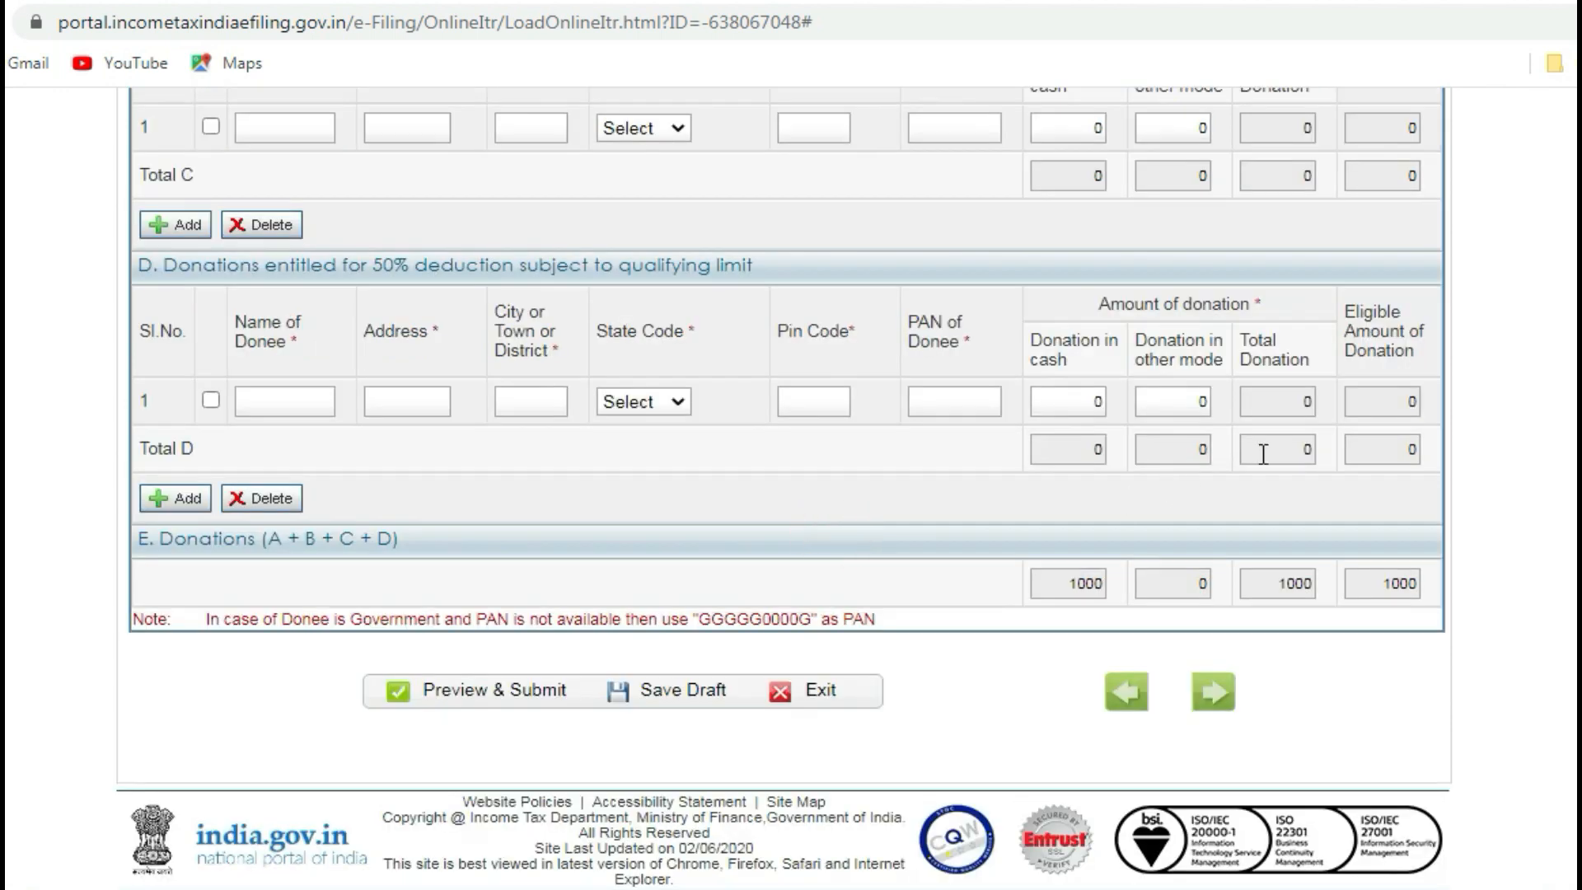
pyautogui.scroll(13, 1145, 445)
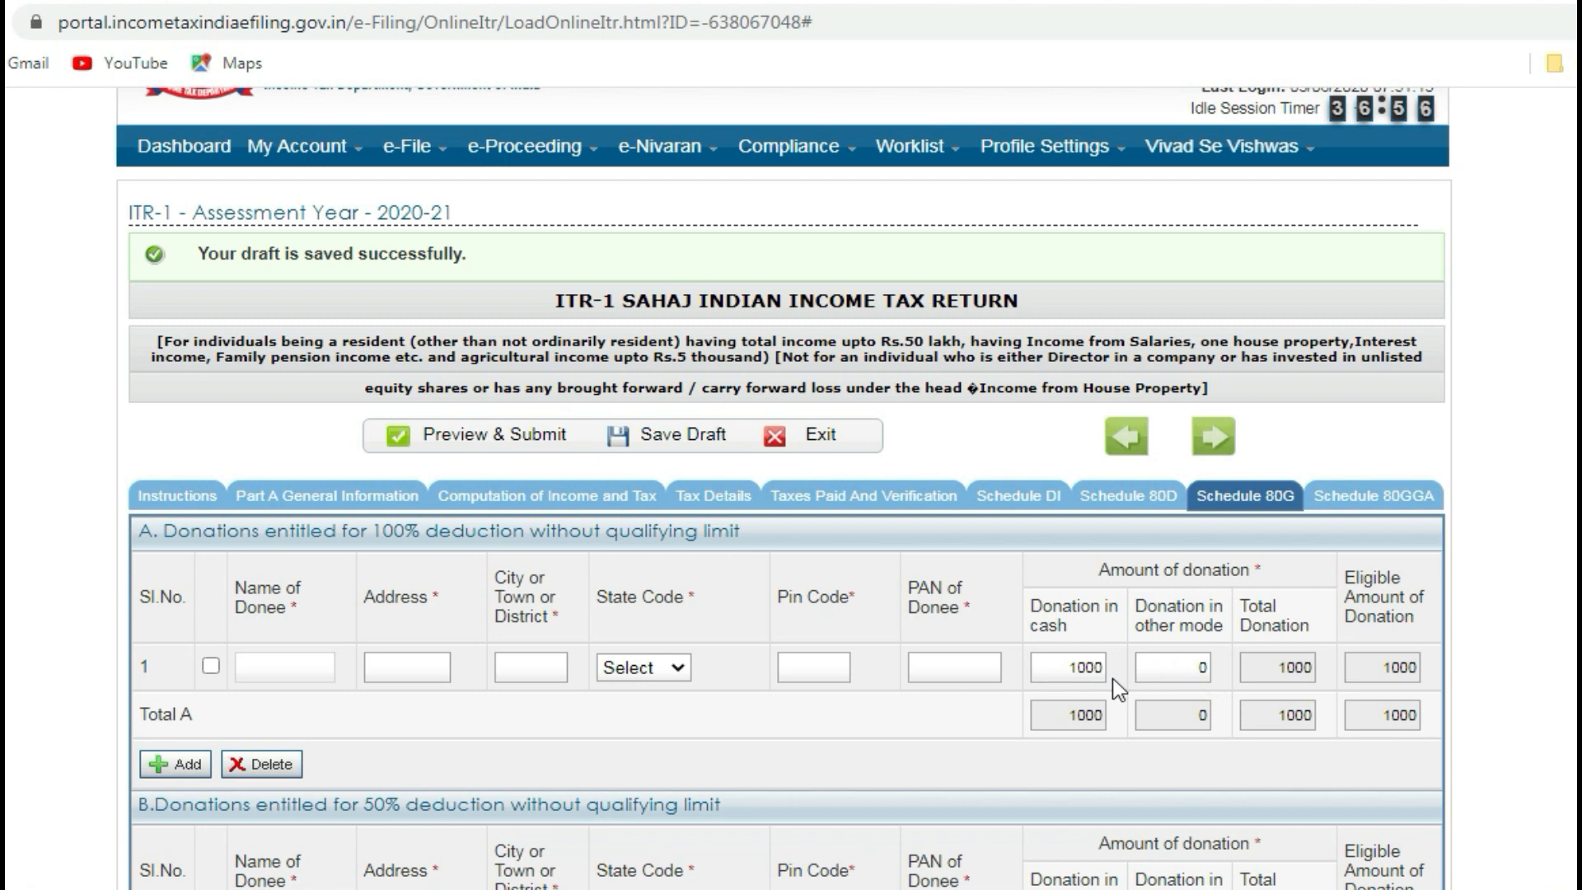
pyautogui.doubleClick(1076, 669)
pyautogui.press('BackSpace')
pyautogui.click(842, 732)
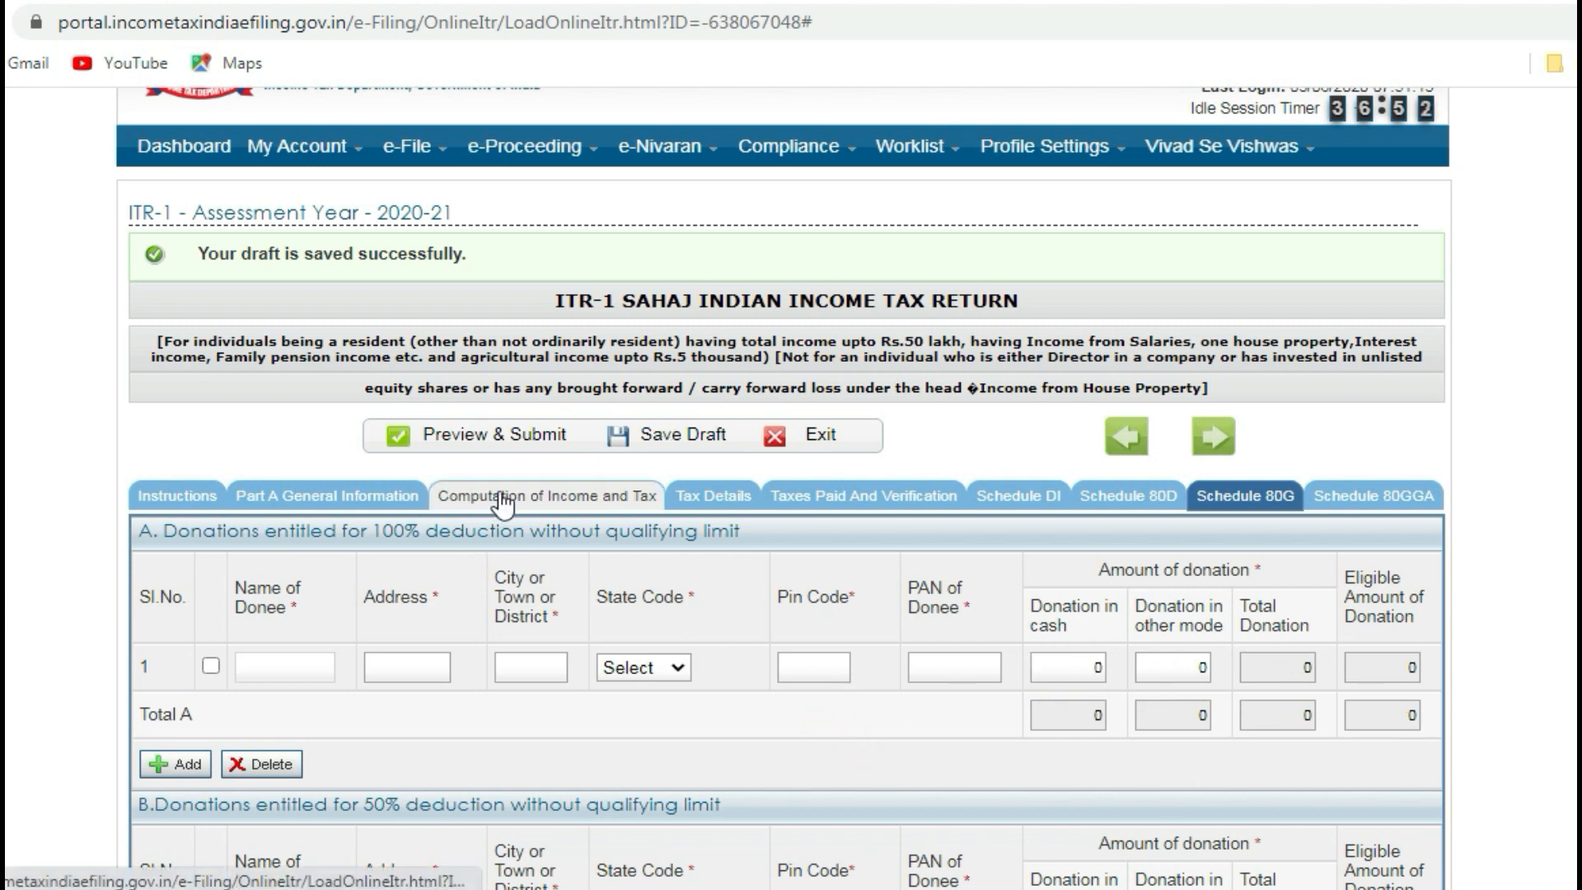
# - Return to Computation of Income and Tax and review the Part C deductions from 80G through 80U
pyautogui.click(531, 516)
pyautogui.scroll(-20, 544, 527)
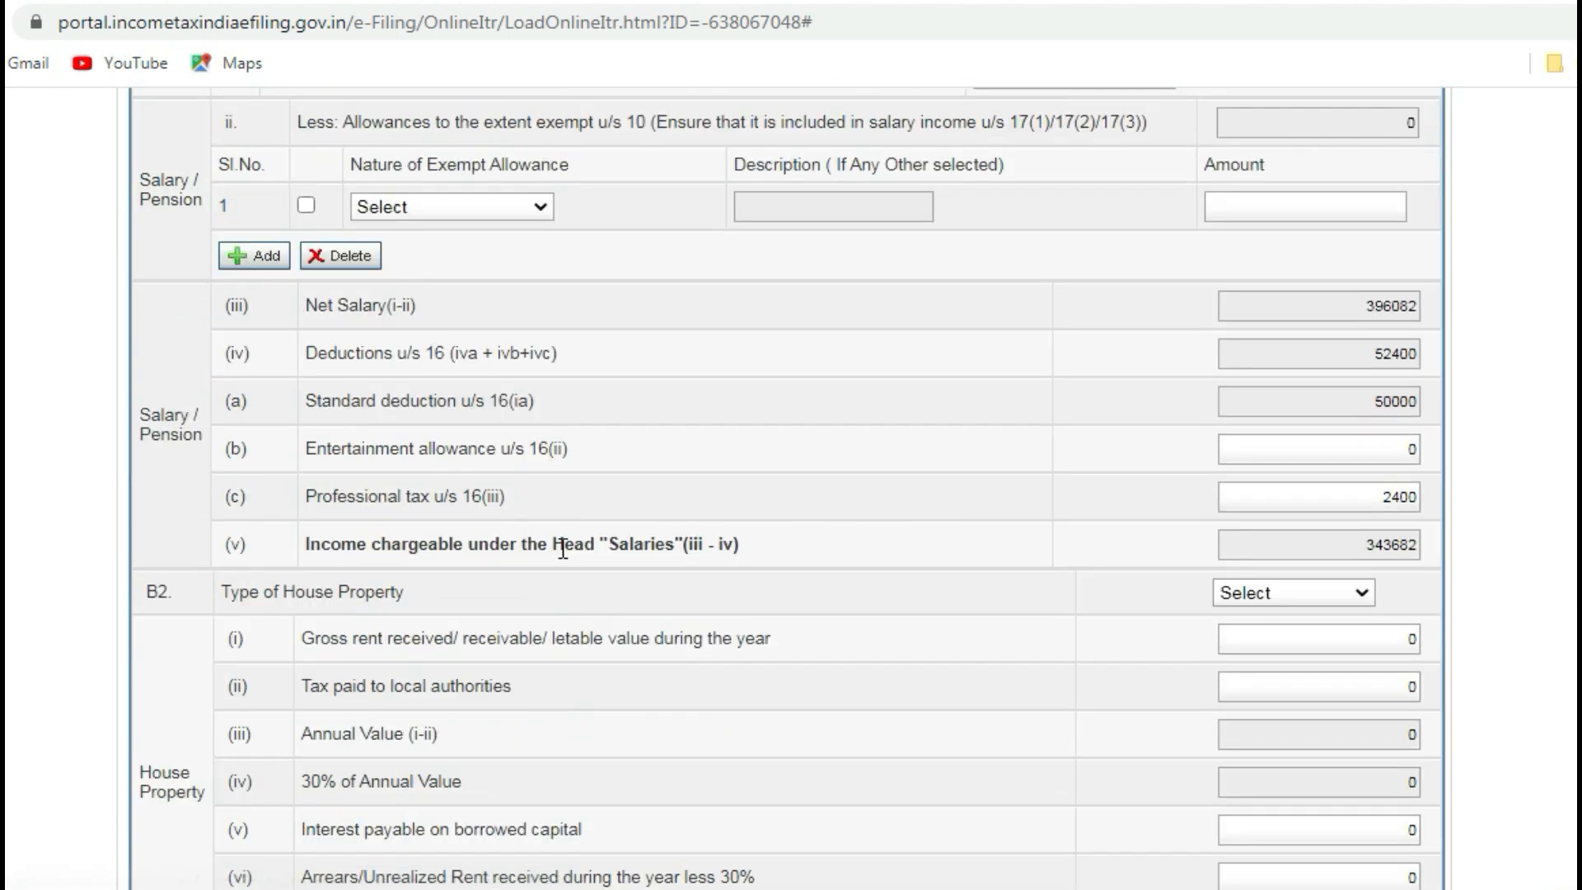
pyautogui.scroll(6, 571, 534)
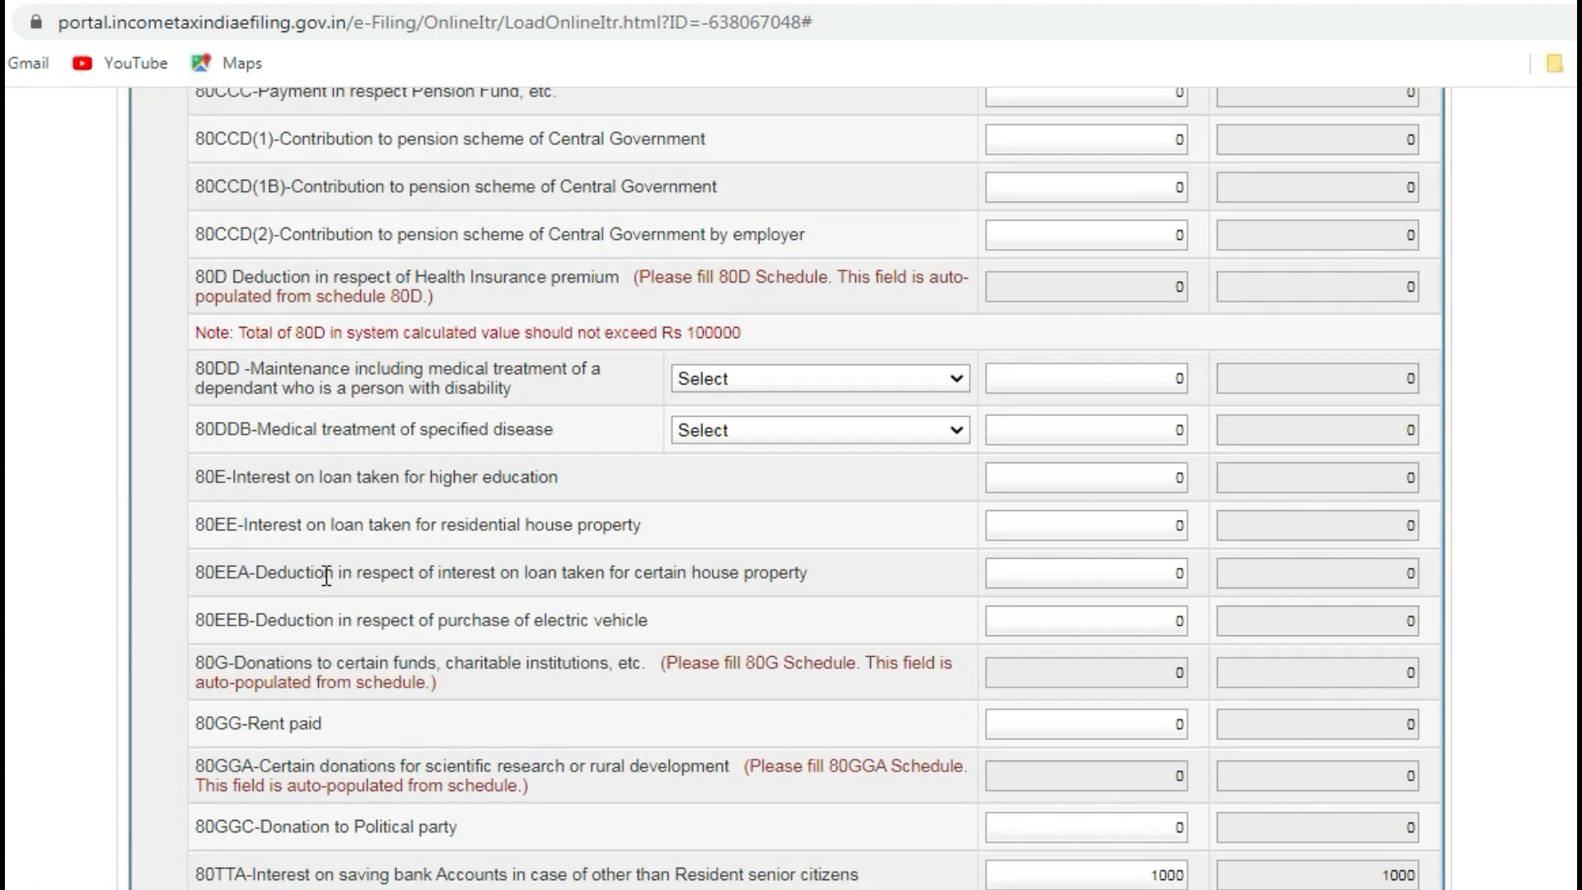
pyautogui.scroll(-3, 326, 575)
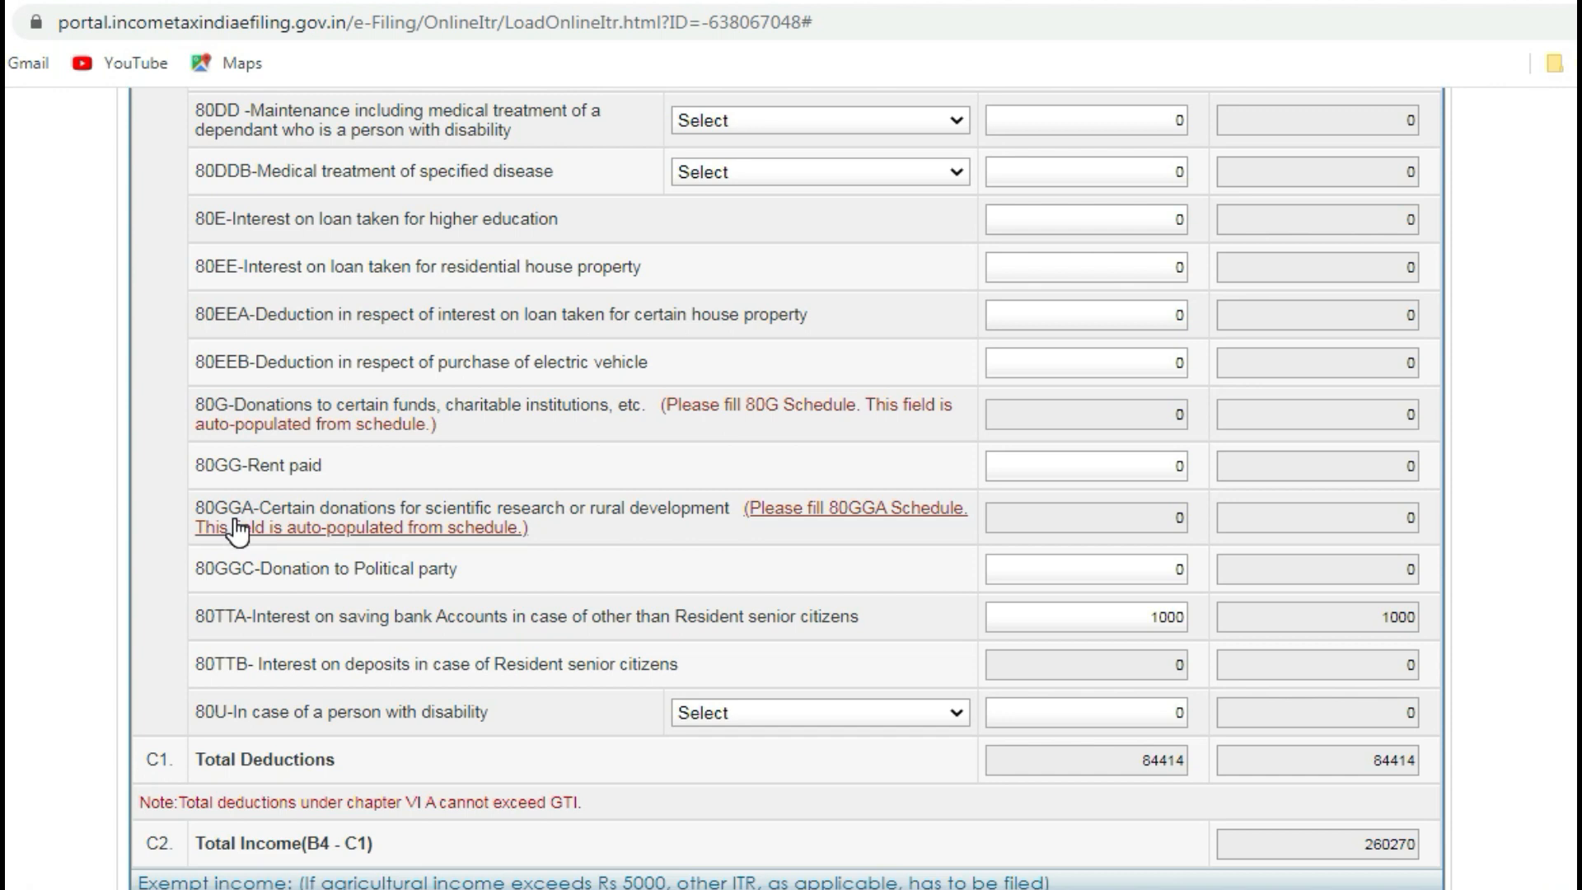
# - View the donation fields in Schedule 80GGA, then go back to Computation of Income and Tax
pyautogui.scroll(20, 318, 523)
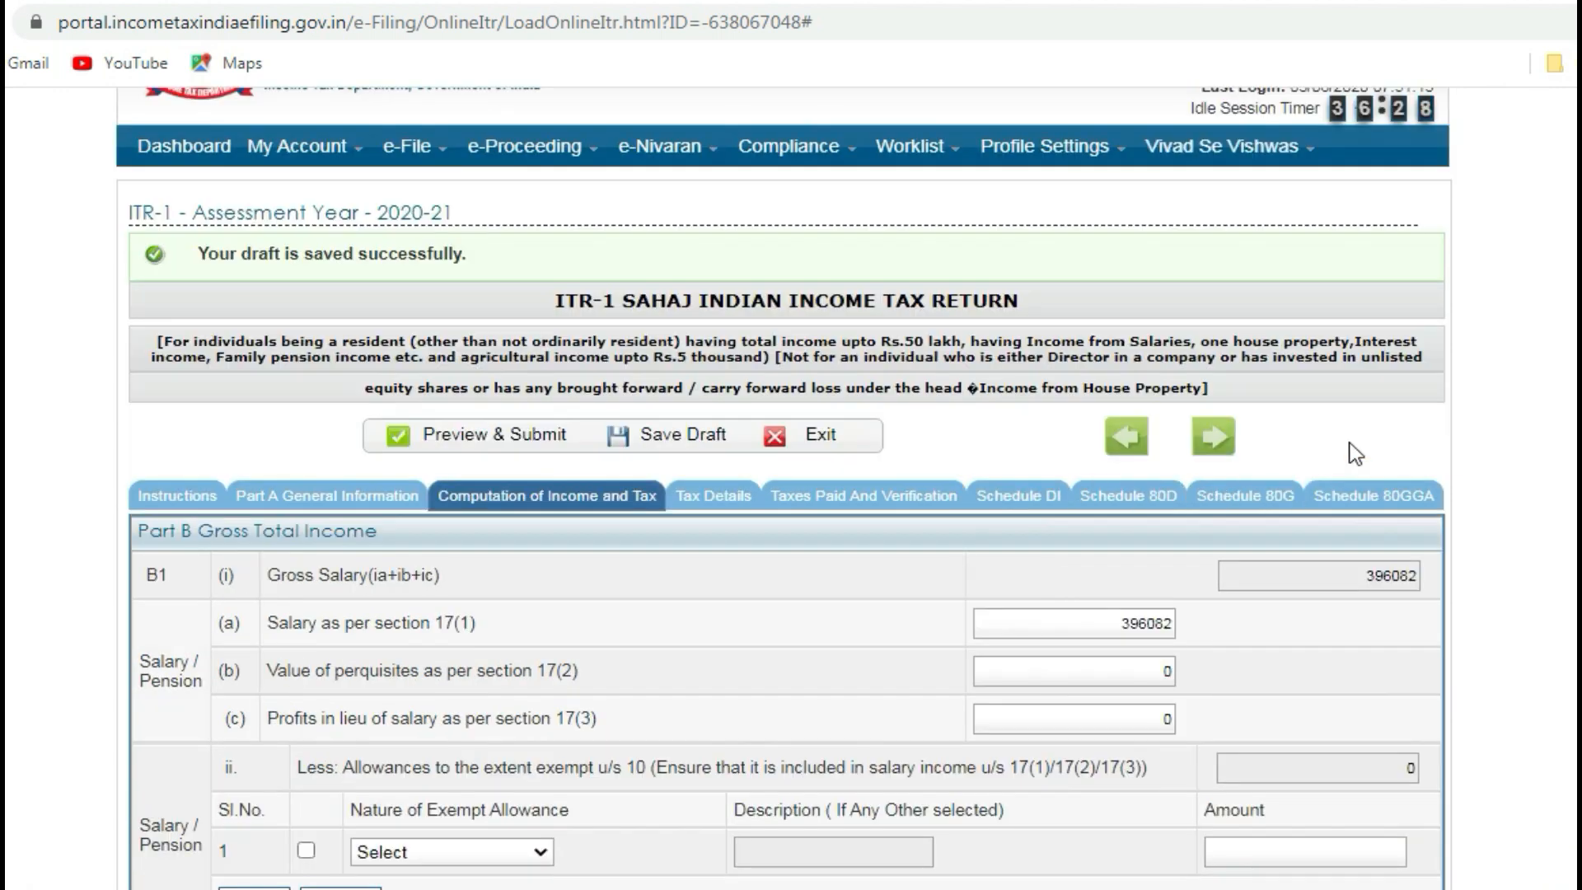
pyautogui.click(1371, 495)
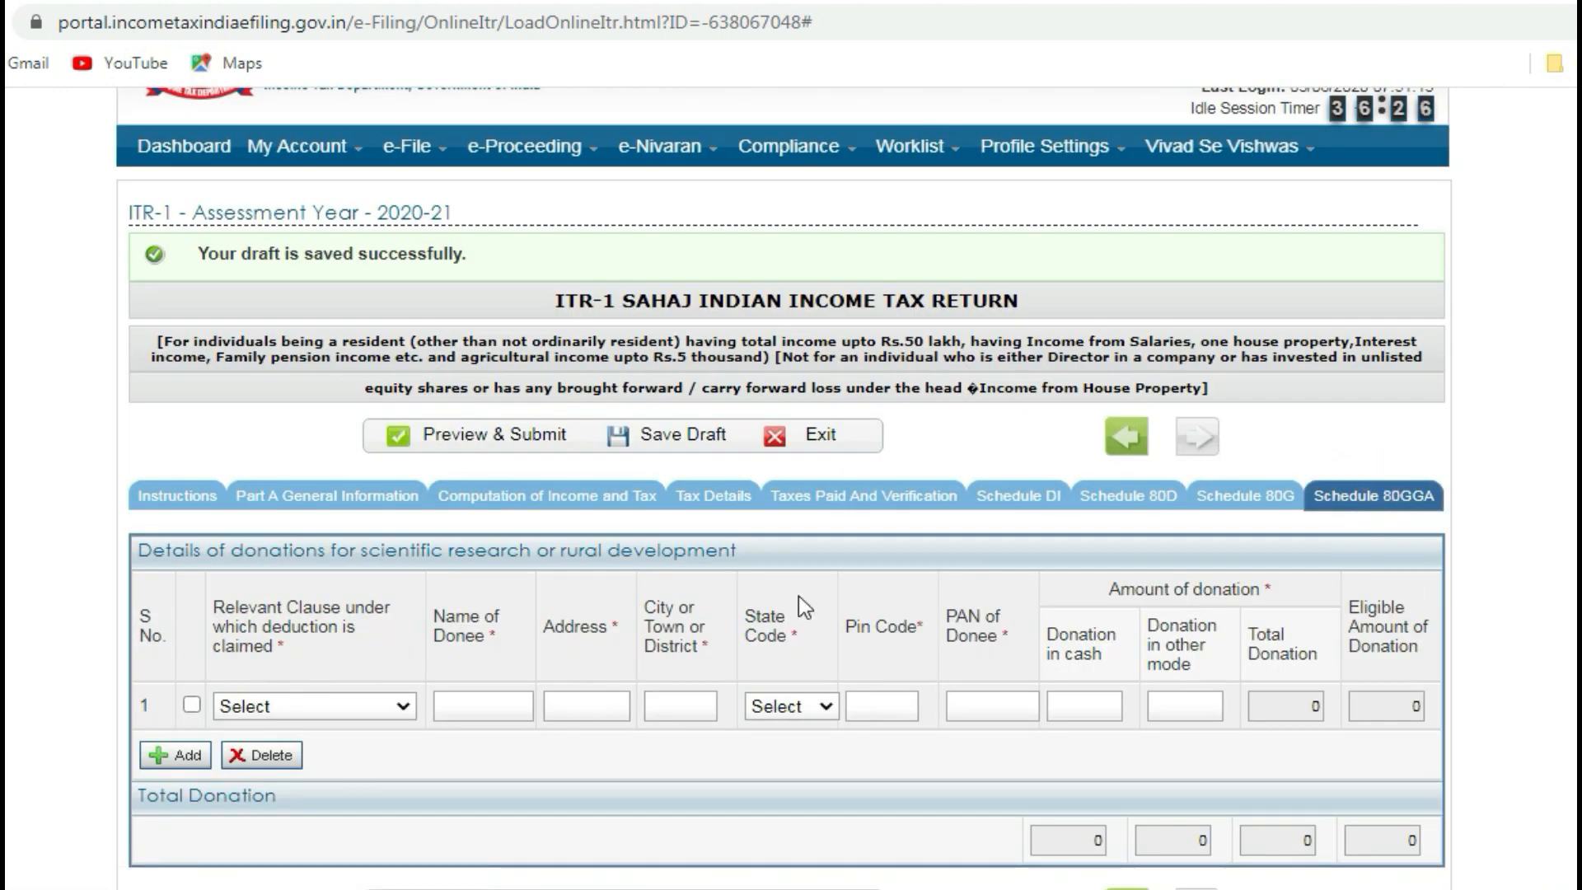
pyautogui.click(498, 498)
# - Check the Part D tax payable computation, then the 80TTA savings interest amount and total deductions in Part C
pyautogui.scroll(-20, 479, 648)
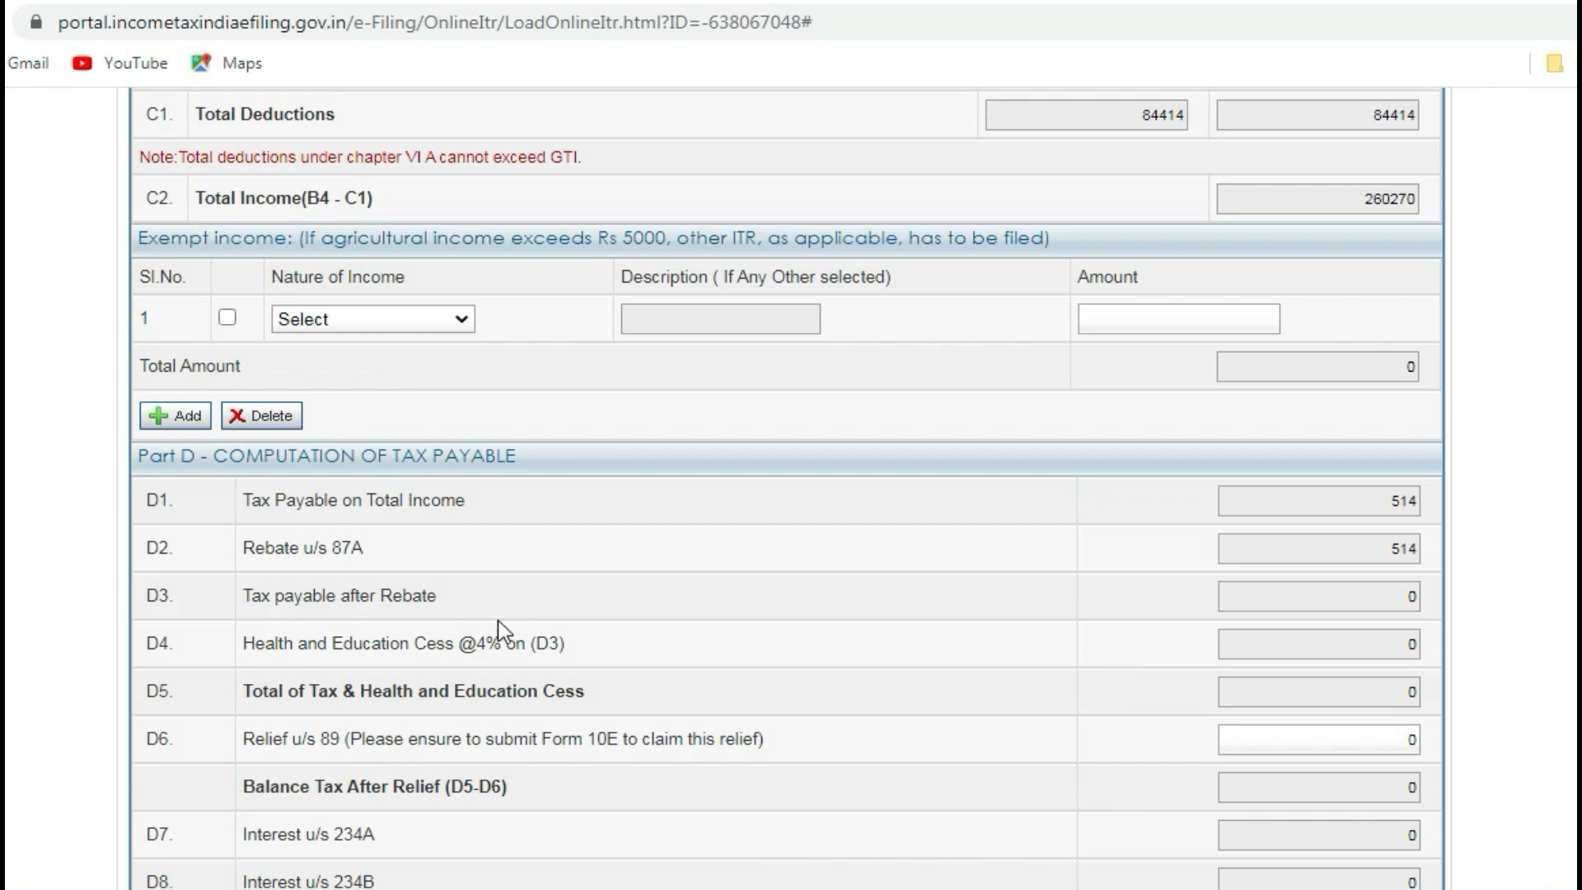
pyautogui.scroll(-5, 498, 622)
pyautogui.scroll(12, 504, 616)
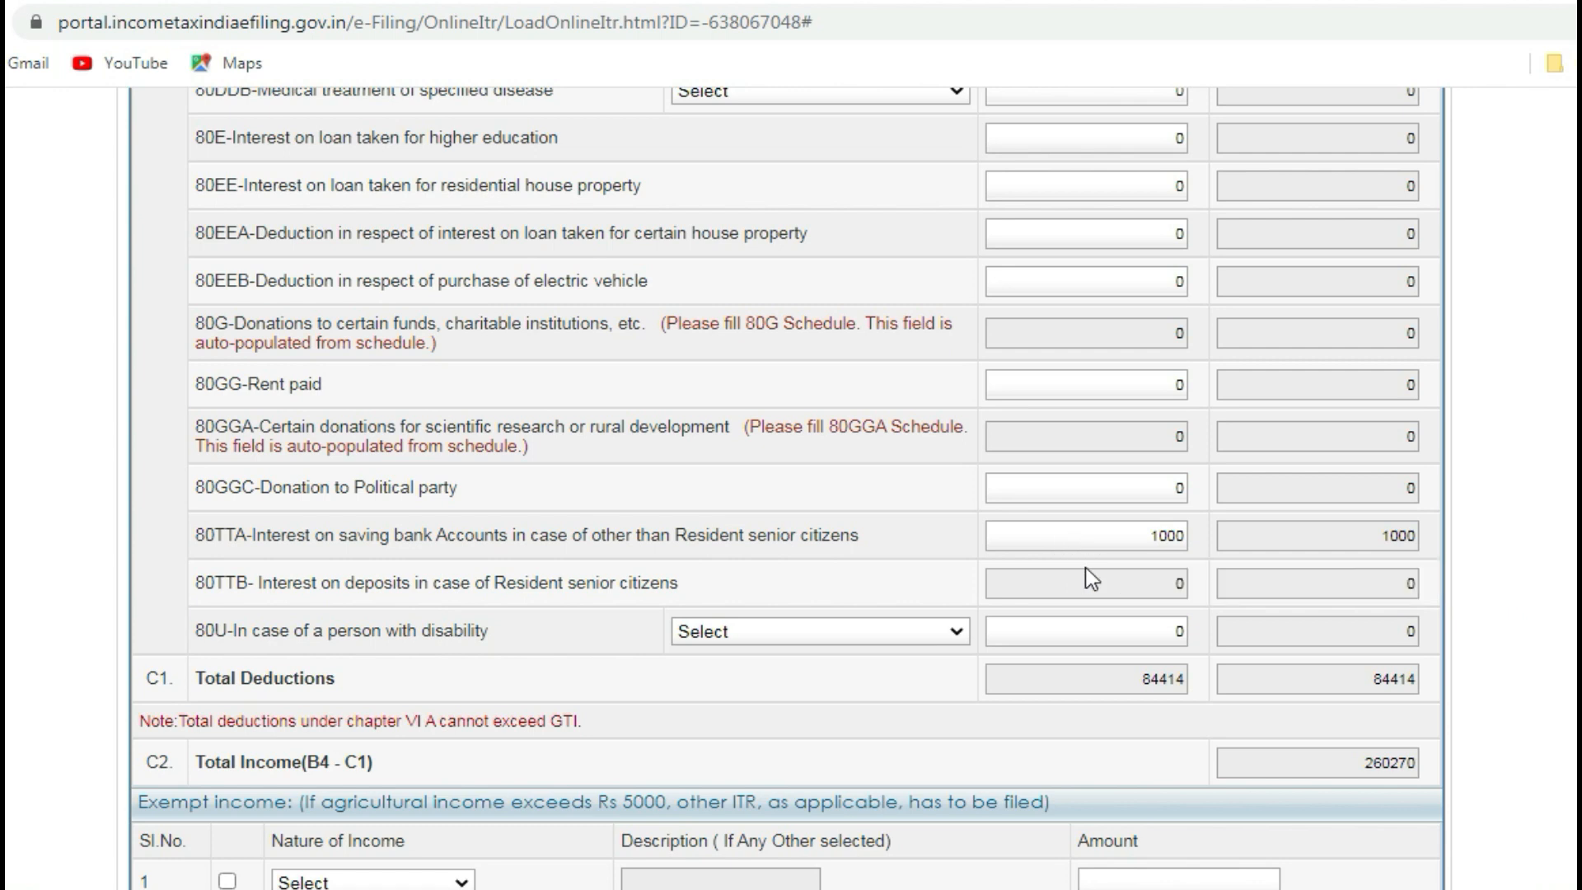
pyautogui.click(1148, 532)
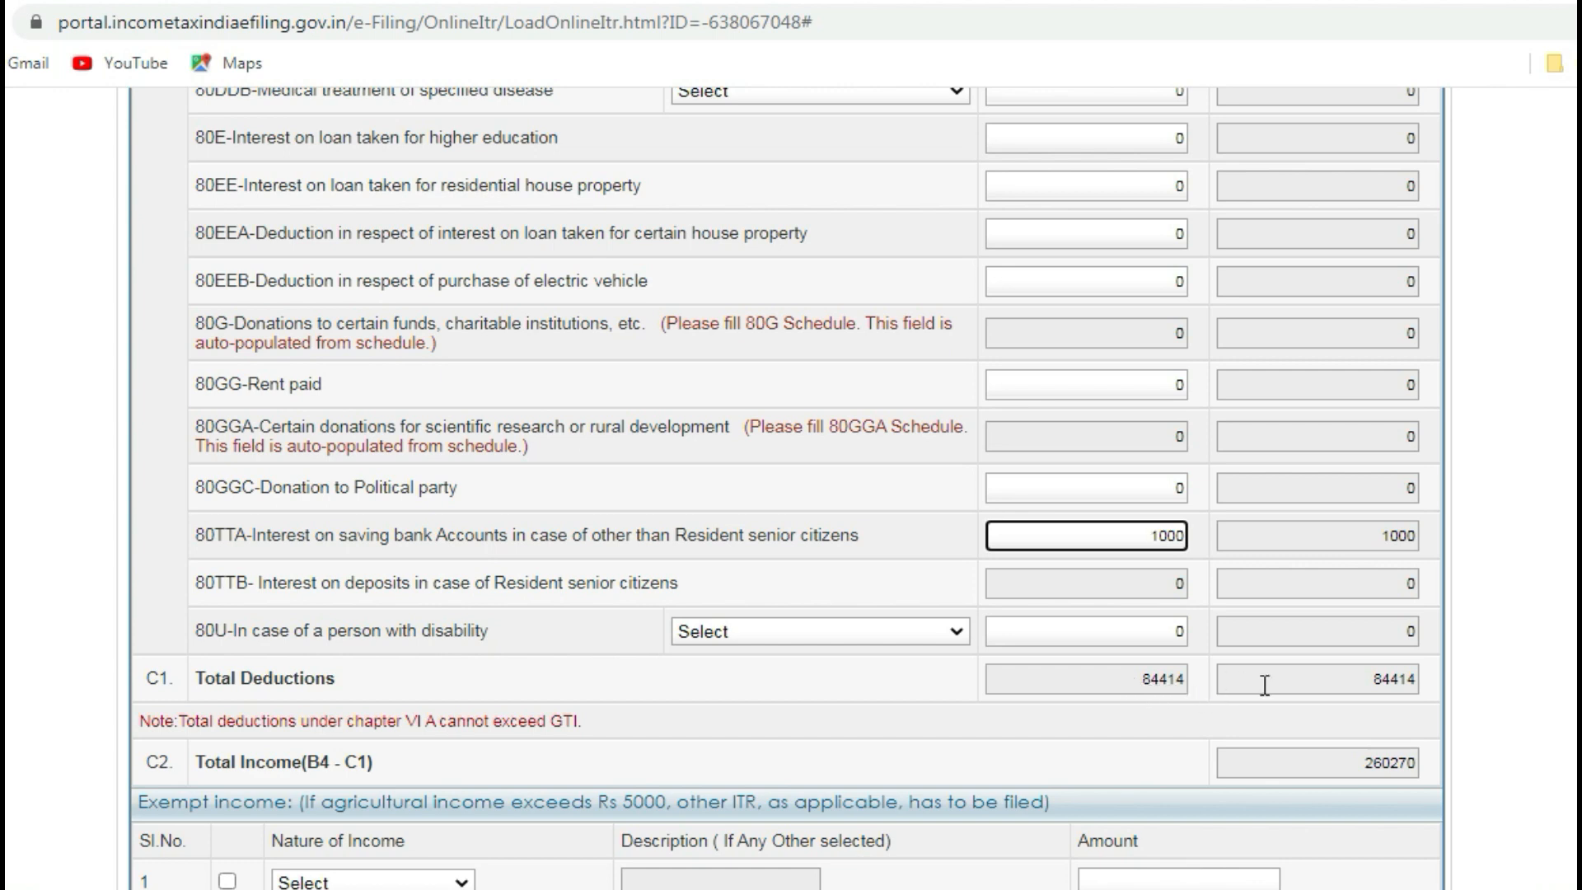
# - Compare the total deductions and total income in the Form-16 PDF with Part C of the return on the e-Filing portal
pyautogui.click(309, 888)
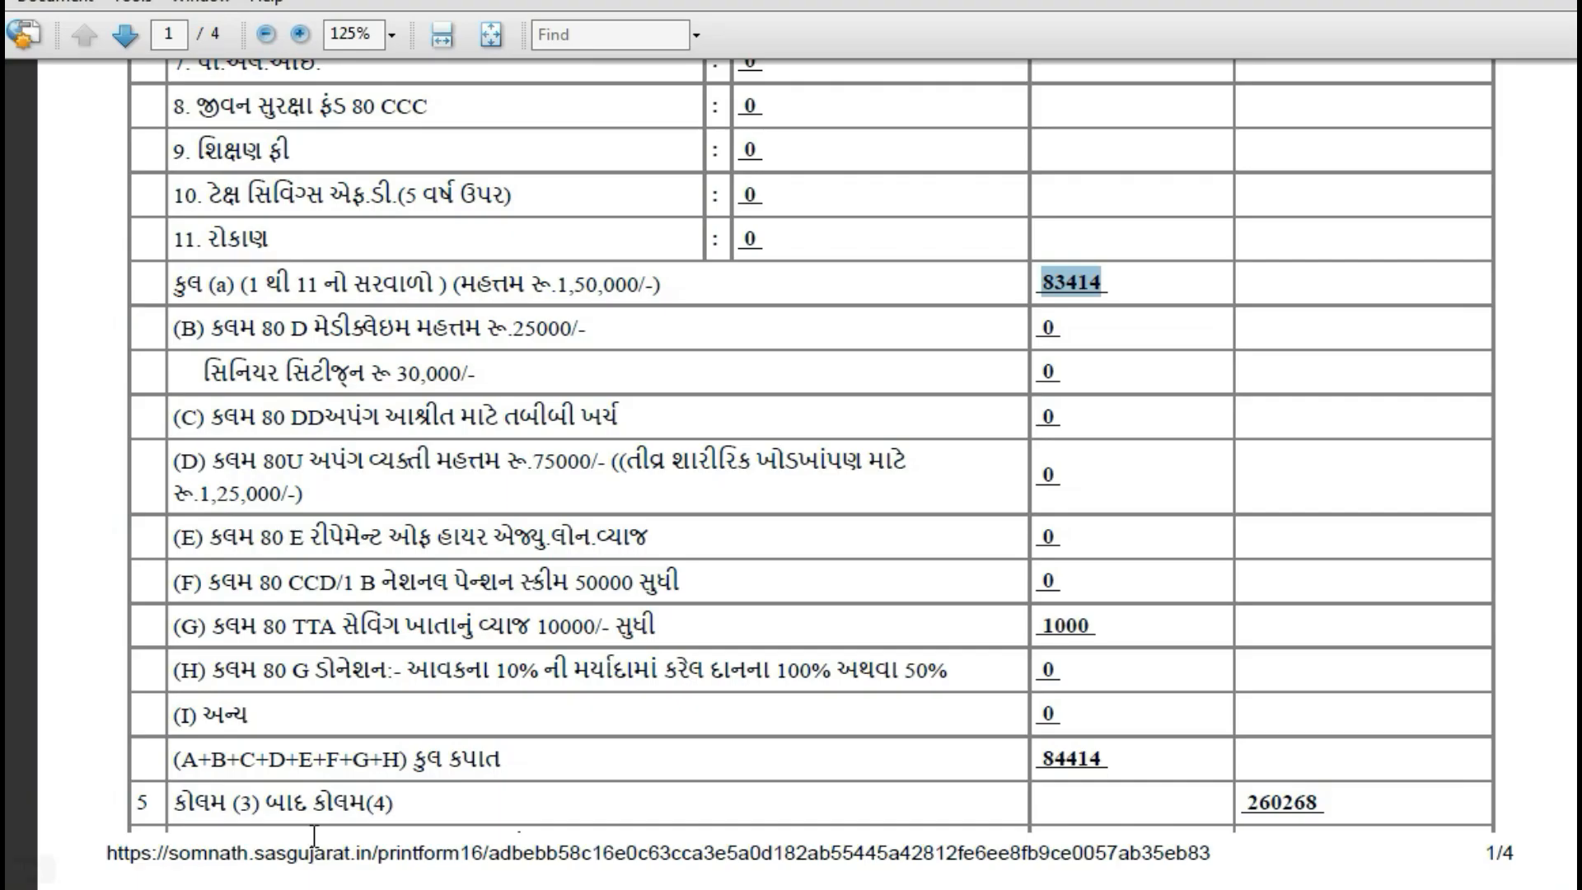
pyautogui.moveTo(1116, 757); pyautogui.dragTo(1028, 769)
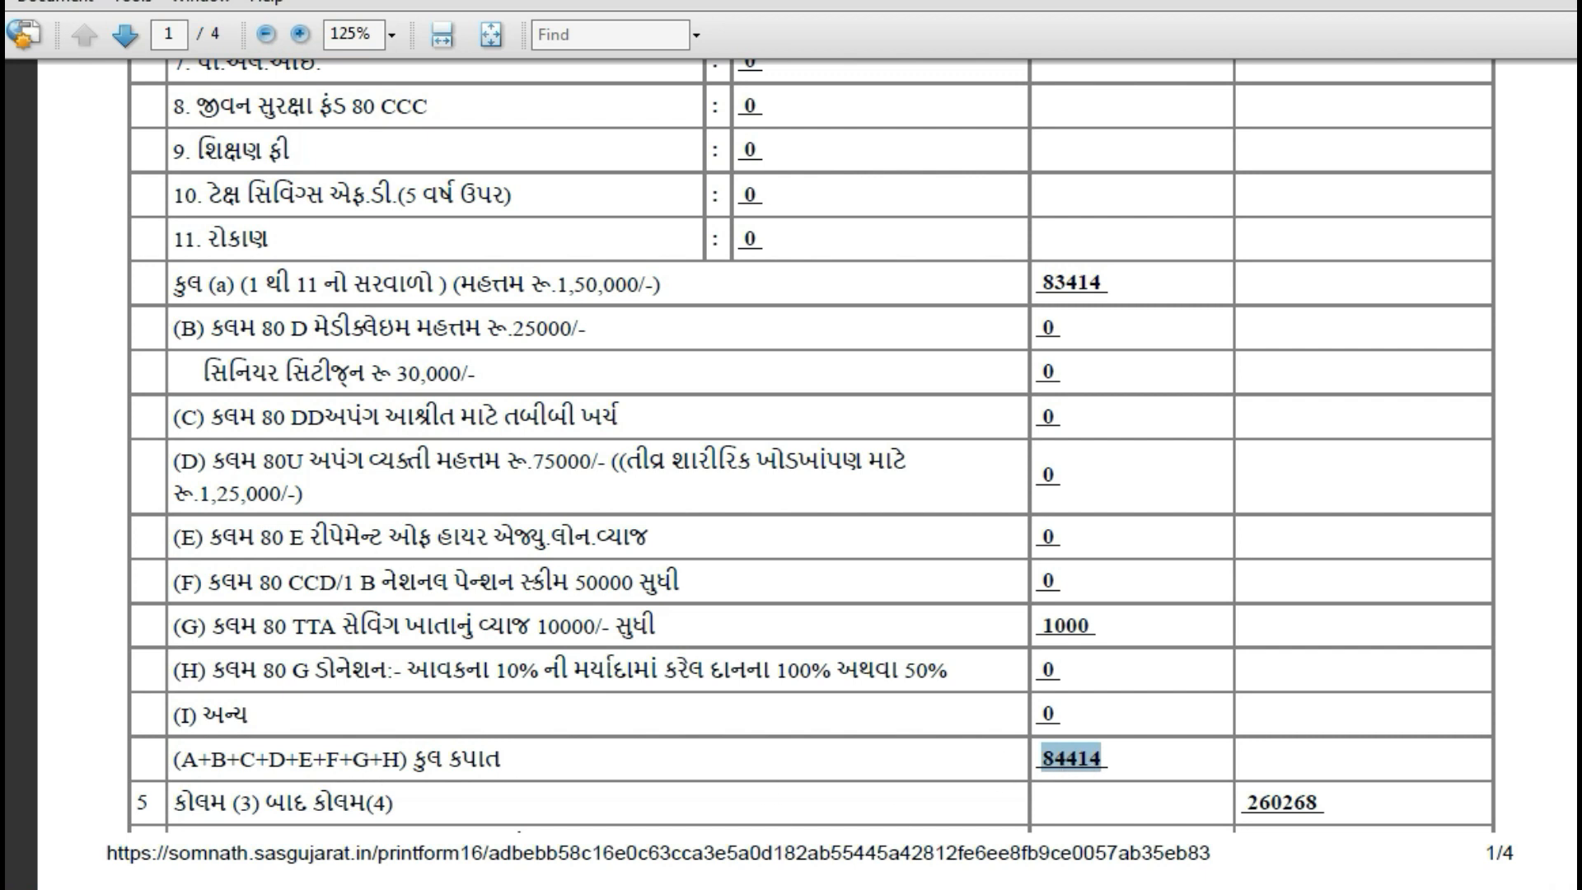
pyautogui.hotkey('alt', 'Tab')
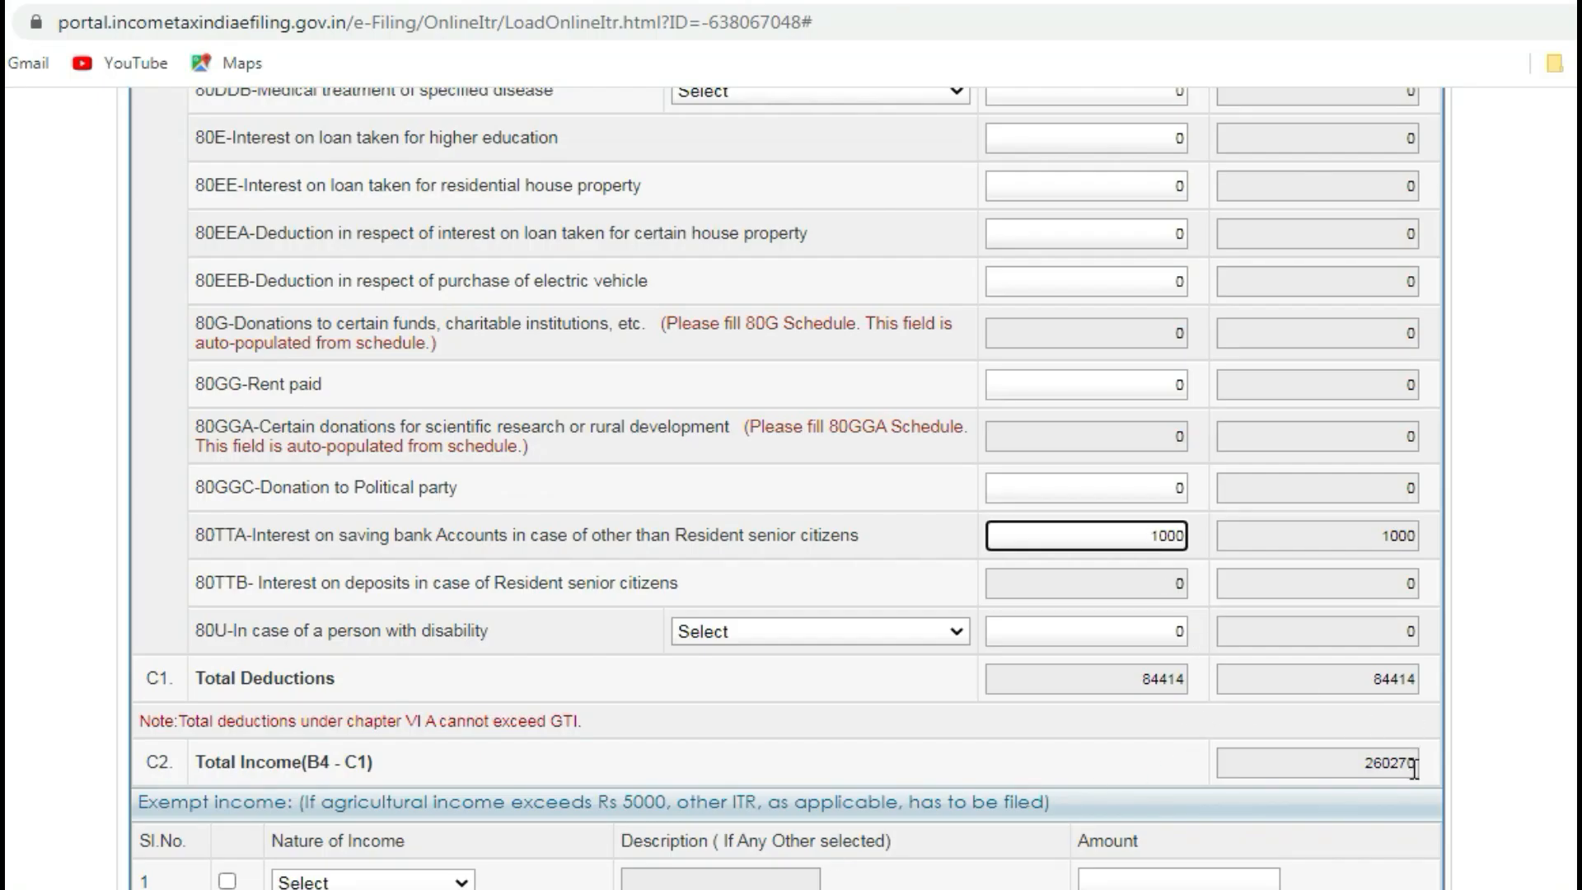
pyautogui.click(915, 725)
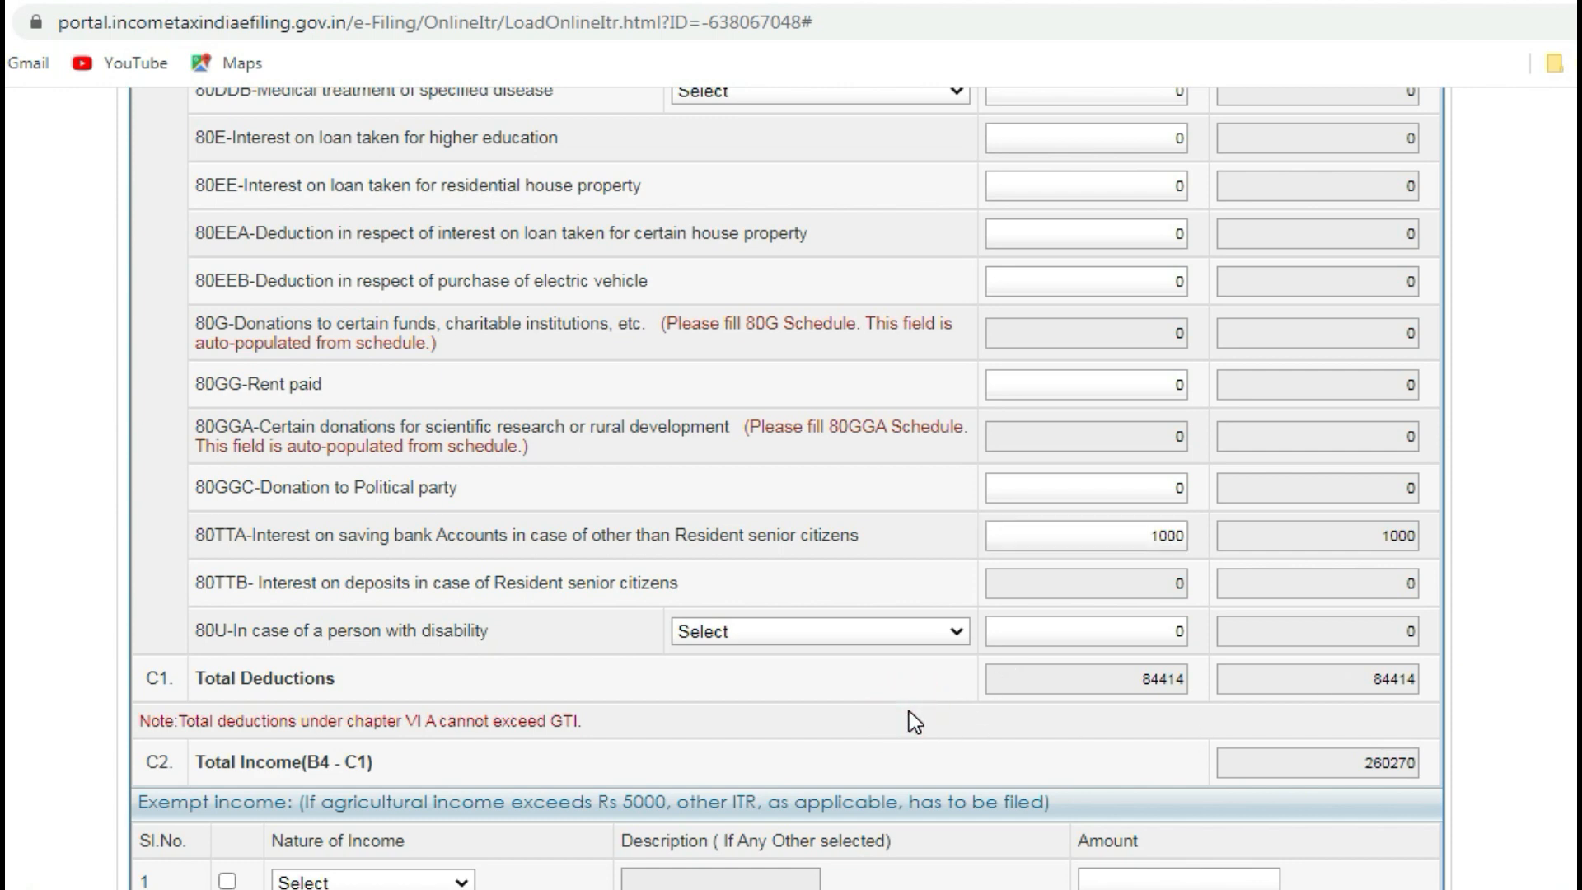
pyautogui.scroll(-2, 915, 722)
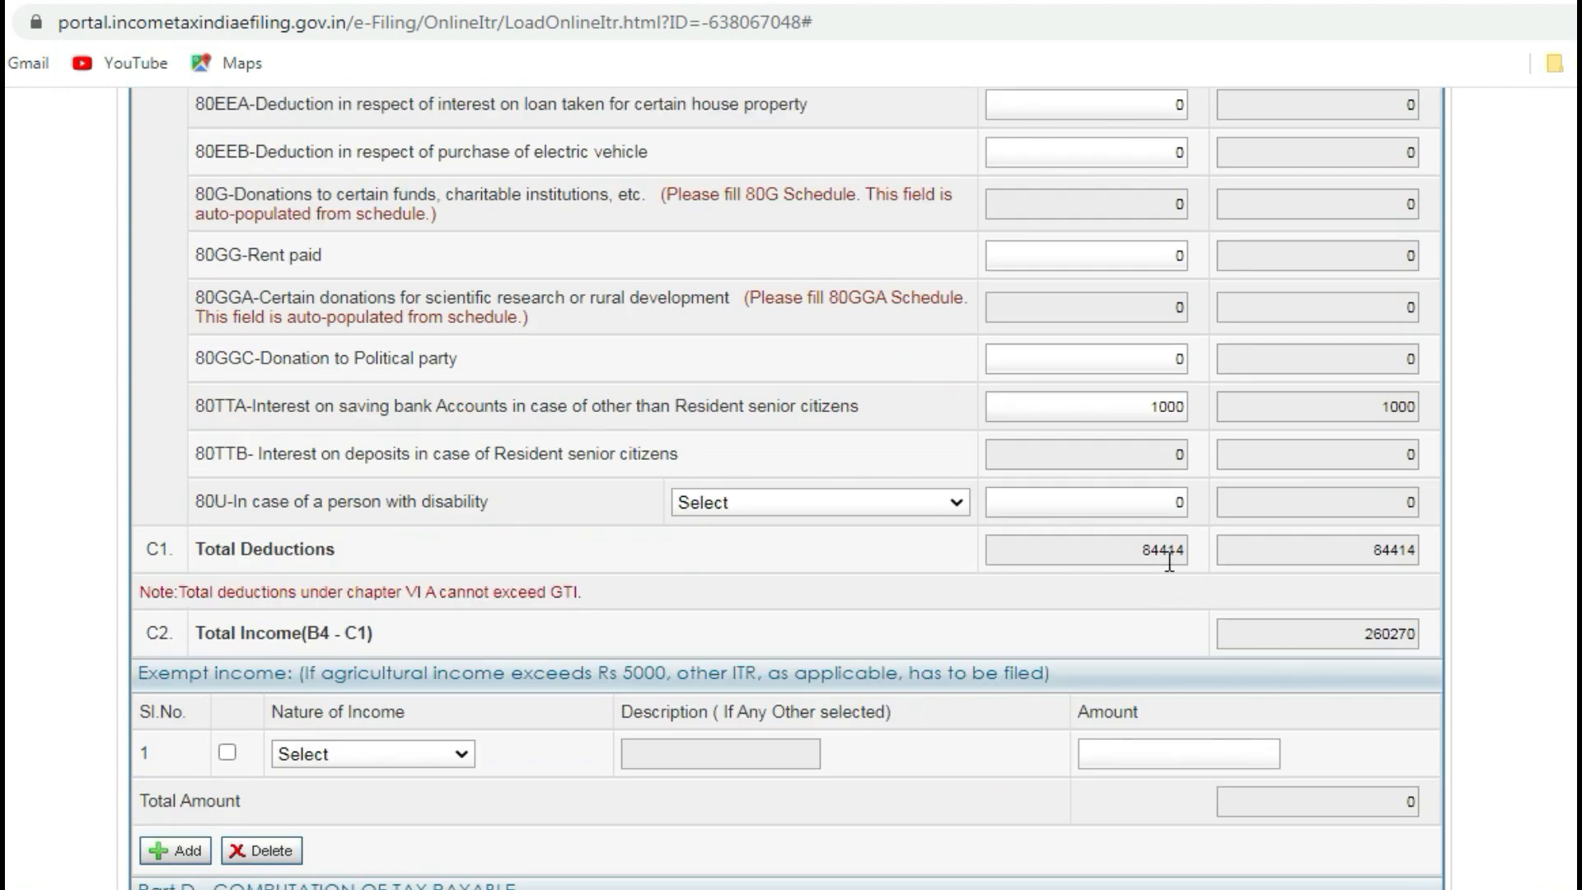
pyautogui.scroll(10, 1169, 561)
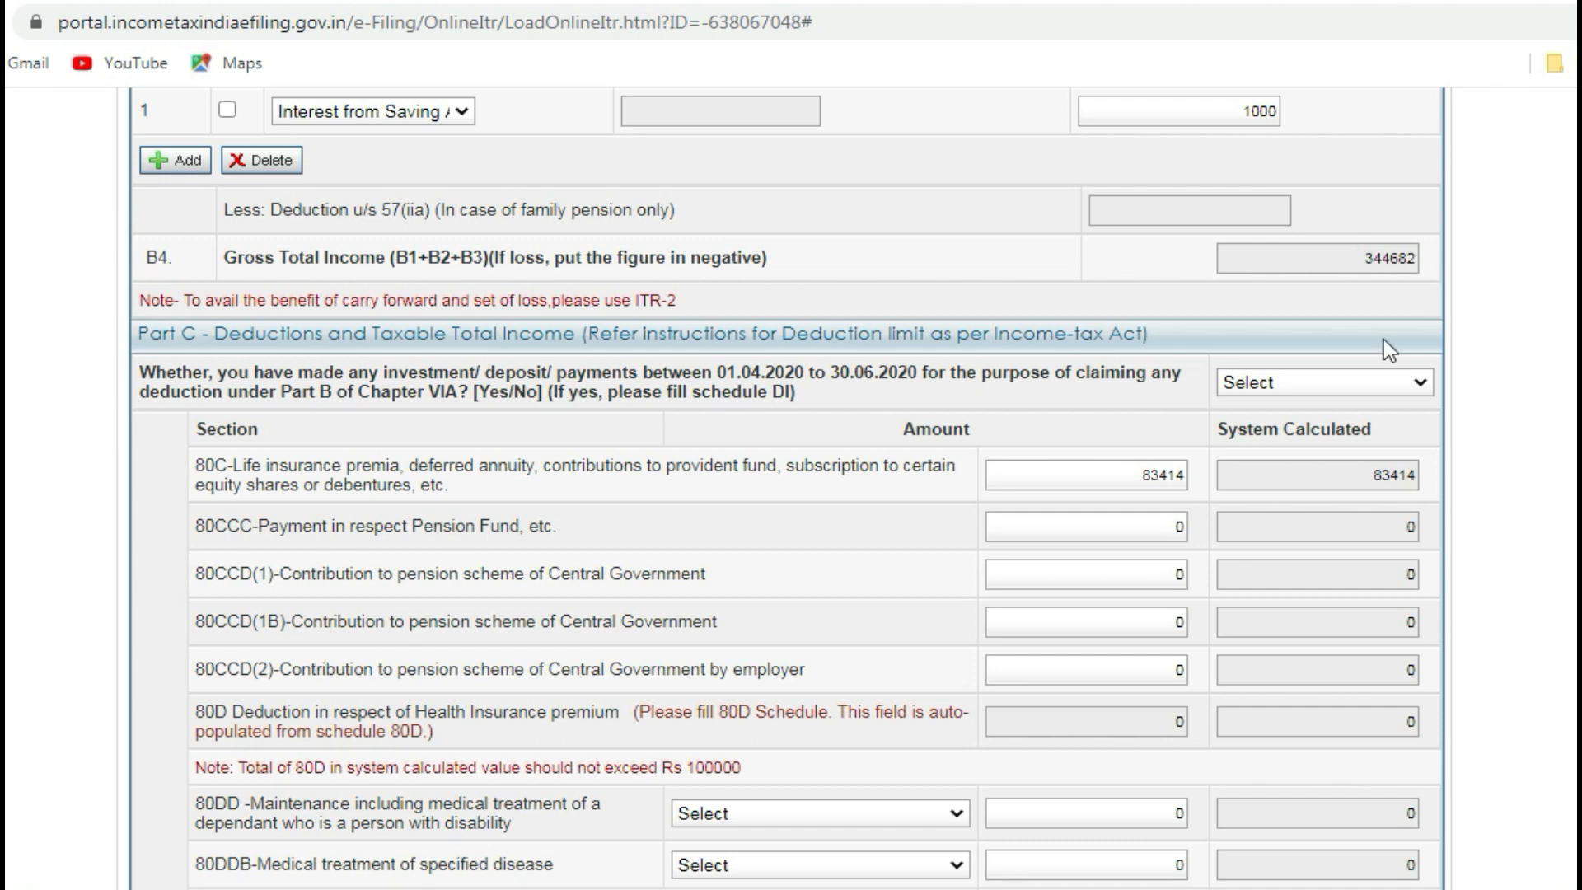
pyautogui.scroll(-5, 1290, 482)
pyautogui.scroll(-8, 1290, 482)
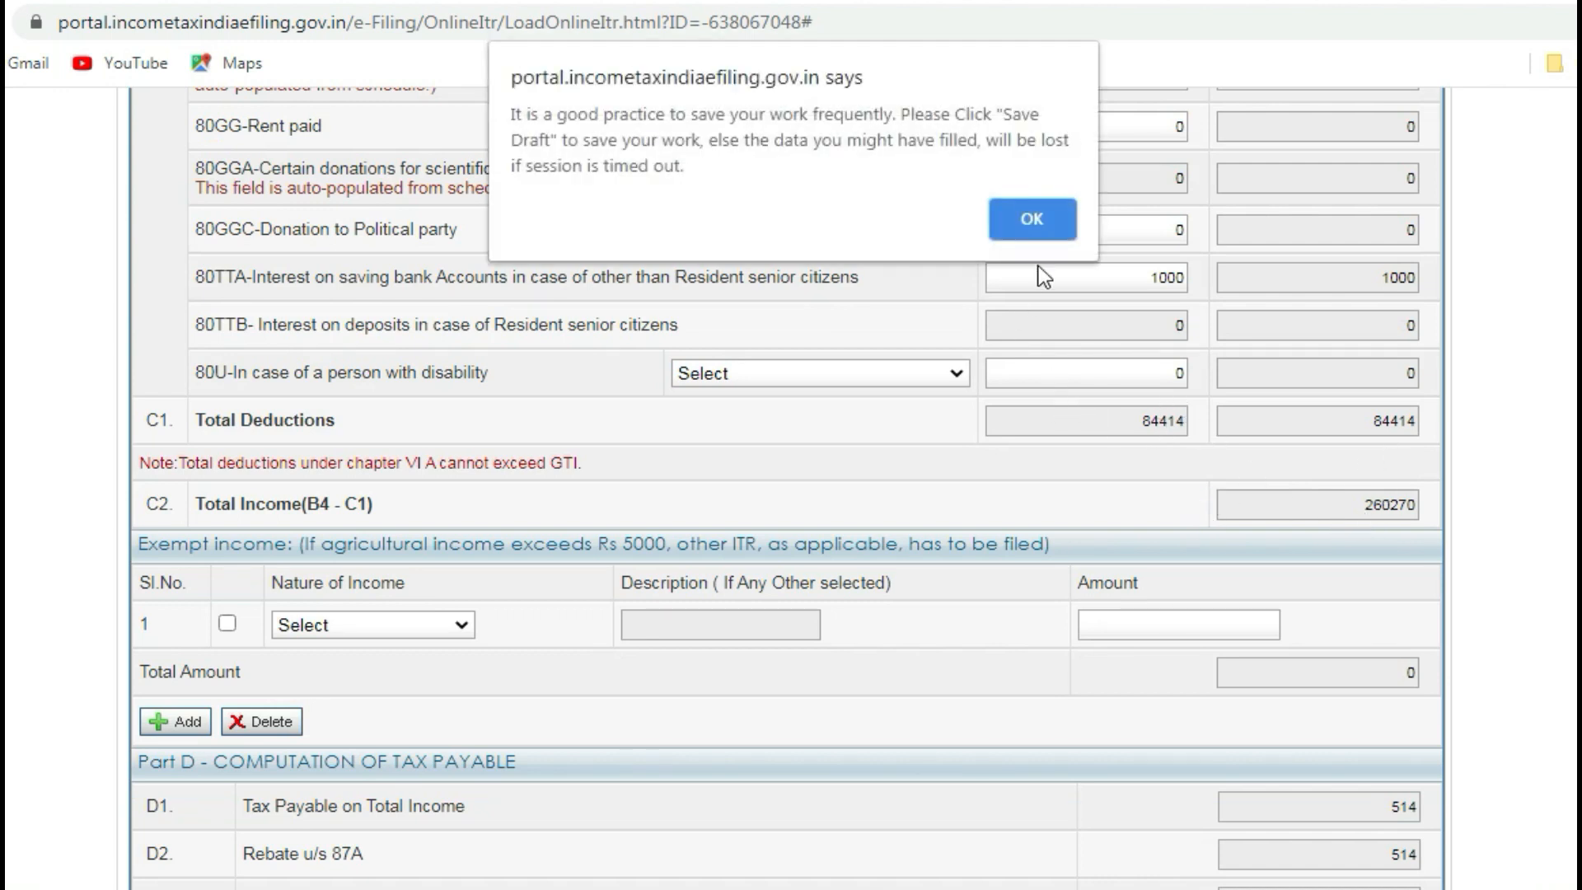
# - Dismiss the save reminder and save the return as a draft
pyautogui.click(1030, 219)
pyautogui.scroll(-8, 659, 857)
pyautogui.scroll(-1, 674, 844)
pyautogui.click(682, 694)
pyautogui.scroll(9, 907, 627)
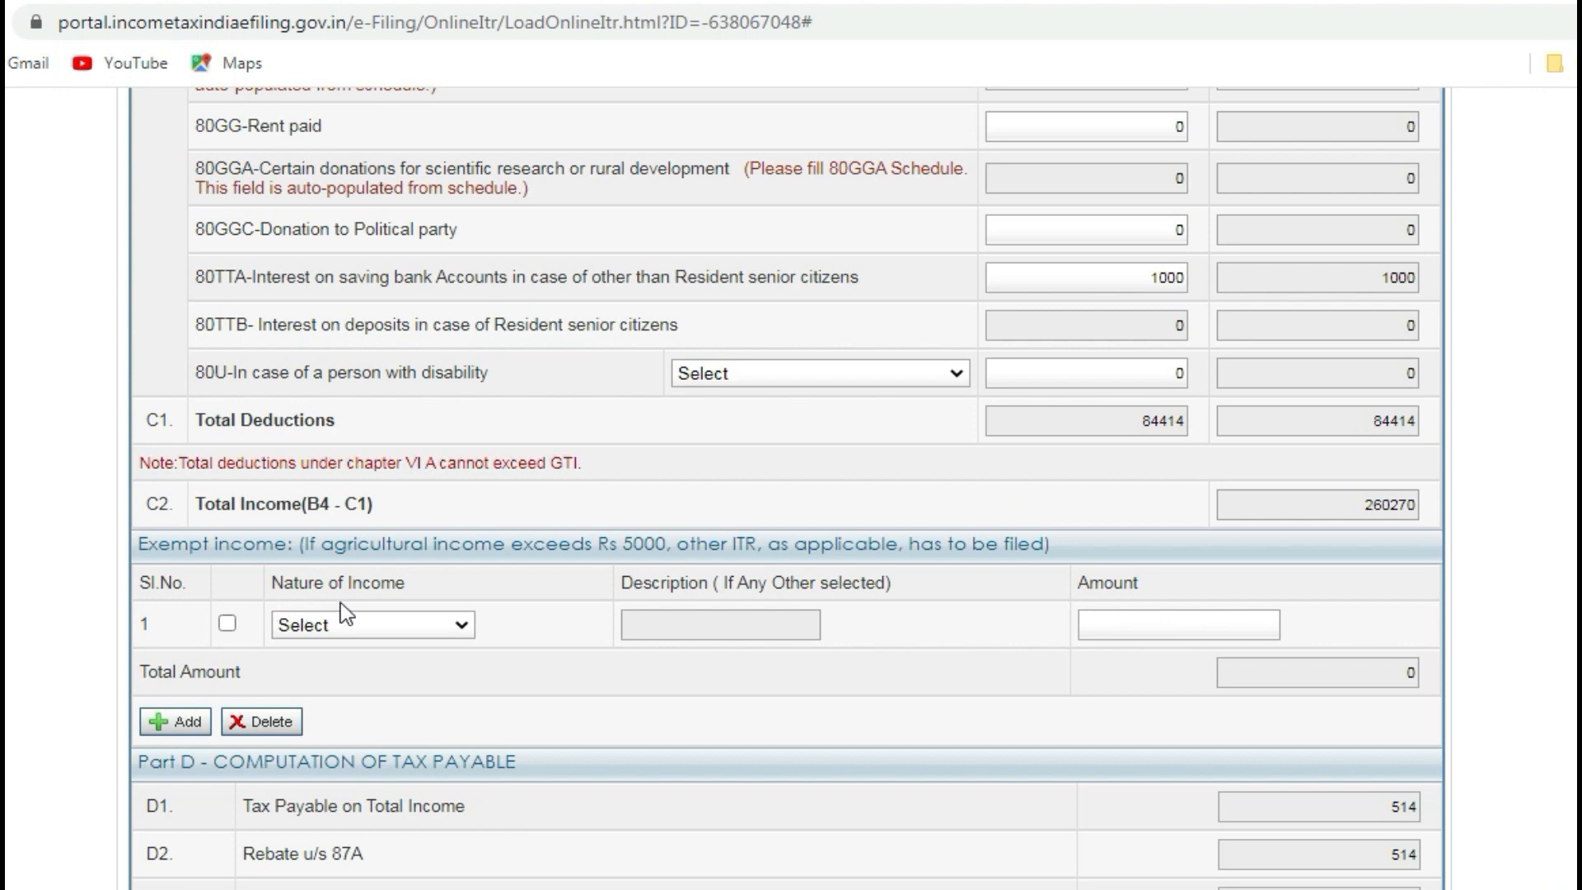
# - Choose Agriculture Income (=< Rs.5000) as the nature of exempt income in row 1, and reset it to Select
pyautogui.click(418, 624)
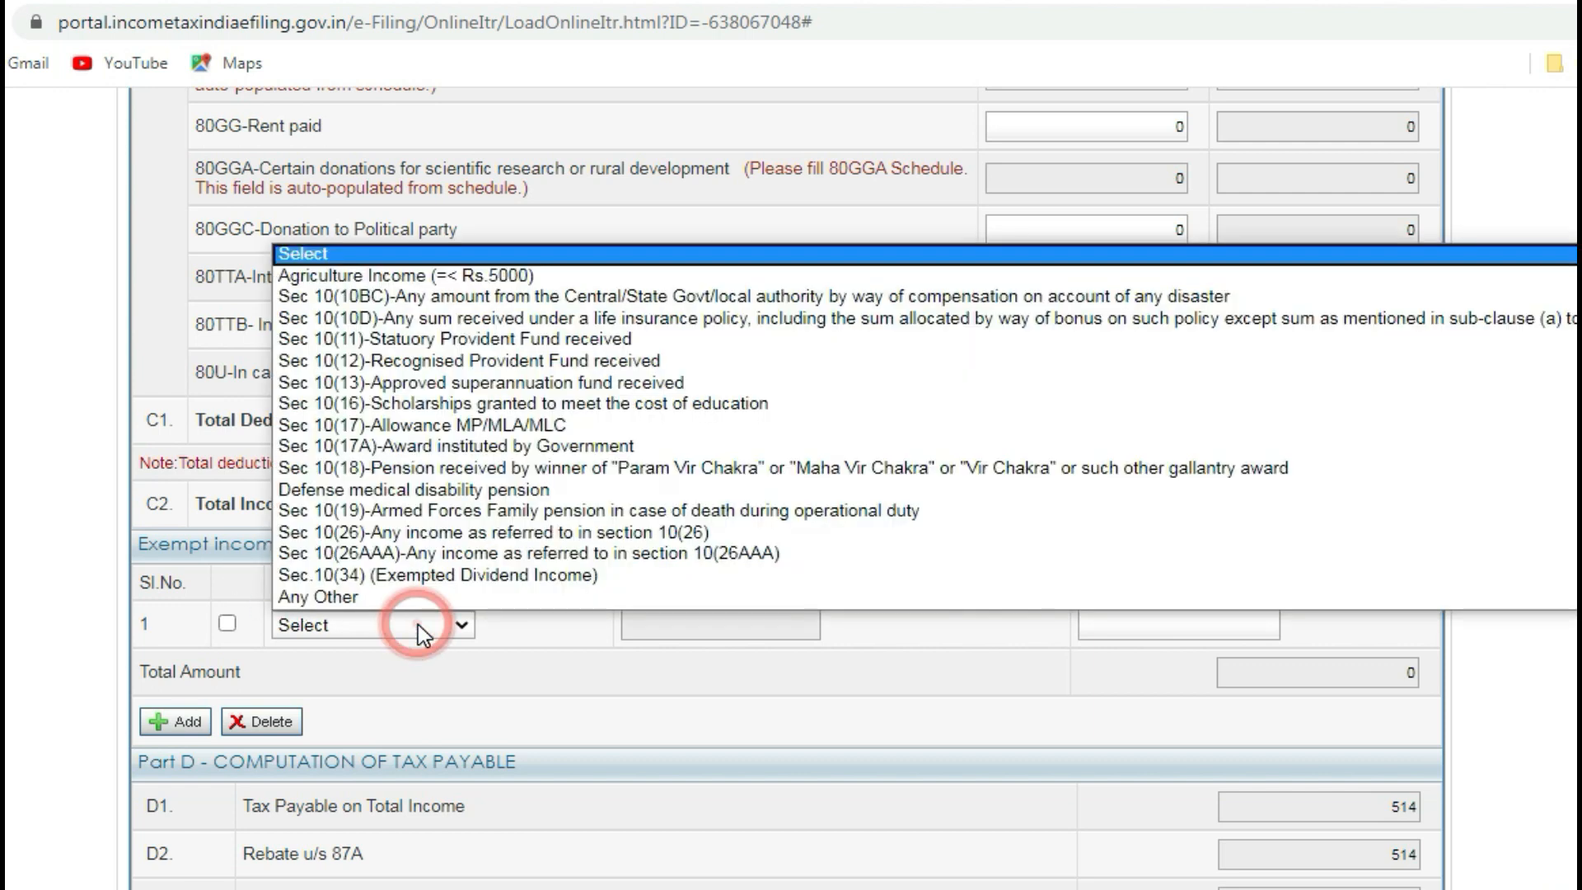
pyautogui.click(473, 277)
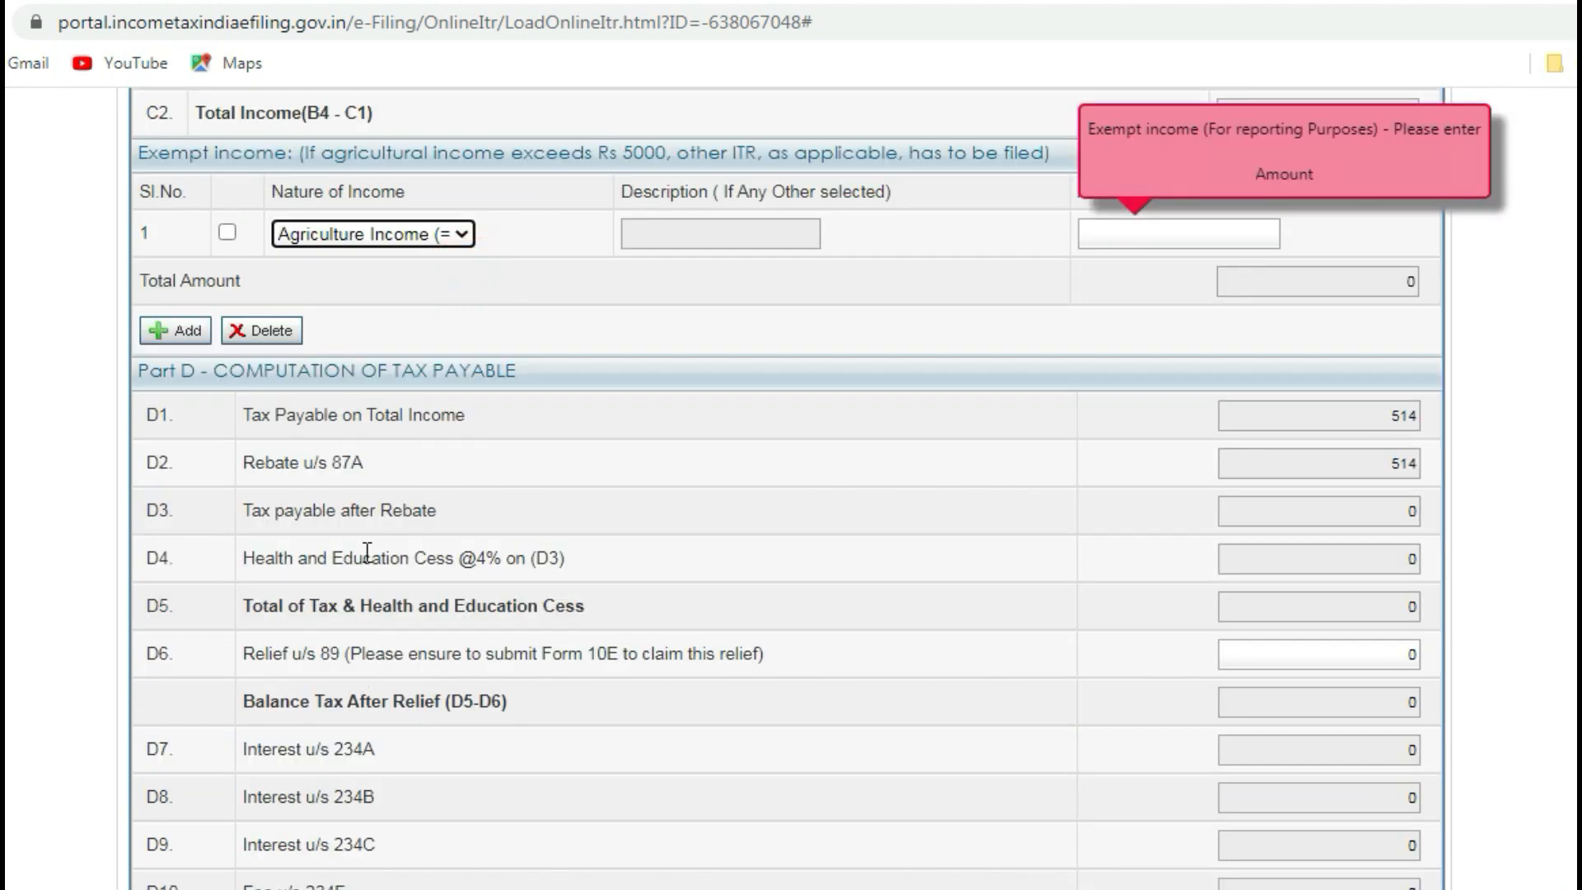
pyautogui.scroll(3, 370, 552)
pyautogui.click(1219, 494)
pyautogui.click(412, 493)
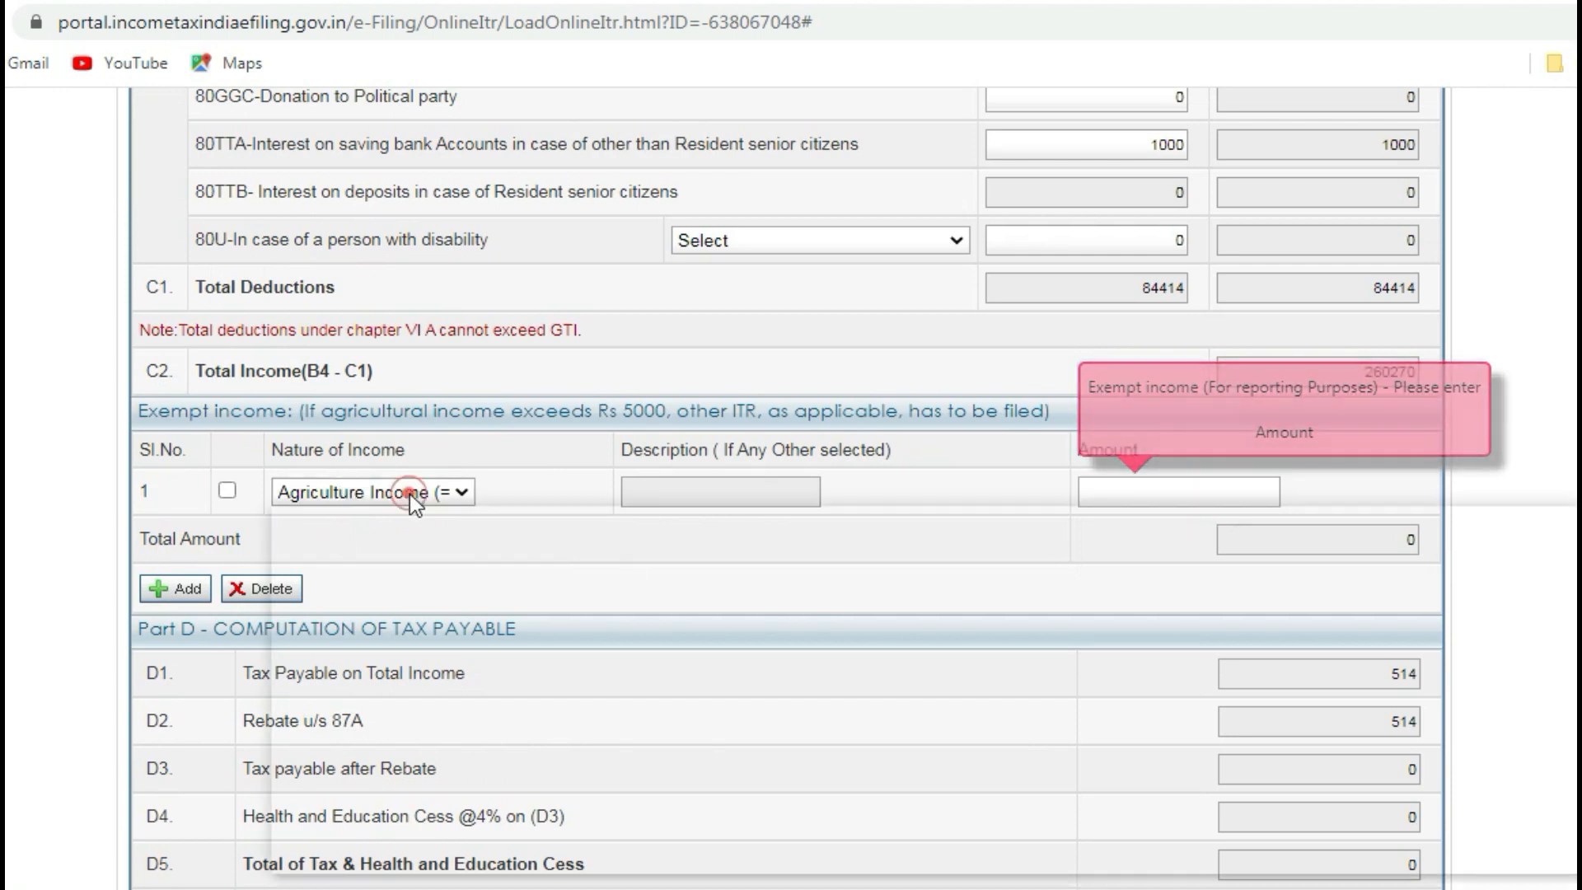
pyautogui.click(397, 519)
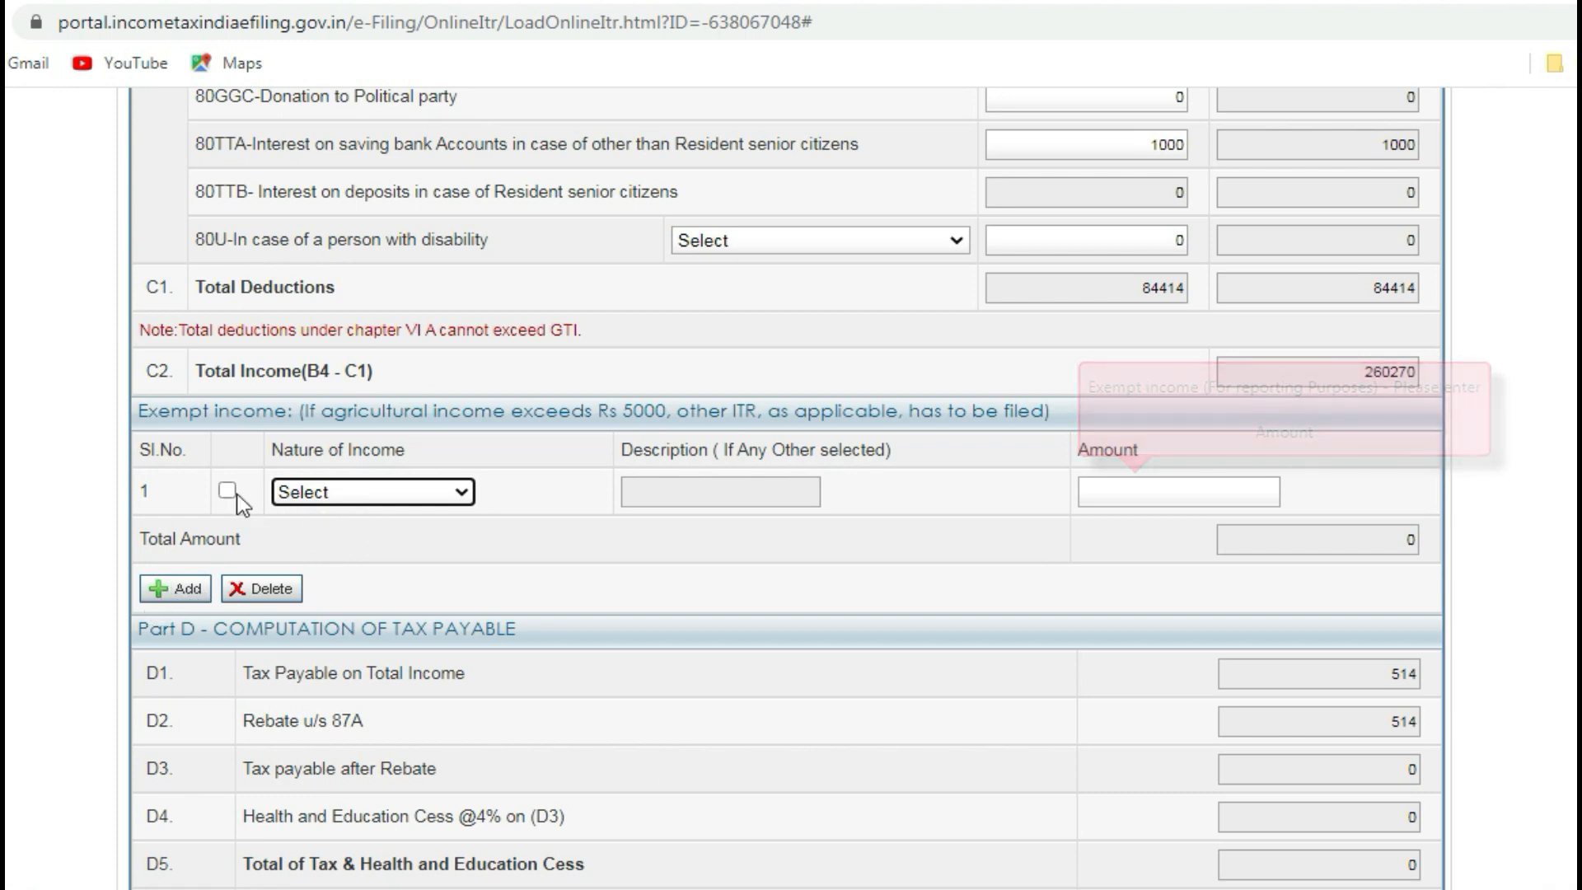
# - Review the Part D computation of tax payable, save the draft, and proceed to Tax Details
pyautogui.scroll(-2, 1234, 569)
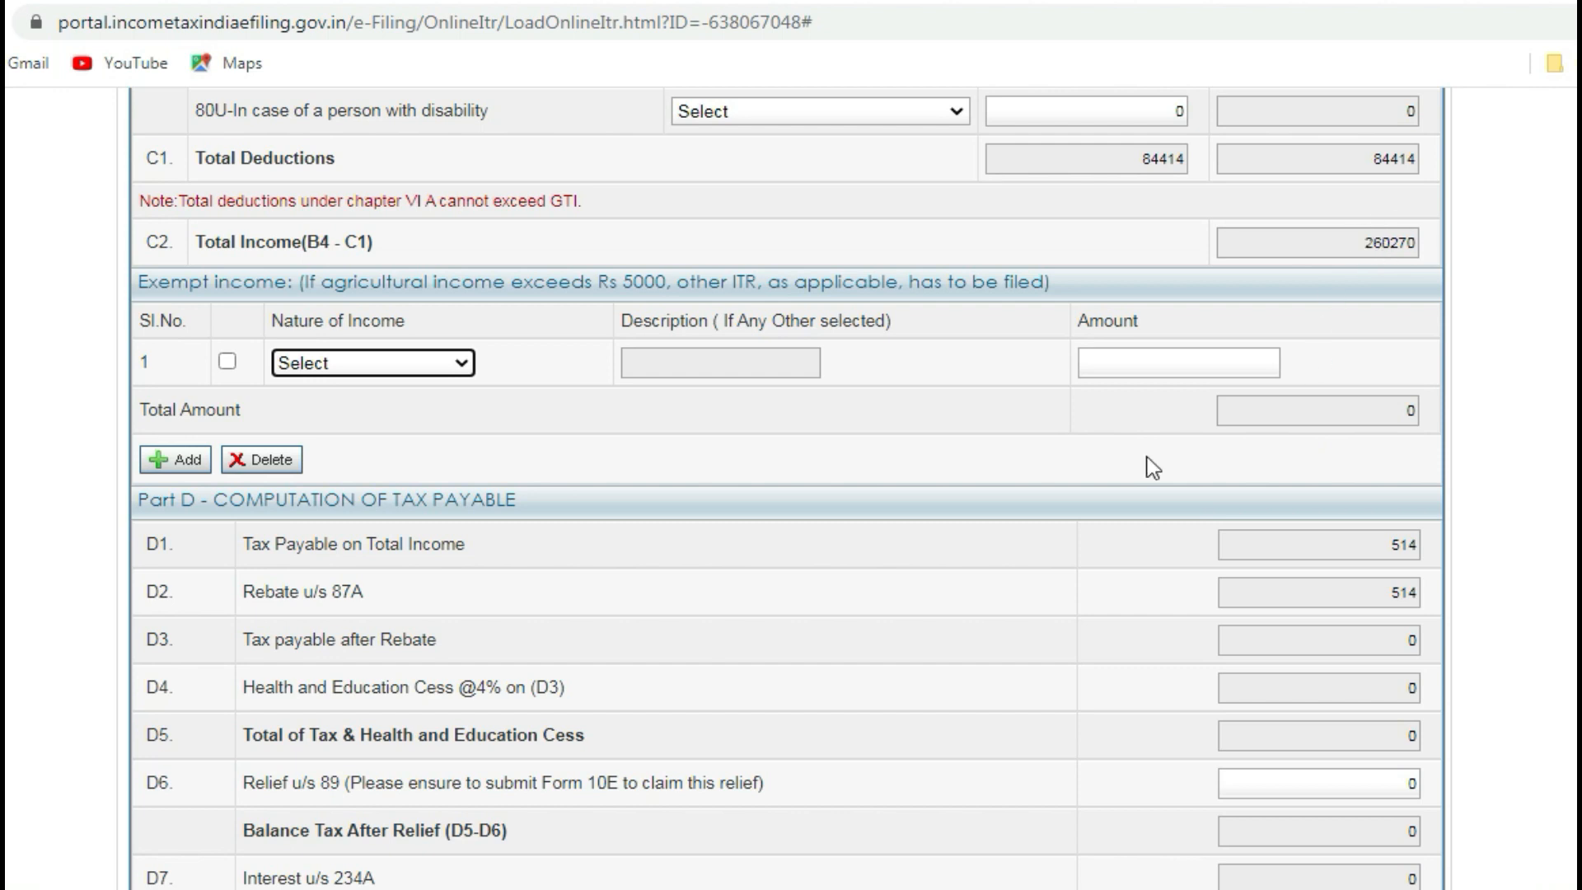
pyautogui.scroll(-3, 1071, 594)
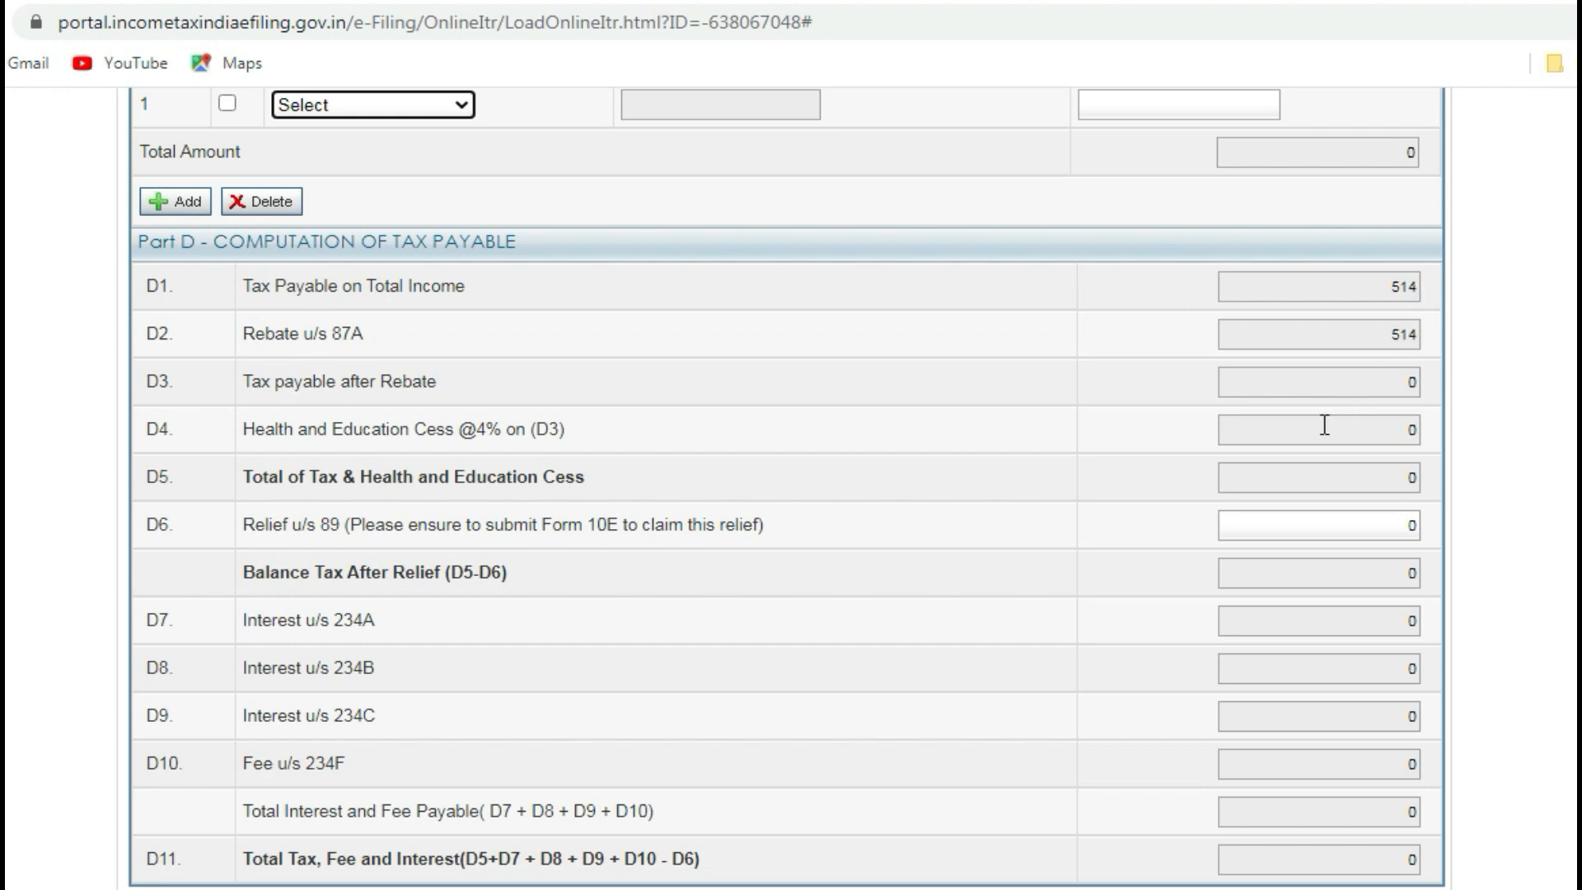
pyautogui.scroll(-3, 717, 629)
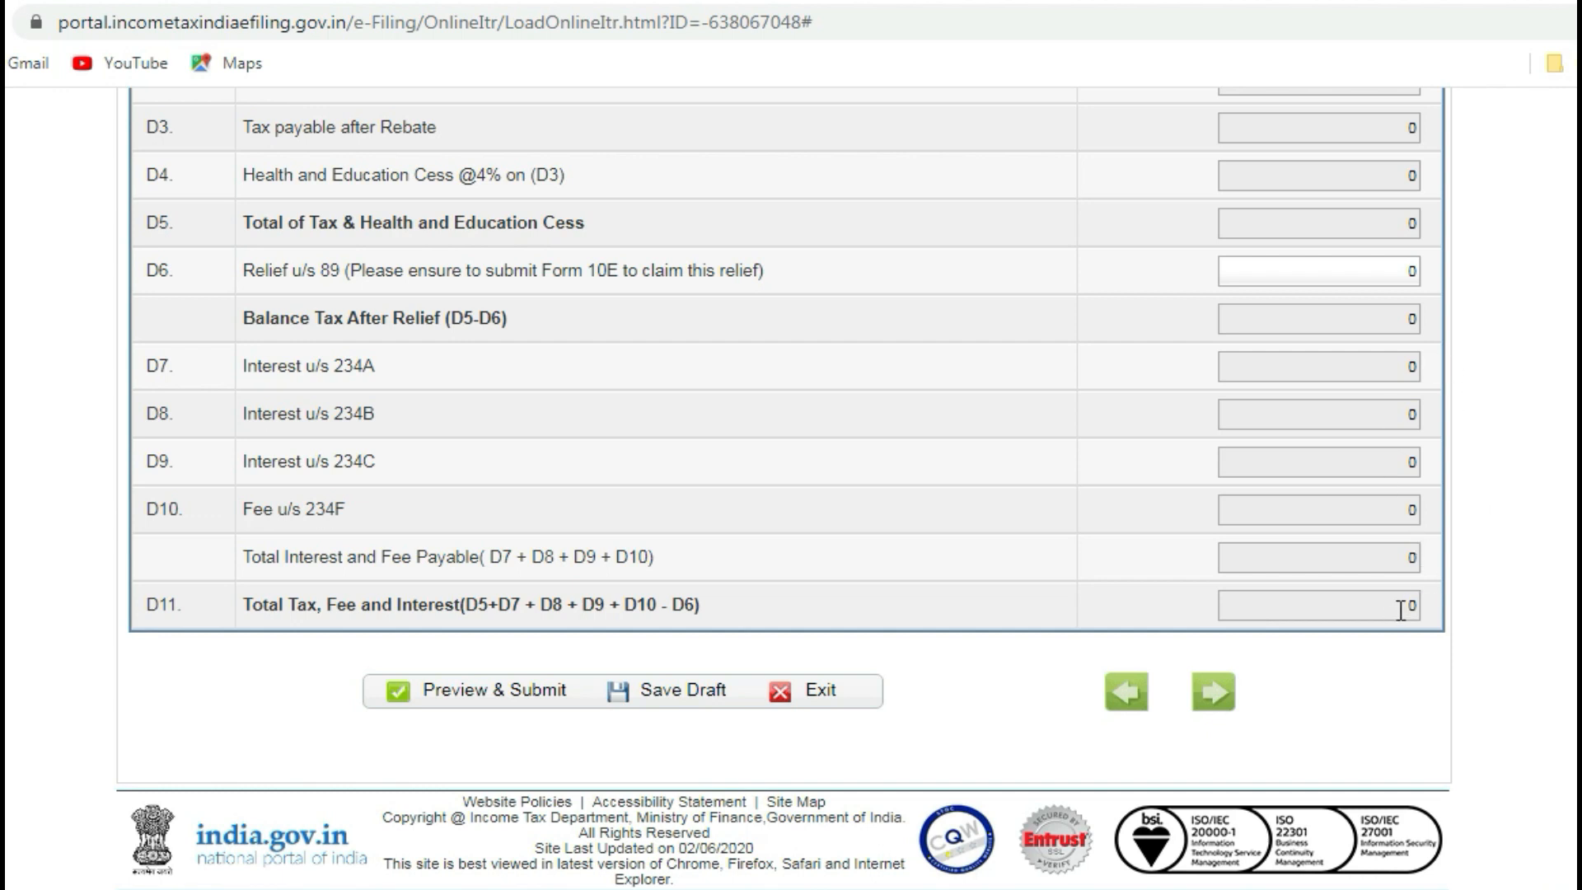
pyautogui.click(677, 697)
pyautogui.click(1214, 693)
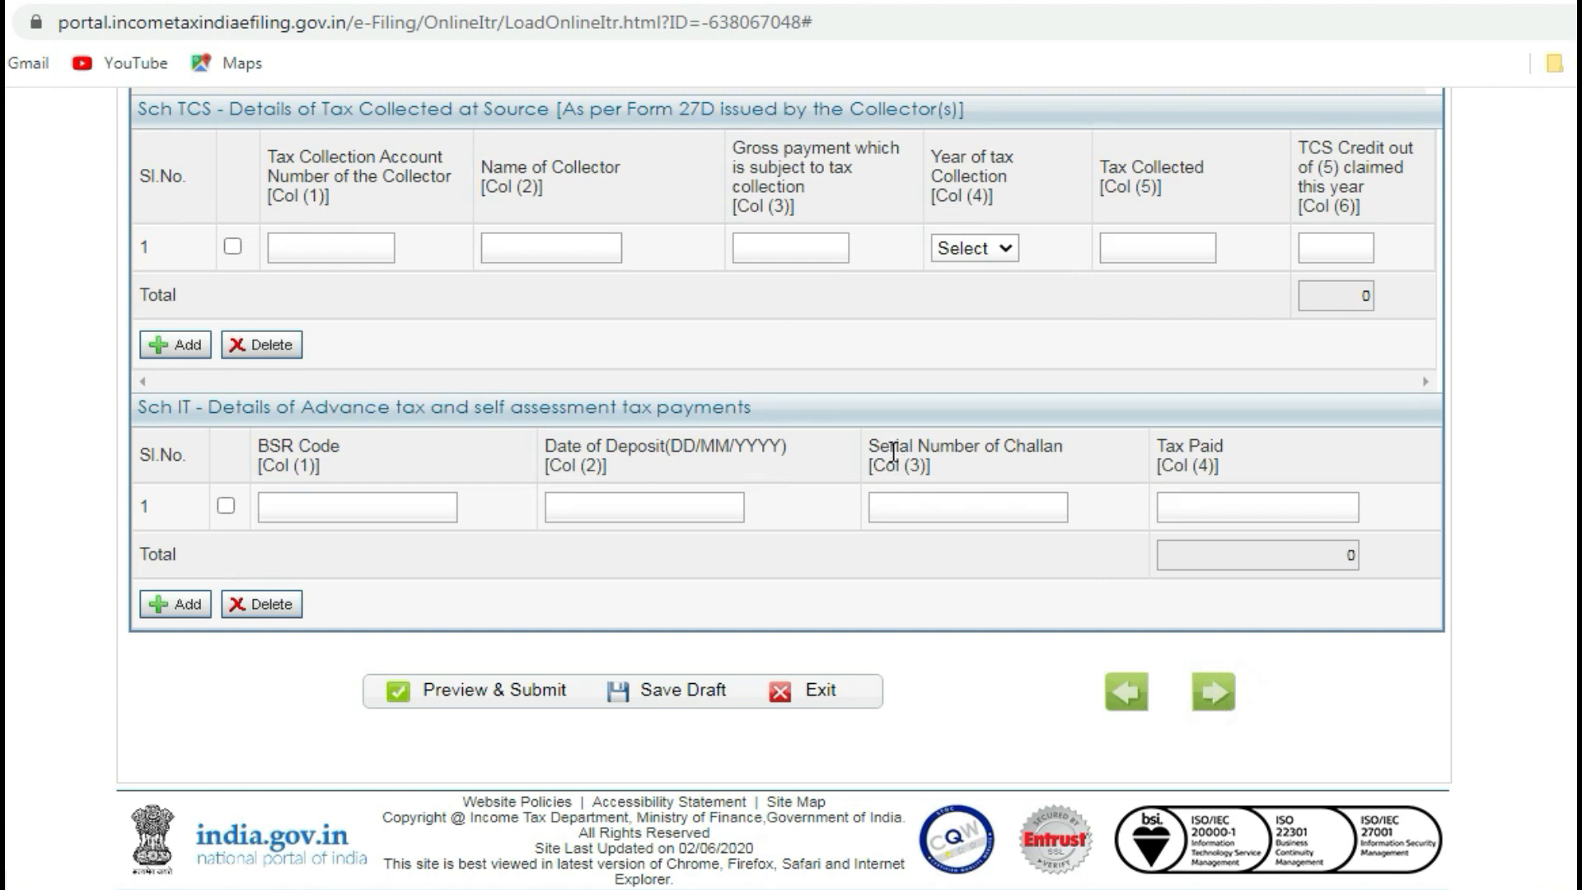
# - Check the monthly income tax deducted from salary in the Form-16 PDF's page 3 table, and return to the portal
pyautogui.scroll(-1, 351, 637)
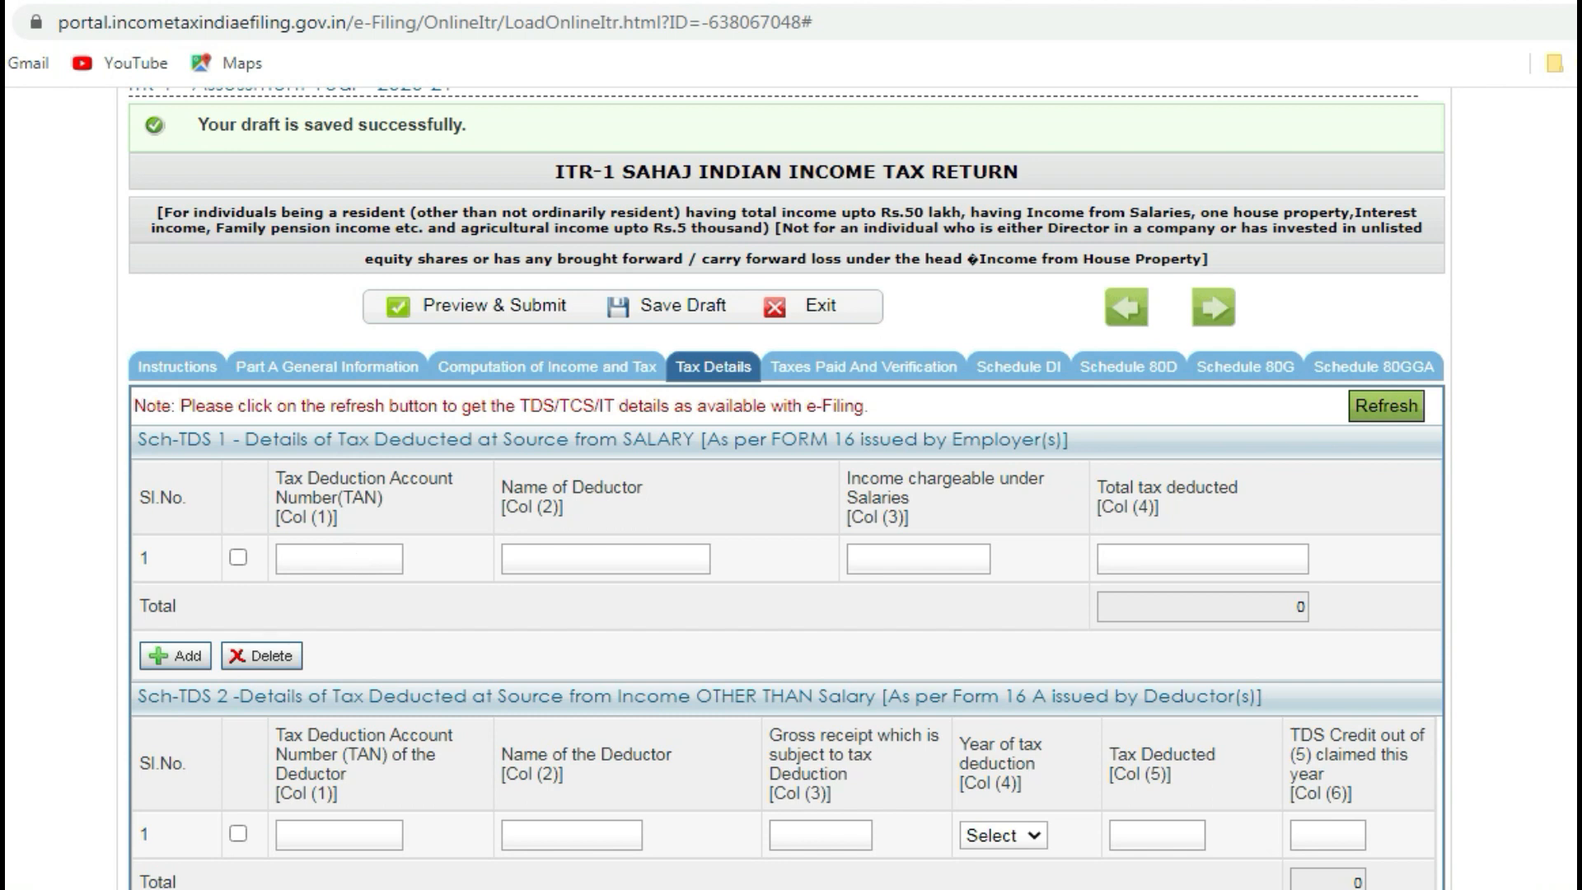
pyautogui.moveTo(231, 889)
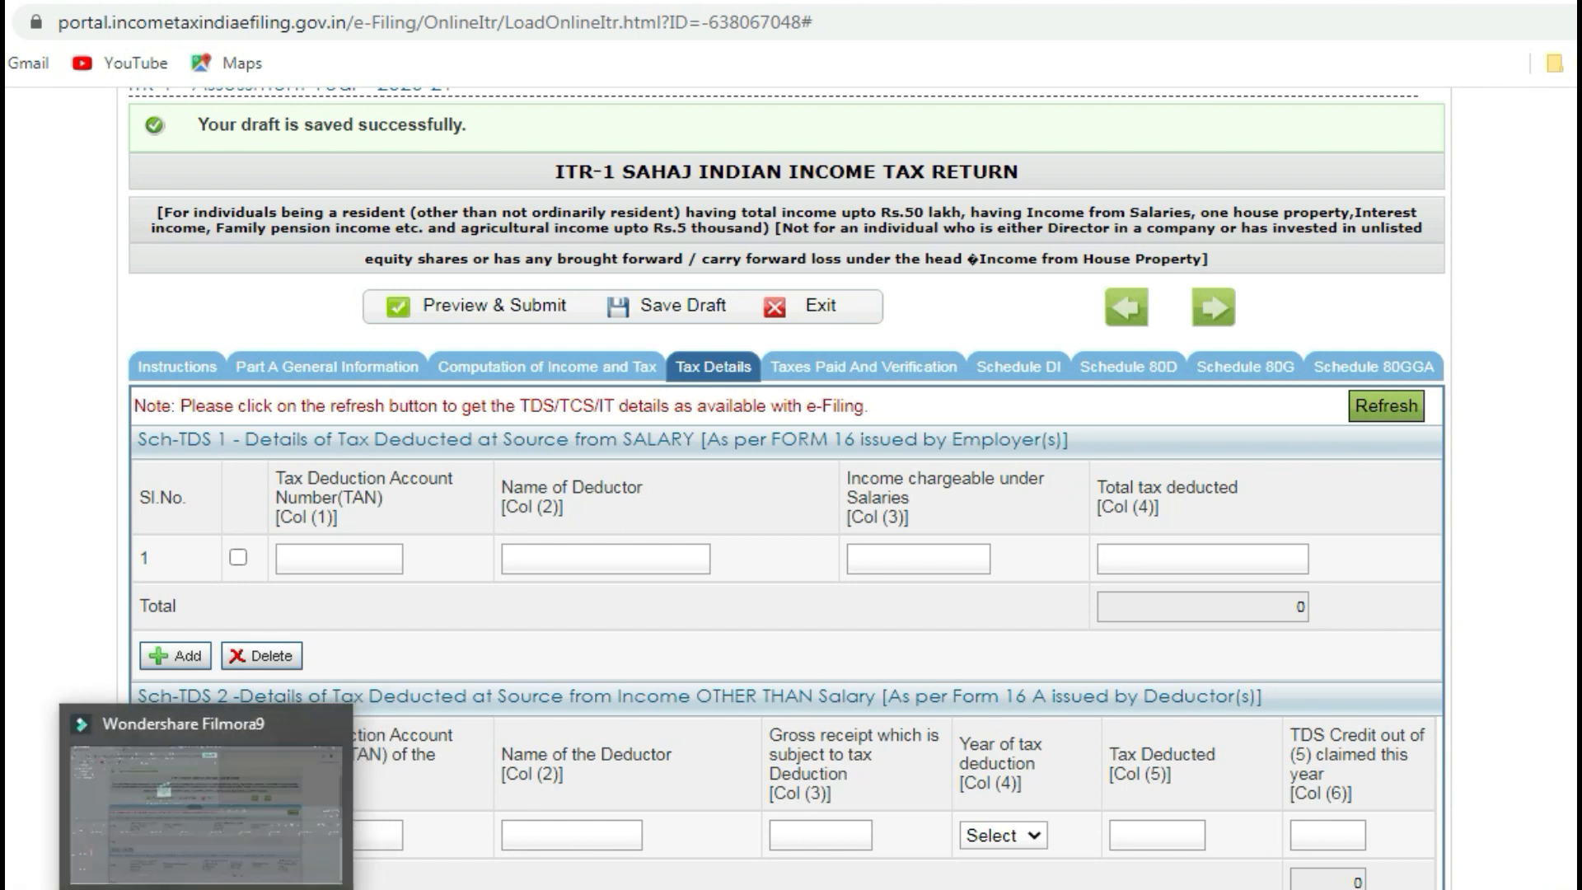
pyautogui.click(165, 889)
pyautogui.scroll(-10, 710, 539)
pyautogui.scroll(-10, 716, 550)
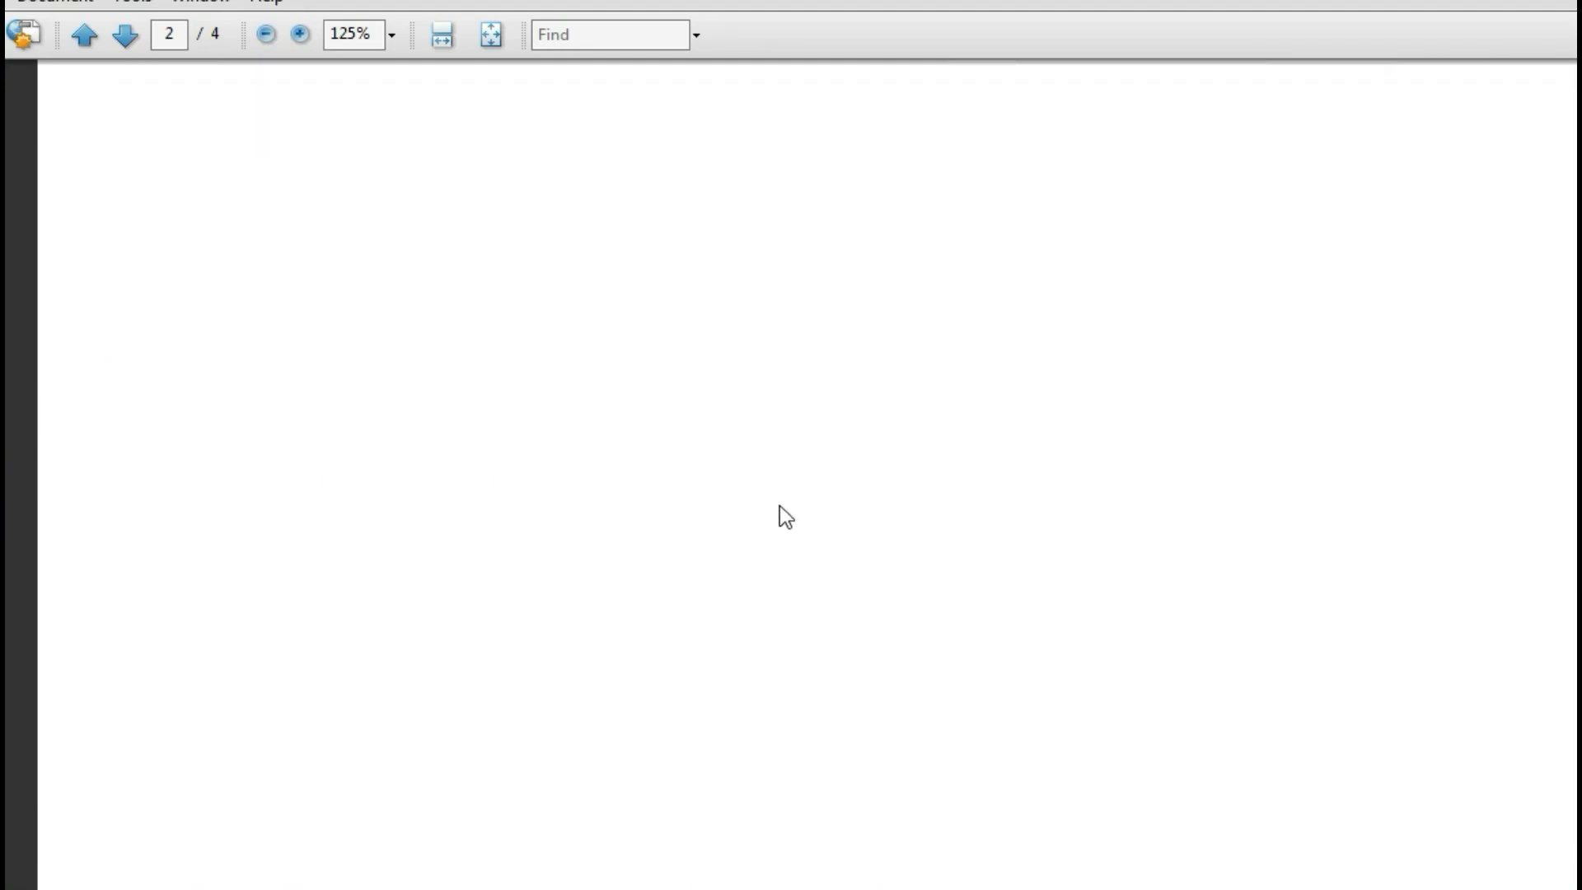
pyautogui.scroll(-5, 1355, 475)
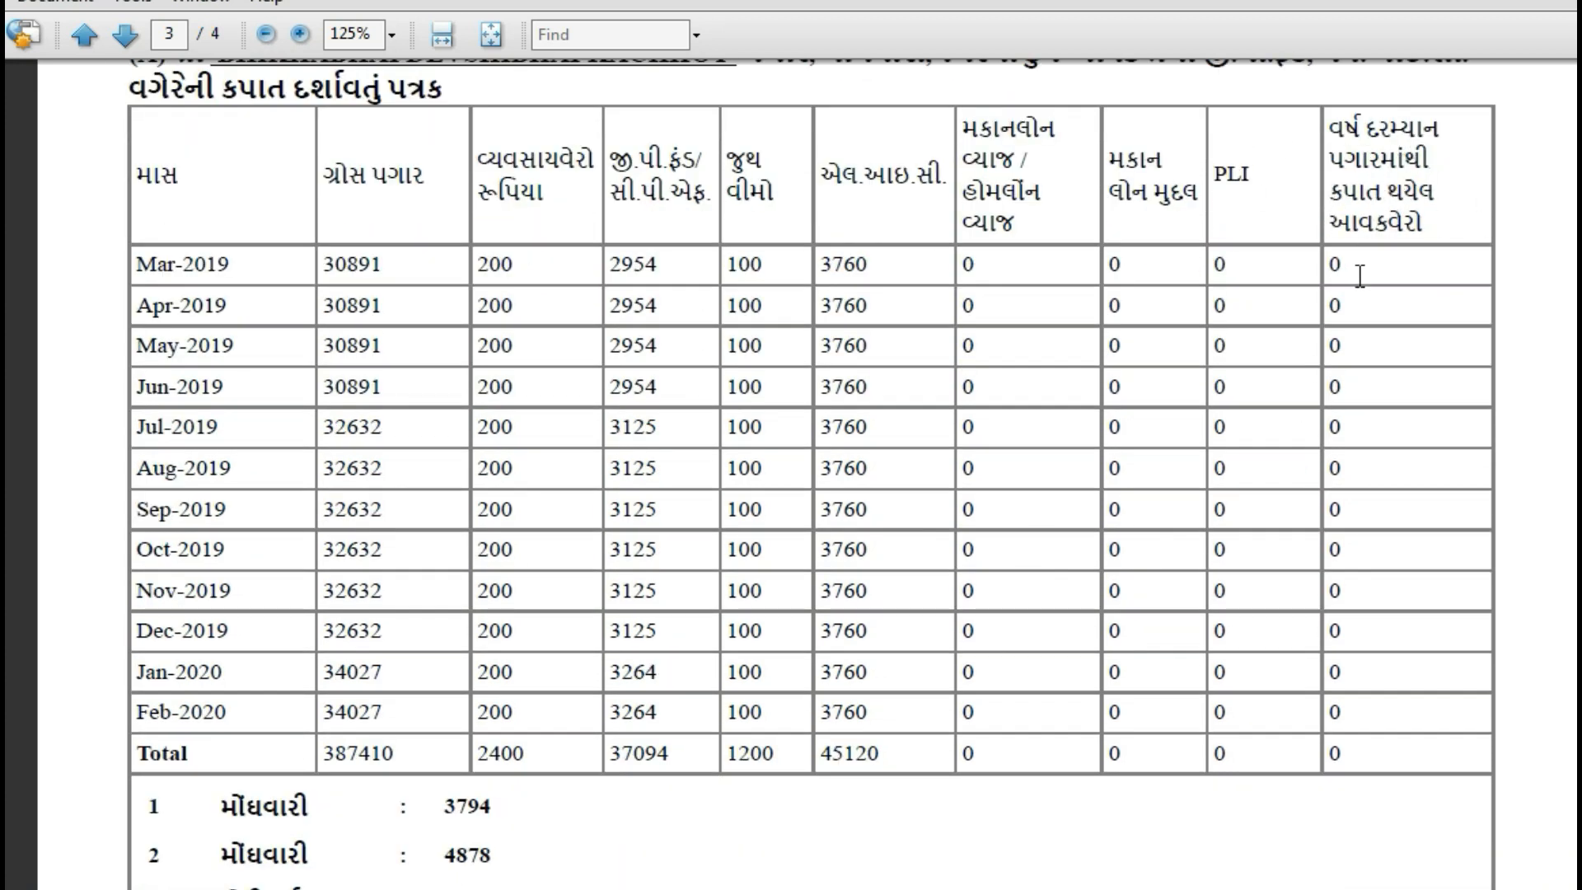
pyautogui.moveTo(1340, 265); pyautogui.dragTo(1370, 739)
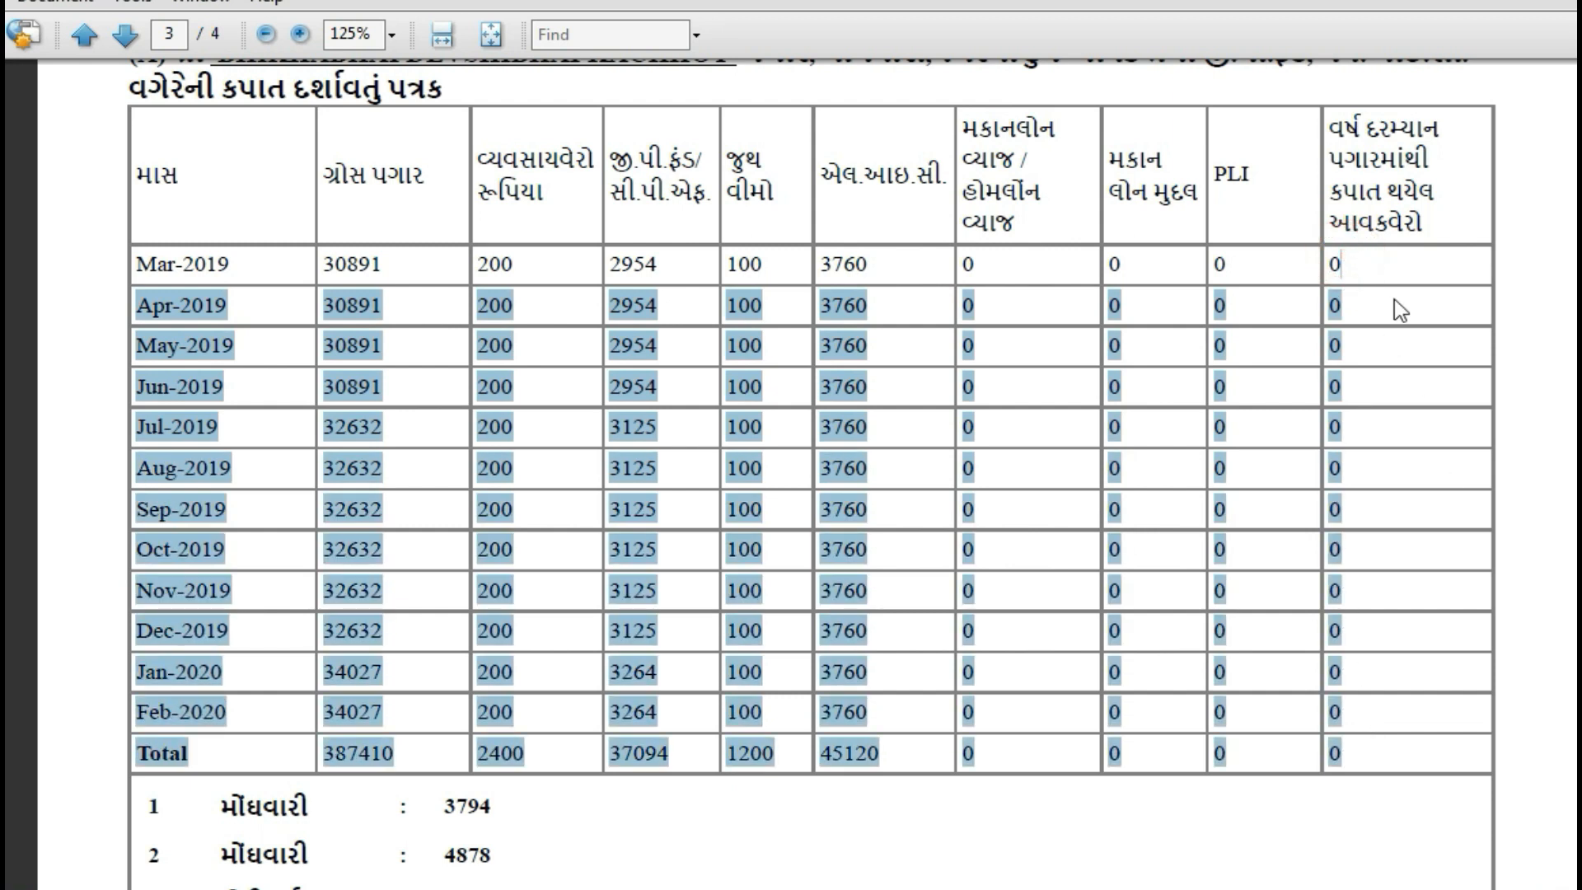
pyautogui.click(1398, 269)
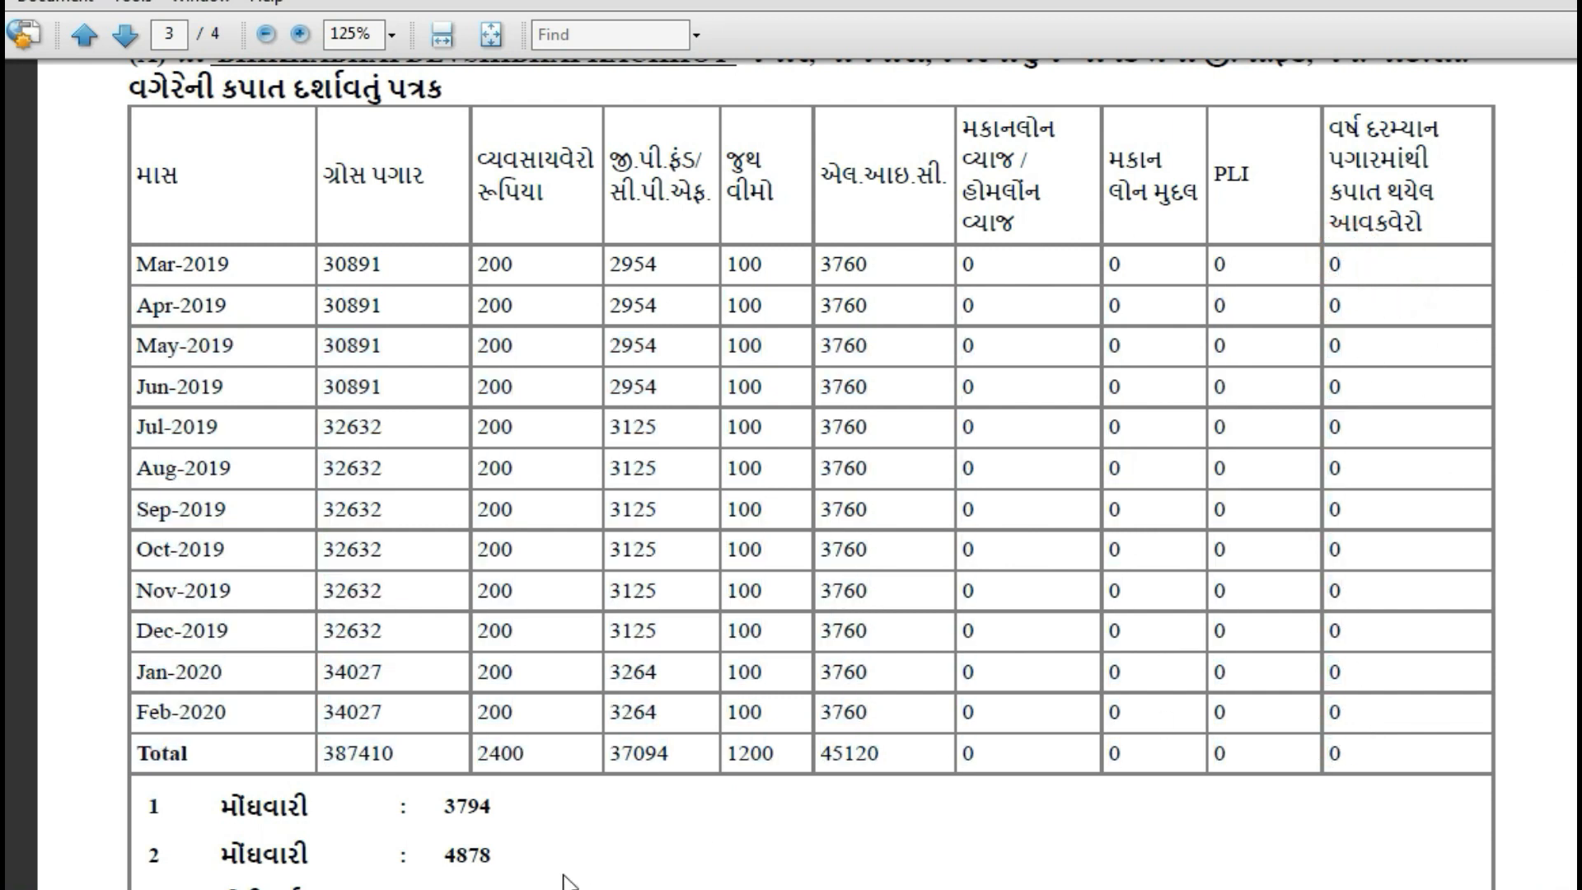
pyautogui.hotkey('alt', 'Tab')
# - Enter 6000 as the total tax deducted in row 1 of Sch-TDS 1
pyautogui.click(342, 559)
pyautogui.click(1202, 567)
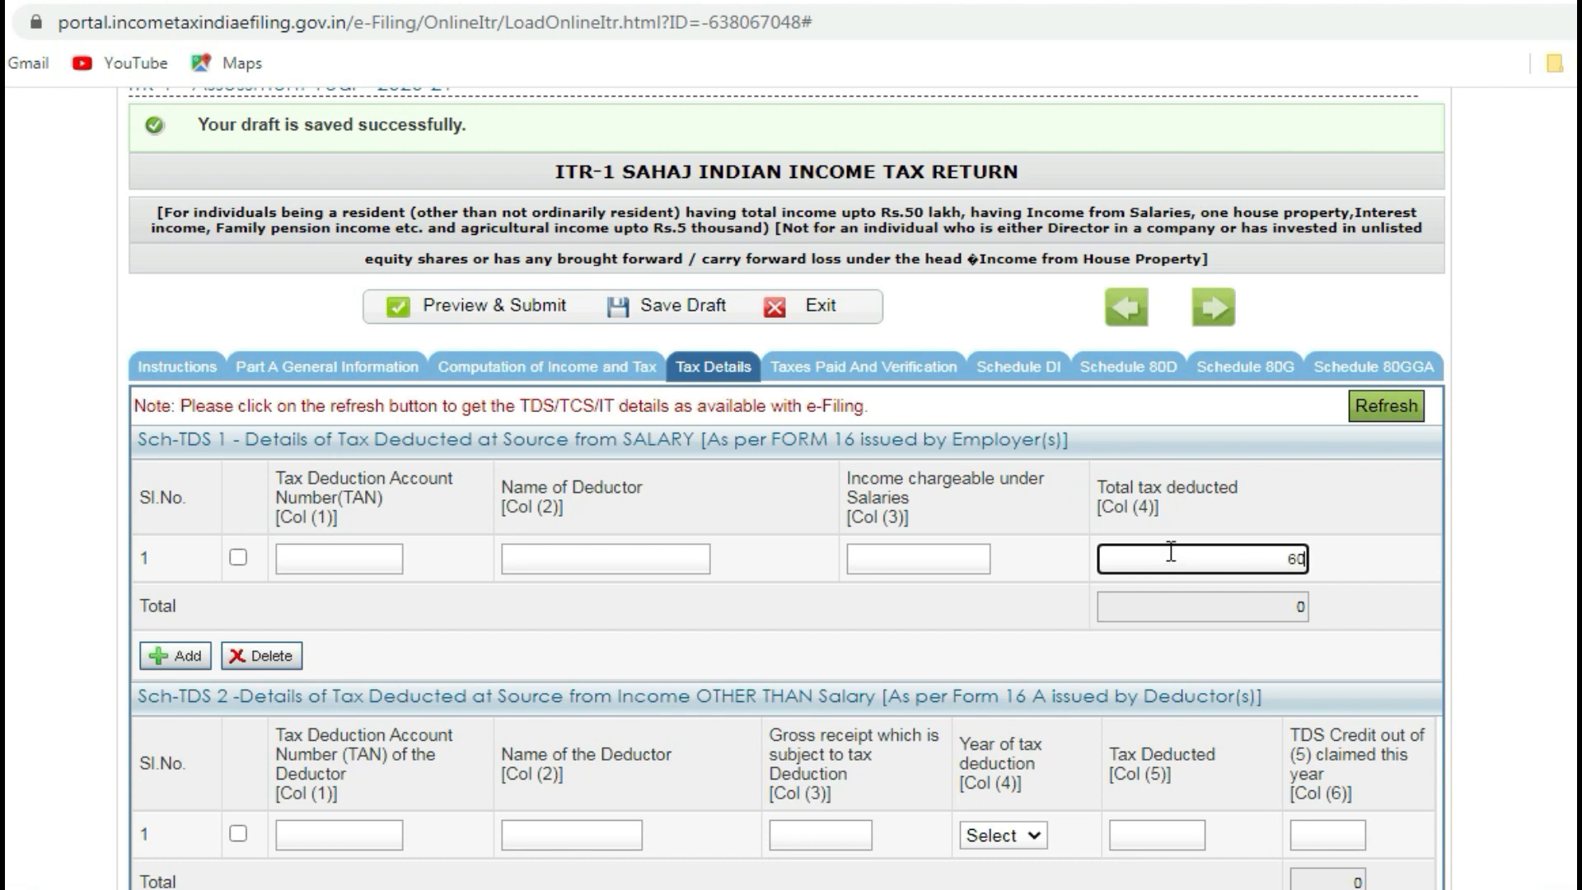
pyautogui.click(1379, 535)
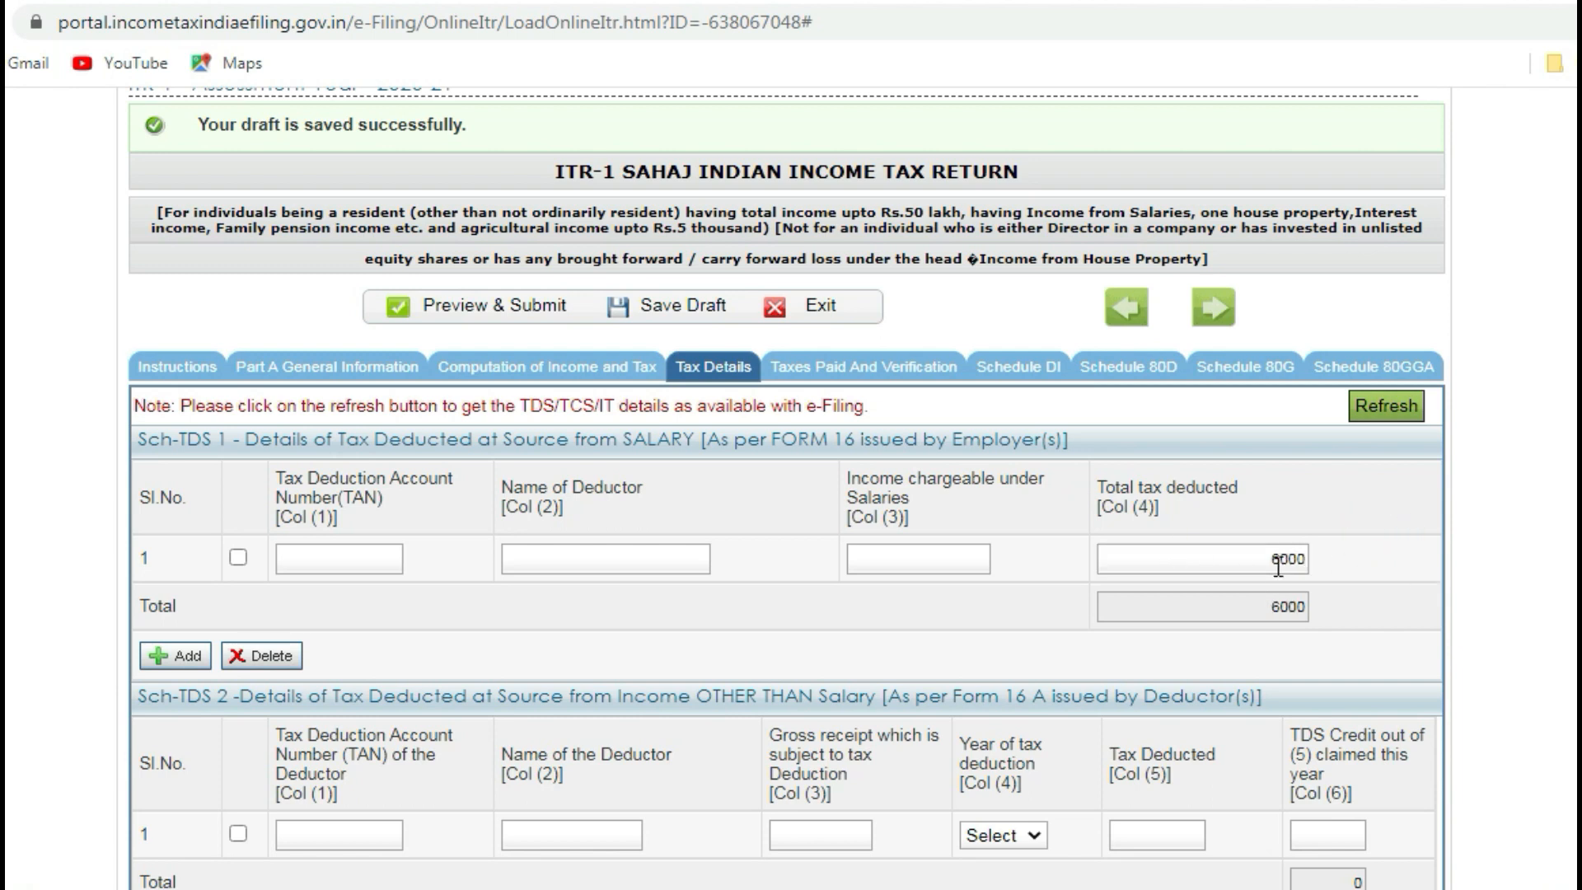
# - Return to Computation of Income and Tax and select the B4 Gross Total Income figure
pyautogui.click(348, 566)
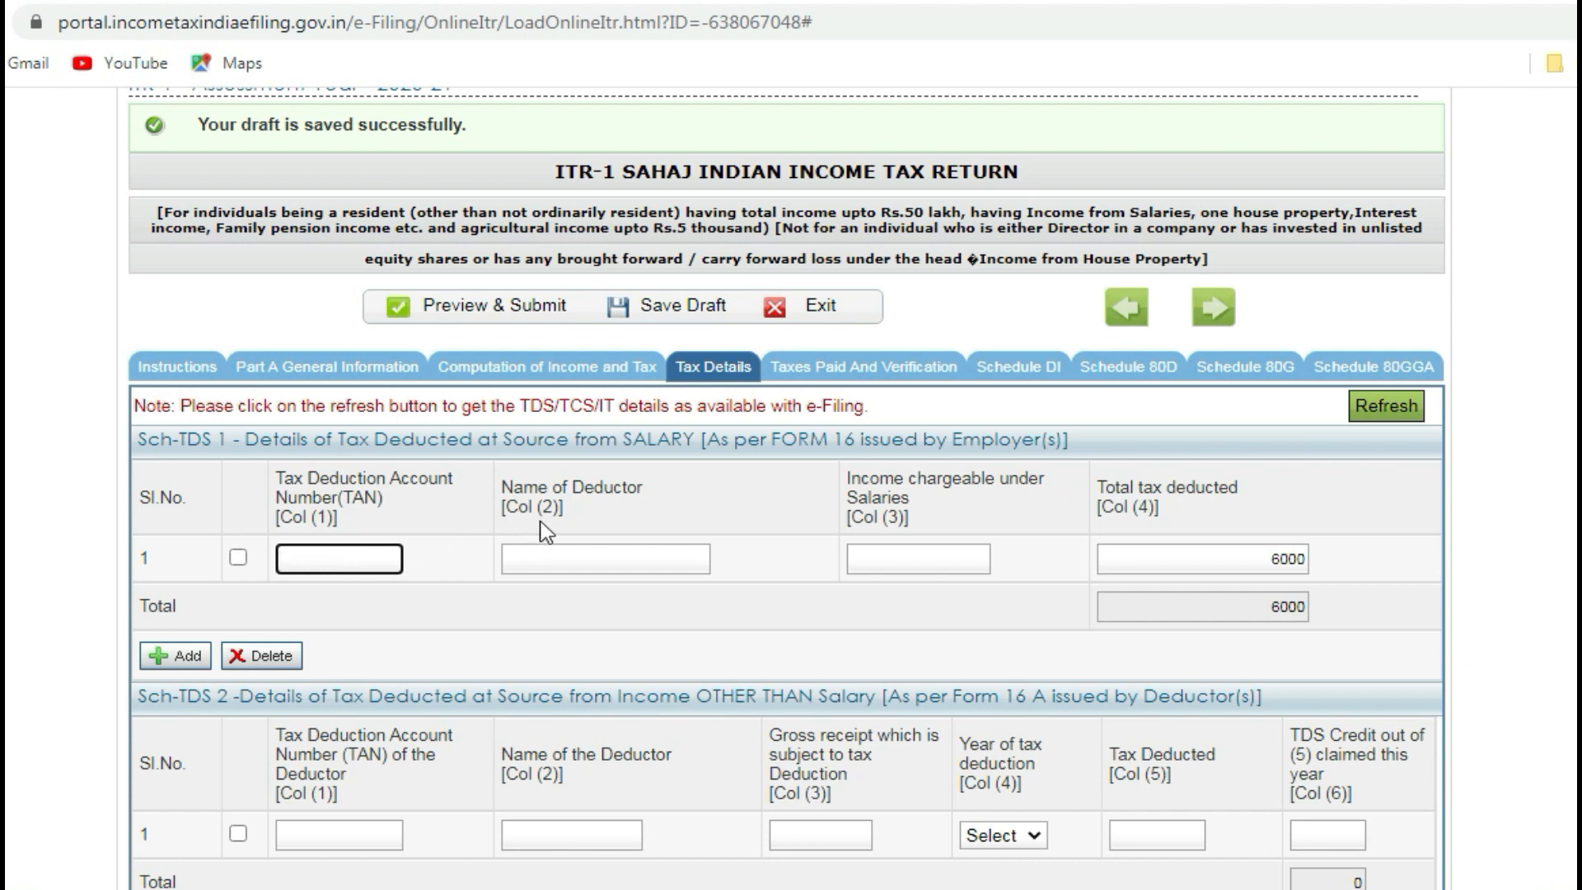
pyautogui.click(542, 564)
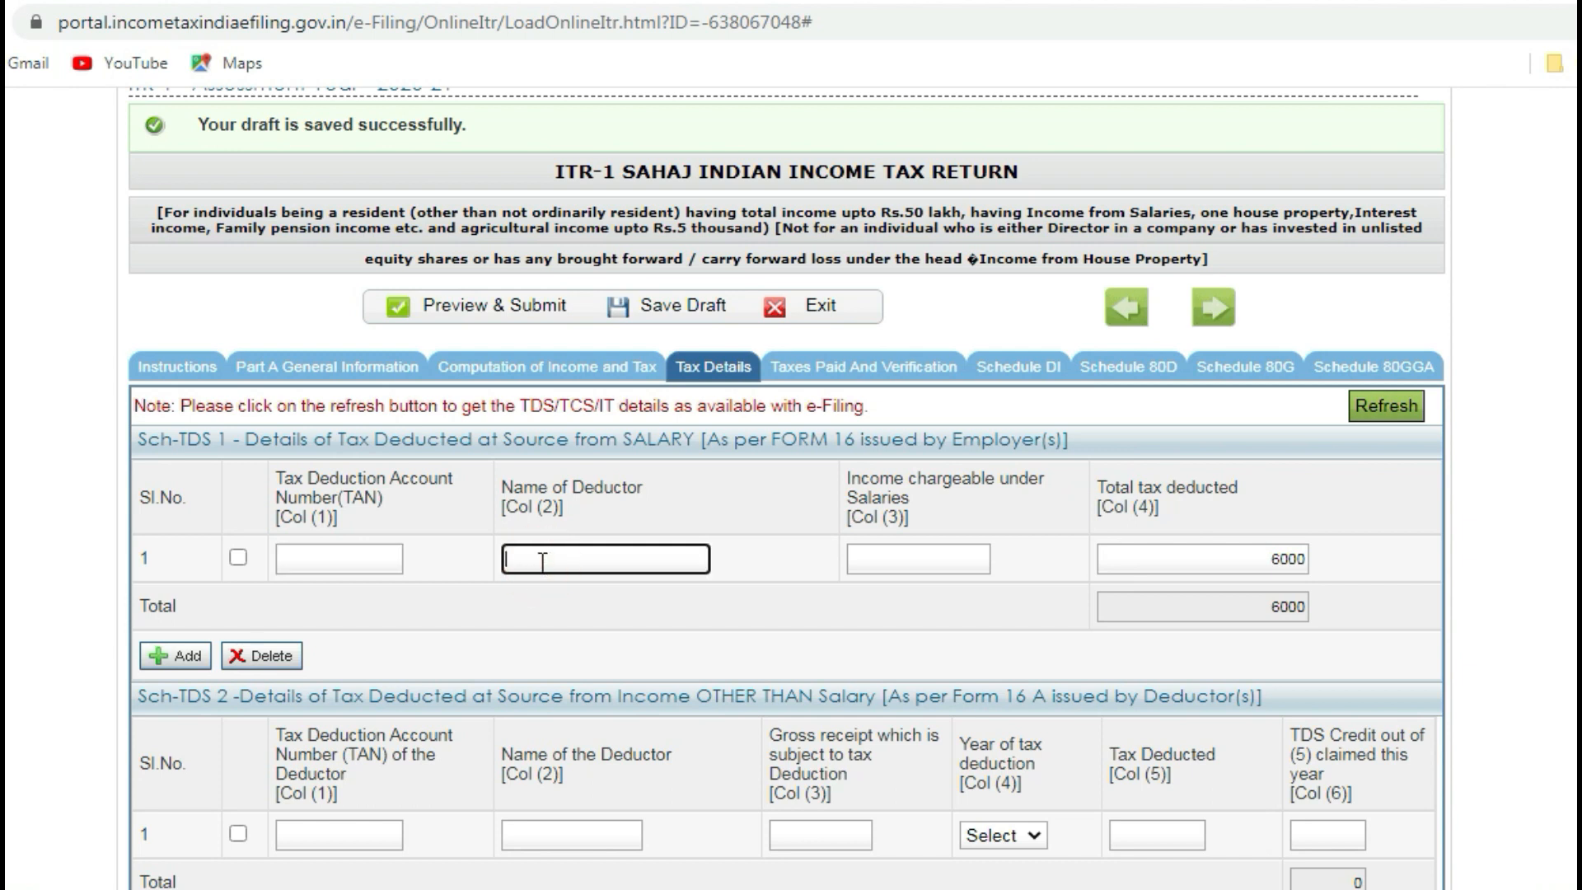
pyautogui.click(939, 557)
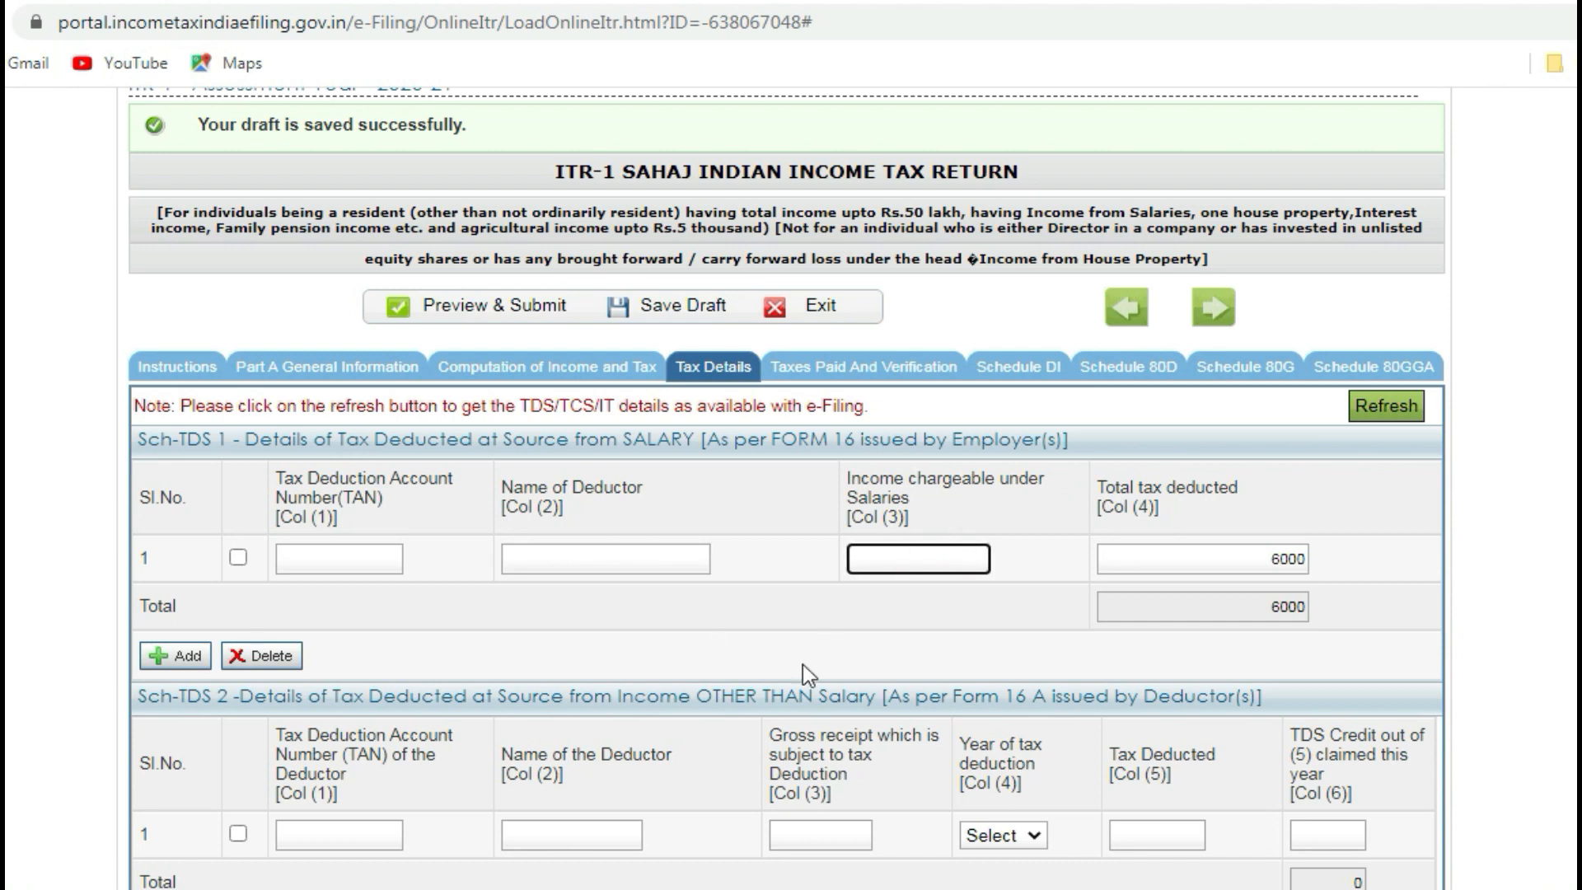
pyautogui.scroll(2, 424, 544)
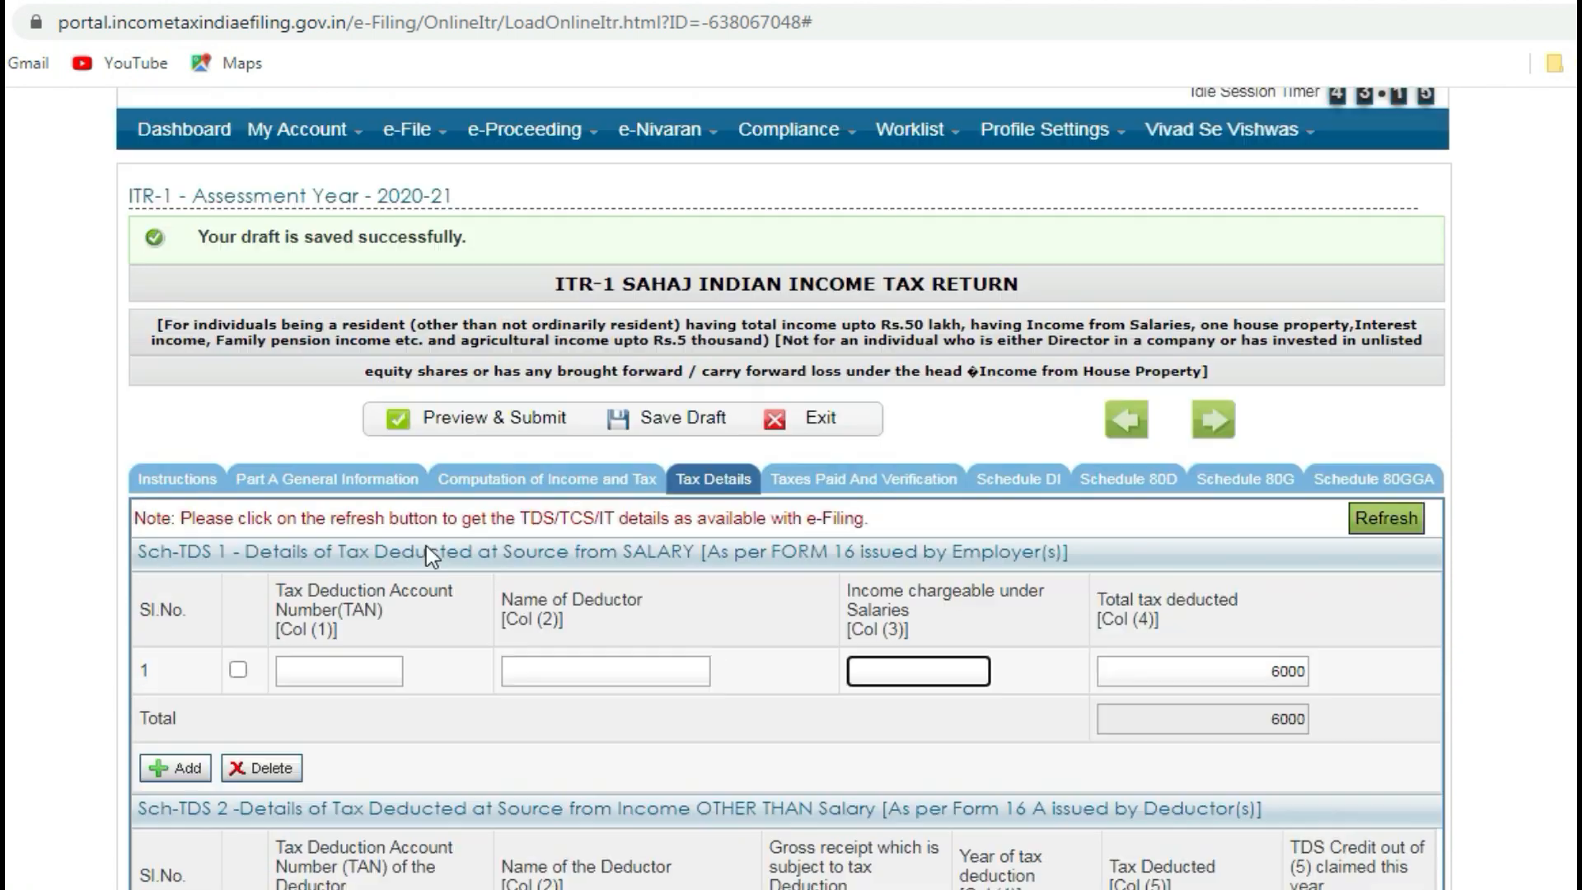
pyautogui.click(592, 504)
pyautogui.scroll(-15, 717, 642)
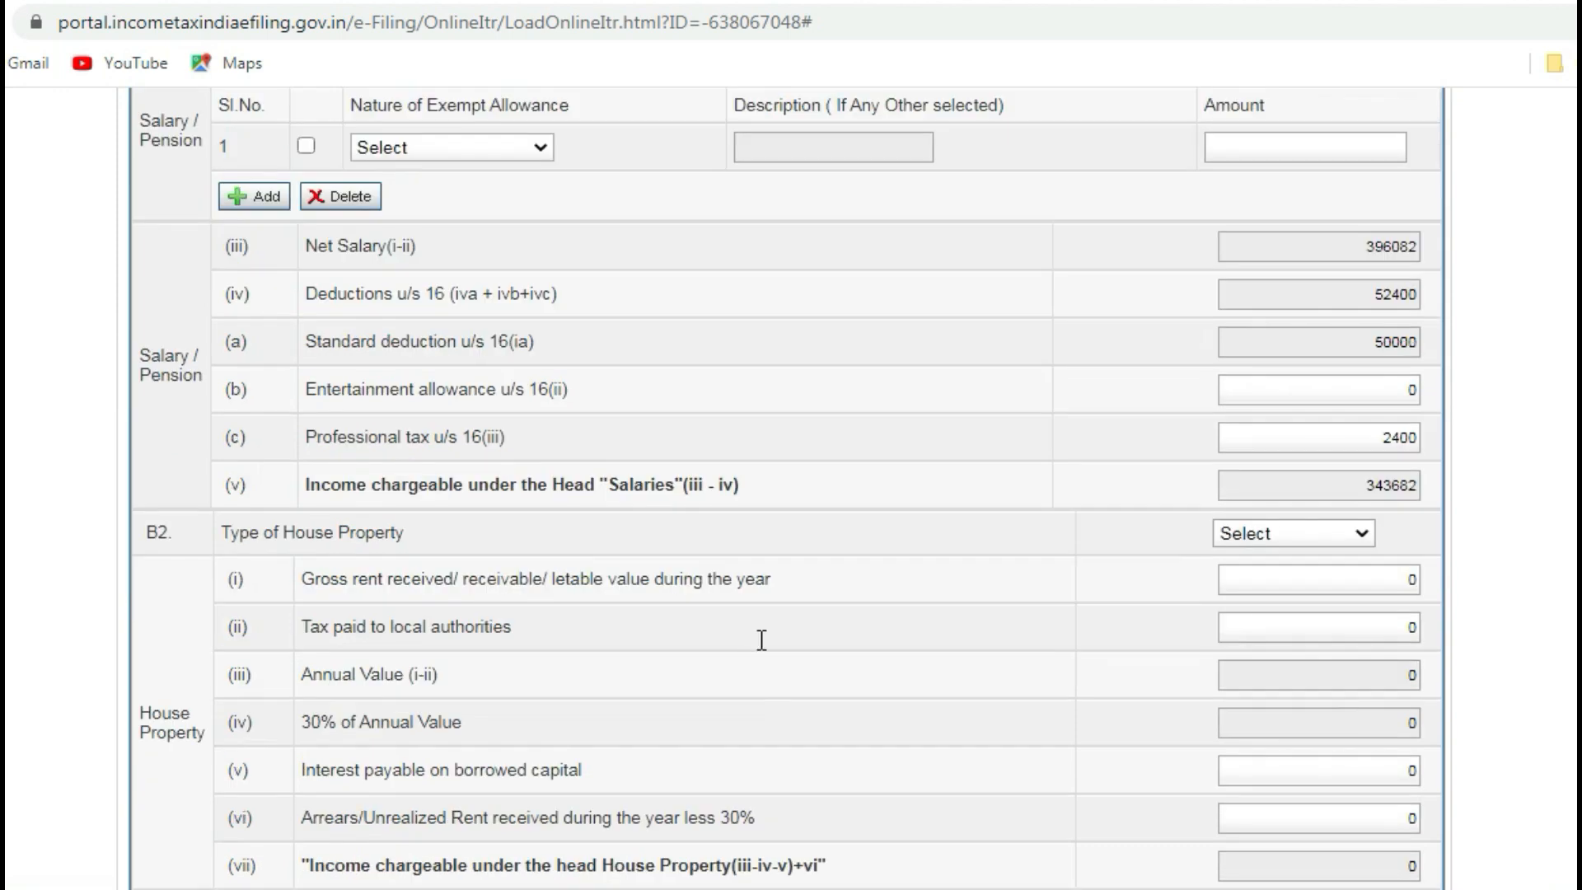
pyautogui.scroll(-5, 763, 635)
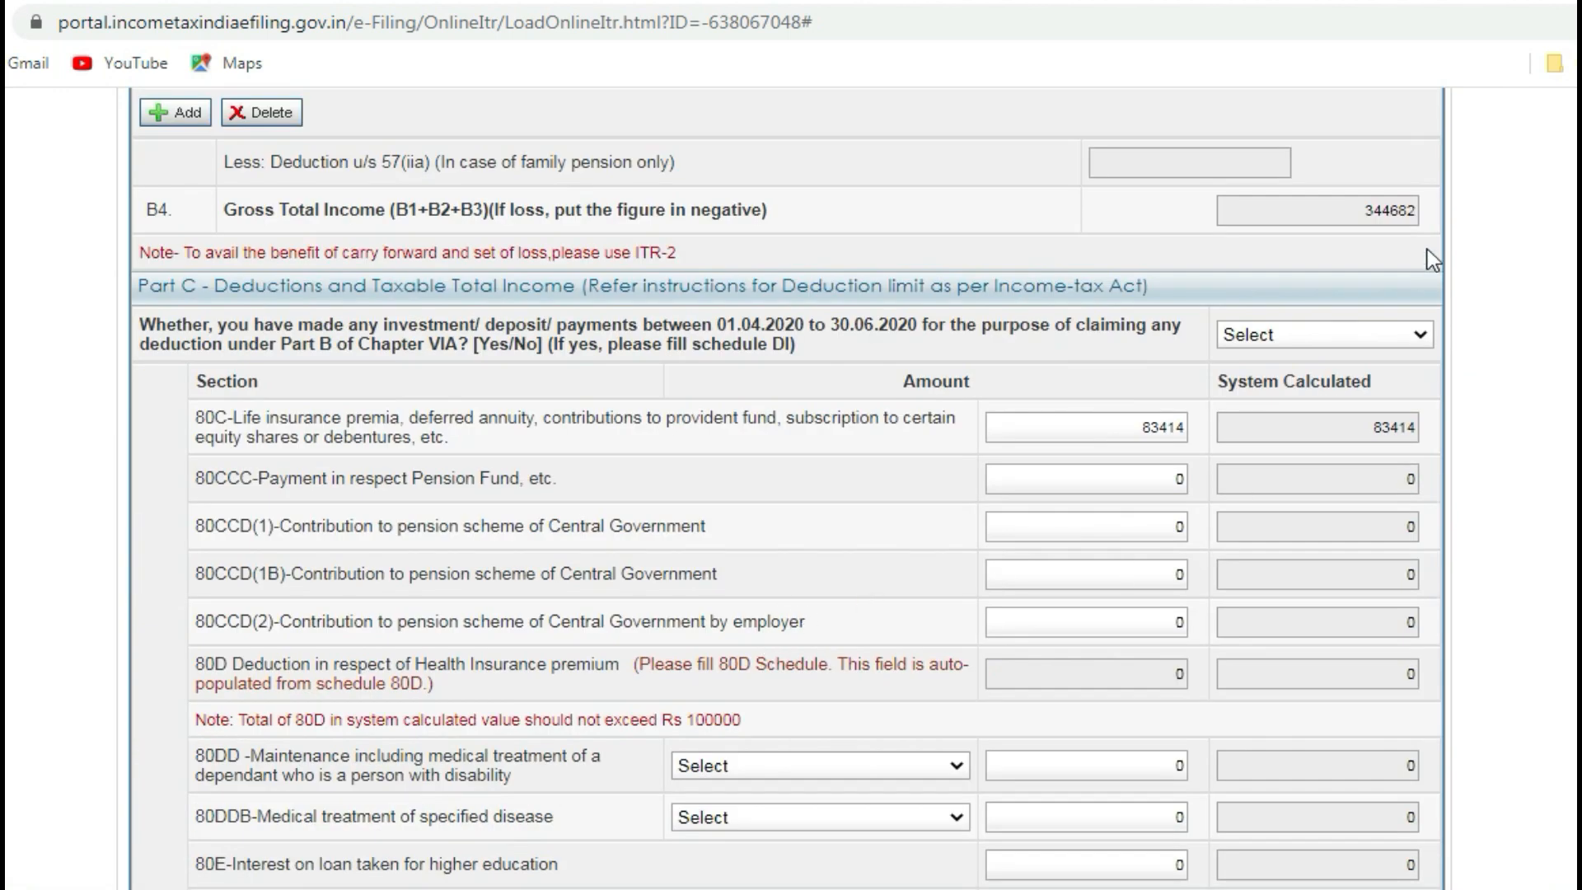
pyautogui.click(1391, 212)
pyautogui.doubleClick(1391, 213)
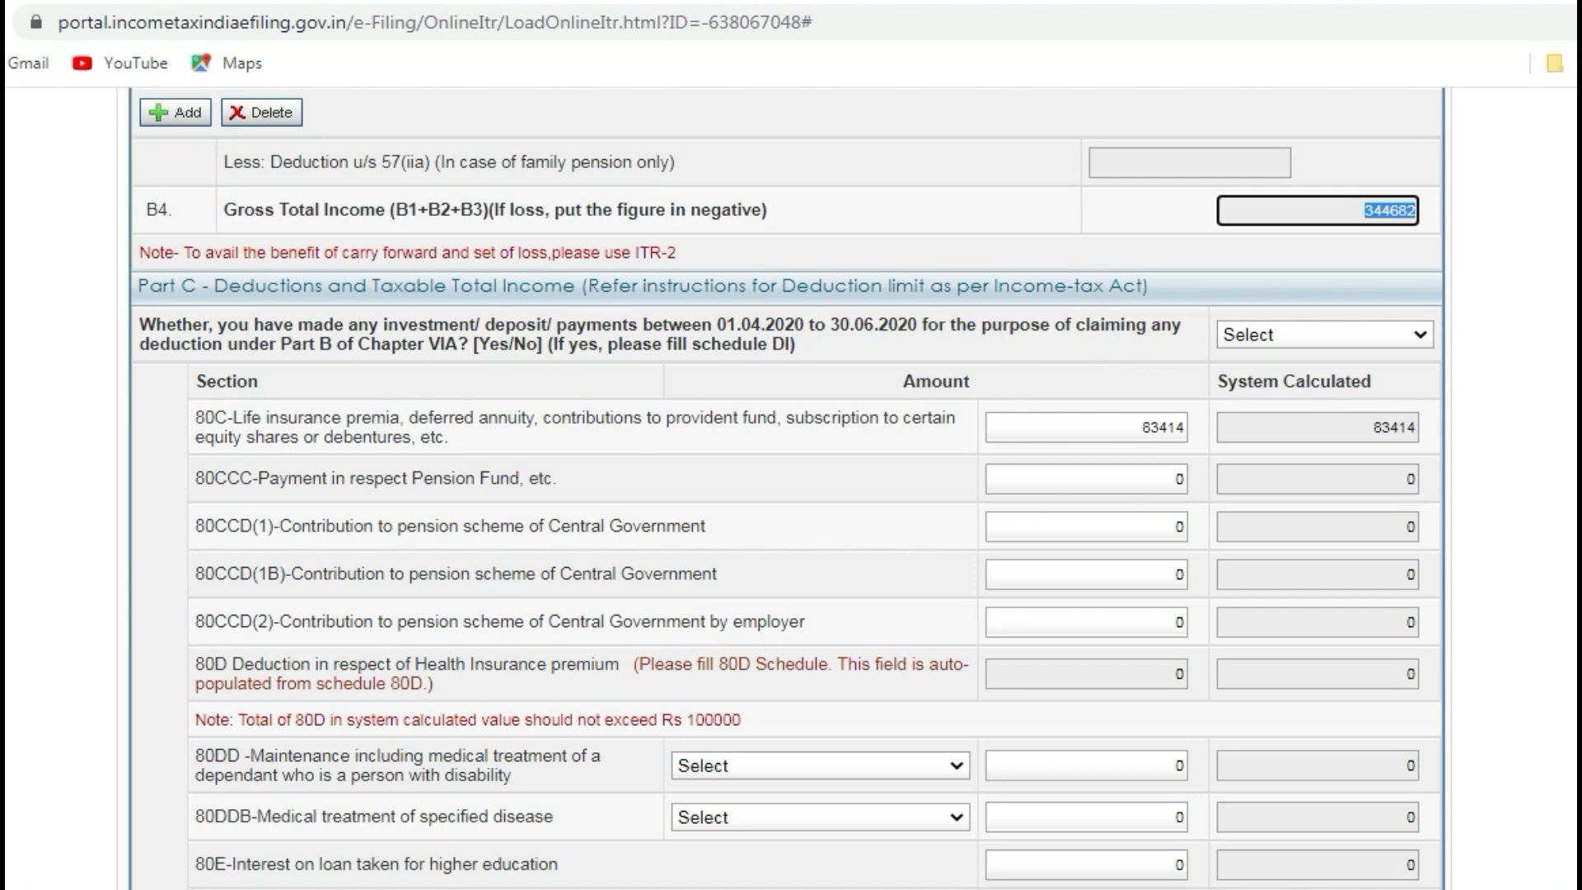
# - Go back to Tax Details and enter 344682 as the income chargeable under Salaries in row 1 of Sch-TDS 1
pyautogui.moveTo(223, 889)
pyautogui.click(284, 889)
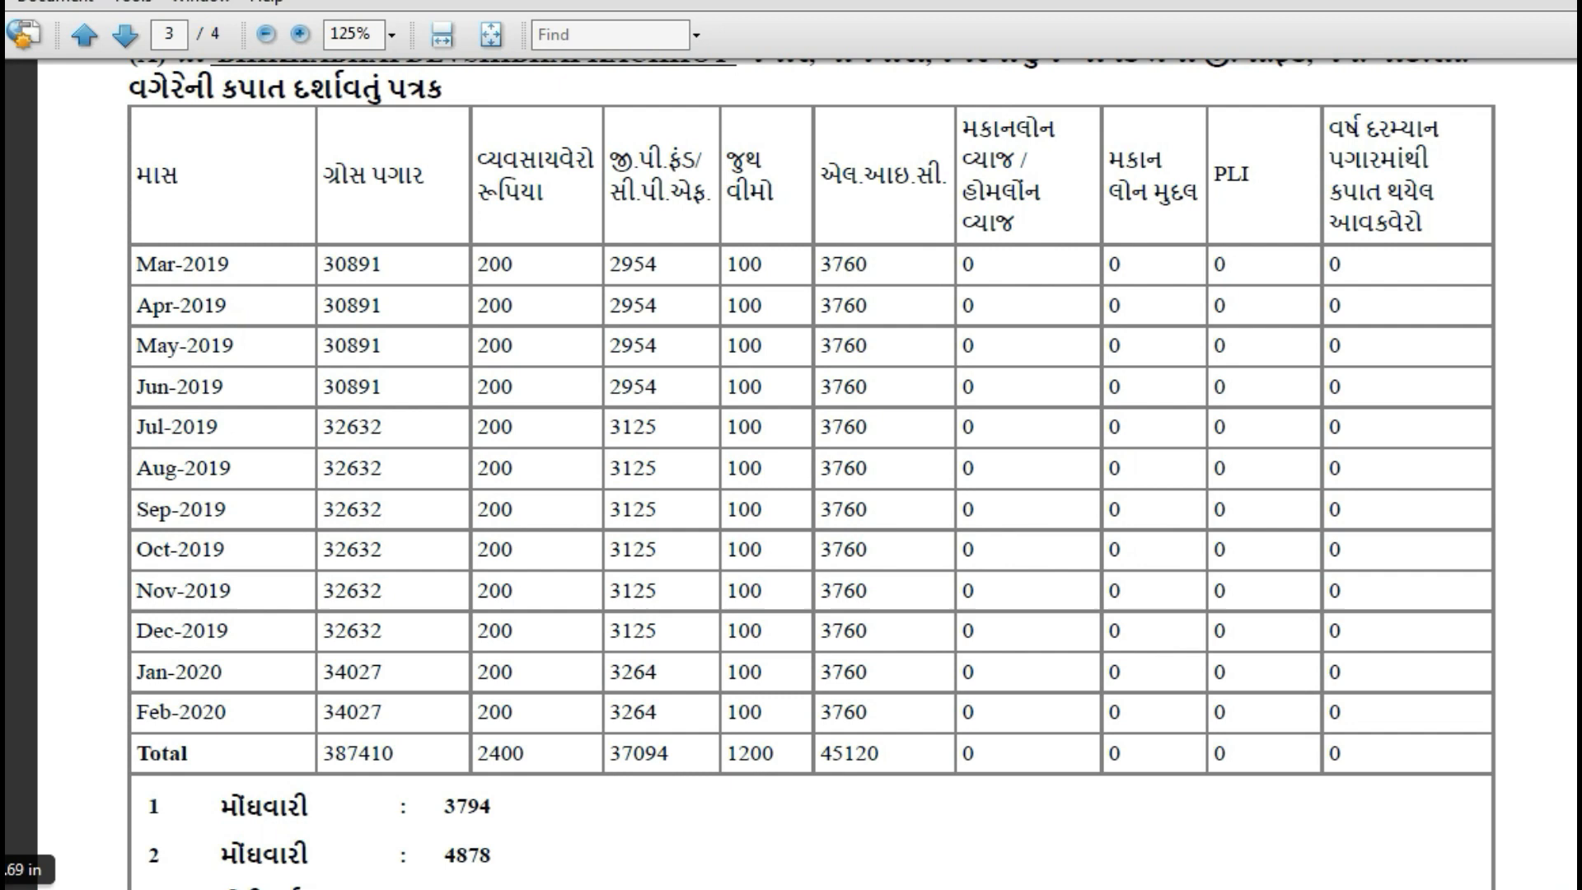
pyautogui.hotkey('alt', 'Tab')
pyautogui.scroll(10, 555, 431)
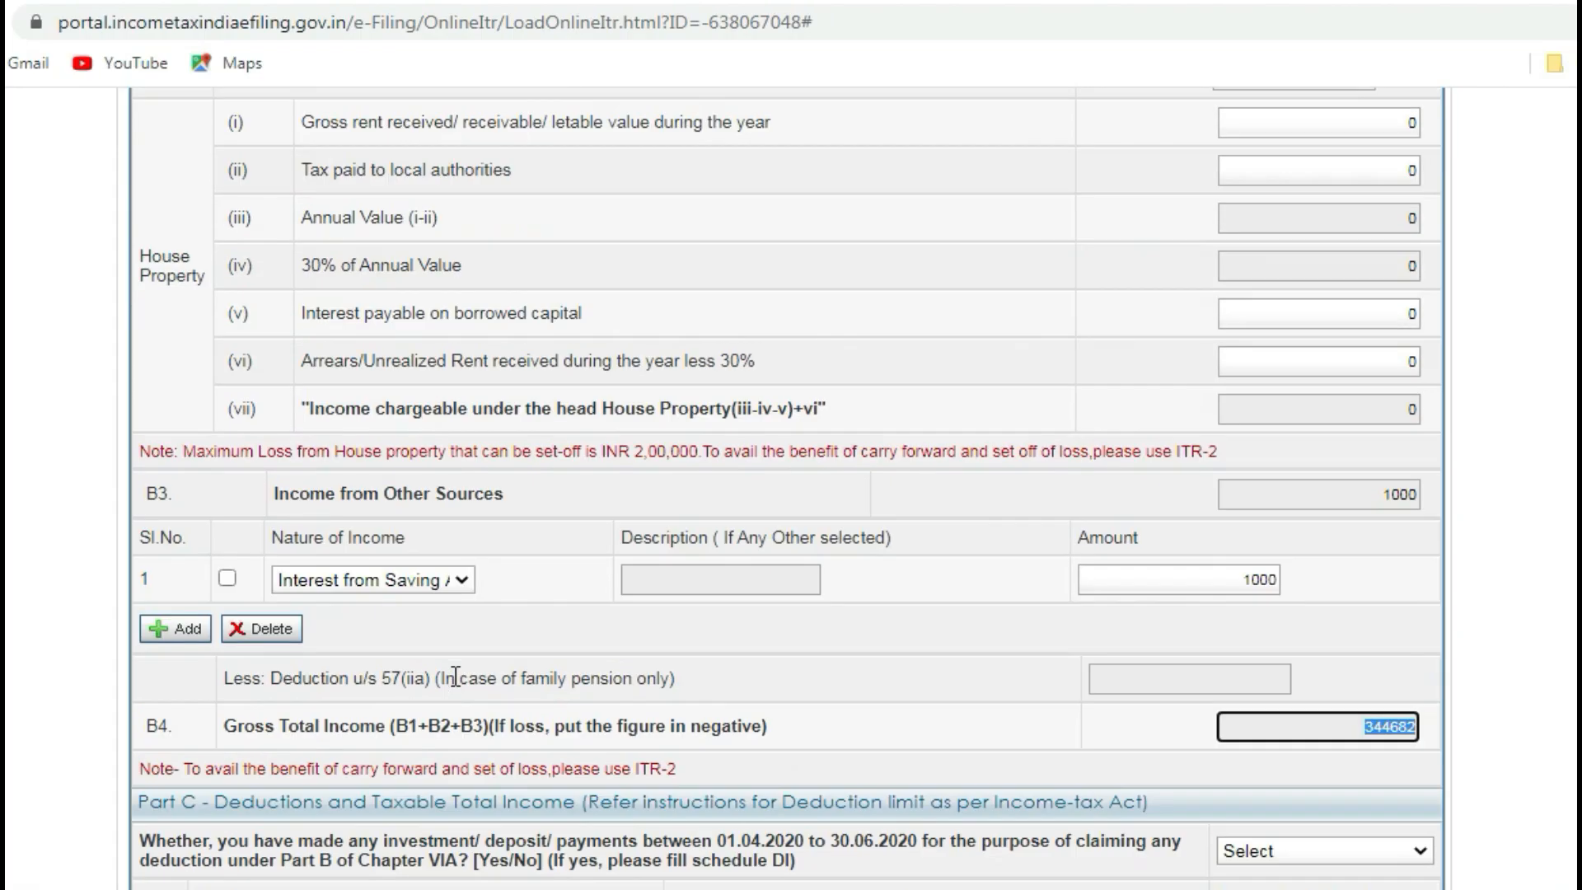
pyautogui.click(713, 108)
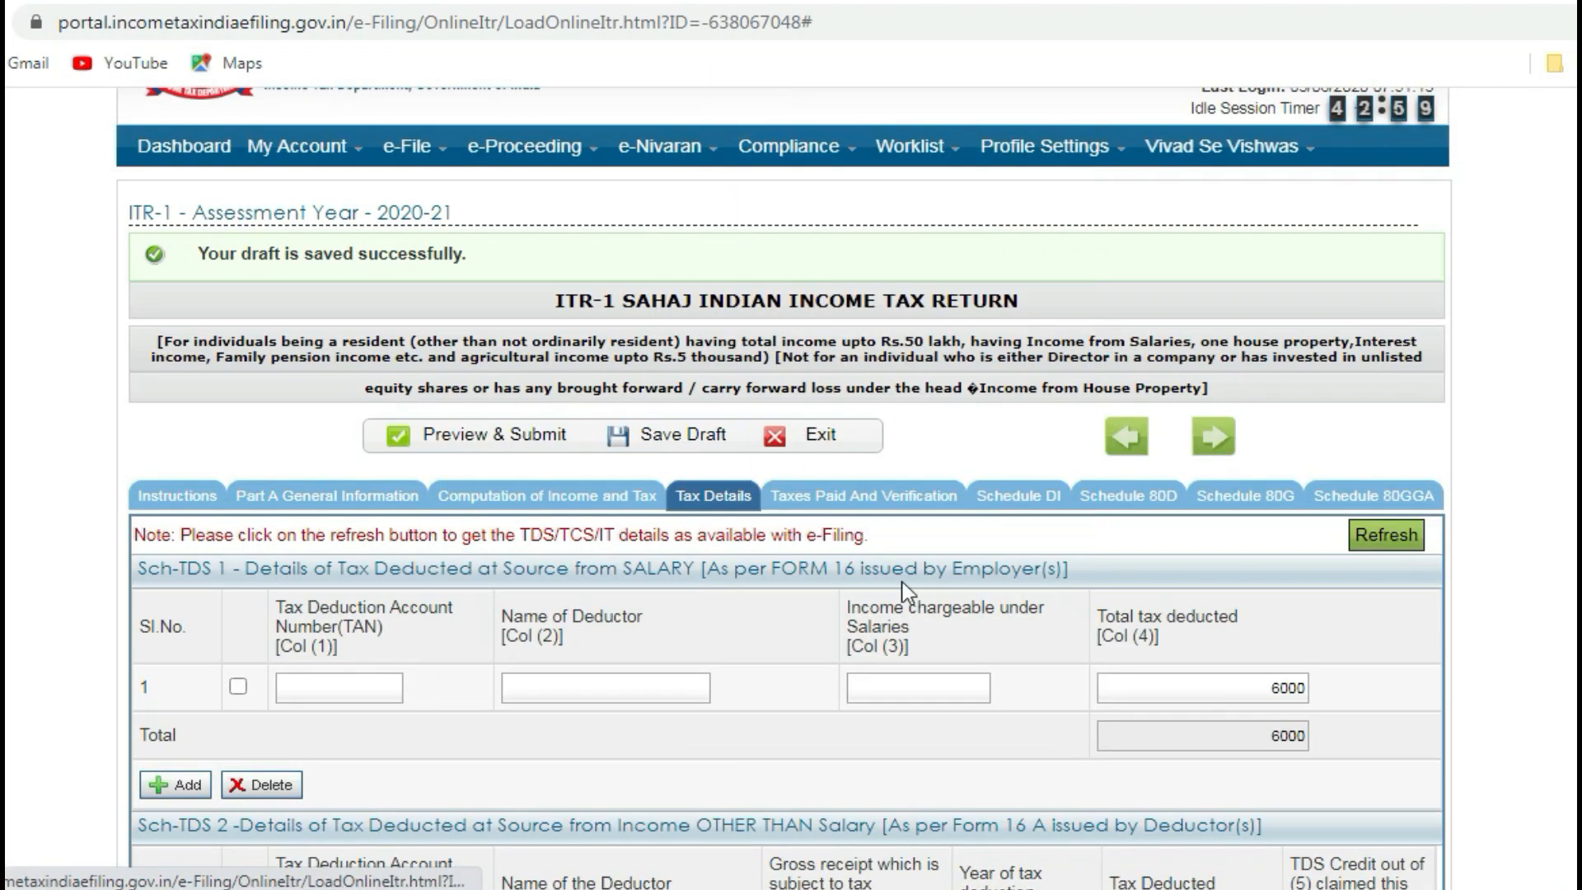
pyautogui.click(918, 688)
pyautogui.write('344682')
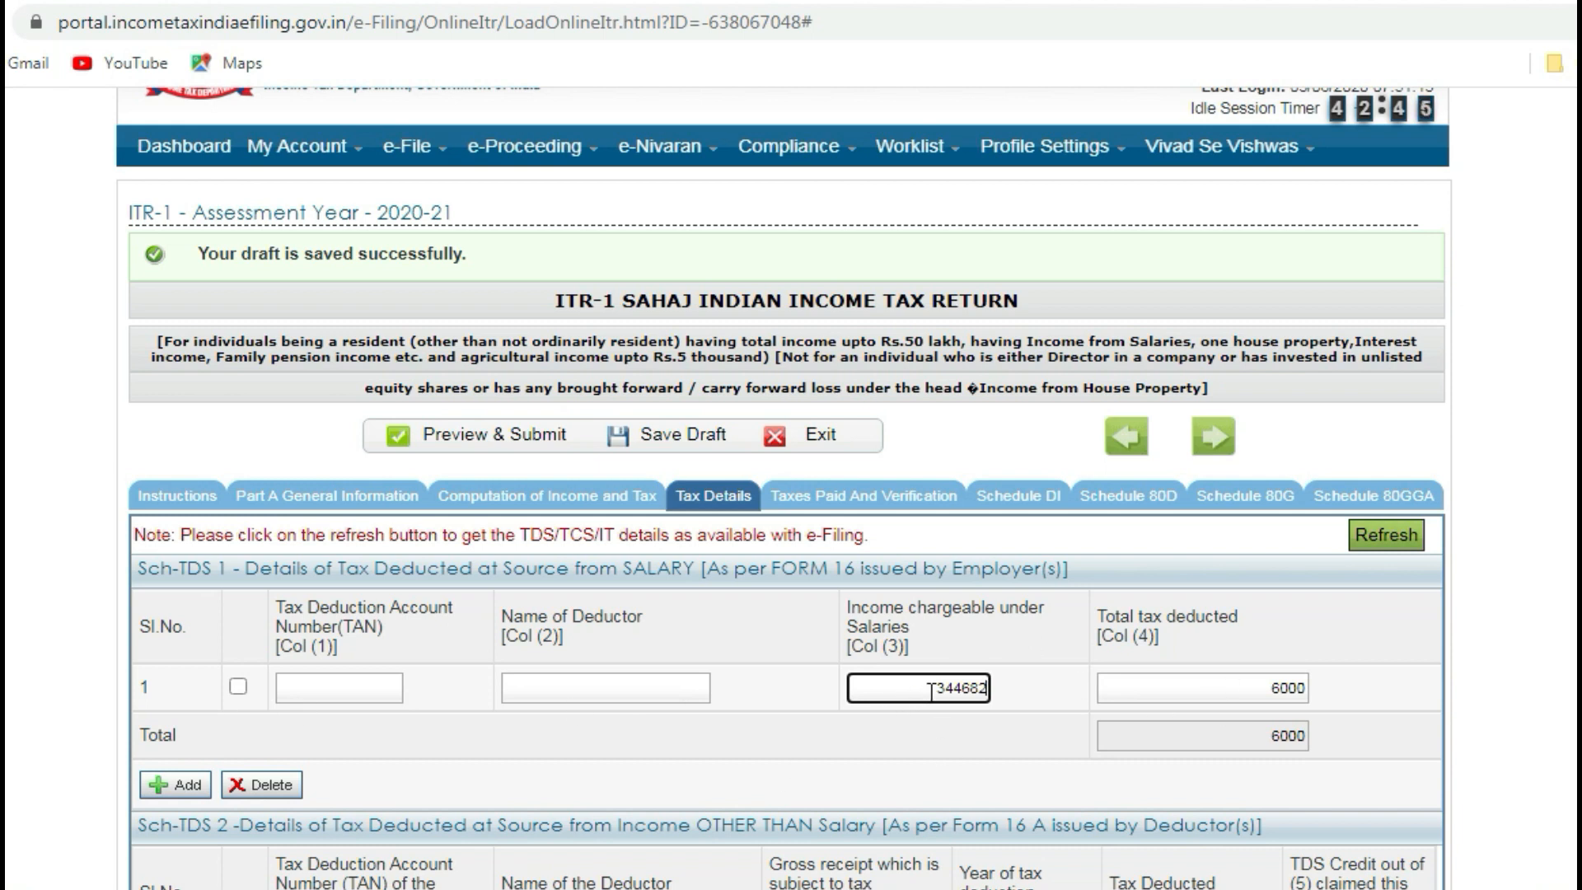
# - Clear the income chargeable under Salaries and the total tax deducted in row 1 of Sch-TDS 1
pyautogui.moveTo(932, 692); pyautogui.dragTo(1045, 705)
pyautogui.write('0')
pyautogui.click(1257, 689)
pyautogui.click(971, 688)
pyautogui.press('BackSpace')
pyautogui.click(1268, 688)
pyautogui.press('BackSpace')
# - Examine the BSR code, challan serial number and tax paid fields in Sch IT for advance and self assessment tax
pyautogui.scroll(-5, 1377, 676)
pyautogui.scroll(-13, 1371, 672)
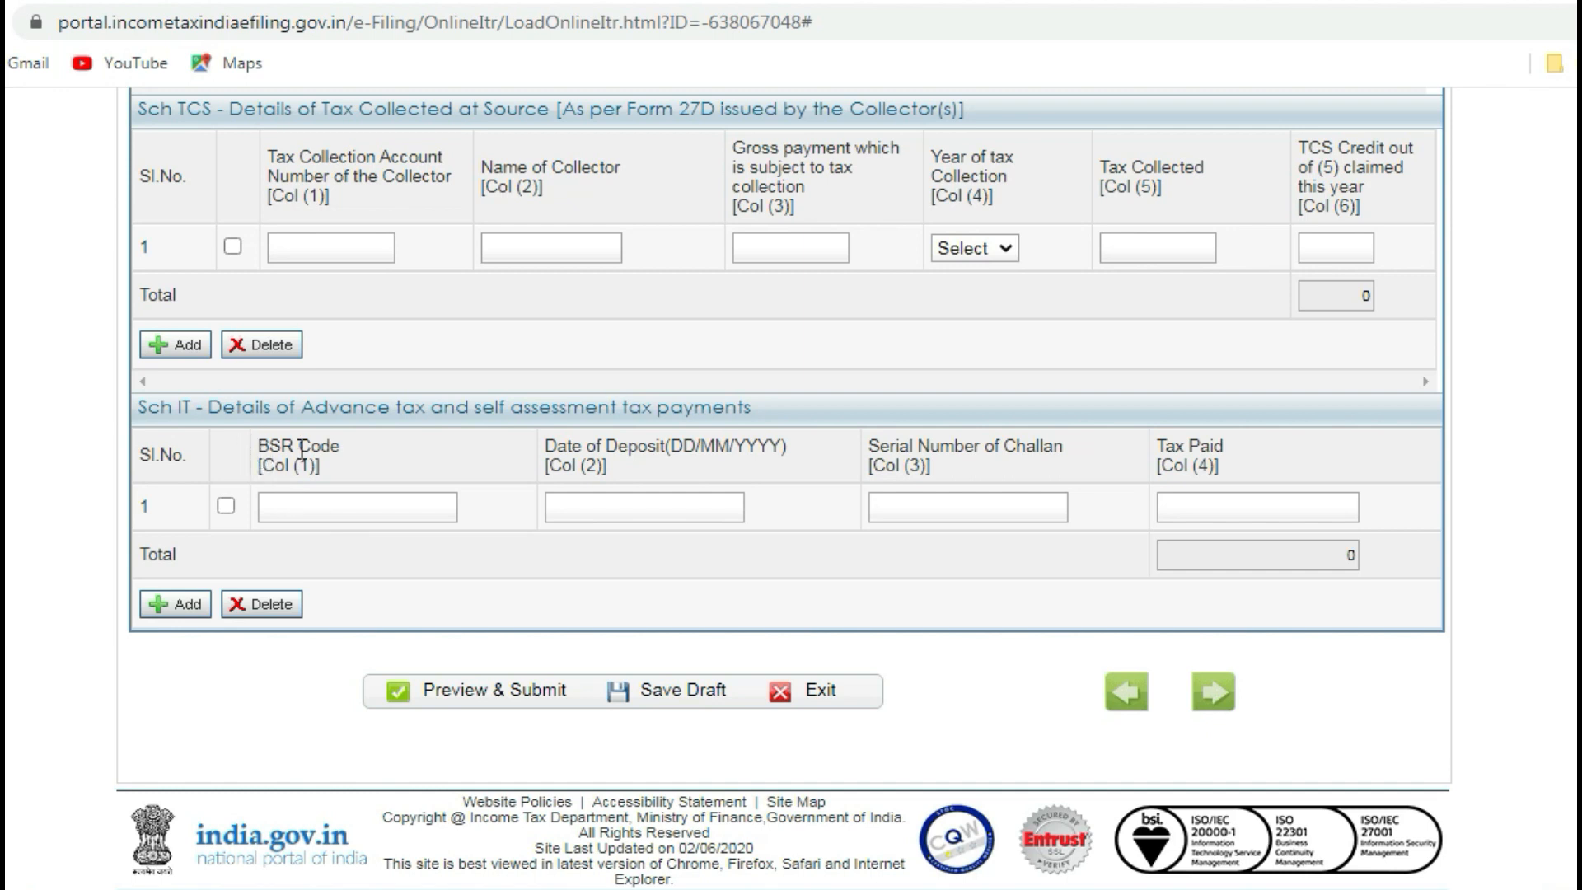
pyautogui.click(337, 508)
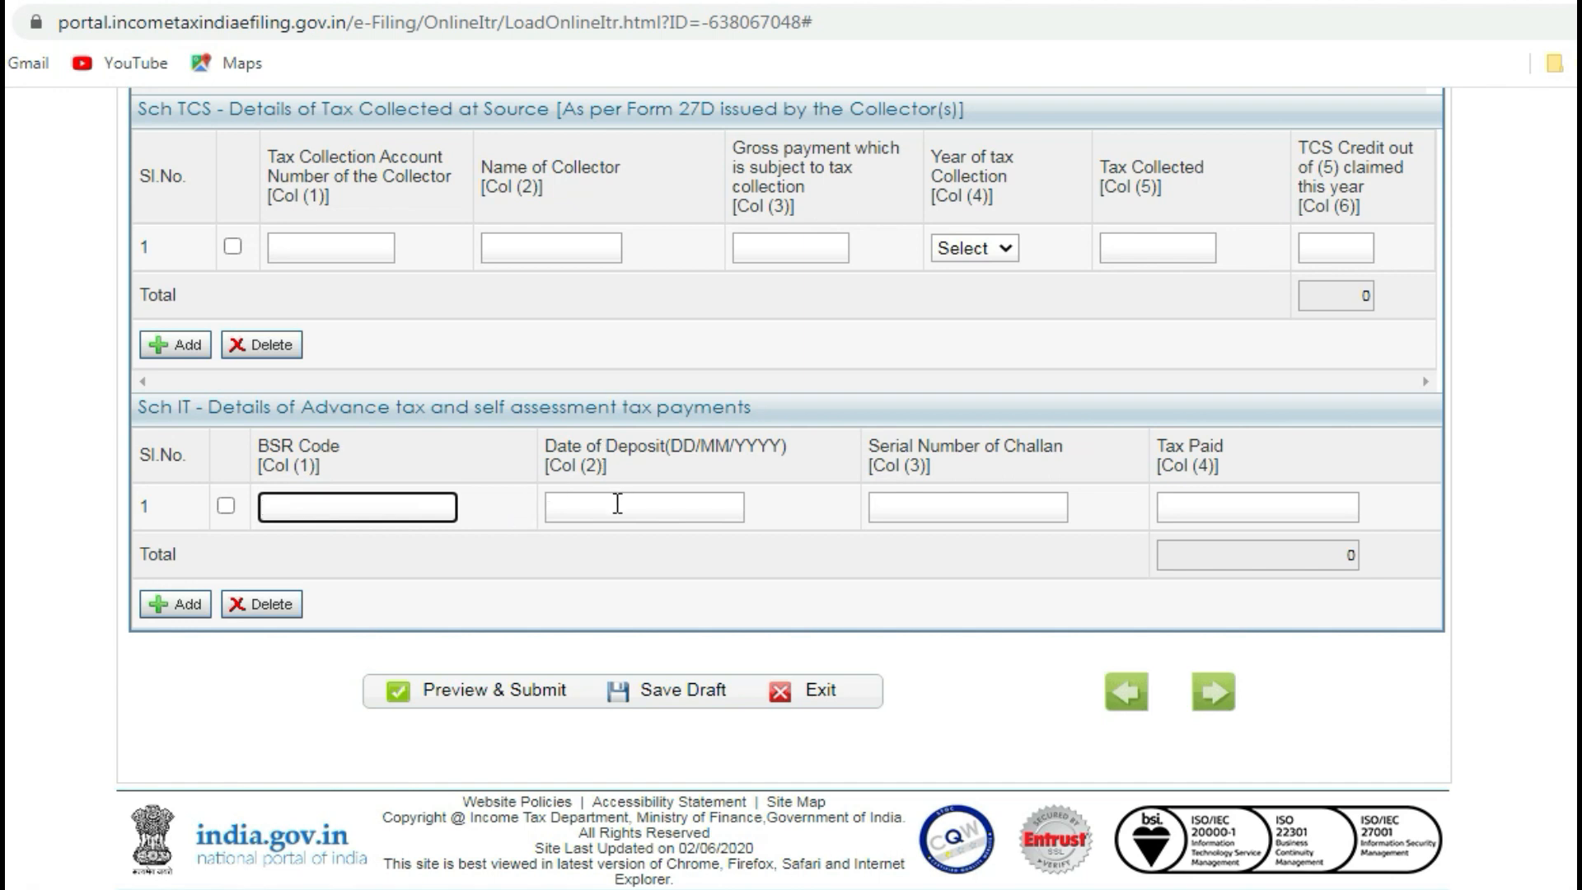
pyautogui.click(927, 506)
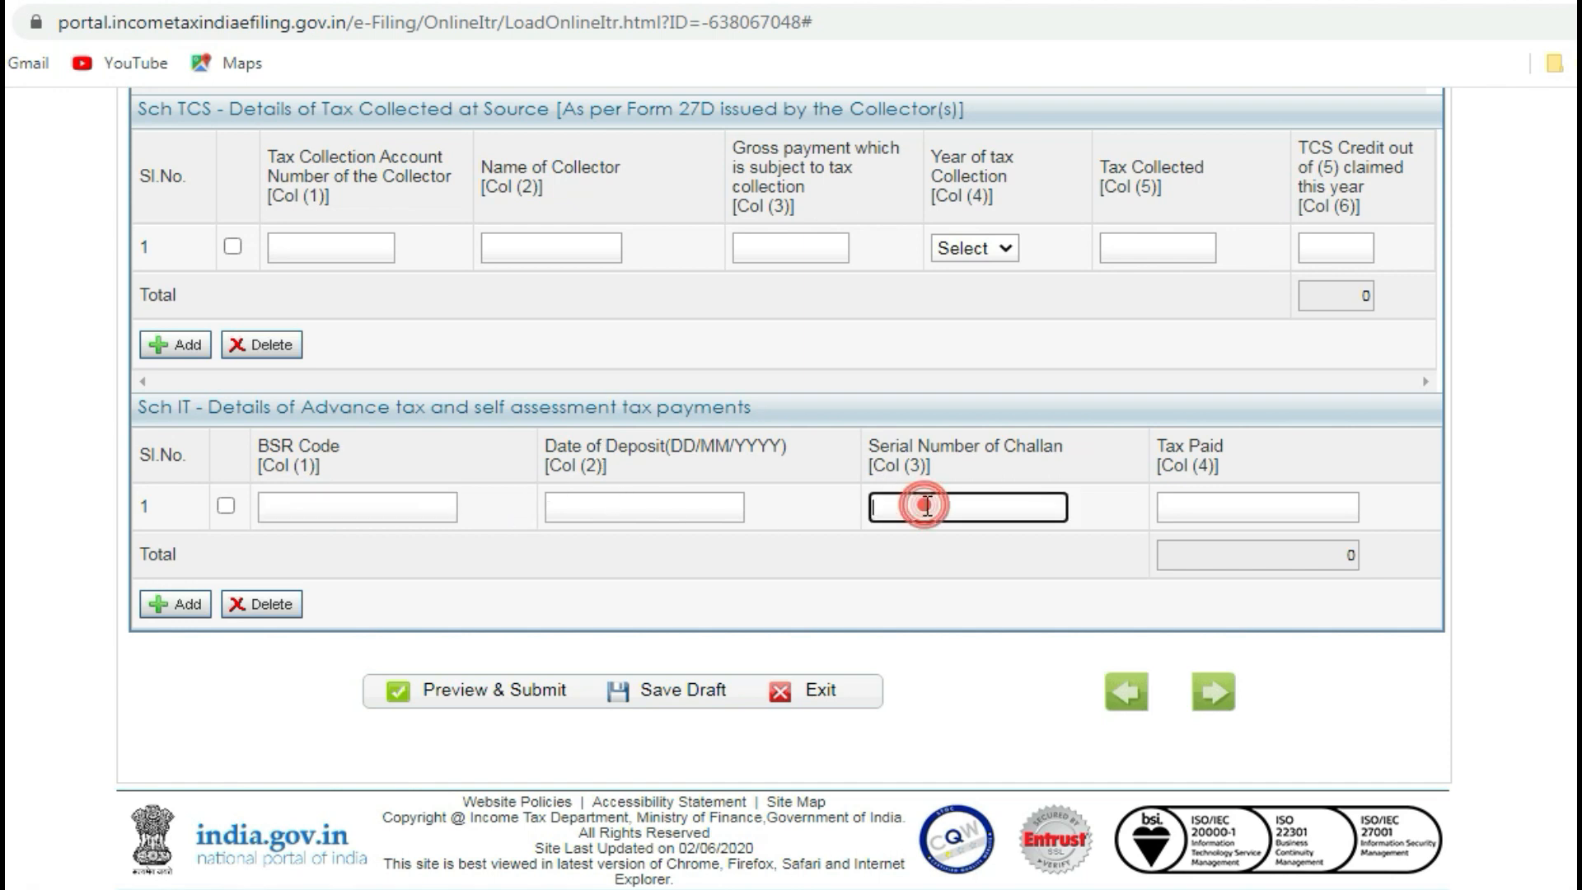
pyautogui.click(1208, 510)
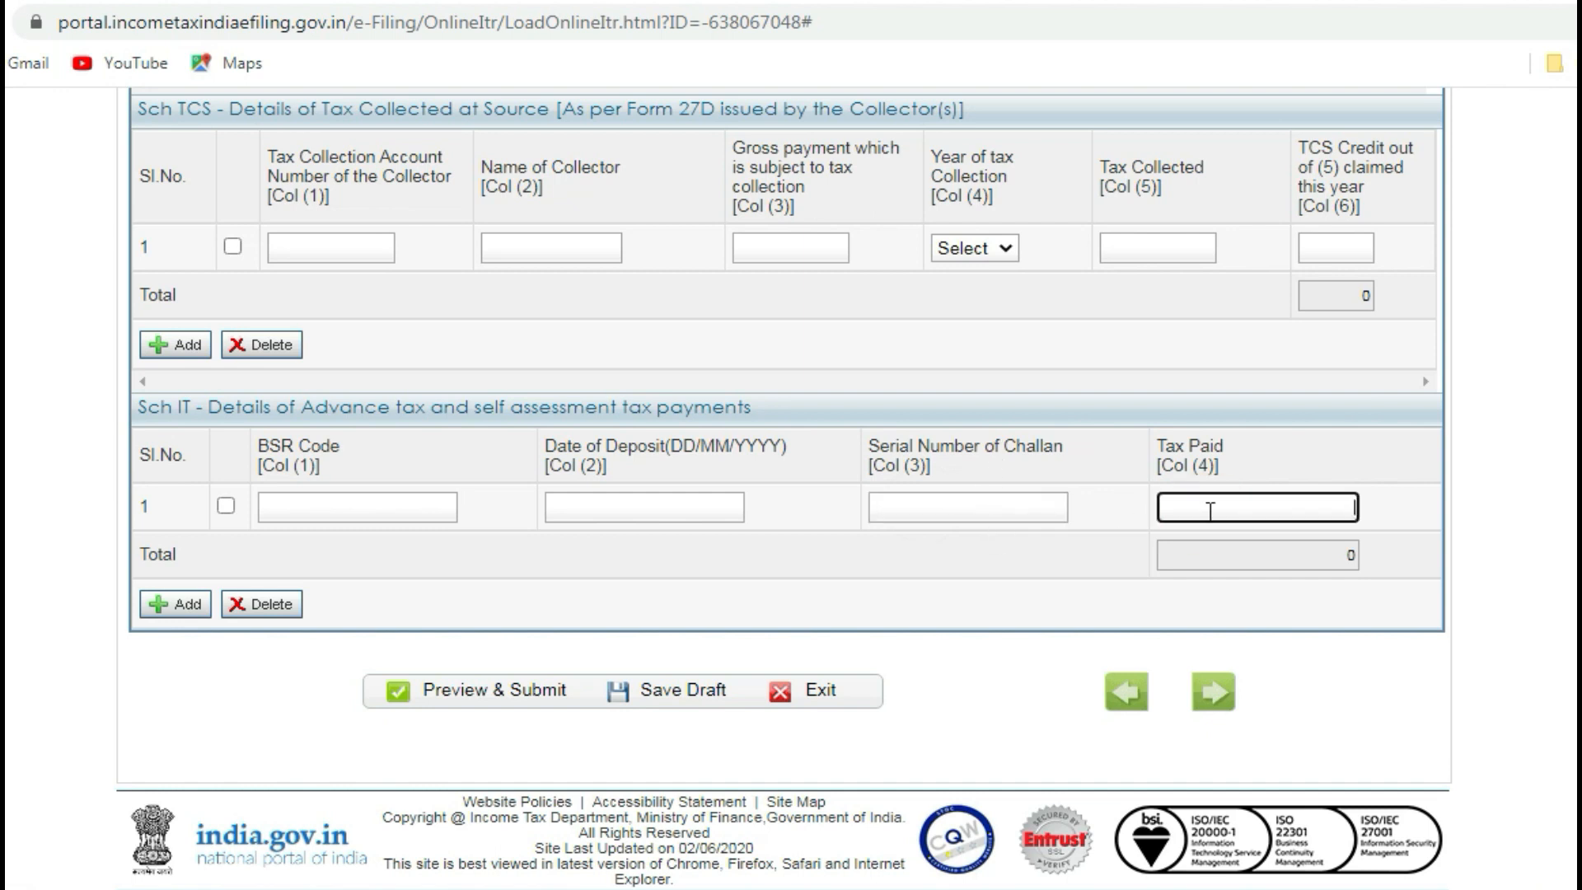
# - Save the draft and check Total TDS Claimed under Taxes Paid And Verification
pyautogui.scroll(15, 819, 536)
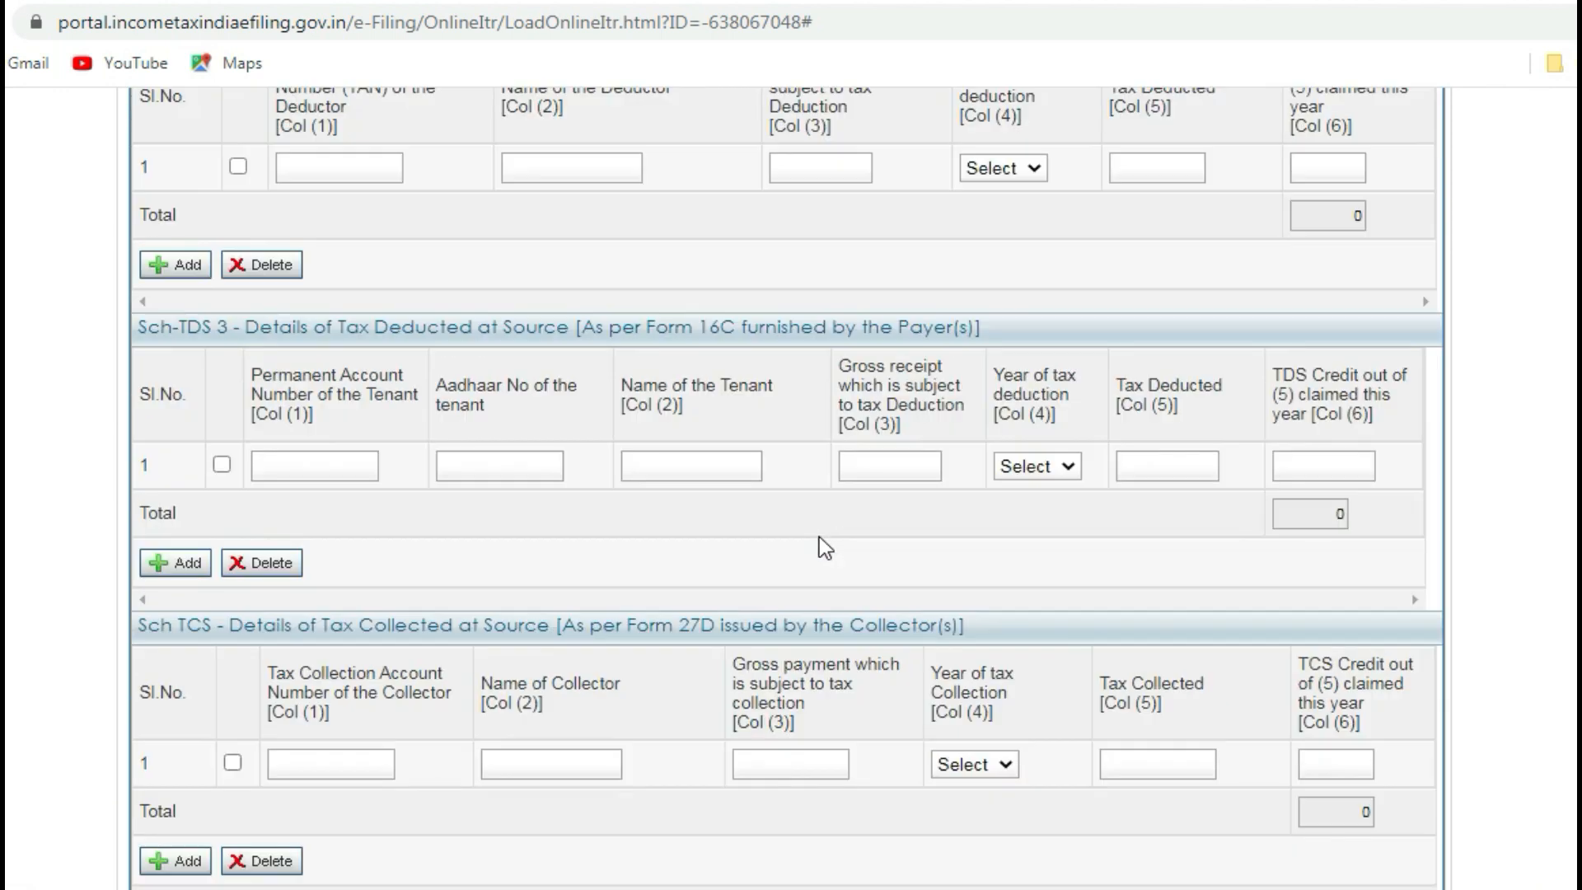
pyautogui.click(669, 413)
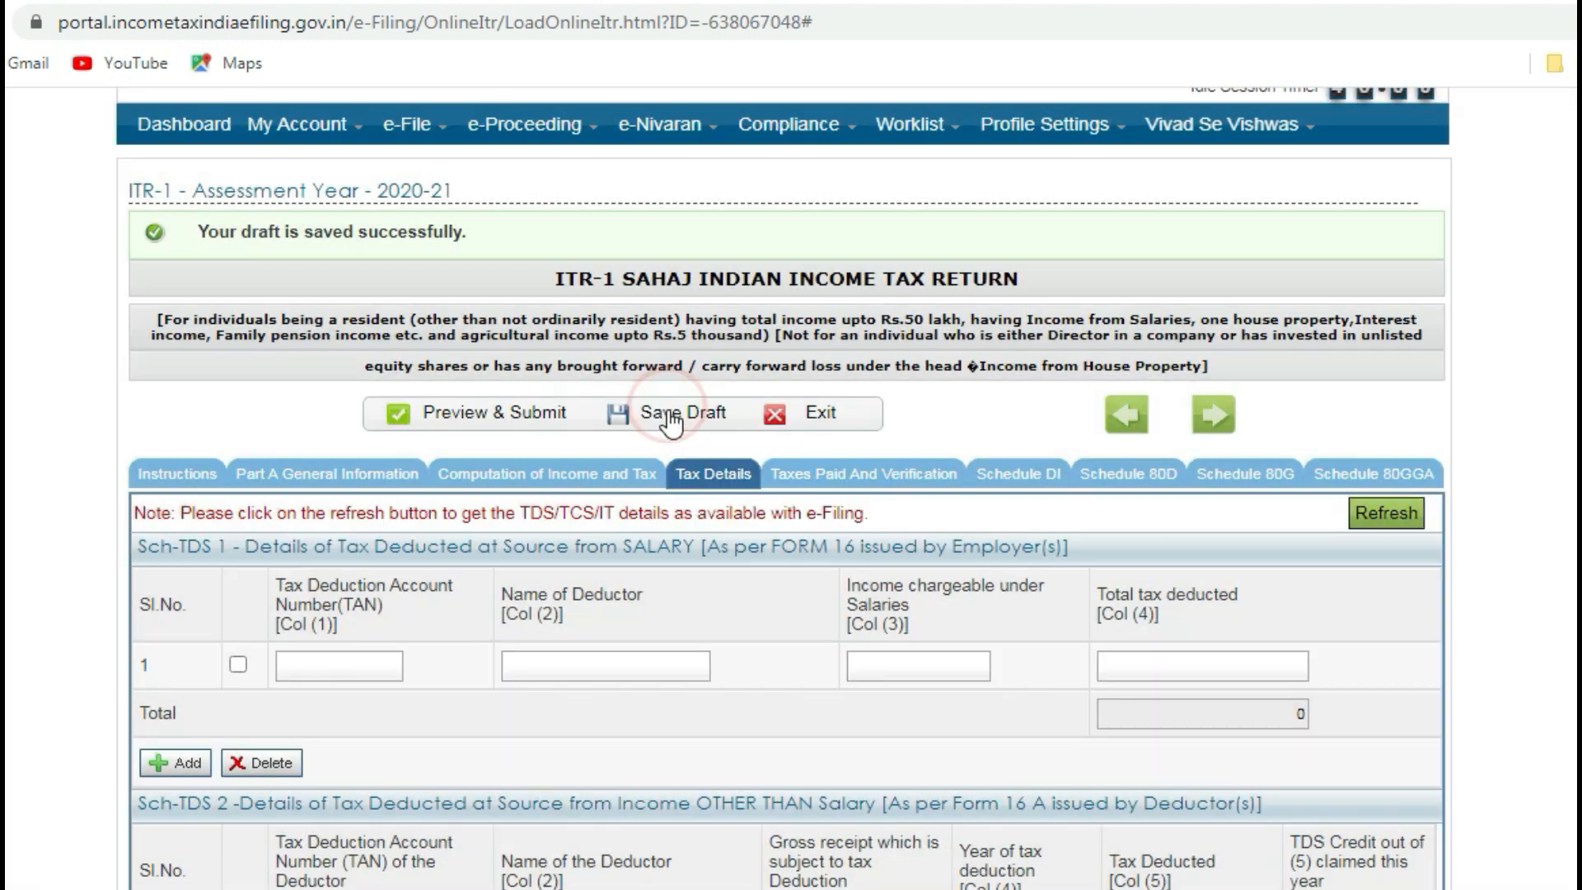
pyautogui.click(843, 478)
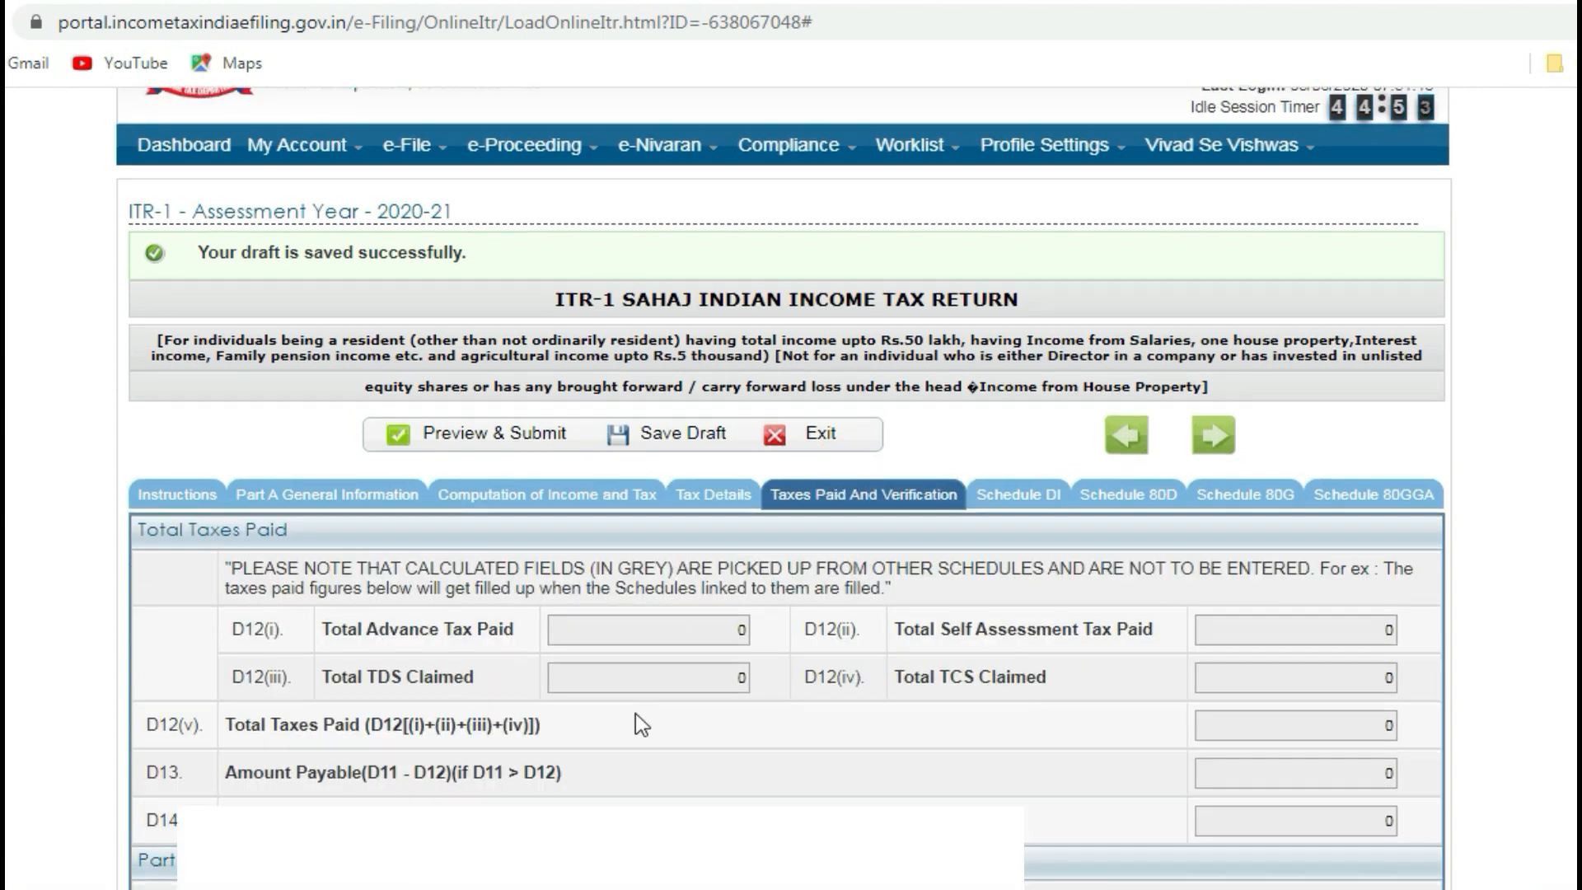
pyautogui.scroll(-8, 636, 714)
pyautogui.scroll(6, 635, 714)
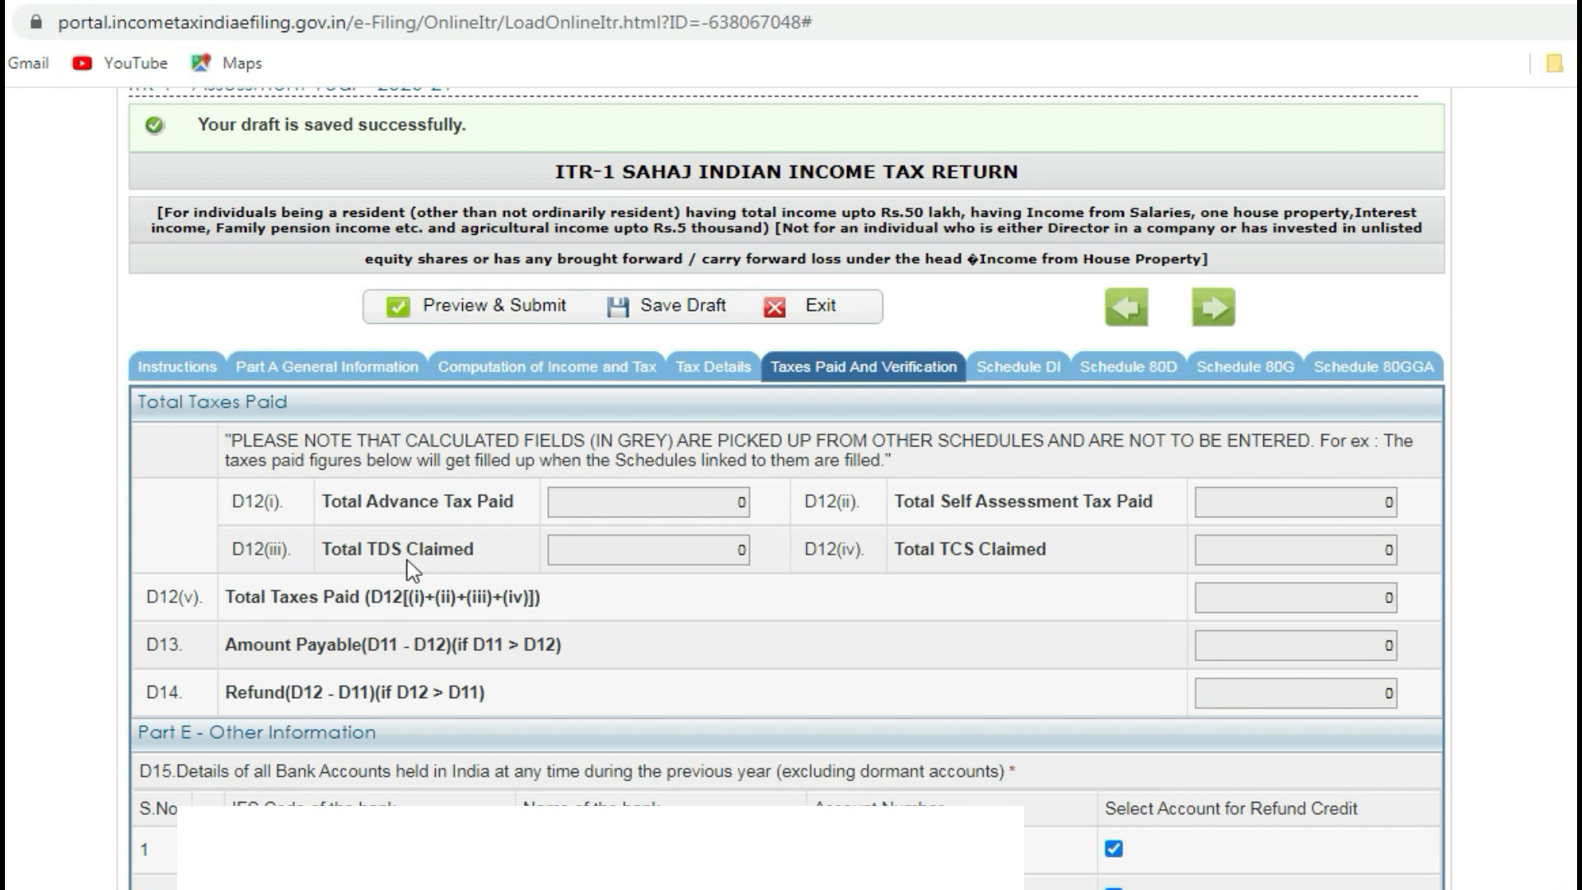
pyautogui.click(727, 551)
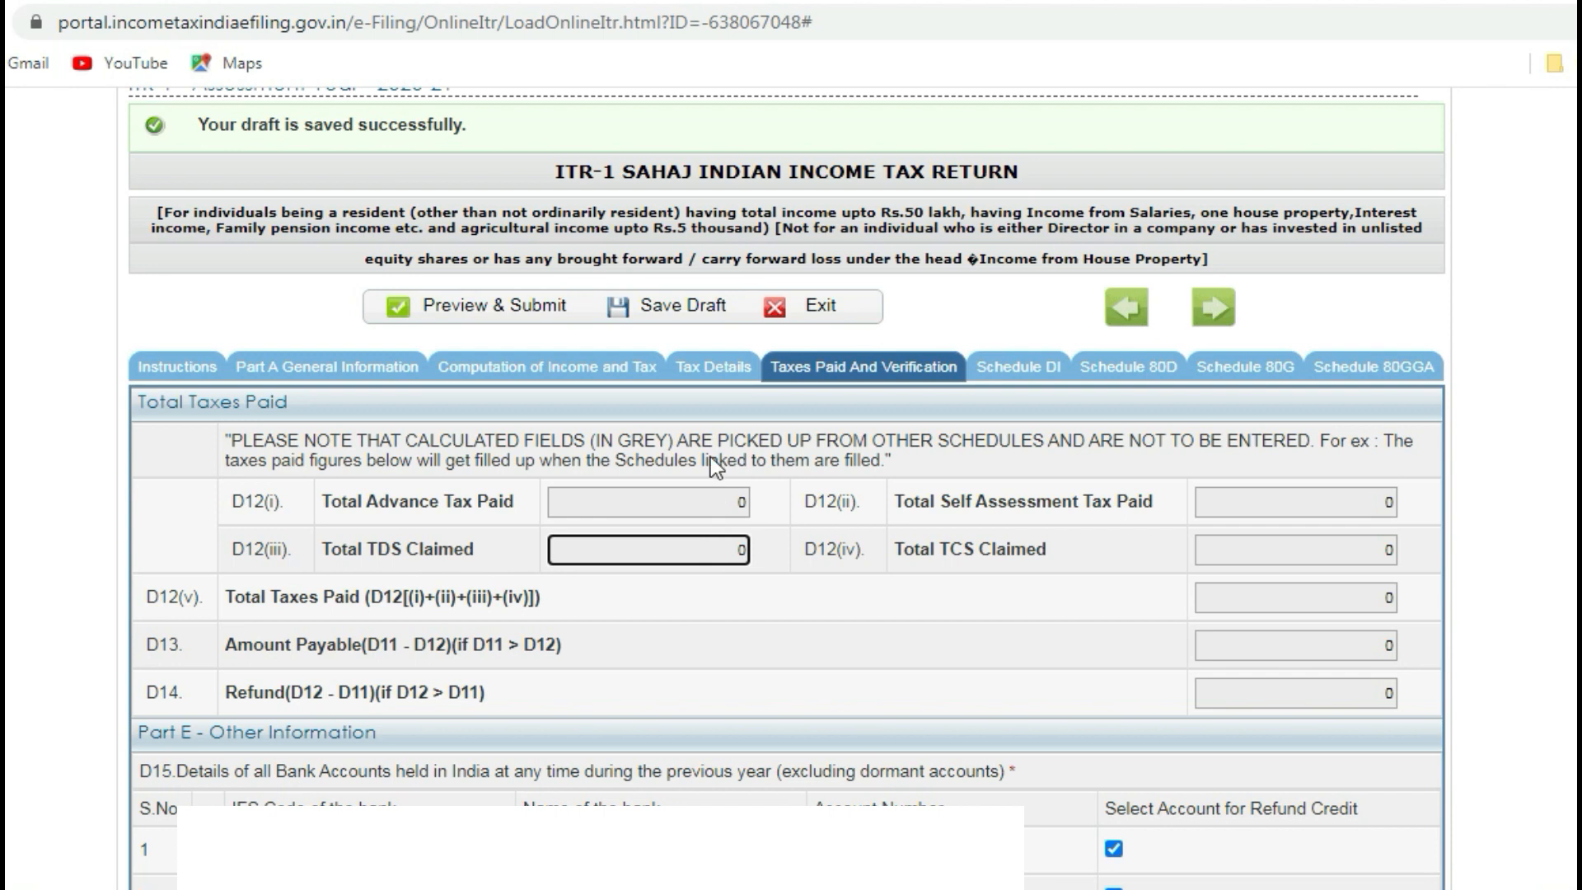
# - Enter 6000 as the total tax deducted in Sch-TDS 1 and check how it carries into Taxes Paid And Verification
pyautogui.click(707, 368)
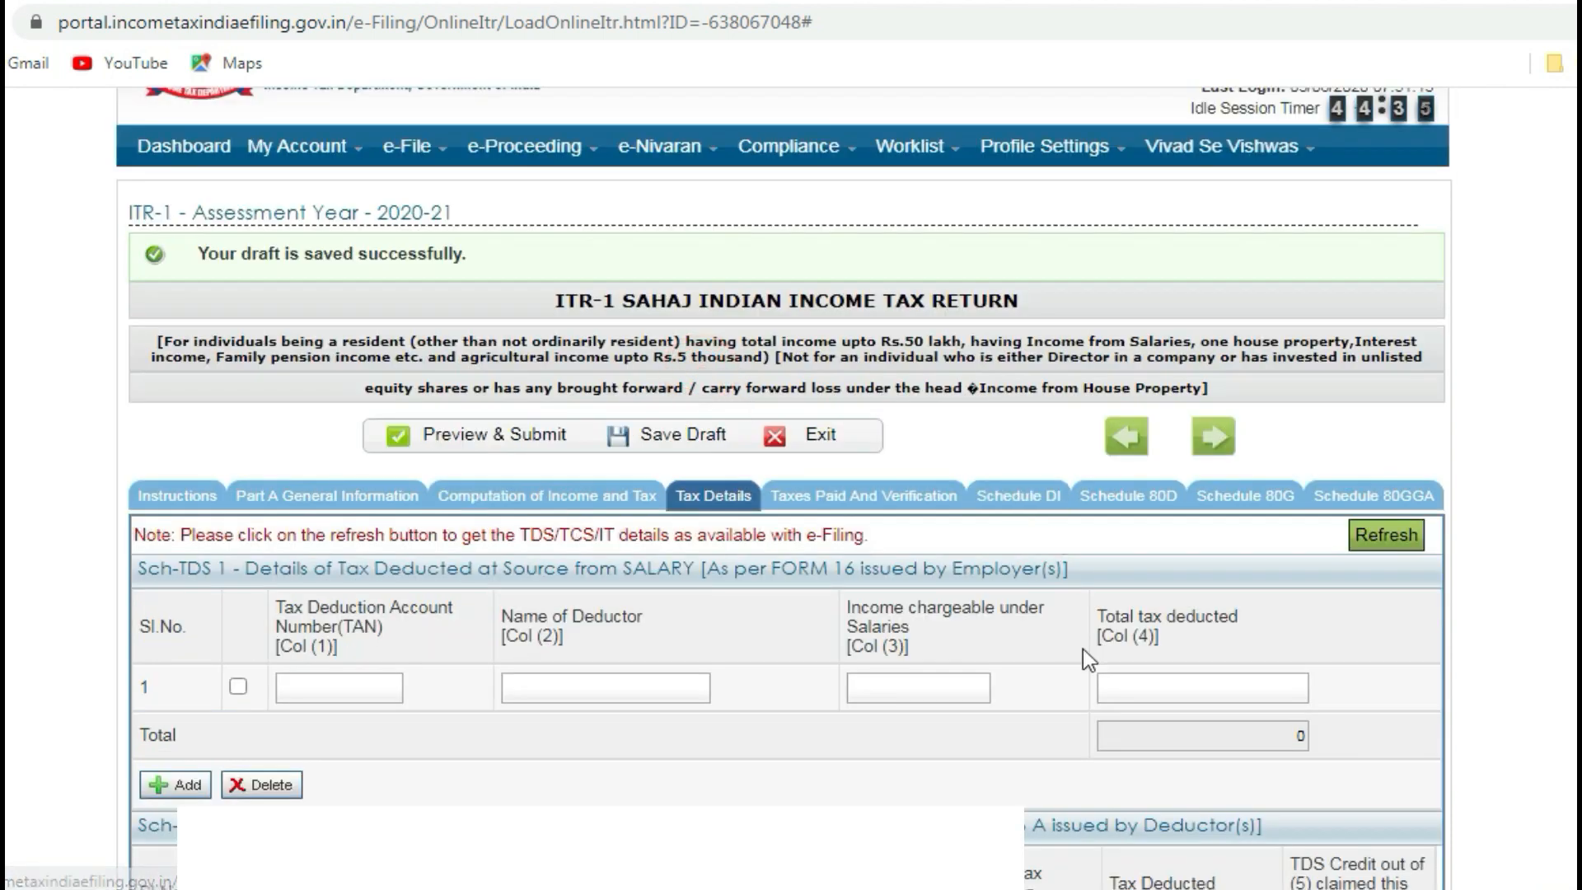
pyautogui.click(1165, 684)
pyautogui.write('6000')
pyautogui.click(1376, 655)
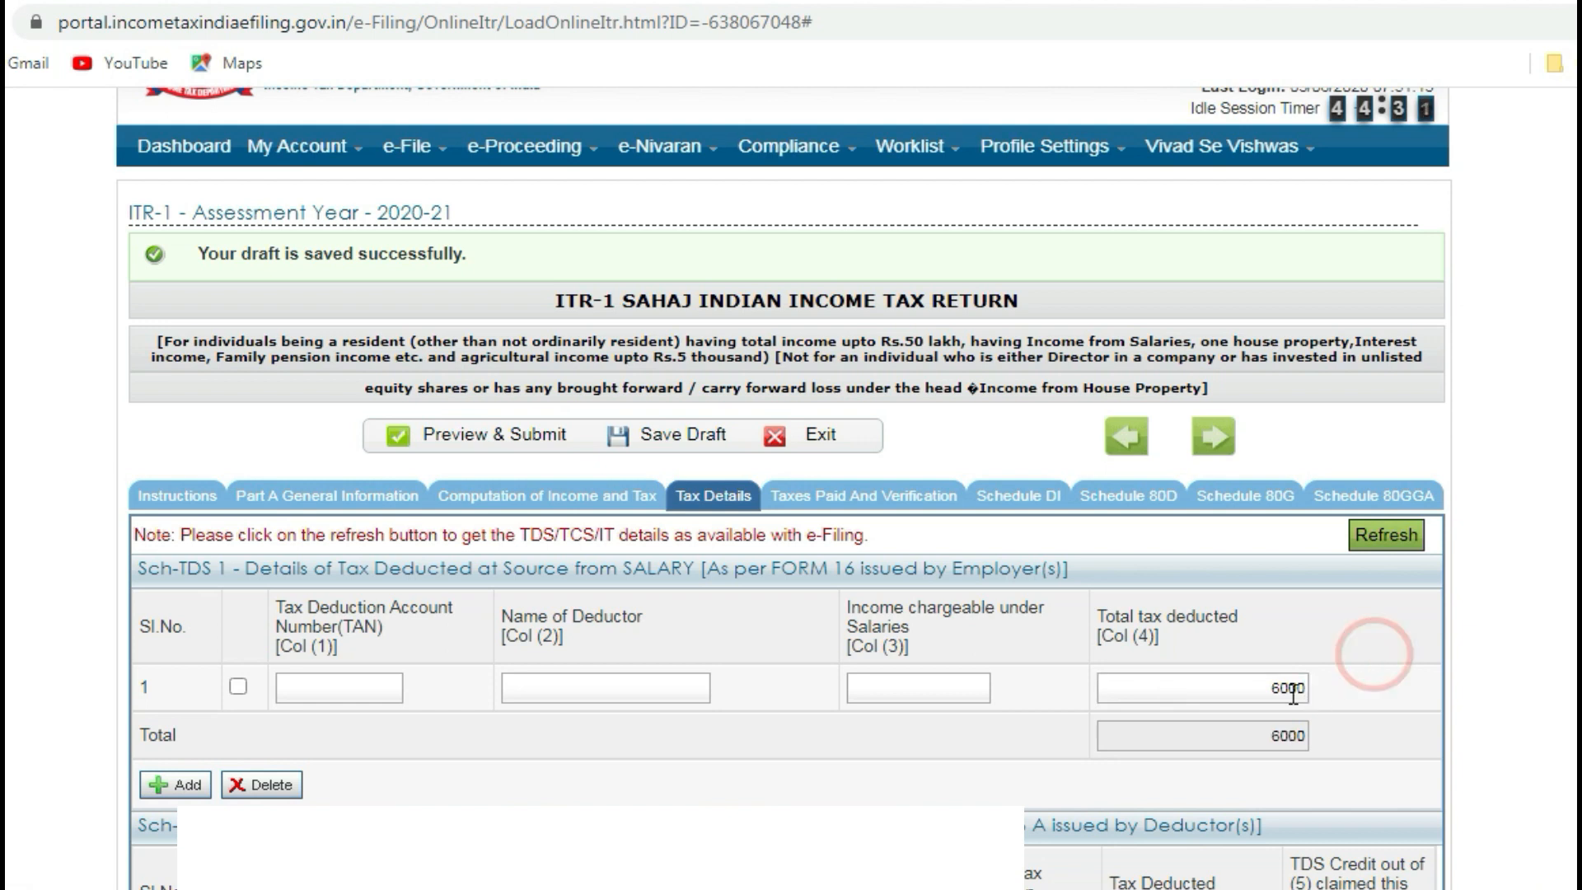
pyautogui.click(887, 497)
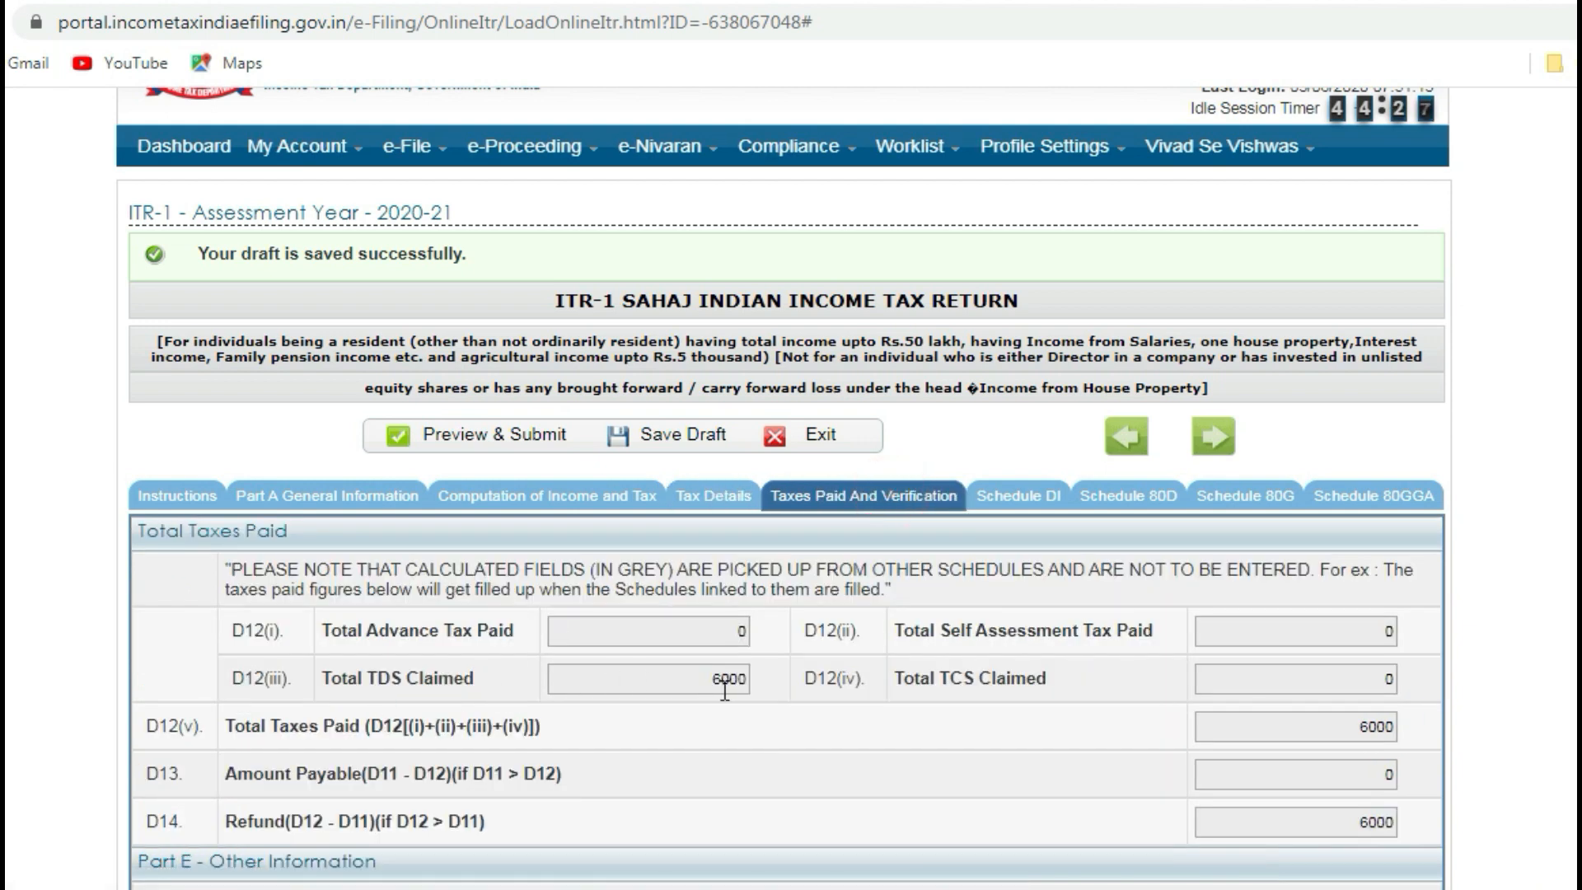
# - Return to Tax Details and remove the total tax deducted from row 1 of Sch-TDS 1
pyautogui.click(713, 497)
pyautogui.doubleClick(1274, 688)
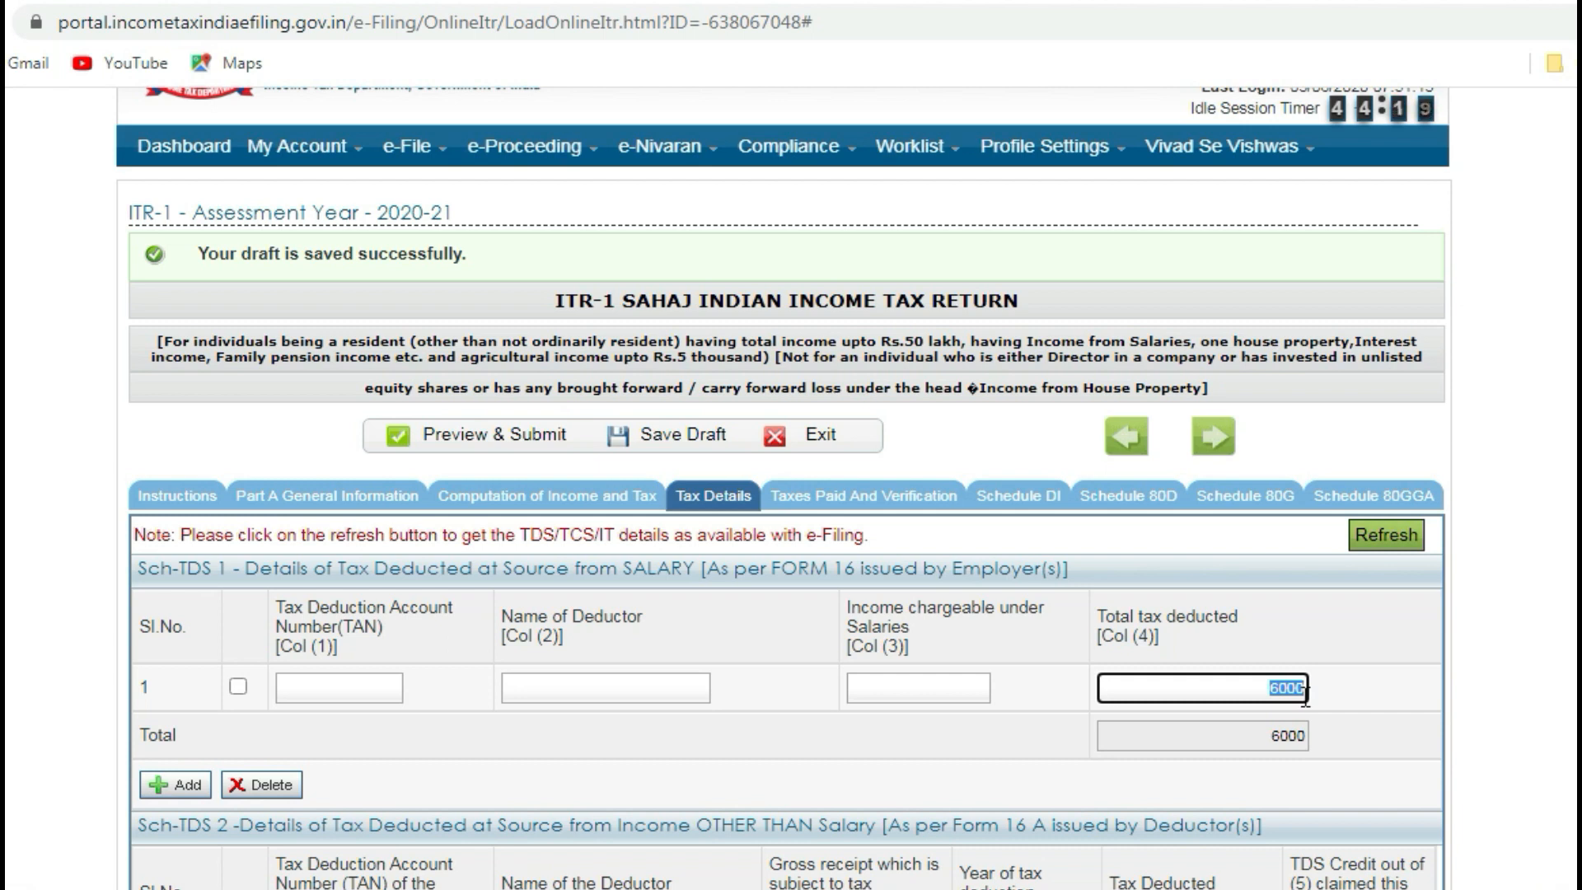
pyautogui.press('BackSpace')
# - Check the D13 Amount Payable and D14 Refund fields in Taxes Paid And Verification, dismissing the save reminder
pyautogui.click(892, 506)
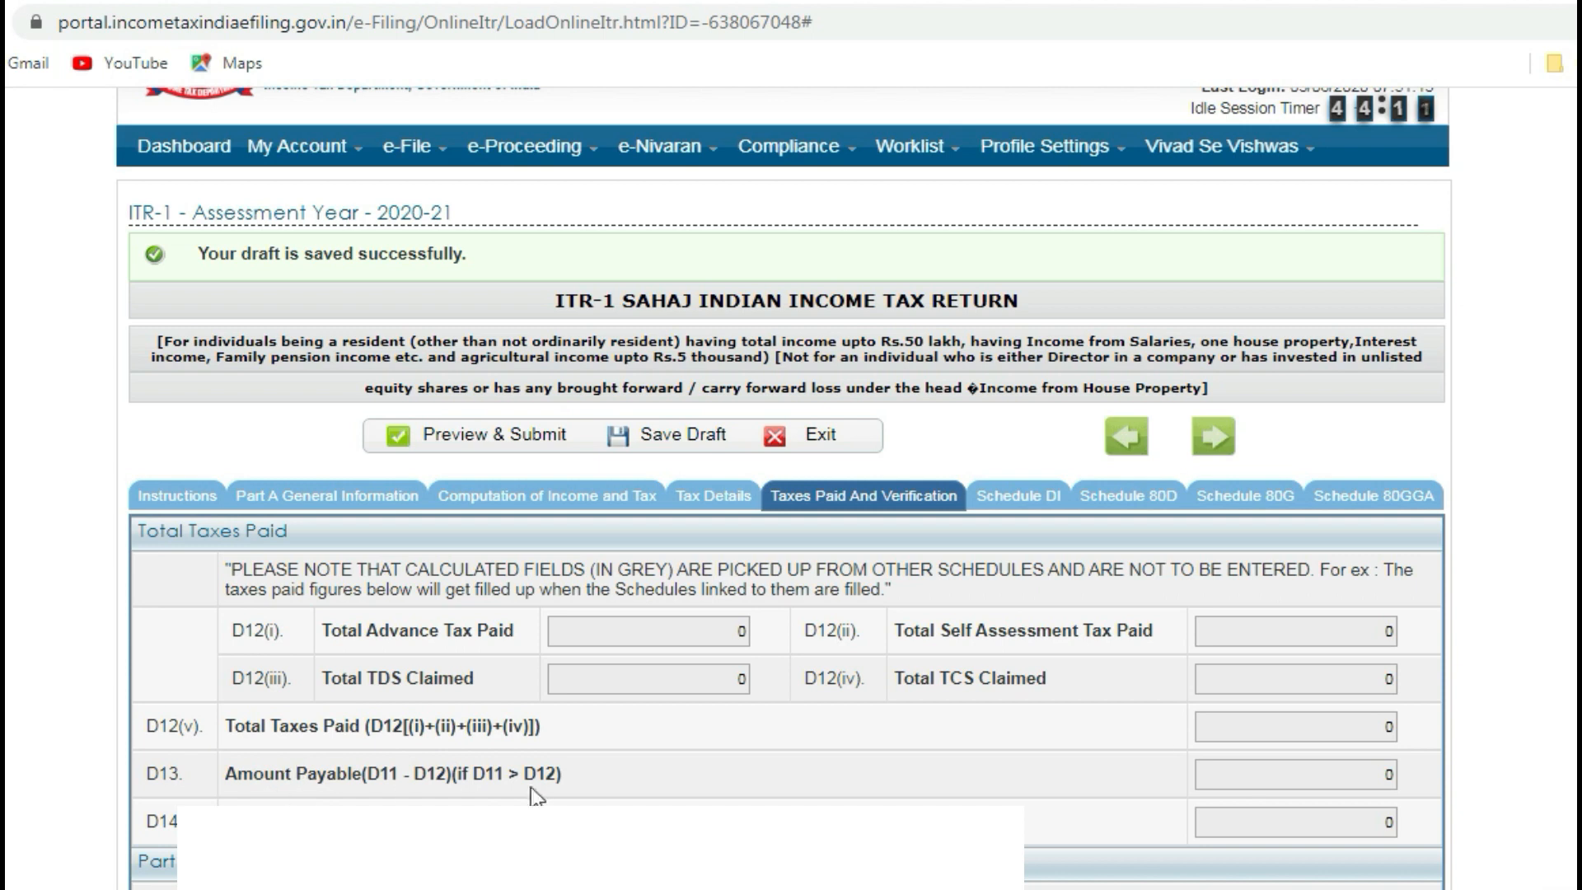
pyautogui.click(1354, 775)
pyautogui.scroll(-2, 320, 682)
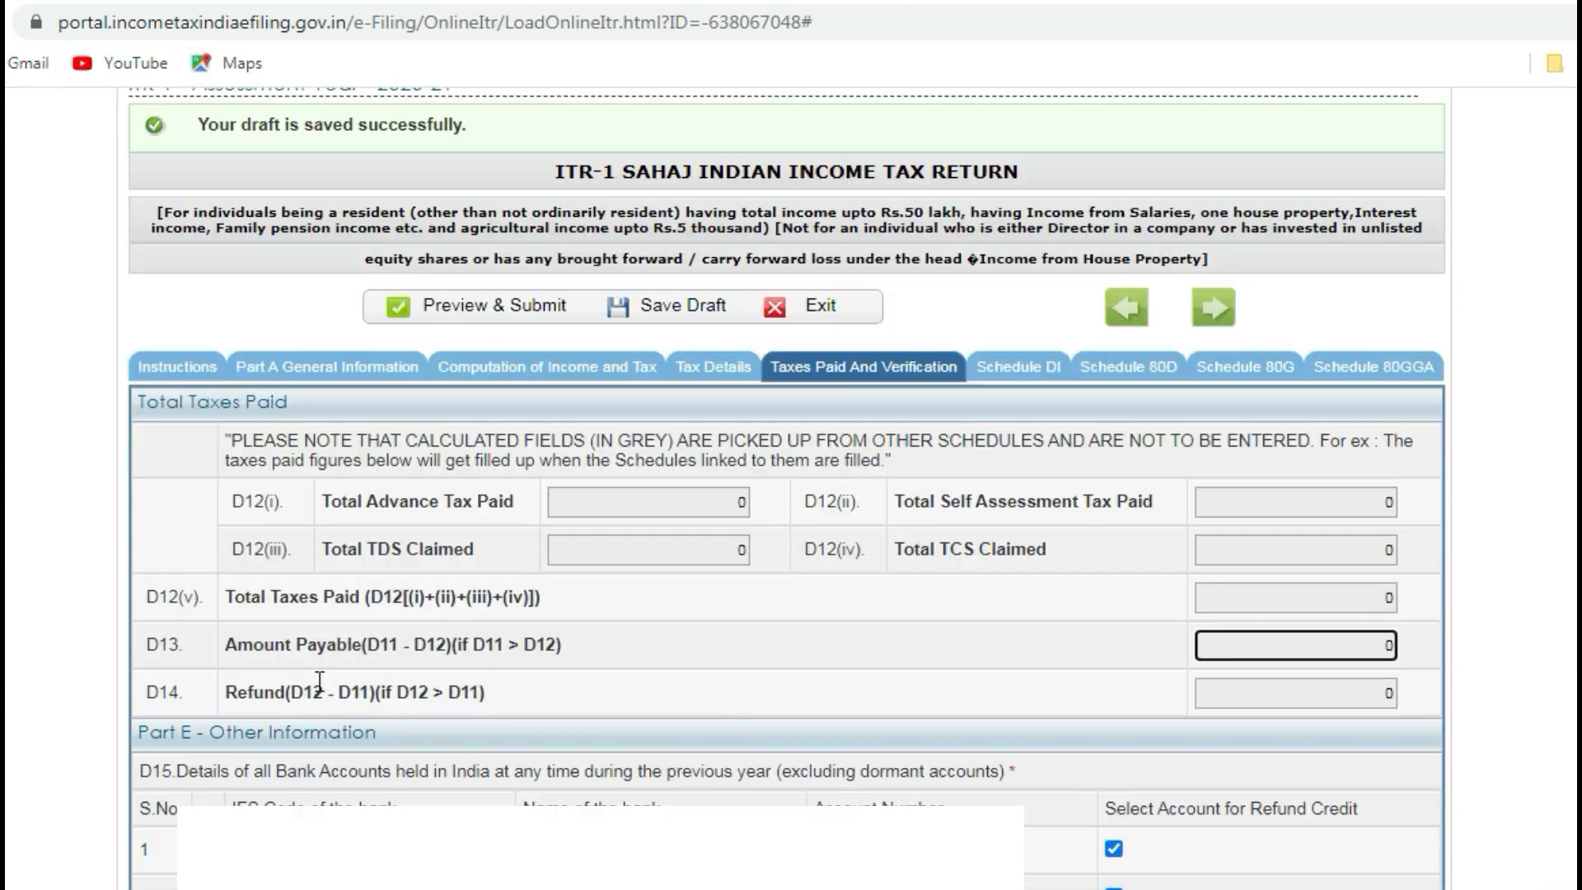
pyautogui.click(1386, 697)
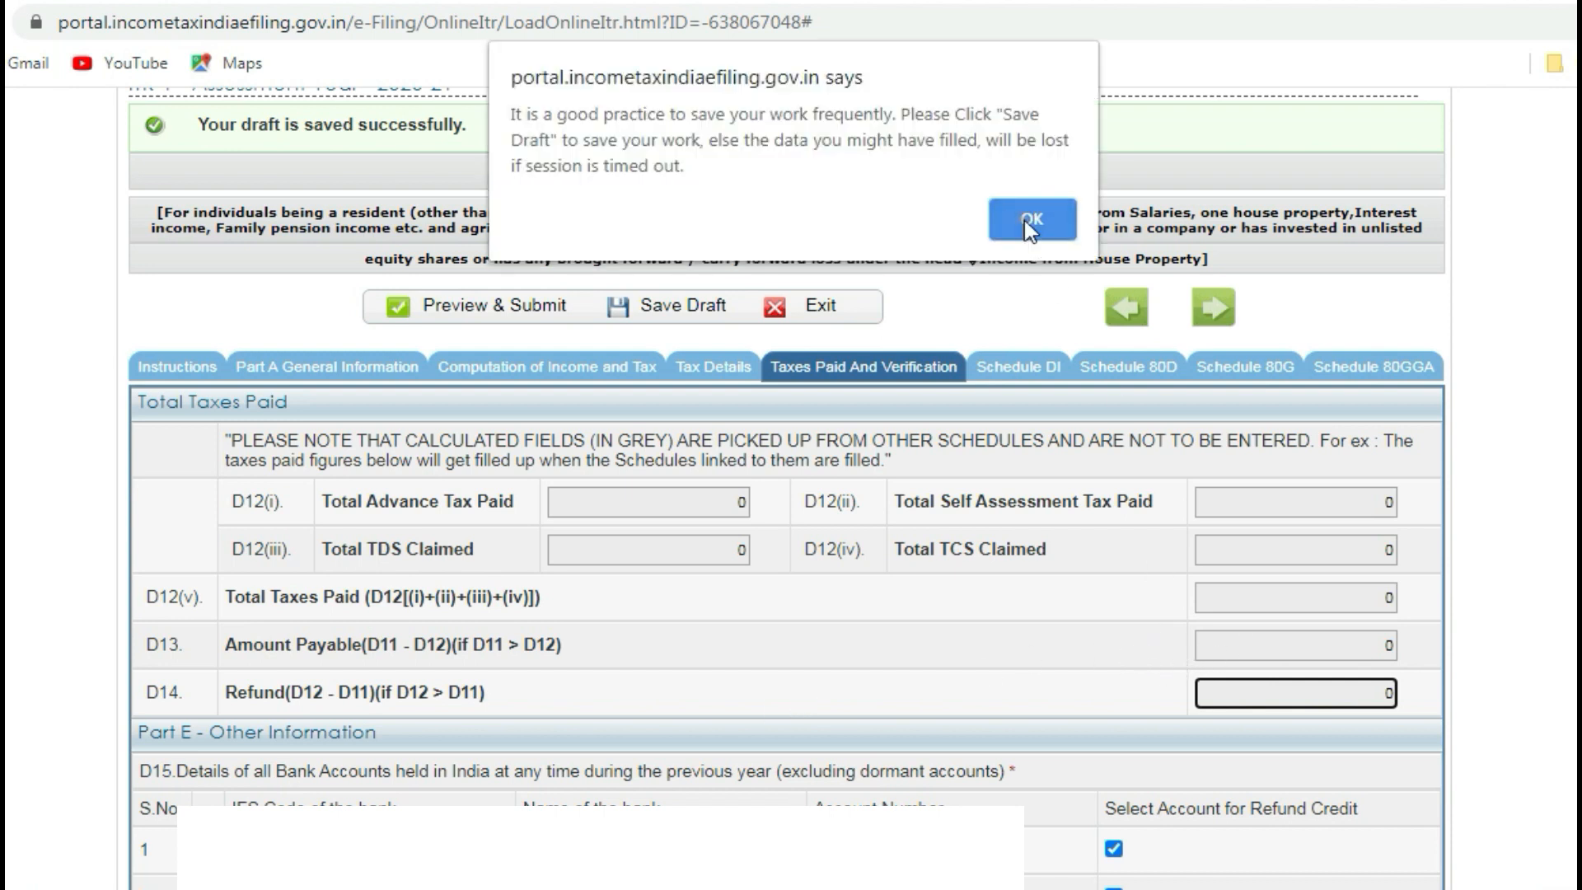
pyautogui.click(1031, 221)
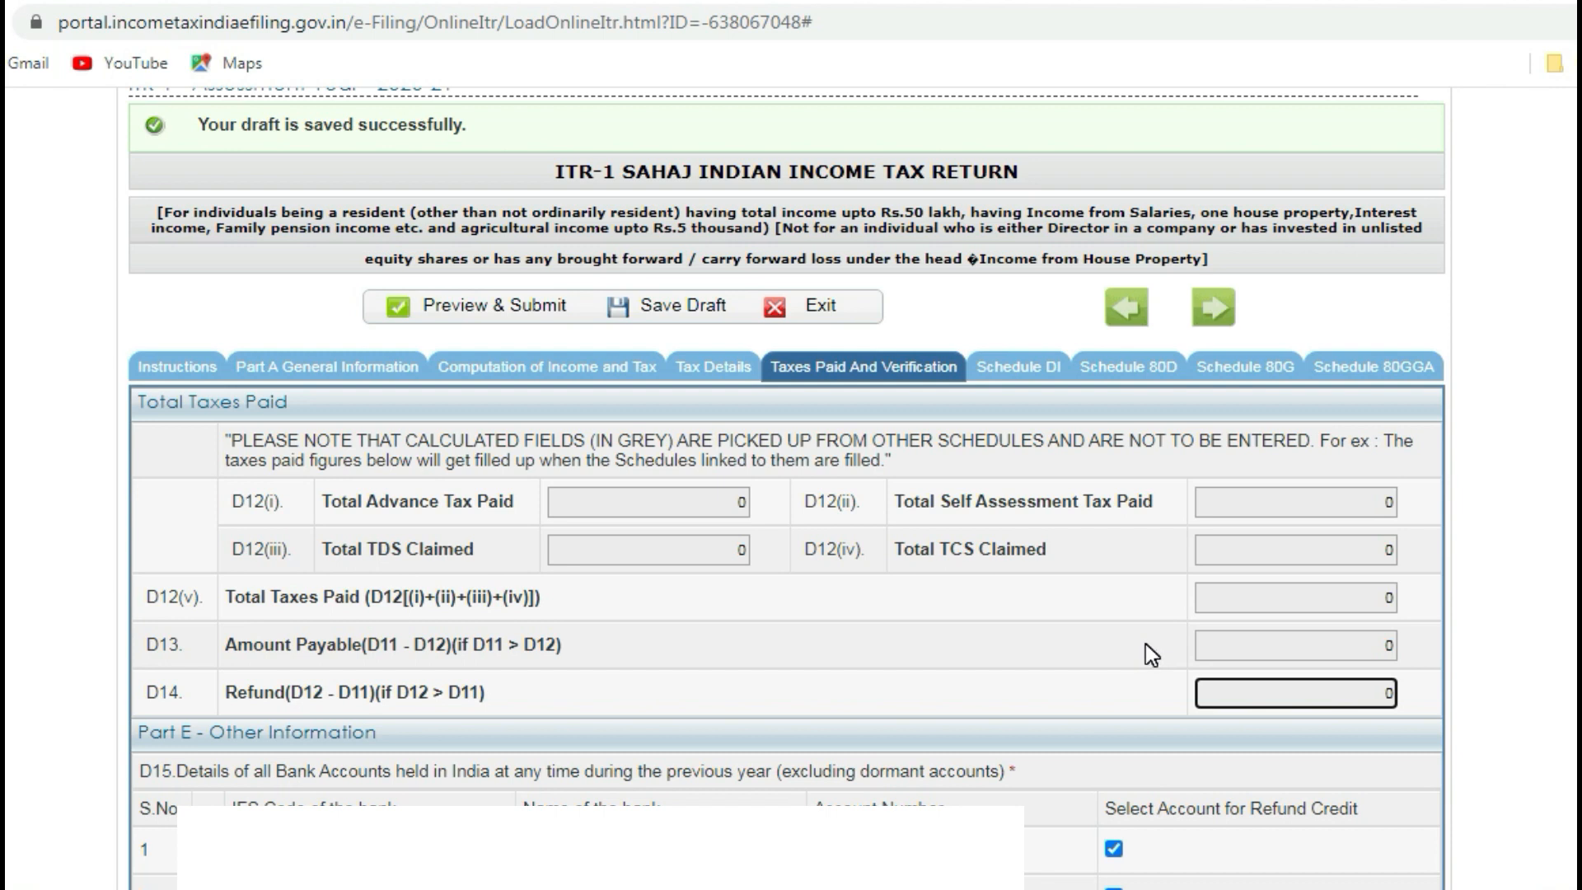
pyautogui.click(1382, 648)
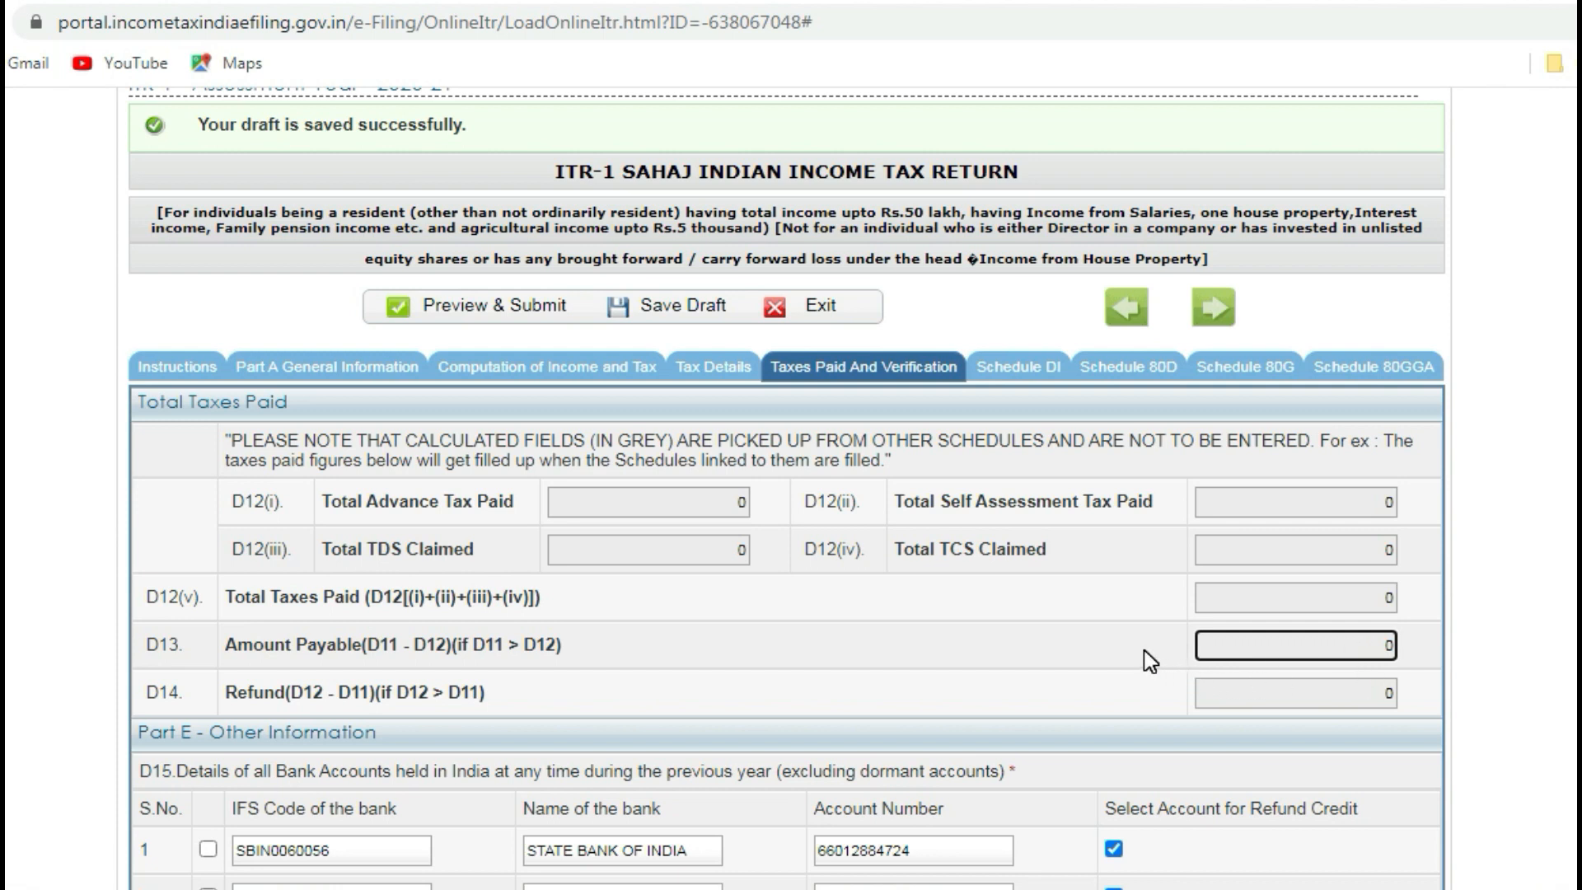
# - Review the Sch IT advance tax section in Tax Details and return to the Total Taxes Paid fields
pyautogui.click(710, 367)
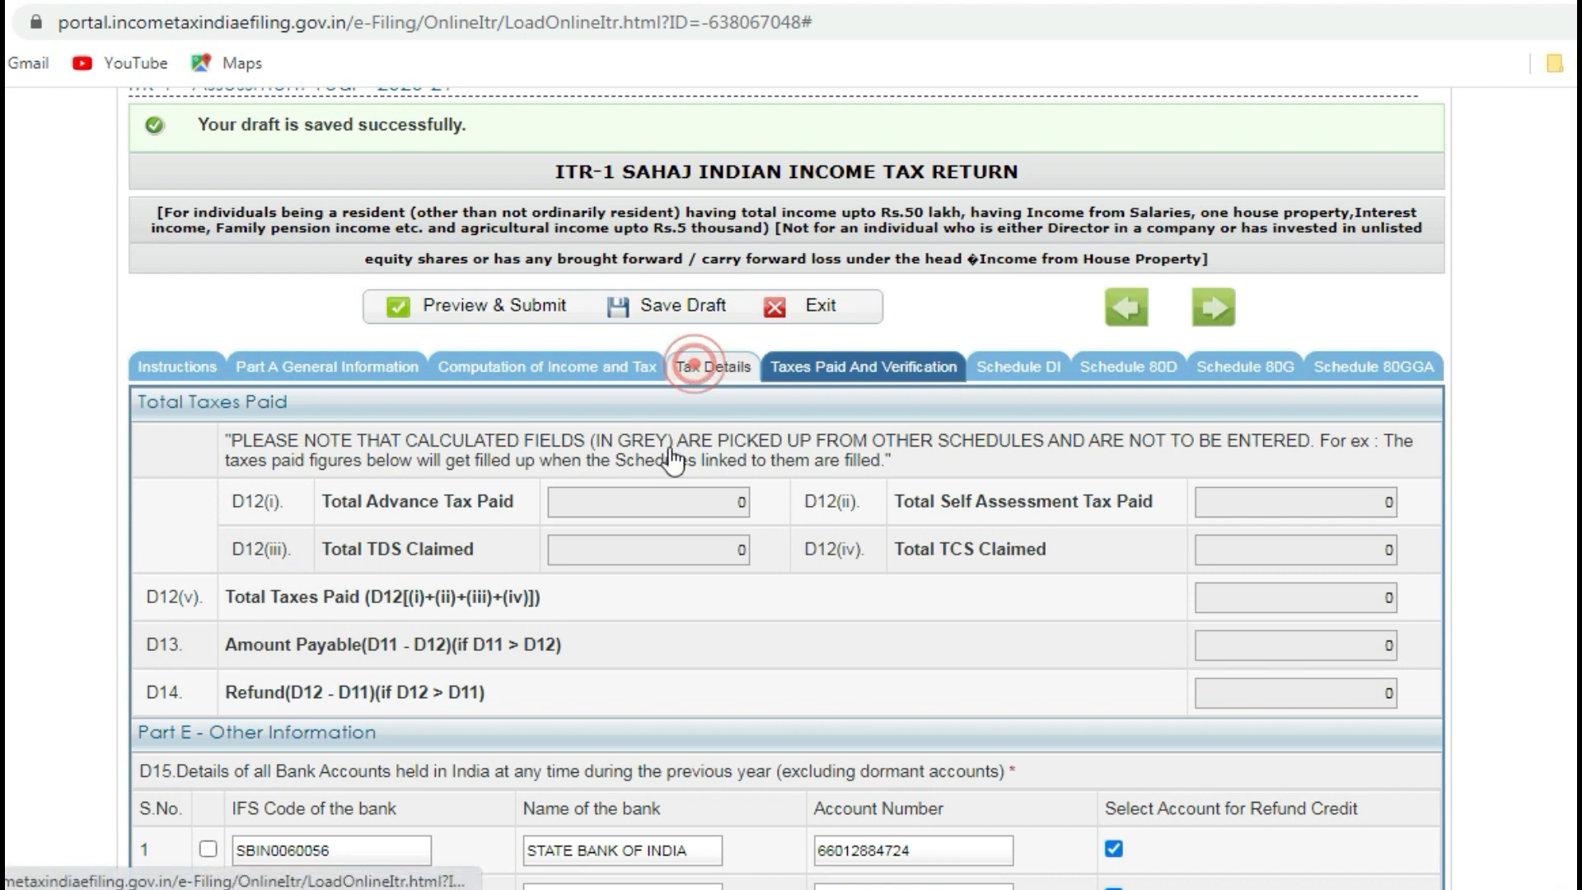
pyautogui.scroll(-10, 605, 631)
pyautogui.scroll(-5, 601, 654)
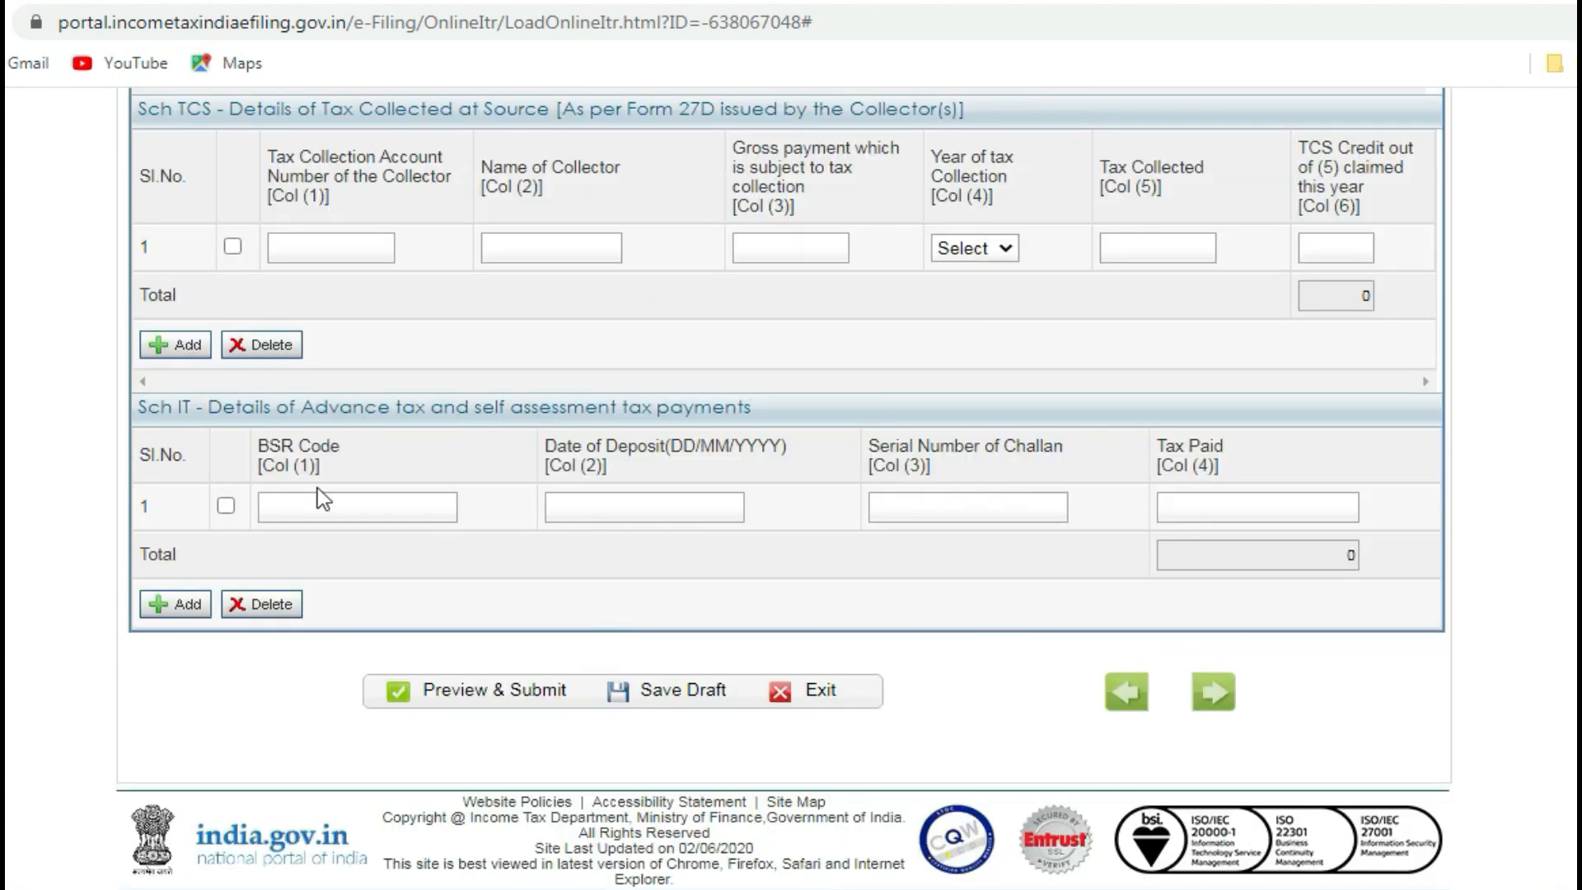
pyautogui.scroll(10, 354, 486)
pyautogui.scroll(5, 406, 476)
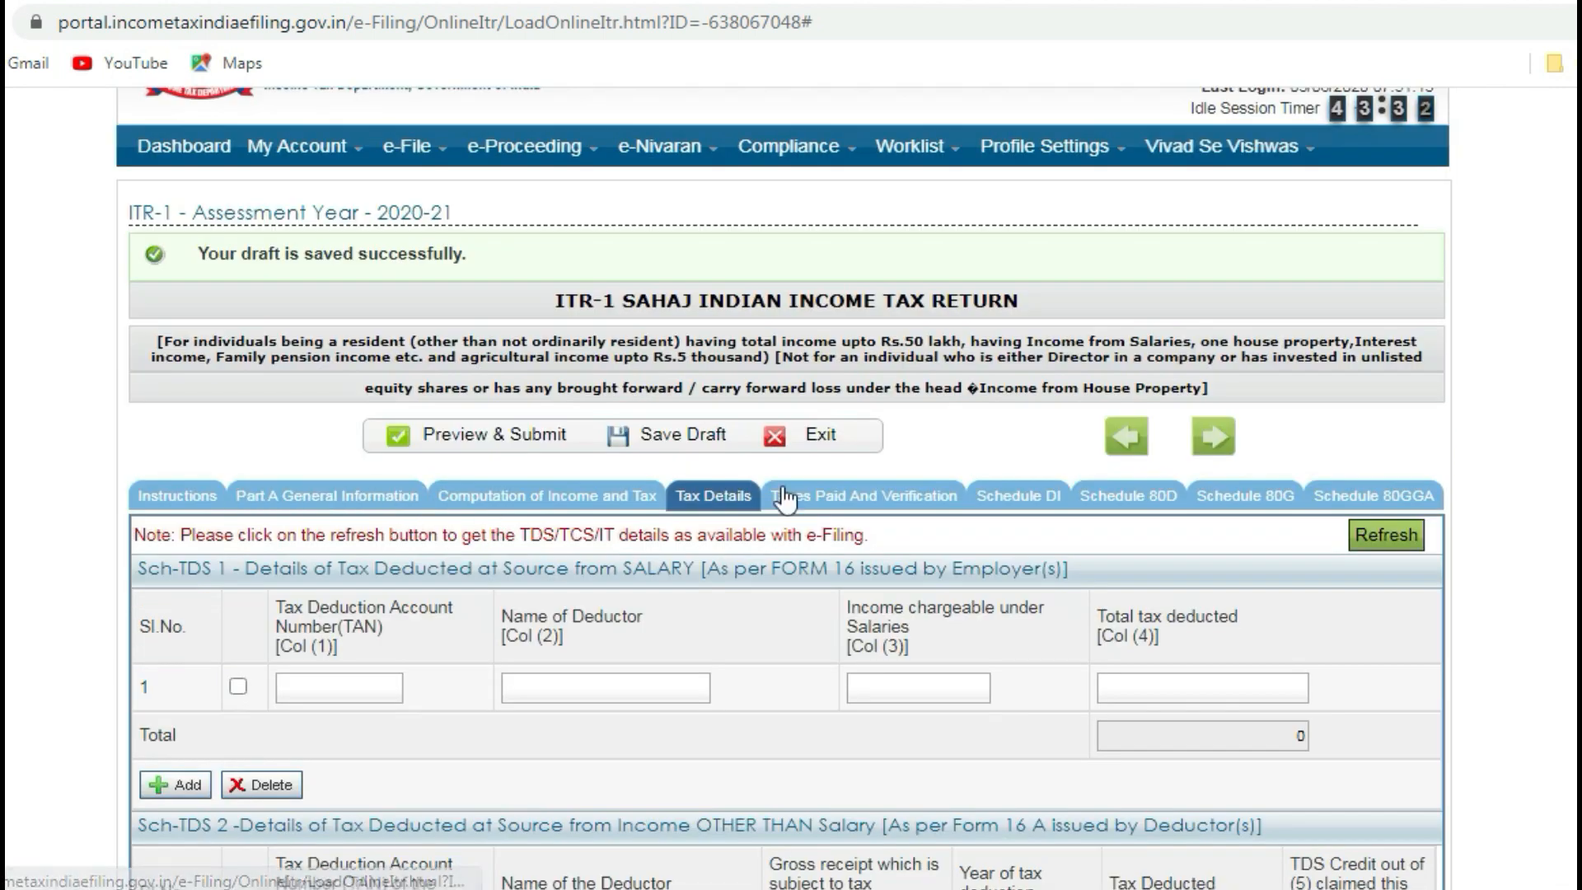
pyautogui.click(825, 497)
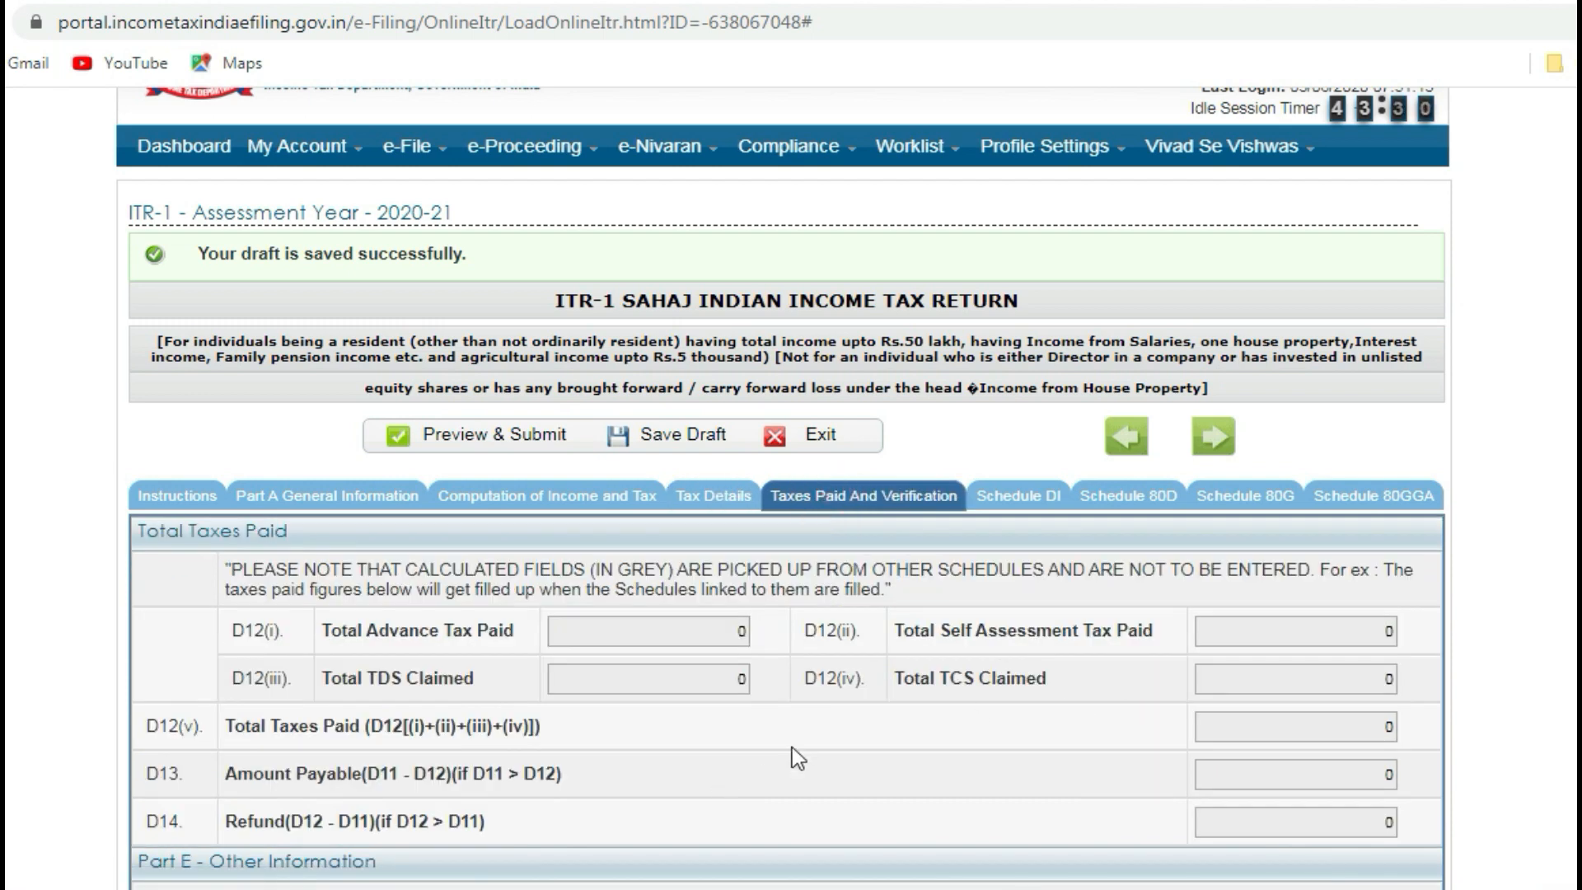
pyautogui.scroll(-5, 793, 752)
pyautogui.scroll(3, 798, 620)
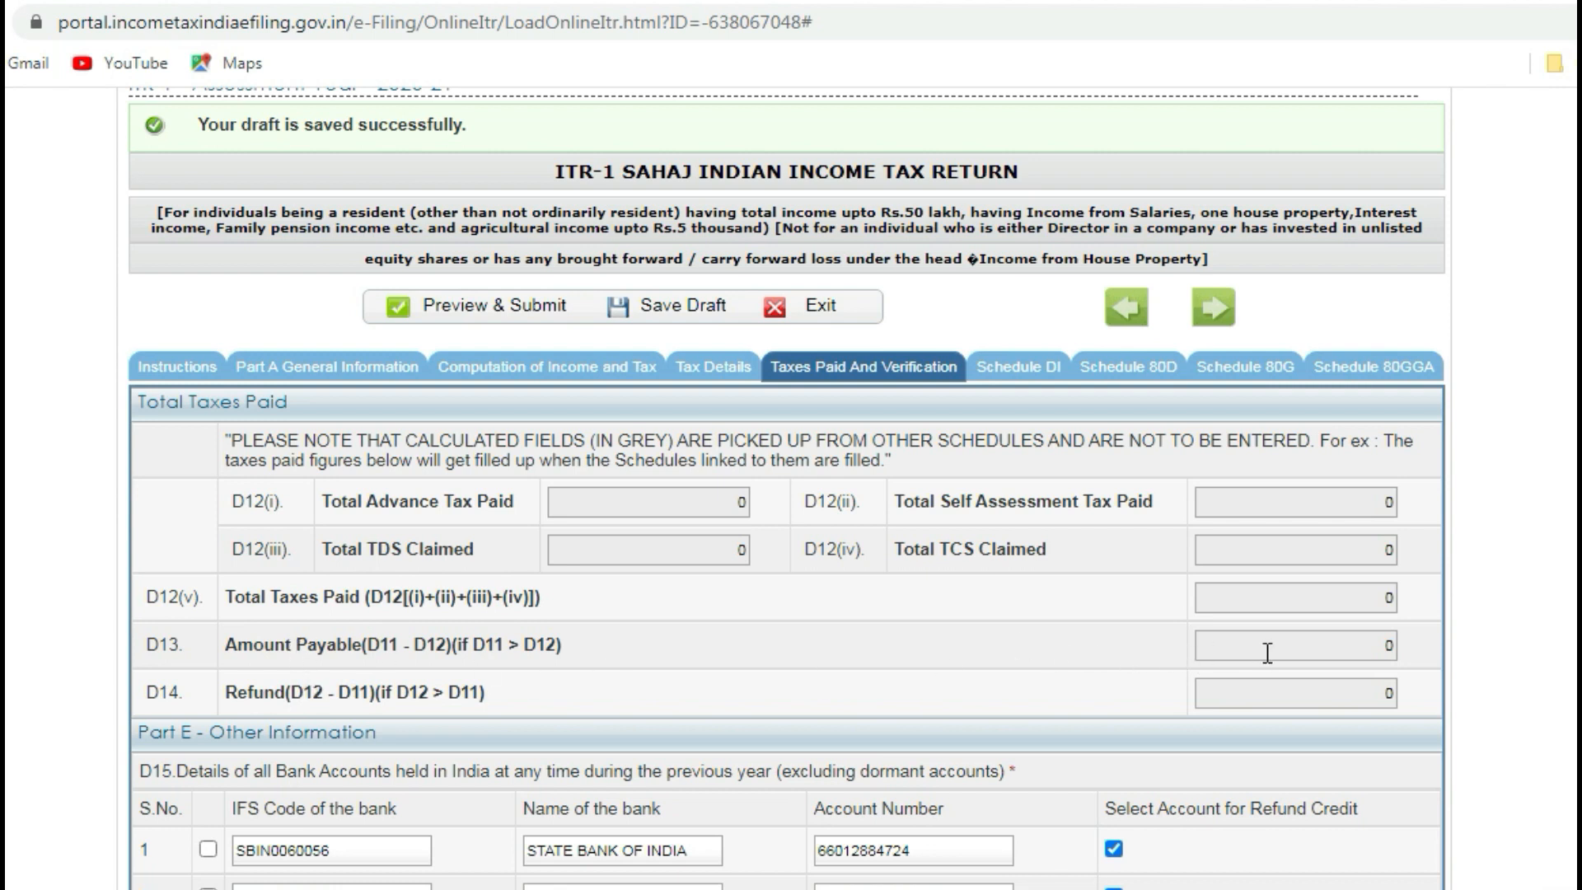
# - Set the capacity in the Verification declaration to Self and fill in the place
pyautogui.scroll(-2, 1267, 653)
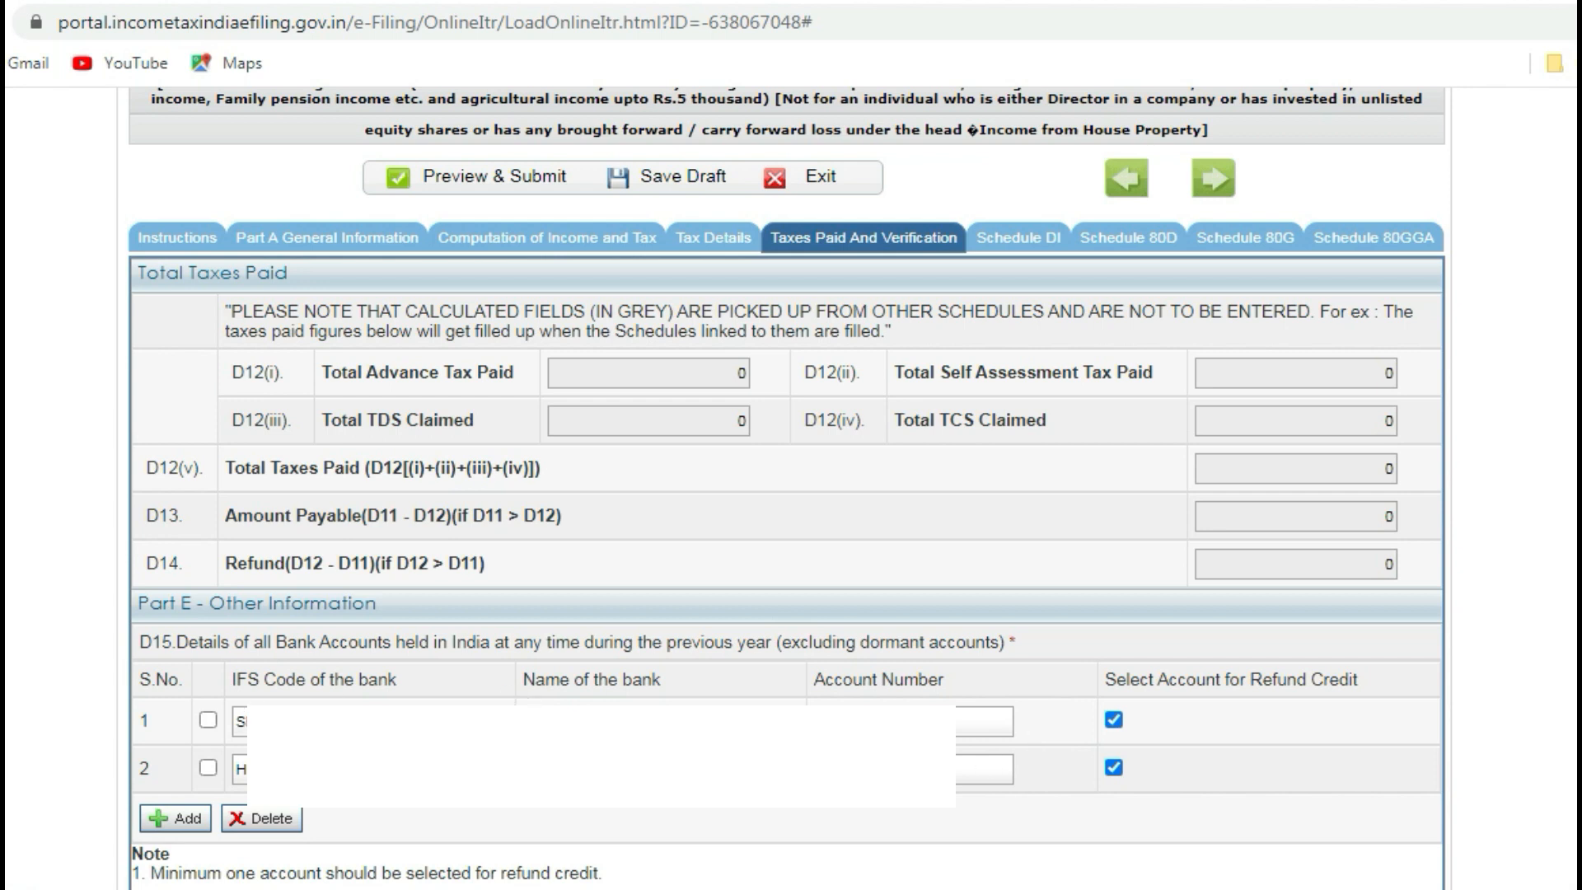
pyautogui.scroll(-5, 1165, 733)
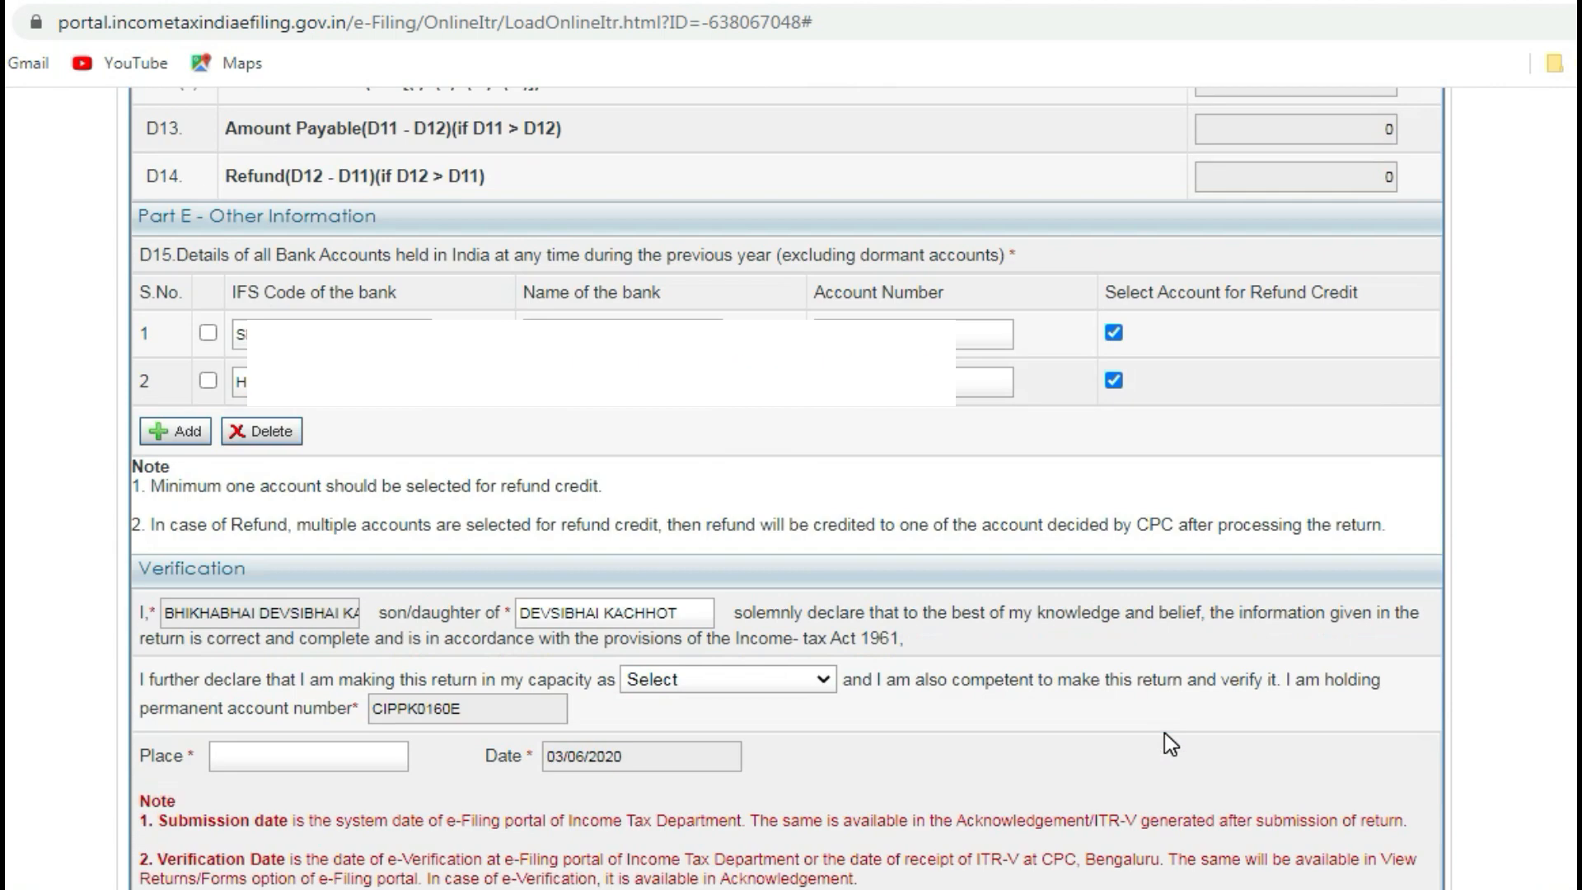
pyautogui.scroll(-3, 1084, 699)
pyautogui.scroll(-2, 873, 536)
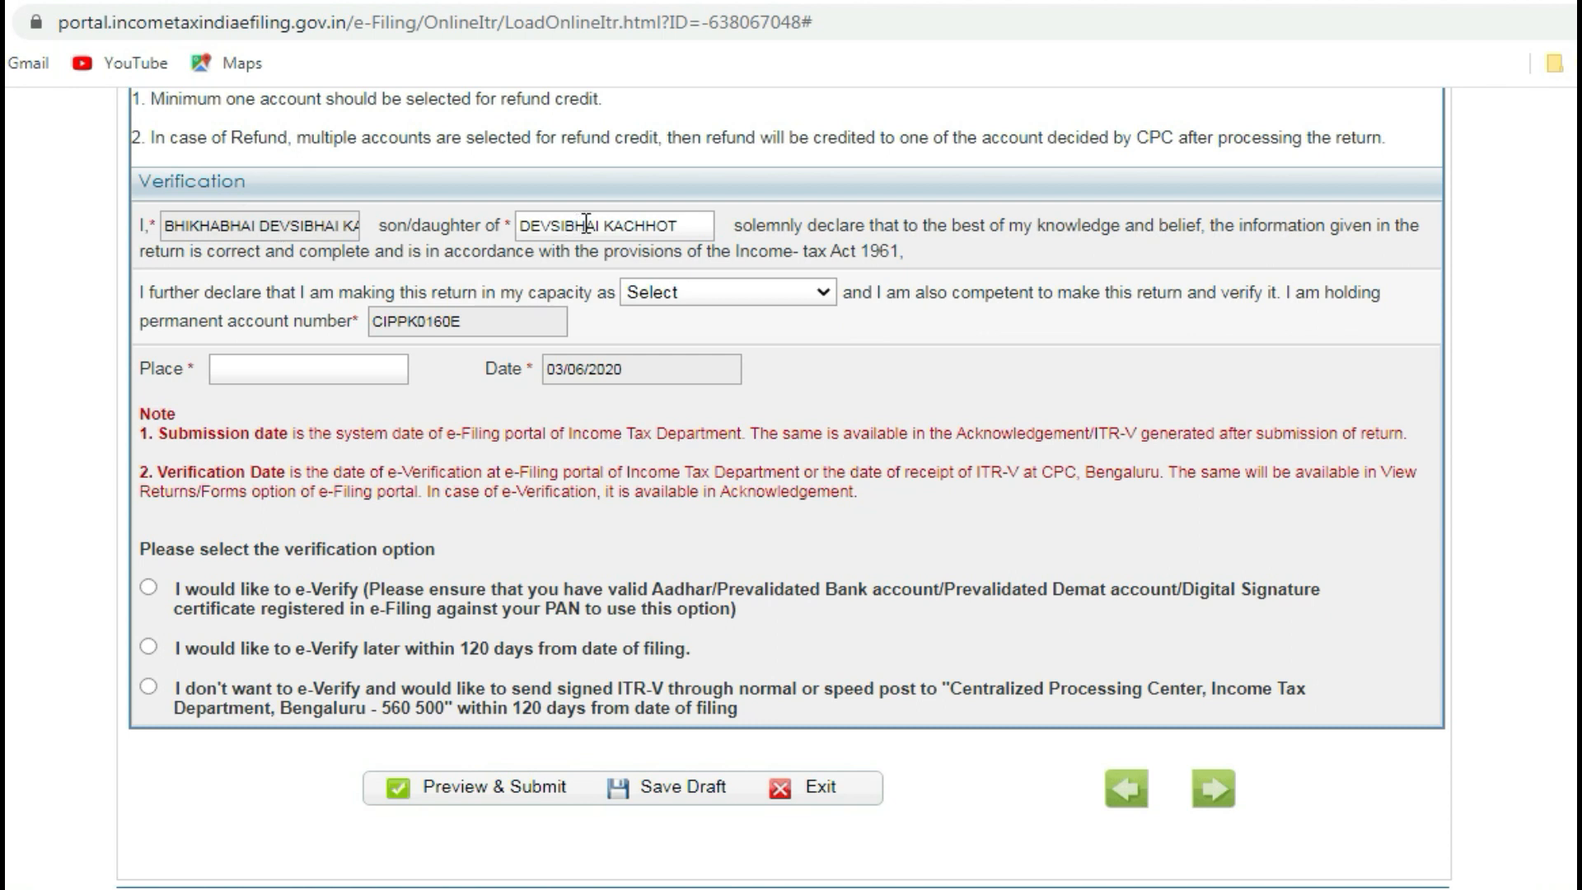
pyautogui.click(738, 301)
pyautogui.click(724, 342)
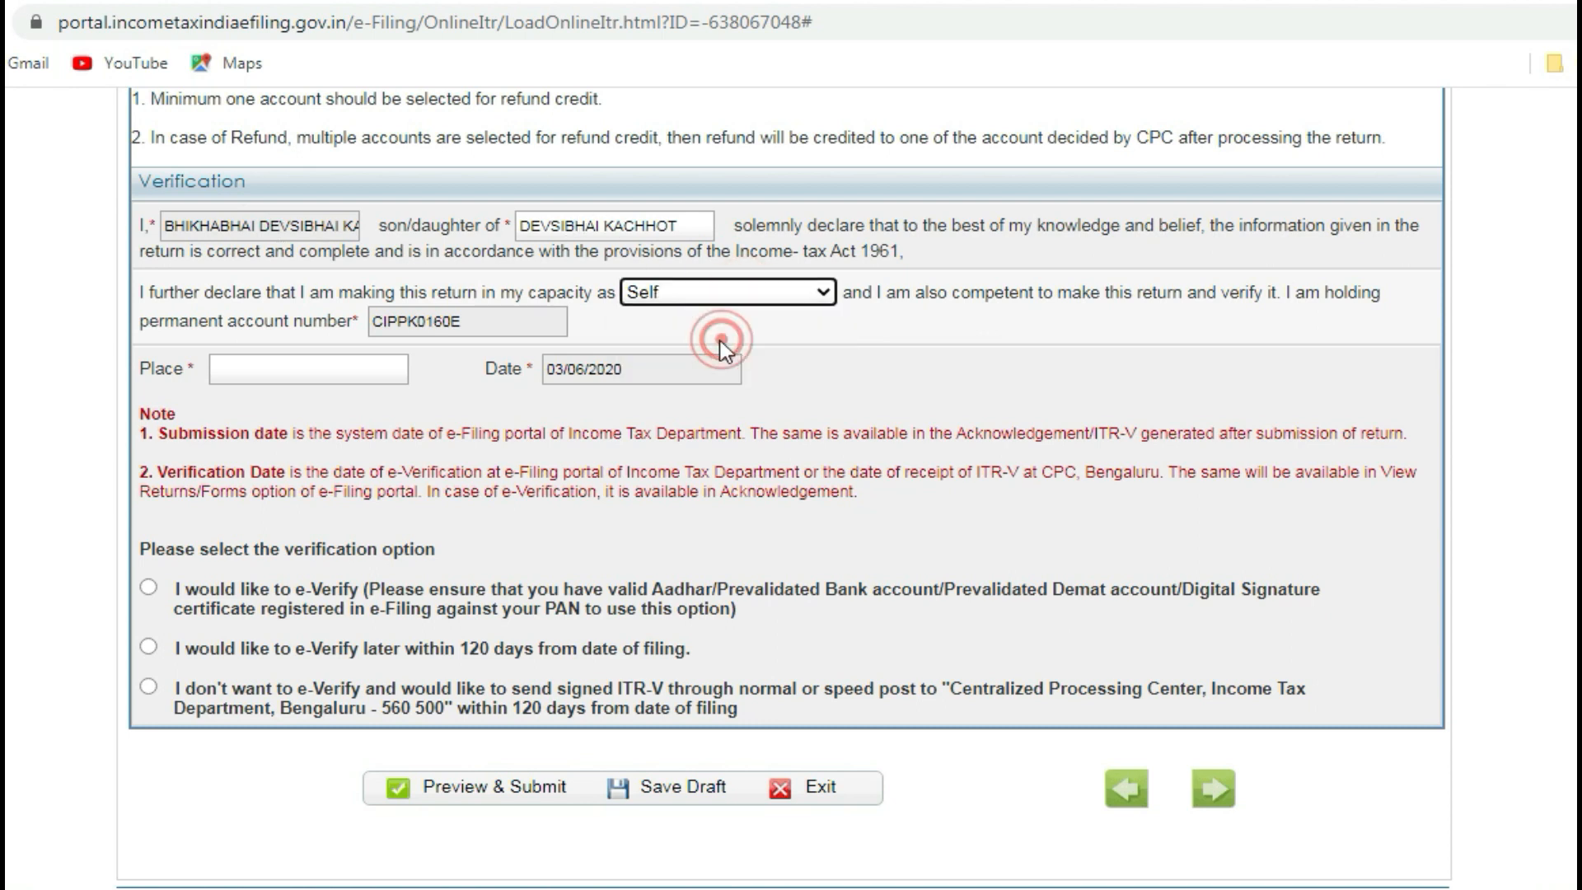
pyautogui.click(322, 372)
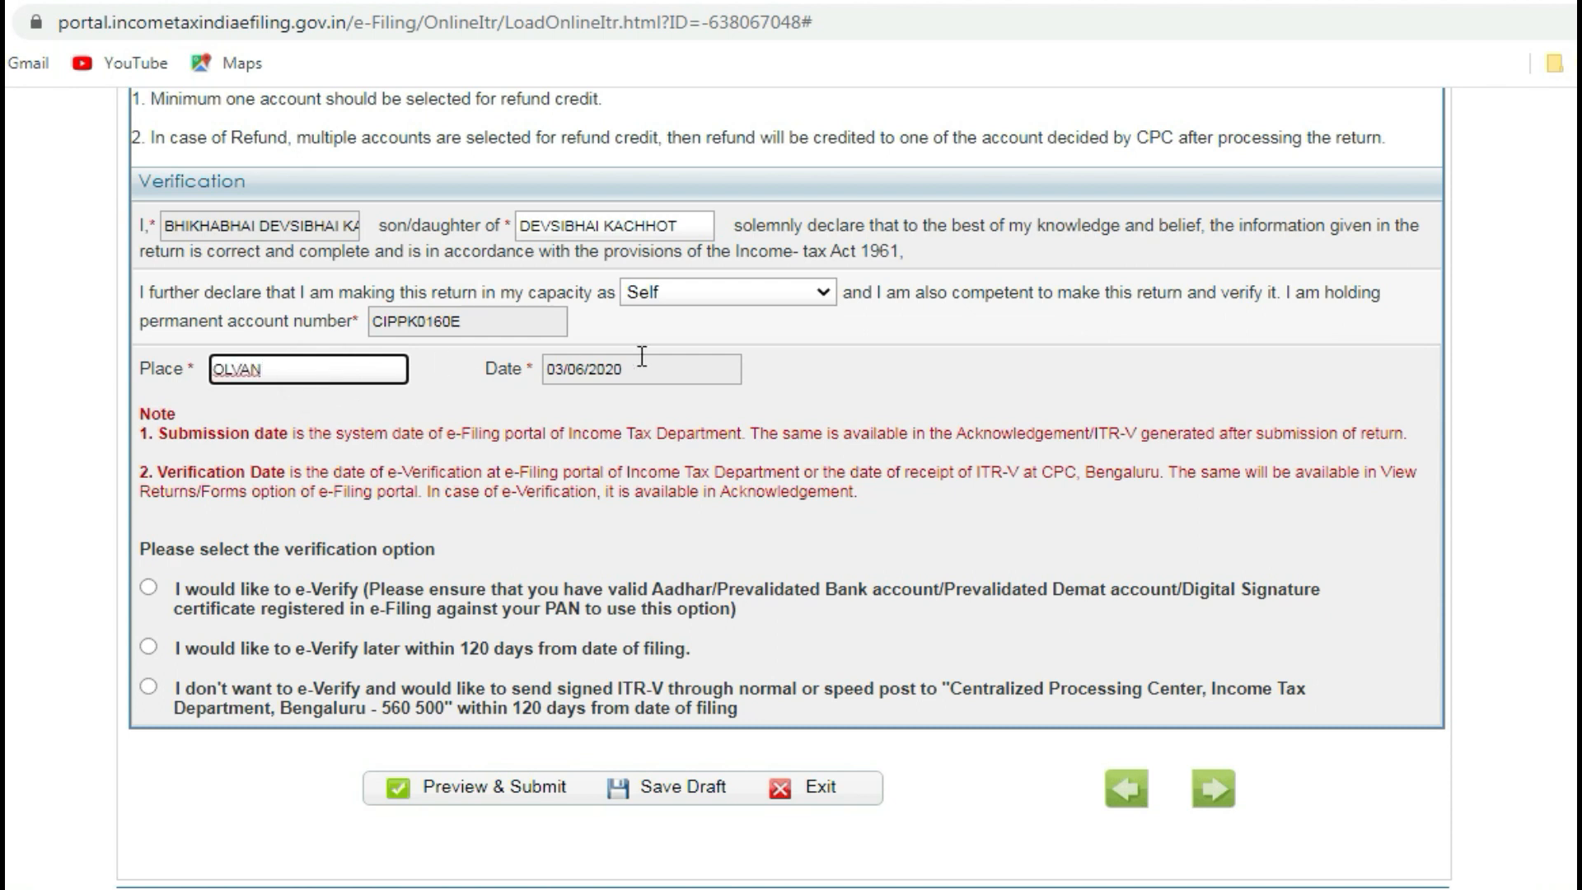
# - Choose to e-Verify later within 120 days from the date of filing and save the draft
pyautogui.click(149, 647)
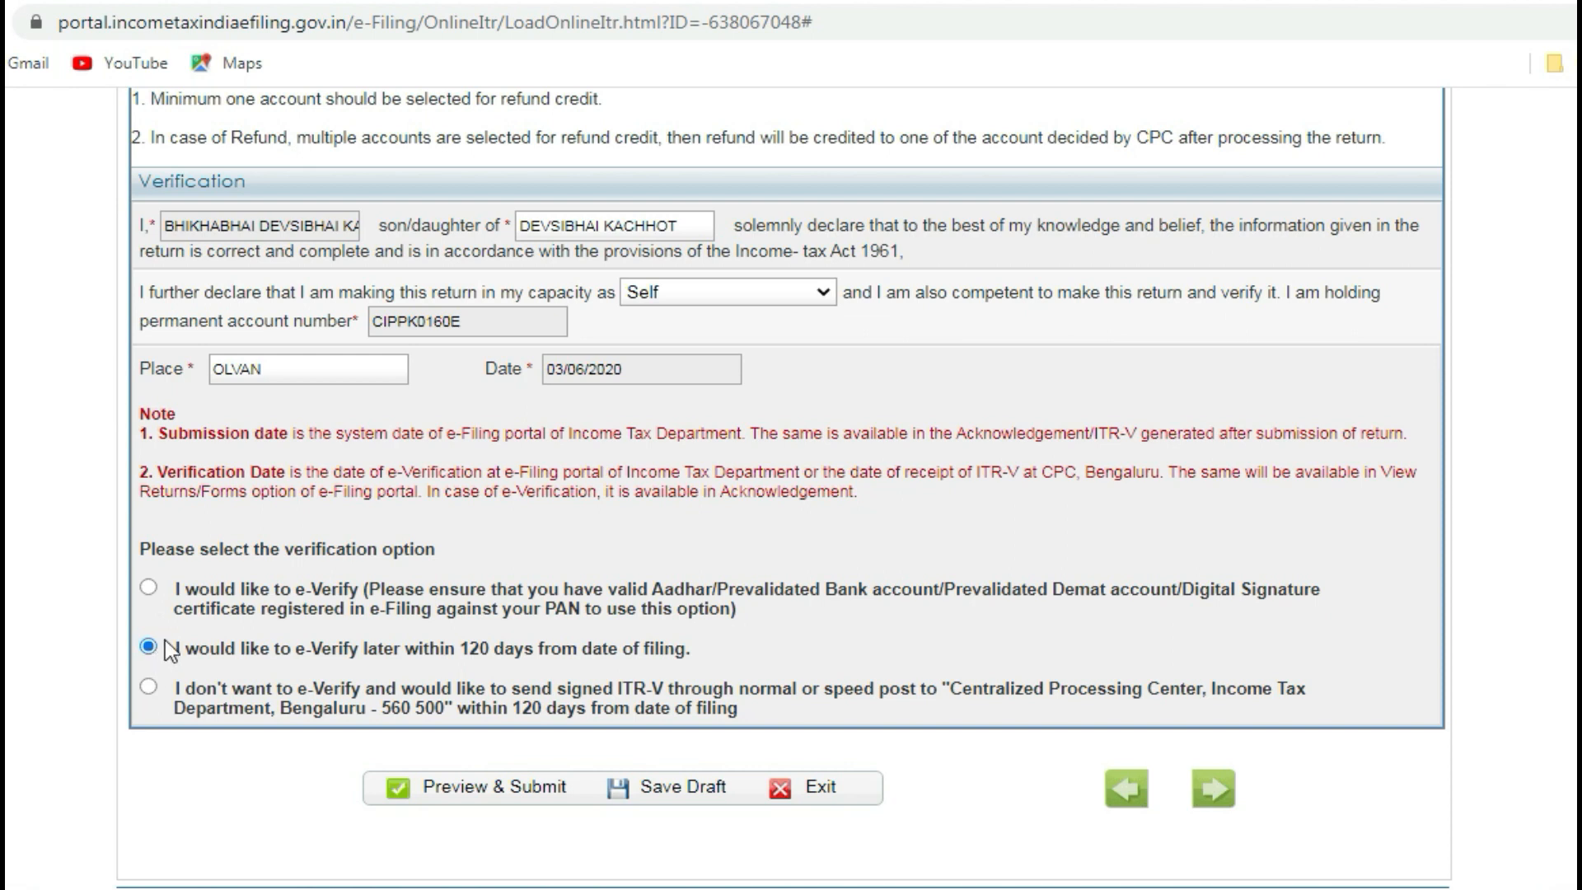
pyautogui.click(702, 794)
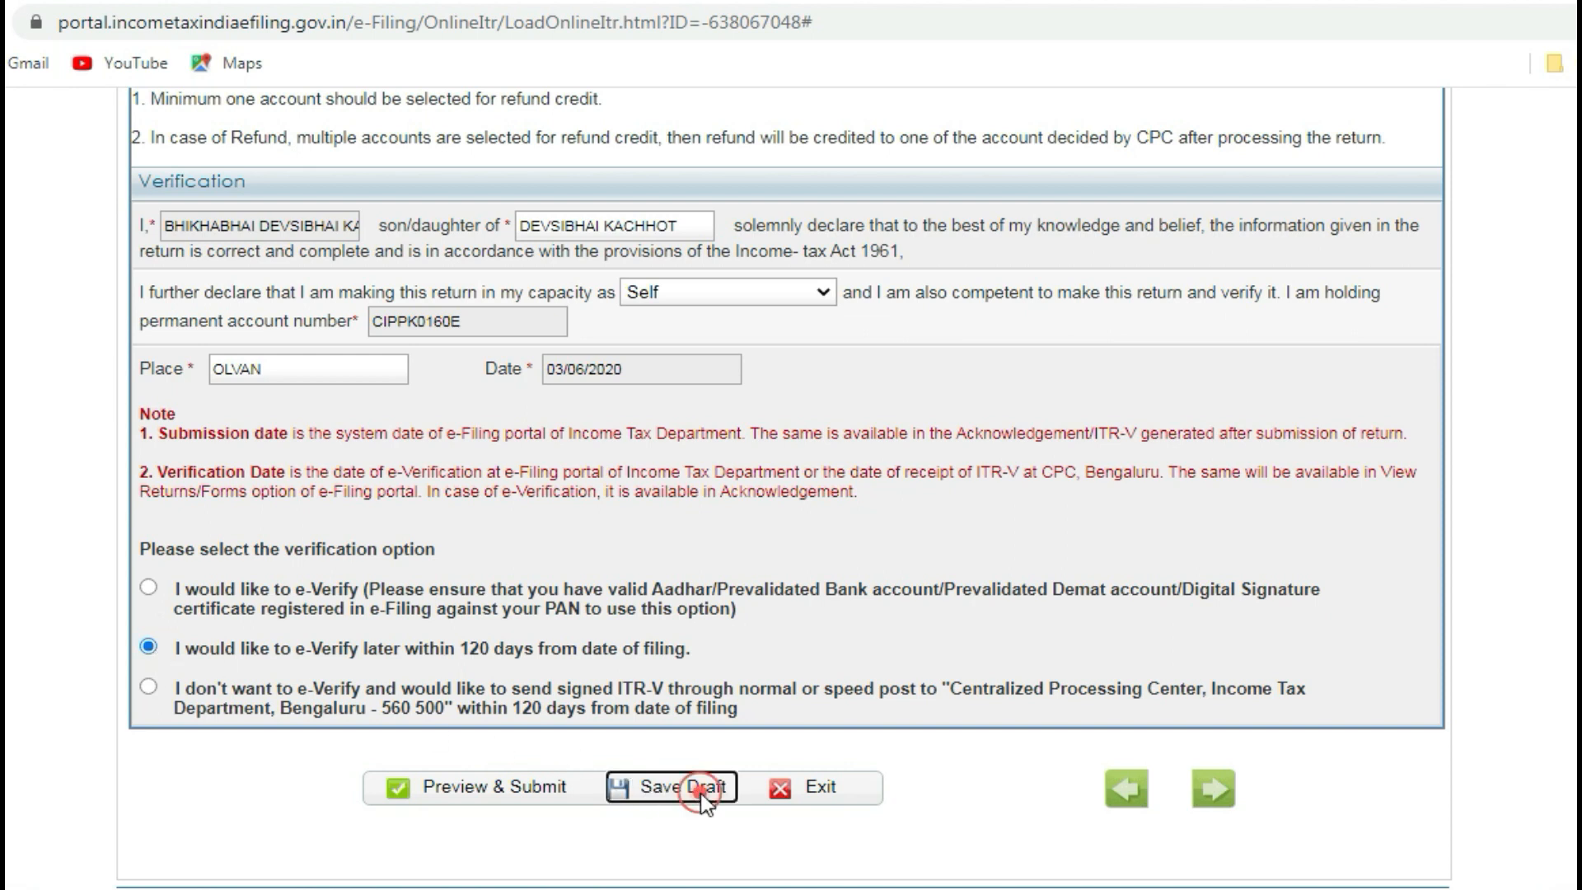
pyautogui.scroll(3, 750, 659)
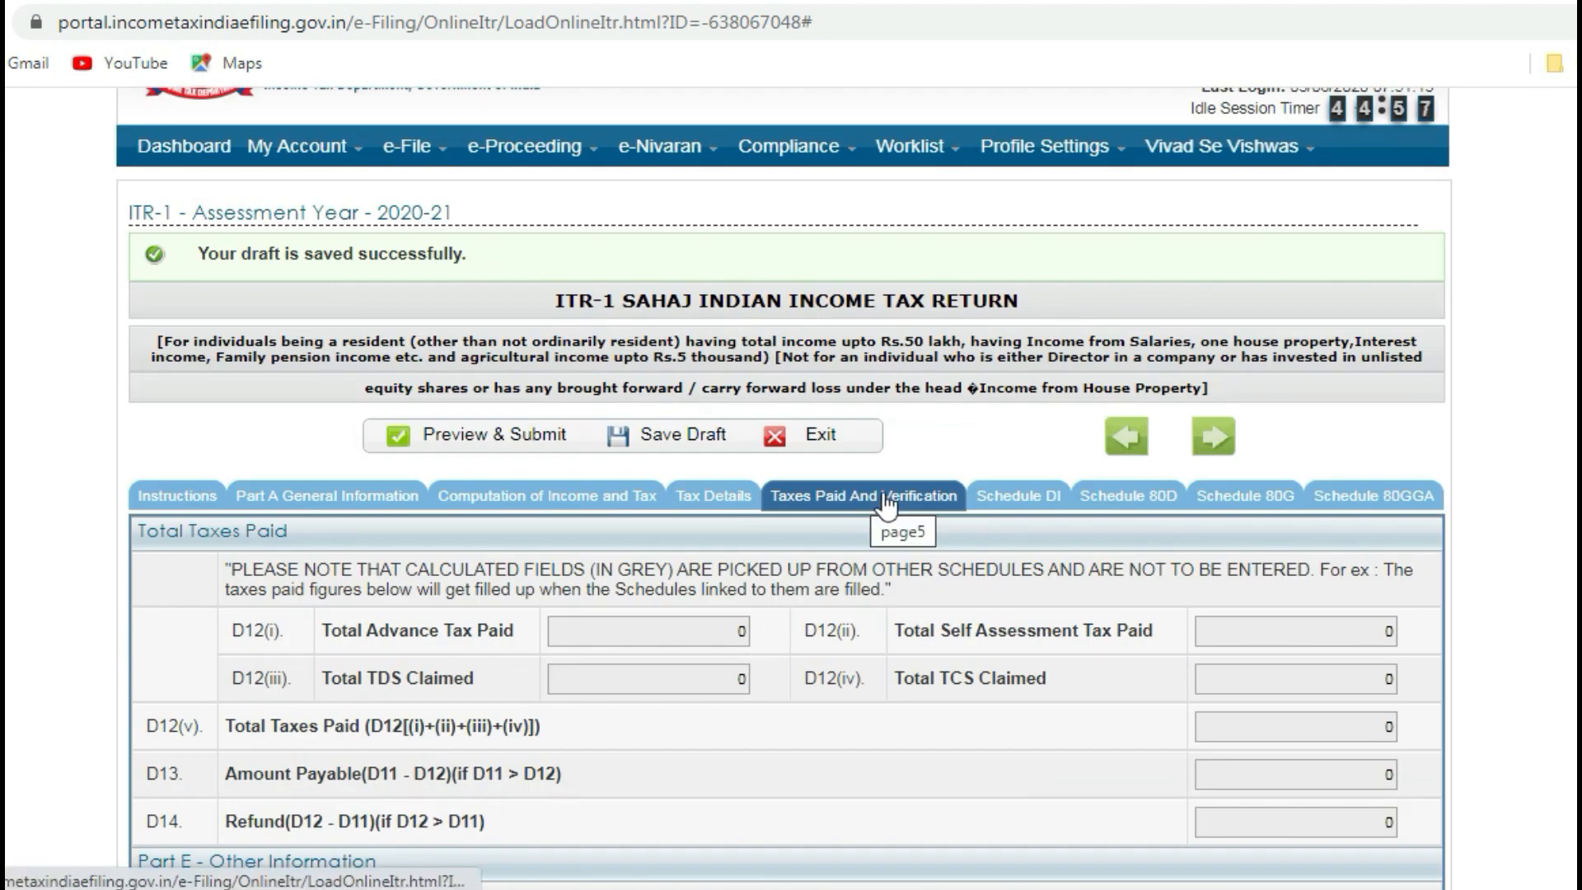
# - Look at Schedule DI and review the Part C deductions and total income in Computation of Income and Tax
pyautogui.click(1016, 503)
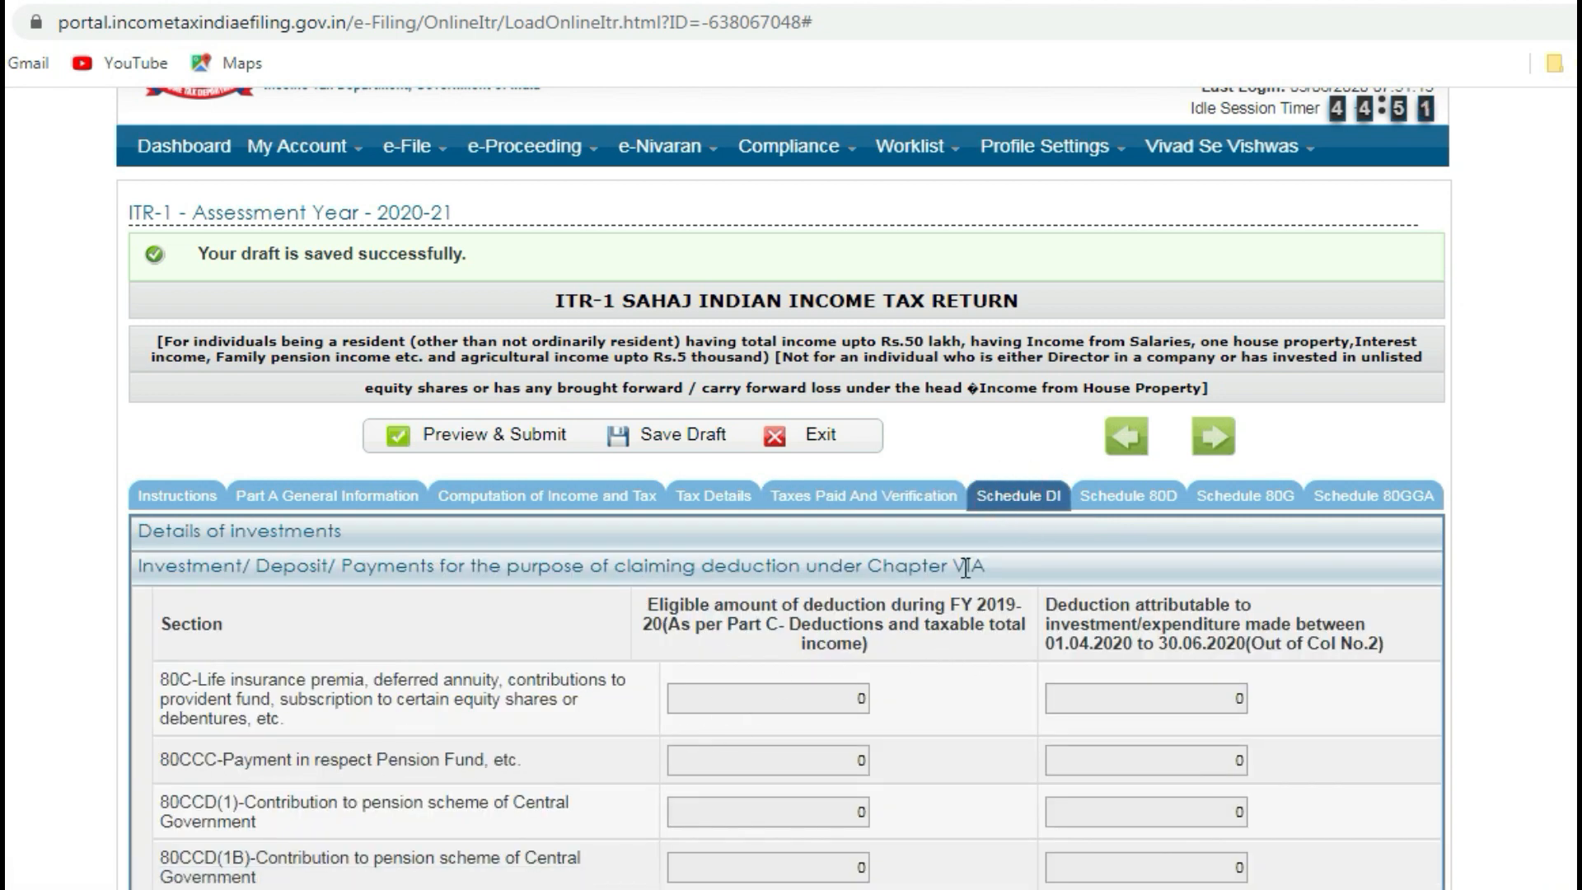
pyautogui.click(540, 497)
pyautogui.scroll(-15, 758, 634)
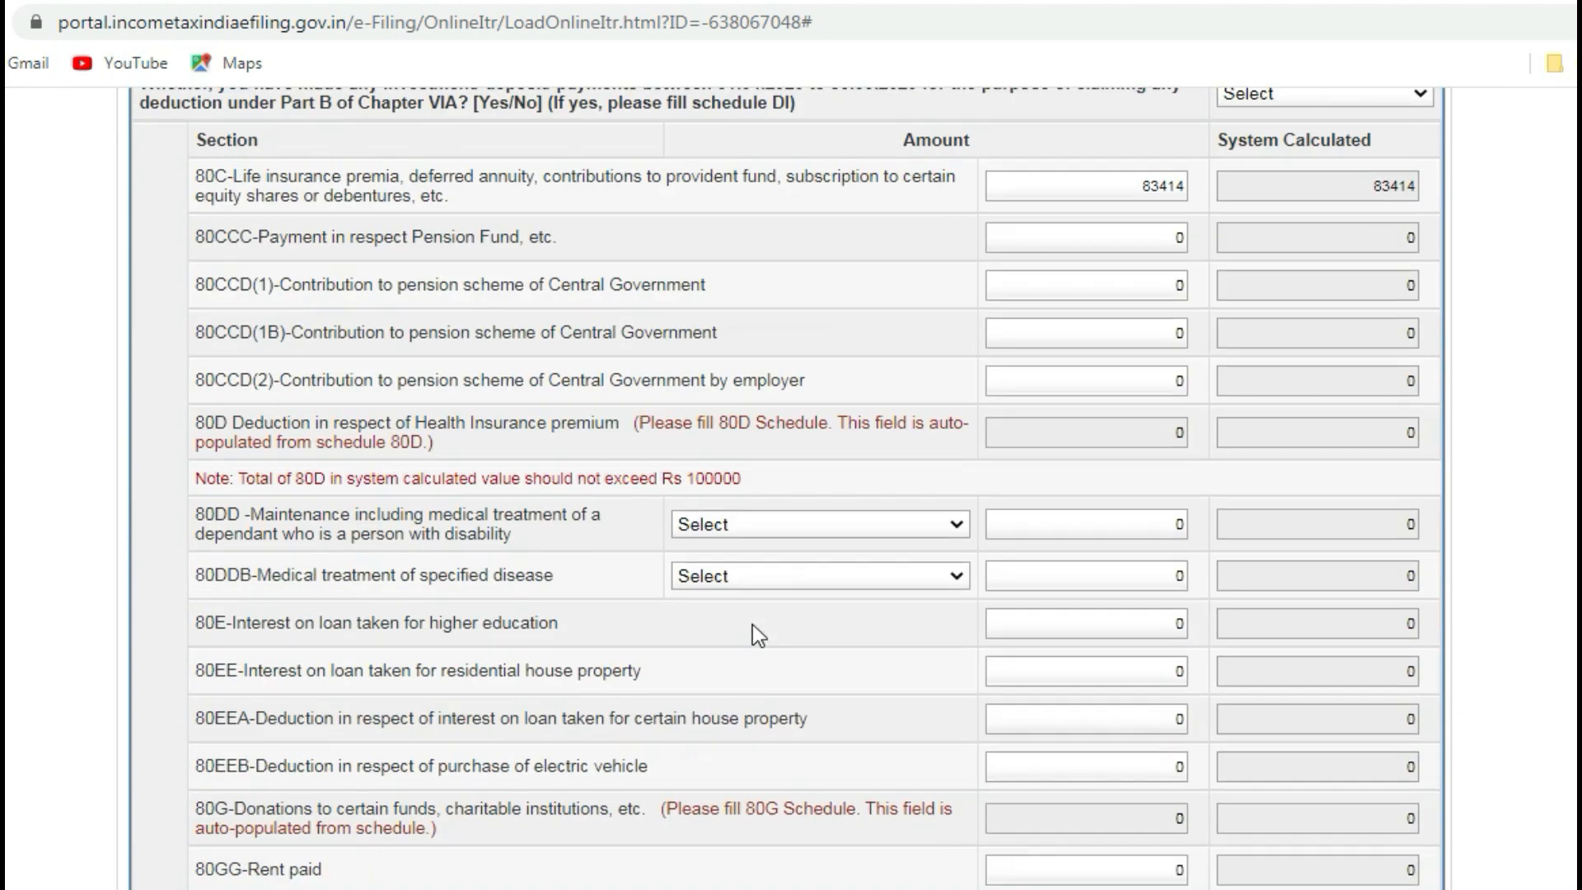
pyautogui.scroll(4, 757, 631)
pyautogui.scroll(-10, 798, 590)
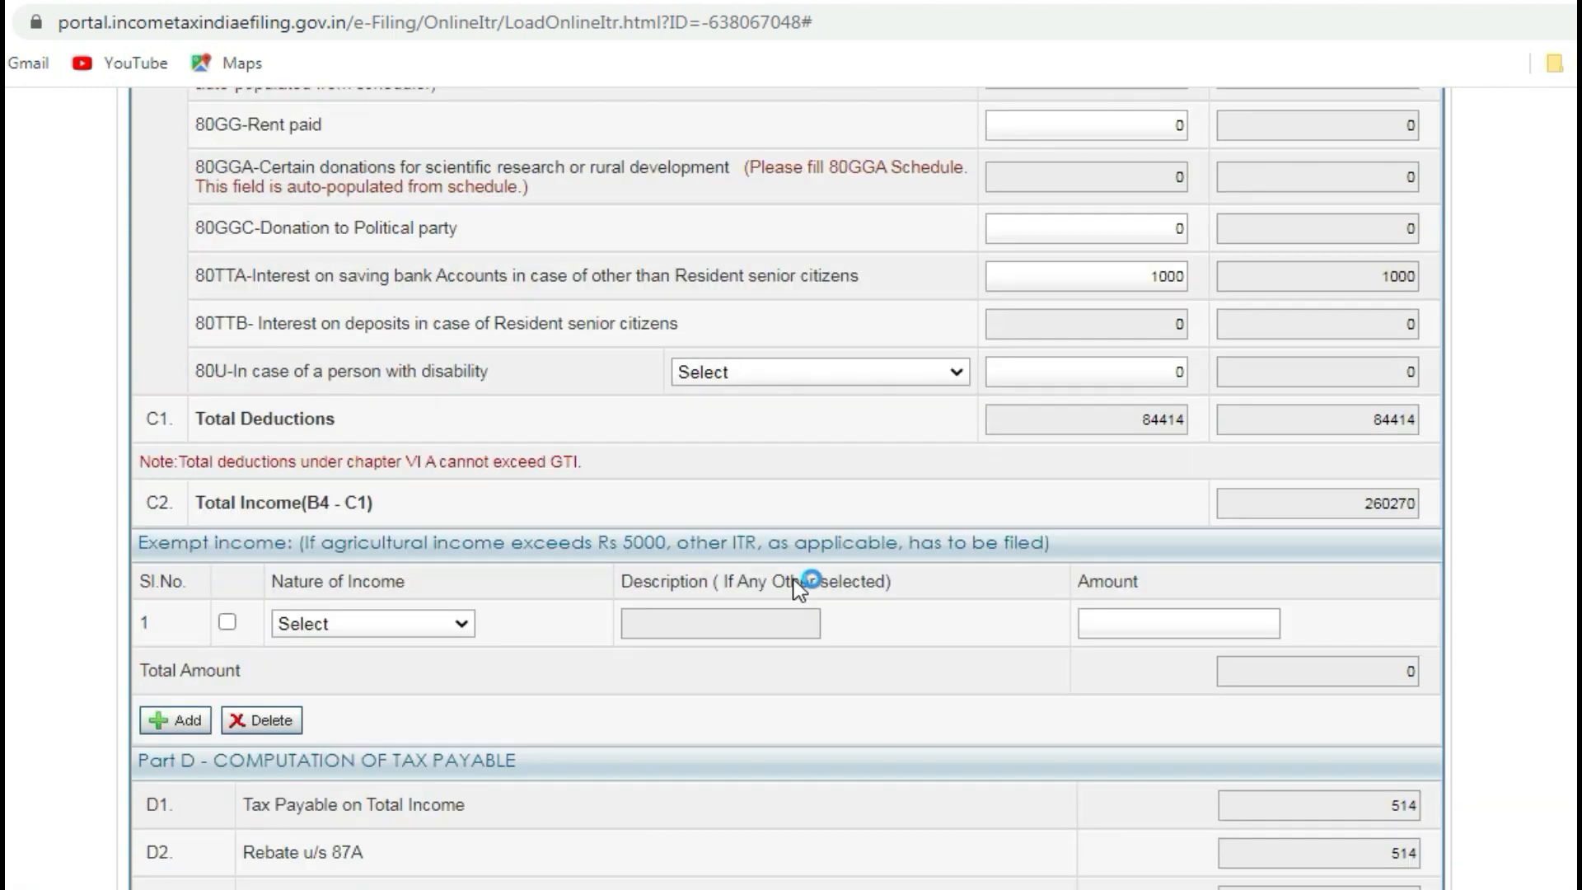
pyautogui.scroll(10, 795, 587)
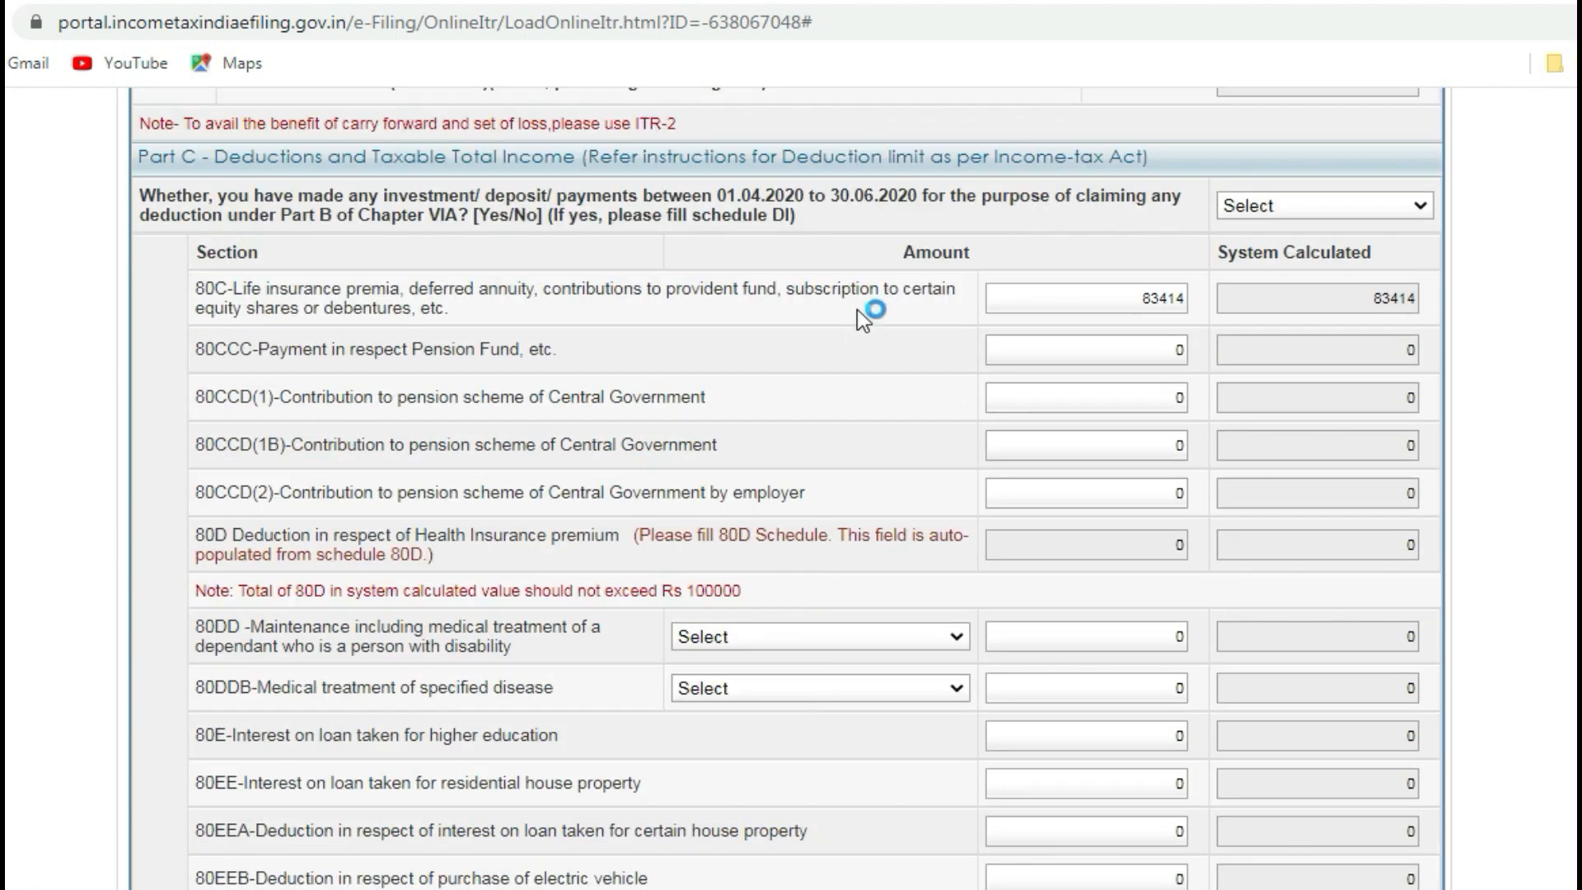
# - Answer YES to the Part C question about investments made between 01.04.2020 and 30.06.2020, and open Schedule DI
pyautogui.click(721, 197)
pyautogui.click(1325, 205)
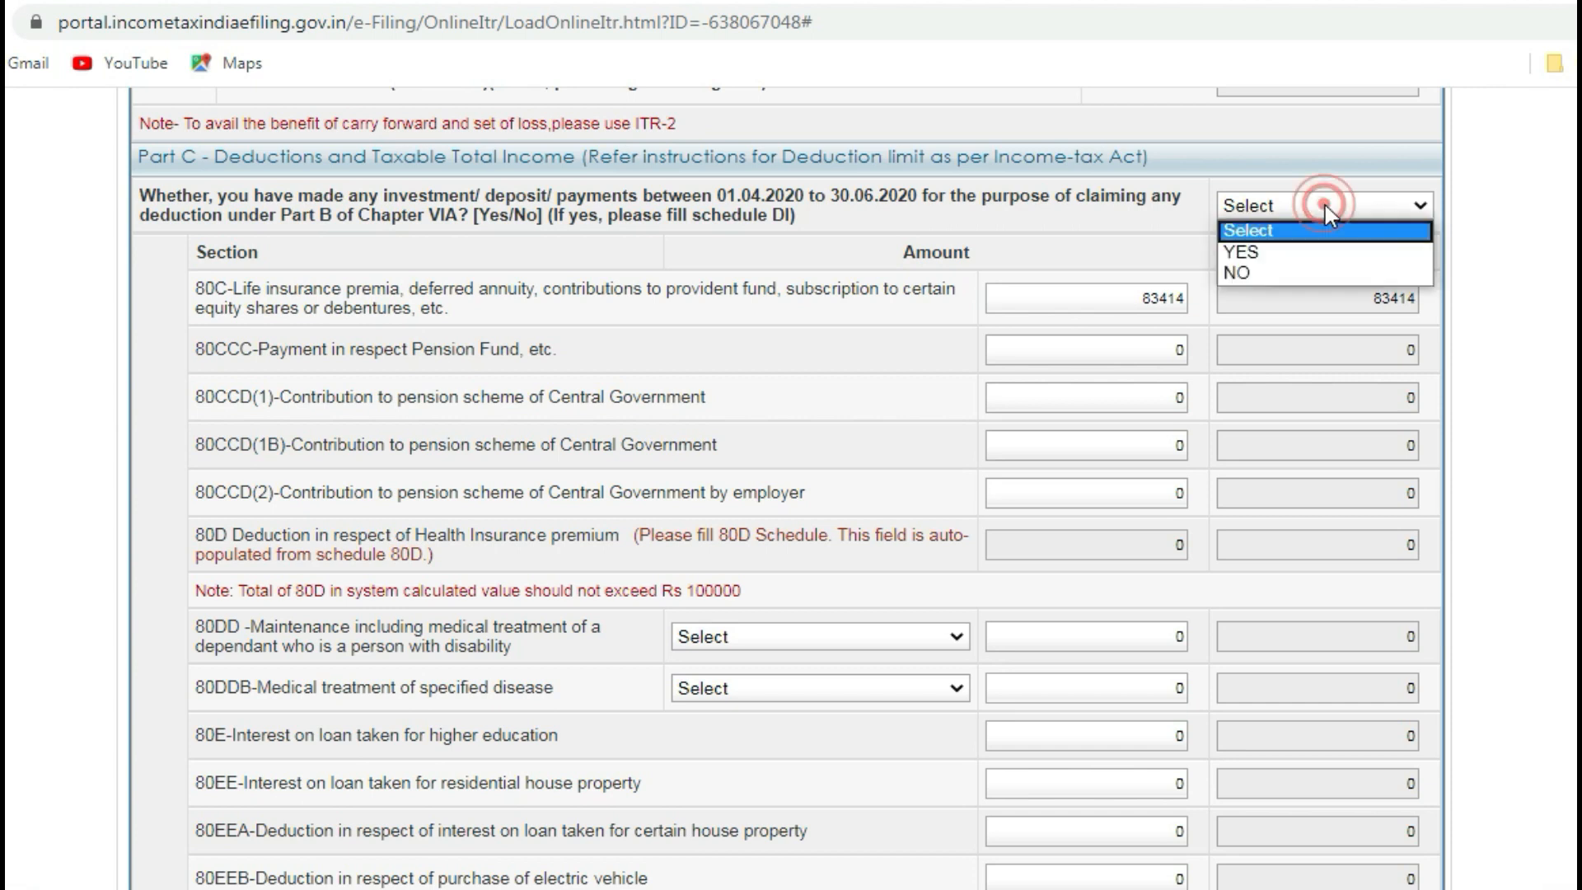
pyautogui.click(1317, 254)
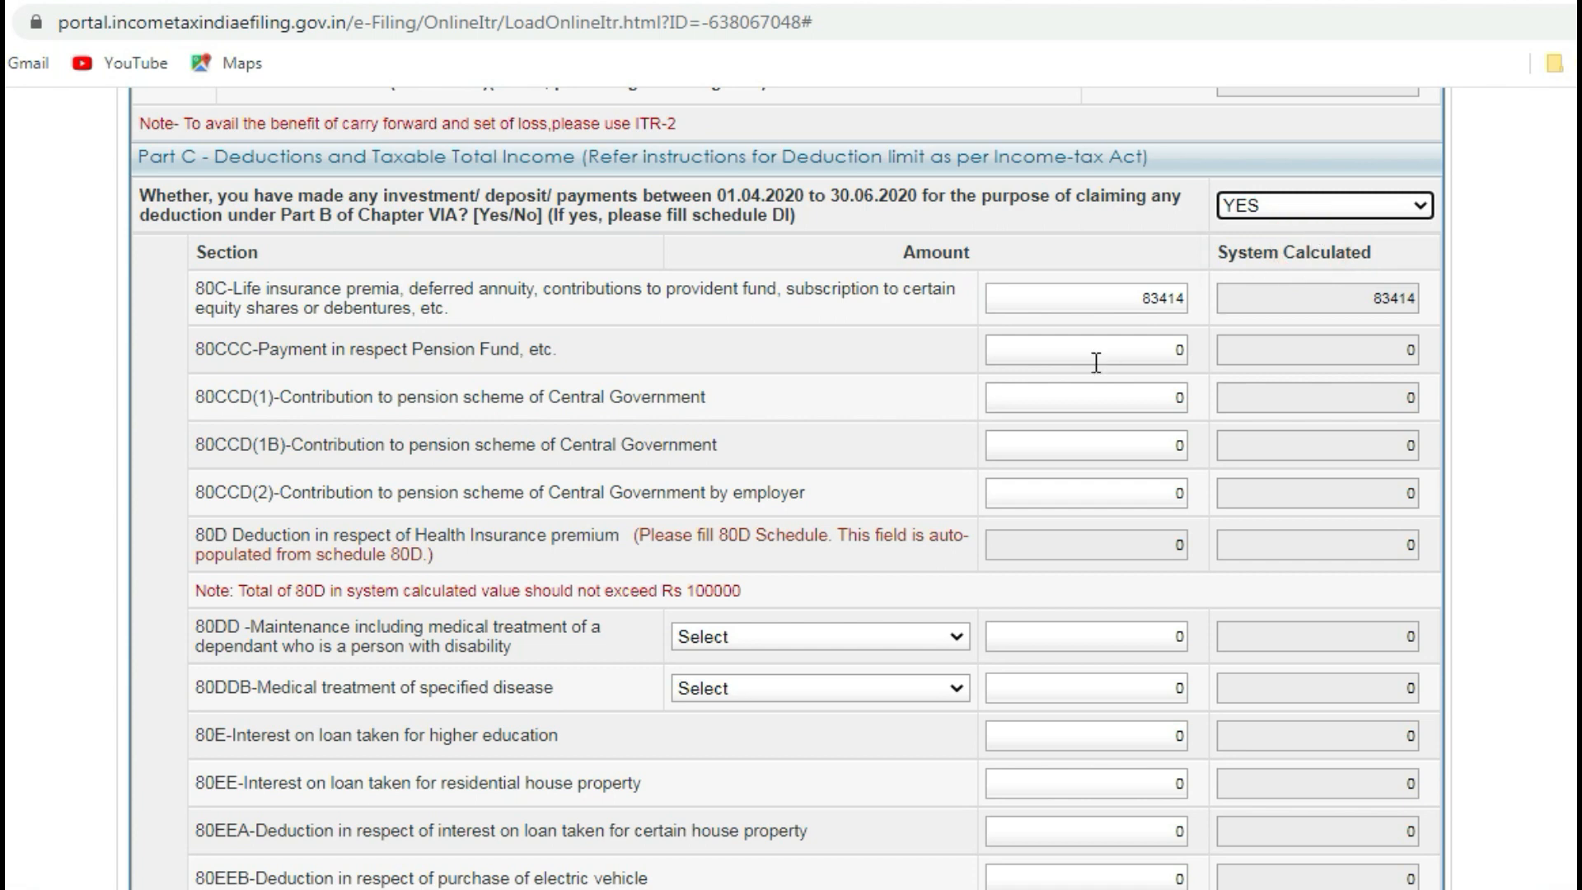
pyautogui.scroll(20, 1089, 363)
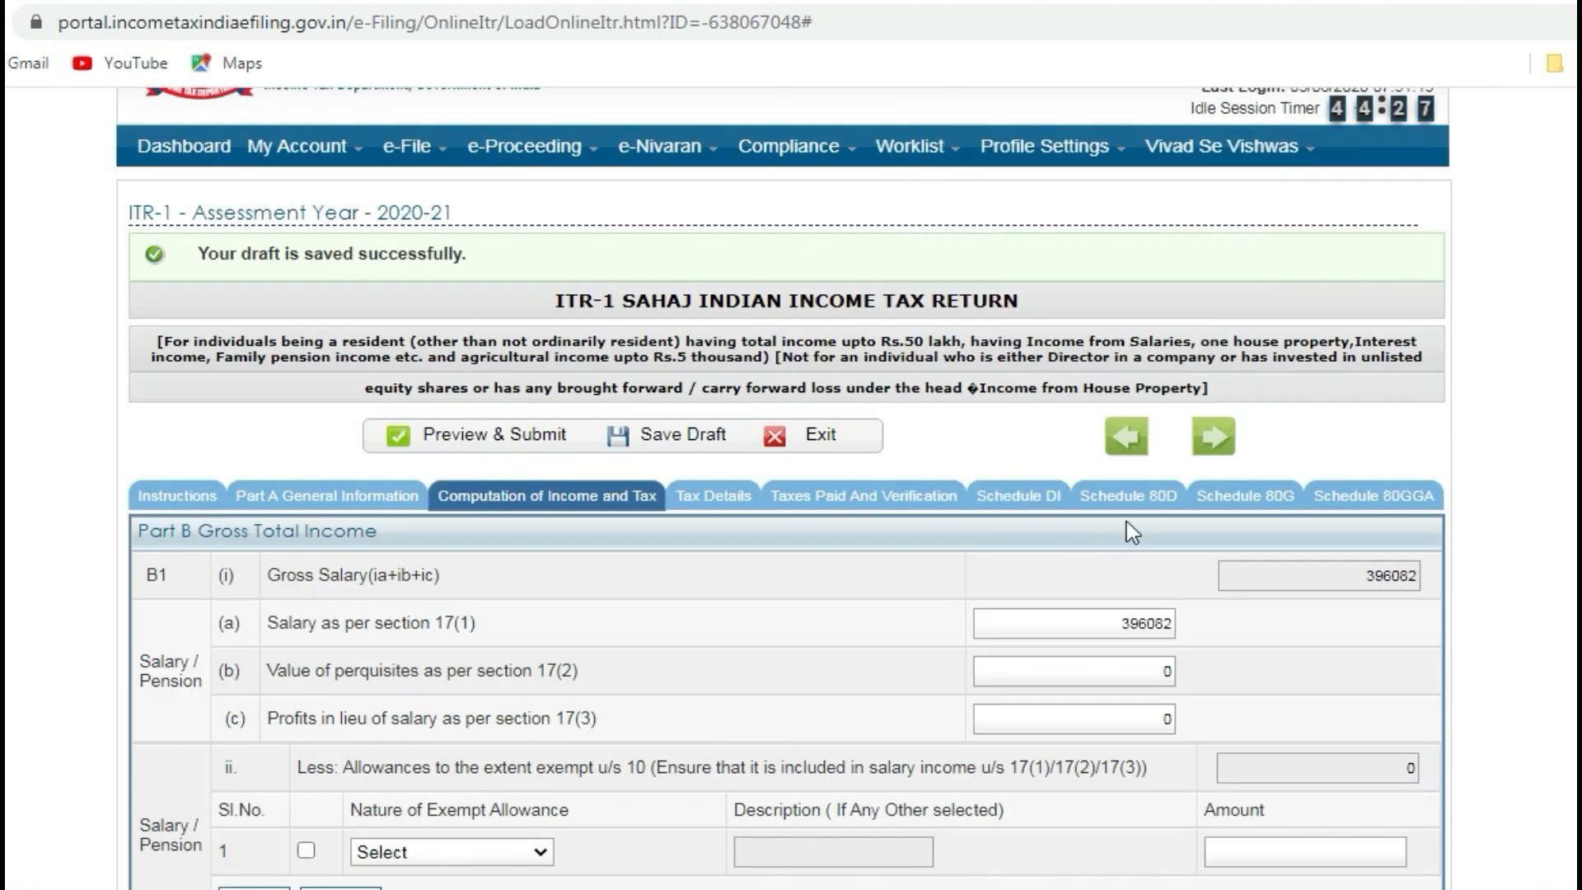
pyautogui.click(1033, 499)
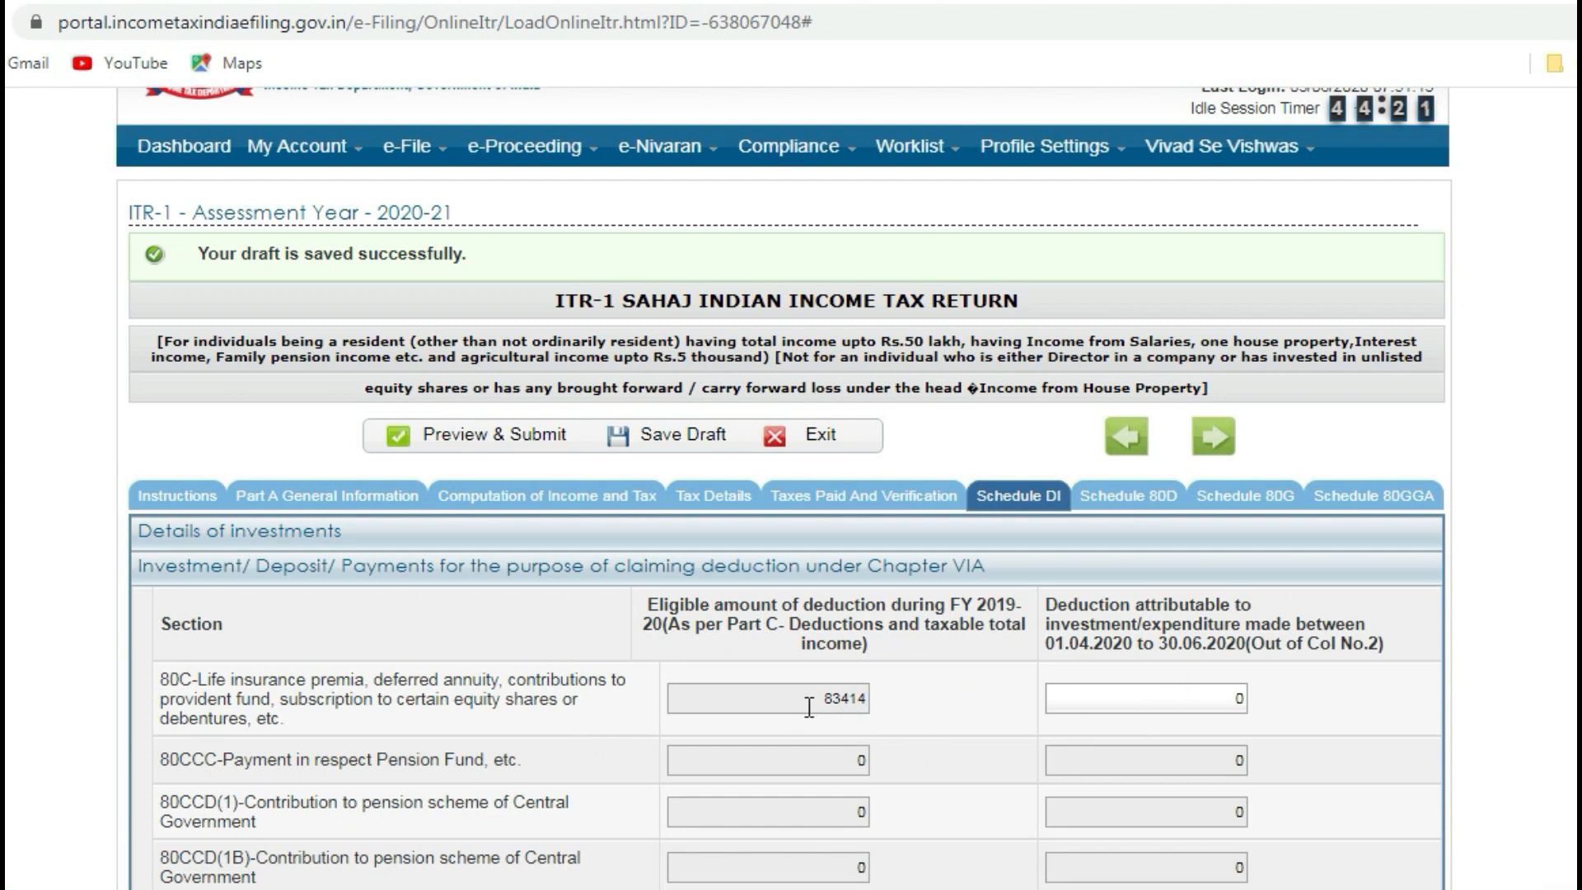
# - Try entering 4000 as the 80C deduction attributable to 01.04.2020 to 30.06.2020 in Schedule DI, and clear the entry
pyautogui.click(1216, 700)
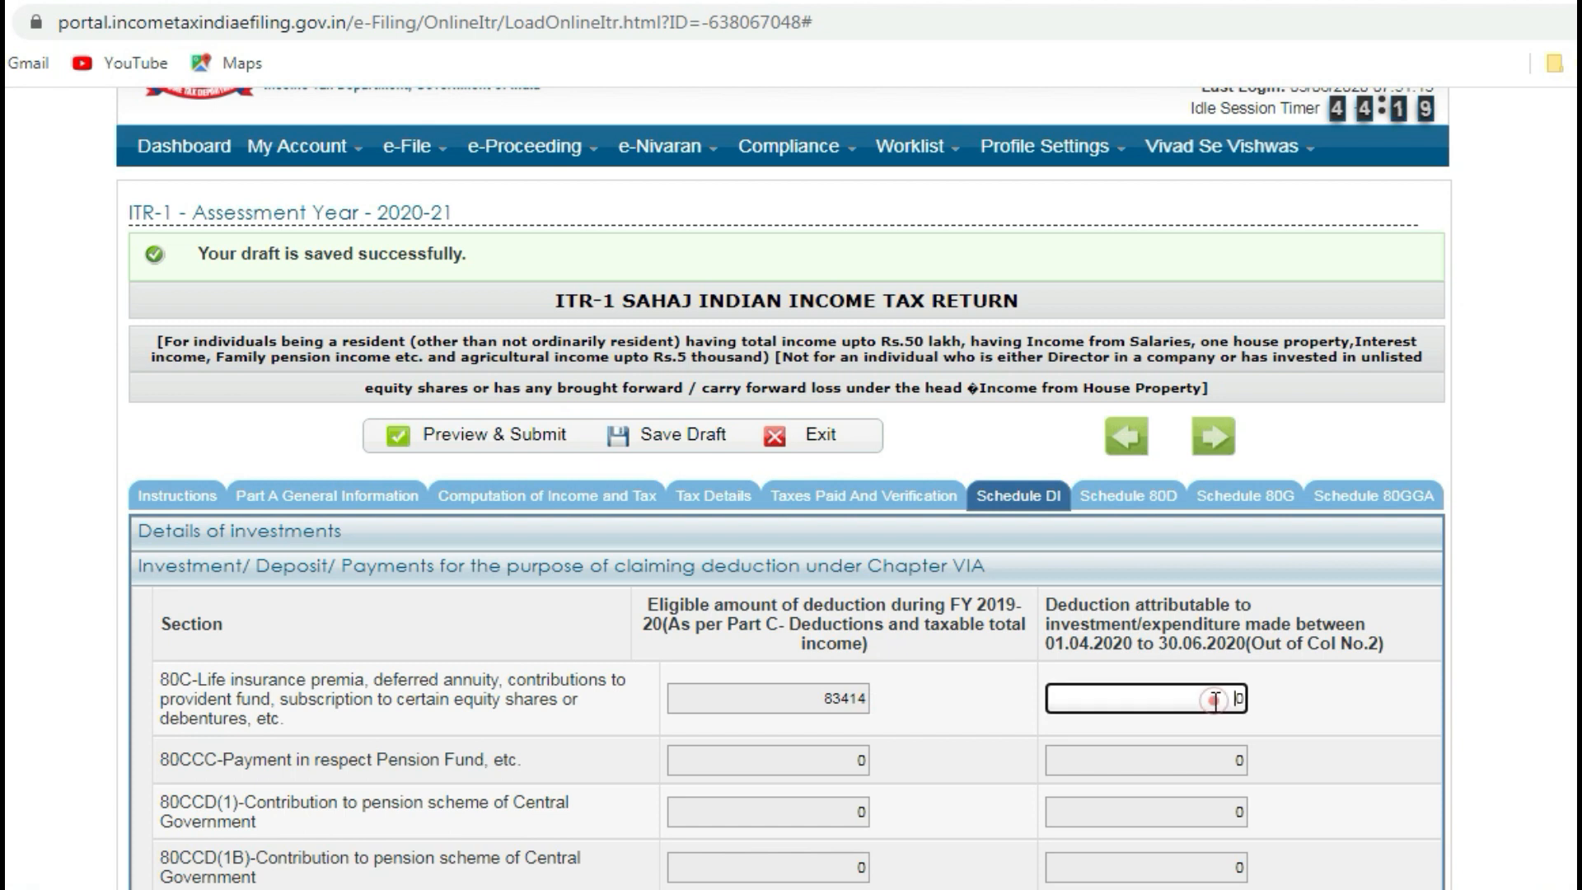
pyautogui.doubleClick(1195, 699)
pyautogui.write('4000')
pyautogui.press('BackSpace')
pyautogui.press('BackSpace')
pyautogui.press('BackSpace')
pyautogui.click(1296, 691)
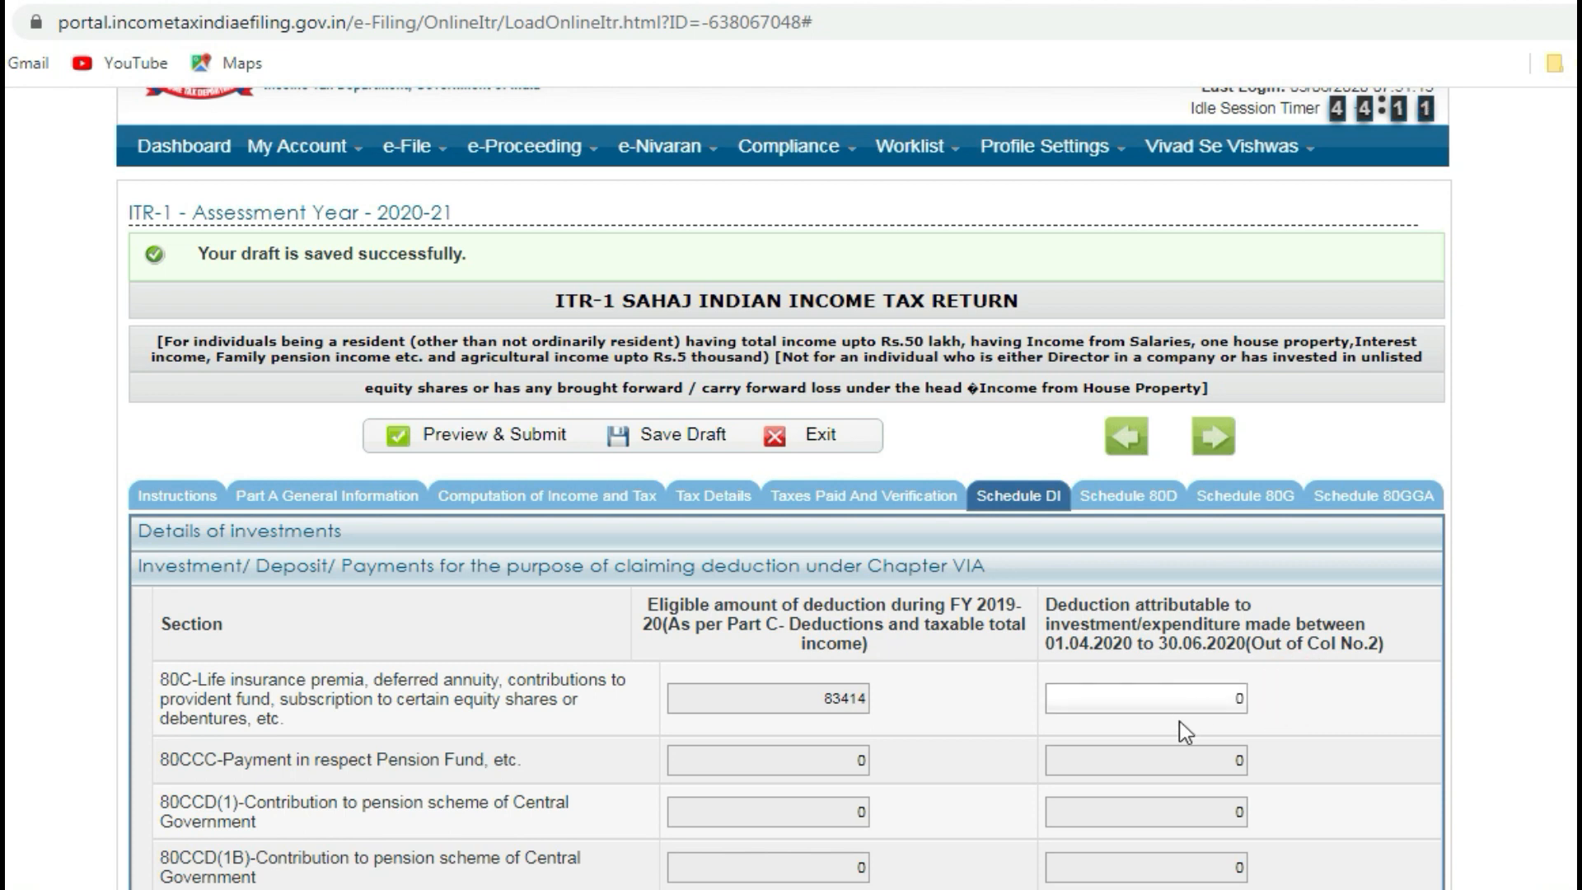
# - Check the remaining Schedule DI sections down to the total and save the draft
pyautogui.scroll(-3, 1185, 725)
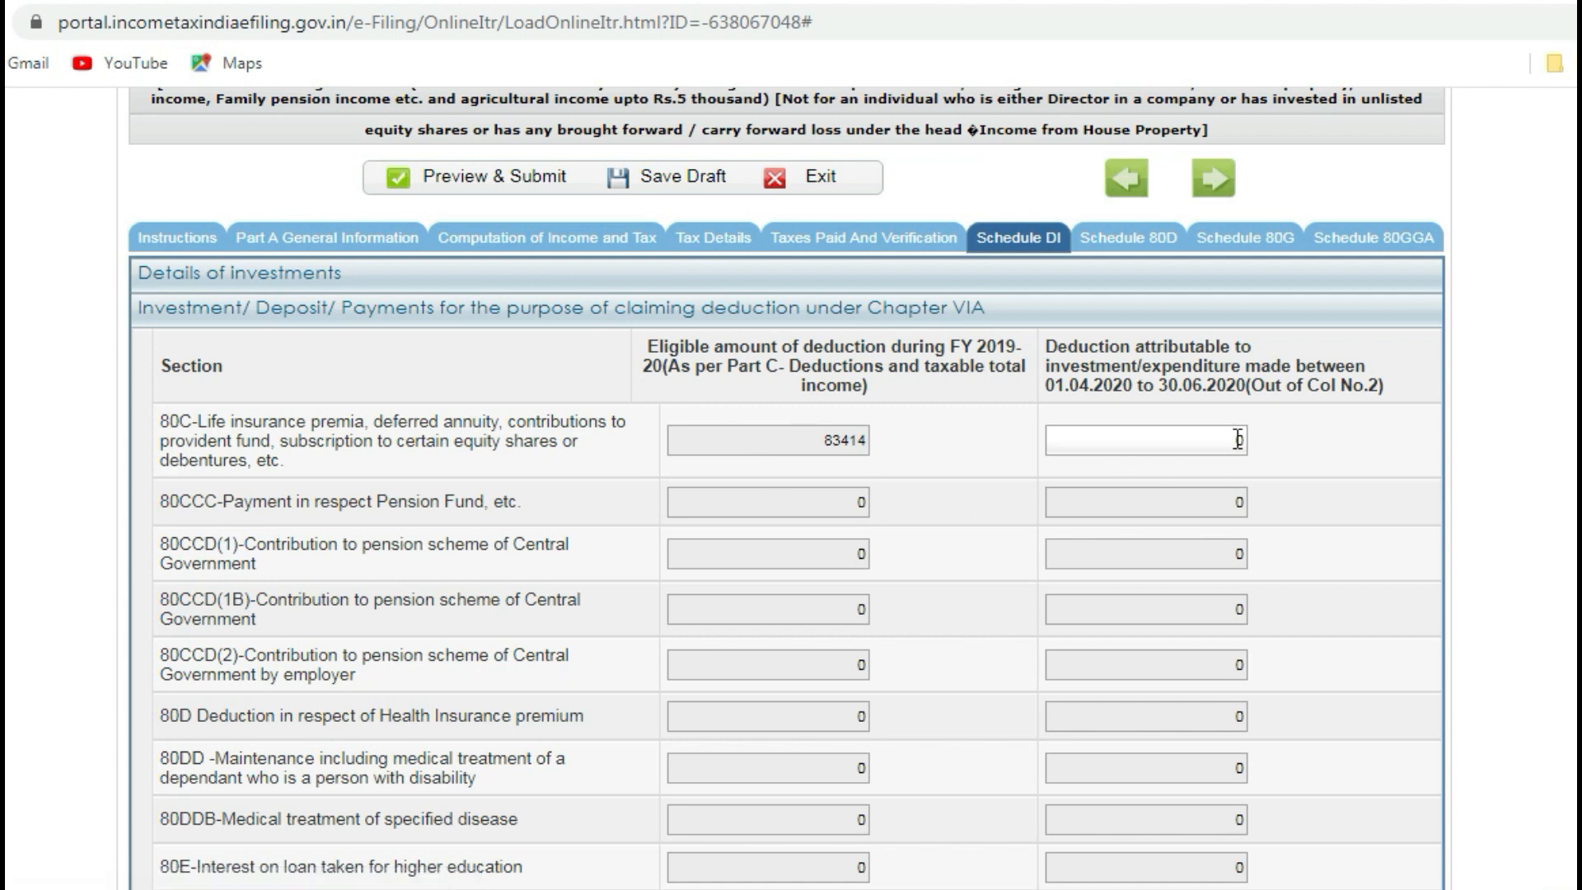
pyautogui.scroll(-3, 1187, 463)
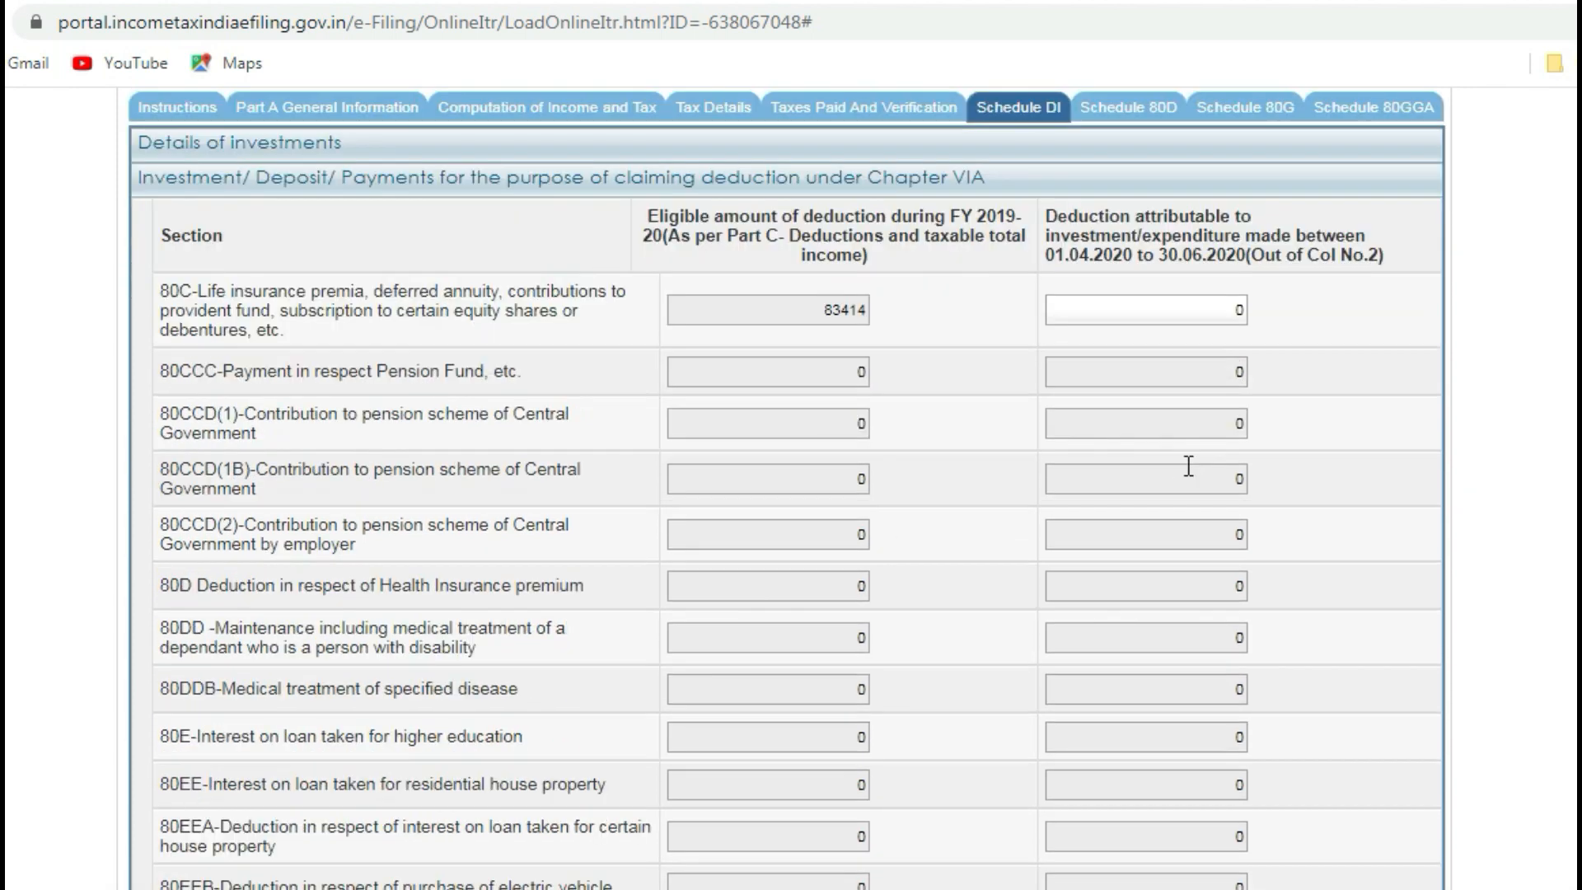
pyautogui.scroll(-5, 1186, 457)
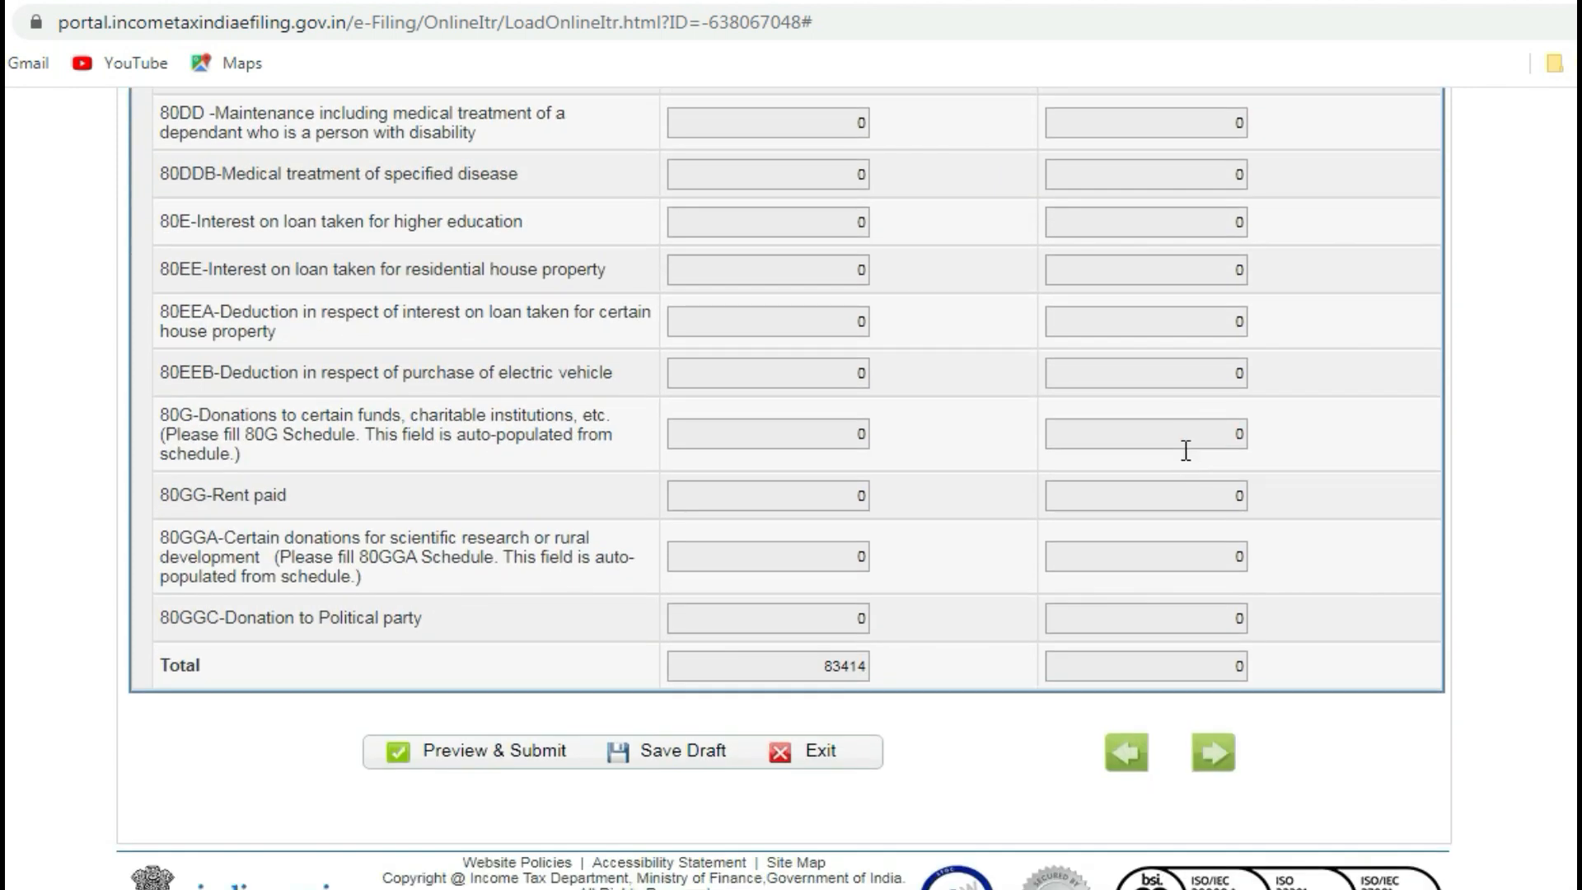
pyautogui.click(655, 748)
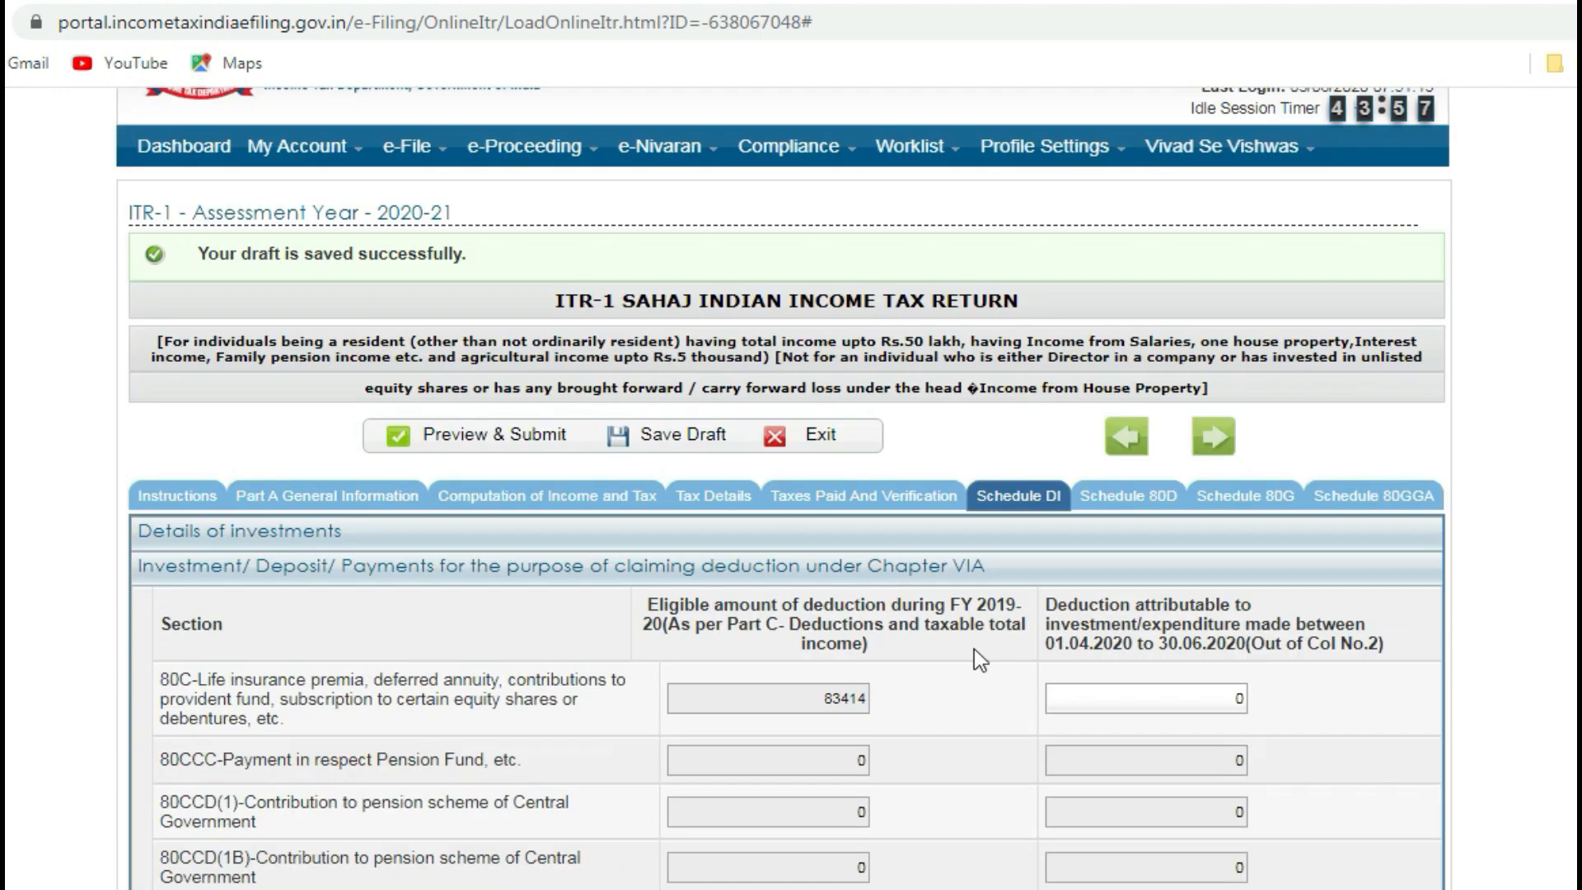
# - Change the Part C answer about investments made between 01.04.2020 and 30.06.2020 to NO in Computation of Income and Tax
pyautogui.click(502, 497)
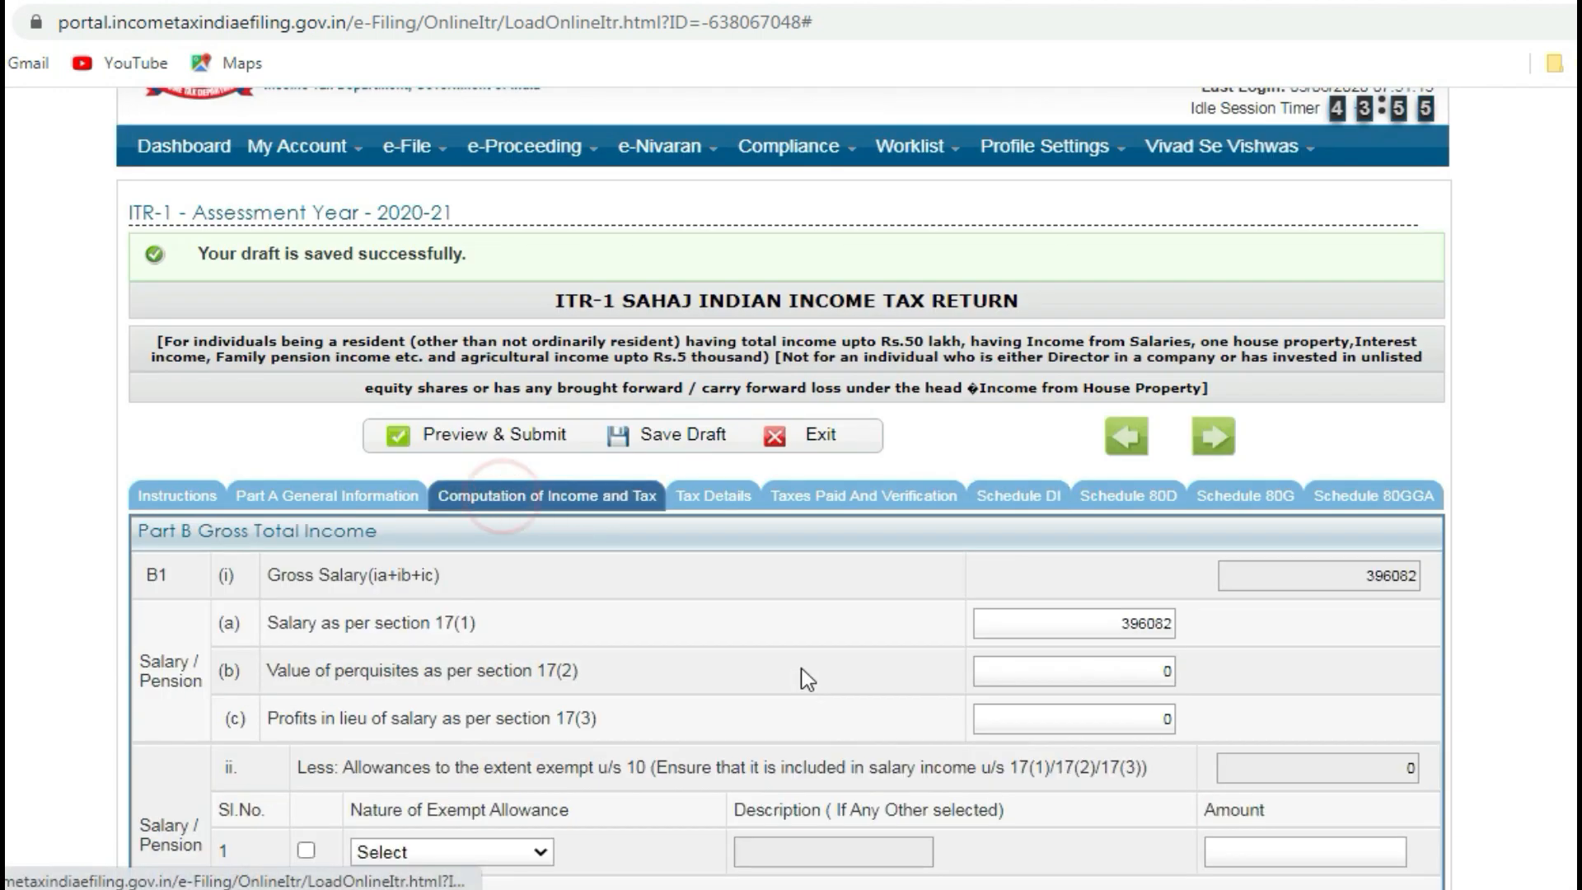
pyautogui.scroll(-12, 807, 672)
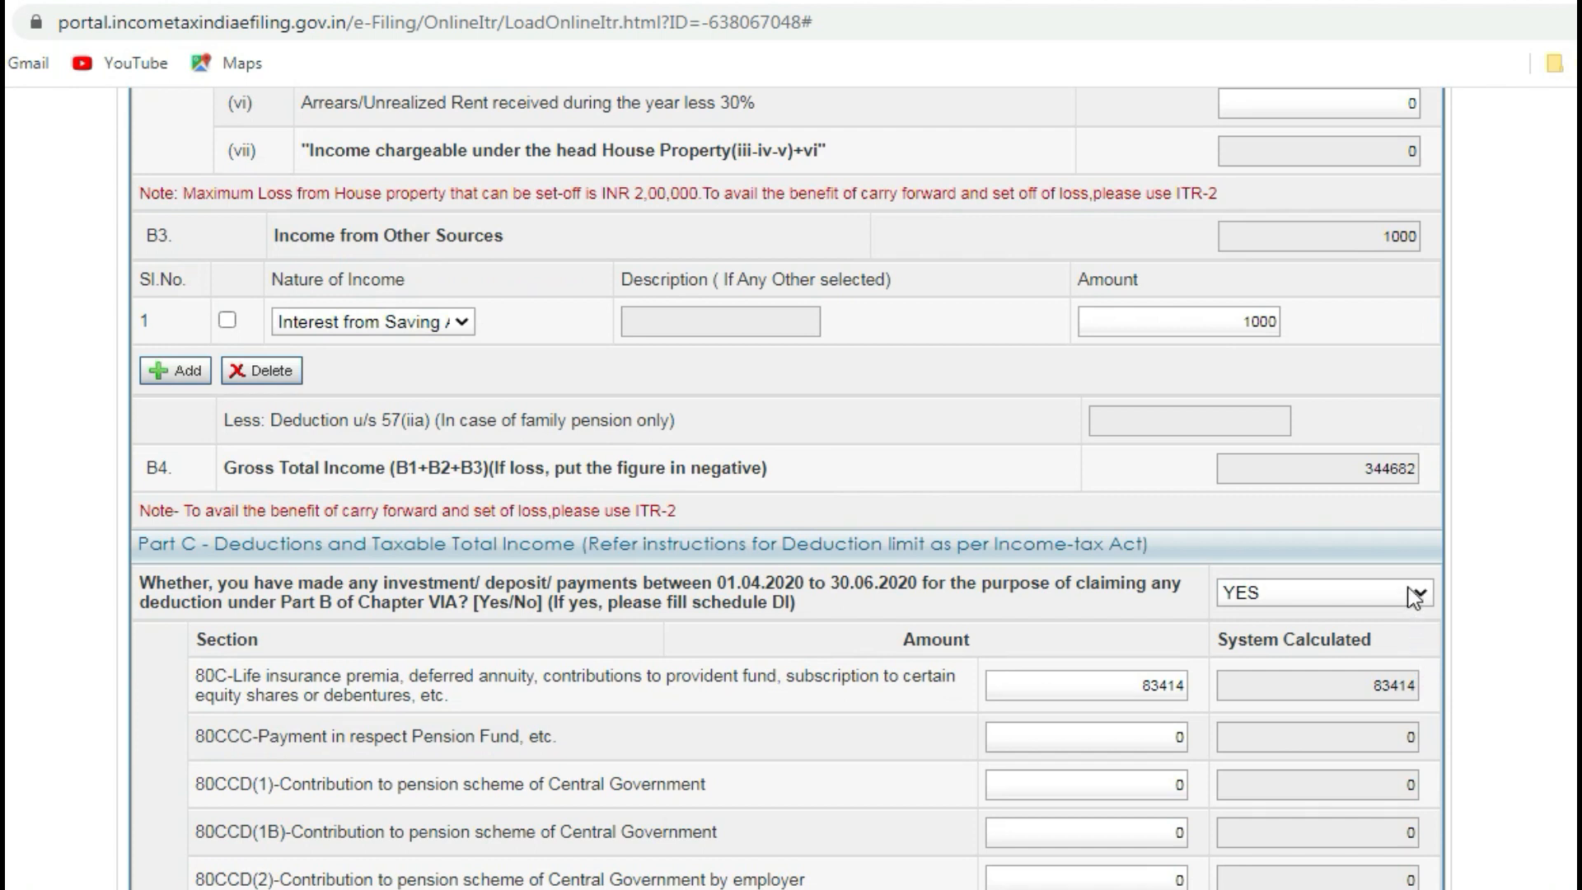
pyautogui.click(1415, 596)
pyautogui.click(1363, 656)
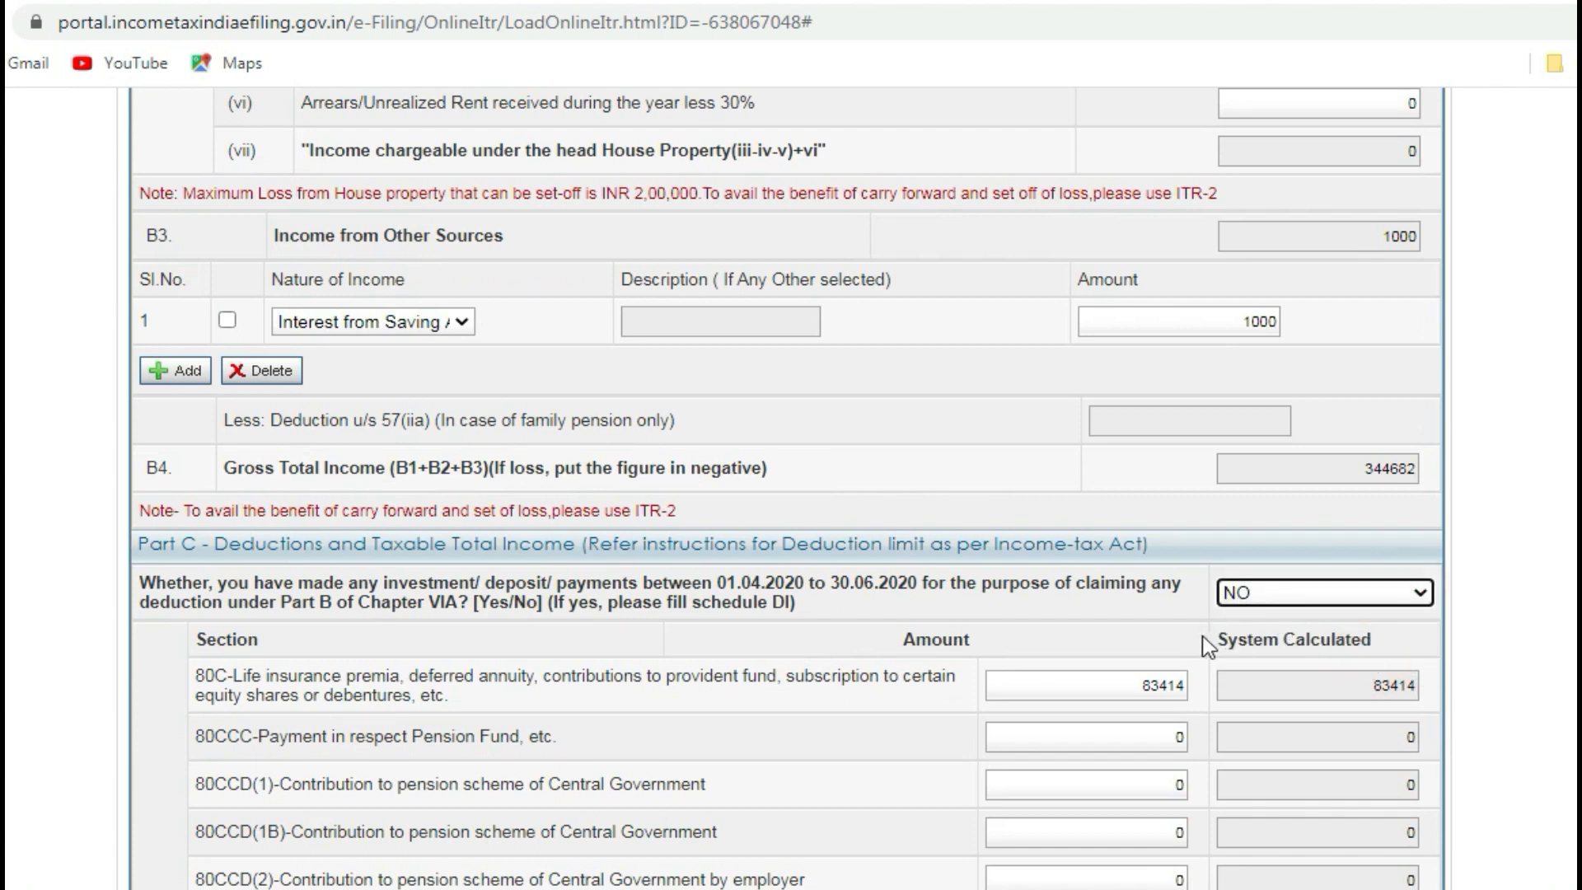
# - Review the Part C deductions and total income, and check the 80C amounts in Schedule DI
pyautogui.scroll(-6, 1137, 657)
pyautogui.scroll(-7, 1127, 649)
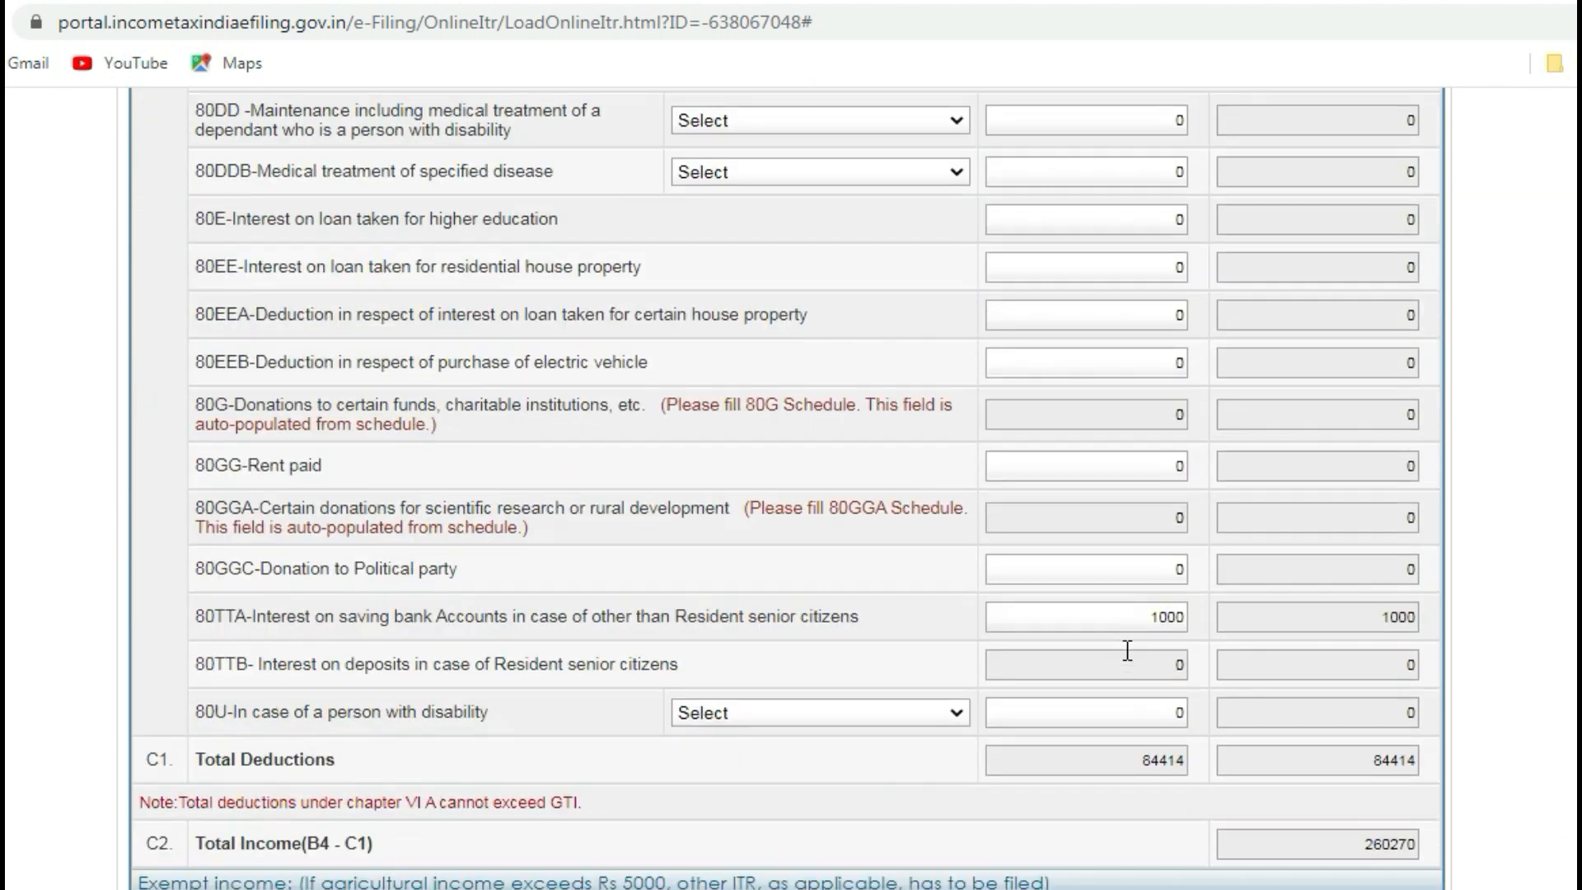
pyautogui.scroll(16, 1129, 647)
pyautogui.scroll(10, 1120, 630)
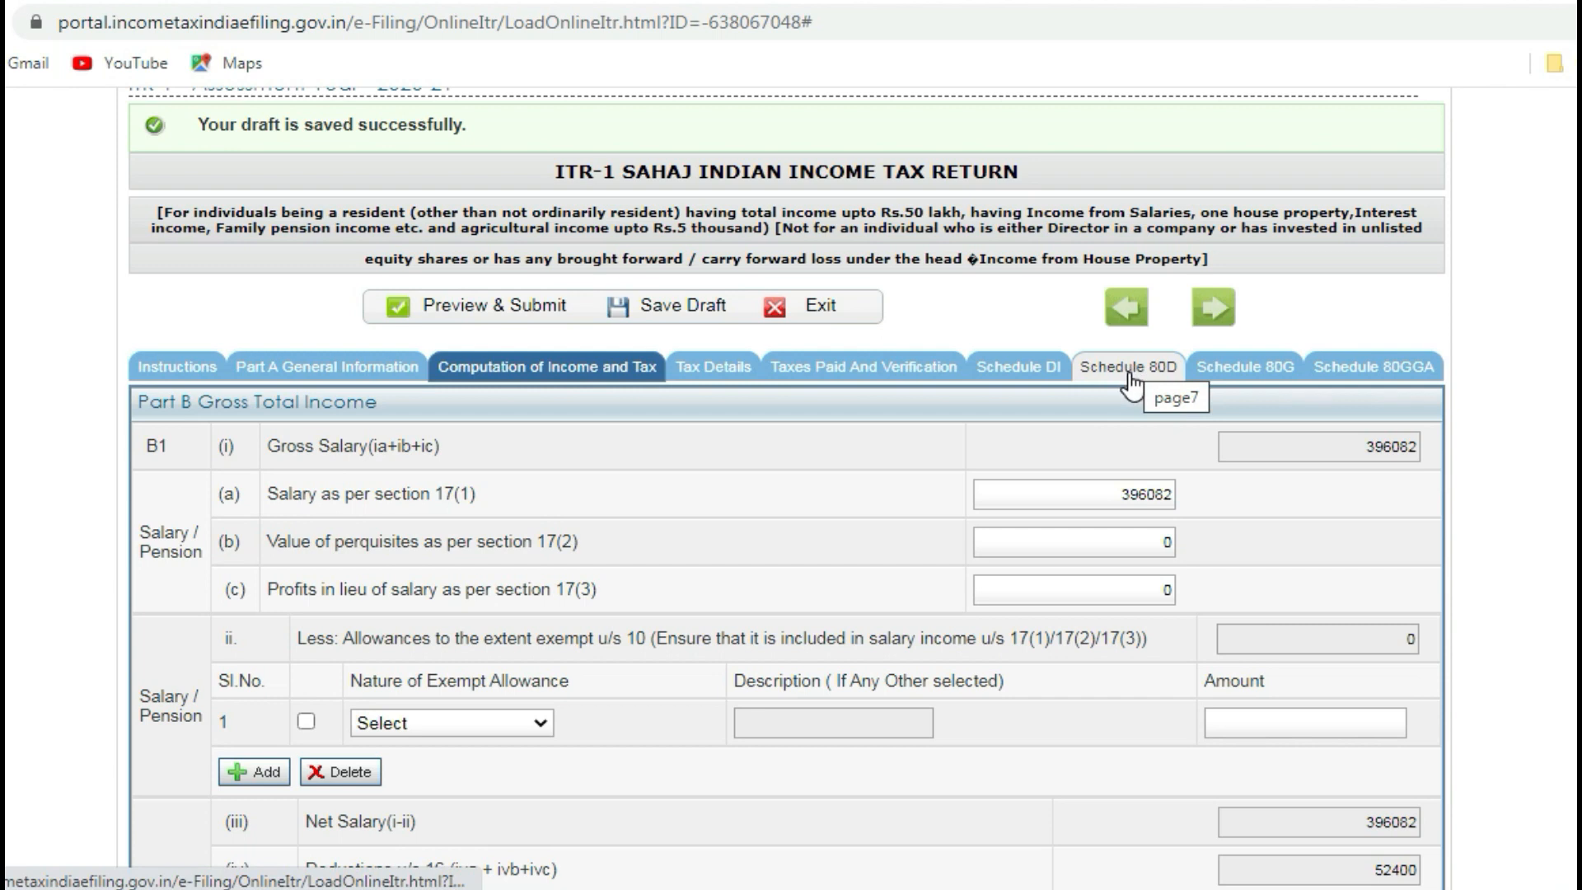
pyautogui.click(1011, 369)
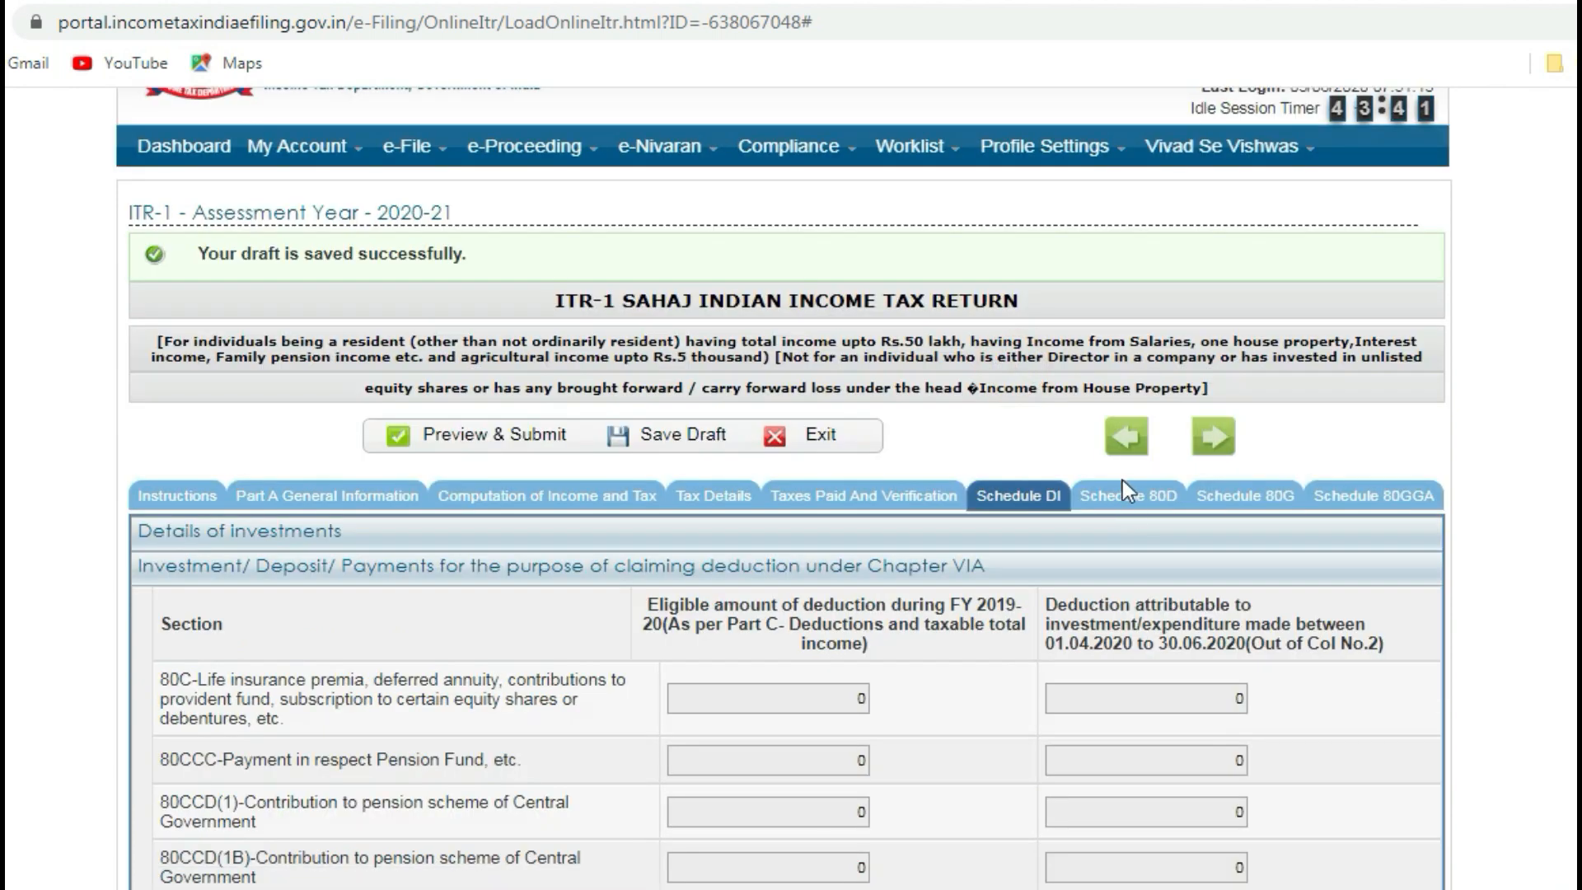
# - Try YES for the self and family senior citizen question in Schedule 80D, and reset it to Select
pyautogui.click(1128, 505)
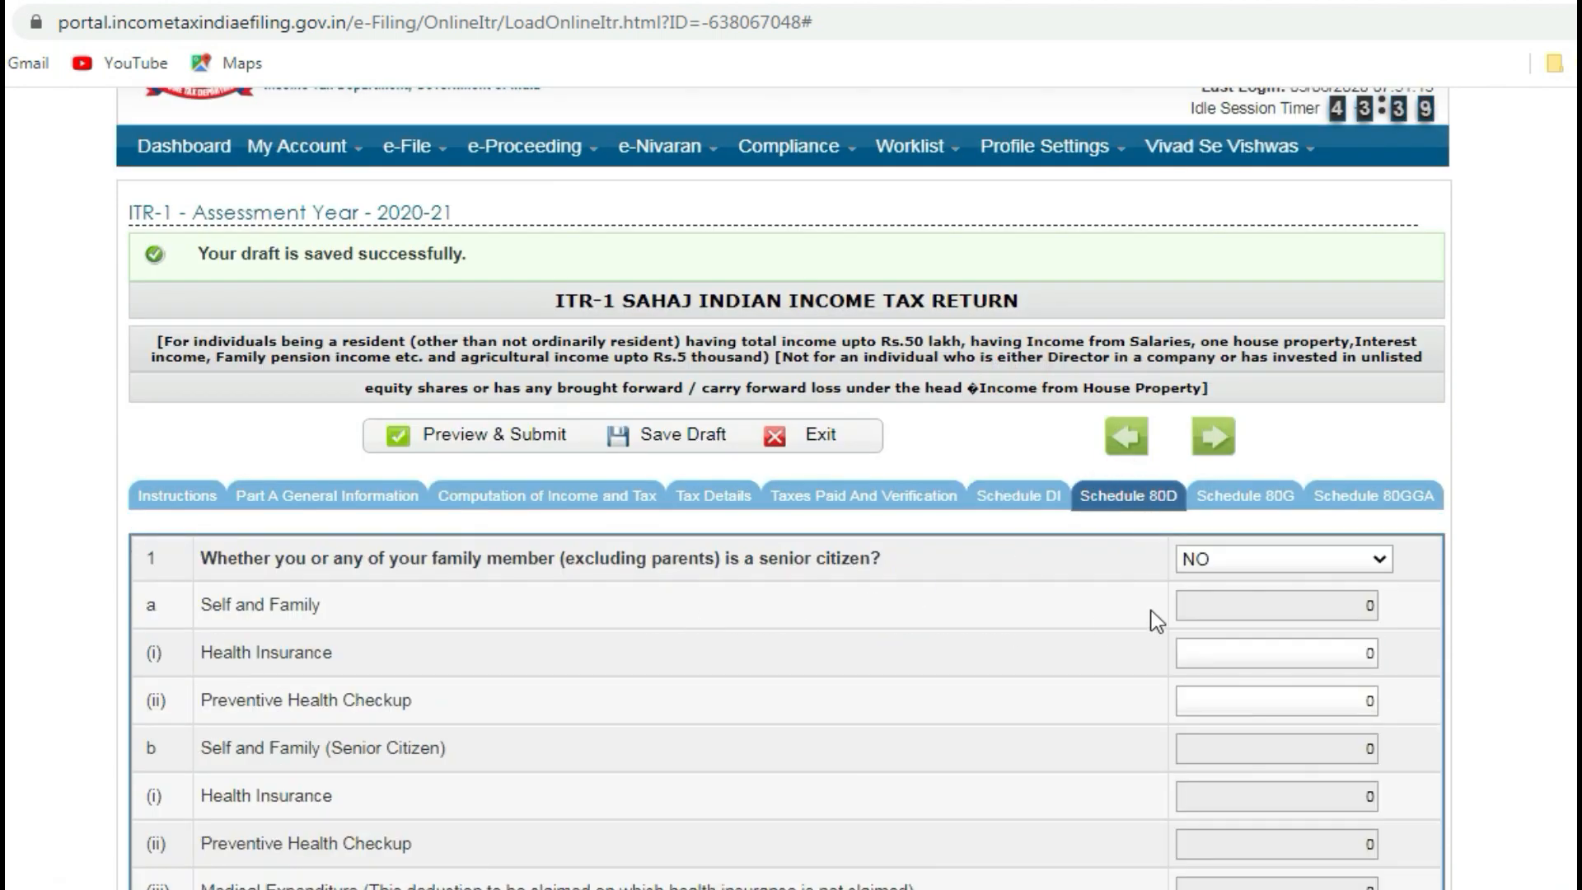
pyautogui.click(1242, 557)
pyautogui.click(1245, 608)
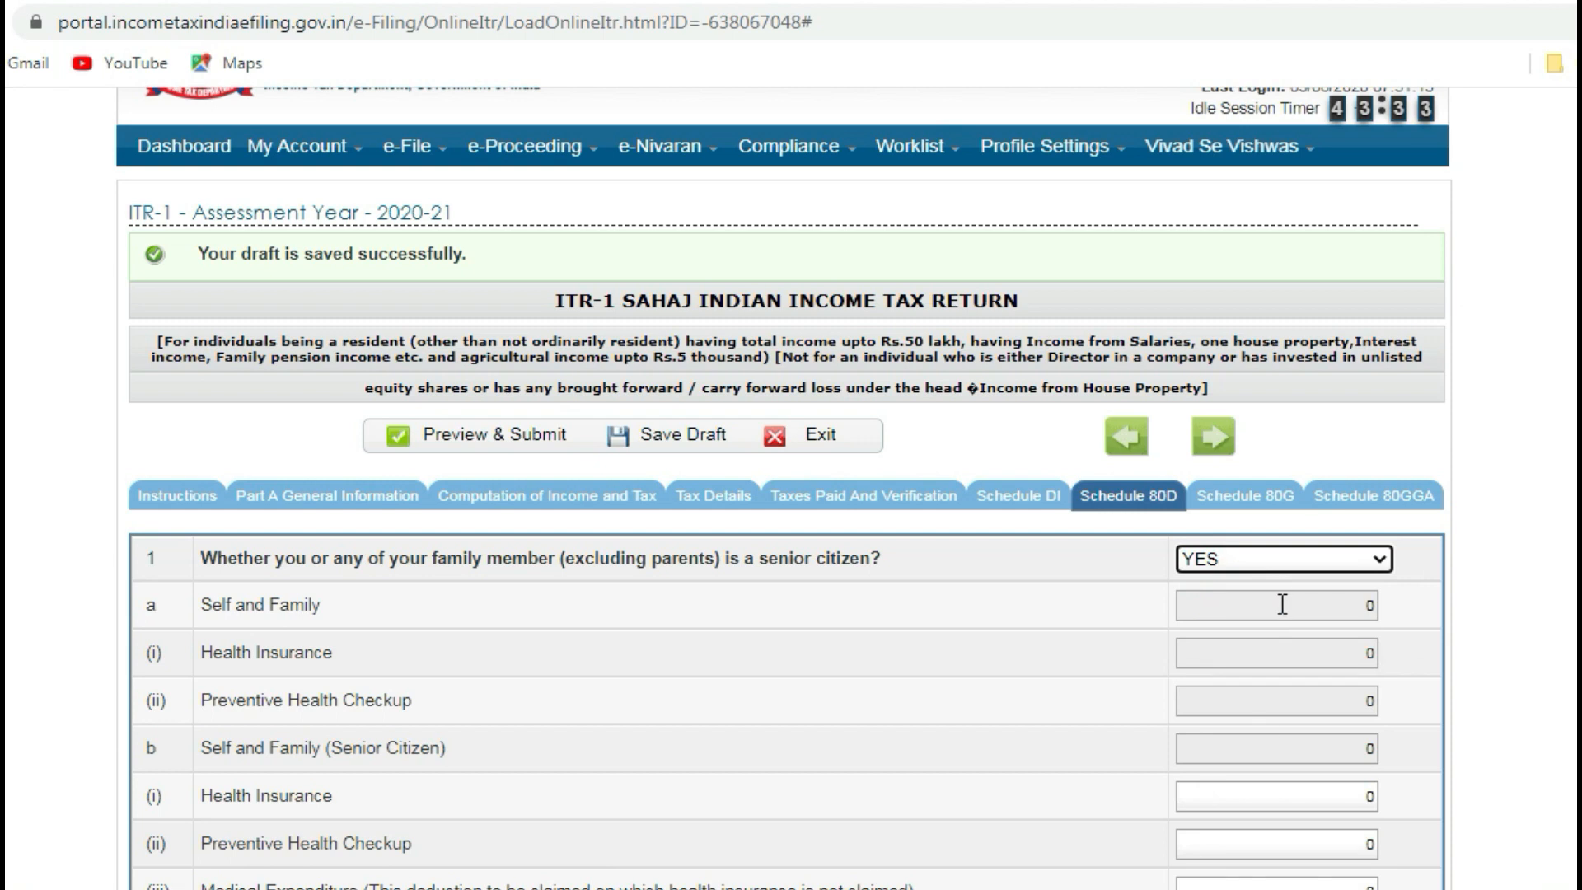
pyautogui.click(1297, 558)
pyautogui.click(1255, 587)
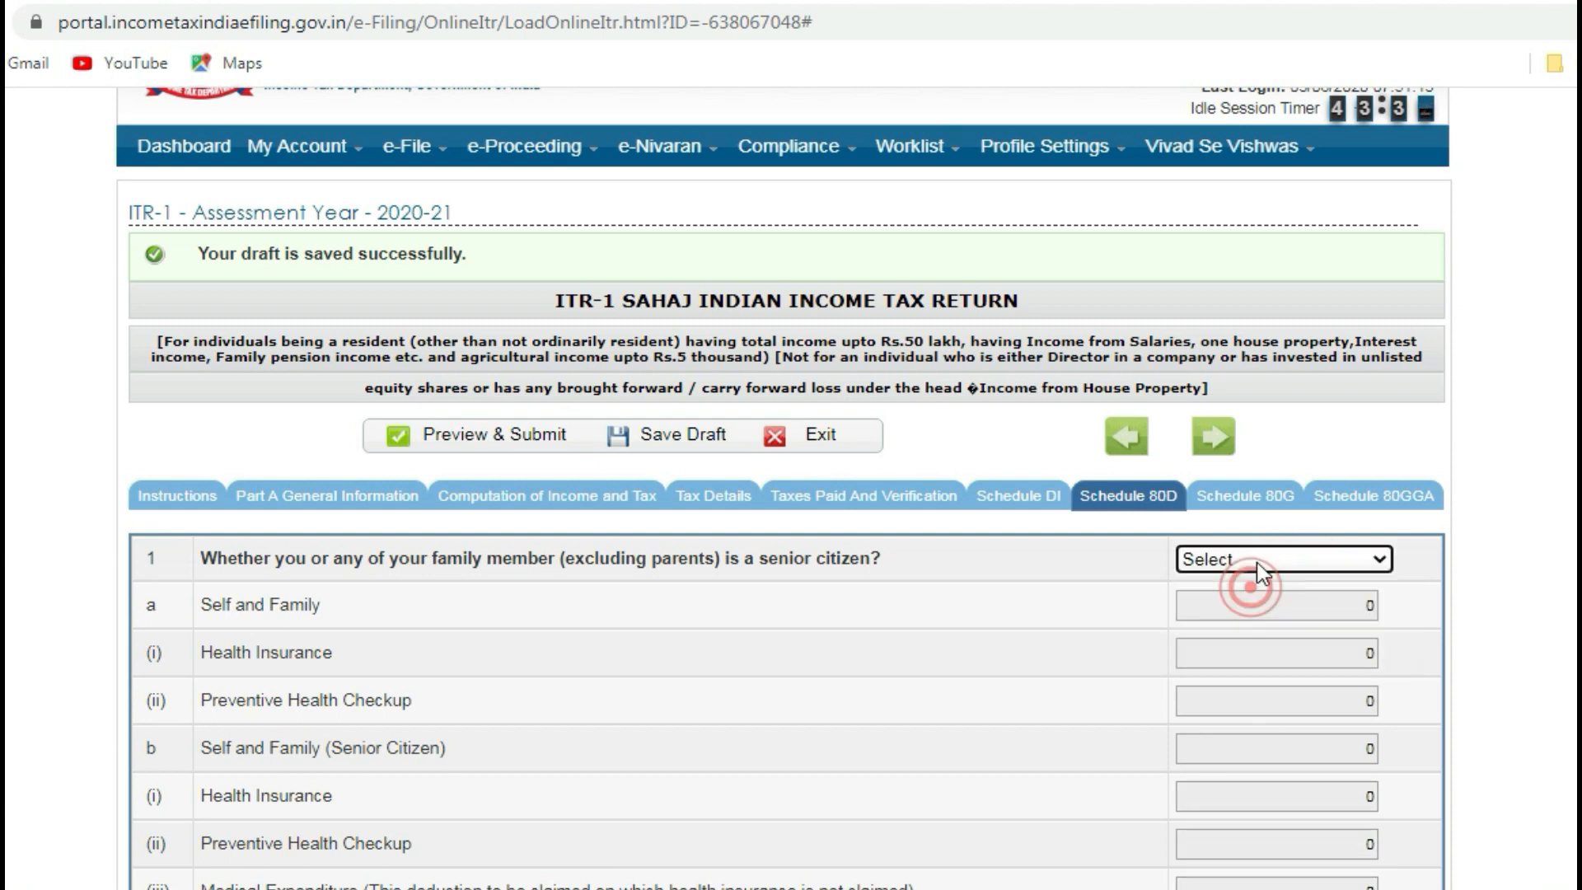
# - Look at the donation tables in Schedule 80G and Schedule 80GGA
pyautogui.click(1249, 497)
pyautogui.scroll(4, 862, 519)
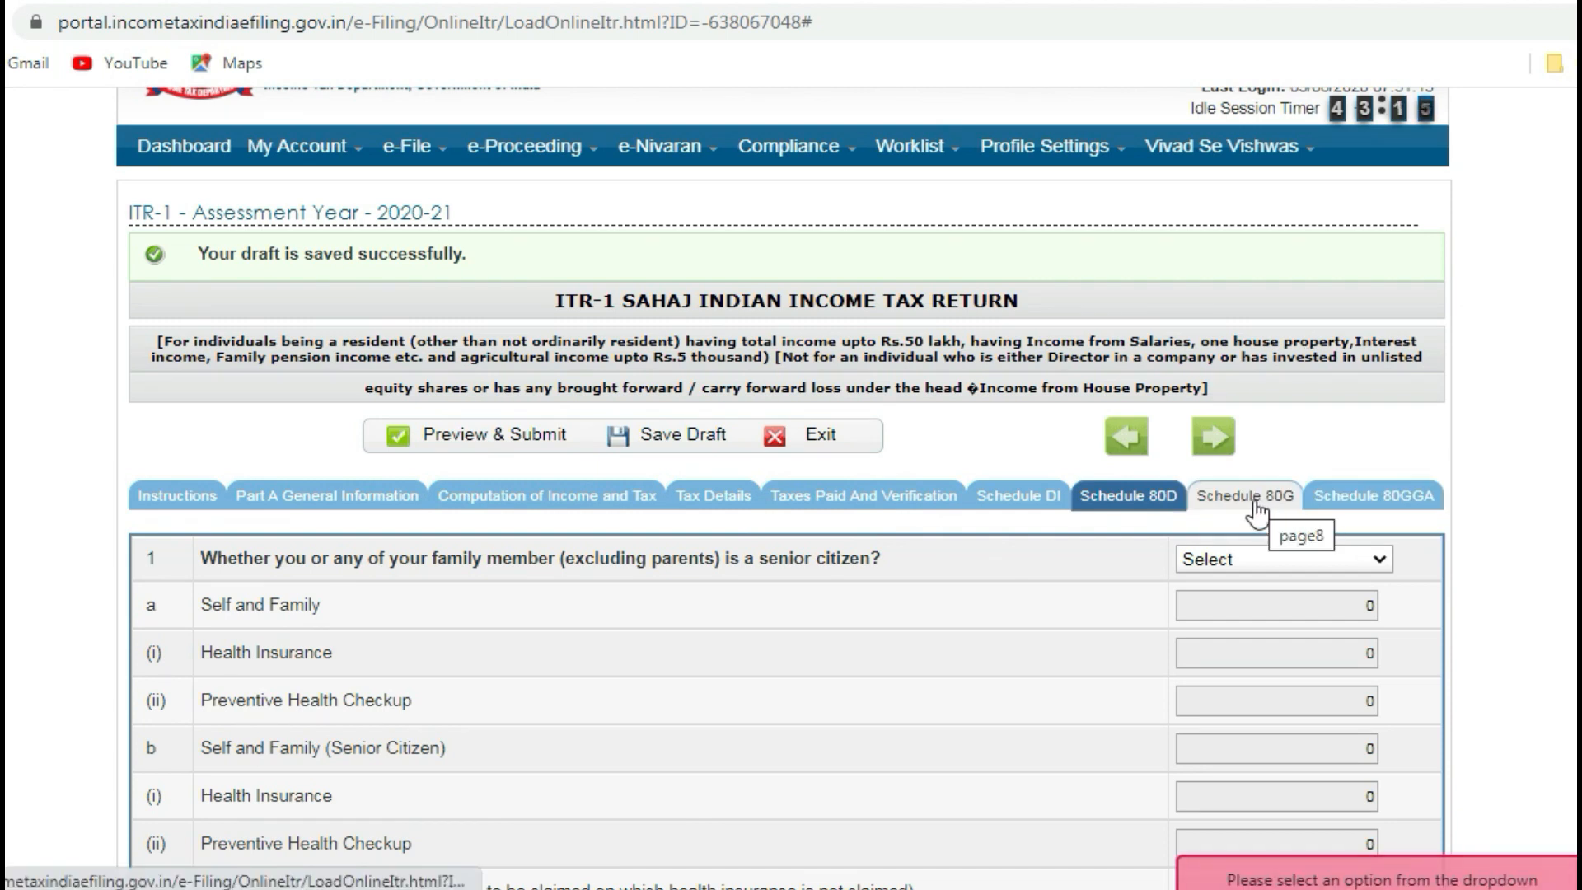
pyautogui.click(1252, 499)
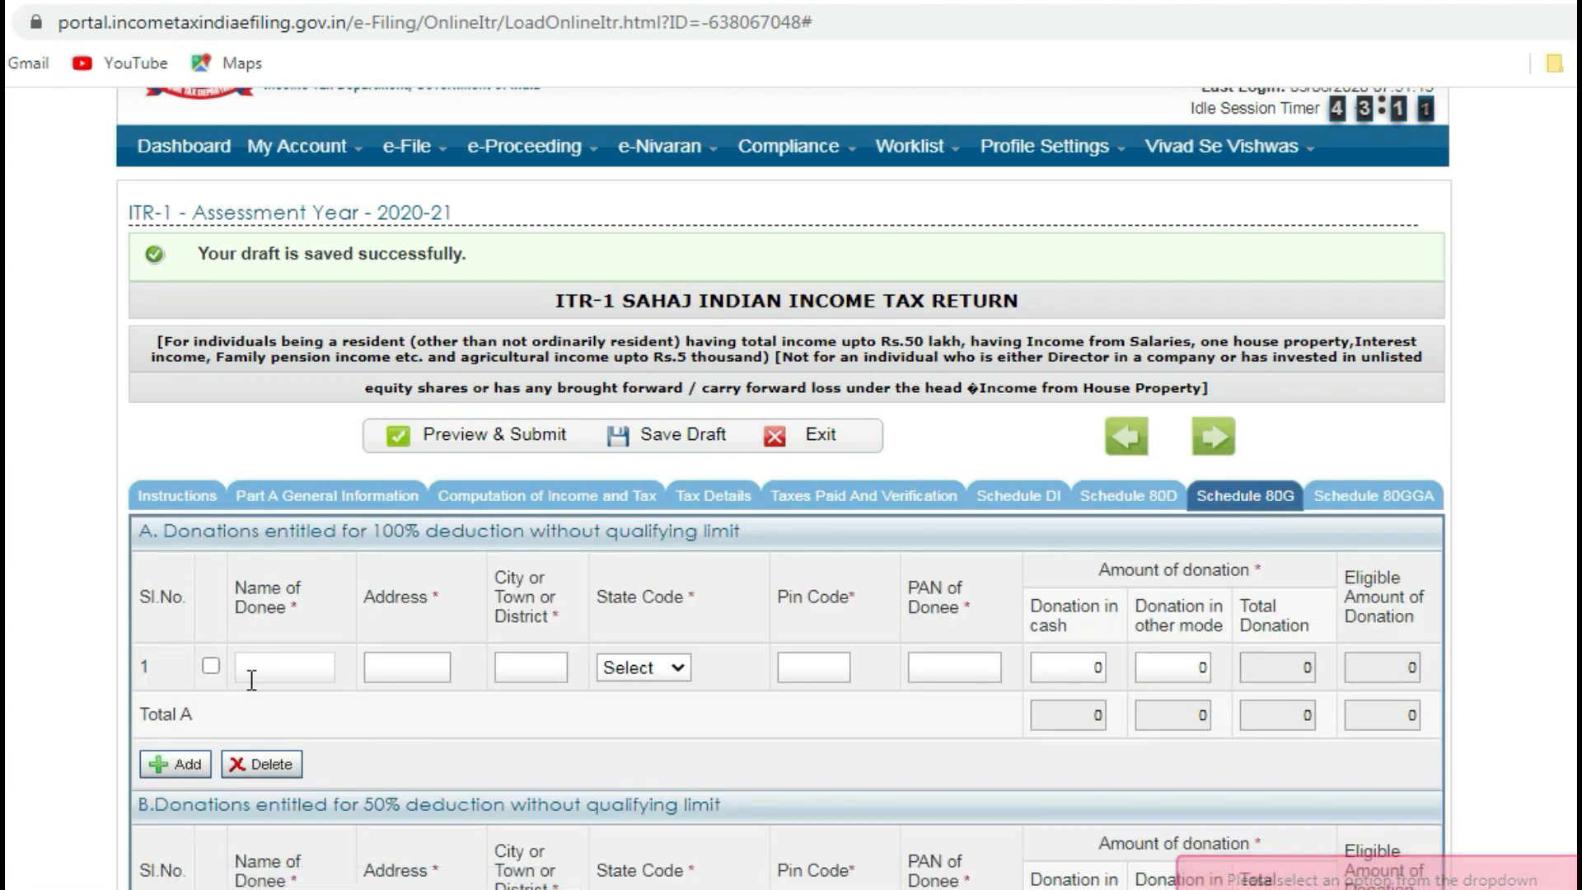
pyautogui.click(1356, 505)
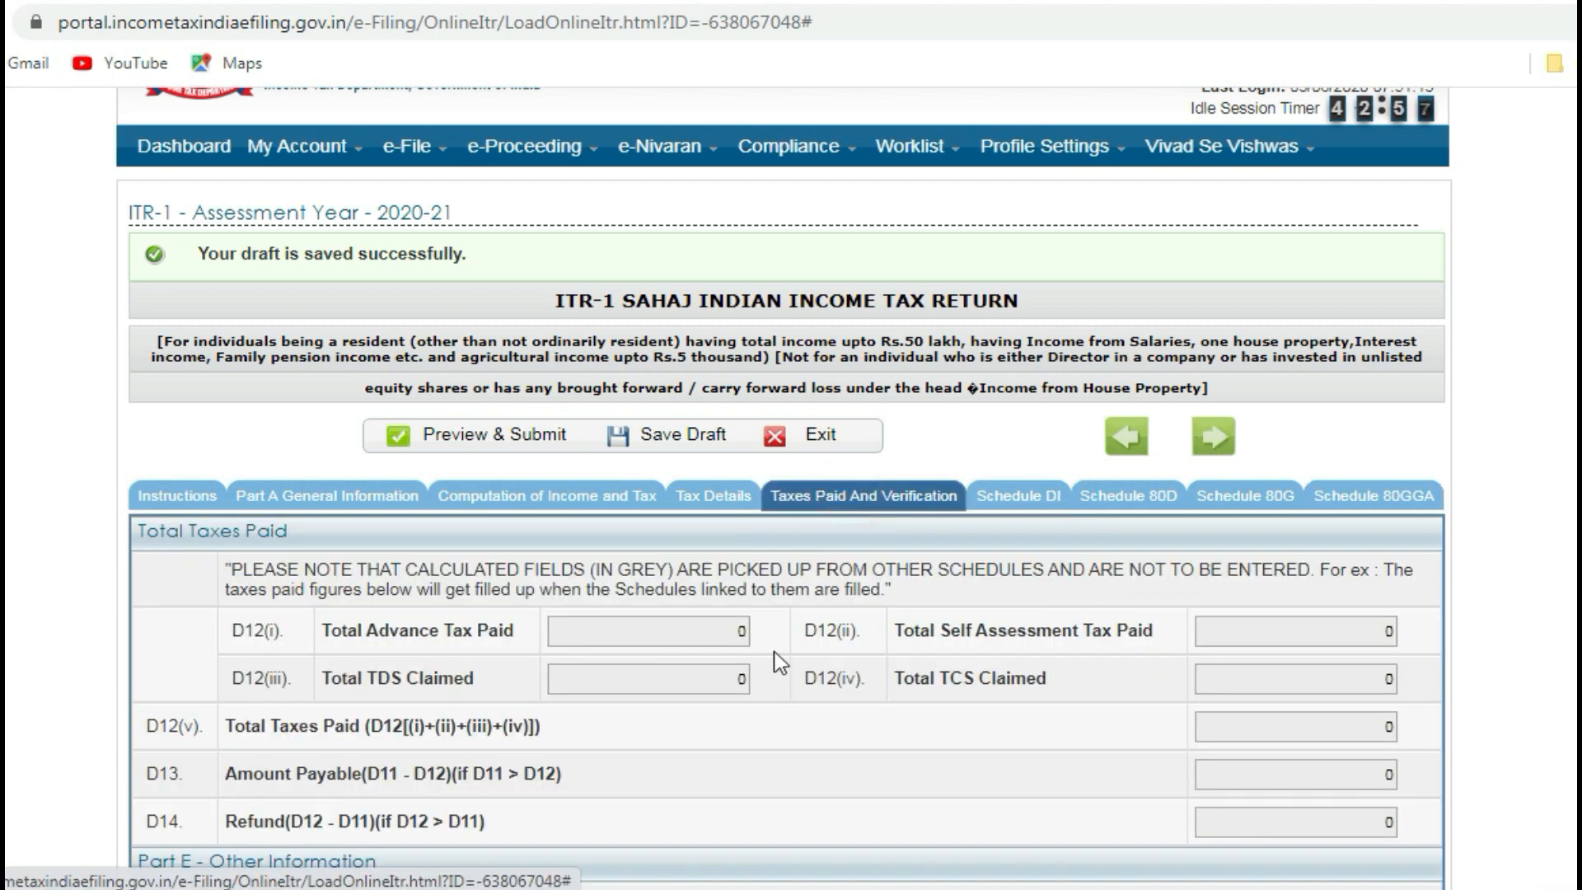
# - Save the draft from the end of Taxes Paid and Verification and request the preview for submission
pyautogui.scroll(-3, 659, 684)
pyautogui.scroll(-8, 758, 726)
pyautogui.scroll(-3, 766, 721)
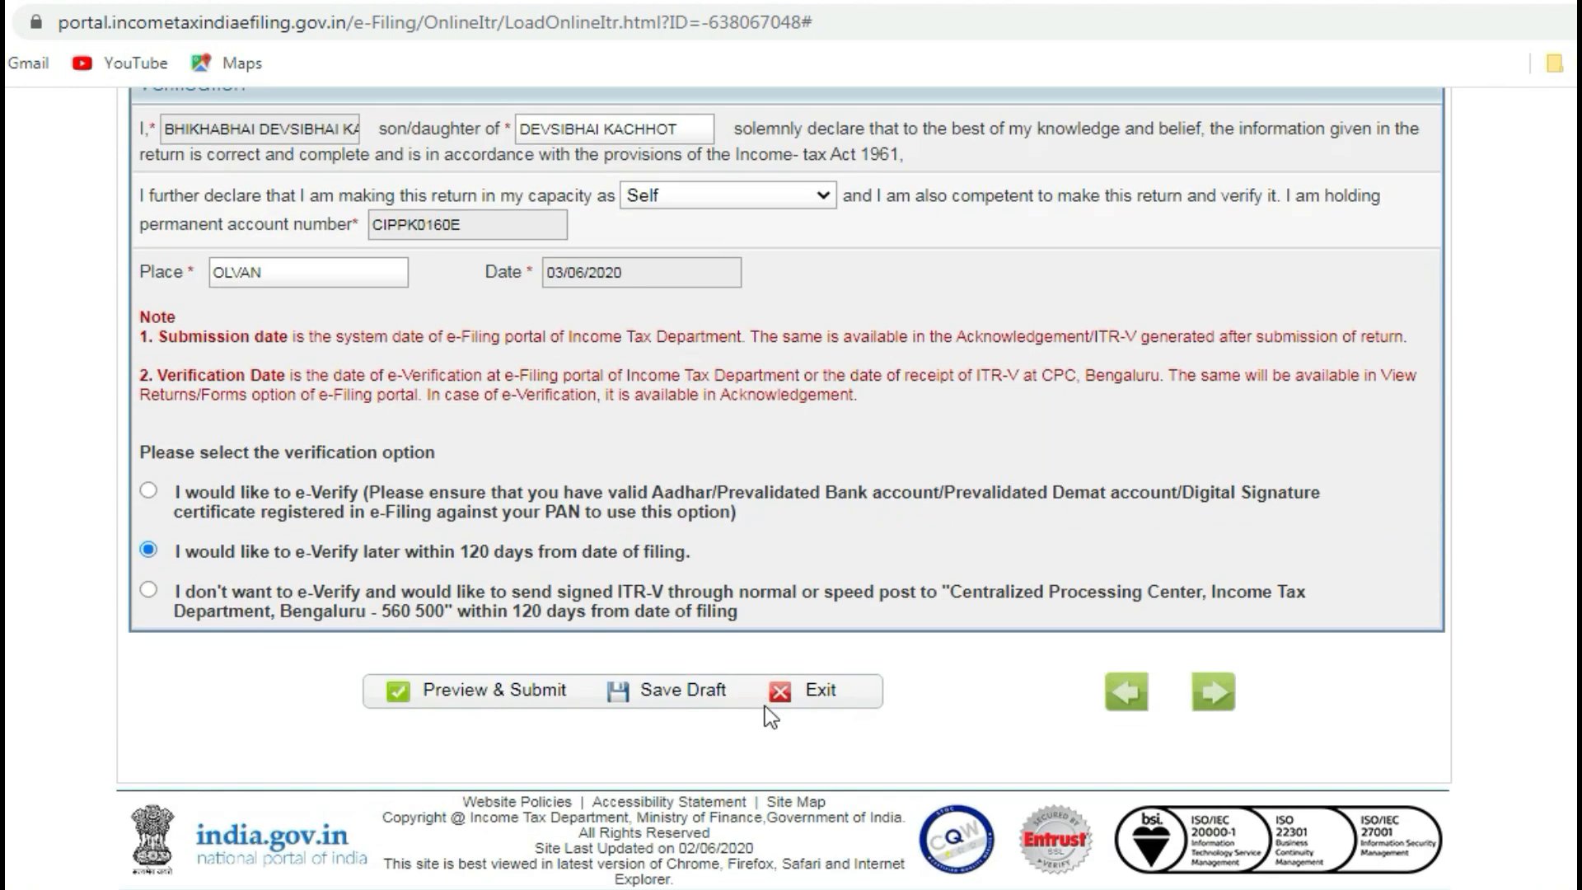
pyautogui.click(690, 699)
pyautogui.click(540, 700)
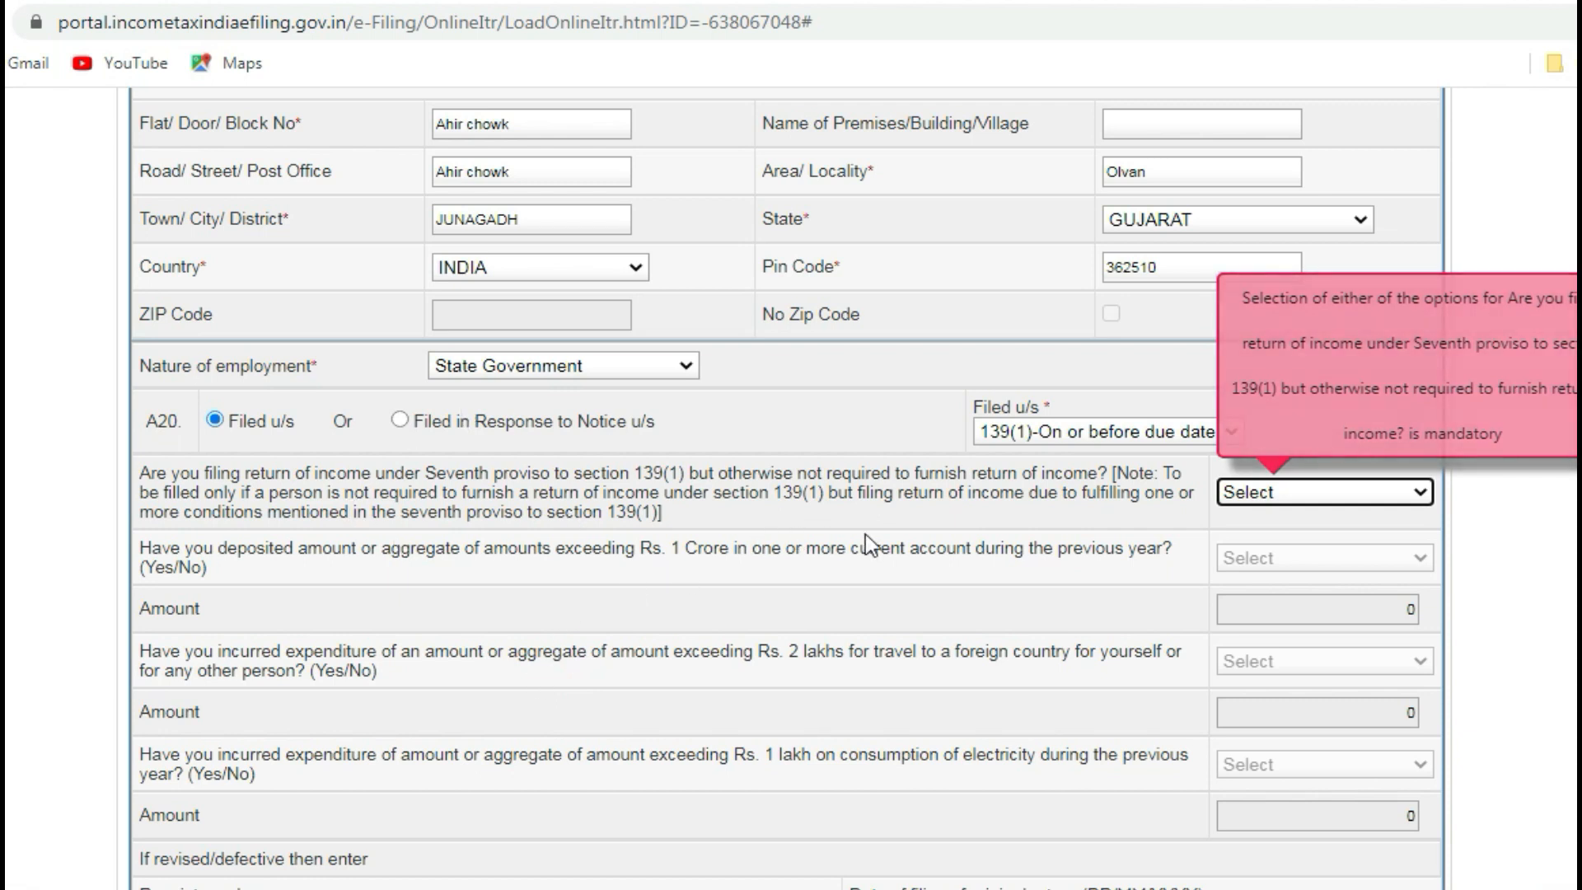
# - Answer NO to filing under the Seventh proviso to section 139(1) and request the submission preview again
pyautogui.click(1338, 493)
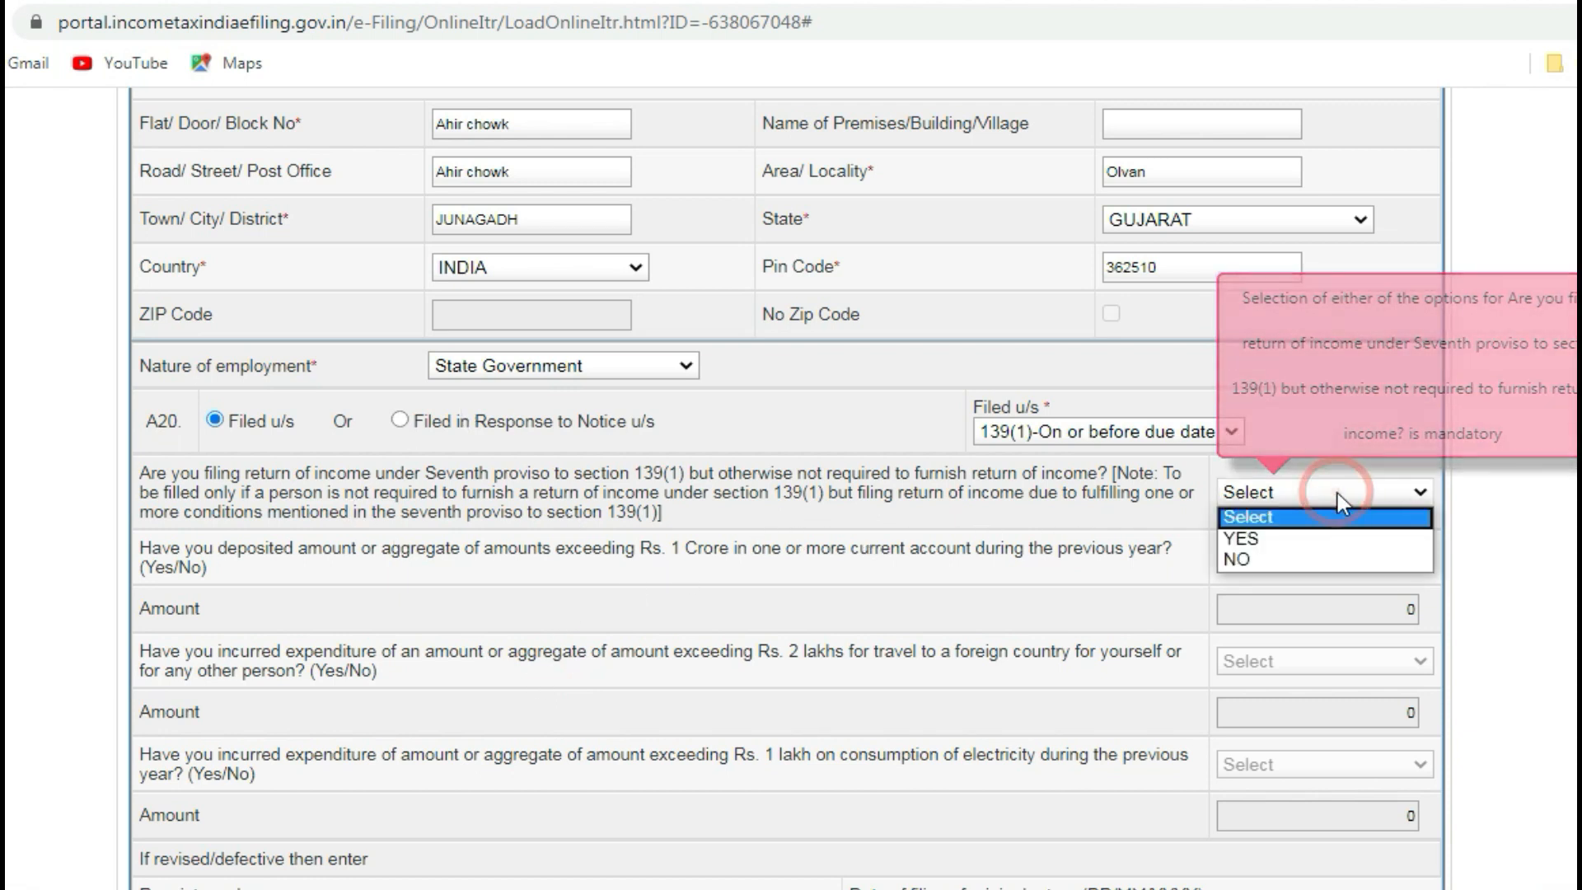
pyautogui.click(1307, 561)
pyautogui.scroll(-5, 825, 664)
pyautogui.click(474, 689)
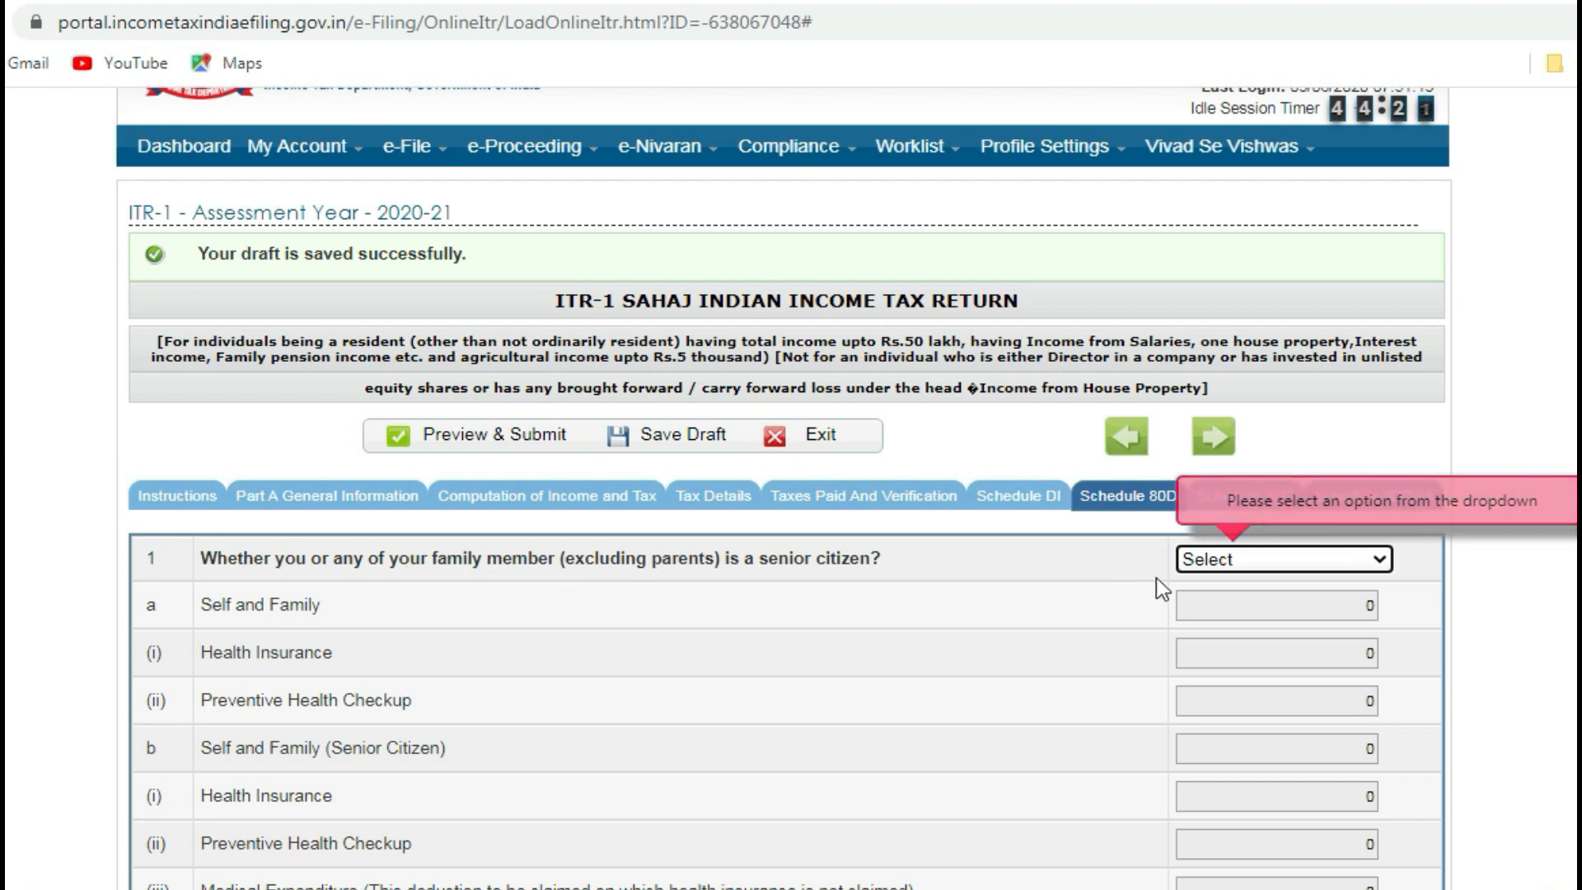
# - Set the self and family senior citizen question in Schedule 80D to NO and retry the submission preview
pyautogui.click(1305, 562)
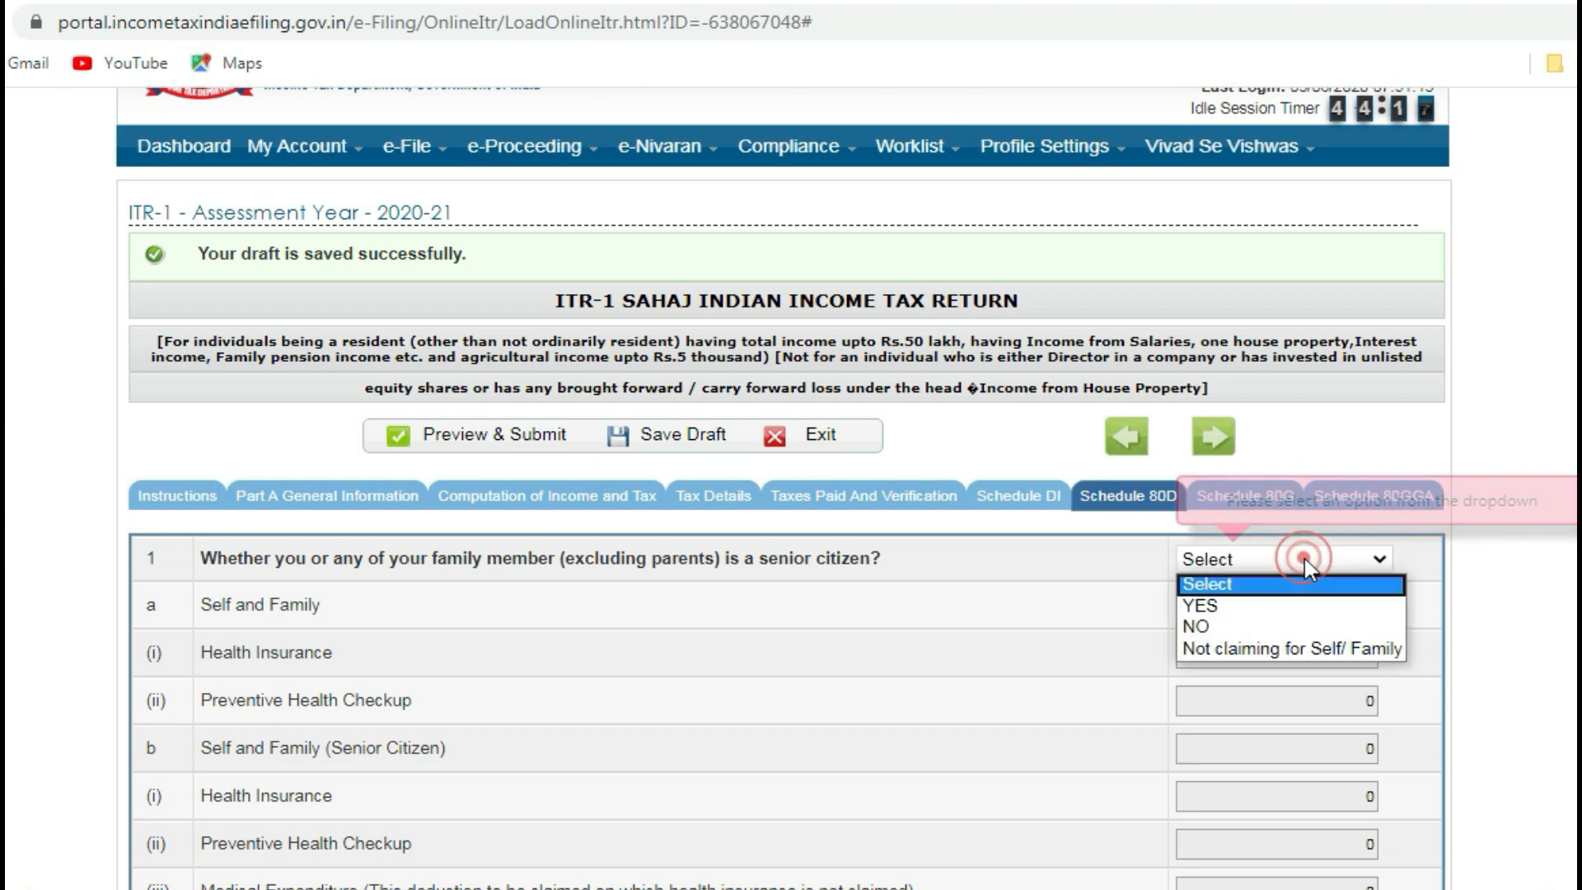
pyautogui.click(1278, 626)
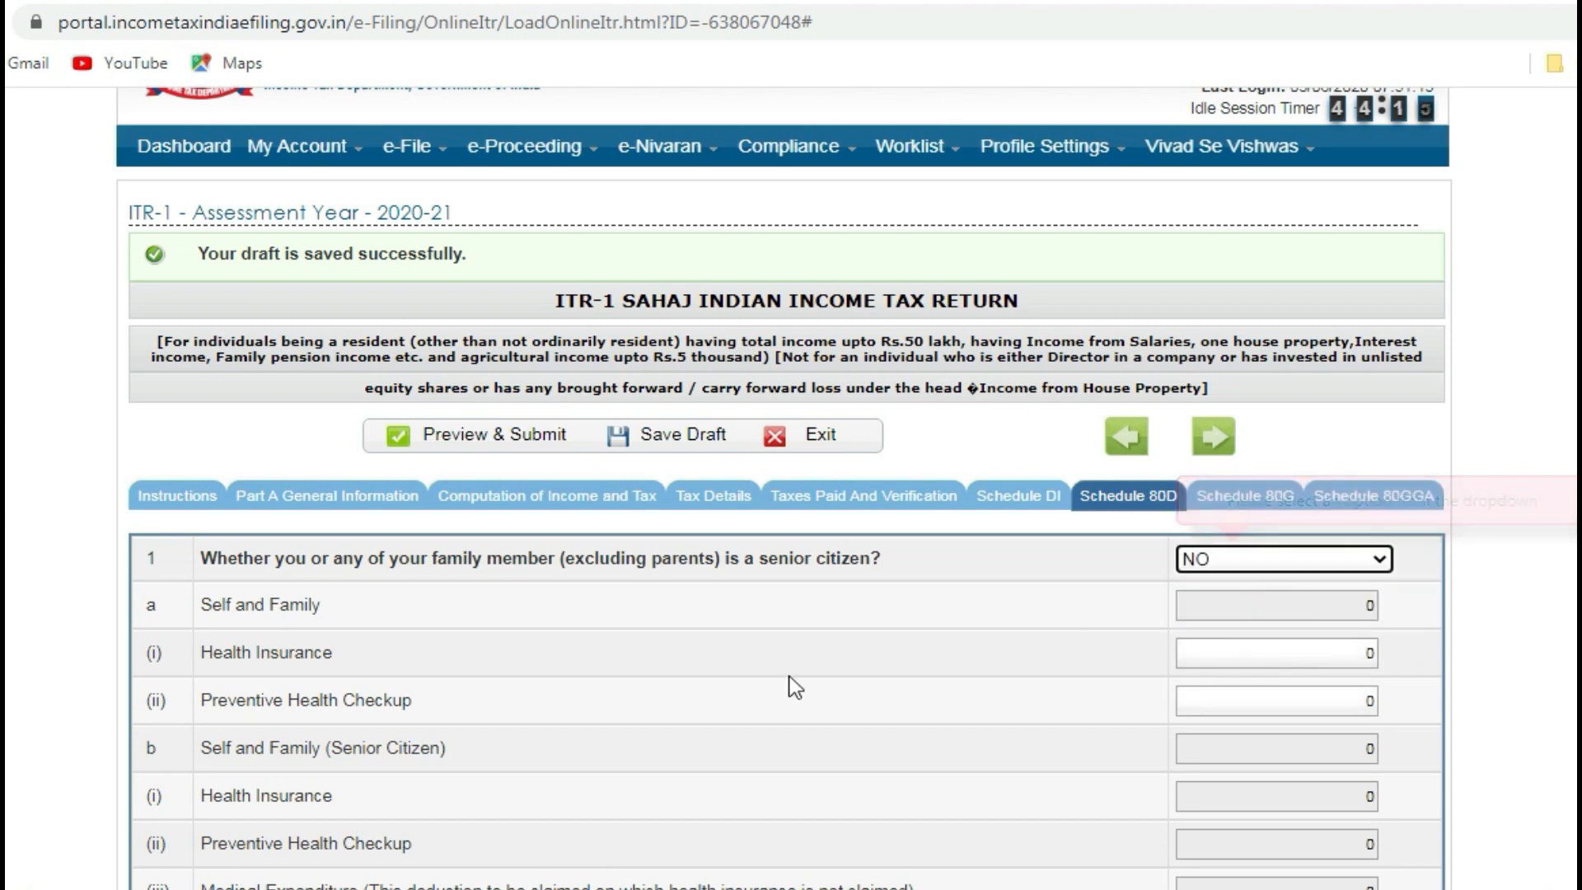
pyautogui.scroll(-8, 787, 680)
pyautogui.click(499, 692)
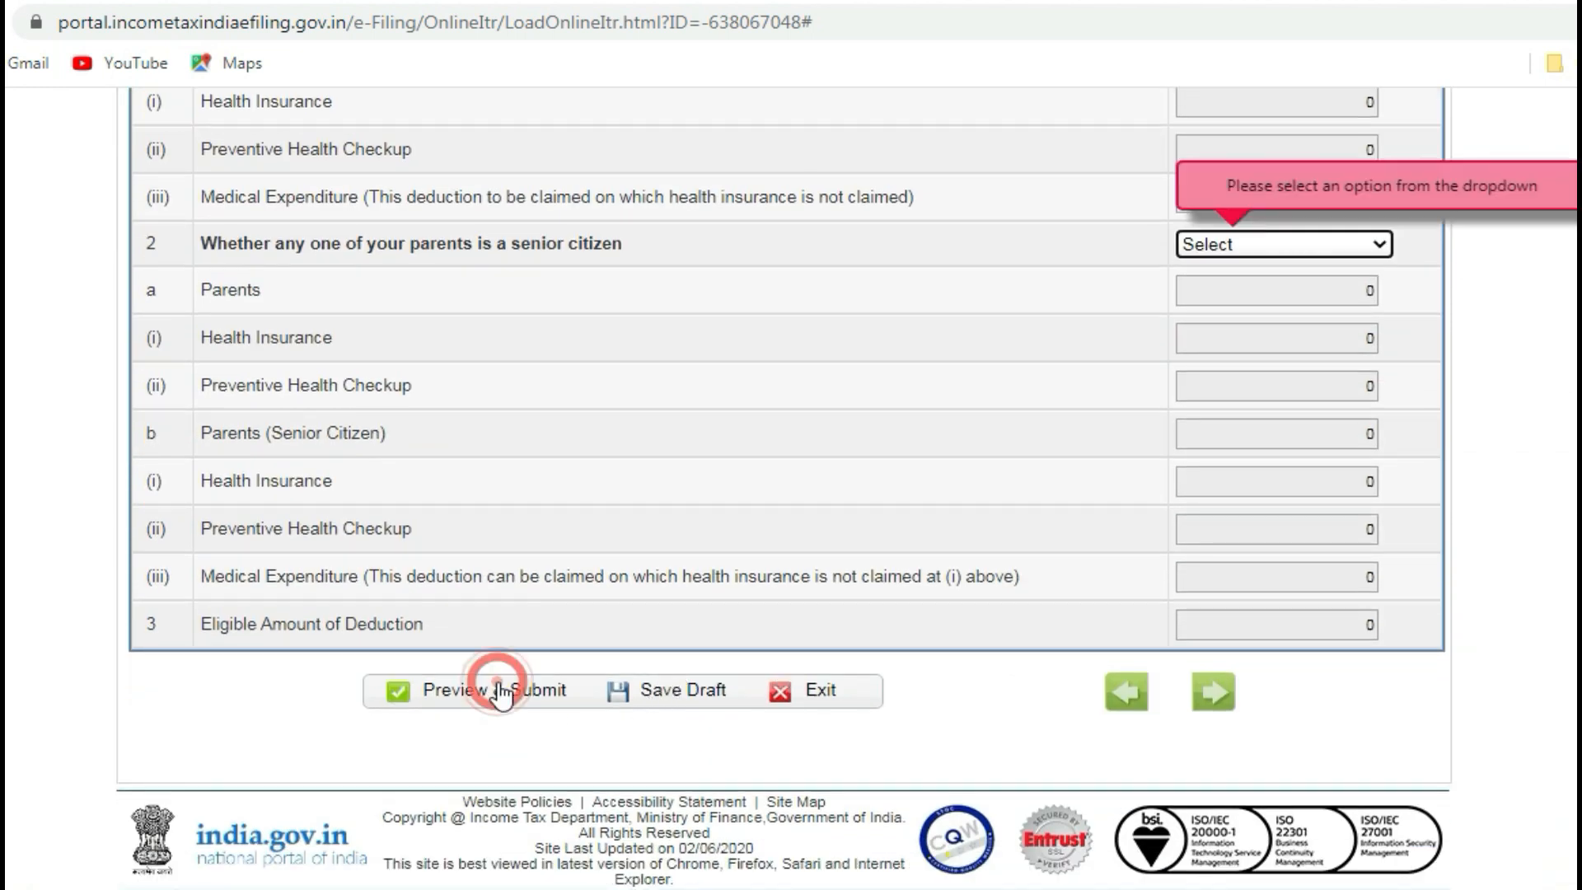
# - Set the parents senior citizen question in Schedule 80D to NO and confirm the details to proceed to the return preview
pyautogui.click(1290, 247)
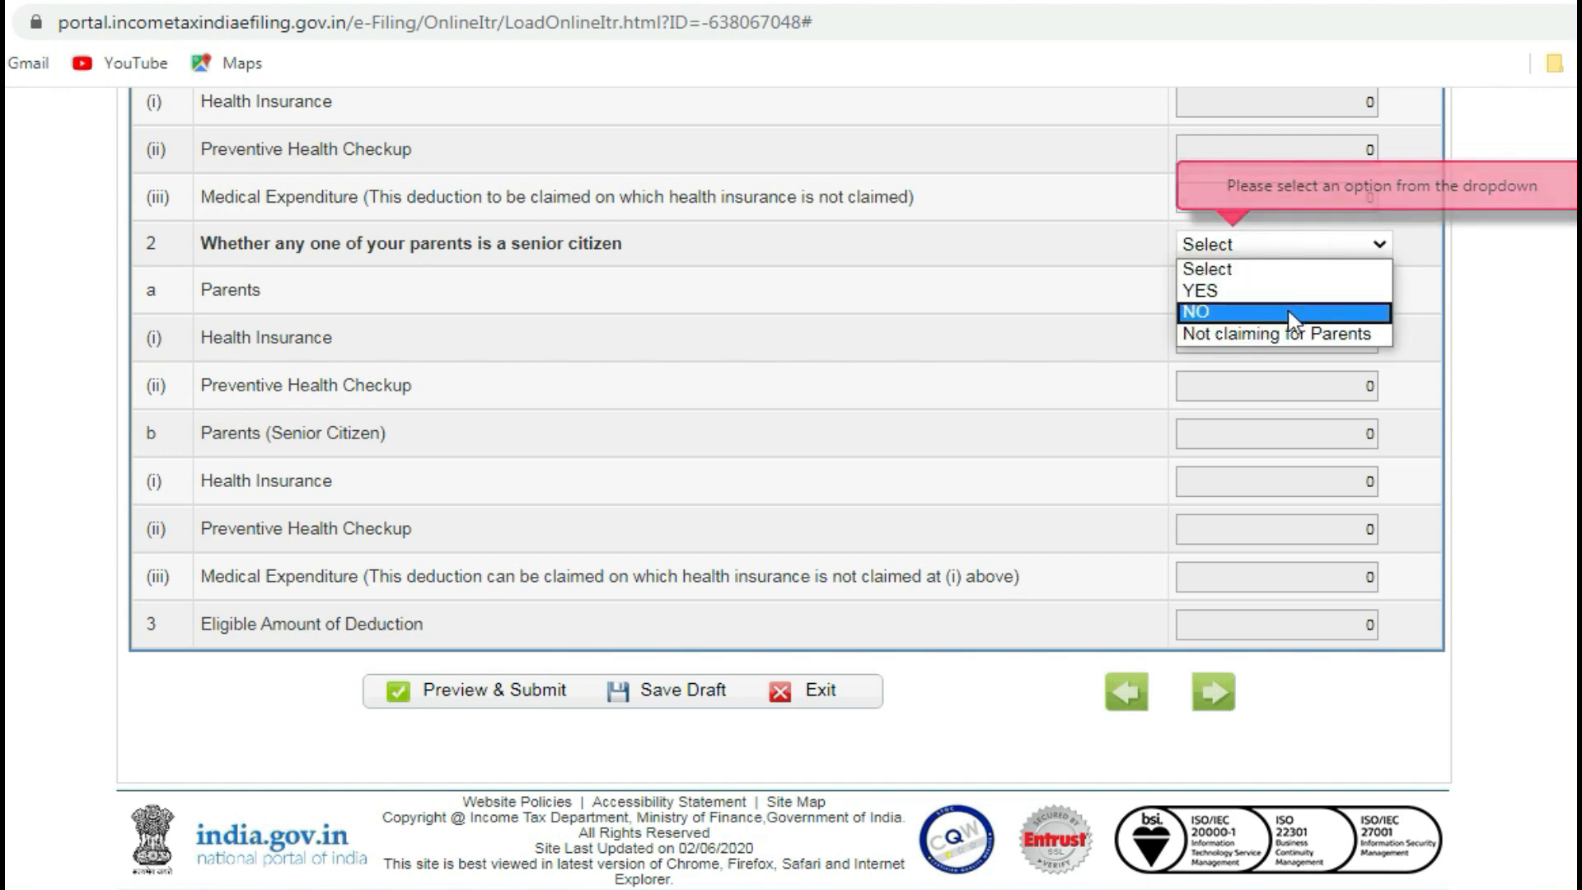
pyautogui.click(1289, 313)
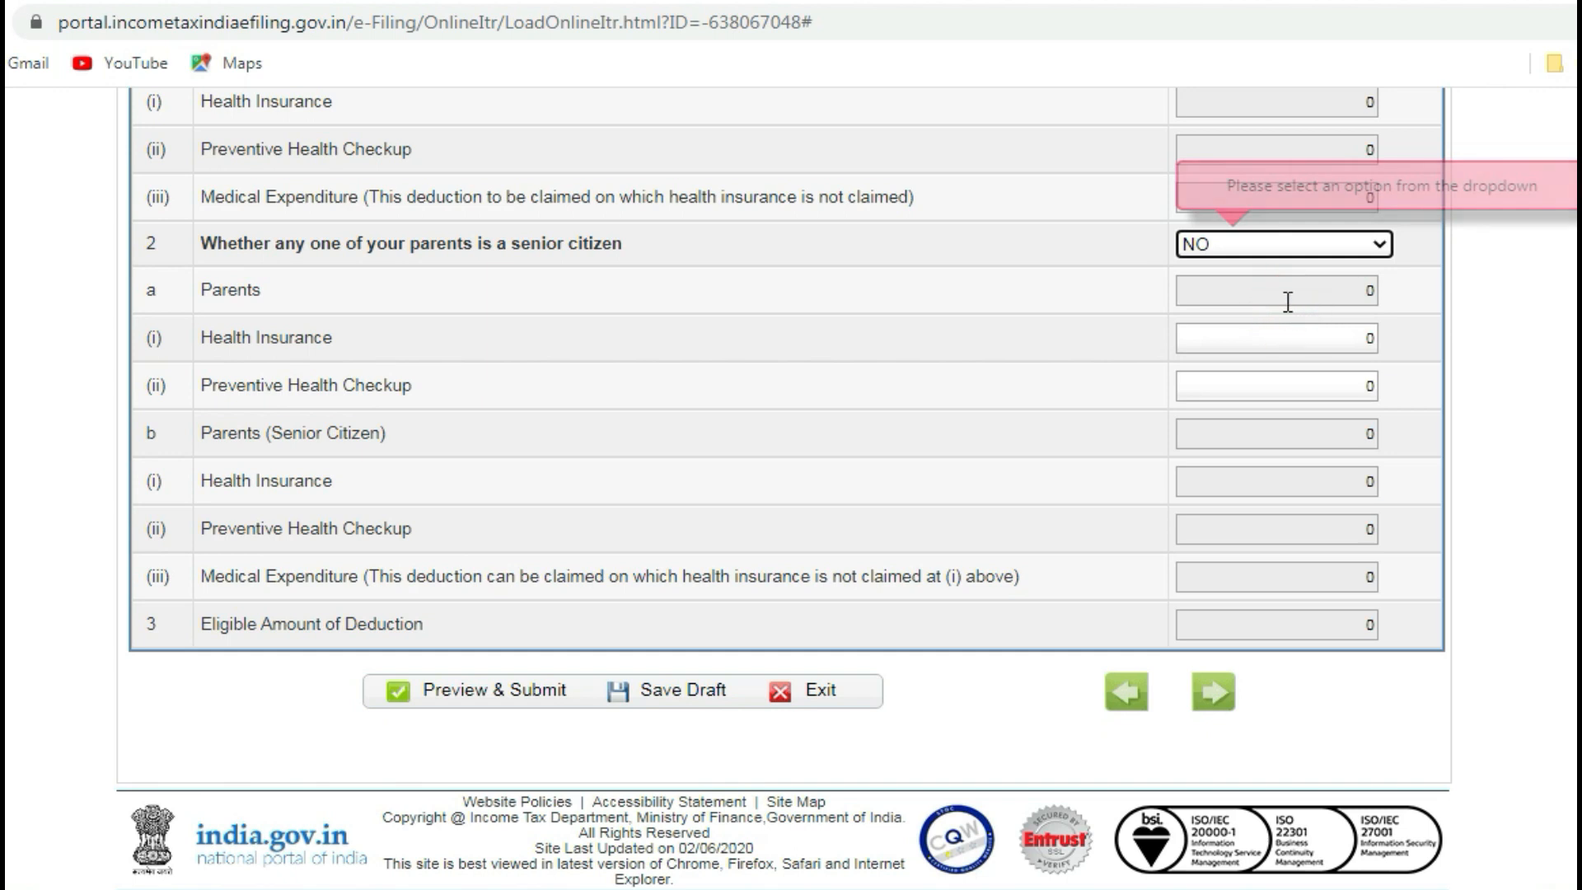
pyautogui.click(507, 695)
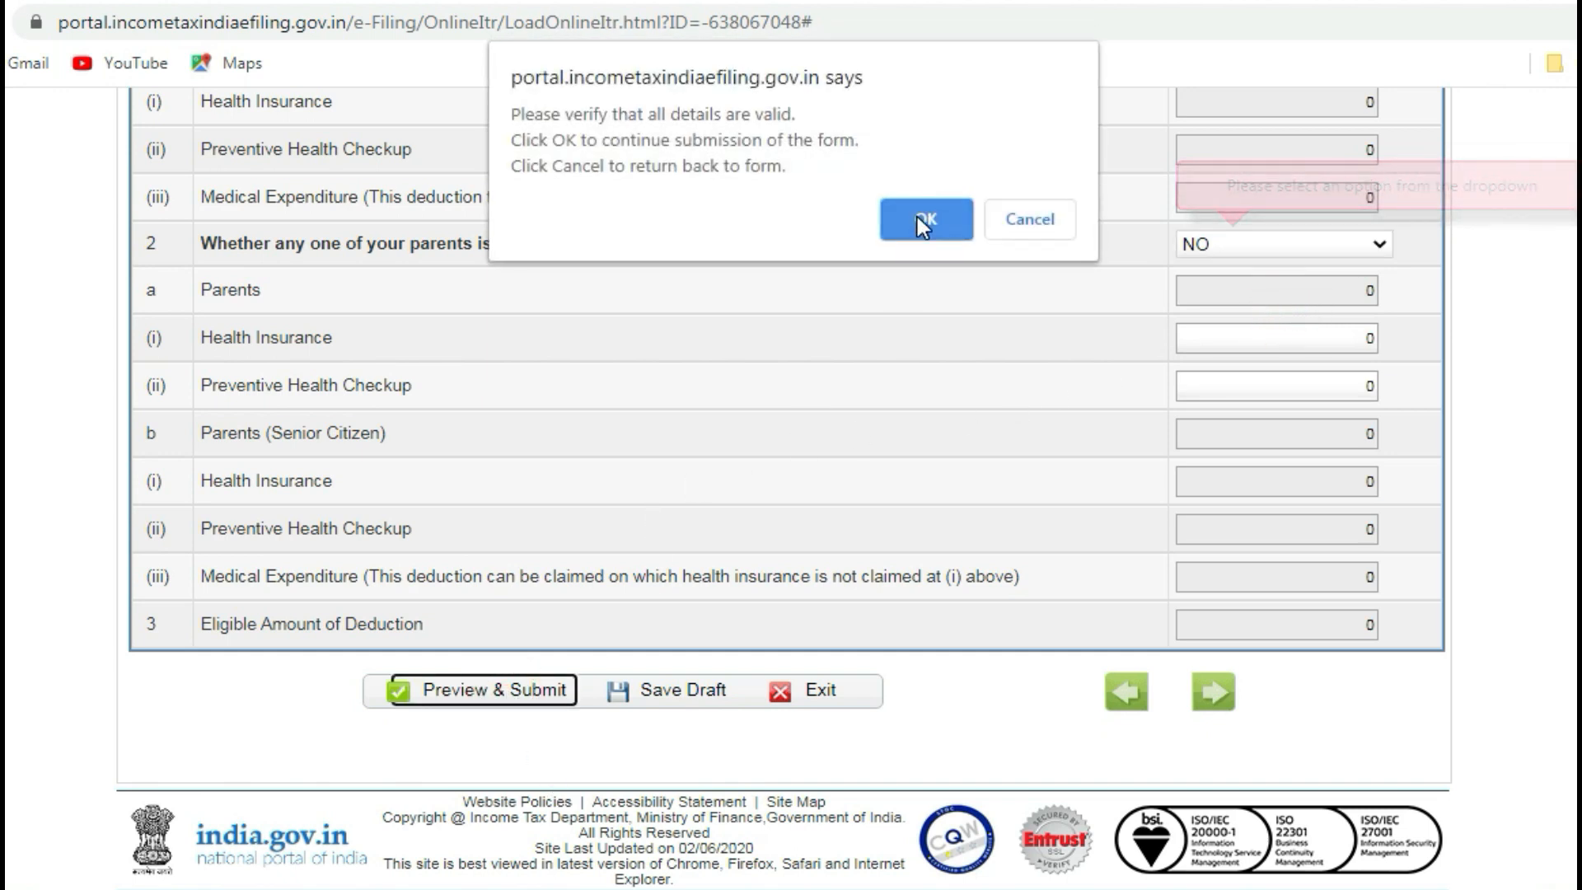
pyautogui.click(923, 221)
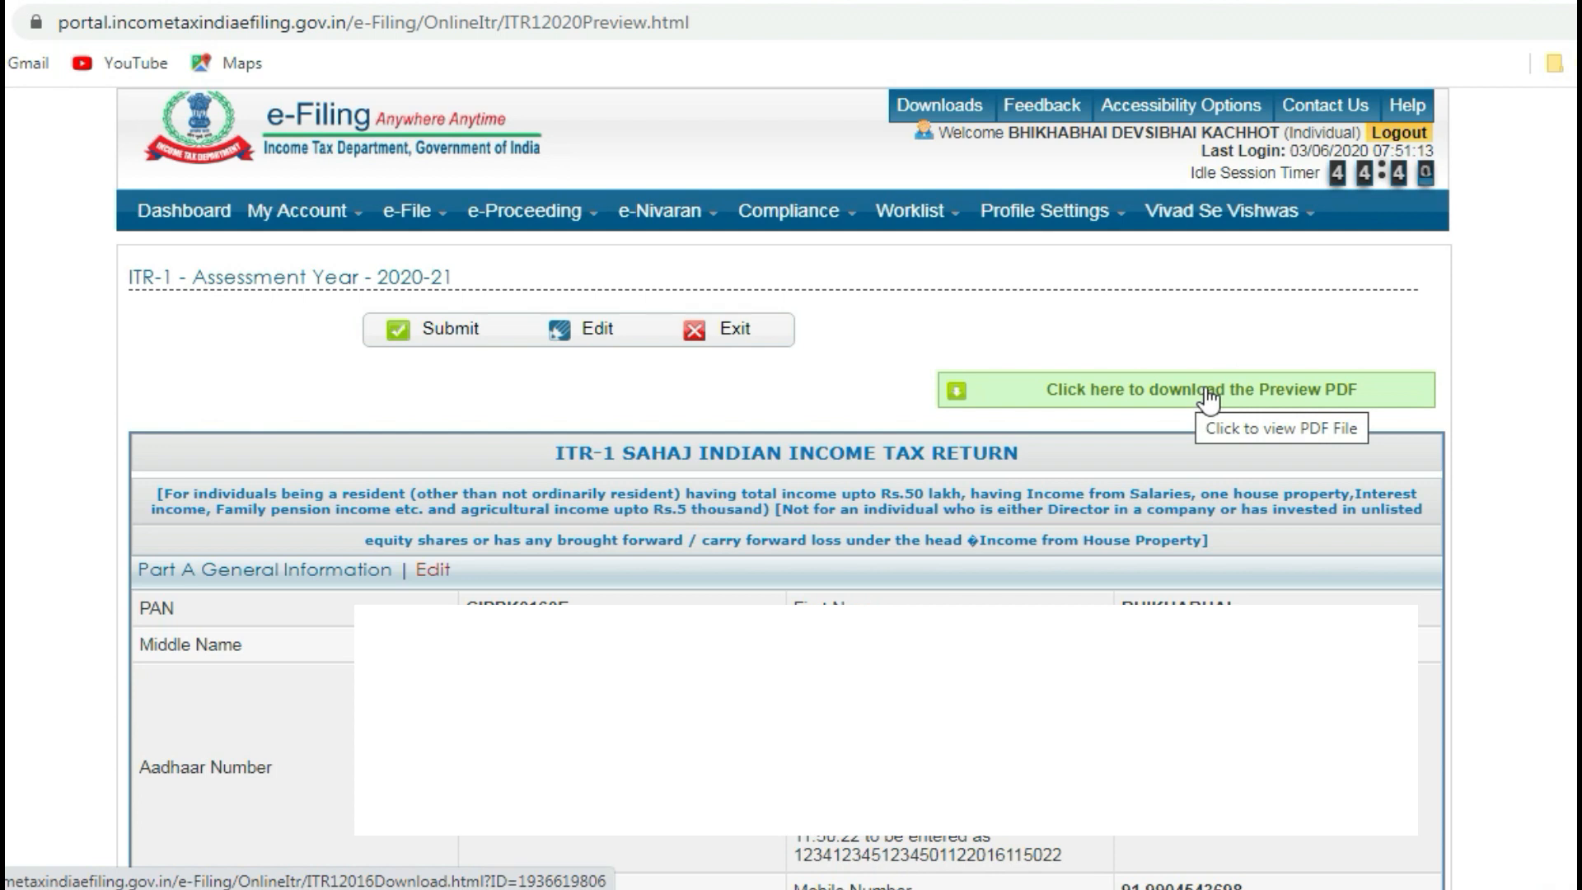
# - Review the ITR-1 preview to its end and submit the return for assessment year 2020-21
pyautogui.scroll(-10, 1114, 566)
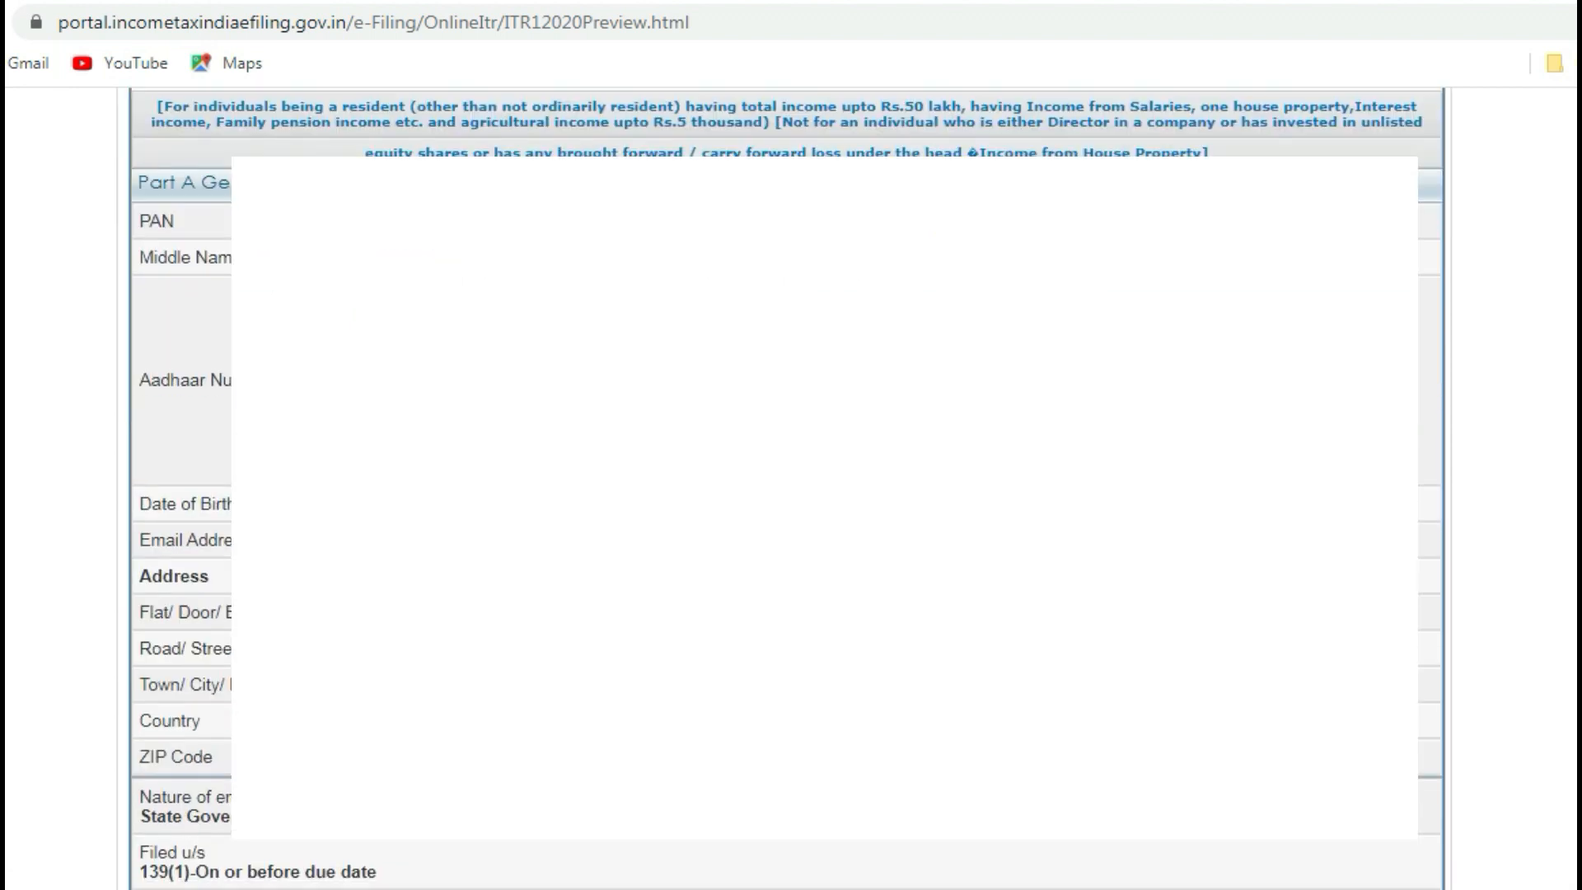
pyautogui.scroll(-6, 787, 488)
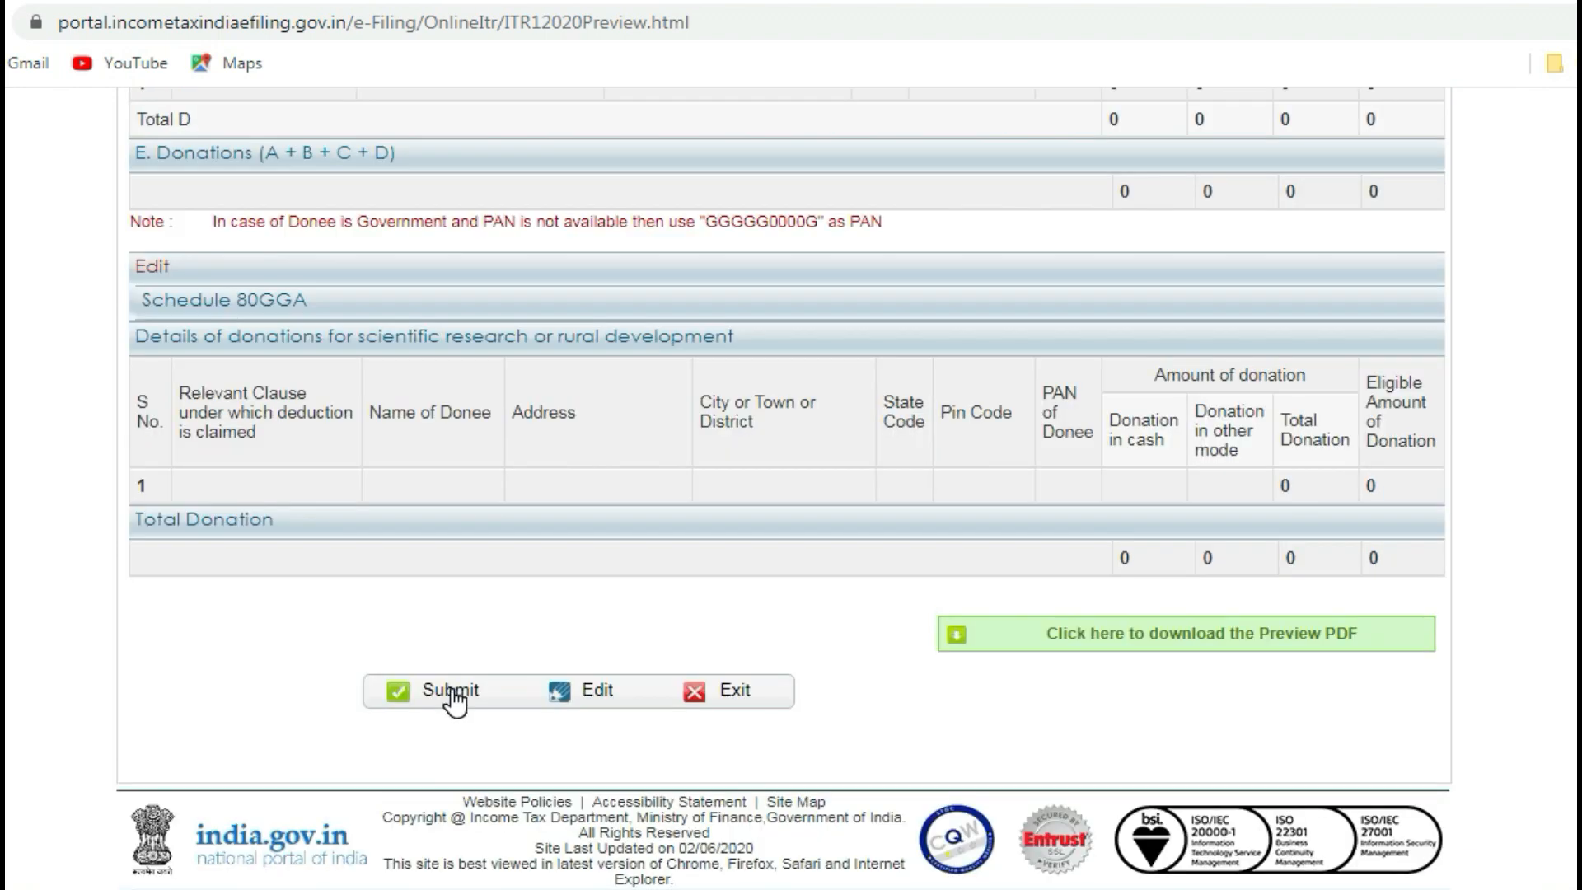
pyautogui.click(452, 696)
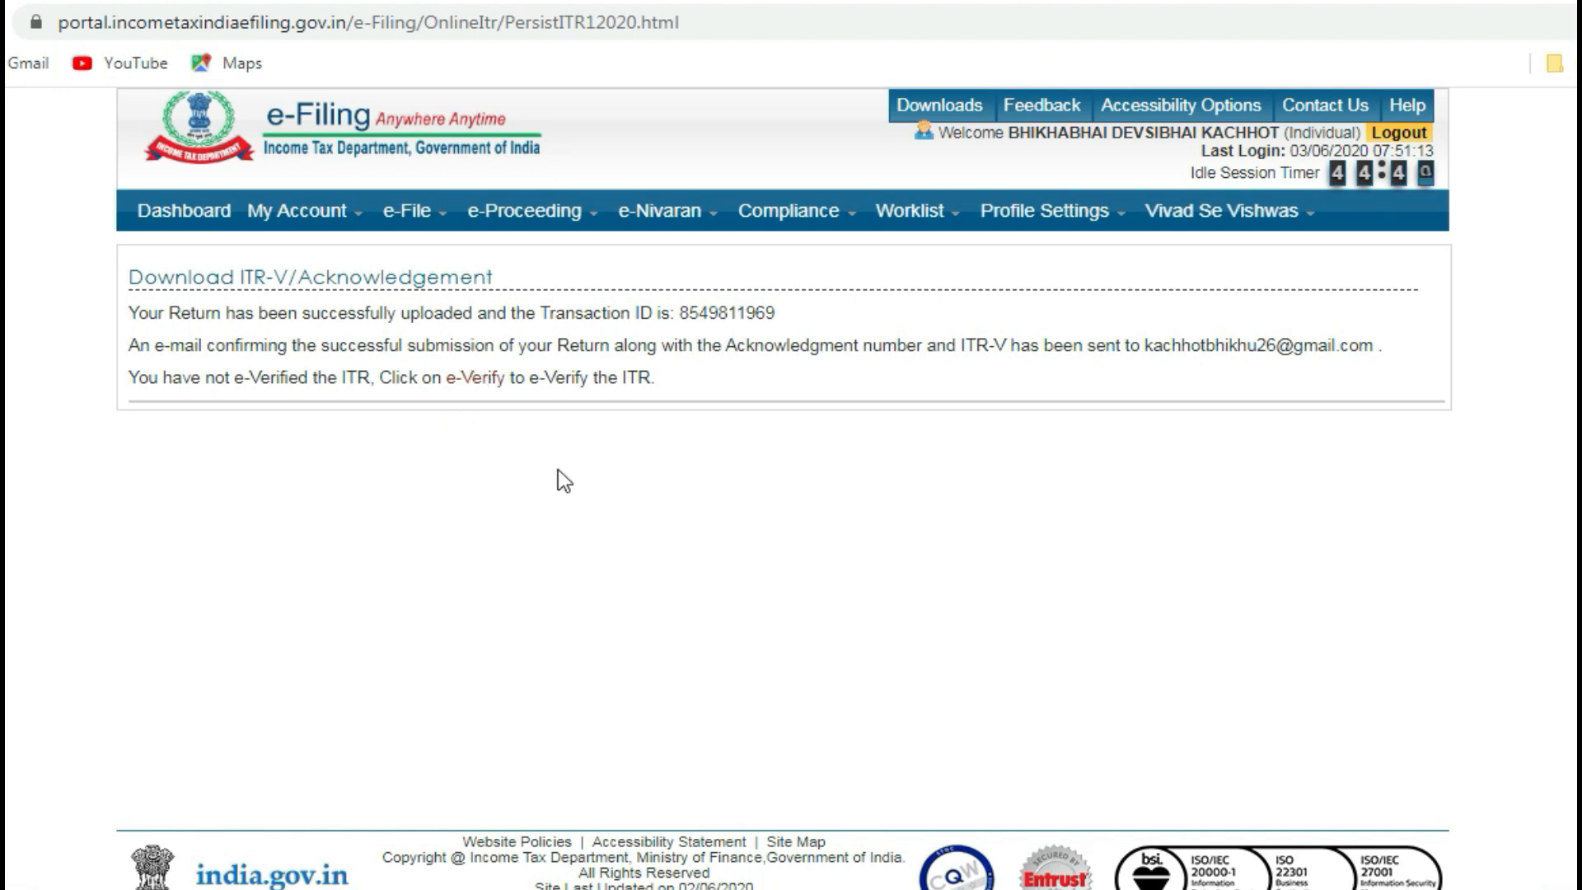
# - Start e-verification of the filed ITR-1 and generate an EVC through the prevalidated bank account number
pyautogui.moveTo(325, 213)
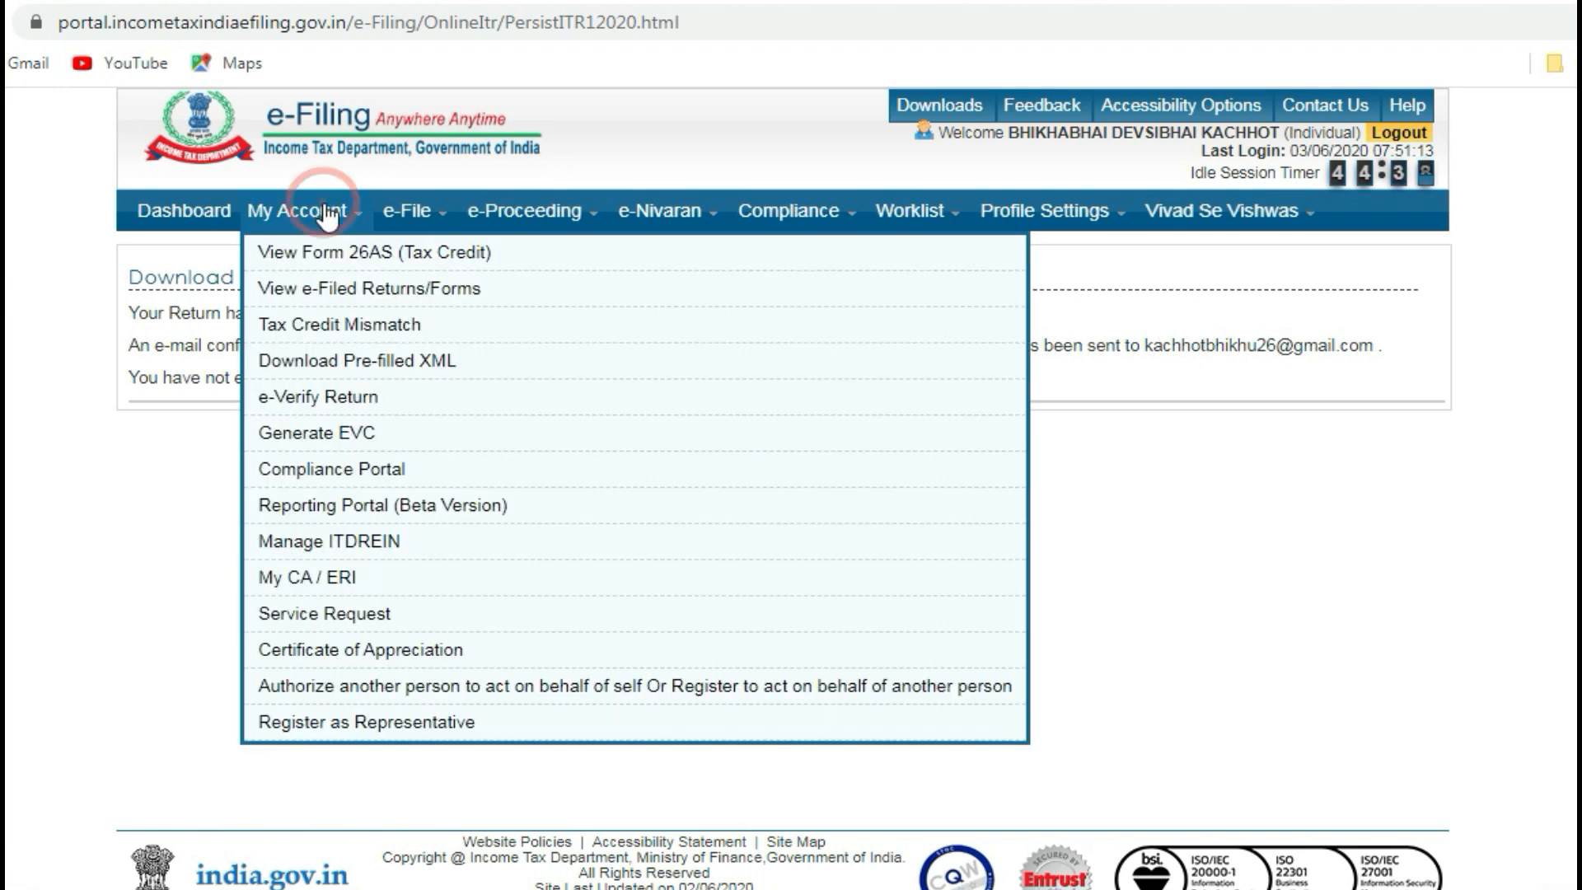
pyautogui.click(329, 397)
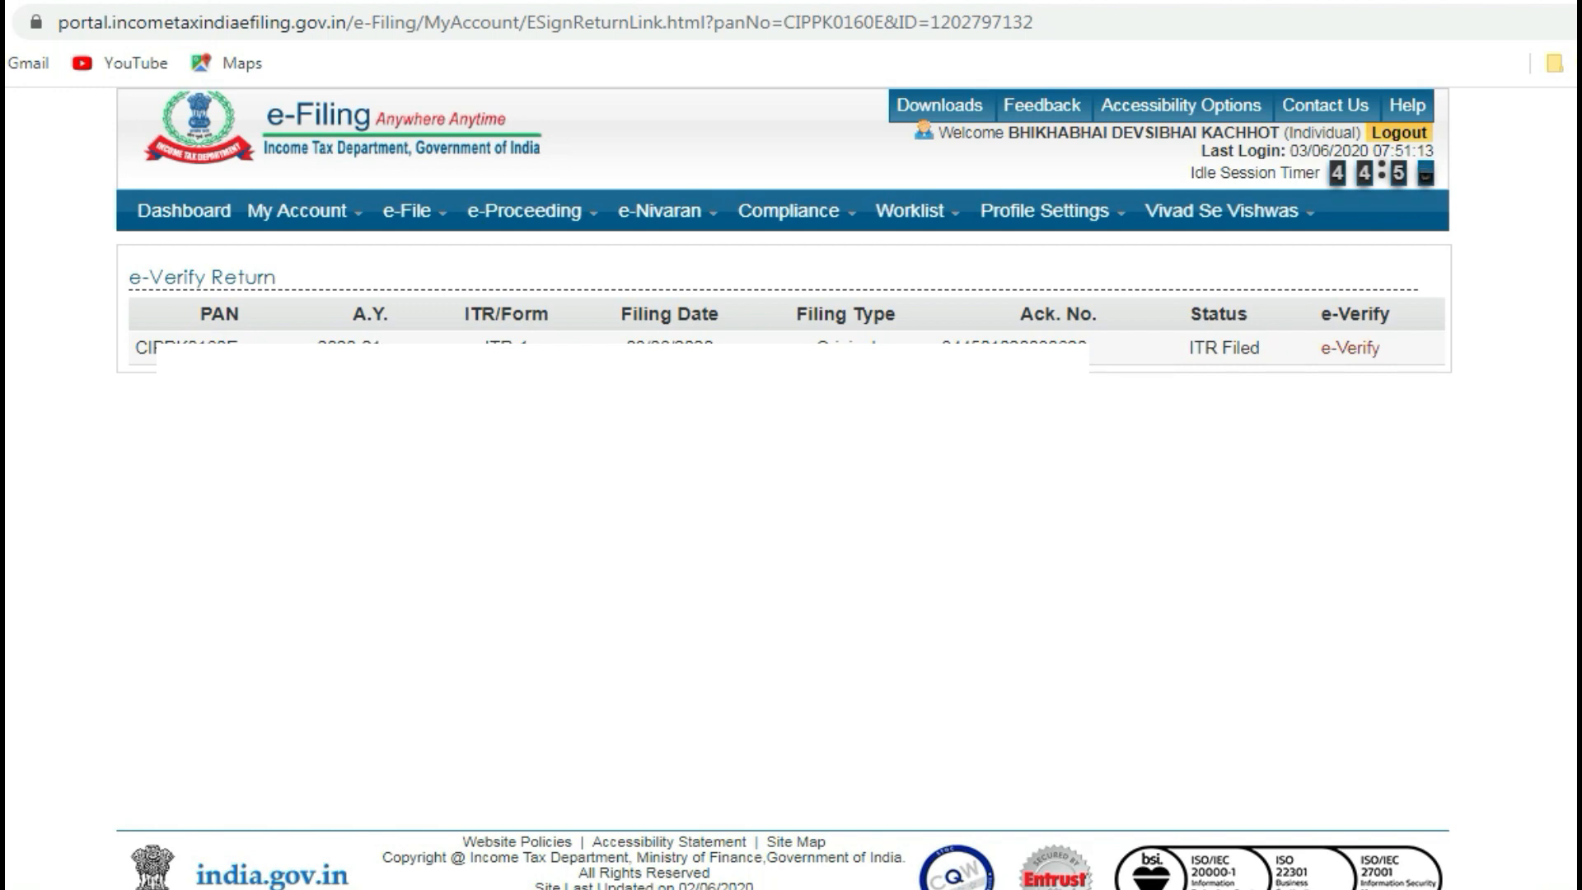
pyautogui.click(1361, 350)
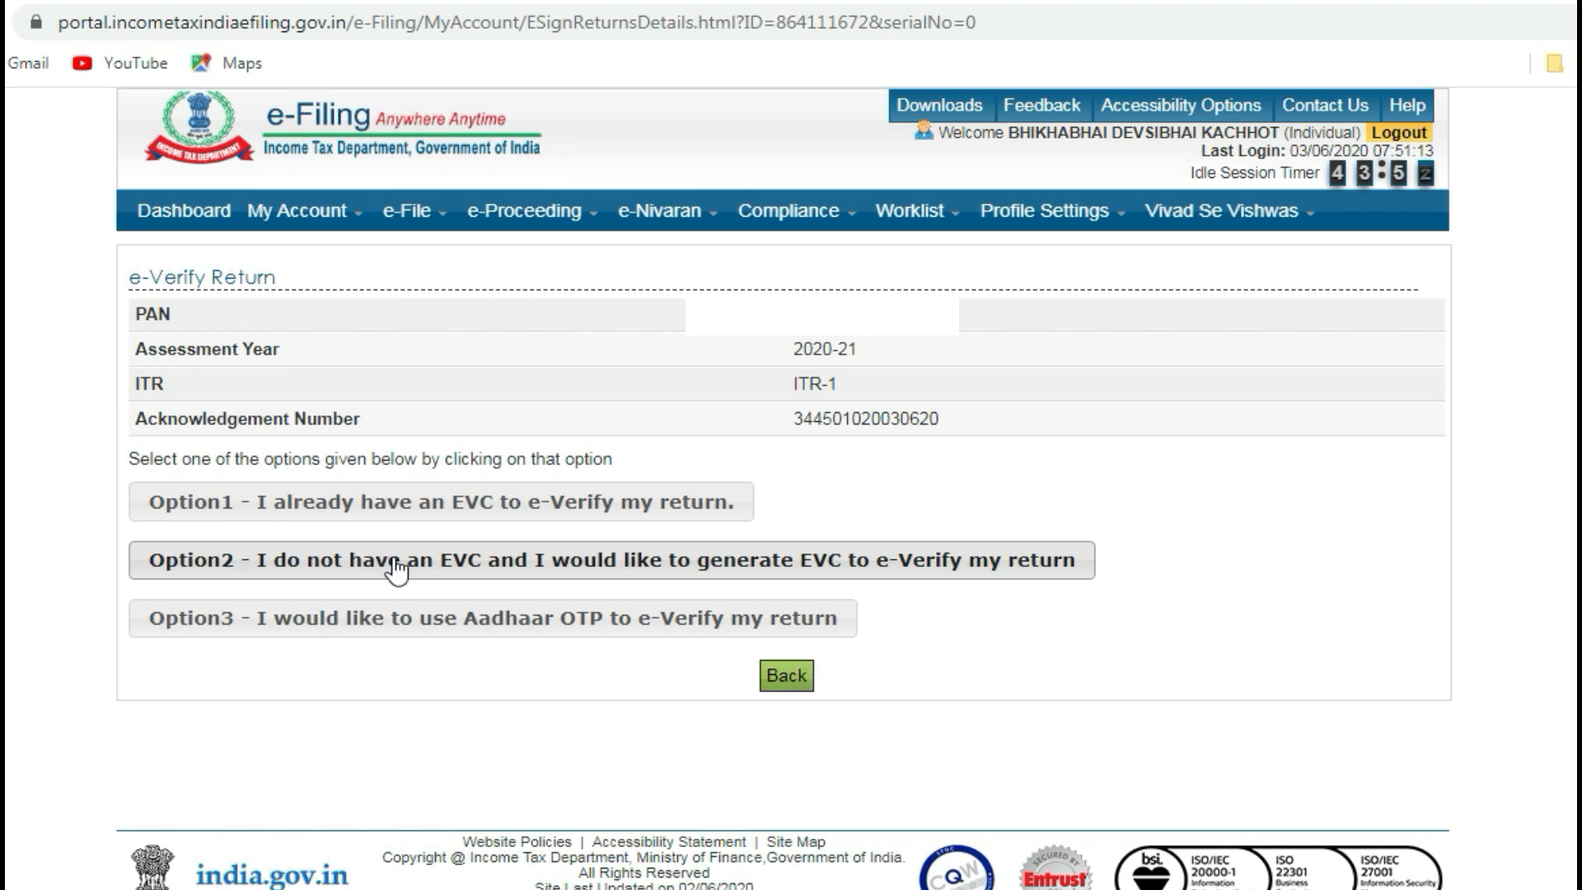
pyautogui.click(467, 567)
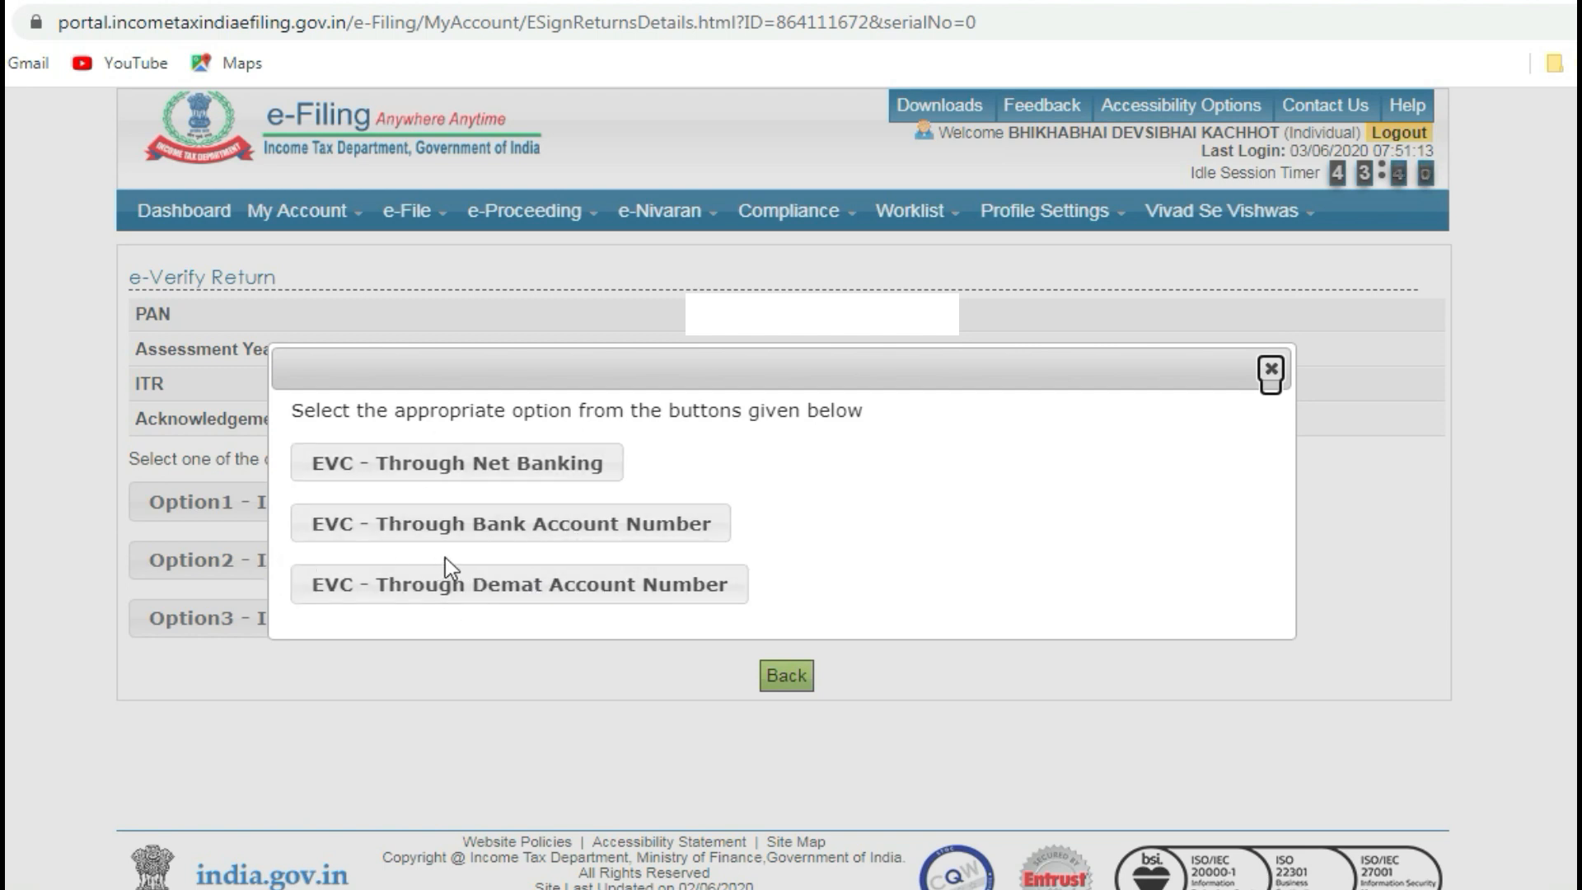
pyautogui.click(521, 528)
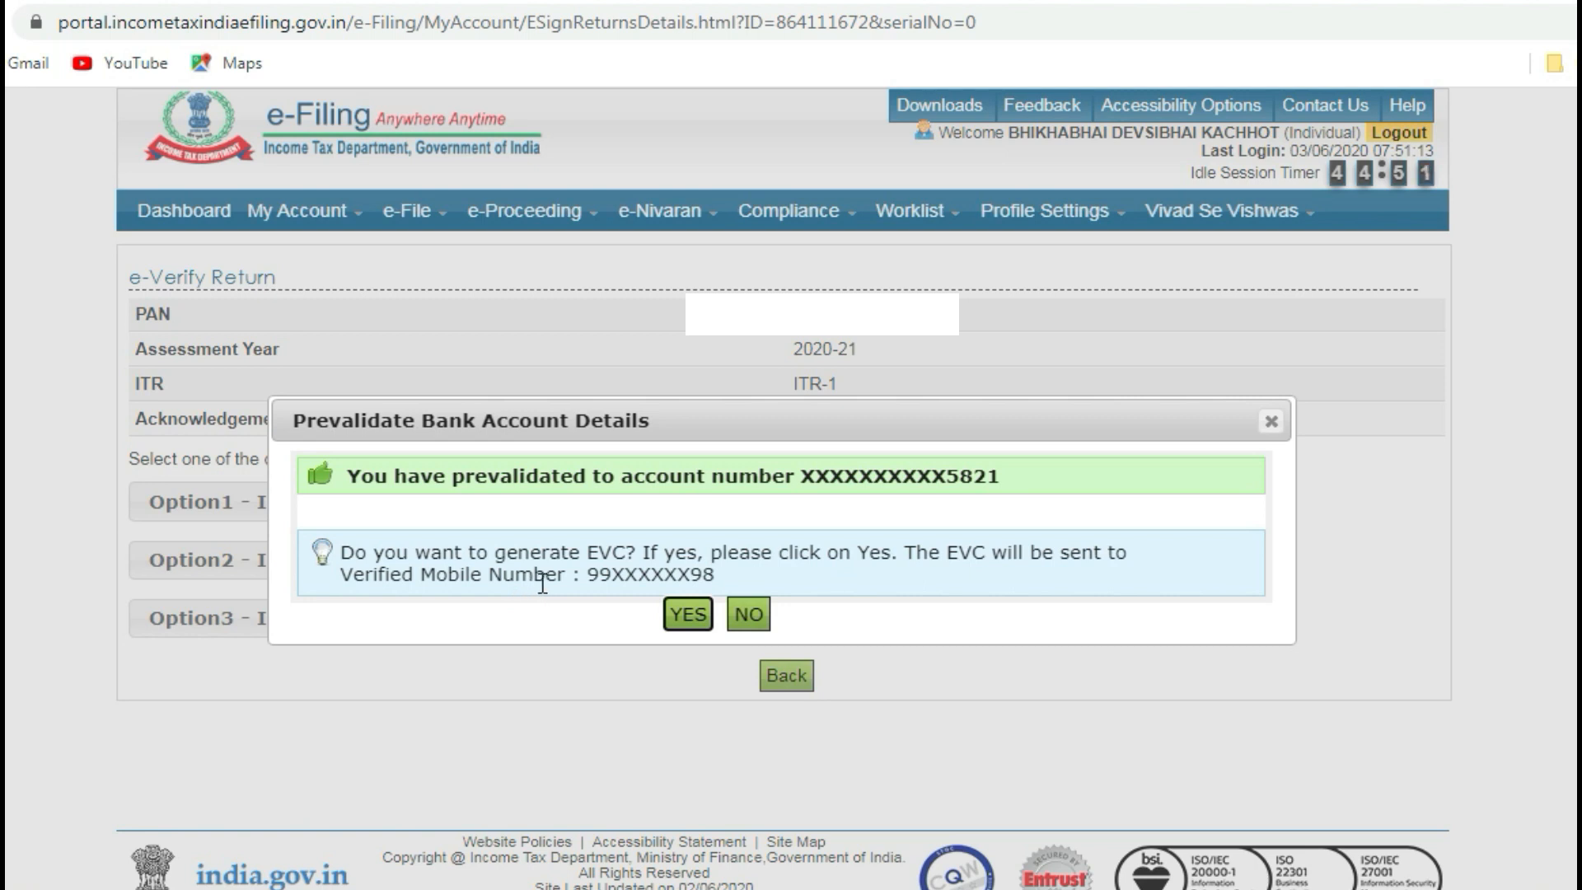
pyautogui.click(690, 615)
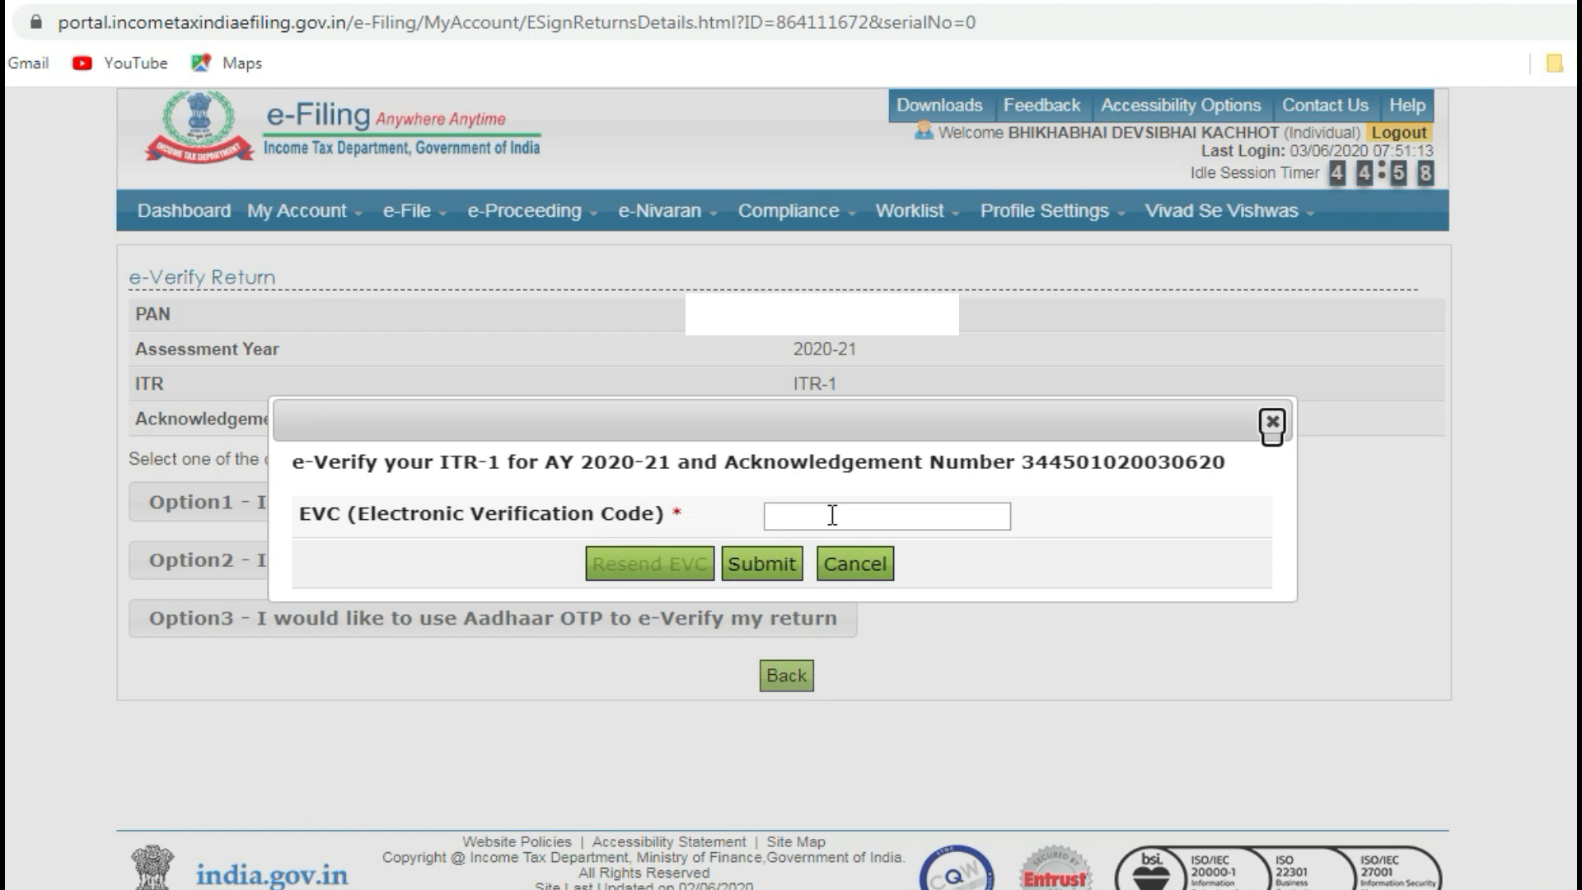
# - Enter the received Electronic Verification Code and submit it to e-verify the return
pyautogui.click(833, 515)
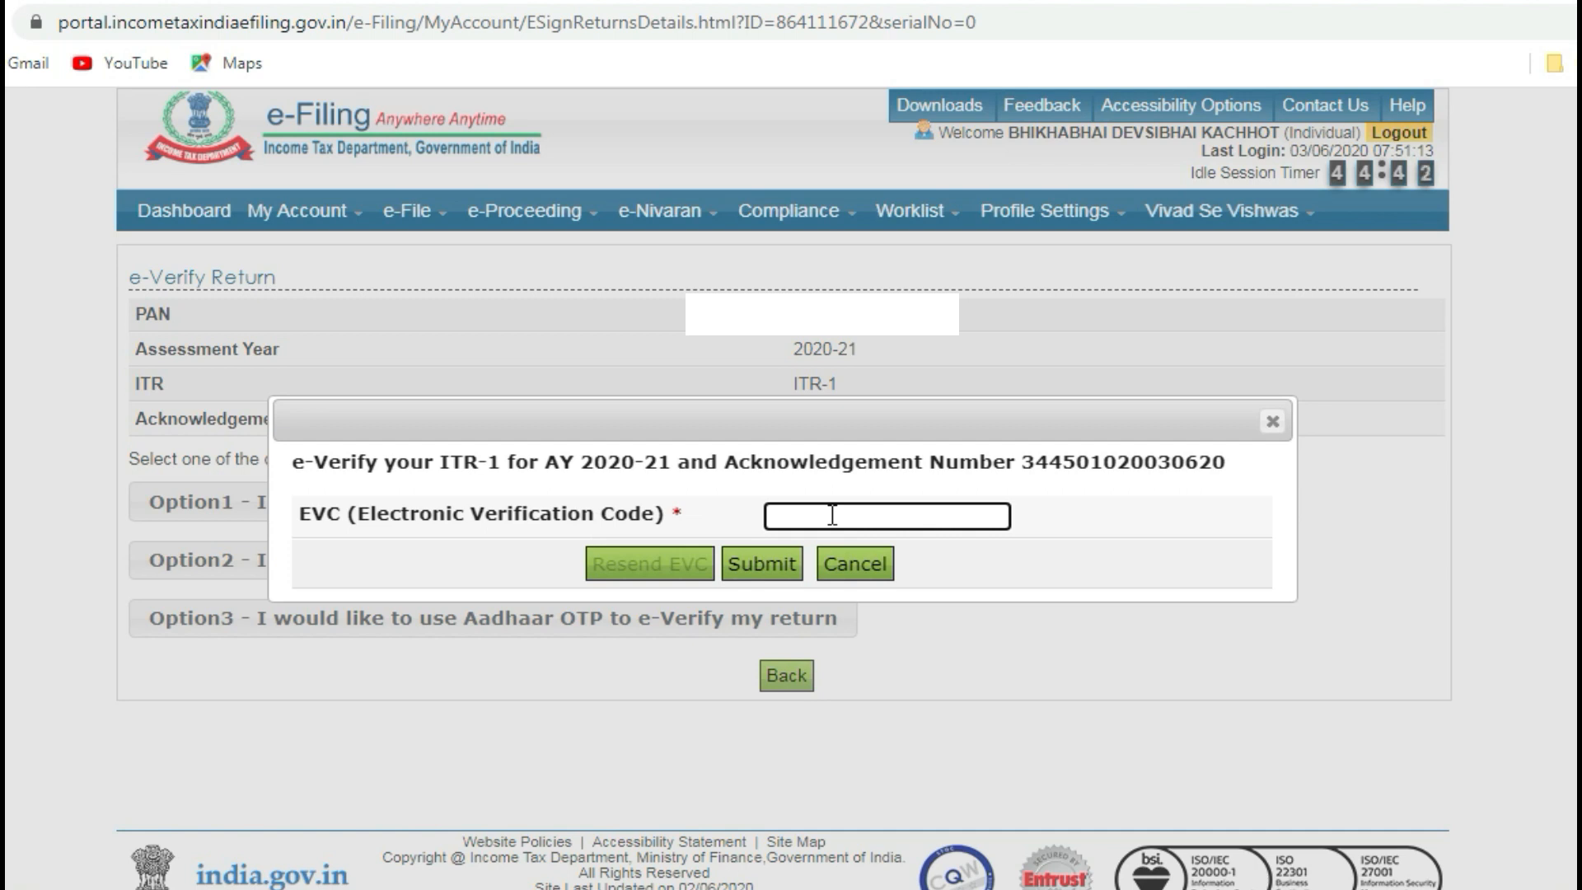
pyautogui.click(810, 516)
pyautogui.write('aaaaaaa')
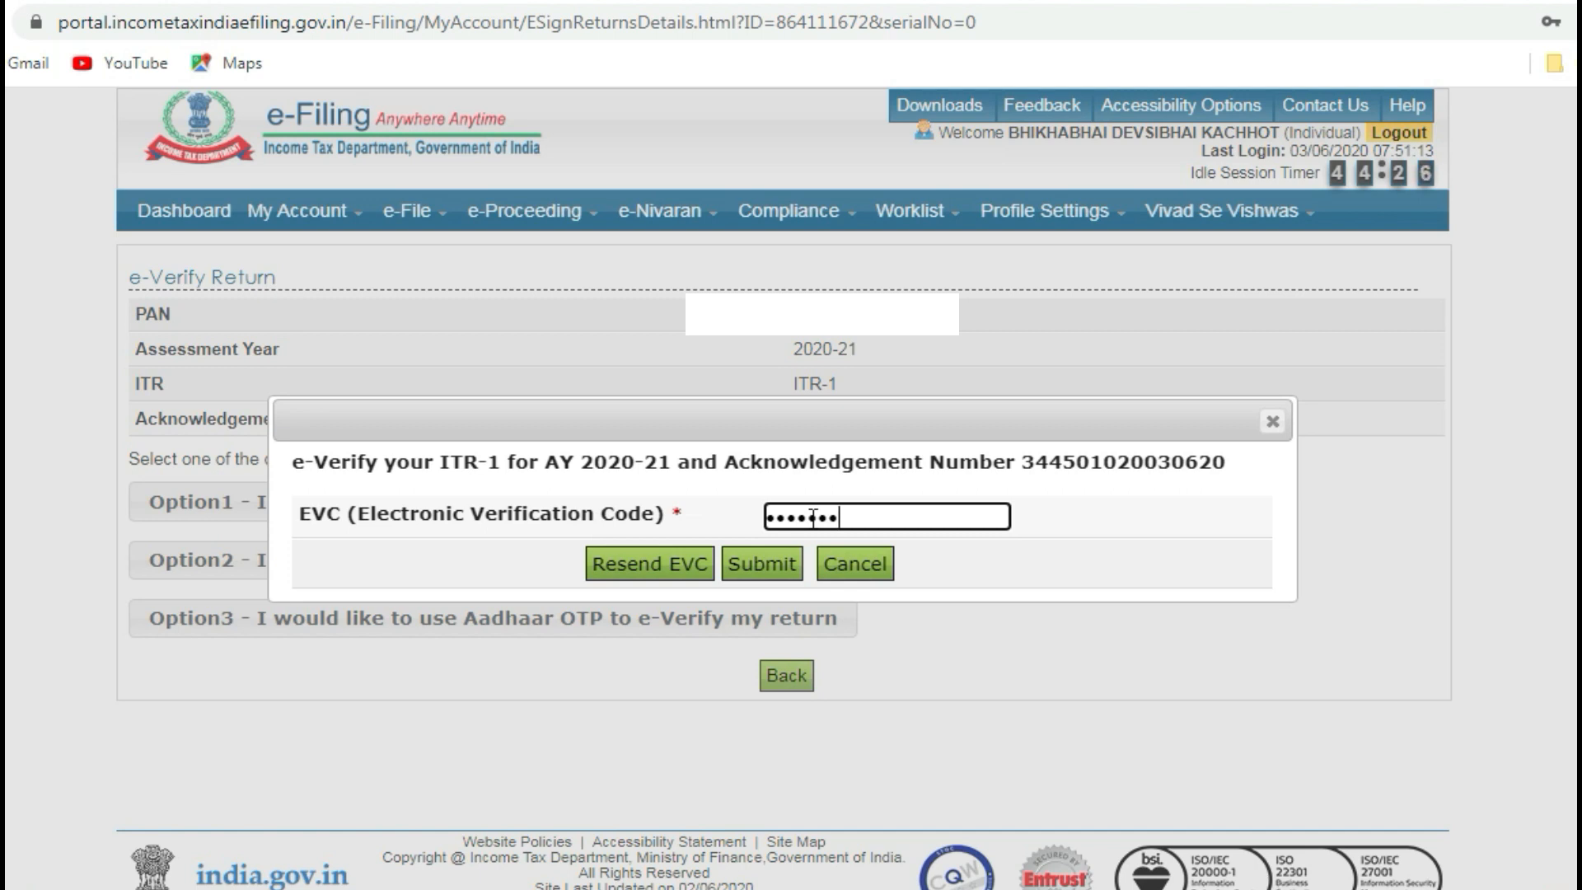
pyautogui.write('aaa')
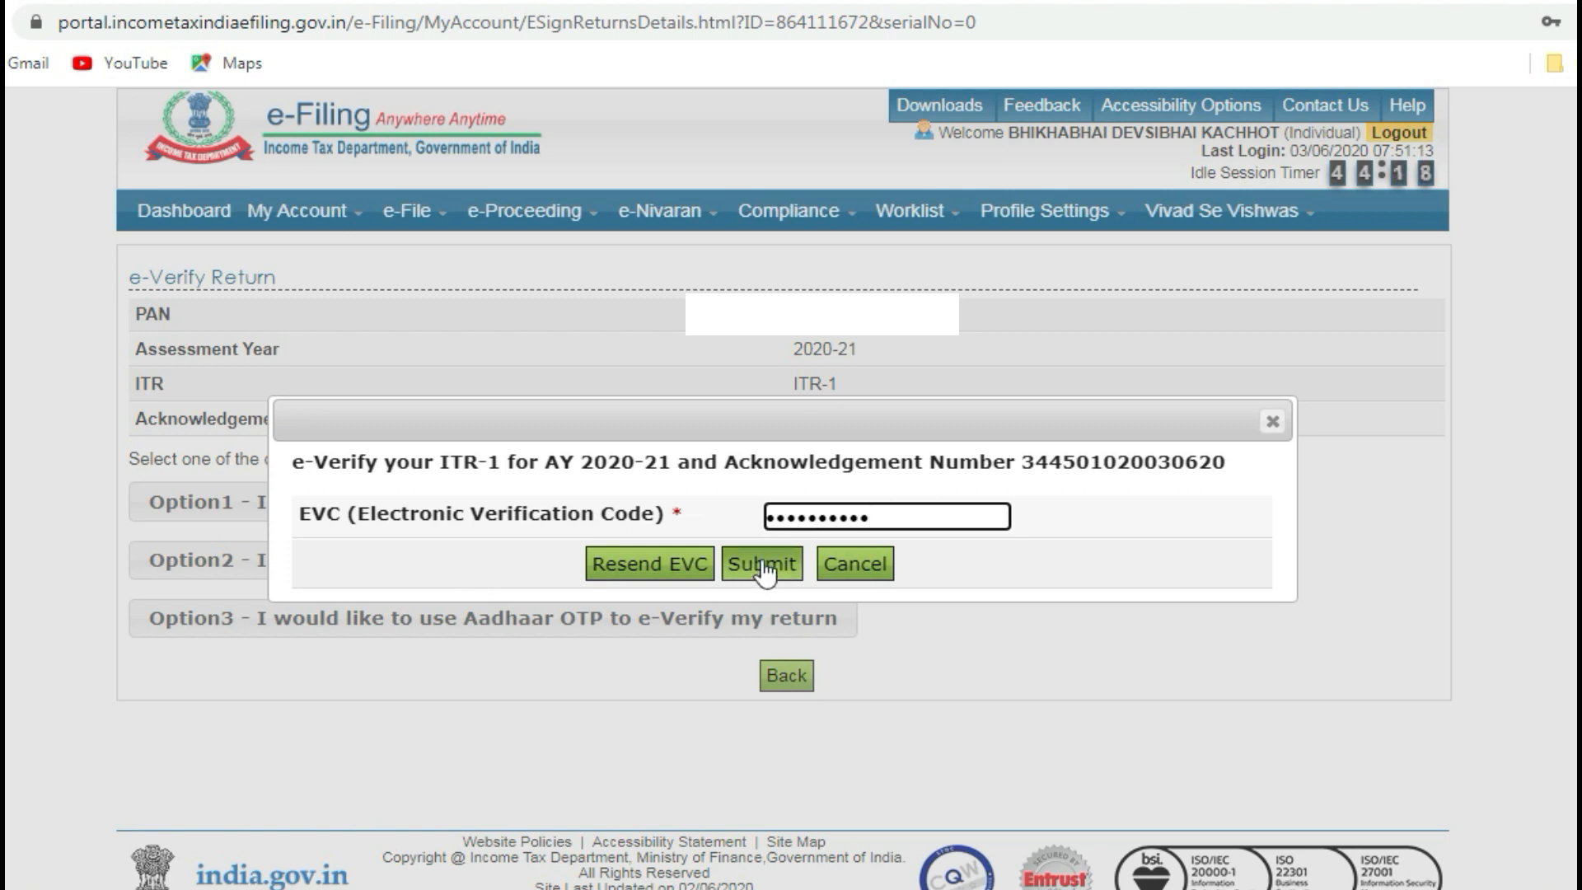
pyautogui.click(705, 425)
pyautogui.click(775, 567)
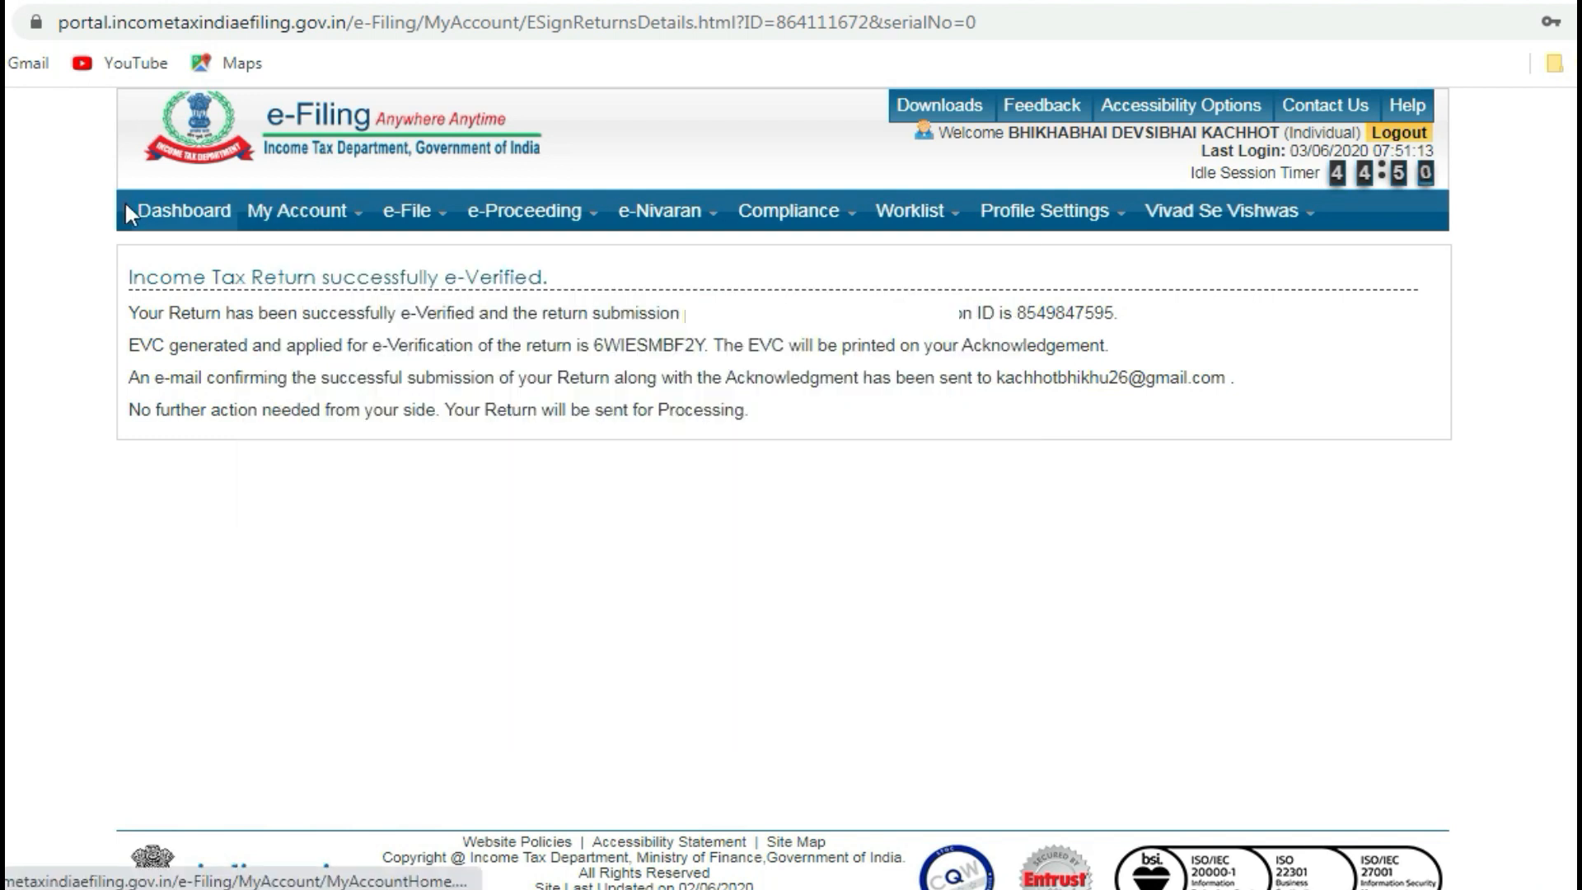
# - Return to the Dashboard and list the filed returns under the IncomeTax Returns option
pyautogui.click(175, 206)
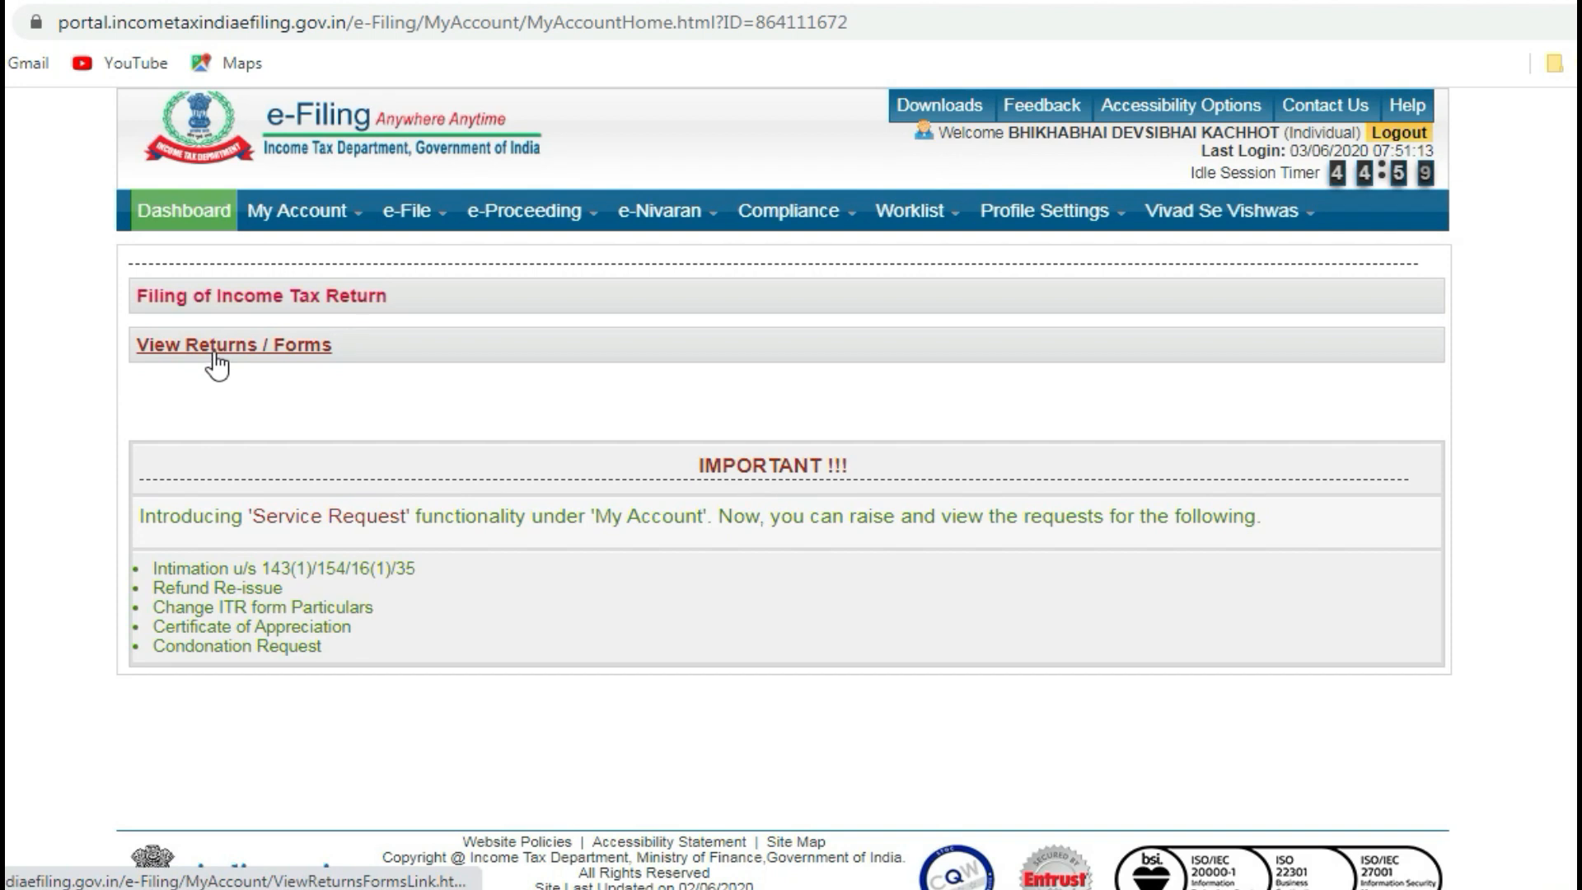
pyautogui.click(217, 354)
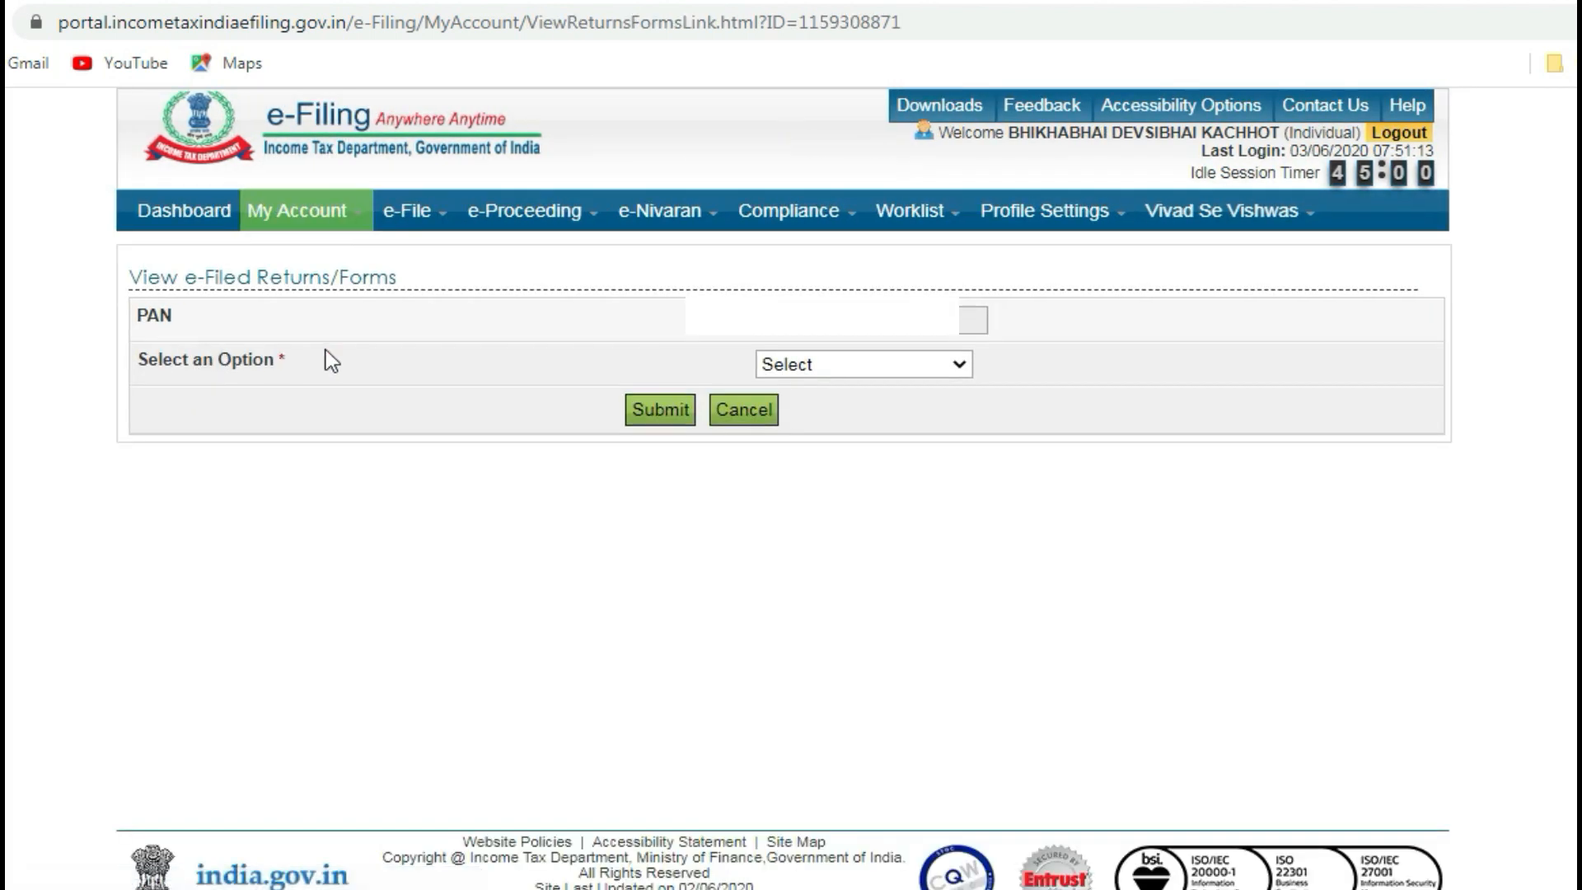
pyautogui.click(895, 367)
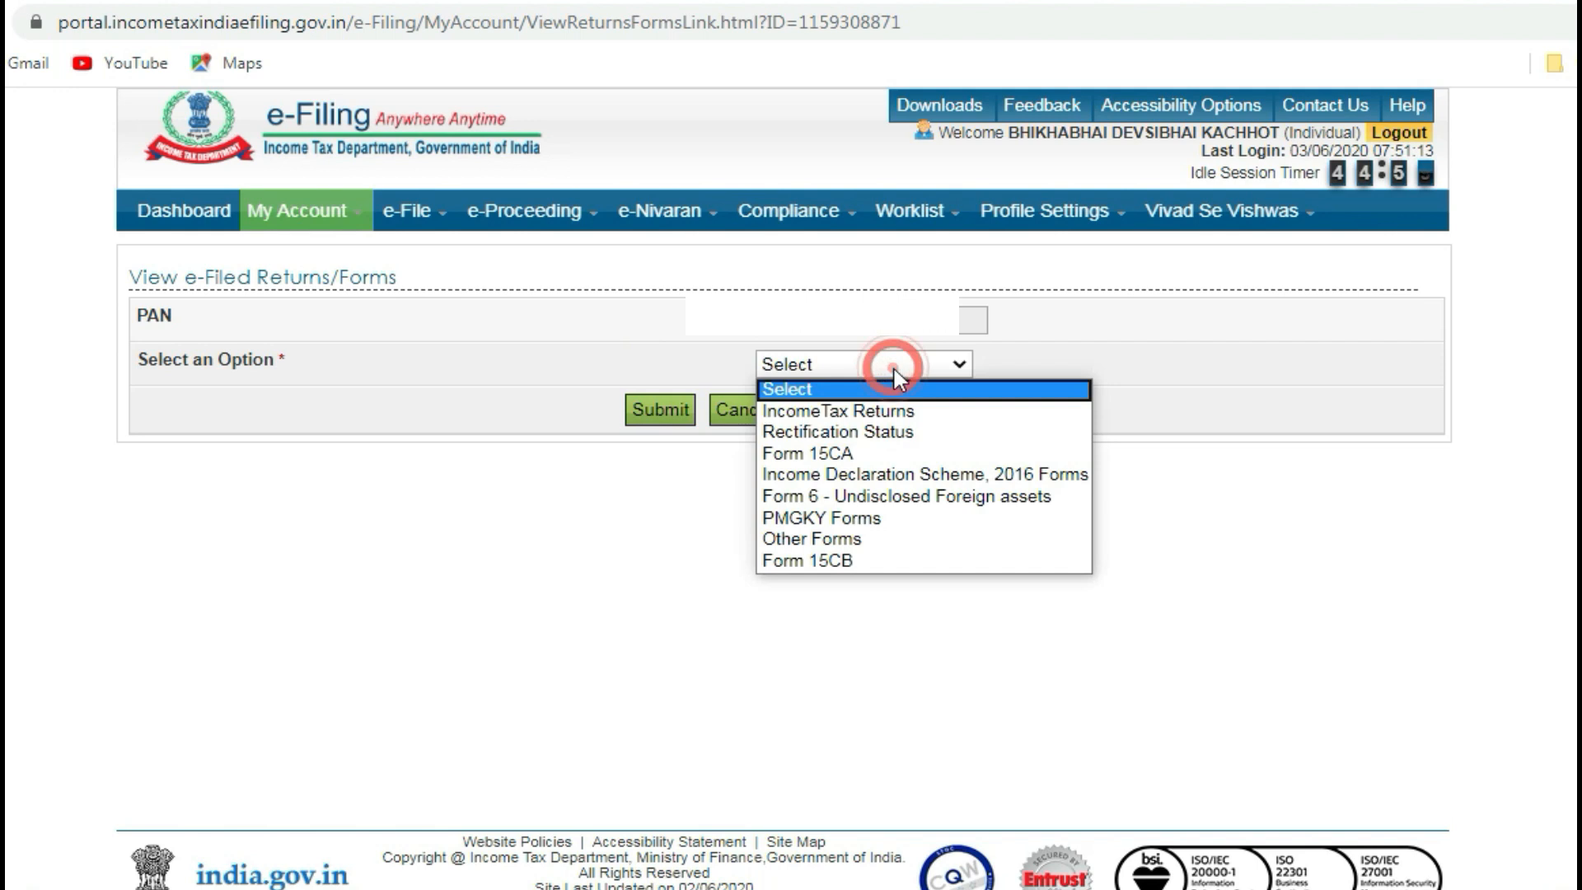
pyautogui.click(898, 412)
pyautogui.click(657, 412)
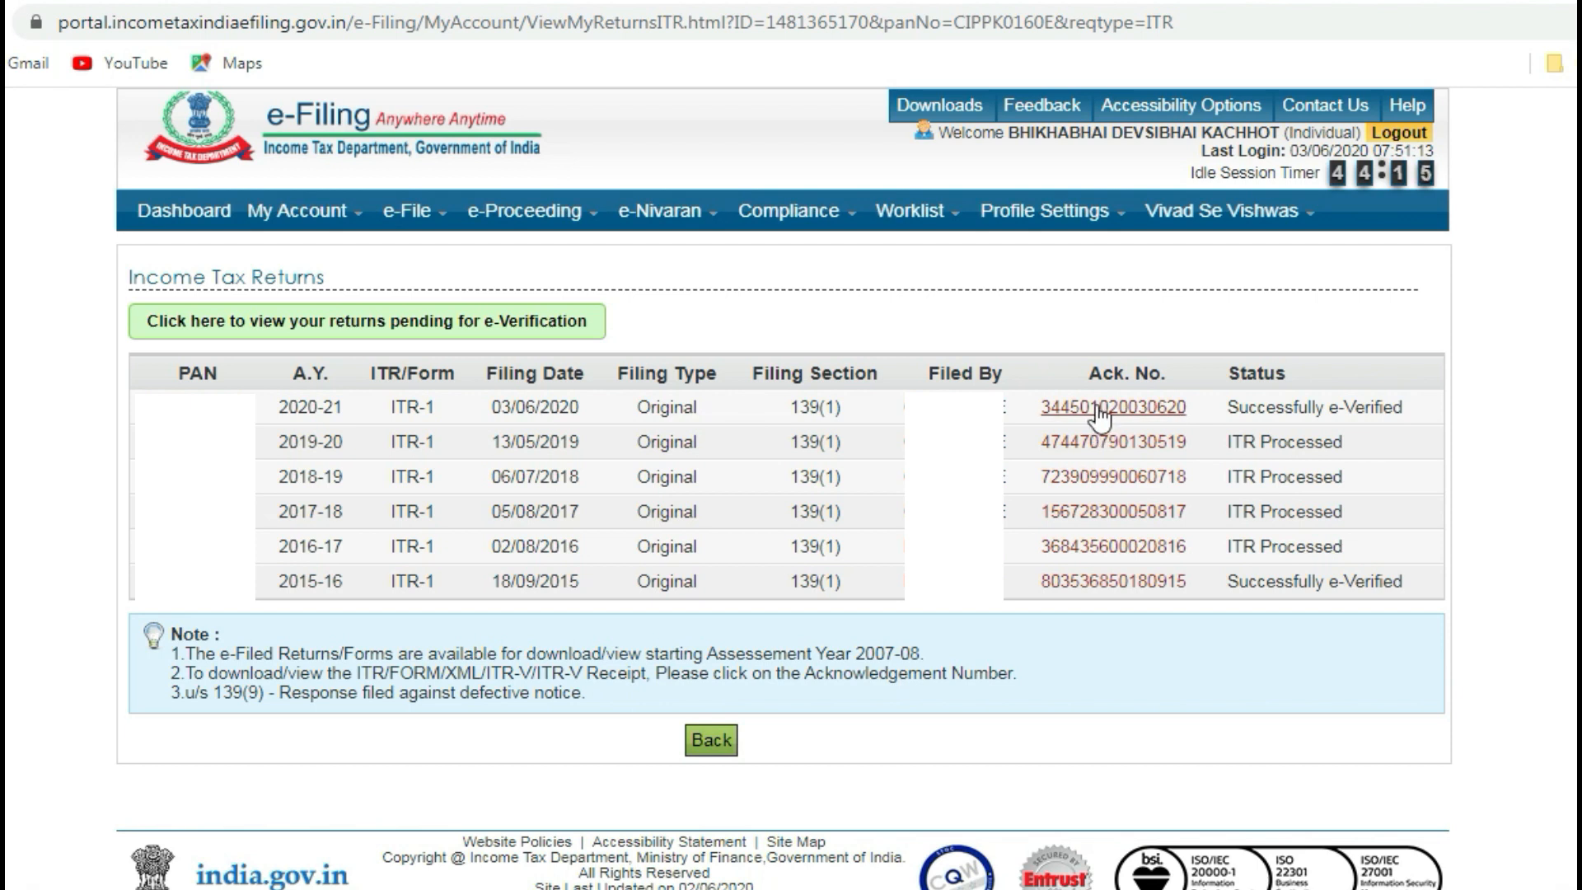
# - Open the 2020-21 return's details and read through its ITR-V / Acknowledgement from beginning to end
pyautogui.click(1145, 407)
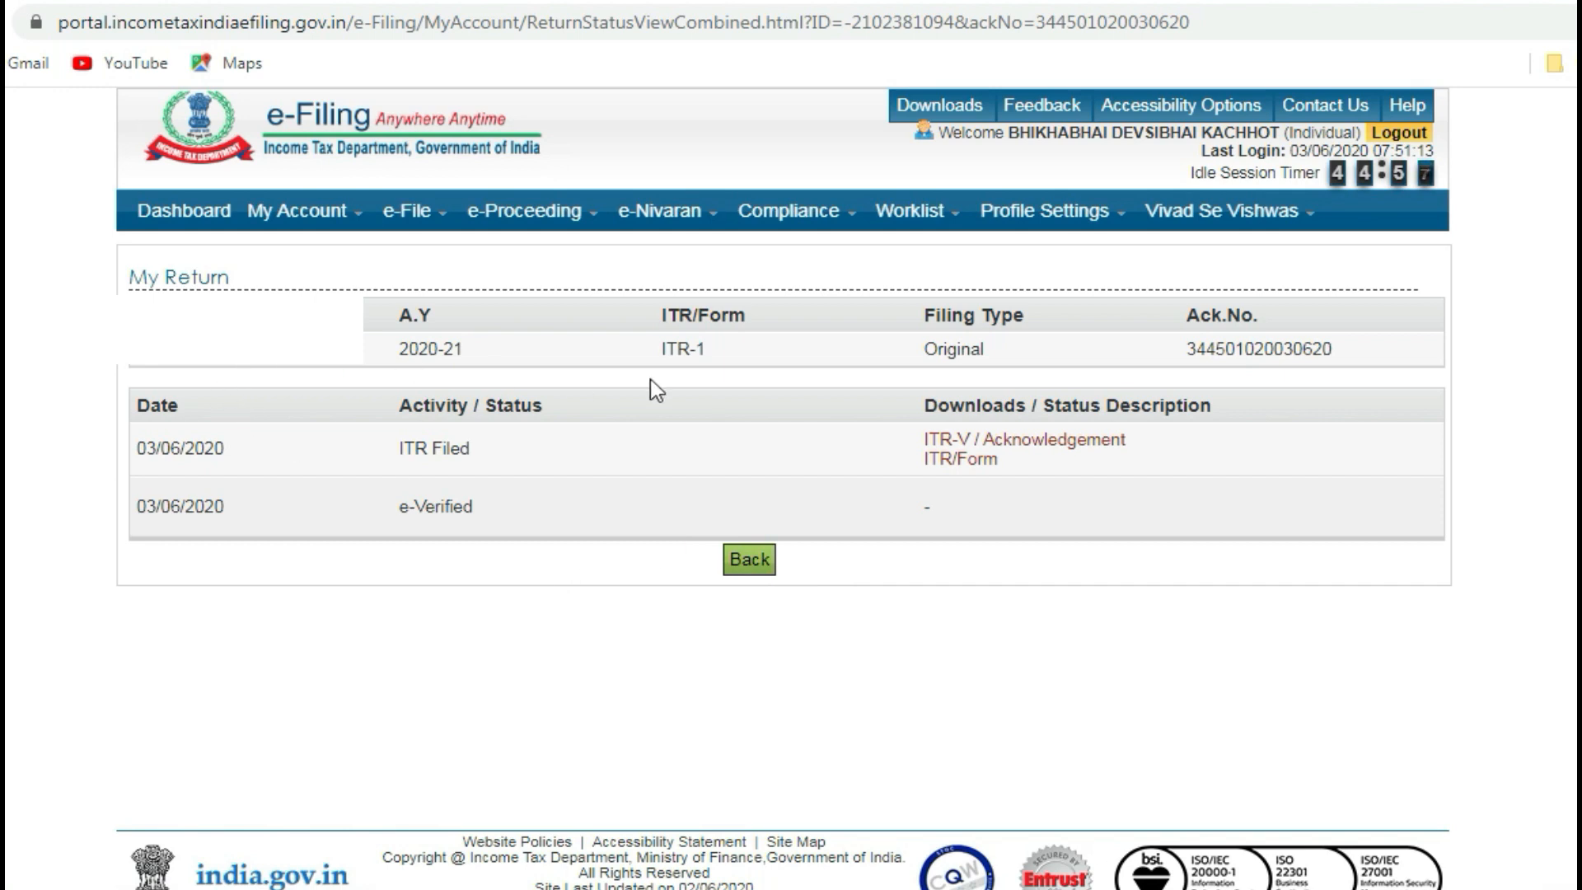
pyautogui.click(940, 444)
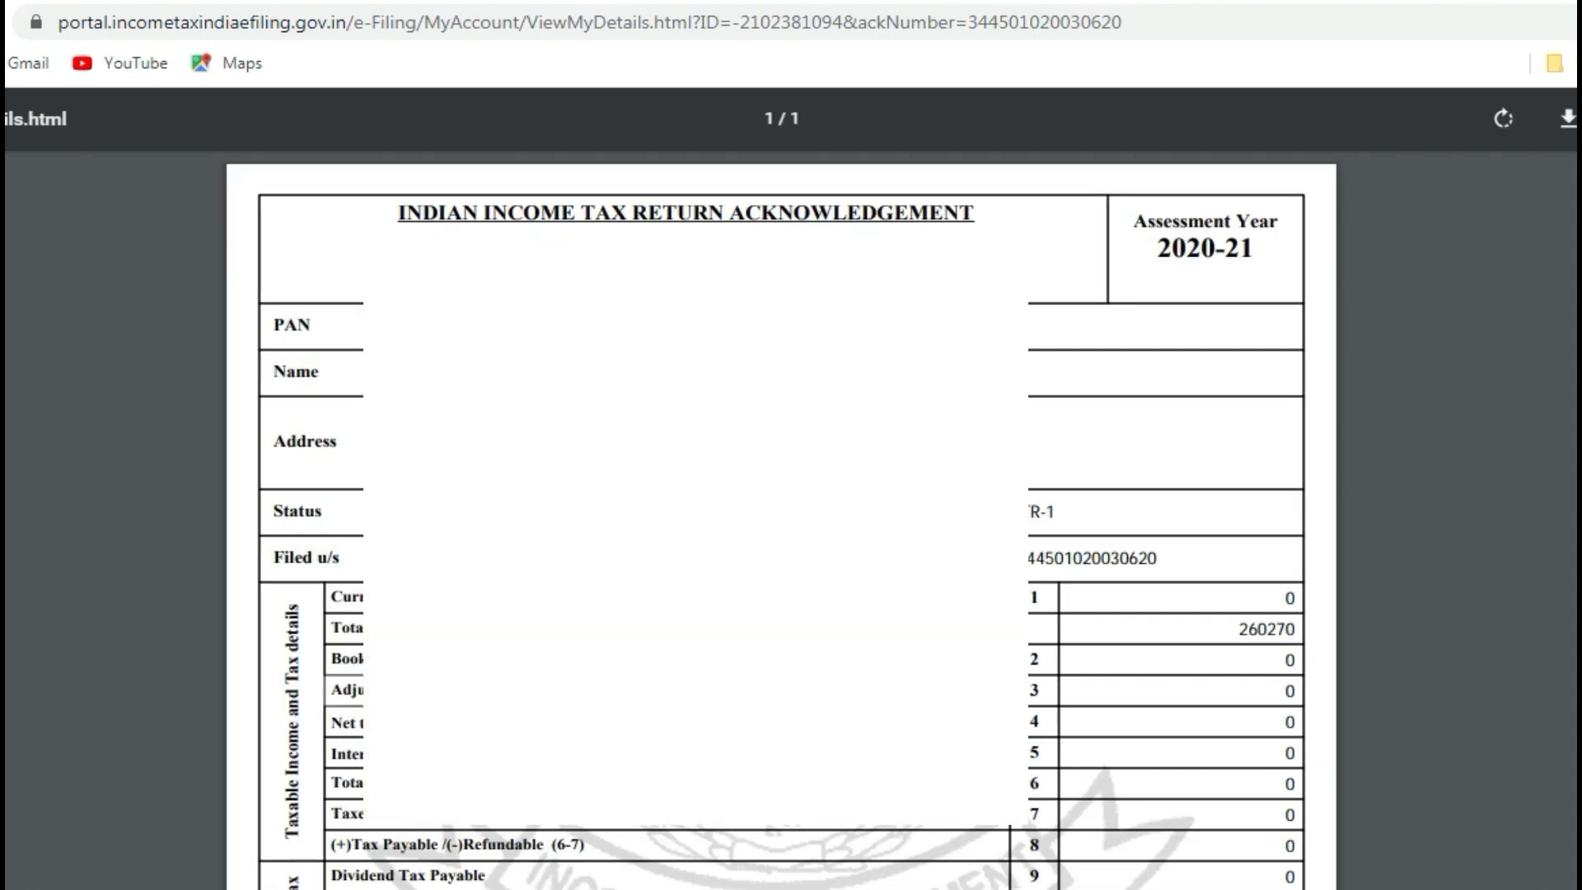
pyautogui.scroll(-8, 737, 386)
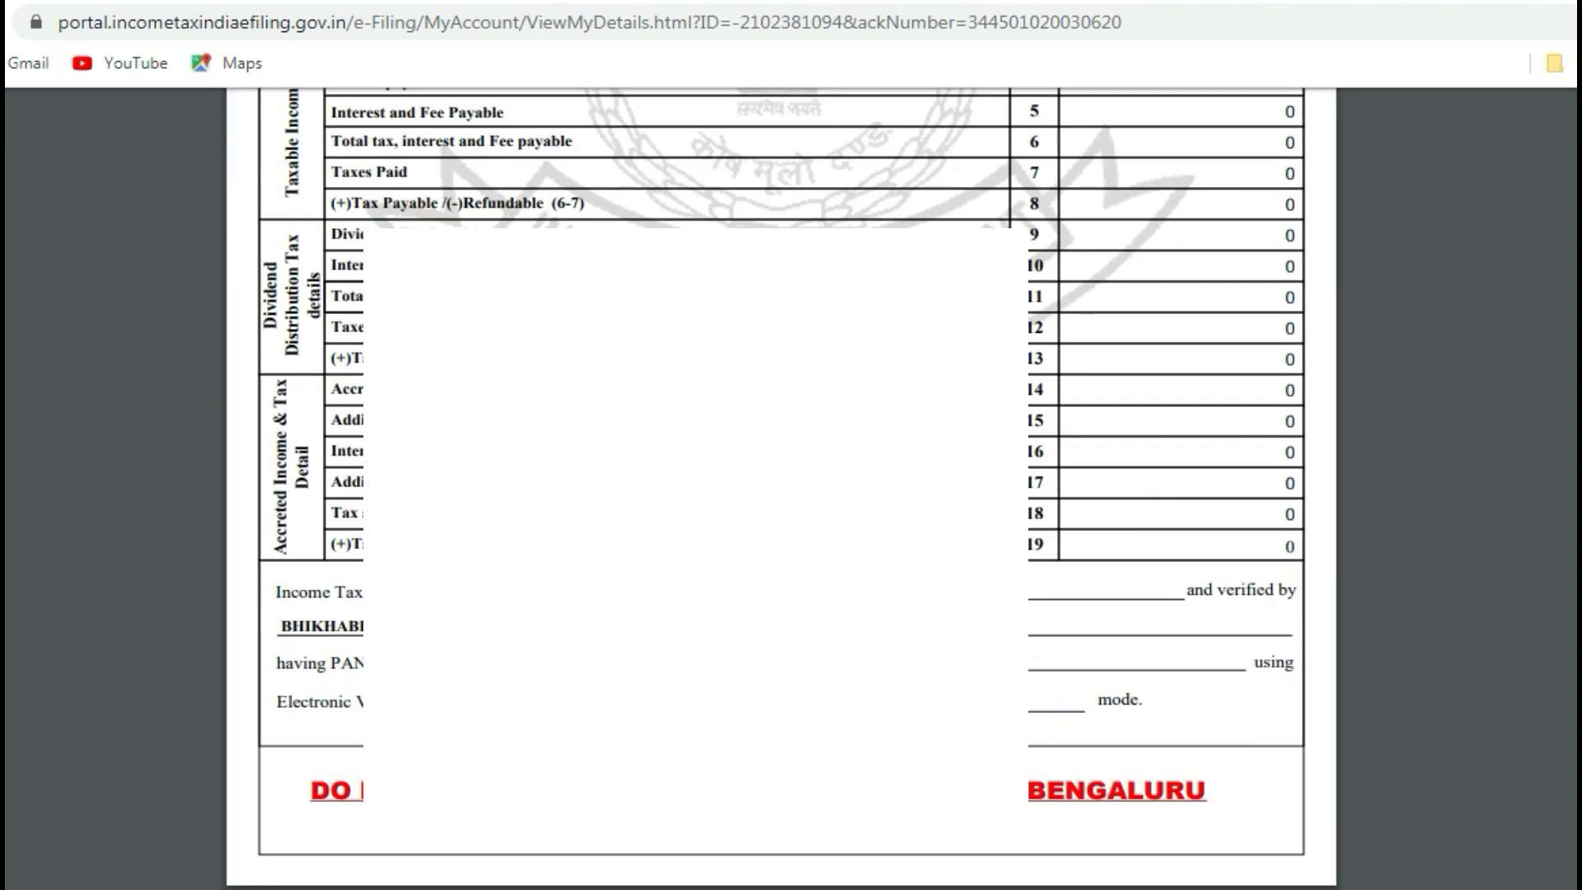
pyautogui.scroll(7, 737, 386)
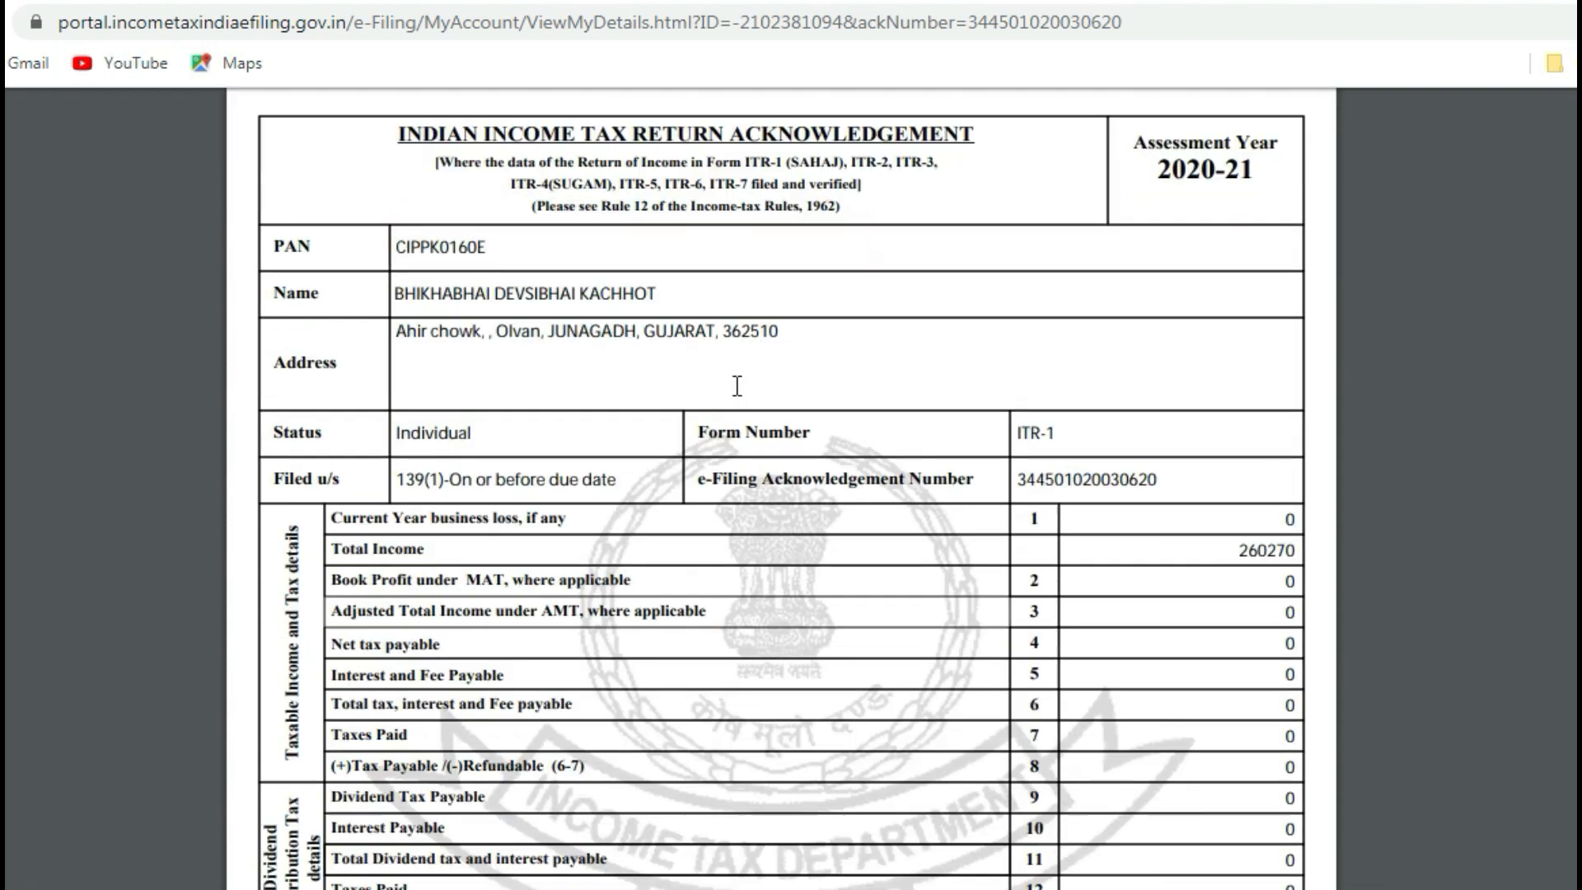
pyautogui.scroll(-5, 736, 386)
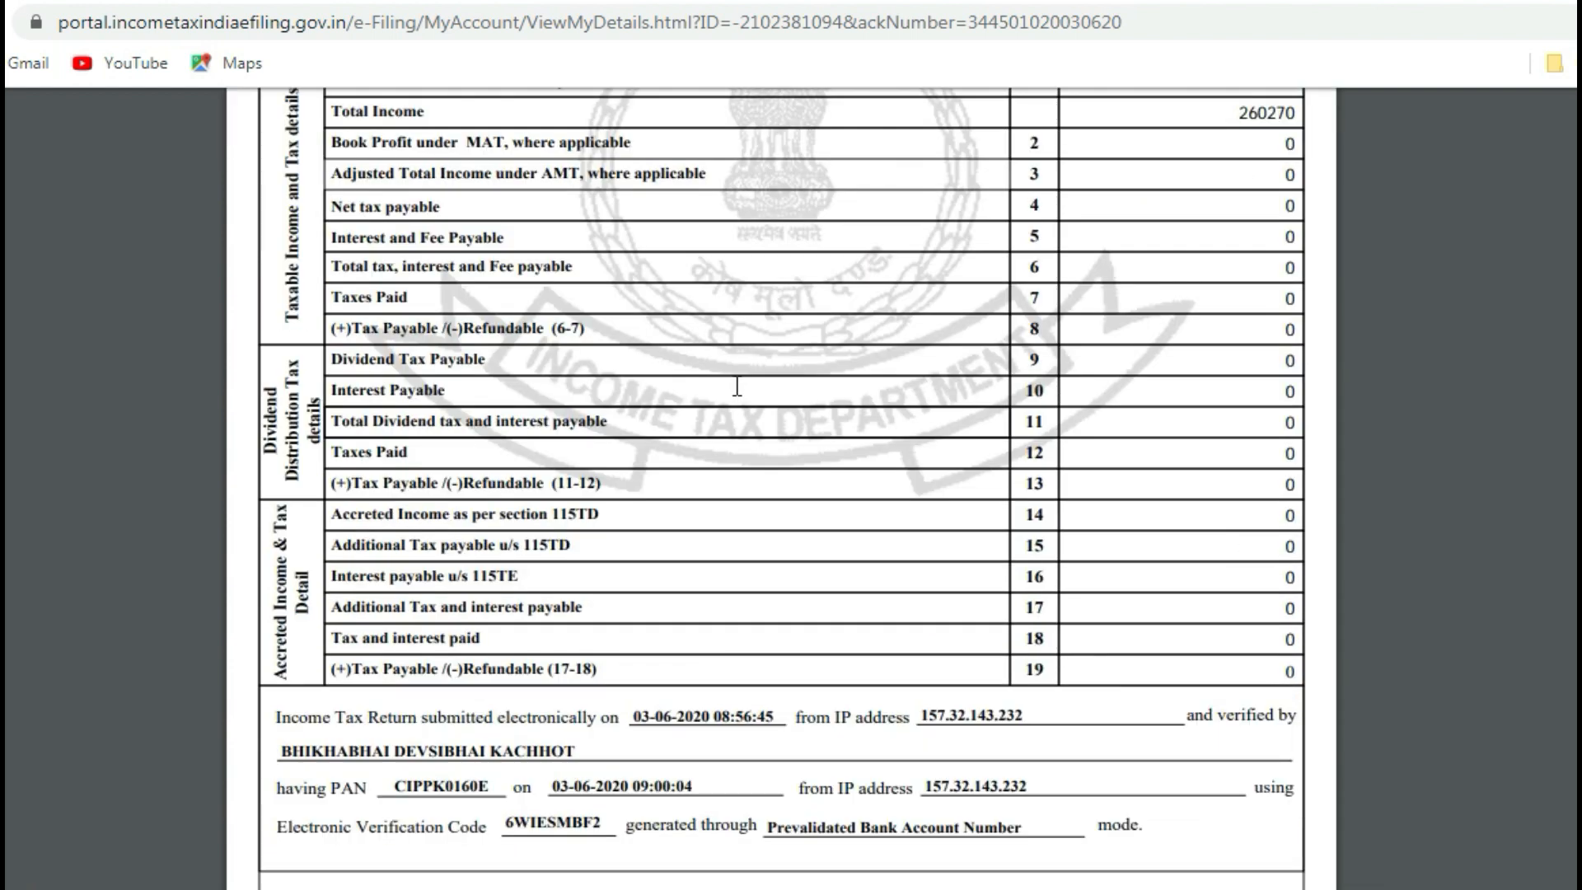
pyautogui.scroll(-2, 736, 386)
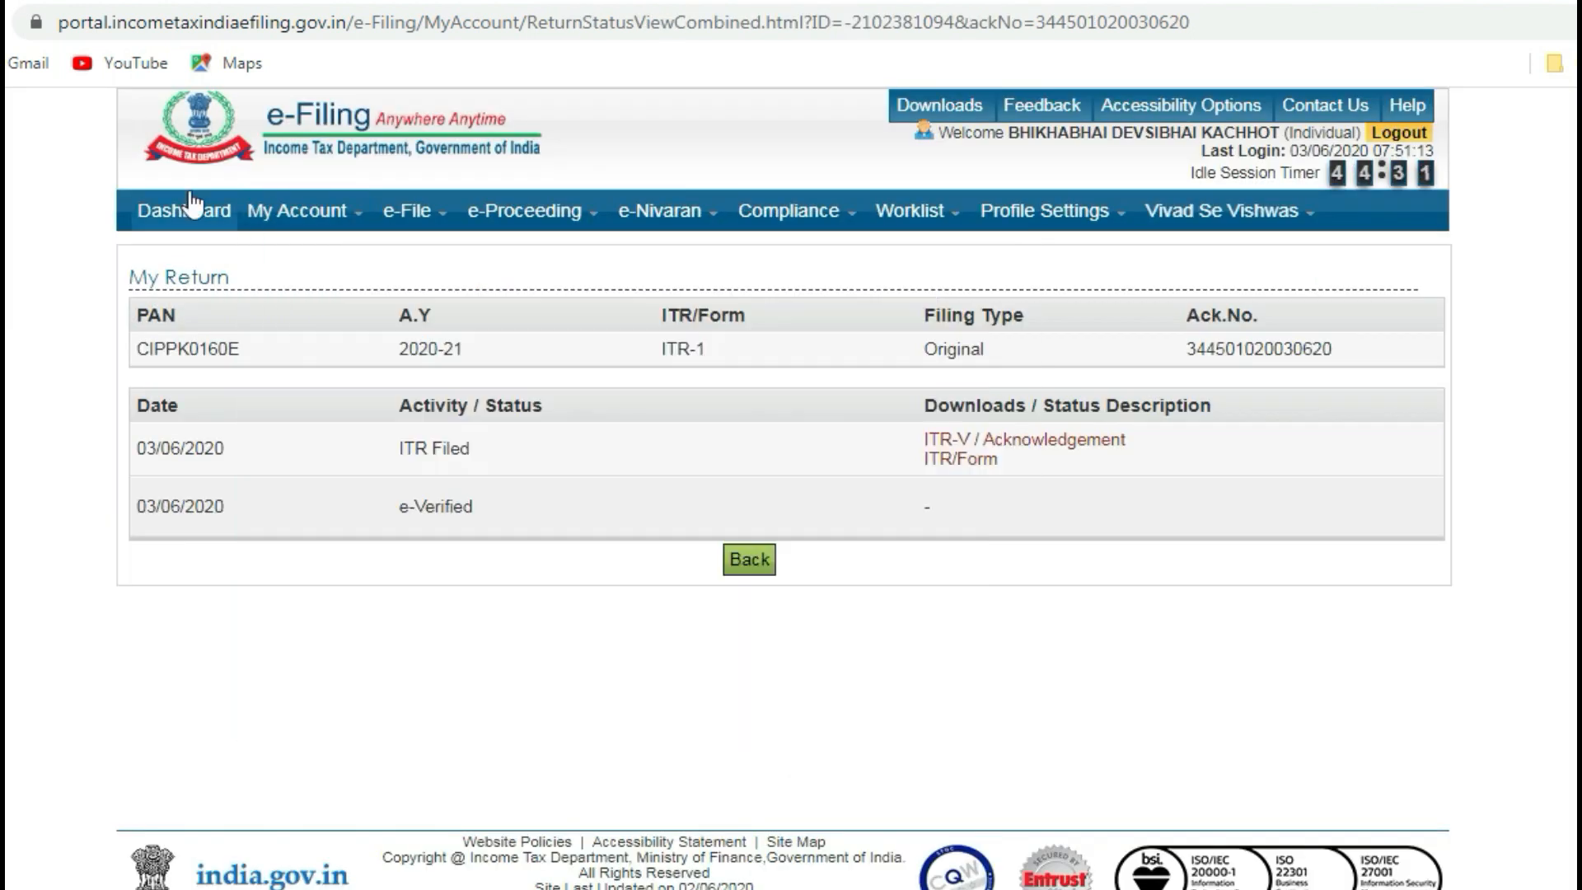
# - Go back to the Dashboard from the return's status page and bring up the My Account options
pyautogui.click(190, 202)
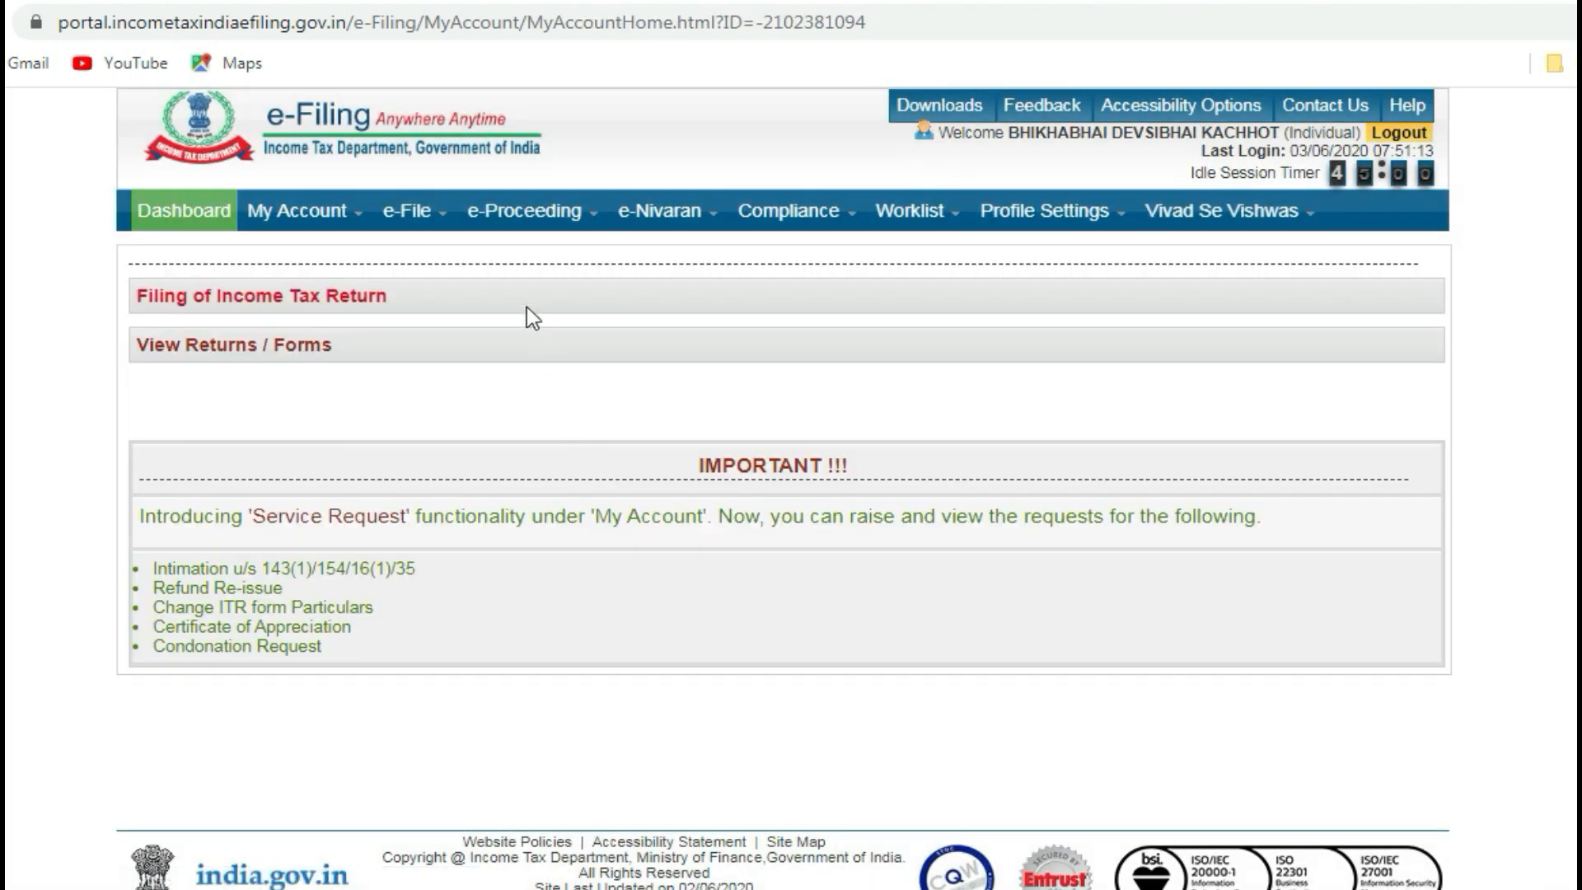
pyautogui.moveTo(320, 224)
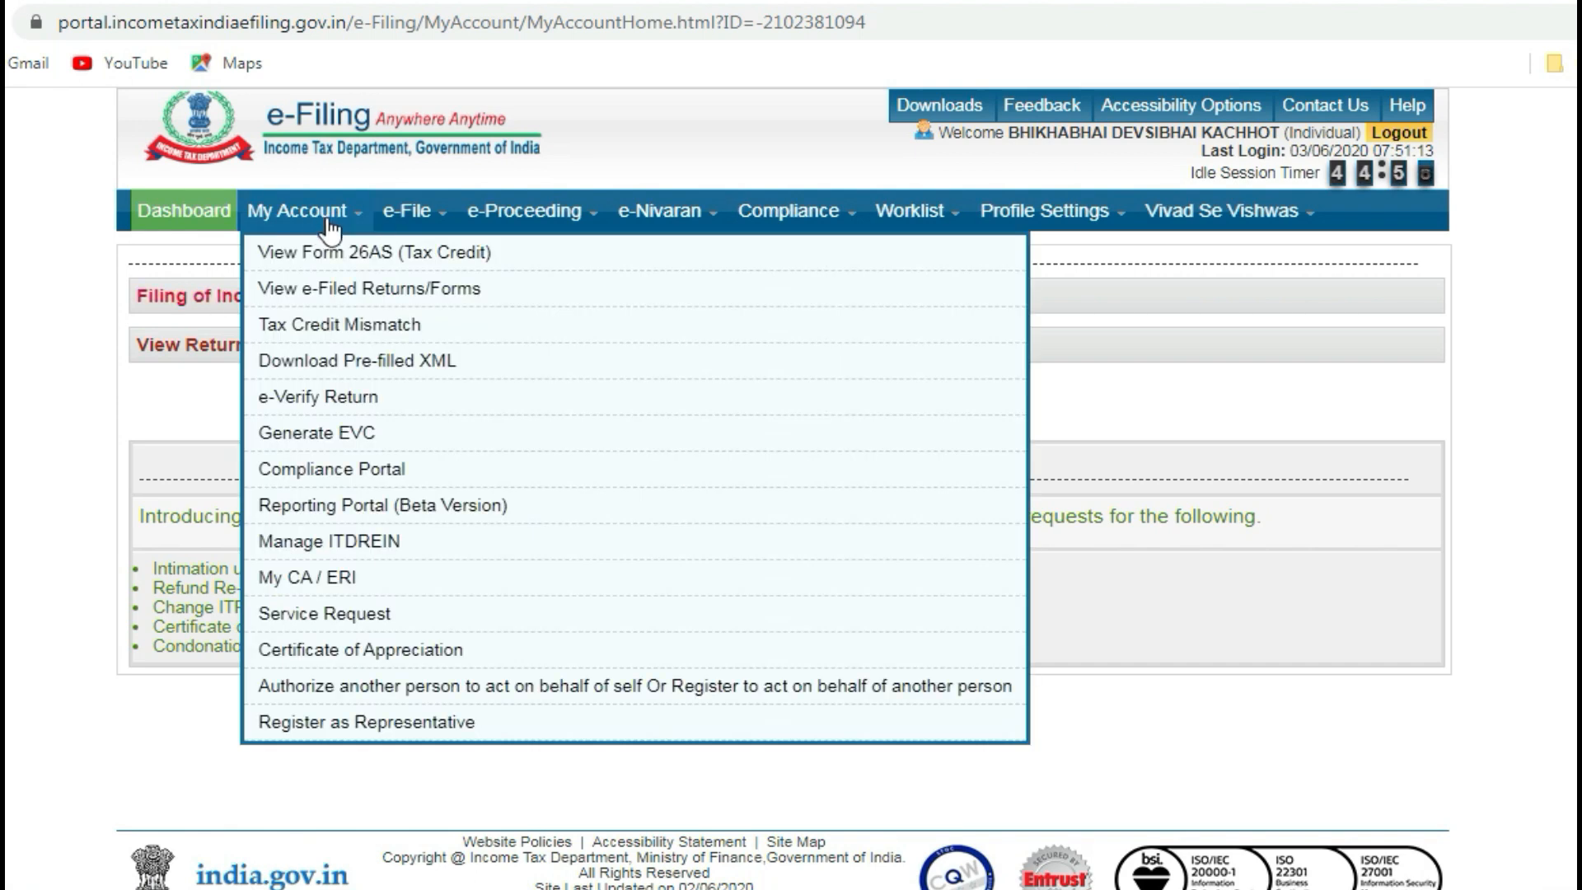